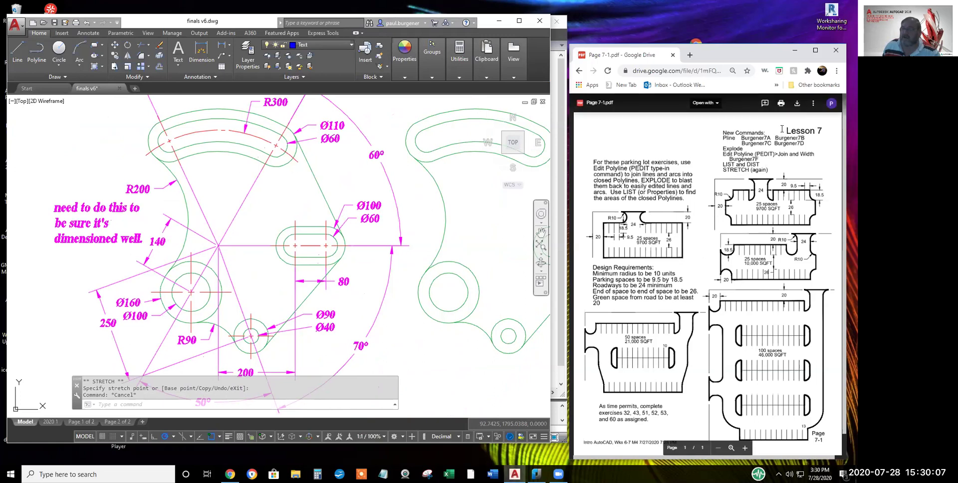
Review the Lesson 7 handout's title, the exercises to complete as time permits, and the new Edit Polyline and Pline commands
left_click_drag(823, 131, 788, 131)
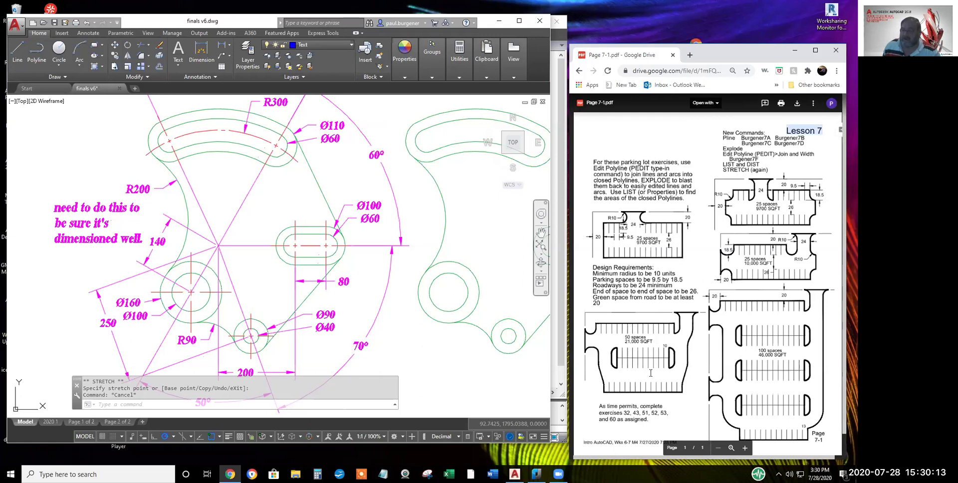
left_click(650, 420)
left_click_drag(599, 406, 651, 423)
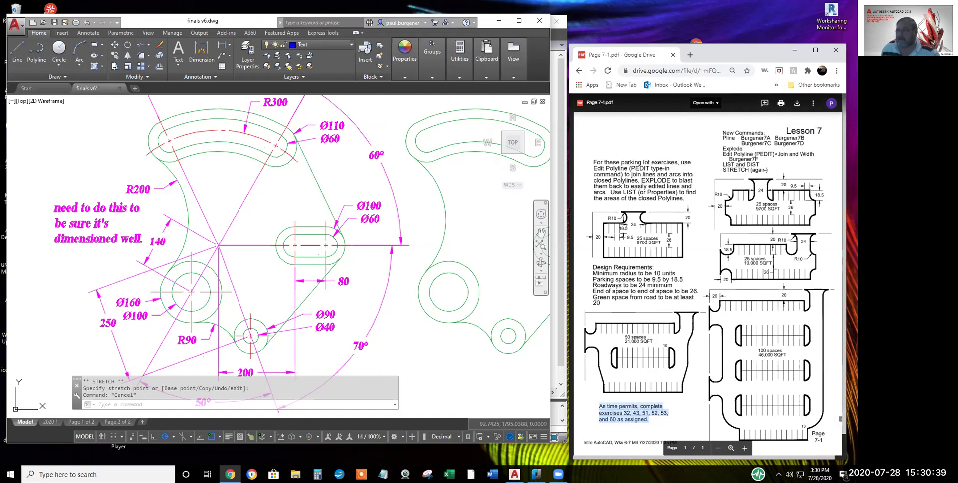
left_click(736, 152)
left_click_drag(753, 154, 717, 155)
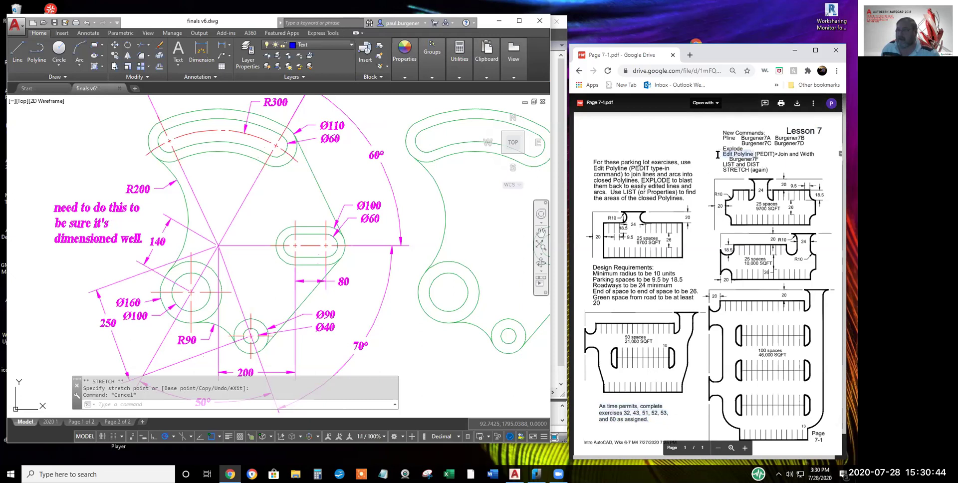
triple_click(804, 153)
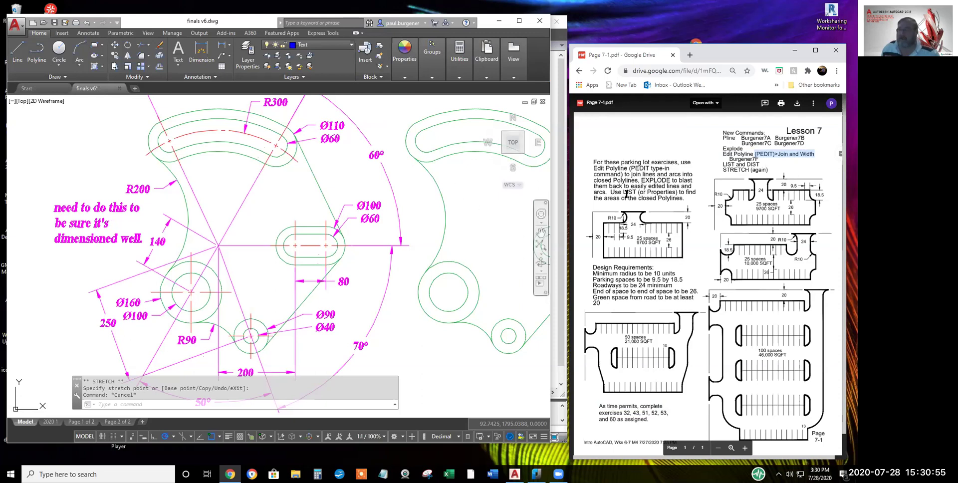
left_click(722, 138)
double_click(734, 139)
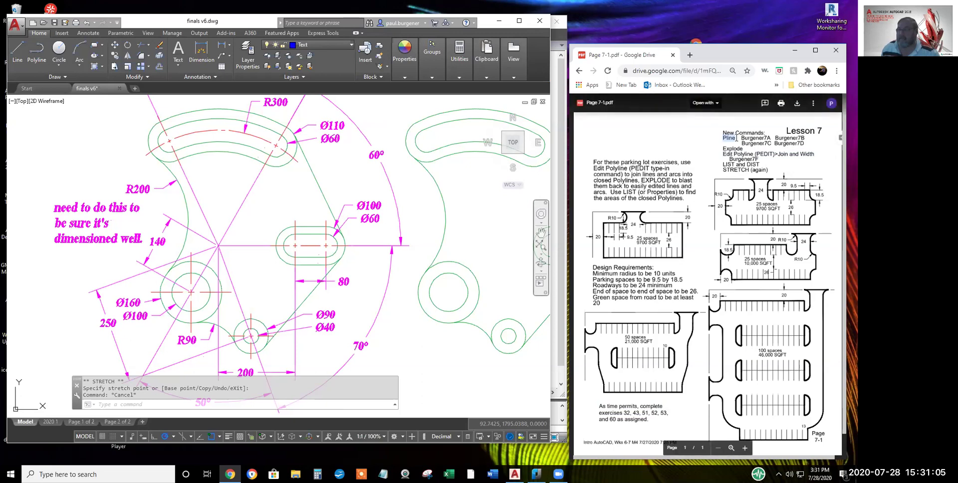
Start a new blank drawing and draw an open, irregular zigzag polyline with eight straight segments in its upper-left area
left_click(138, 93)
left_click(135, 90)
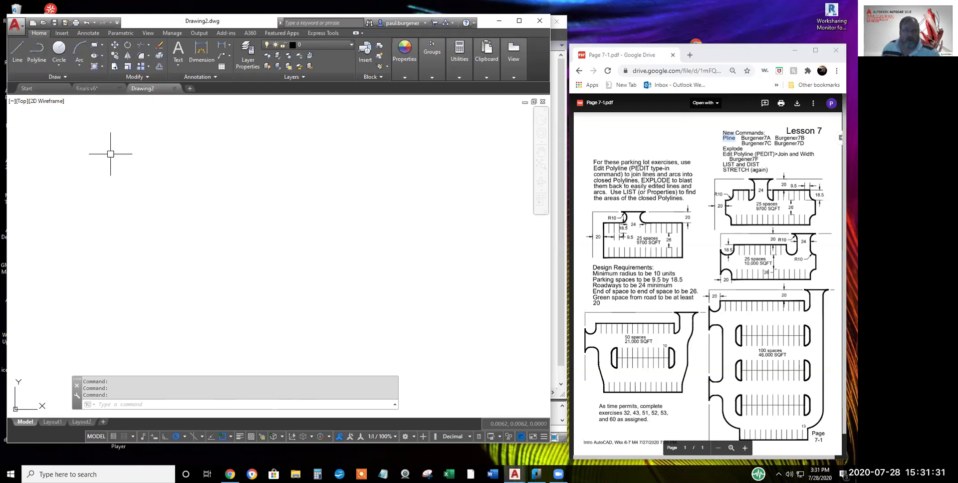
left_click(36, 51)
left_click(49, 132)
left_click(111, 193)
left_click(118, 147)
left_click(88, 139)
left_click(119, 116)
left_click(203, 161)
left_click(173, 191)
left_click(157, 165)
left_click(139, 195)
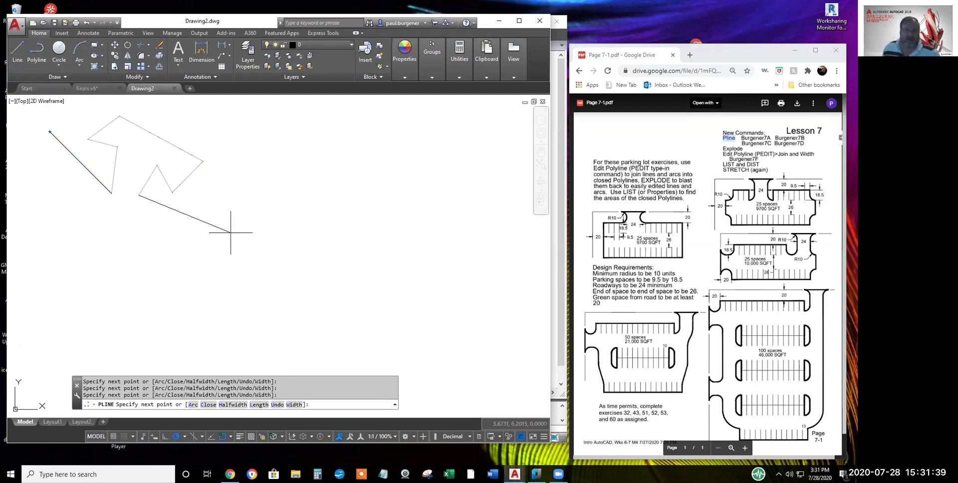
key("Return")
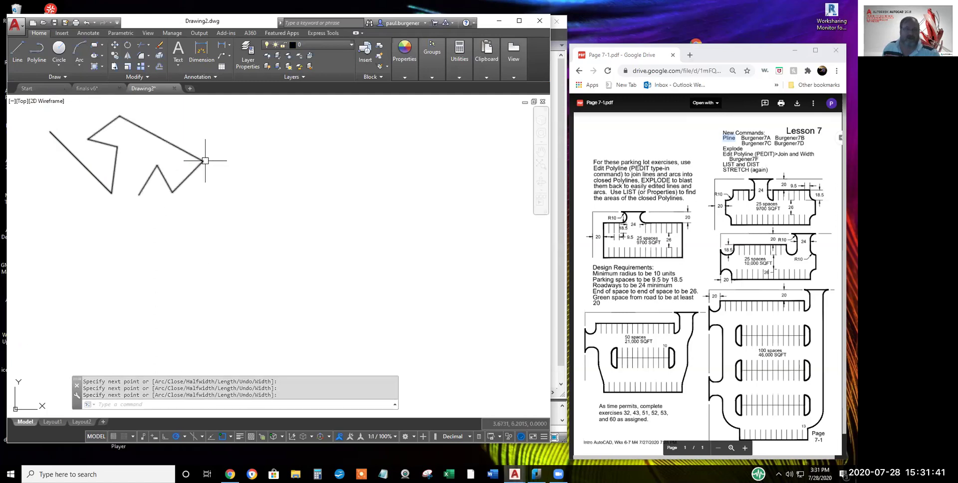
Inspect the zigzag polyline's properties, including its area, length and closed setting, and deselect it
left_click(188, 153)
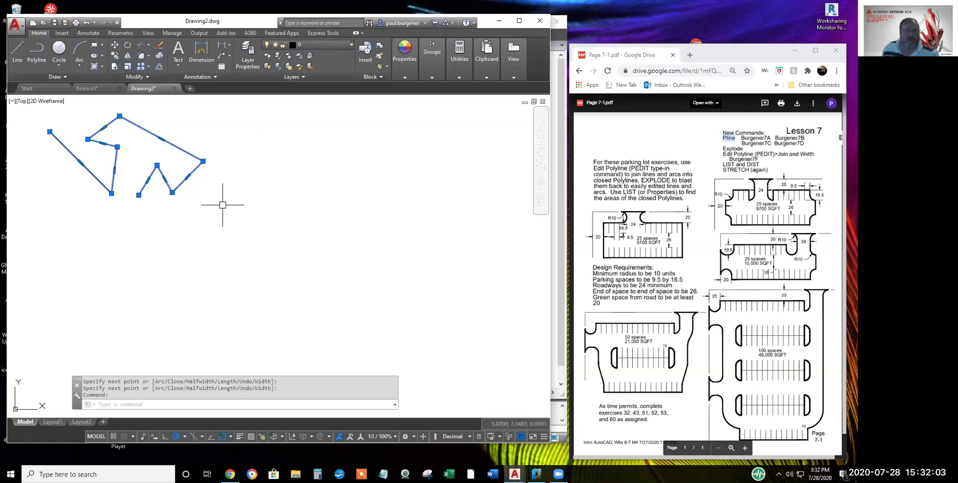
key("Escape")
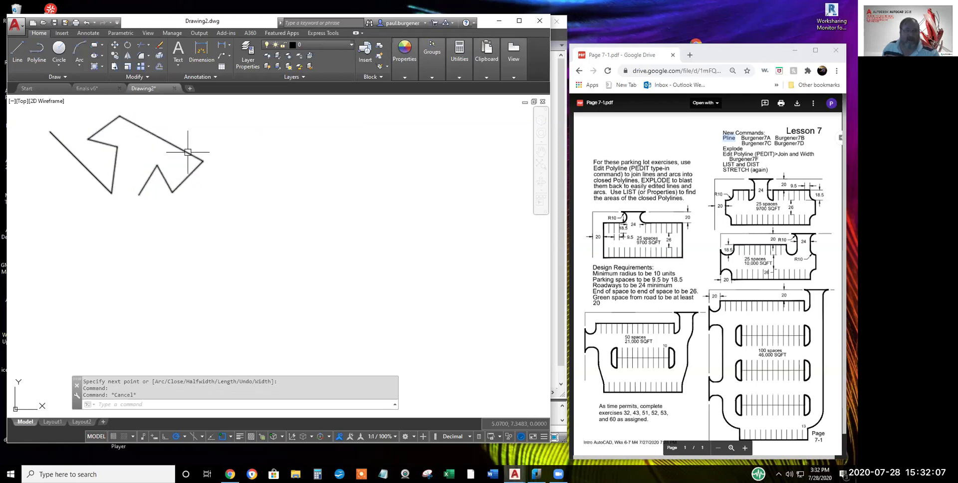
left_click(188, 152)
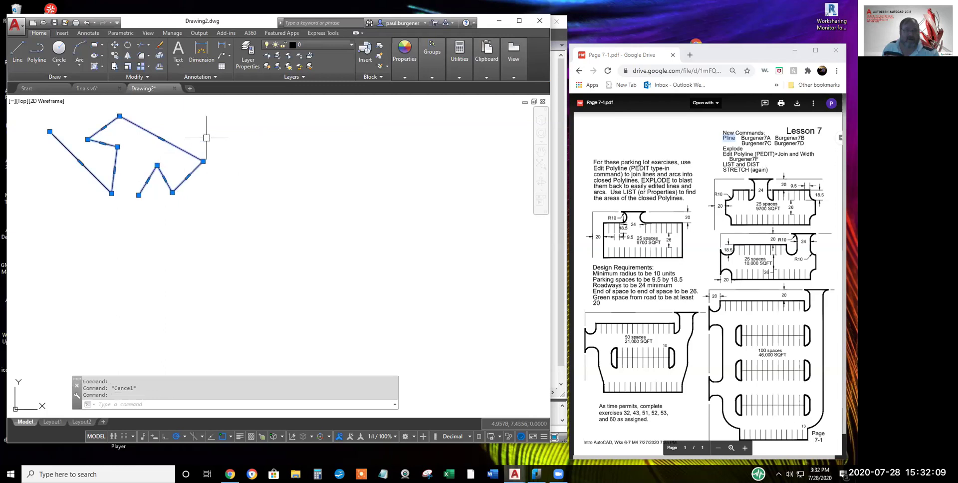
right_click(230, 138)
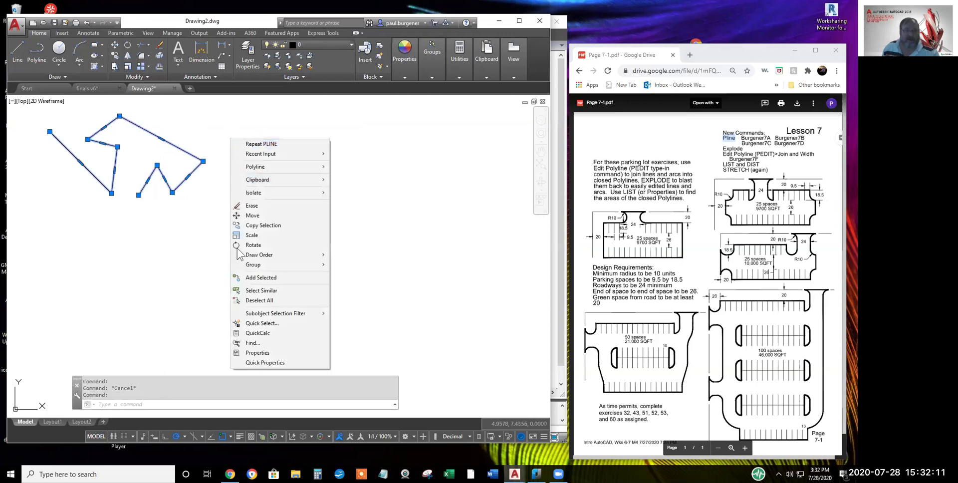
left_click(257, 353)
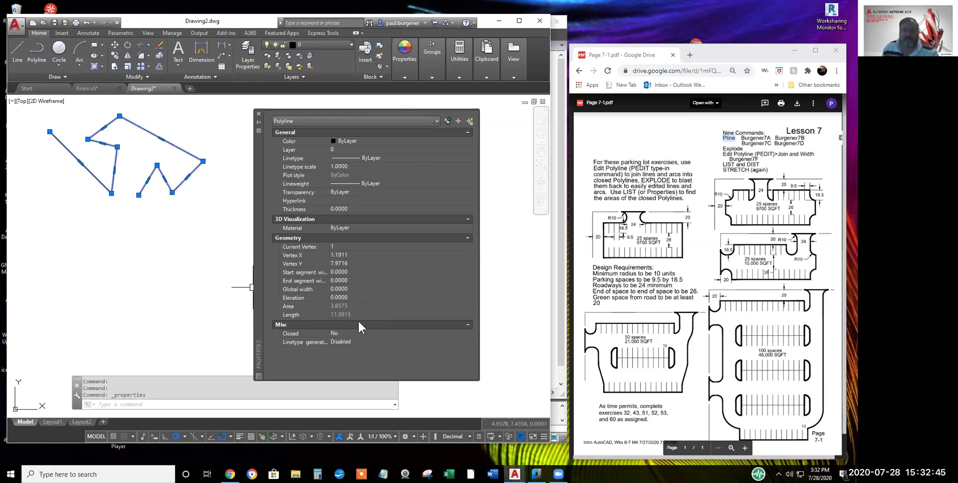
left_click(258, 112)
key("Escape")
key("Escape")
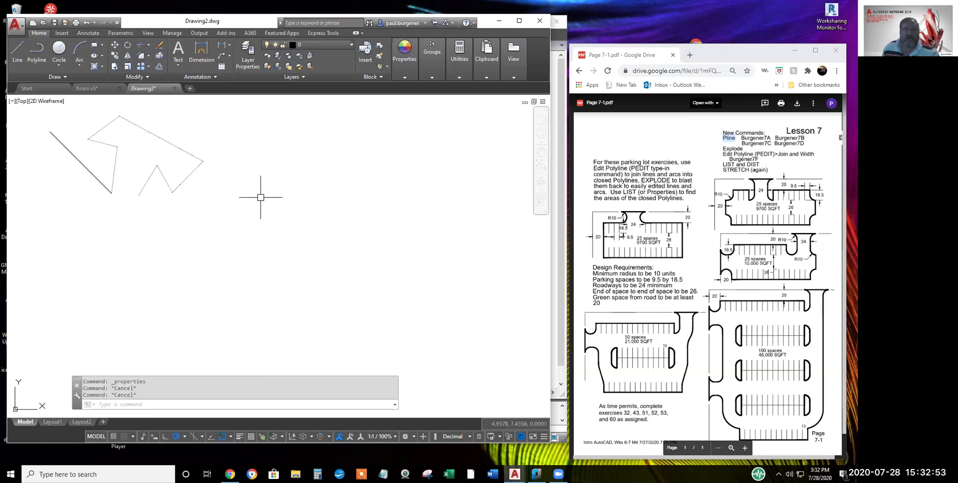
Convert the polyline's longest straight segment to an arc that bulges downward, using its midpoint grip
left_click(161, 139)
mouse_move(161, 139)
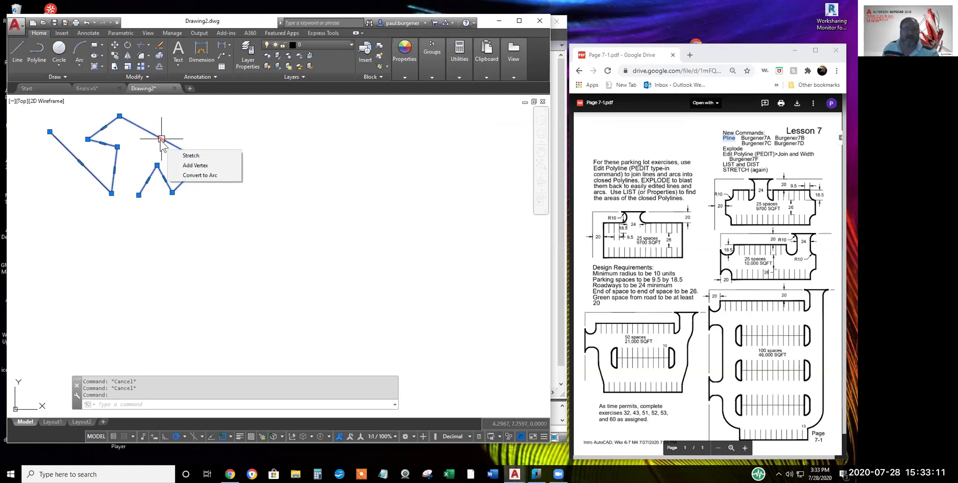
left_click(198, 176)
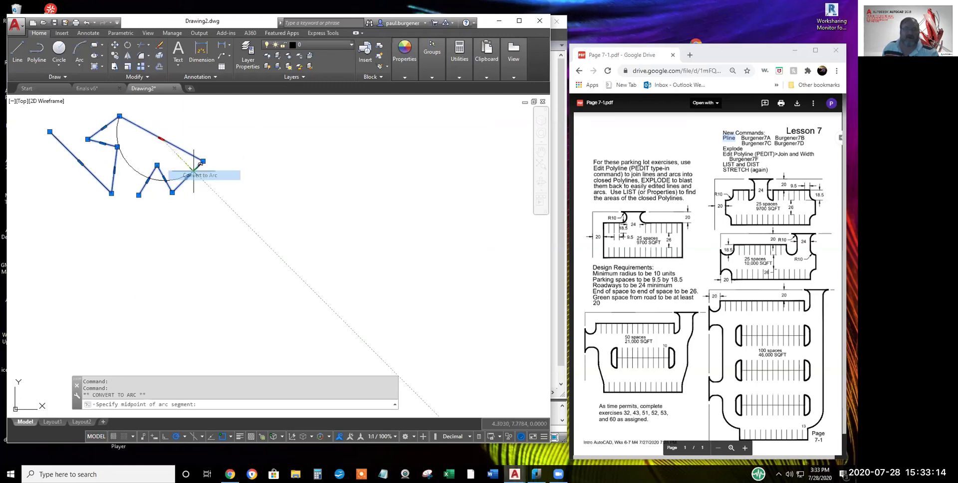
left_click(170, 159)
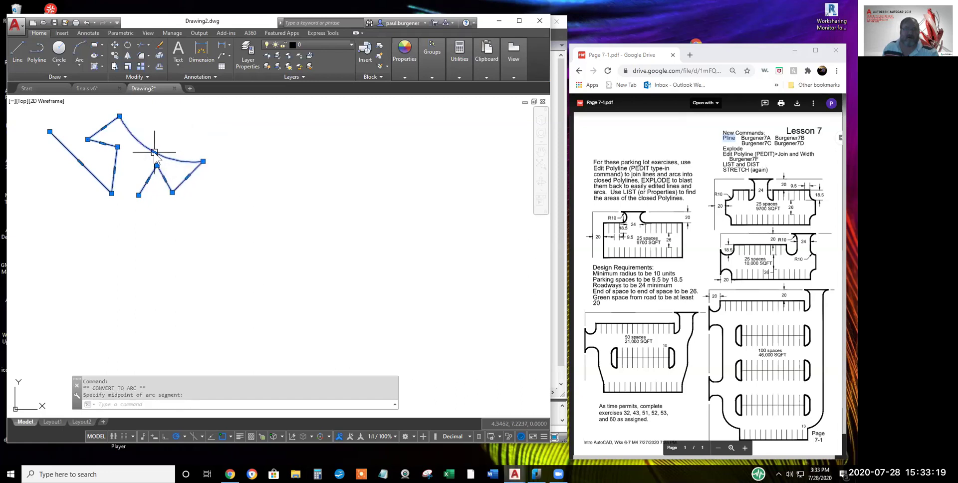
Add a vertex to the polyline's arc segment, placing it directly above the arc's midpoint
mouse_move(154, 152)
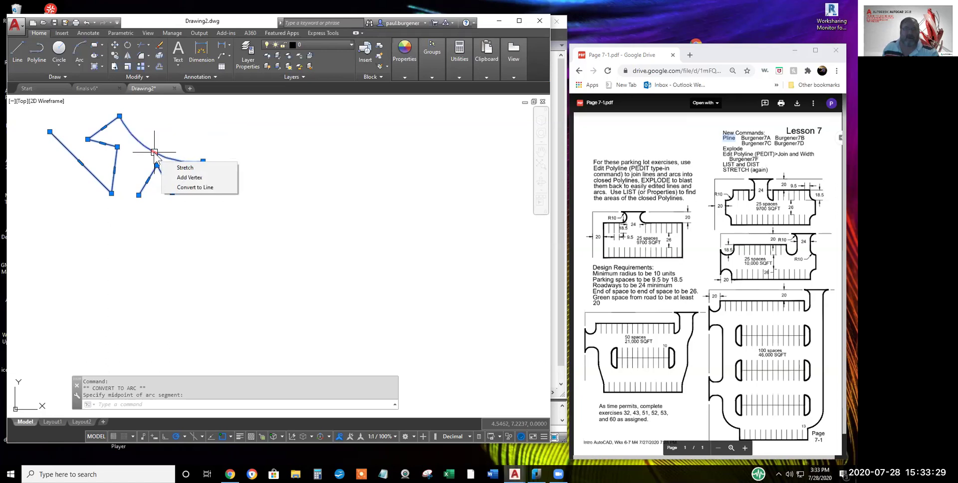
left_click(188, 178)
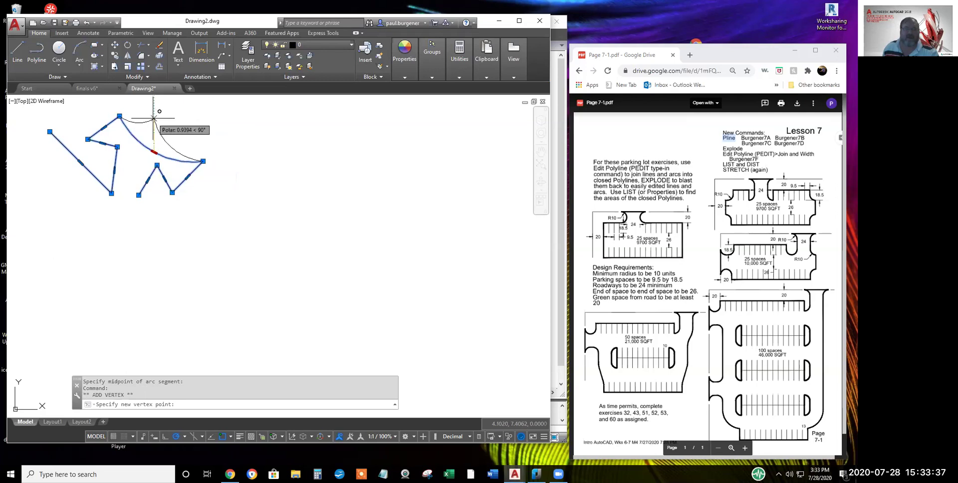
left_click(153, 119)
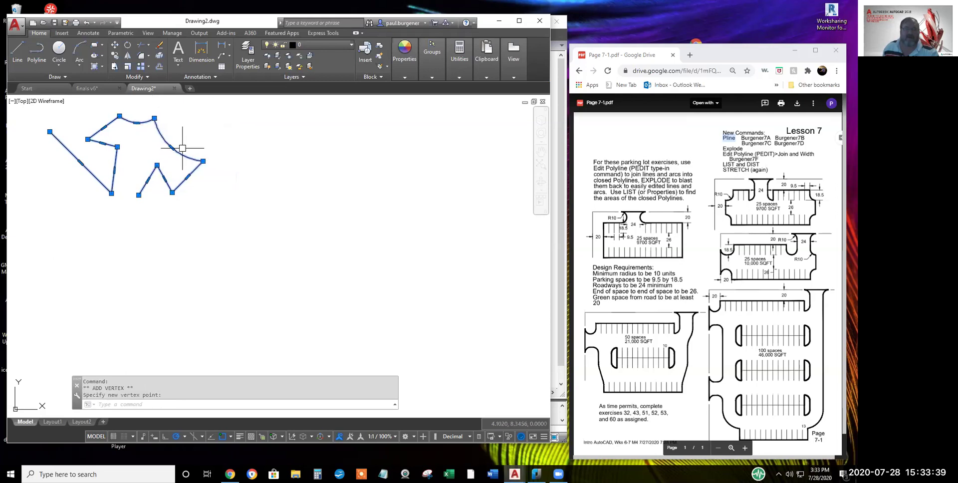
Add two vertices to the straight segment below the arc, extending the outline outward and downward, and deselect the polyline
mouse_move(187, 177)
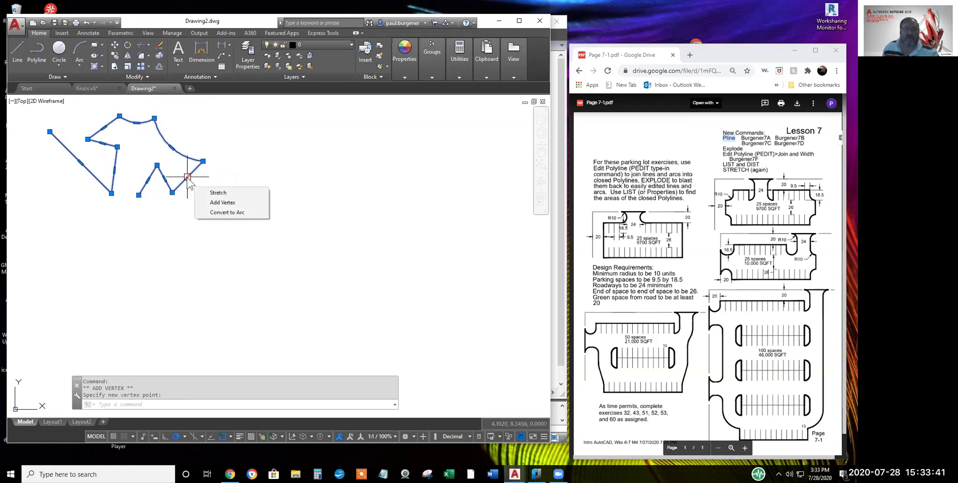
left_click(222, 203)
left_click(233, 189)
mouse_move(202, 191)
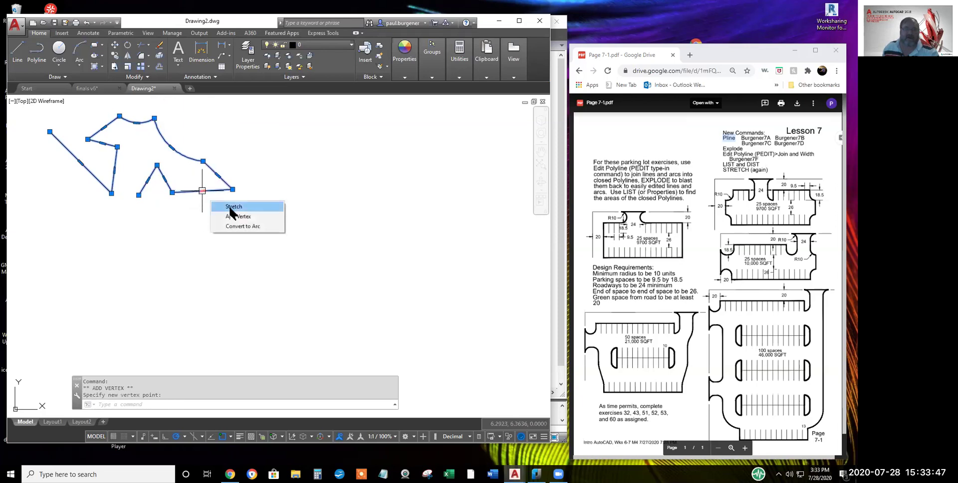
left_click(231, 216)
left_click(202, 211)
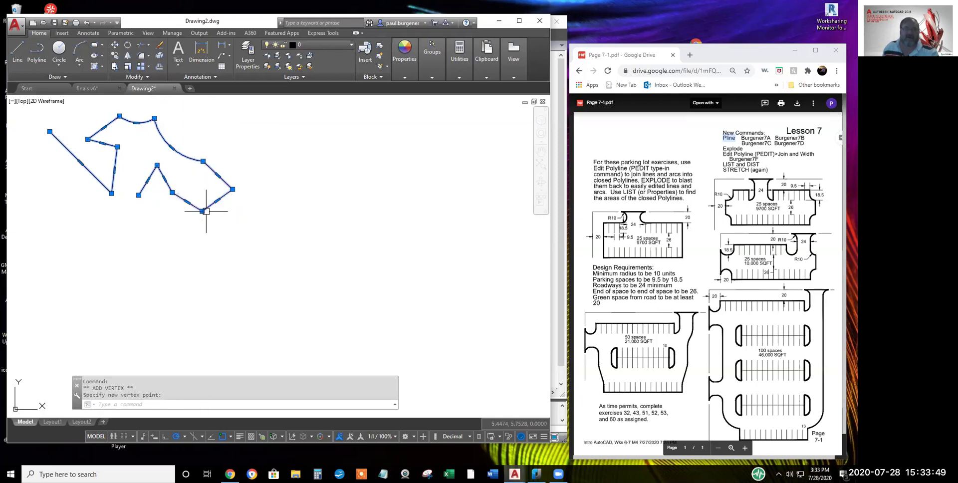
mouse_move(218, 200)
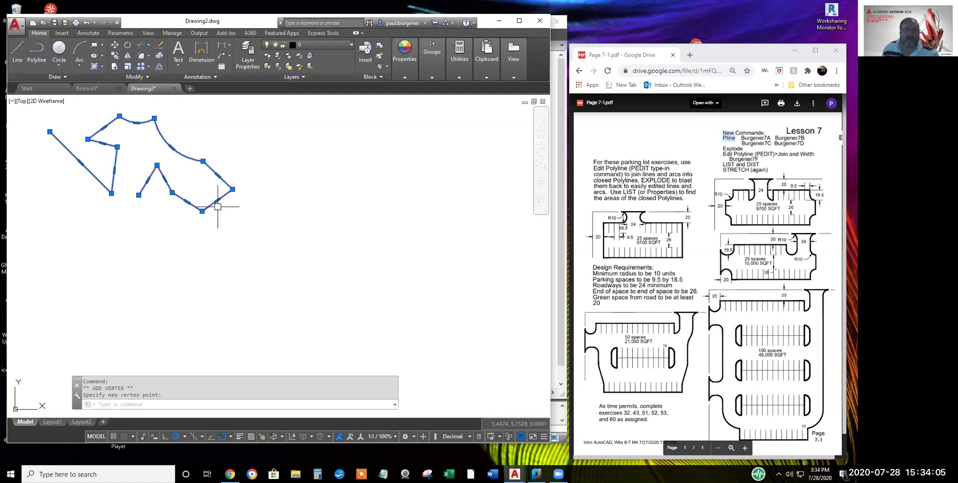
key("Escape")
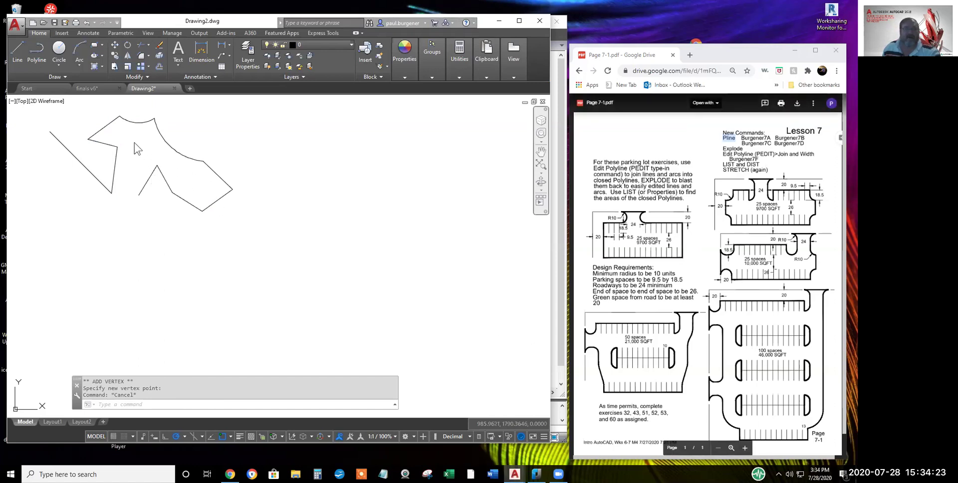
Draw a second polyline beside the first with three straight zigzag segments, keeping the command active
left_click(189, 161)
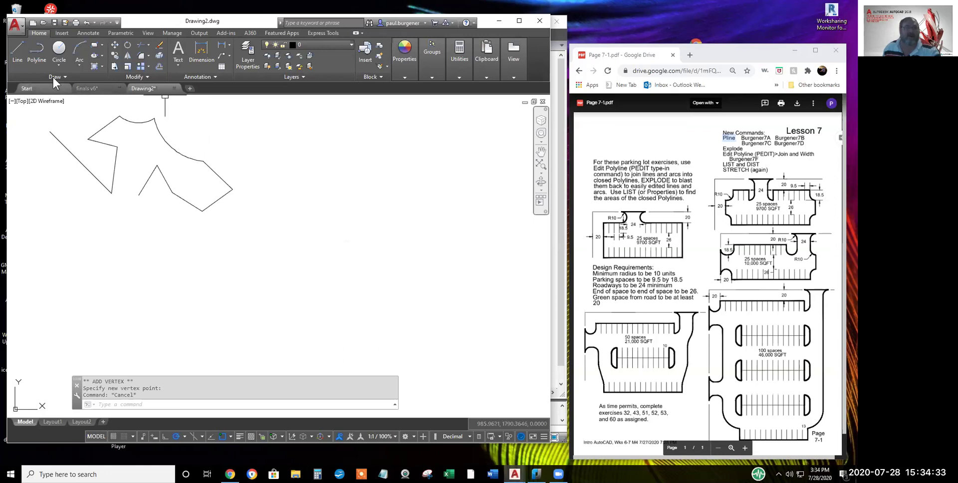
left_click(37, 50)
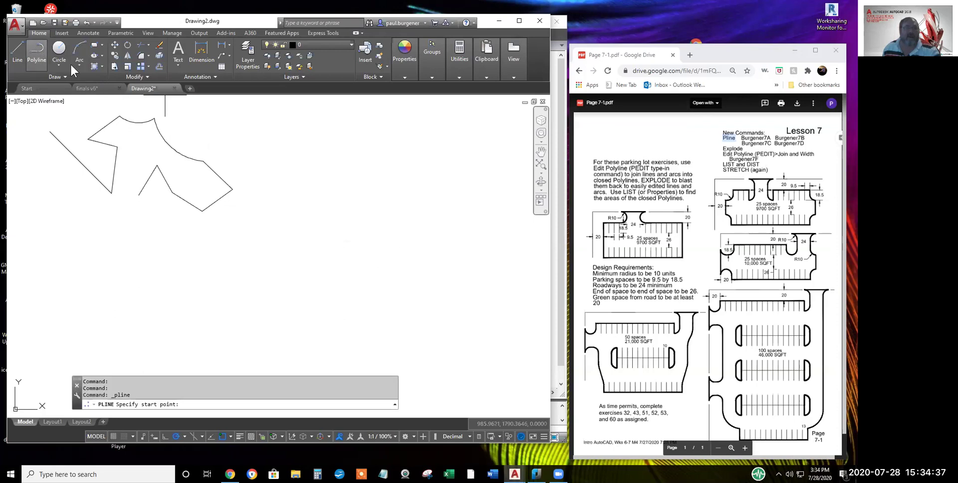
left_click(218, 121)
left_click(261, 155)
left_click(283, 134)
left_click(313, 162)
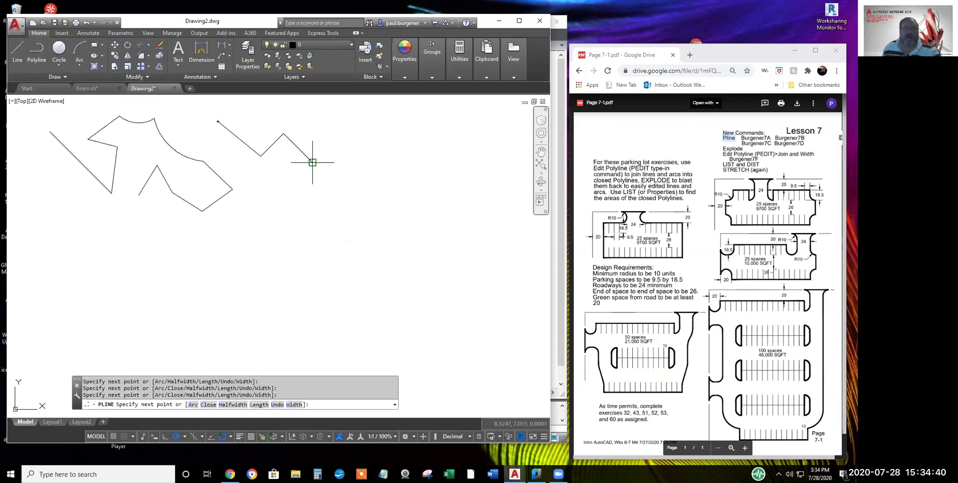
Set a tapered width for the second polyline's next segment, starting at 0 and ending wider
right_click(349, 154)
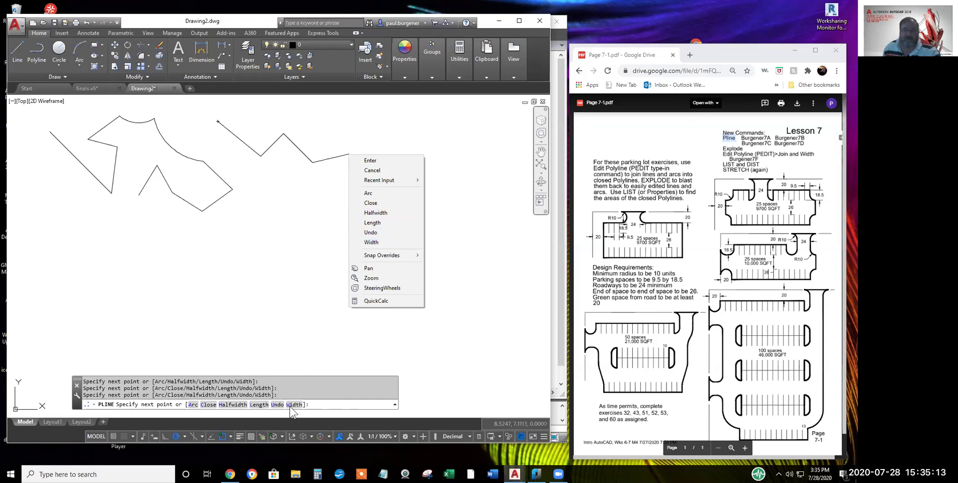
left_click(372, 243)
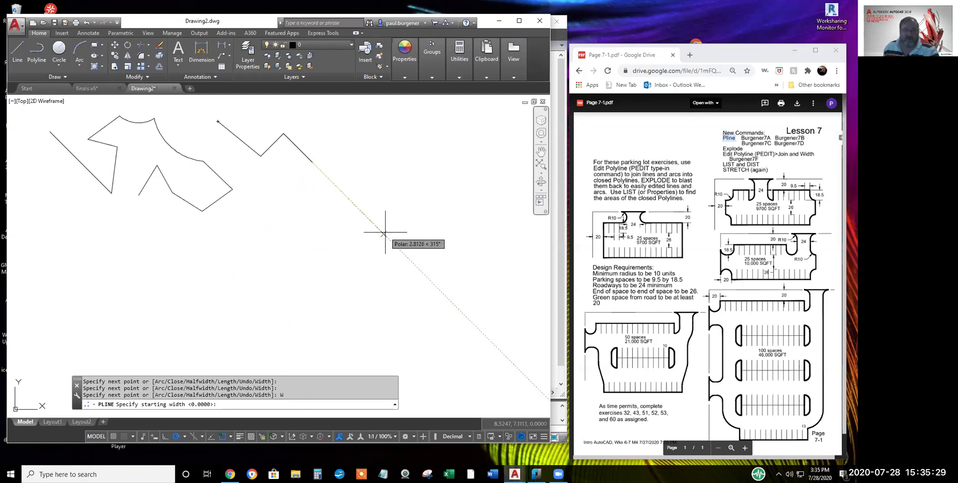
key("Return")
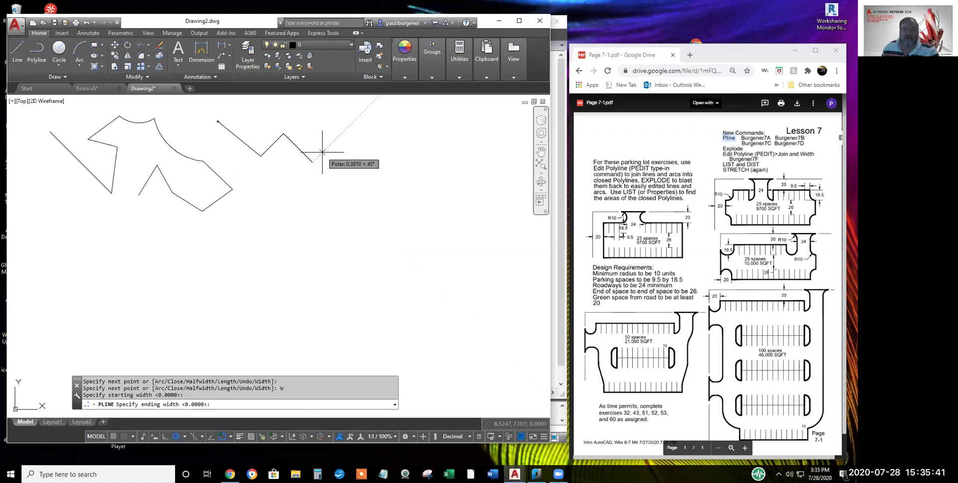
key("Return")
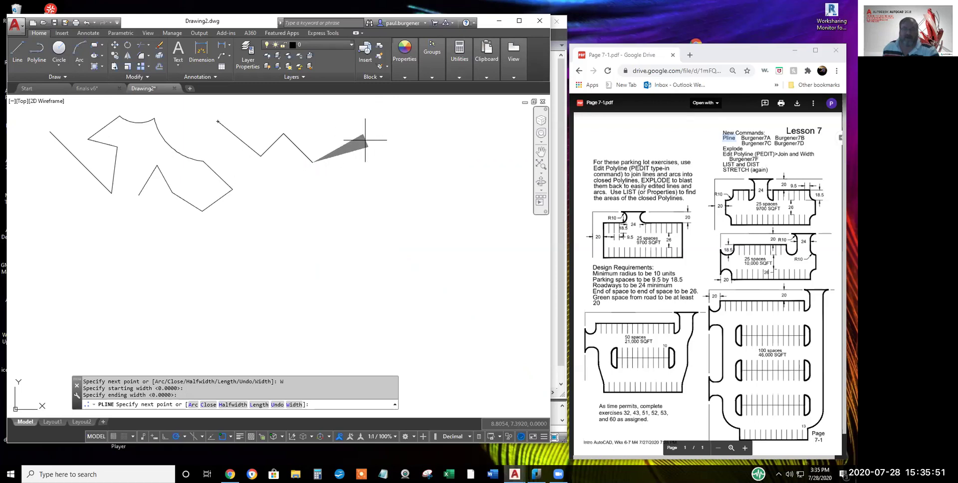
Switch the polyline to arc mode and add a tapered arc that curves downward and back beneath the zigzag
right_click(365, 140)
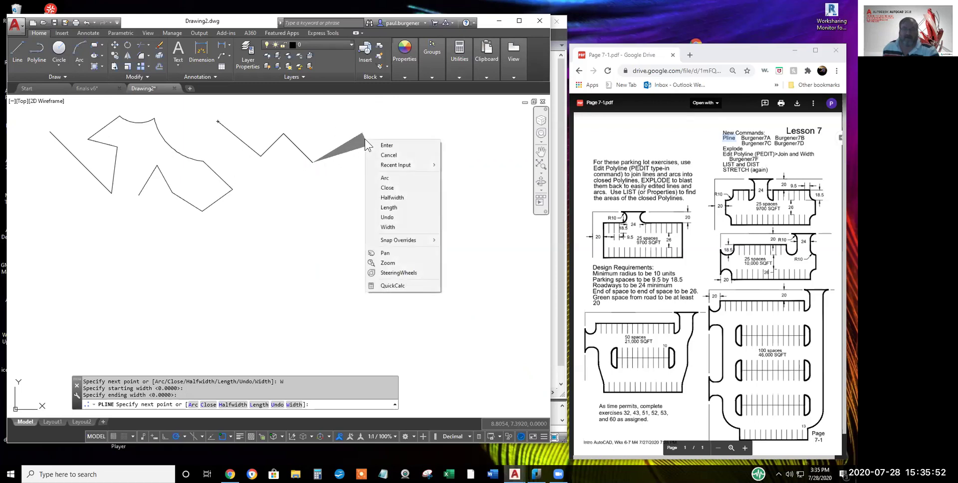
left_click(388, 179)
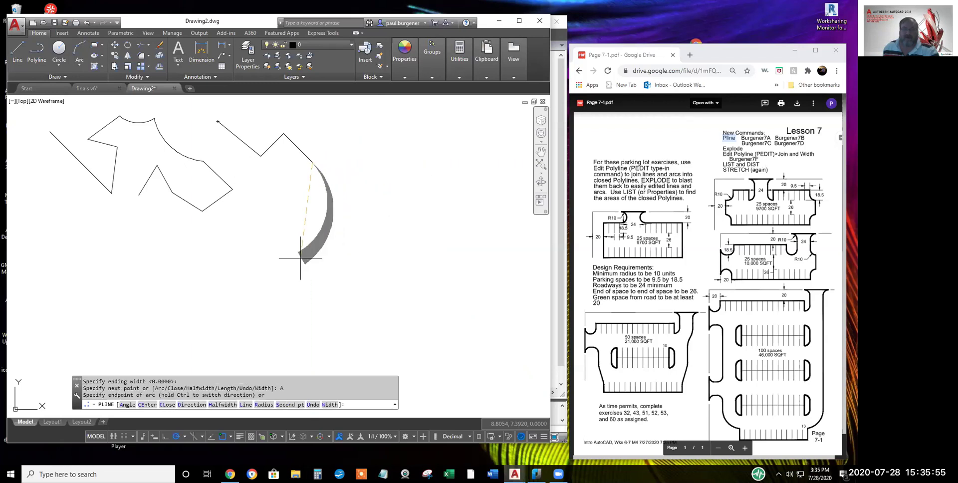
left_click(279, 242)
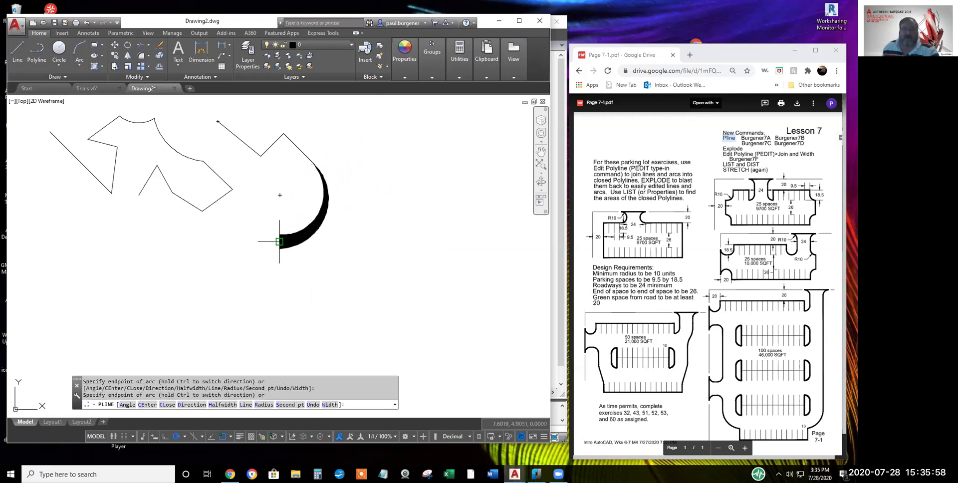
Return the polyline to line mode and add a full-width horizontal segment running leftward from the tapered arc's lower end
right_click(247, 242)
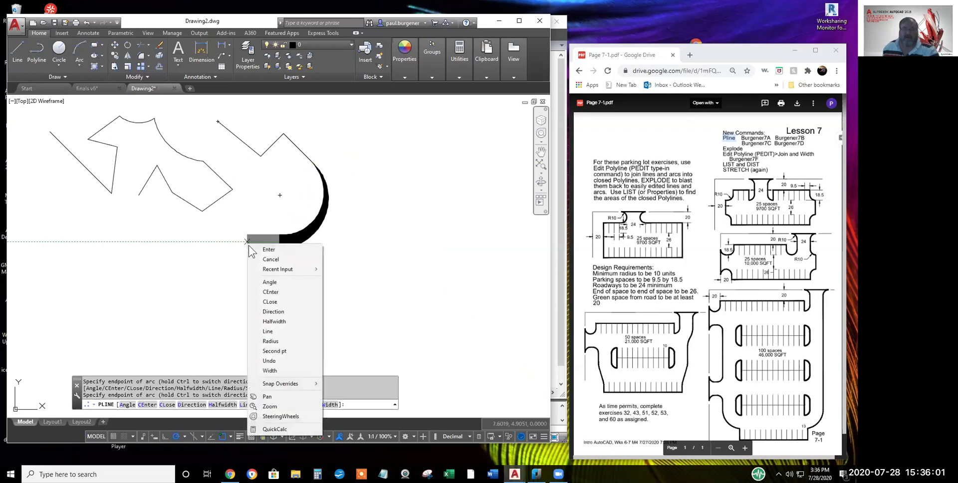
left_click(268, 331)
left_click(213, 242)
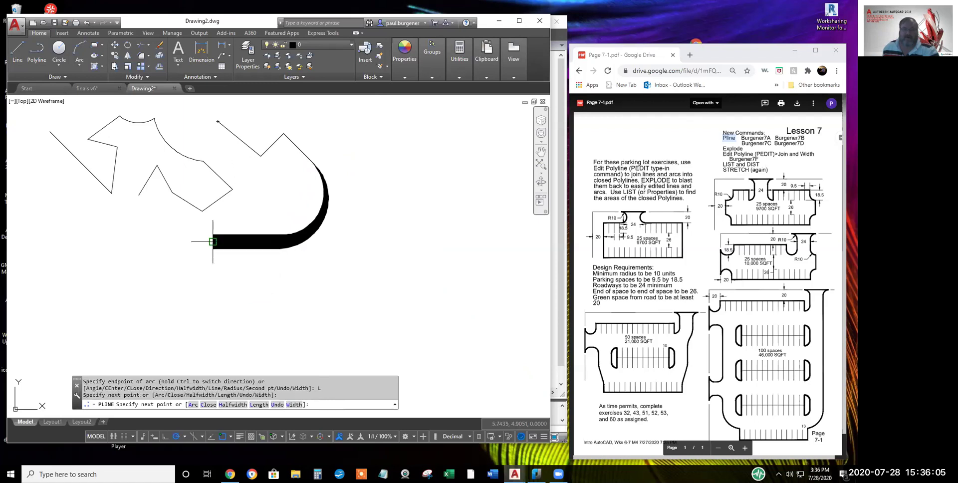
Continue the polyline with an arc tapering from width 0.3970 to 0, curving down from the wide segment's free end
right_click(213, 242)
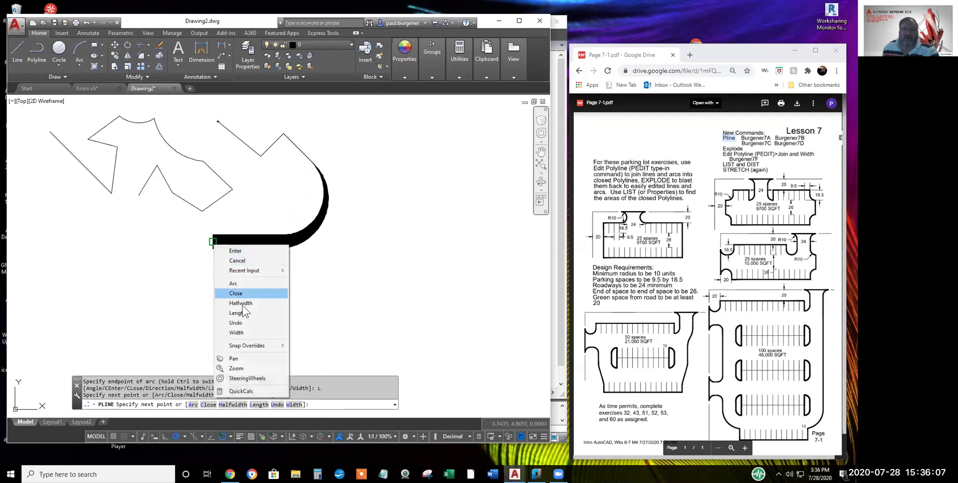
left_click(237, 283)
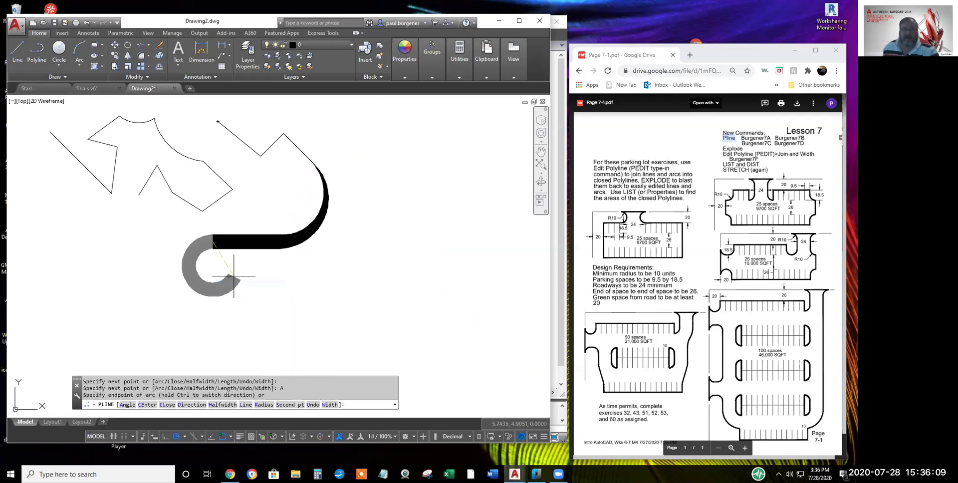
right_click(234, 282)
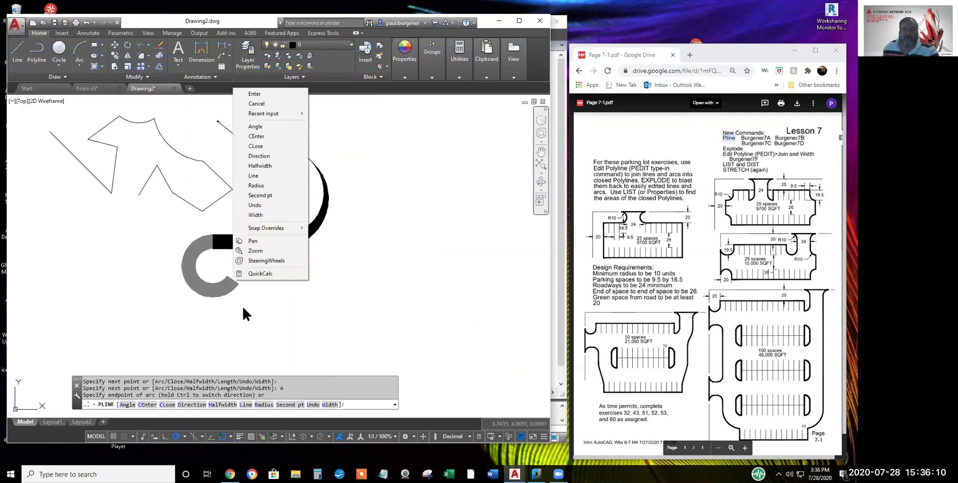
left_click(255, 214)
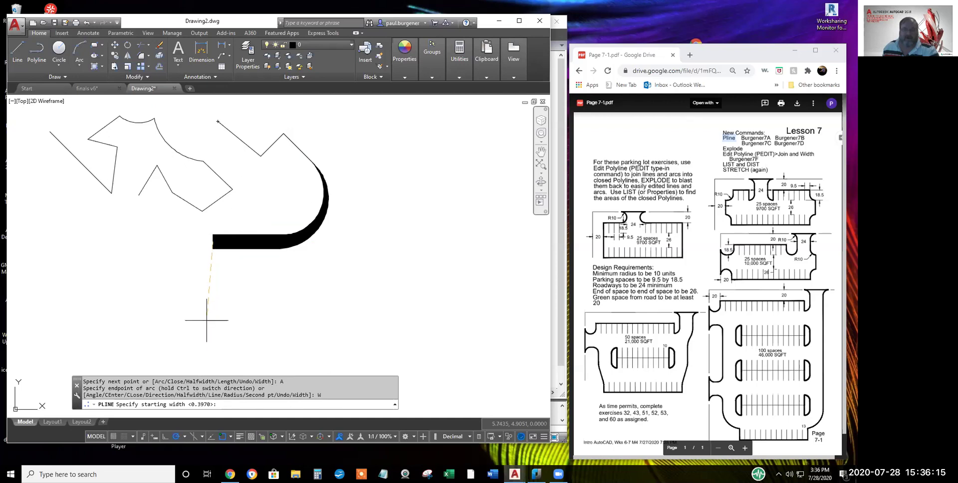
key("Return")
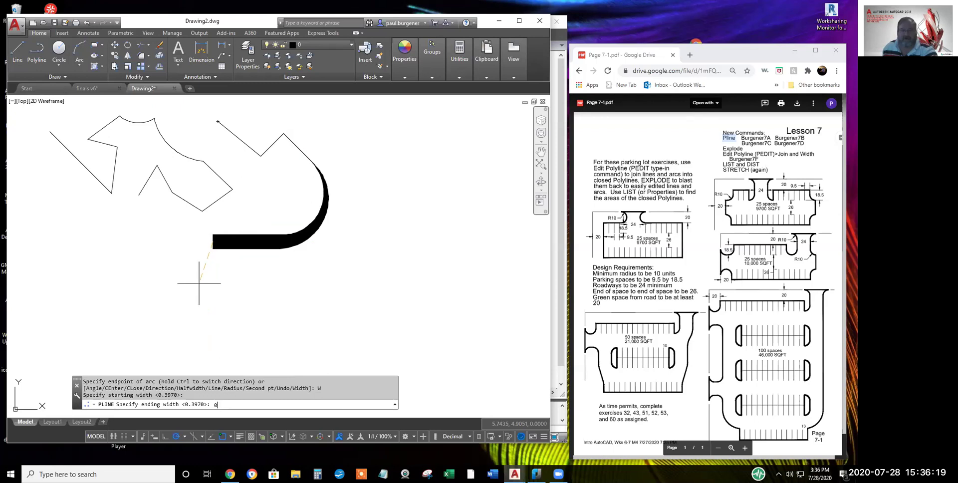
type("0")
key("Return")
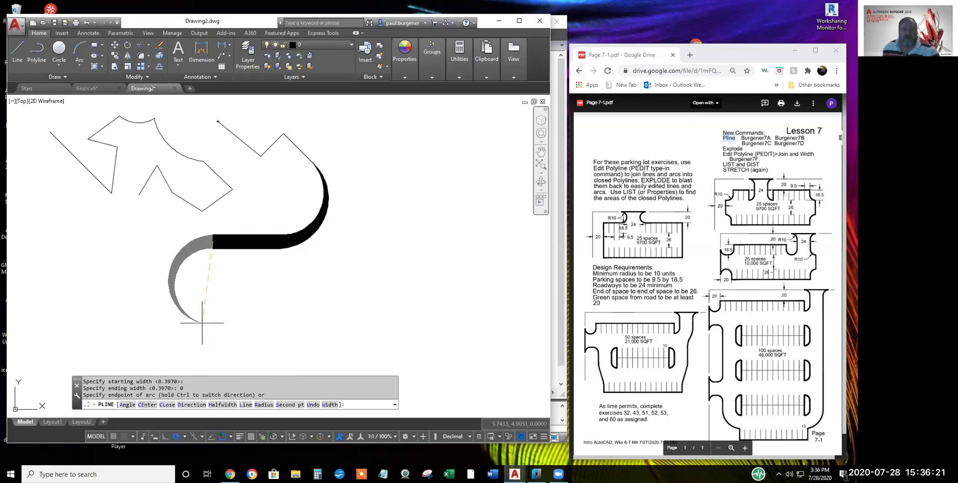
left_click(202, 322)
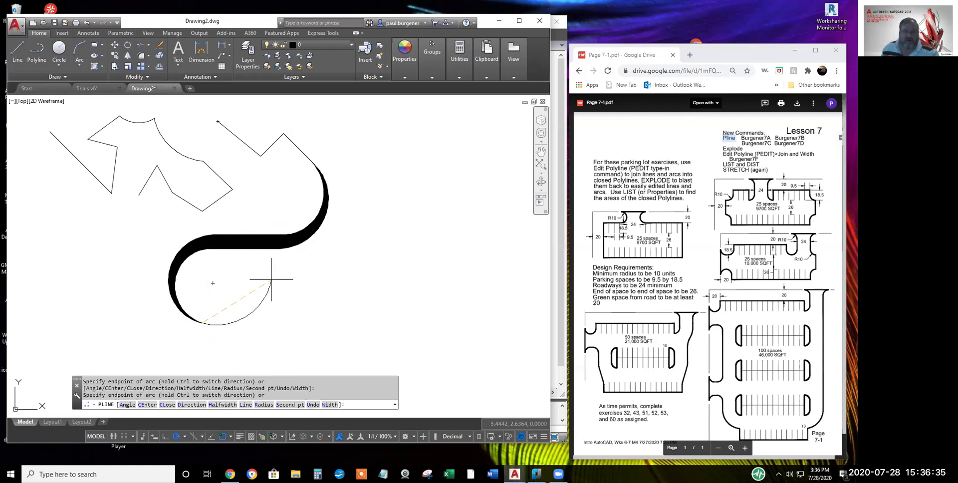
Add two thin arcs after the tapered arc, continue with three straight zigzag segments, and end the polyline
left_click(271, 279)
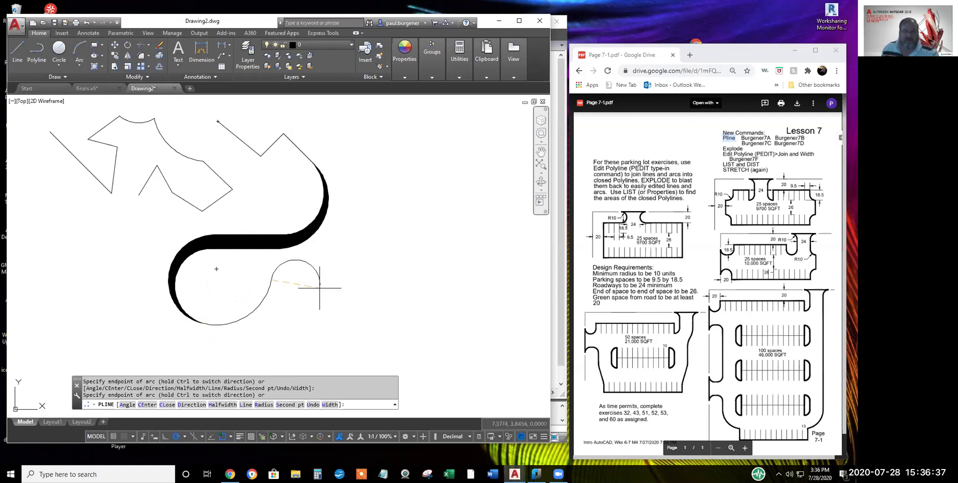
left_click(321, 288)
right_click(354, 315)
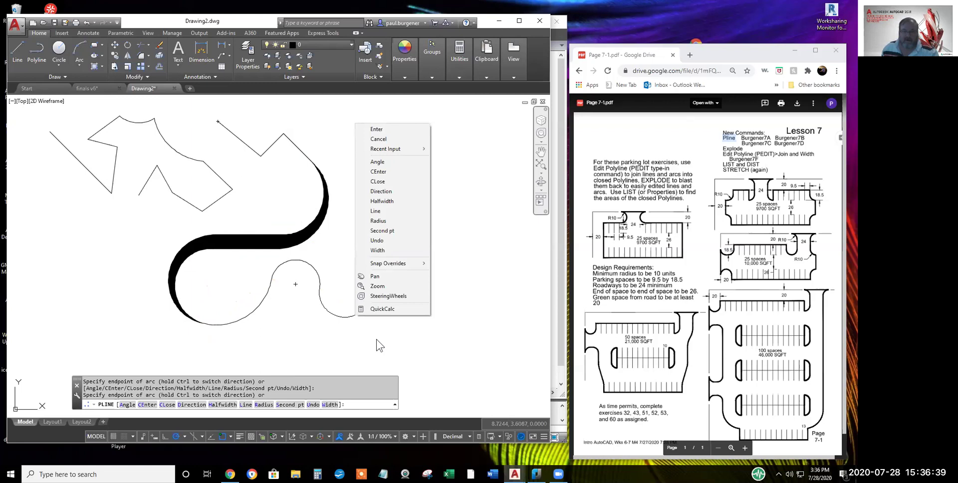
left_click(384, 210)
left_click(356, 260)
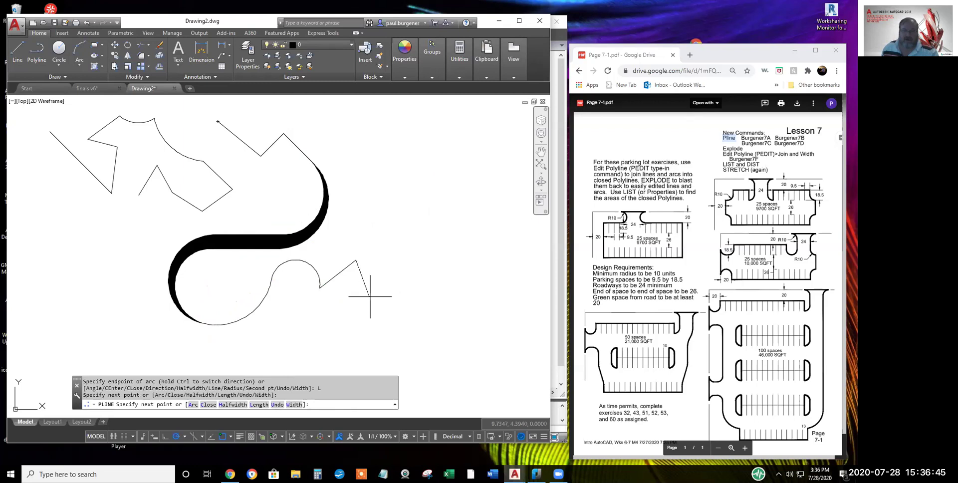
left_click(373, 289)
left_click(394, 278)
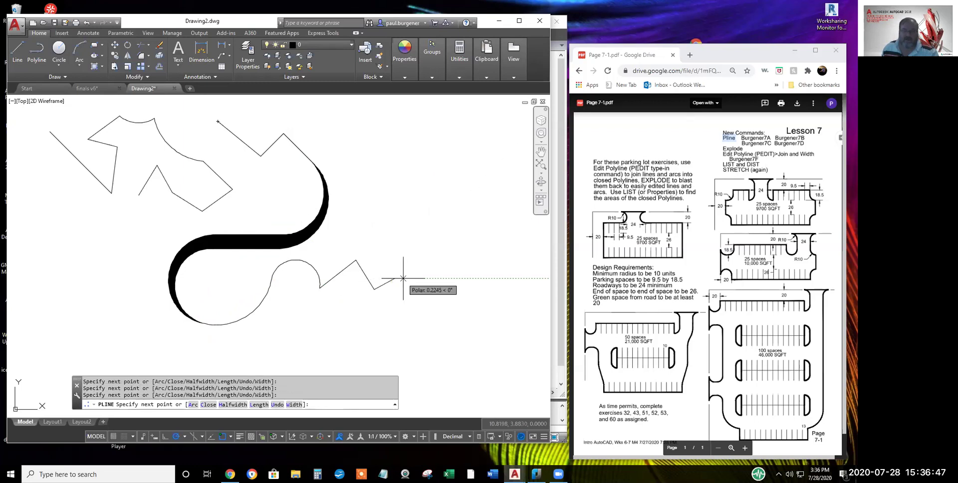
right_click(406, 280)
left_click(420, 283)
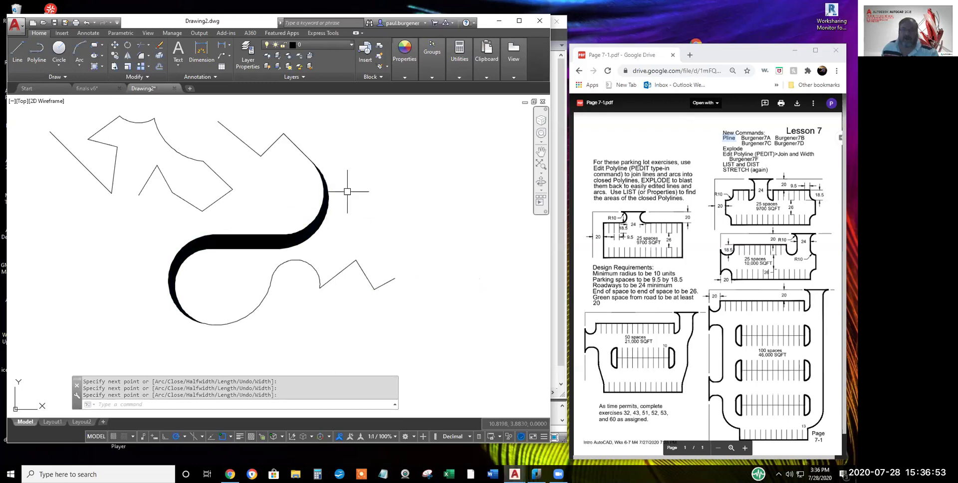
Add a vertex to the tapered polyline's second zigzag segment, placed up and to the right of the segment
left_click(319, 248)
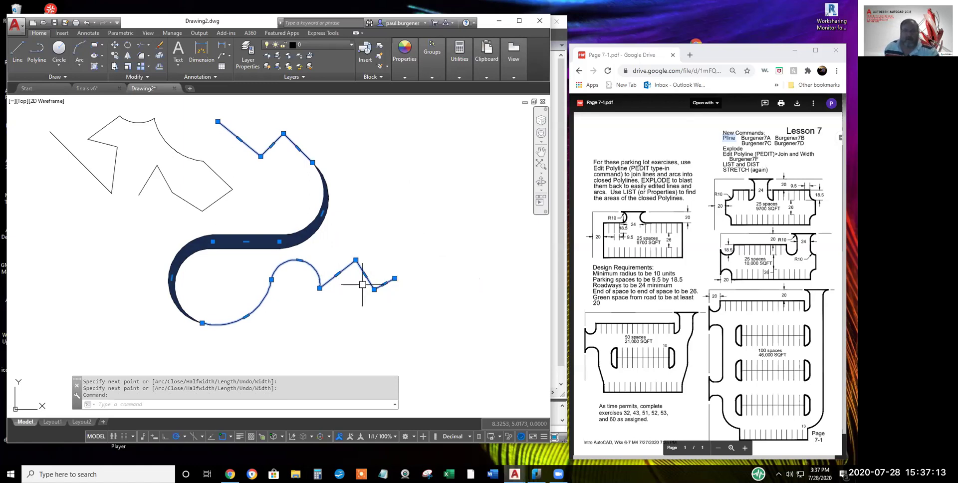
mouse_move(365, 274)
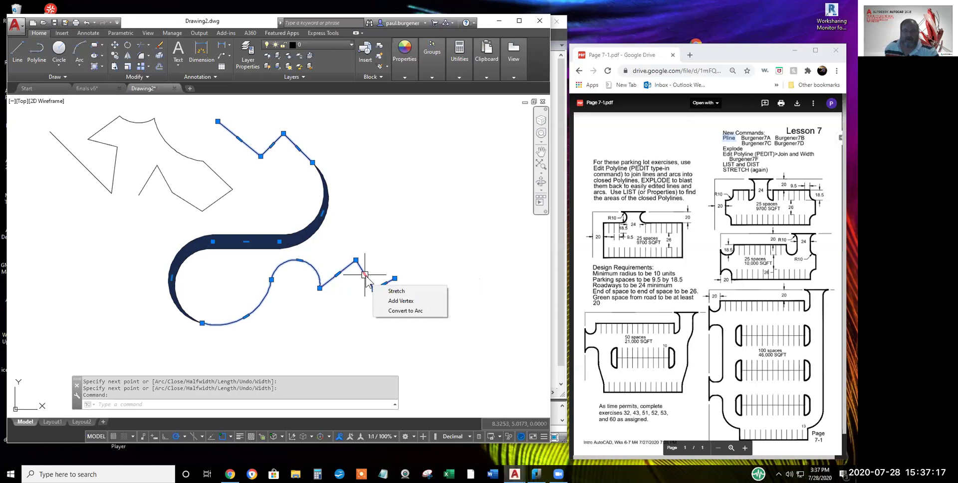
left_click(399, 301)
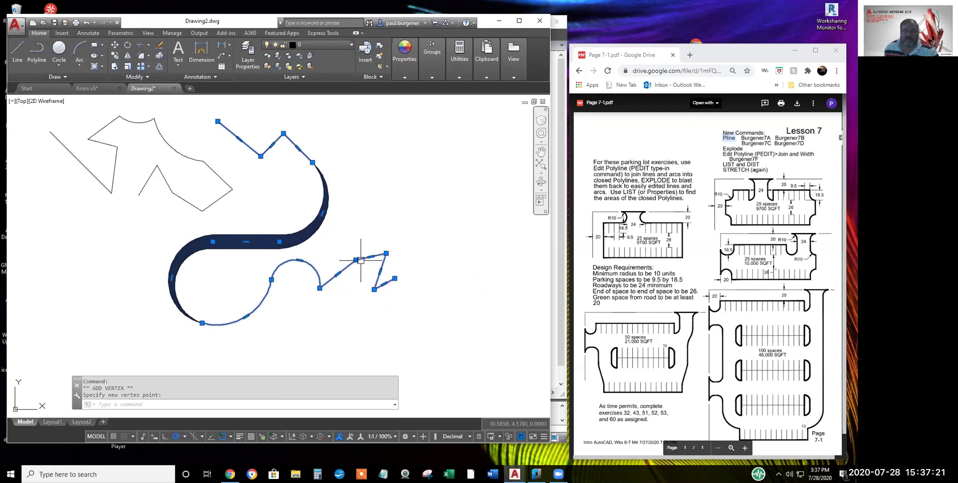
Stretch the zigzag's peak vertex and upper segment upward and its lower vertex up and inward, and deselect the polyline
left_click(349, 223)
left_click(370, 240)
left_click(370, 240)
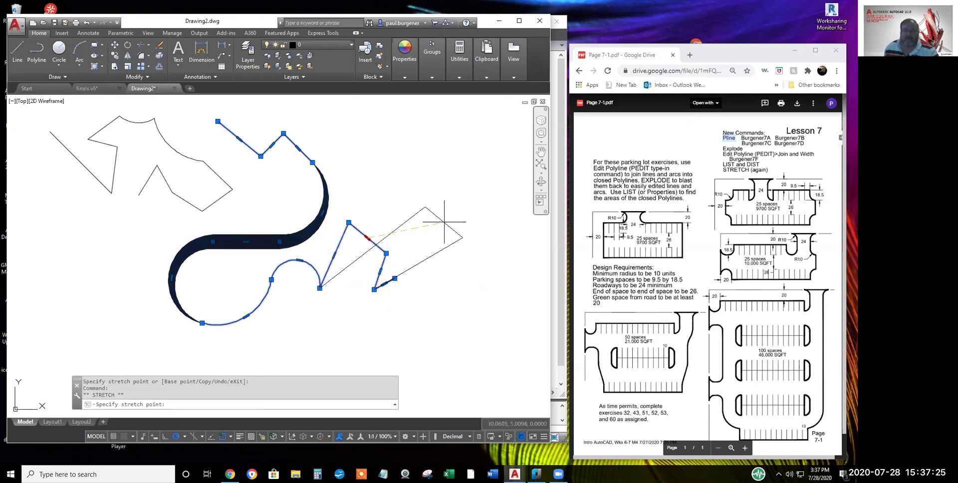
left_click(379, 185)
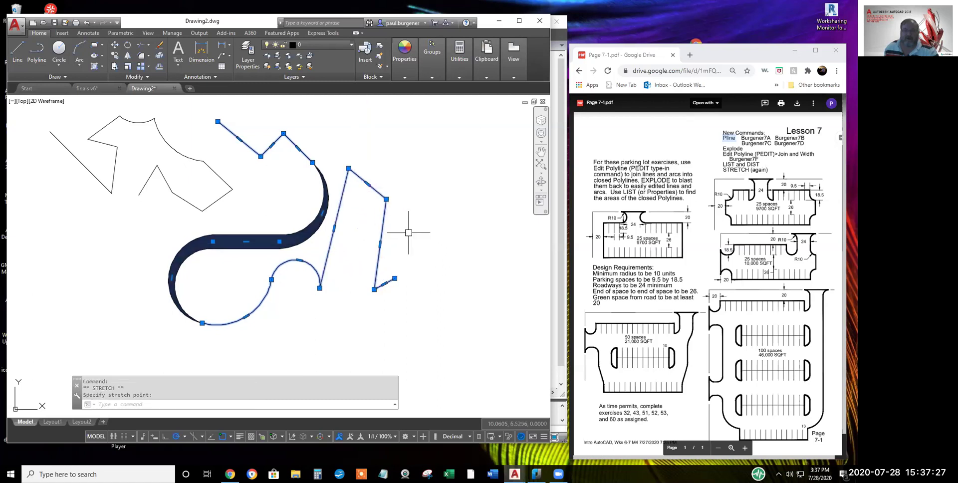
left_click(374, 289)
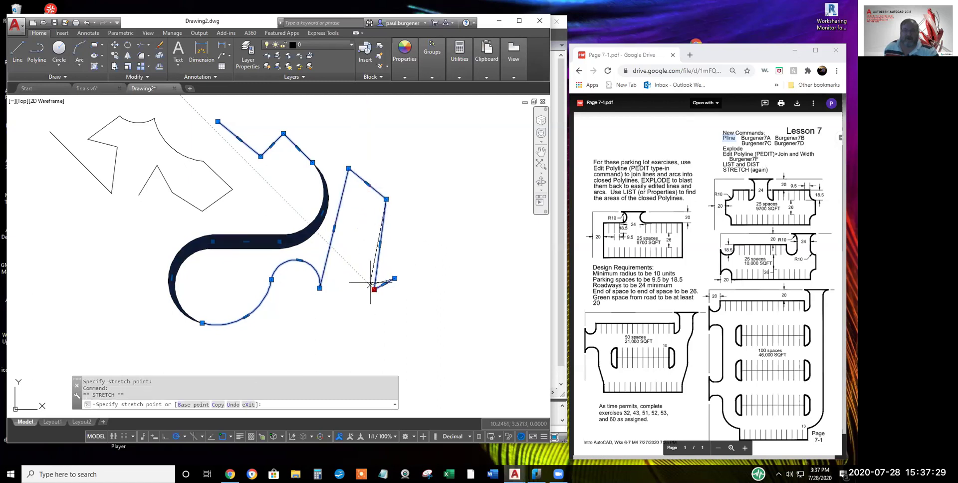
left_click(352, 248)
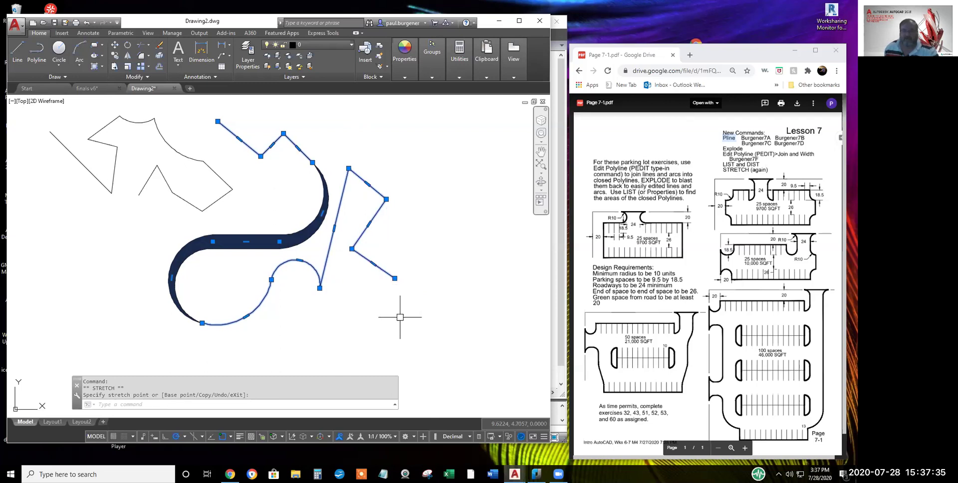
key("Escape")
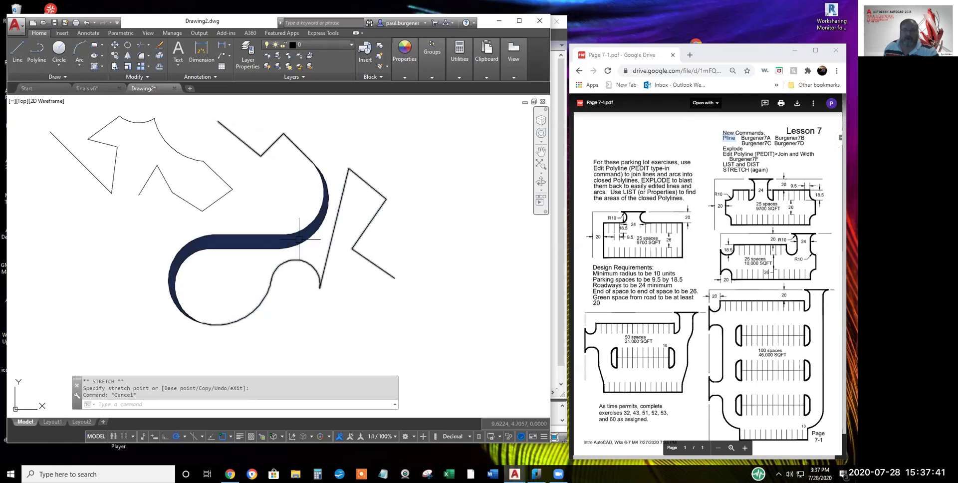
Explode both polylines into separate lines and arcs
scroll(294, 256, "down", 2)
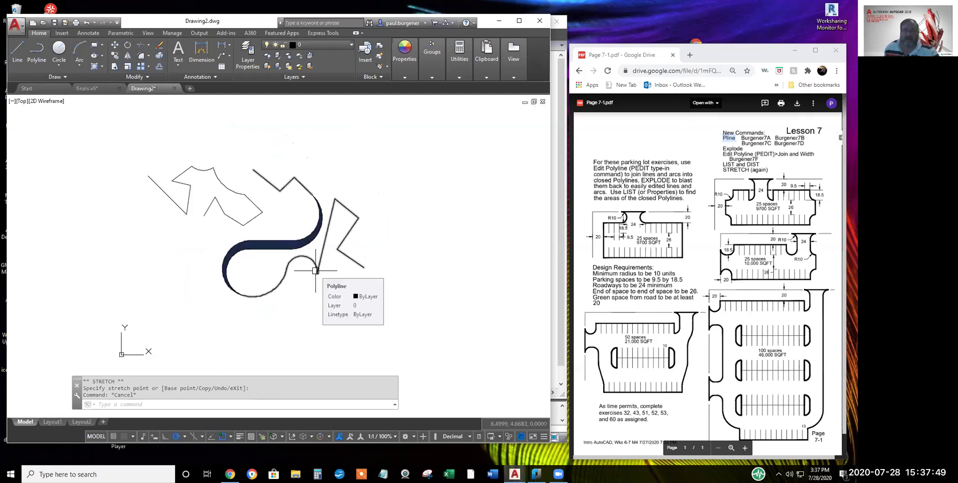
left_click(145, 76)
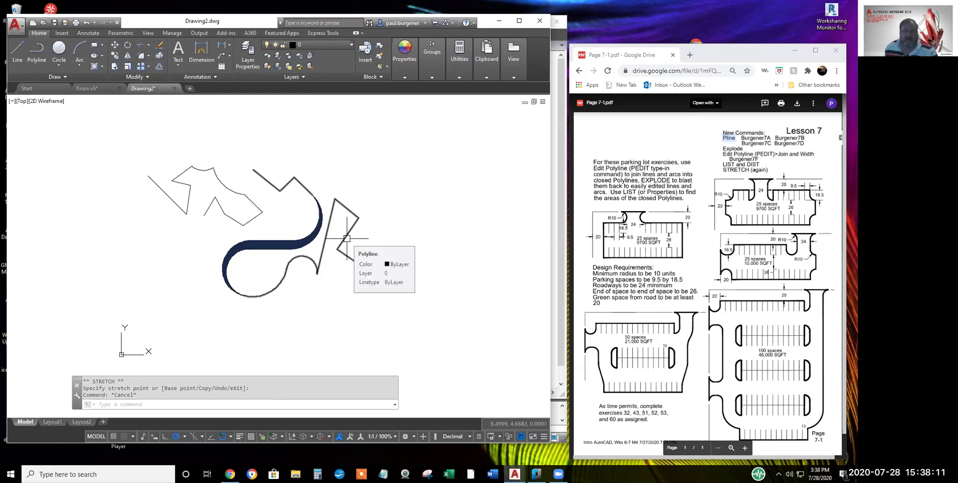
left_click(160, 56)
left_click(220, 182)
left_click(317, 192)
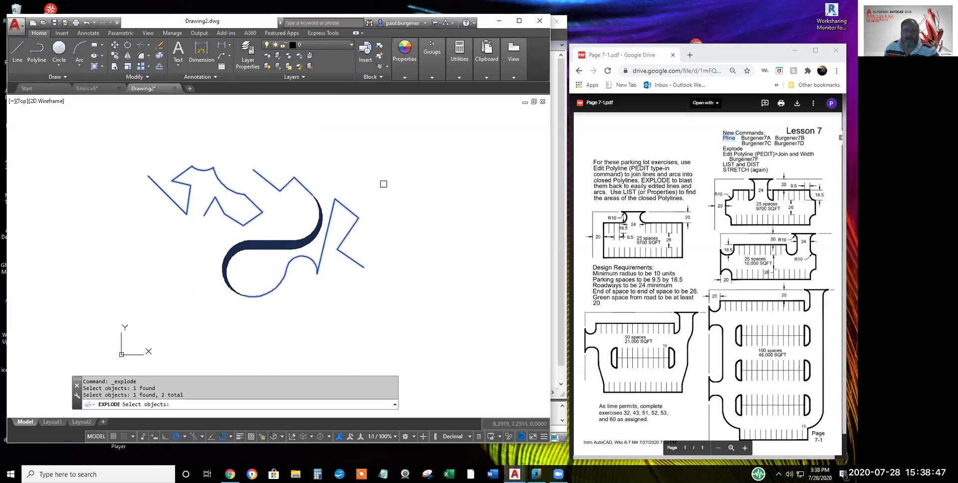
key("Return")
Select individual pieces of the exploded tapered polyline to check that they are separate objects, and clear the selection
left_click(319, 229)
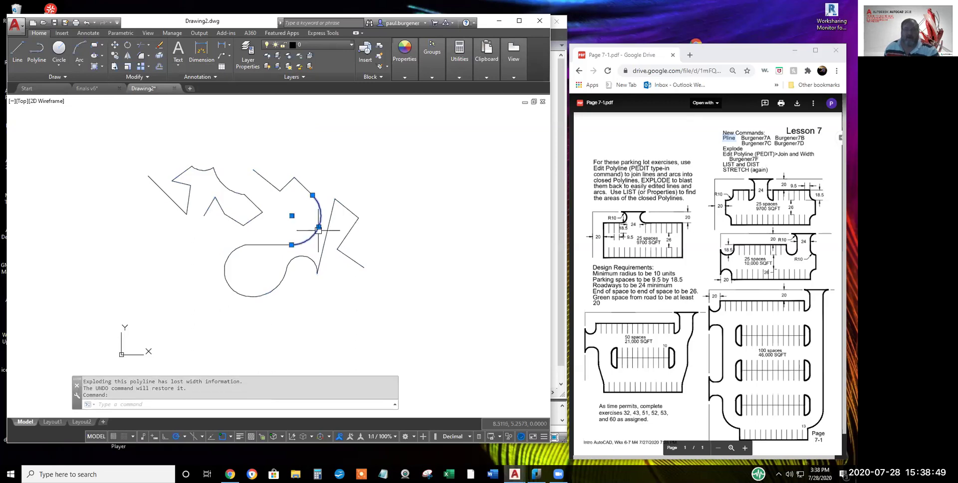
key("Escape")
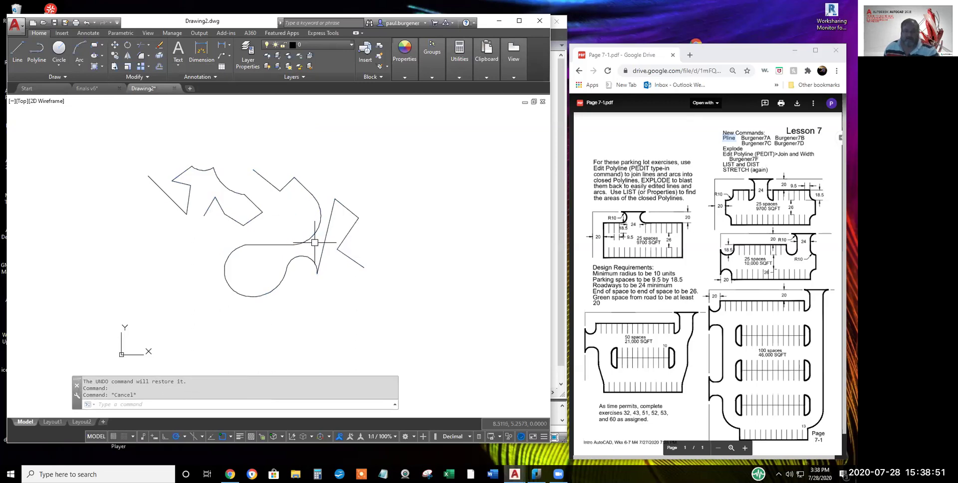
left_click(327, 232)
left_click(343, 210)
left_click(319, 210)
key("Escape")
key("Escape")
Move the exploded arc below the upper zigzag away to the upper right, and undo the move
left_click(115, 43)
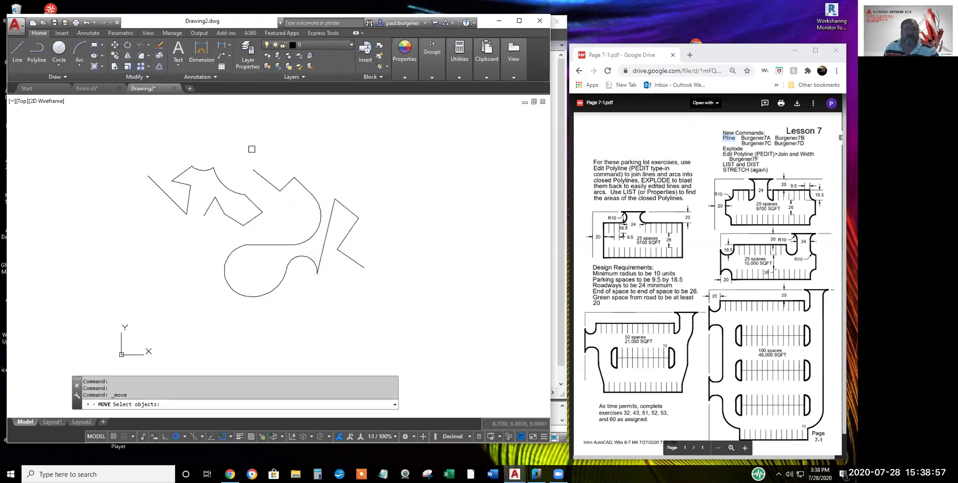
left_click(318, 217)
key("Return")
left_click(294, 216)
left_click(390, 166)
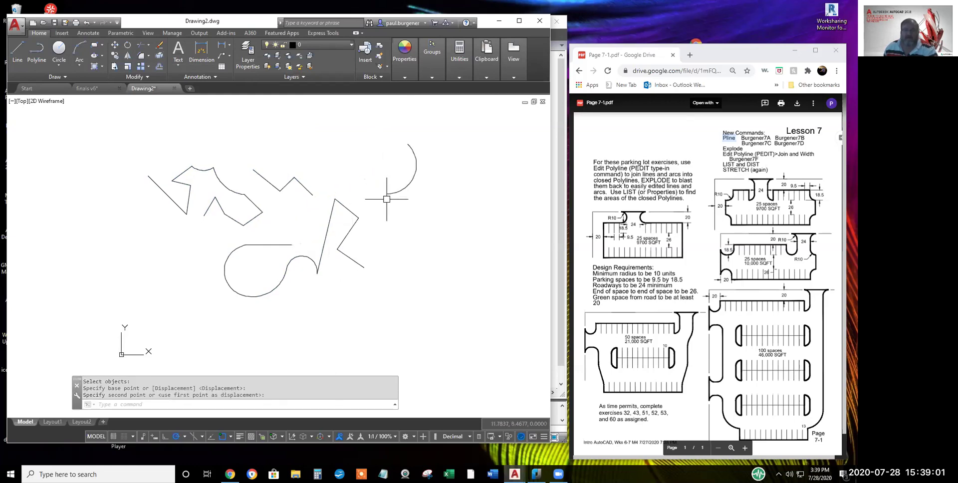
left_click(85, 22)
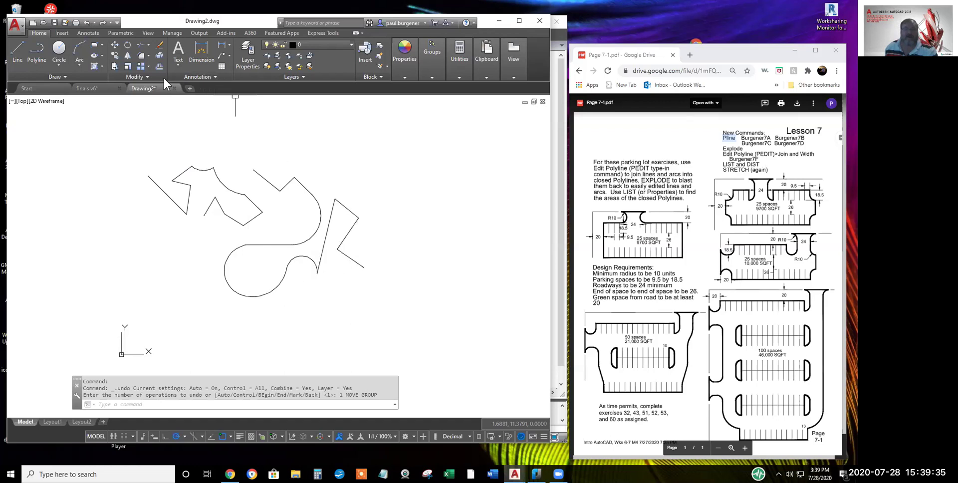
Set the fillet radius to about 0.38 by picking two points, and fillet the peak atop the long slanted line
left_click(141, 53)
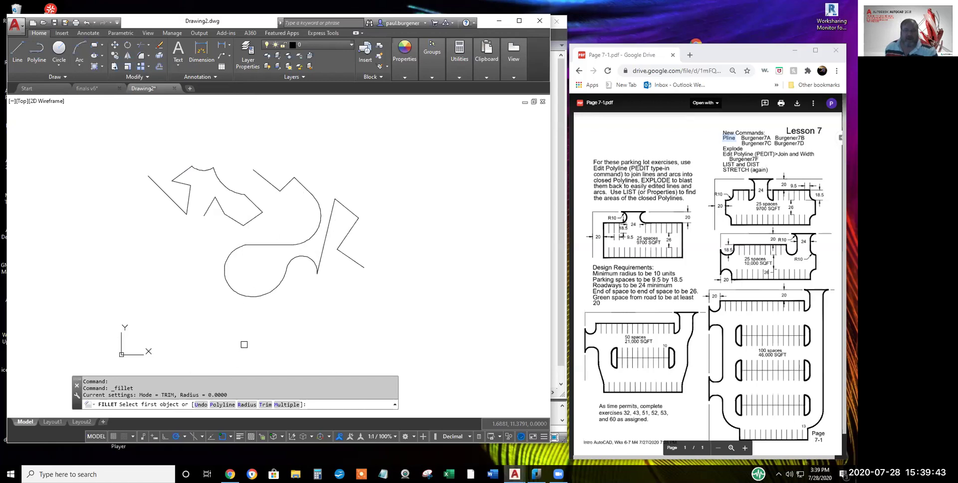
right_click(250, 339)
left_click(277, 394)
left_click(370, 197)
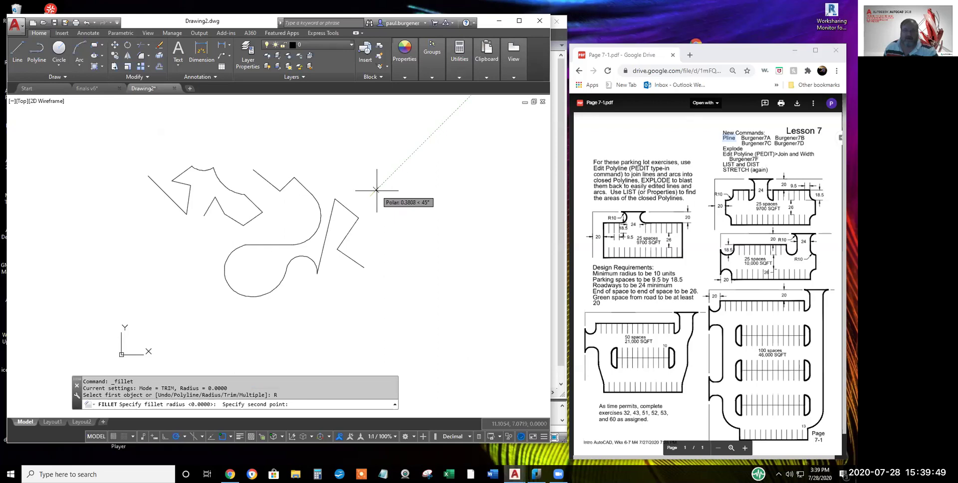
left_click(377, 190)
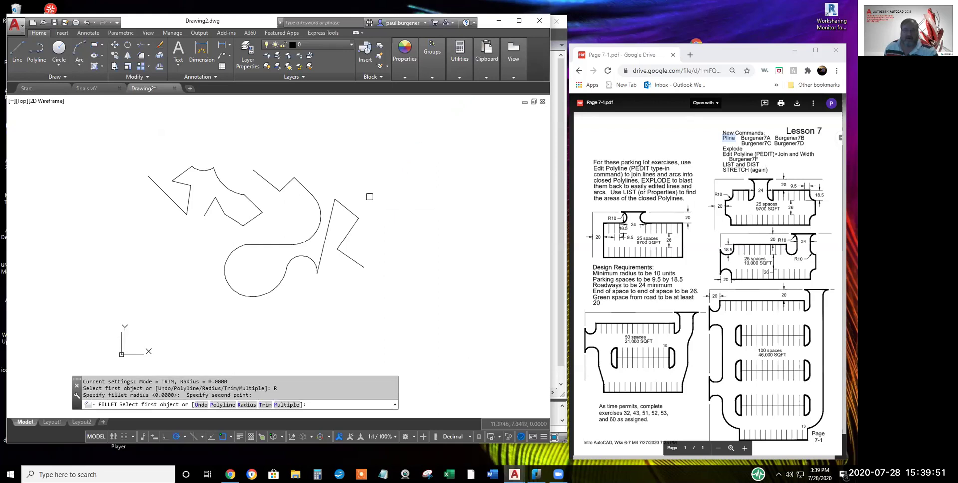
left_click(344, 208)
left_click(330, 220)
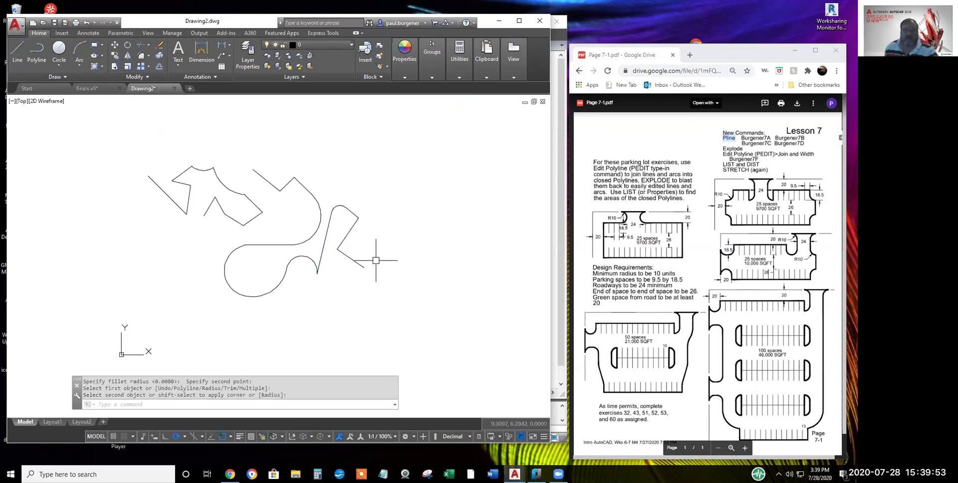
Fillet the foot of the long slanted line, the lower-right elbow and the upper zigzag's peak with the current radius
key("Return")
left_click(320, 253)
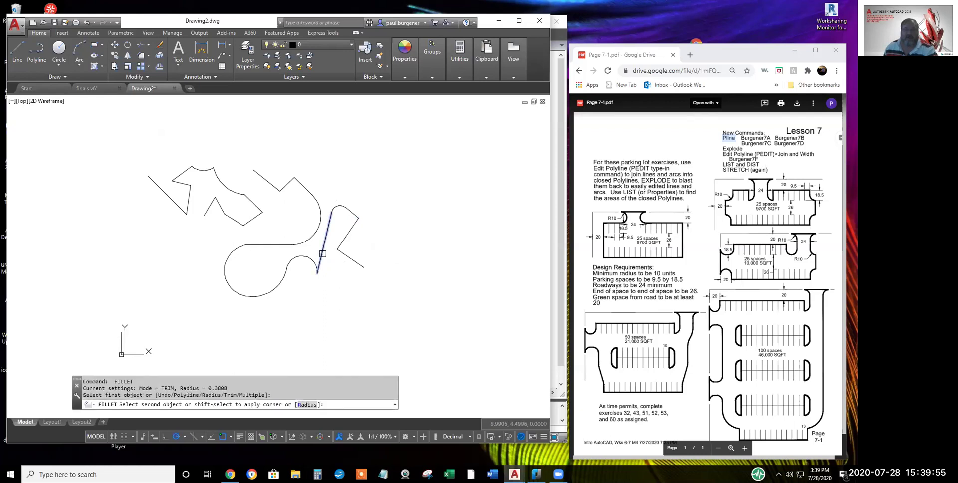
left_click(313, 262)
key("Return")
left_click(350, 230)
left_click(351, 258)
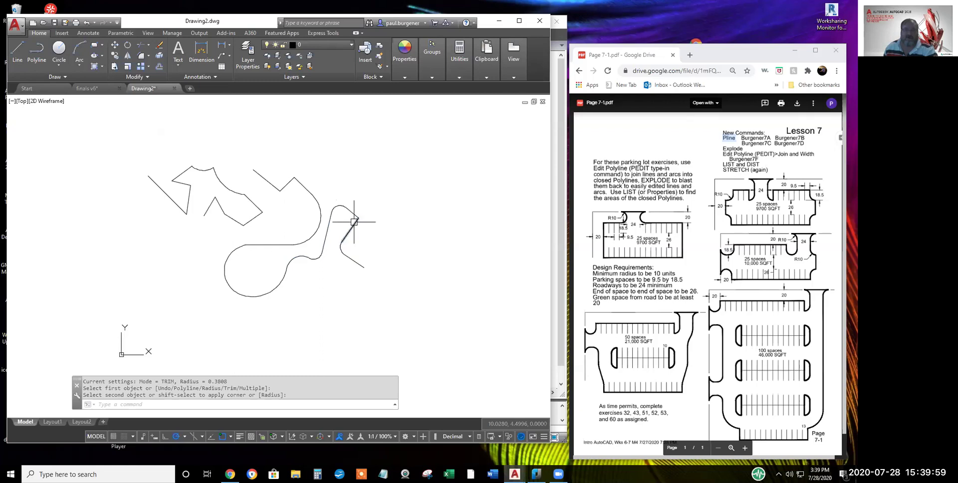
key("Return")
left_click(304, 187)
left_click(287, 184)
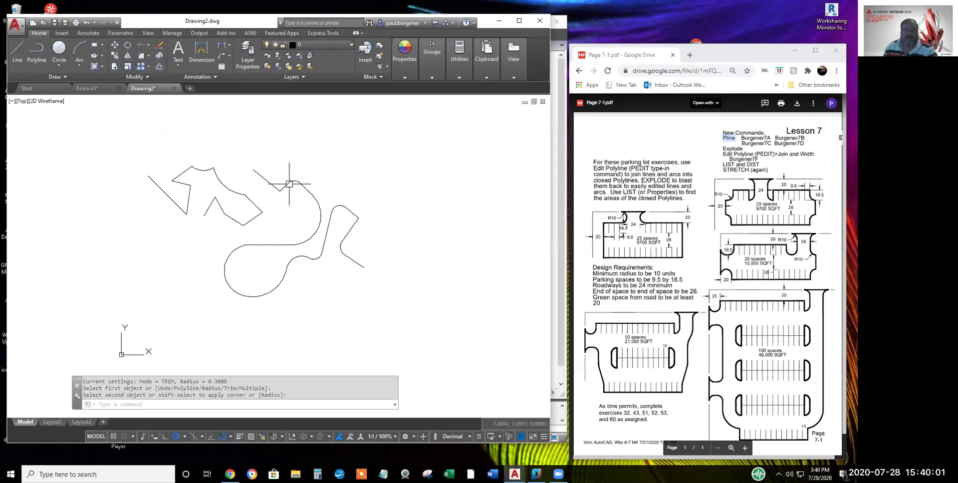
key("Escape")
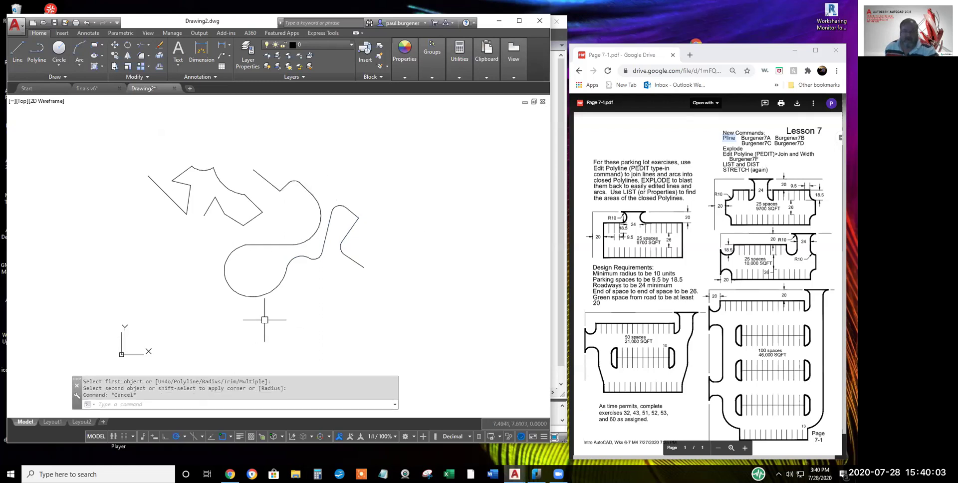
Draw a circle of about 0.69 radius centred near the bottom of the large lower arc
type("c")
key("Return")
left_click(243, 295)
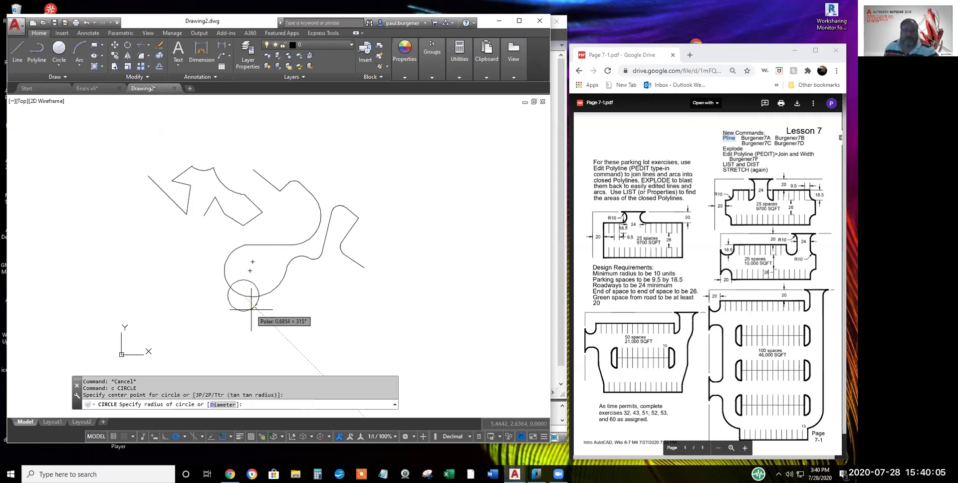
left_click(258, 300)
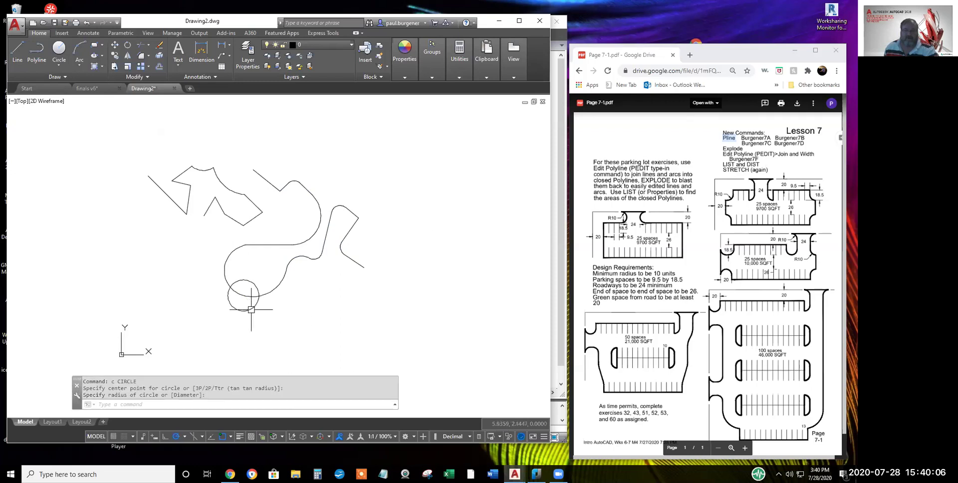
Trim the overlapping parts of the small circle and the large arc to leave one continuous outline with a bulge
left_click(141, 45)
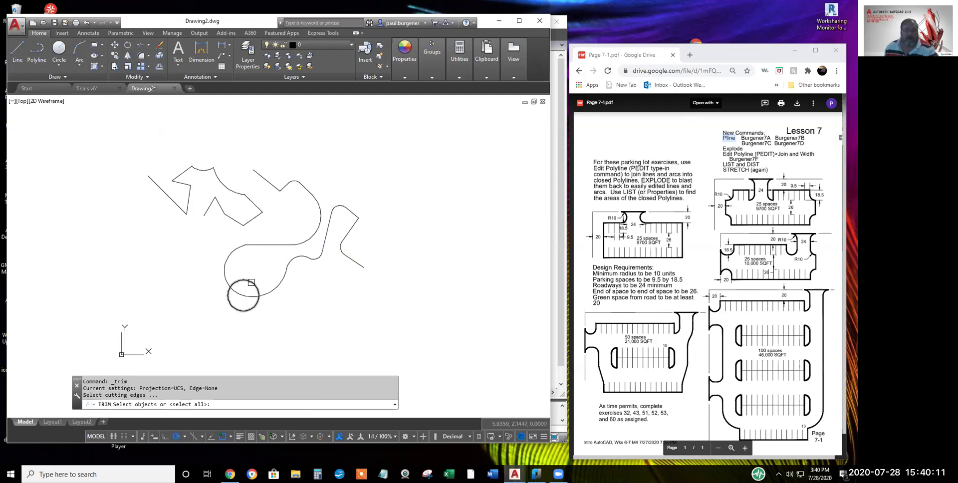
key("Return")
left_click(250, 280)
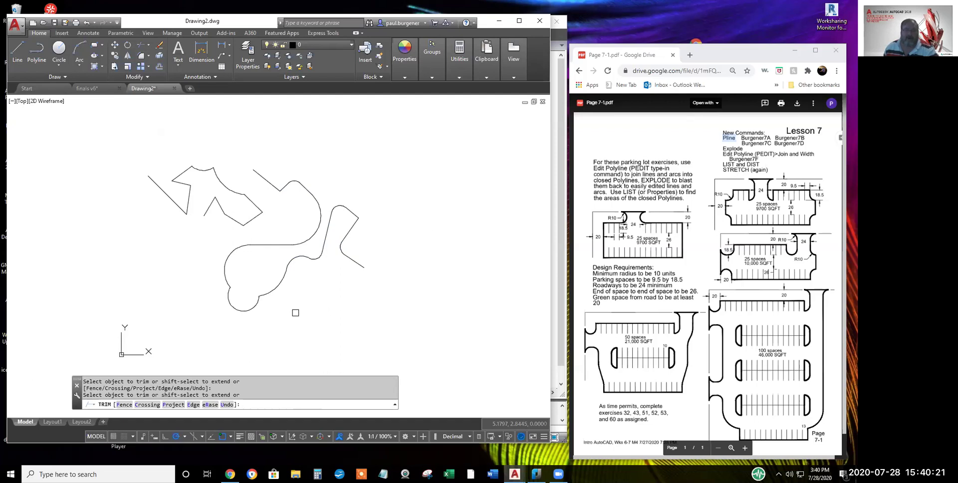
left_click(360, 217)
key("Escape")
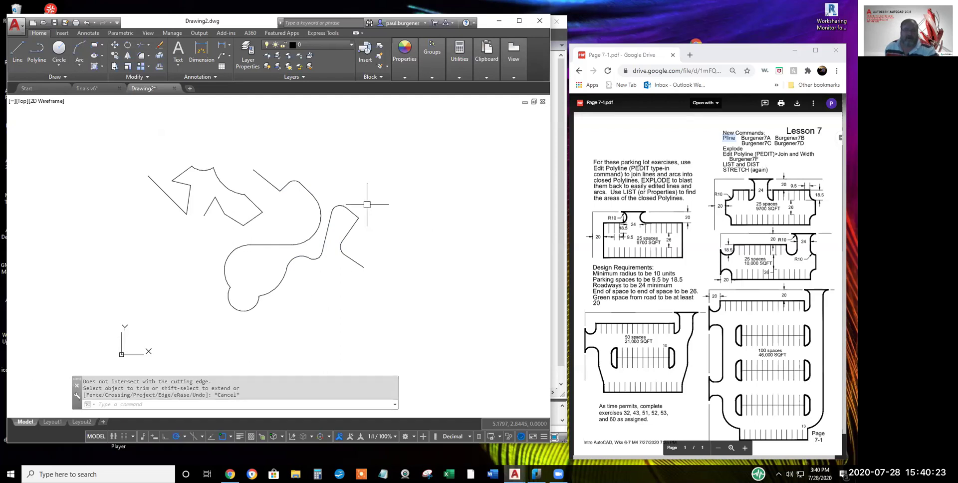
Erase the short line beside the rounded peak and stretch the adjacent line's upper end to the end of the fillet arc
left_click(159, 45)
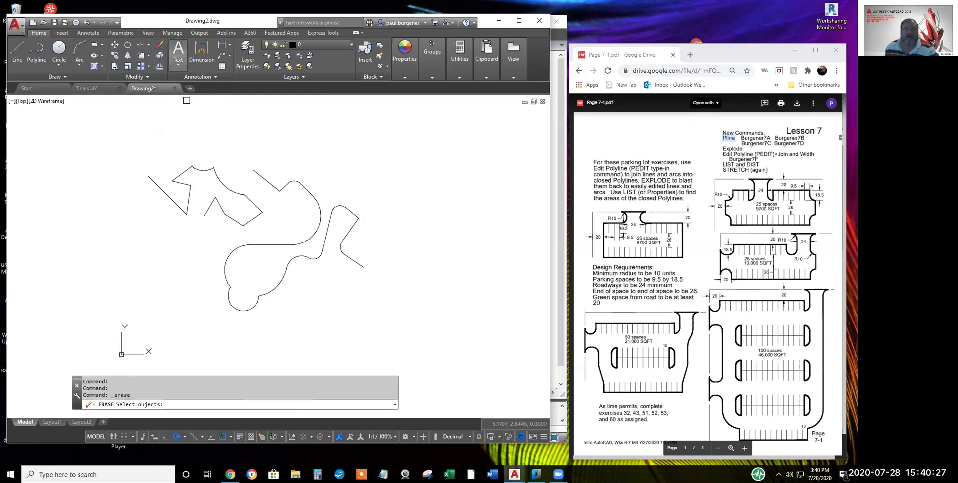
left_click(351, 211)
key("Return")
left_click(350, 229)
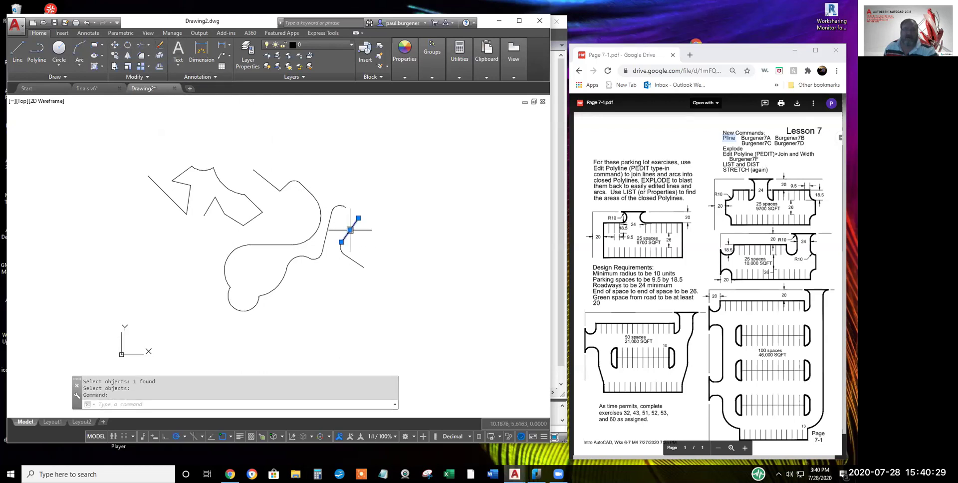
left_click(358, 218)
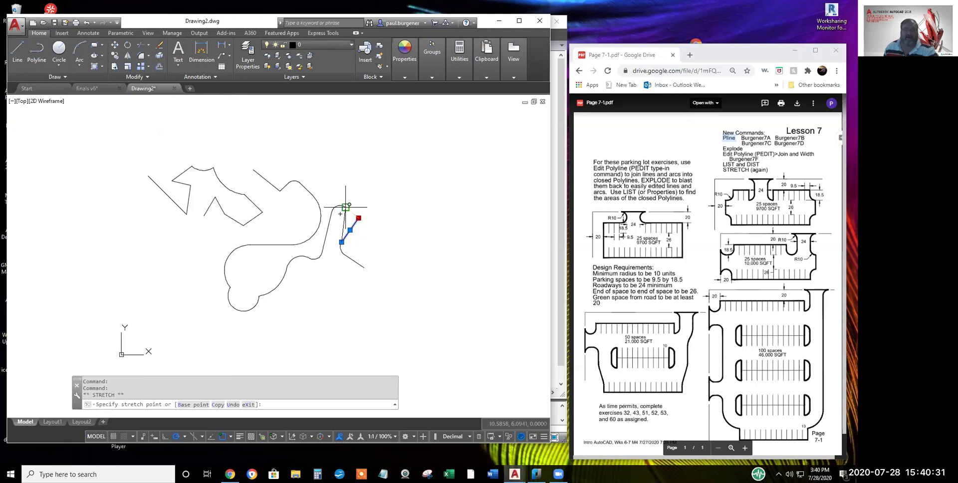
left_click(345, 206)
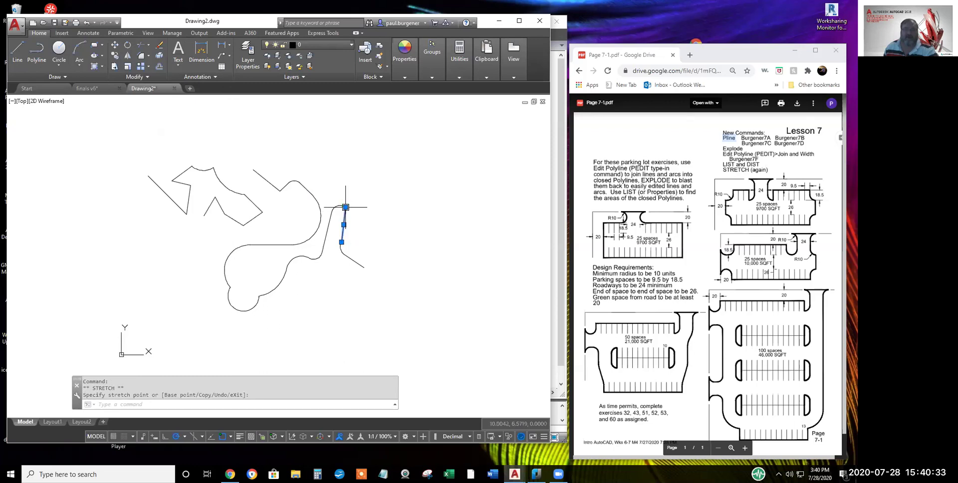
key("Escape")
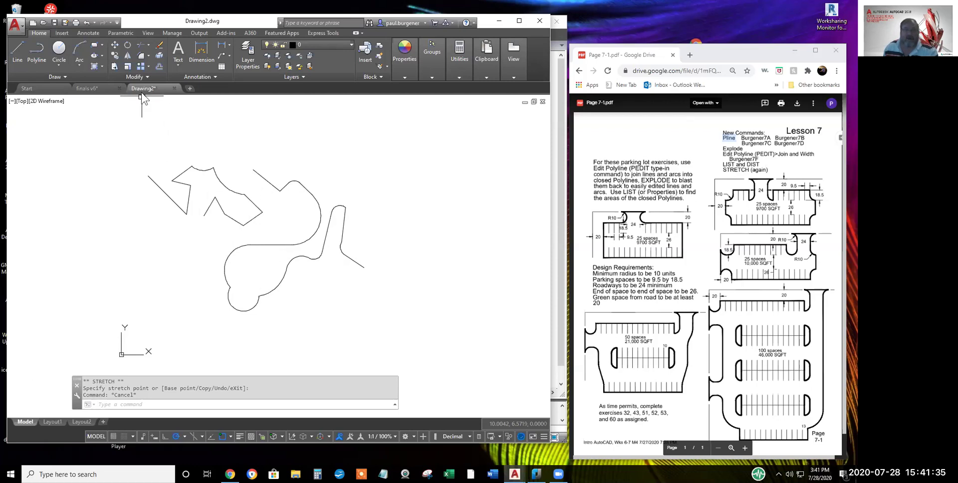
Join all the lines and arcs of both shapes into polylines in a single Join operation
left_click(143, 76)
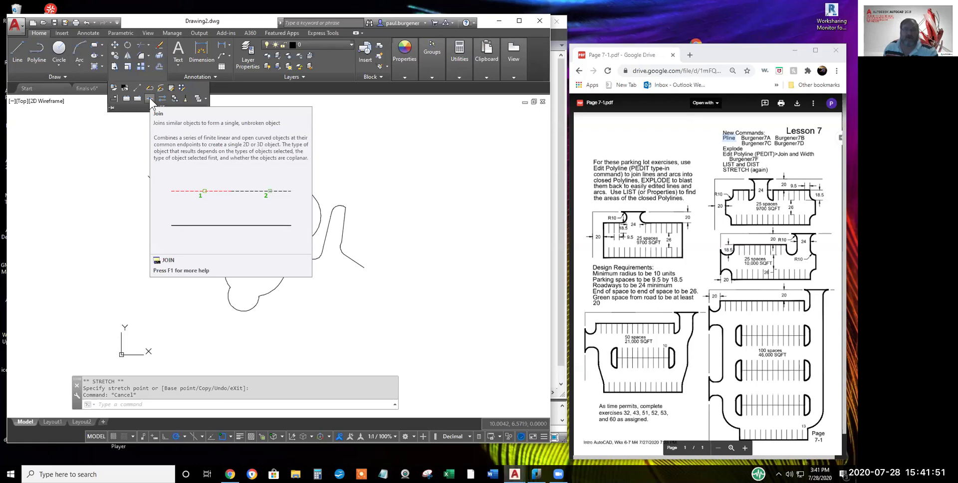
left_click(149, 99)
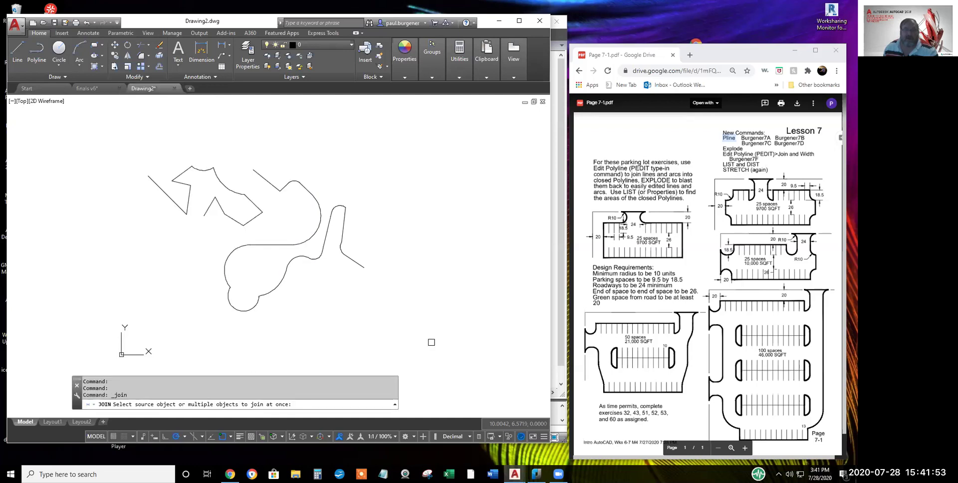
left_click(422, 337)
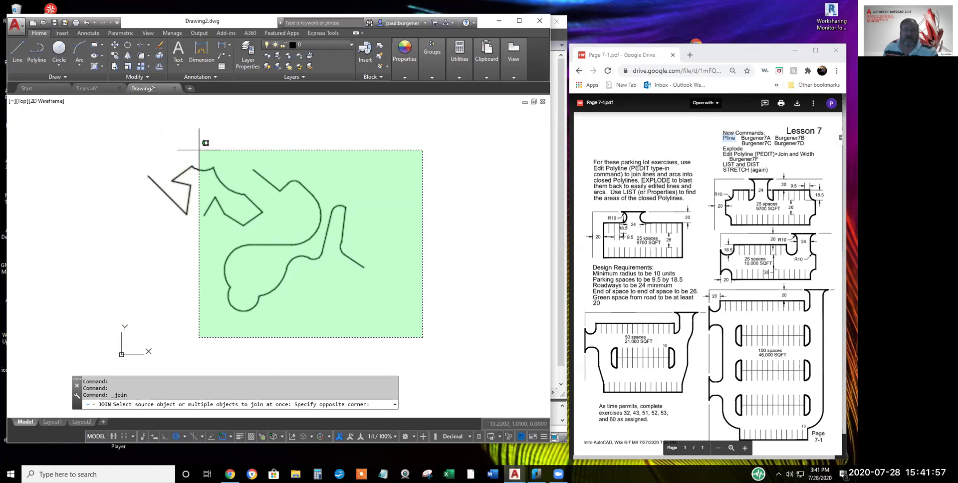
left_click(157, 137)
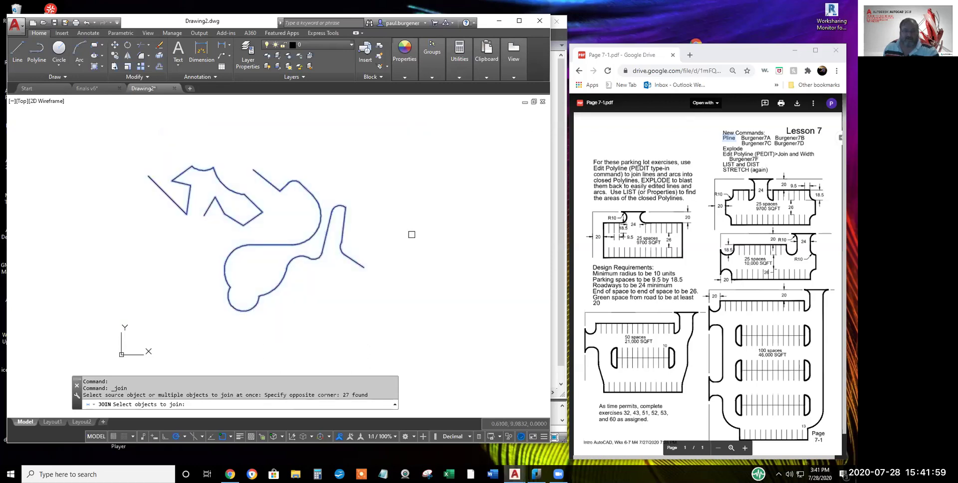
key("Return")
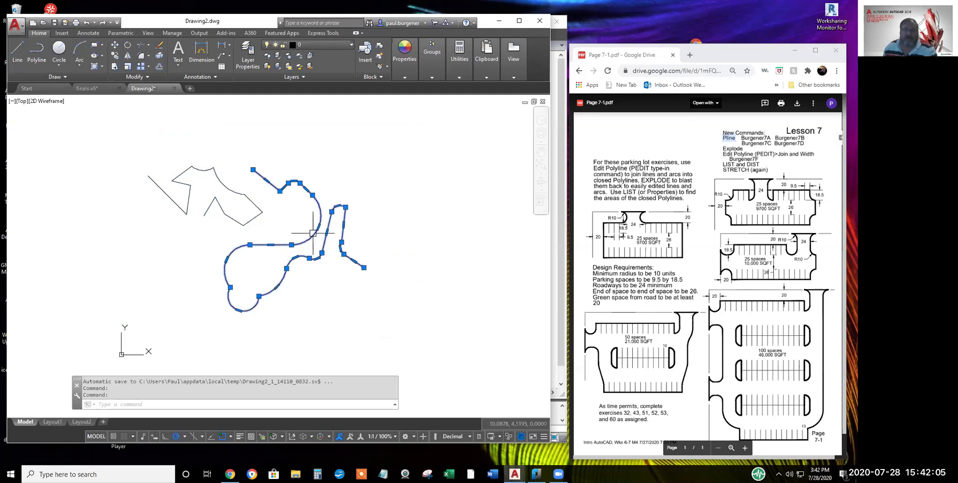
Select the joined shapes to check that each is a single polyline, and clear the selection
key("Return")
key("Escape")
key("Escape")
left_click(259, 216)
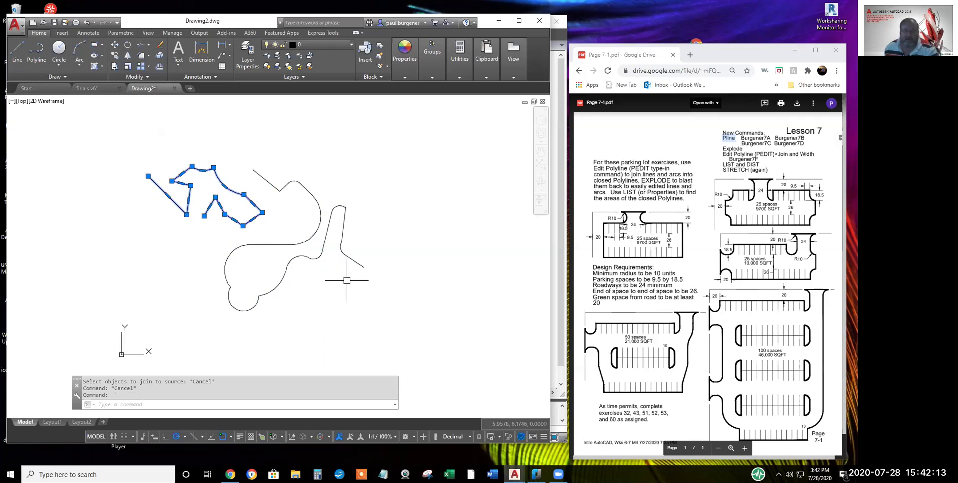
key("Escape")
left_click(398, 313)
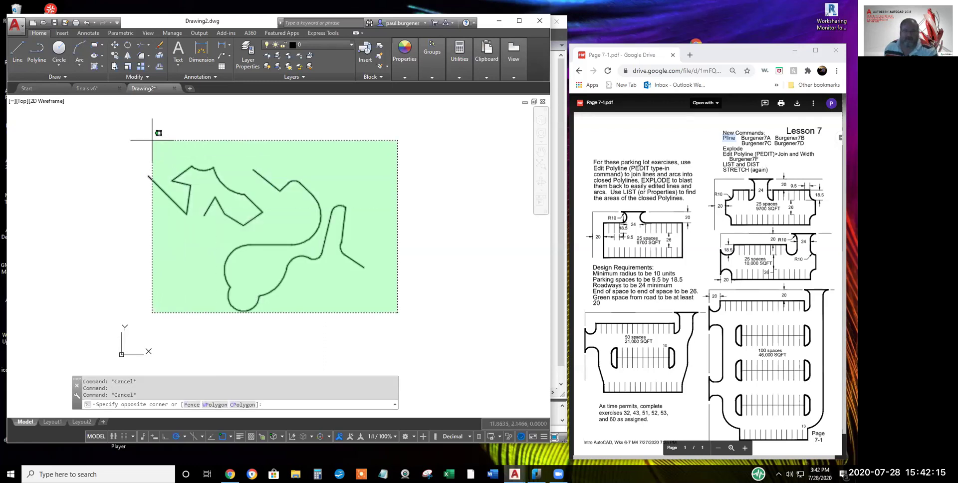
key("Escape")
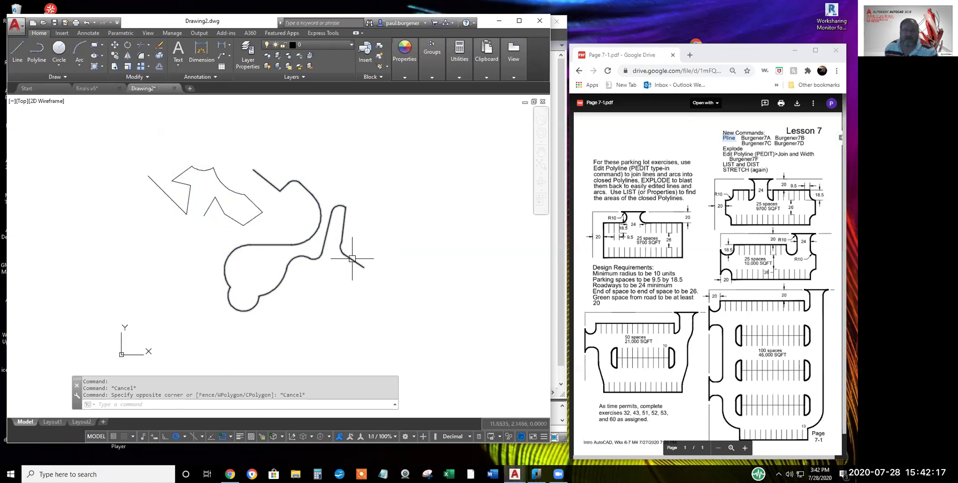
mouse_move(353, 259)
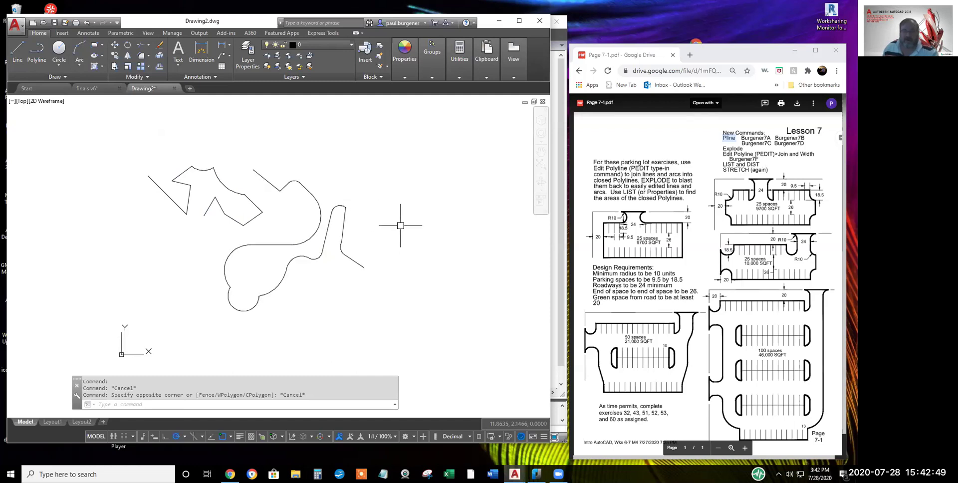
Draw a polyline of eight straight segments in the empty area at upper right, ending just short of its start point, and inspect the gap
left_click(43, 47)
left_click(424, 138)
left_click(382, 166)
left_click(419, 203)
left_click(436, 187)
left_click(487, 207)
left_click(498, 159)
left_click(464, 169)
left_click(455, 125)
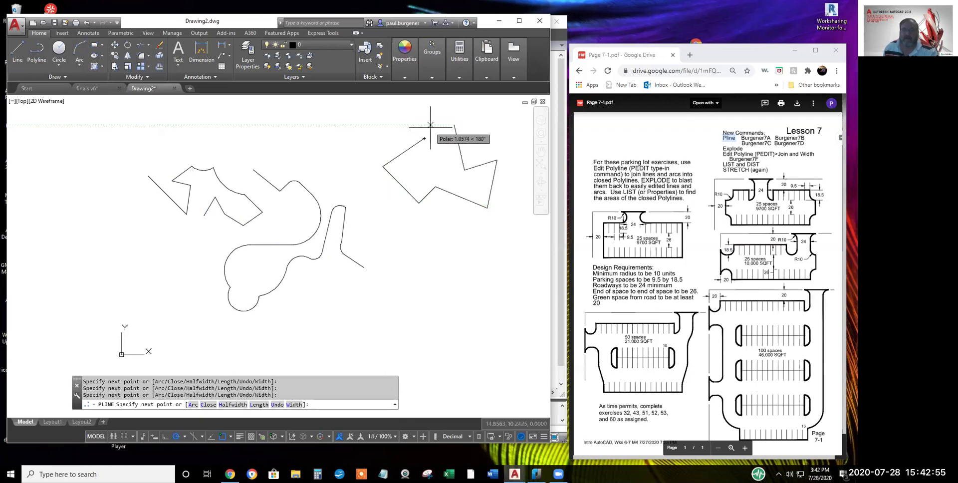
left_click(423, 139)
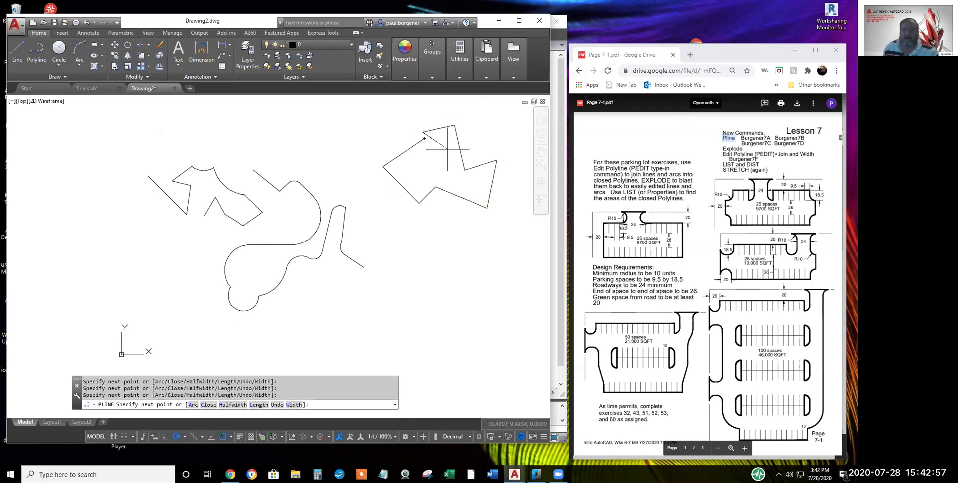
key("Return")
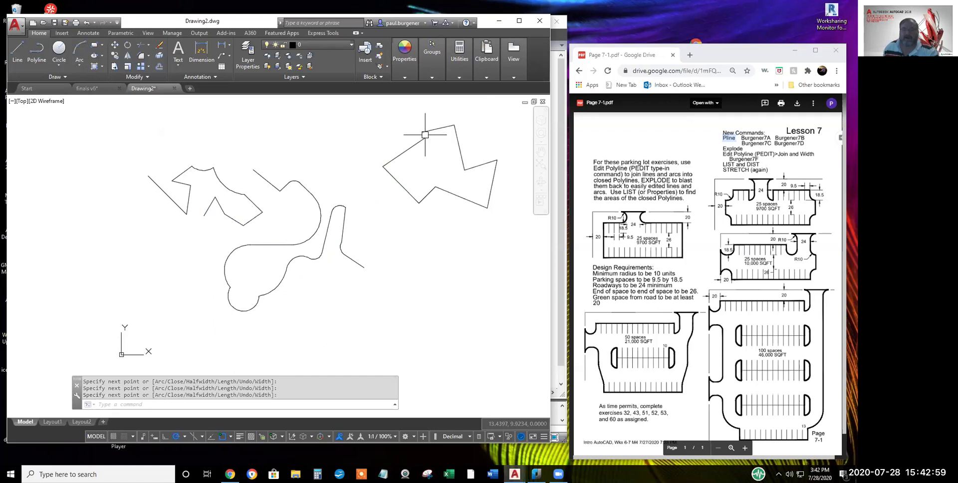
scroll(425, 138, "up", 3)
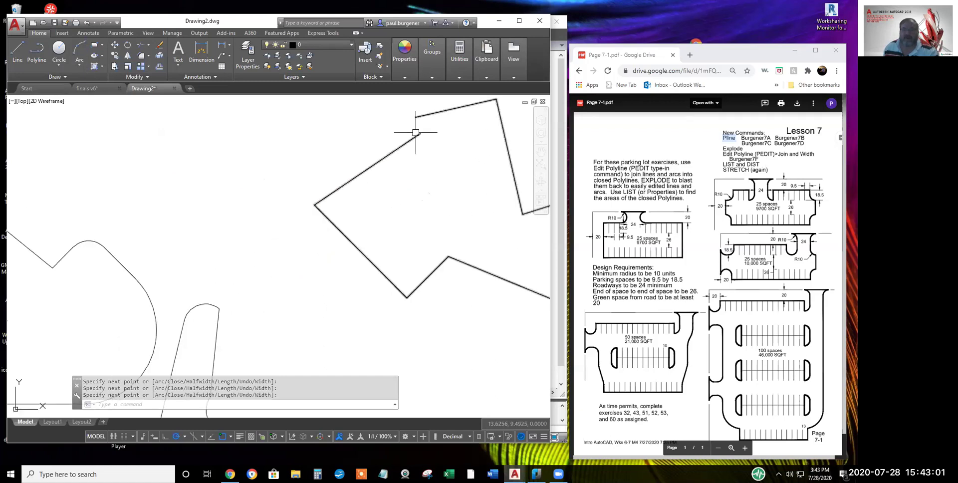
scroll(470, 208, "down", 2)
middle_click_drag(471, 208, 358, 224)
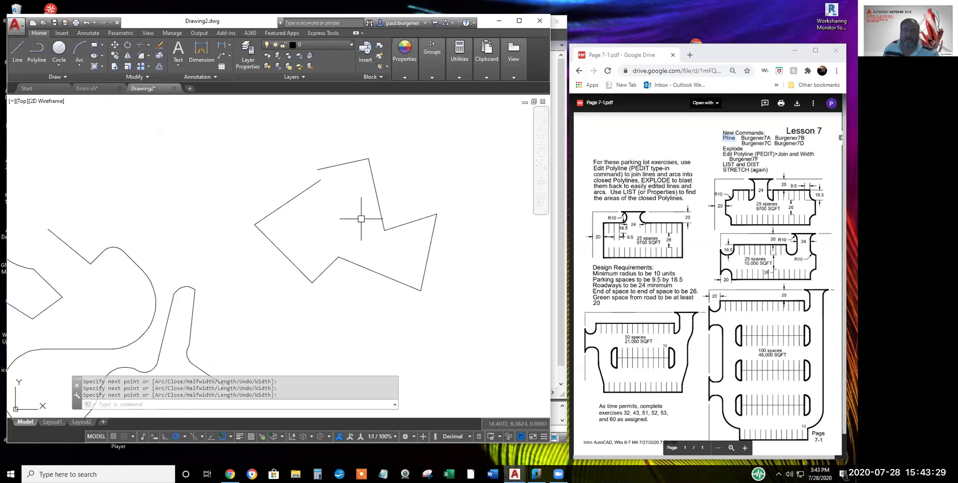
scroll(359, 218, "down", 2)
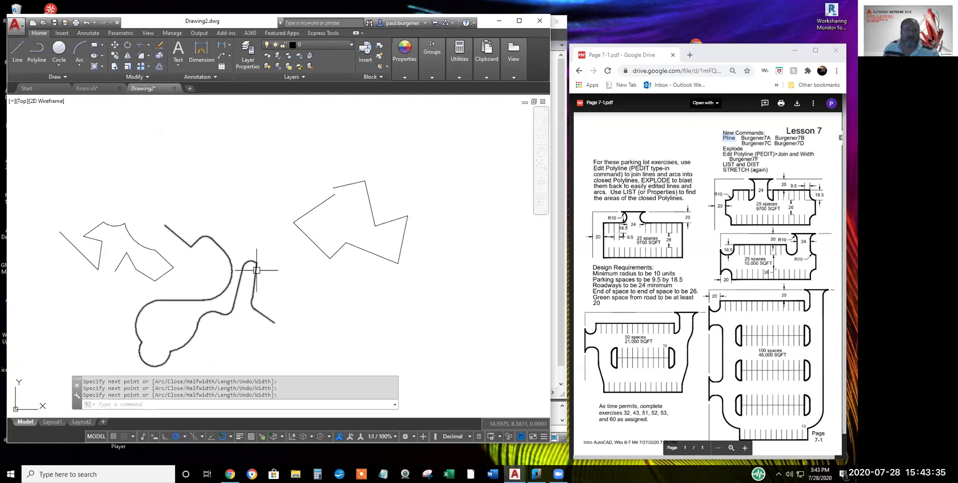
Explode all three polylines into separate lines and arcs
left_click(145, 74)
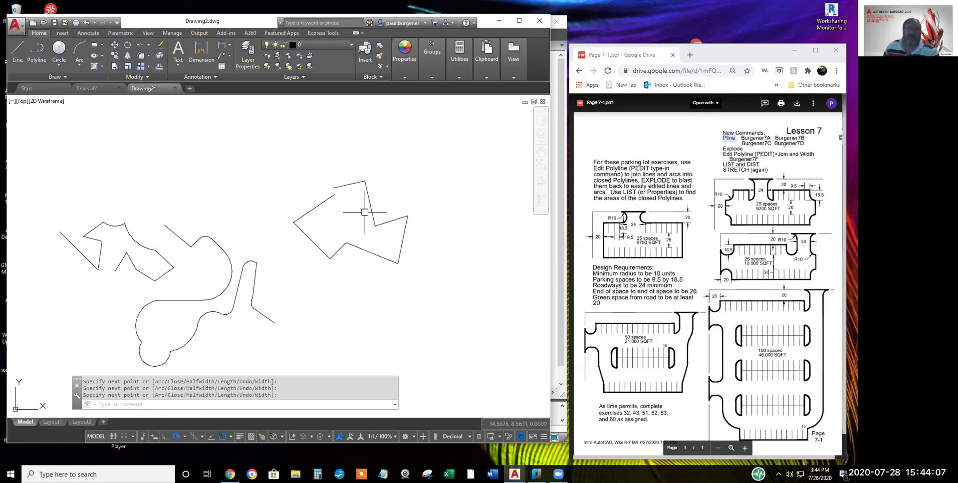
left_click(160, 56)
left_click(352, 246)
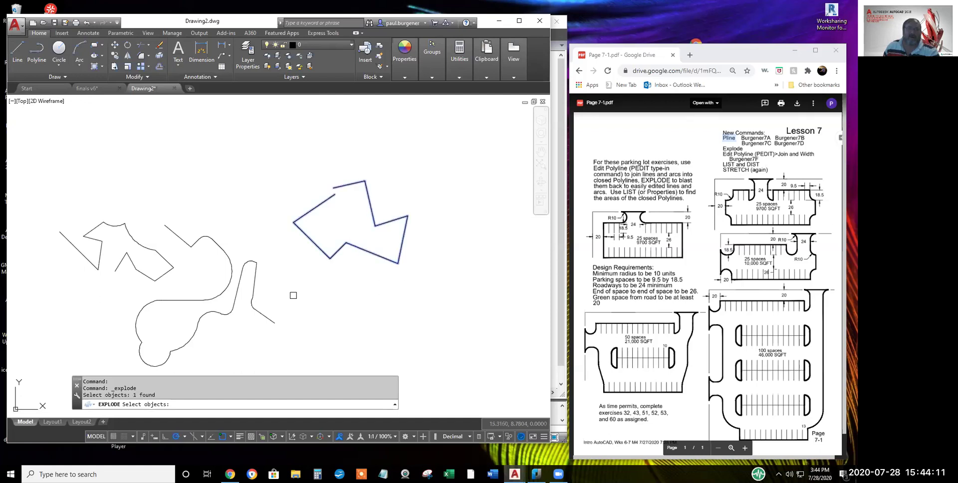
left_click(278, 292)
left_click(135, 211)
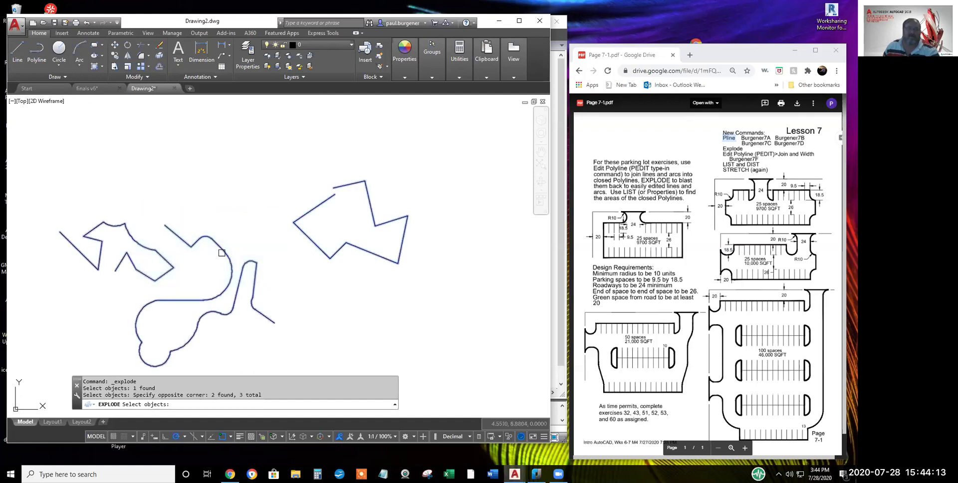
key("Return")
Select individual lines and arcs from the three exploded shapes to check that they are separate objects
left_click(226, 255)
left_click(256, 284)
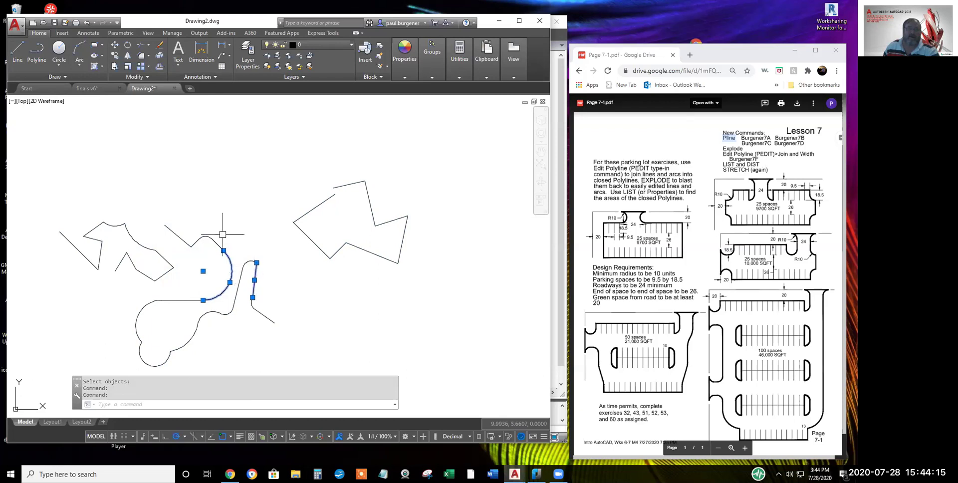
left_click(132, 238)
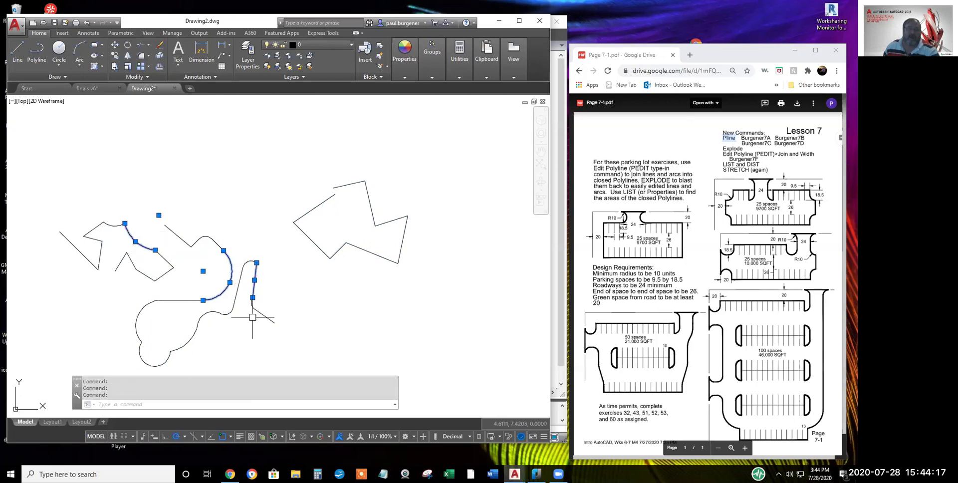
left_click(370, 249)
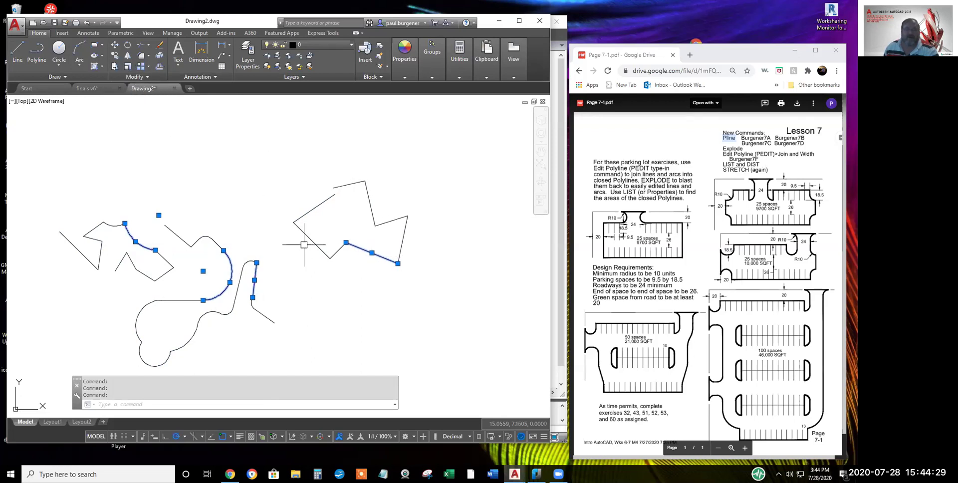
Convert the lower sloping line of the upper-right exploded shape into a polyline with Edit Polyline
key("Escape")
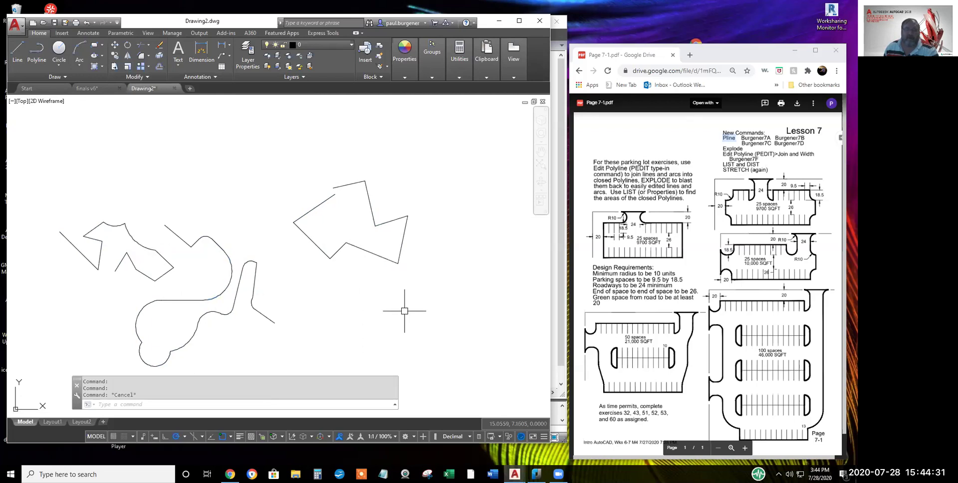
left_click(140, 77)
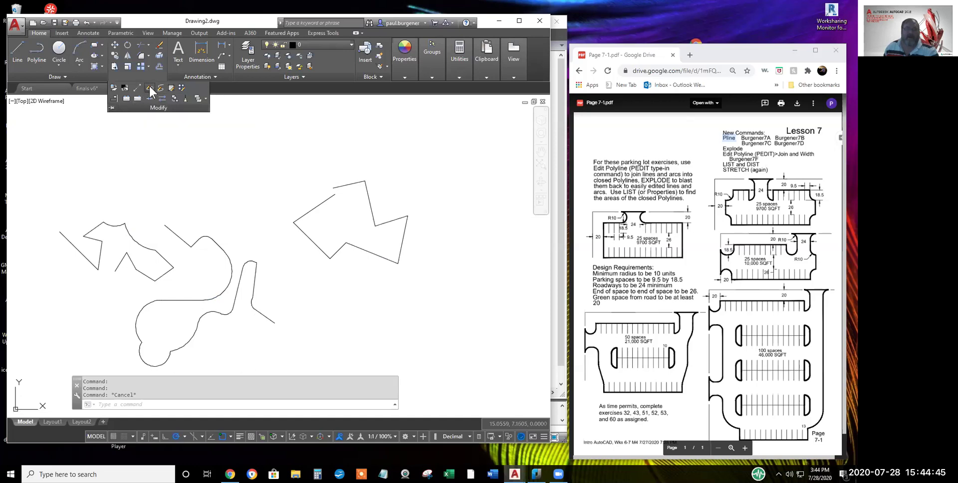
left_click(149, 89)
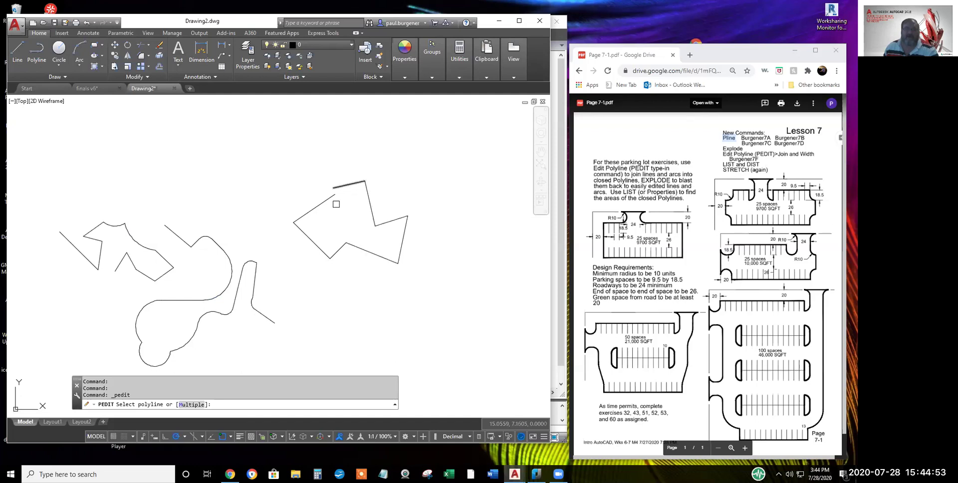
left_click(366, 251)
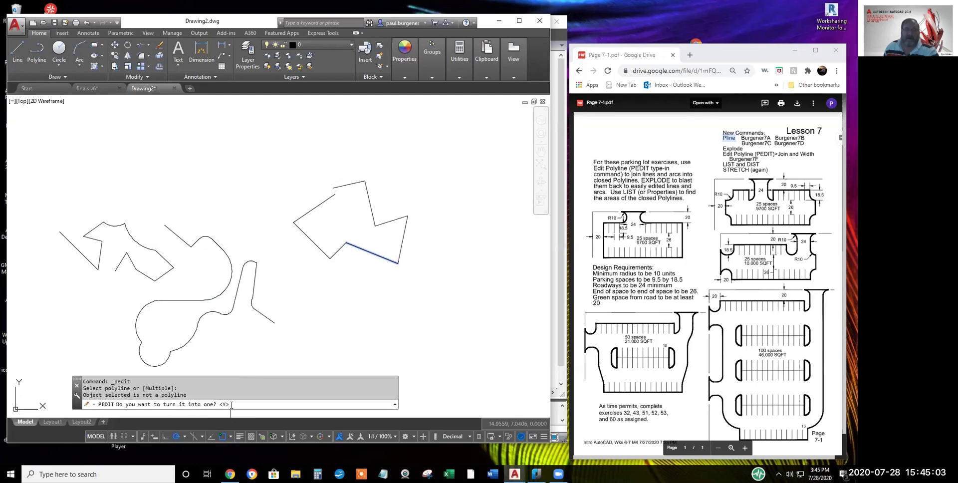
left_click_drag(189, 395, 84, 394)
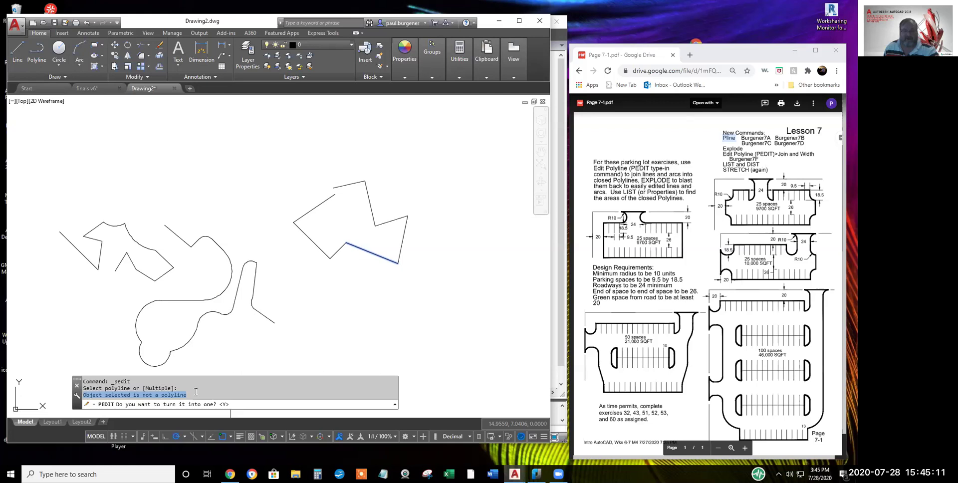
left_click(268, 373)
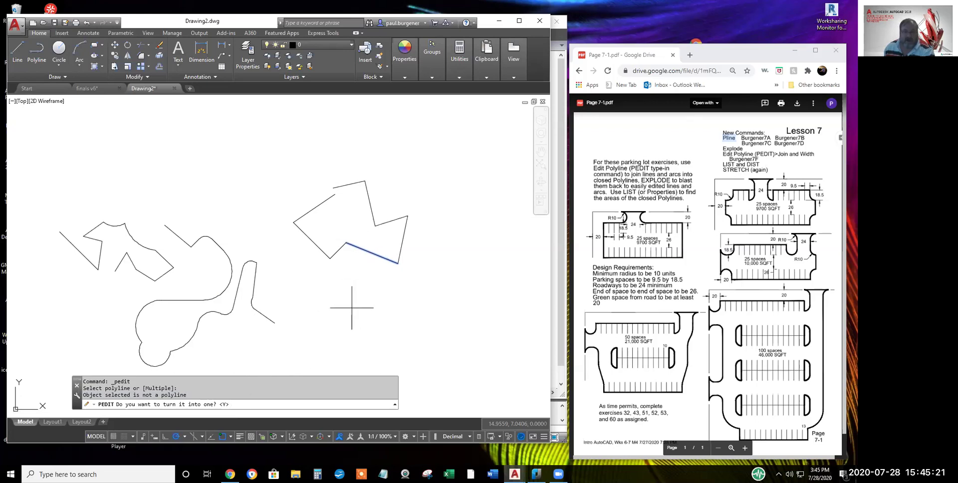
key("Return")
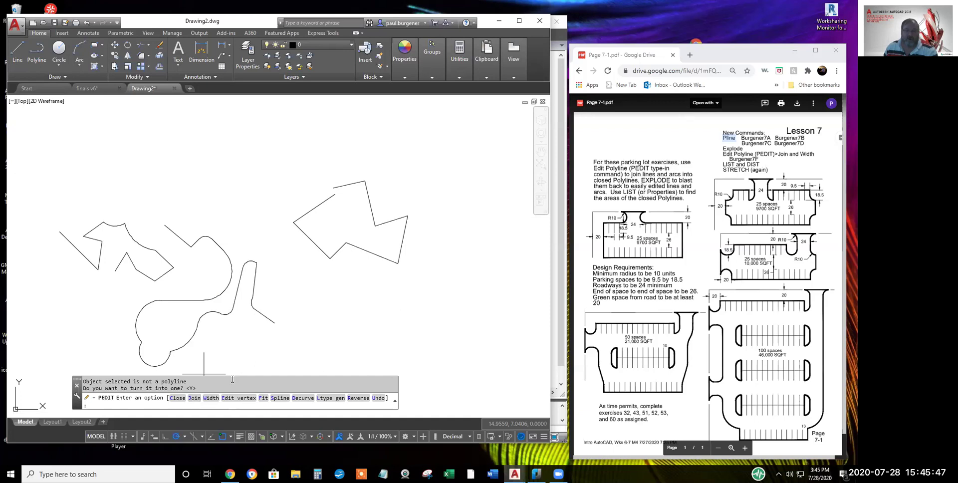
Join the upper-right shape's remaining segments to the converted polyline using a large crossing selection, and select it to check it is one object
right_click(345, 298)
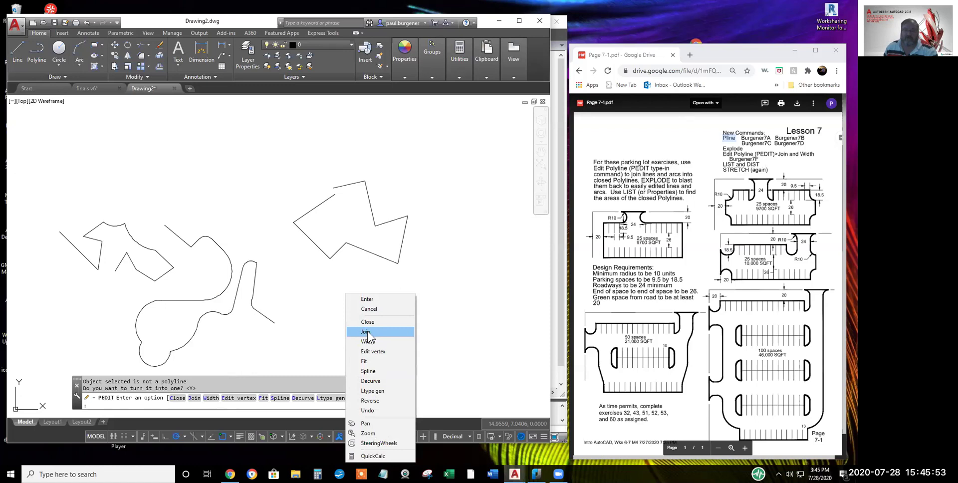
left_click(367, 332)
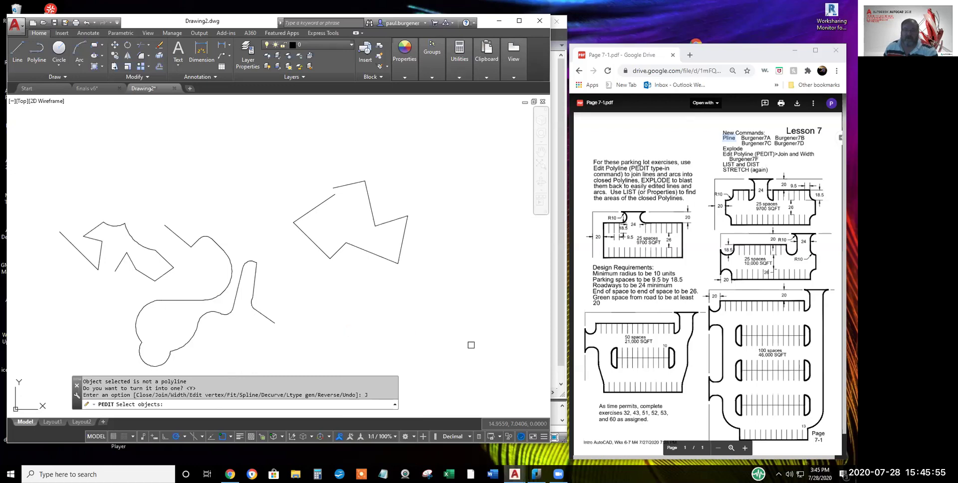
left_click(471, 345)
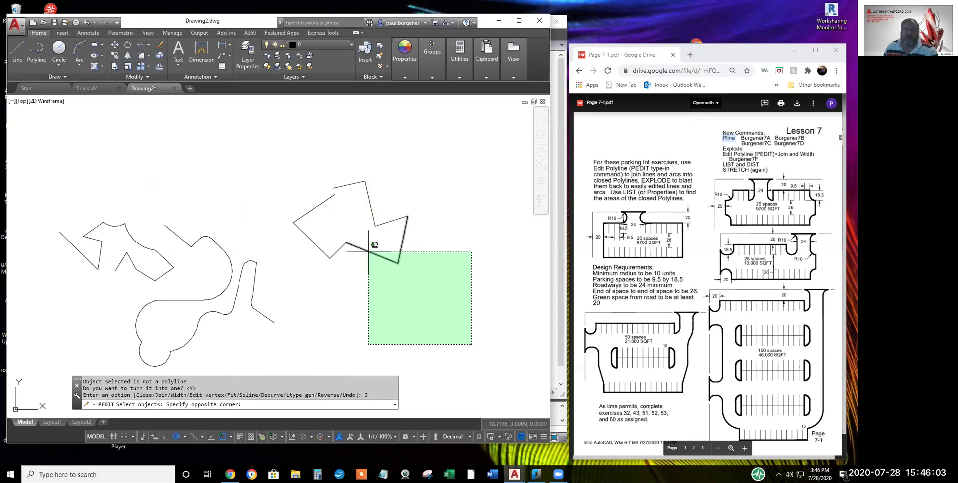
left_click(171, 161)
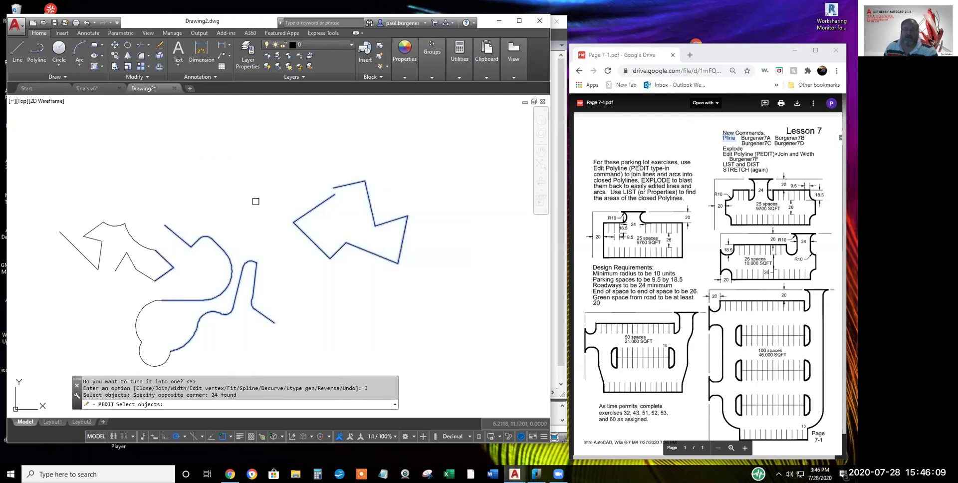
left_click_drag(213, 395, 241, 395)
key("Return")
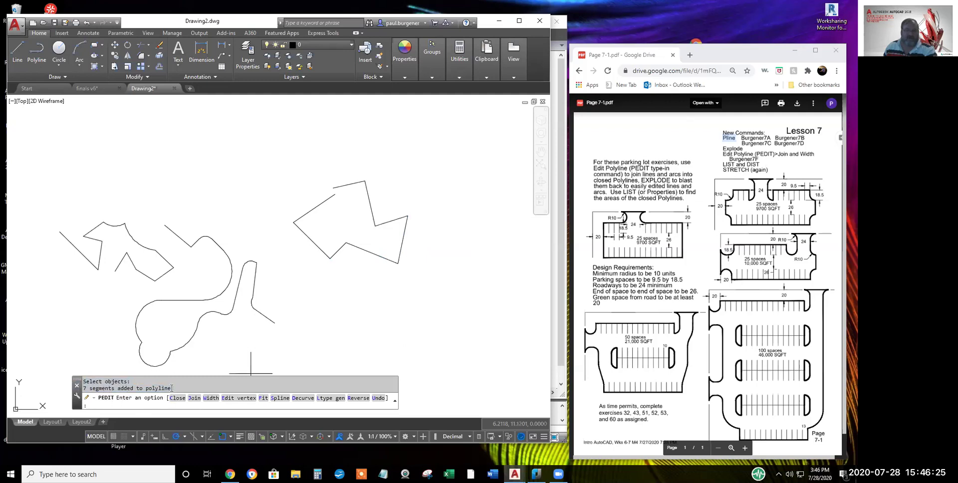
left_click_drag(171, 387, 81, 389)
left_click_drag(171, 387, 84, 389)
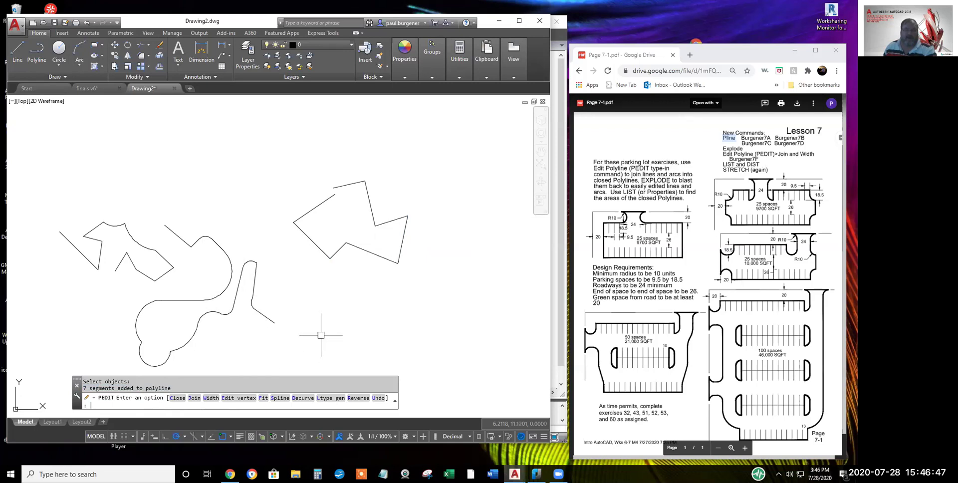
key("Return")
left_click(370, 252)
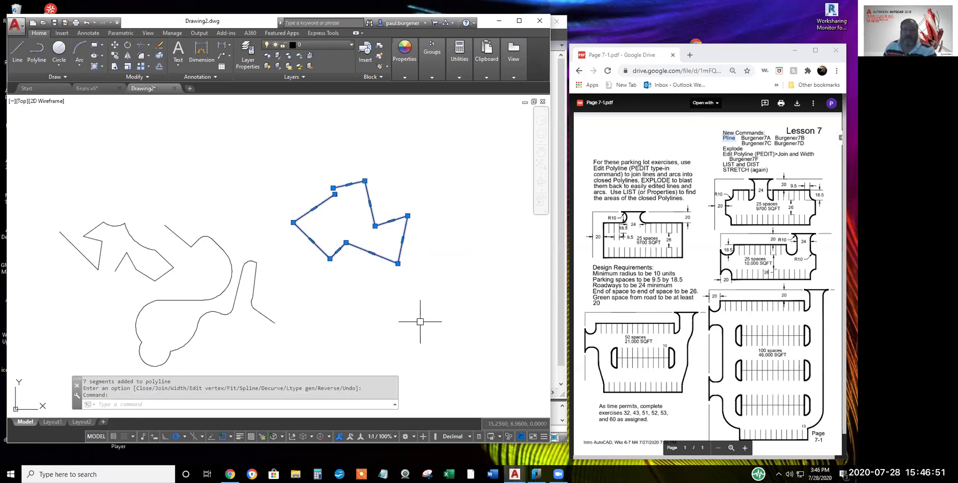
key("Escape")
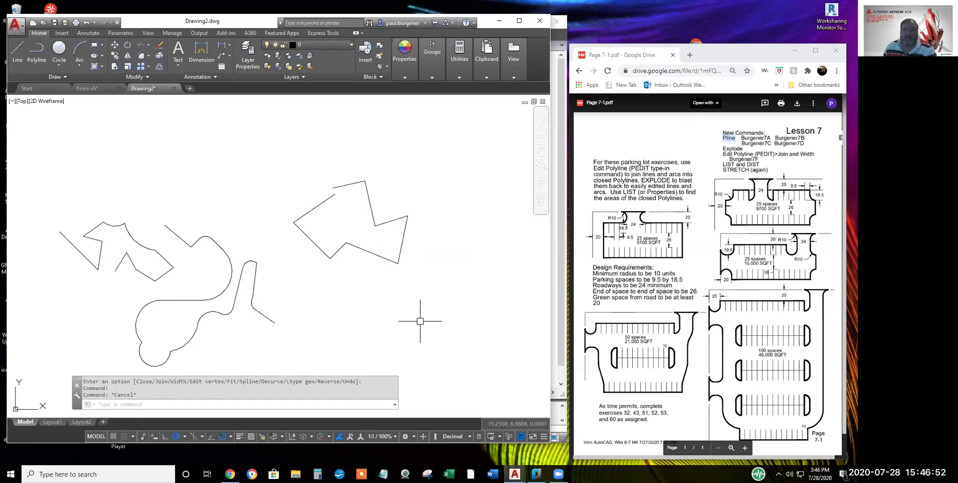
Set the width of all segments of the joined upper-right polyline to 0.1 and close its gap with Edit Polyline
left_click(136, 77)
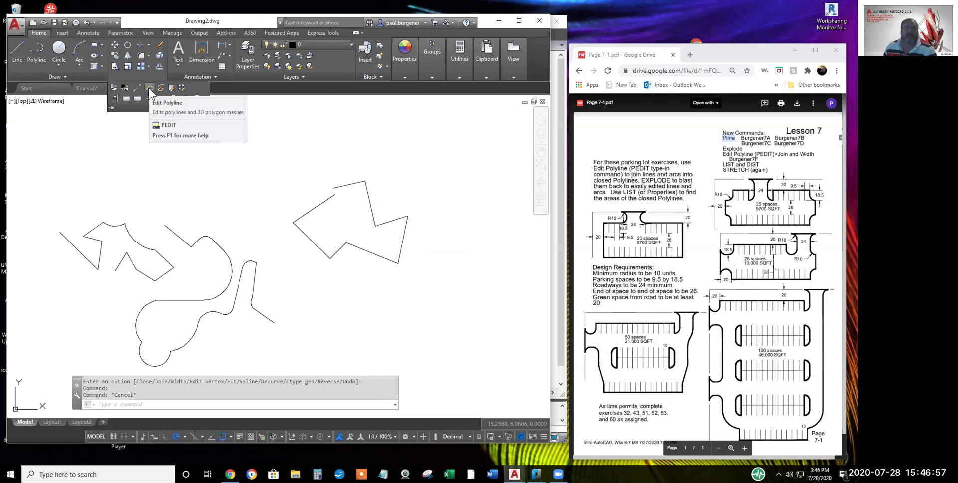
left_click(149, 89)
left_click(371, 201)
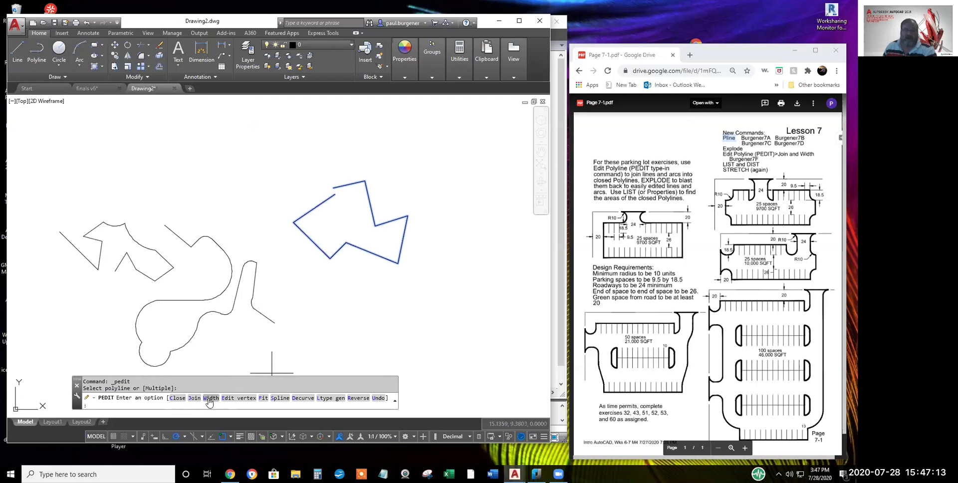
right_click(374, 292)
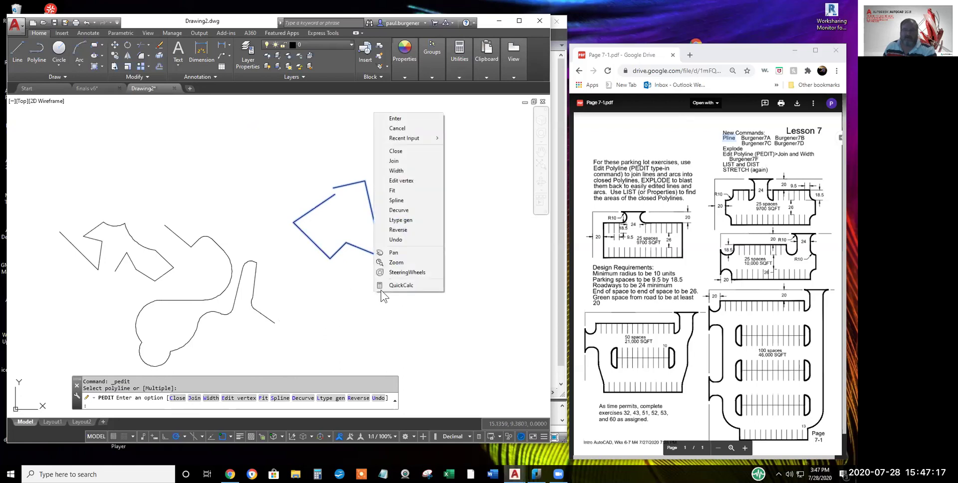
left_click(396, 170)
left_click(434, 218)
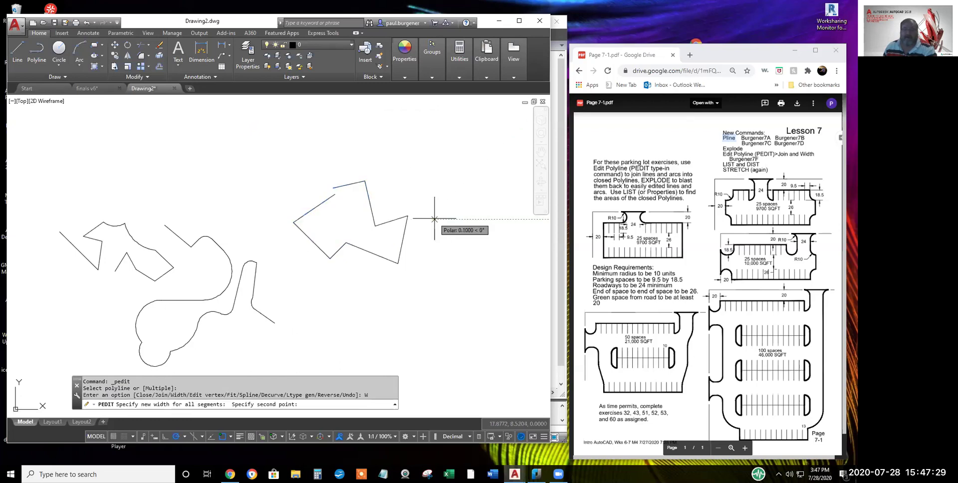
left_click(432, 218)
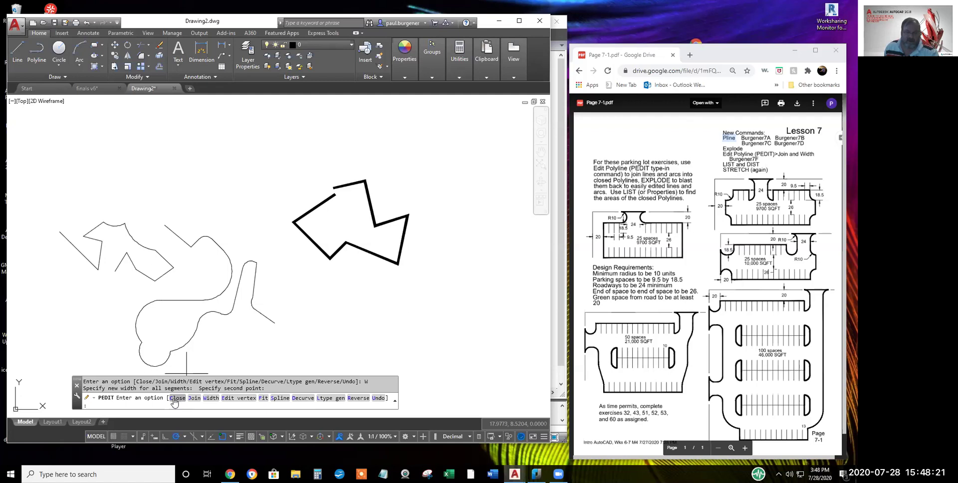
right_click(367, 285)
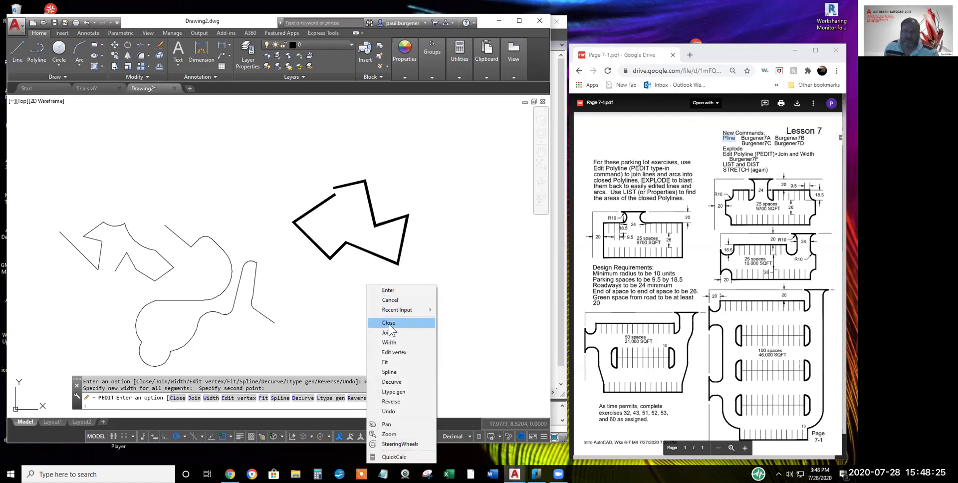
left_click(390, 324)
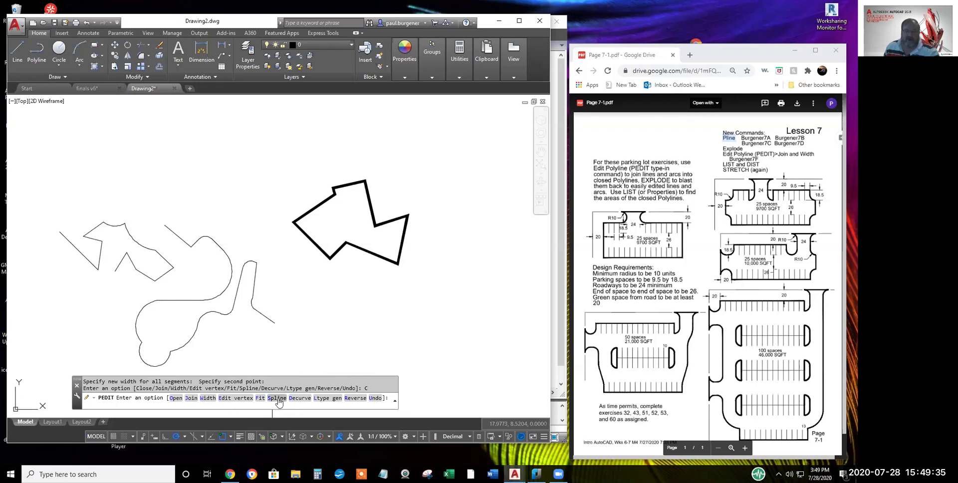
Try the Spline option and the Fit option on the closed thick polyline
right_click(334, 296)
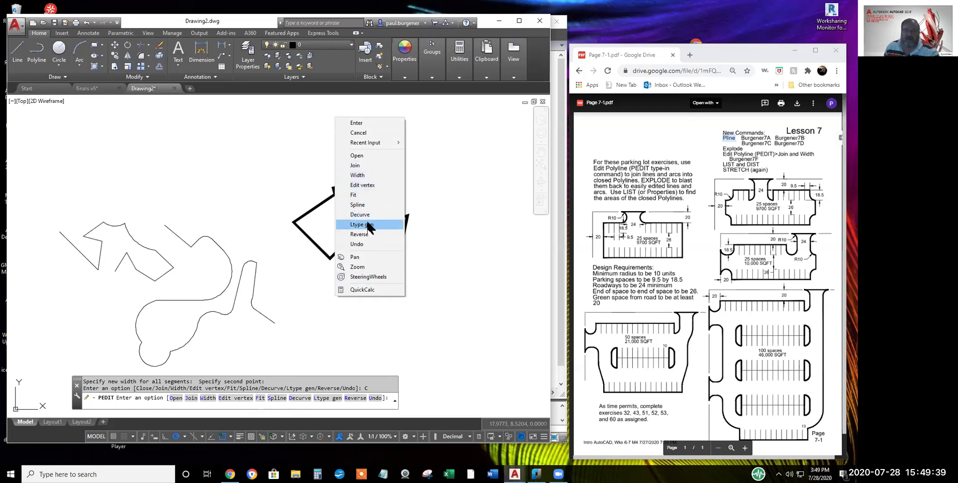
left_click(361, 205)
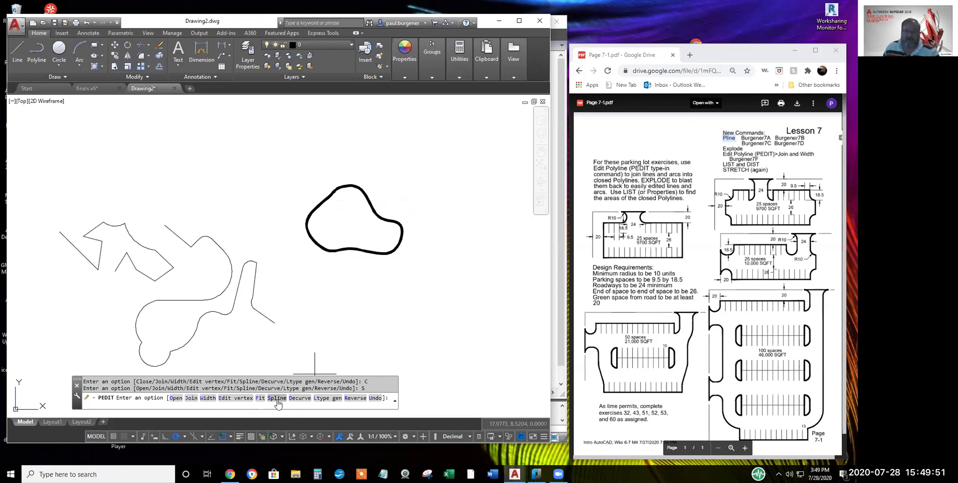
right_click(368, 286)
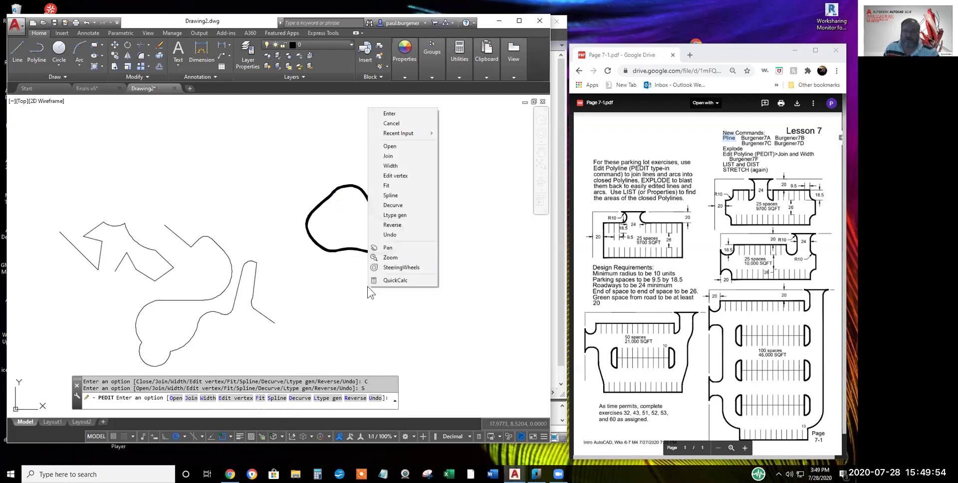
left_click(392, 189)
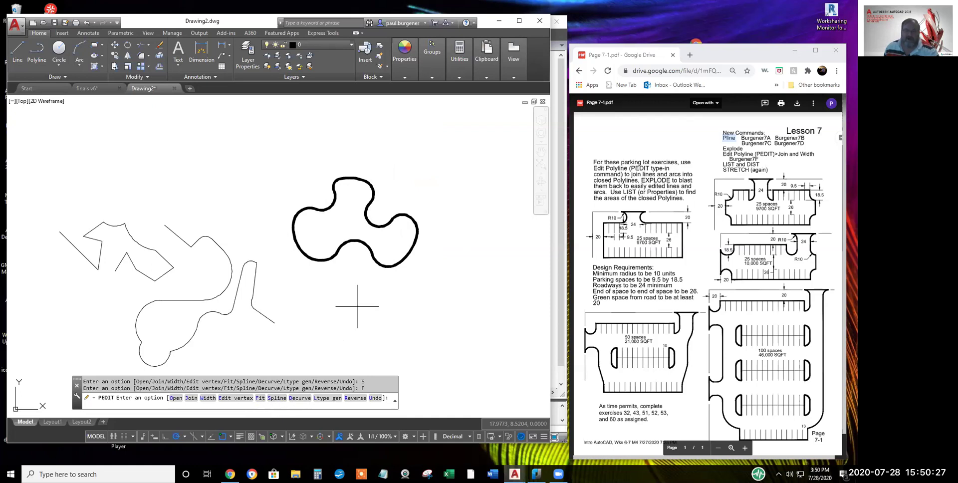
Decurve the thick polyline back to straight segments and finish editing it
right_click(432, 246)
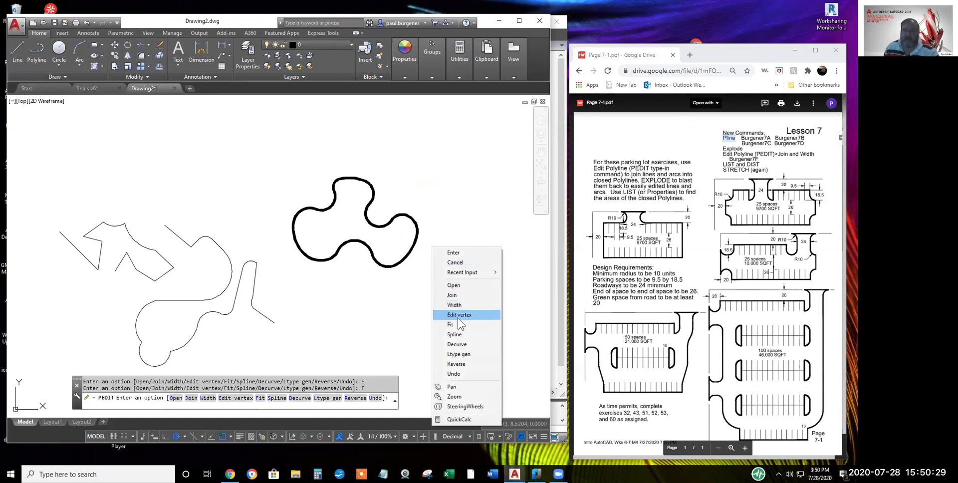
left_click(454, 345)
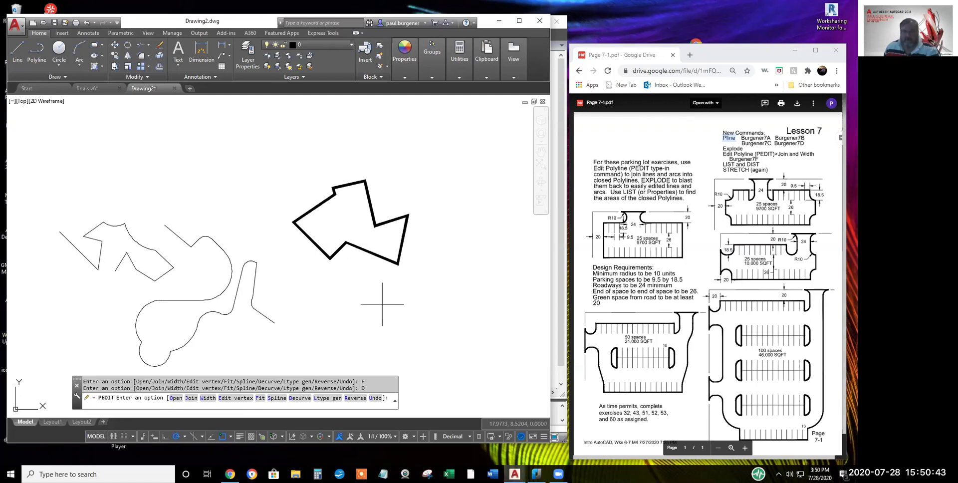
key("Return")
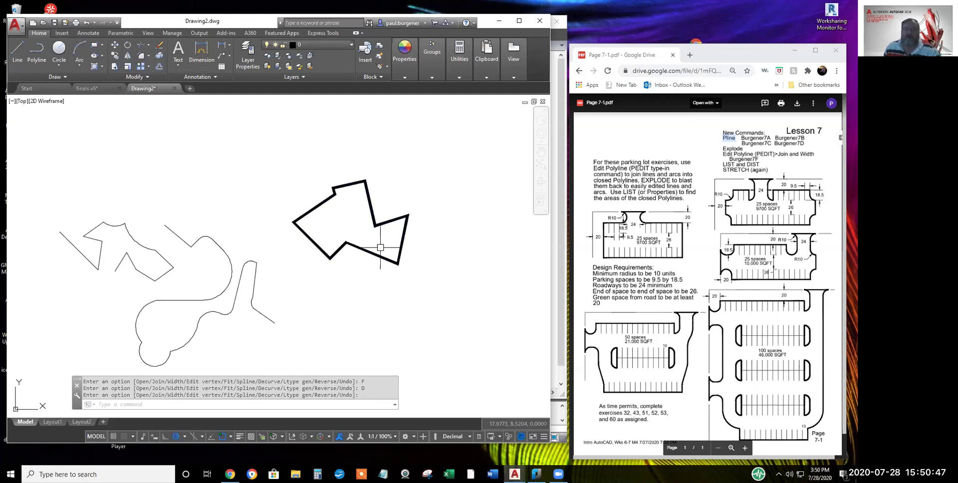
Inspect the closed polyline's global width, area, length and closed status in its properties, and clear the selection
left_click(370, 203)
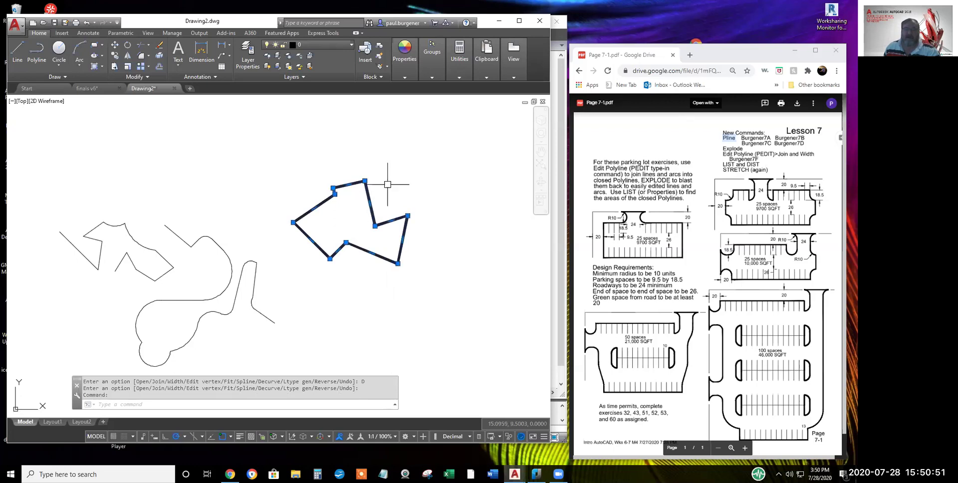
right_click(396, 171)
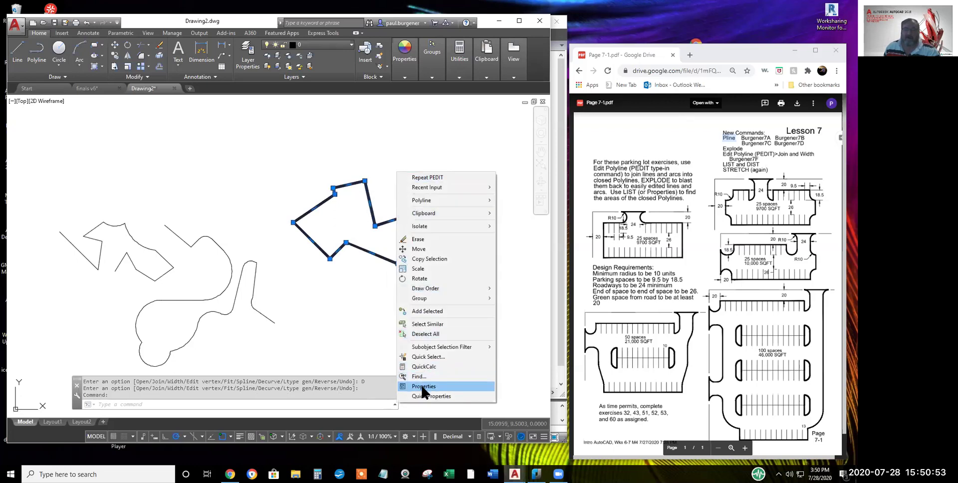
left_click(424, 387)
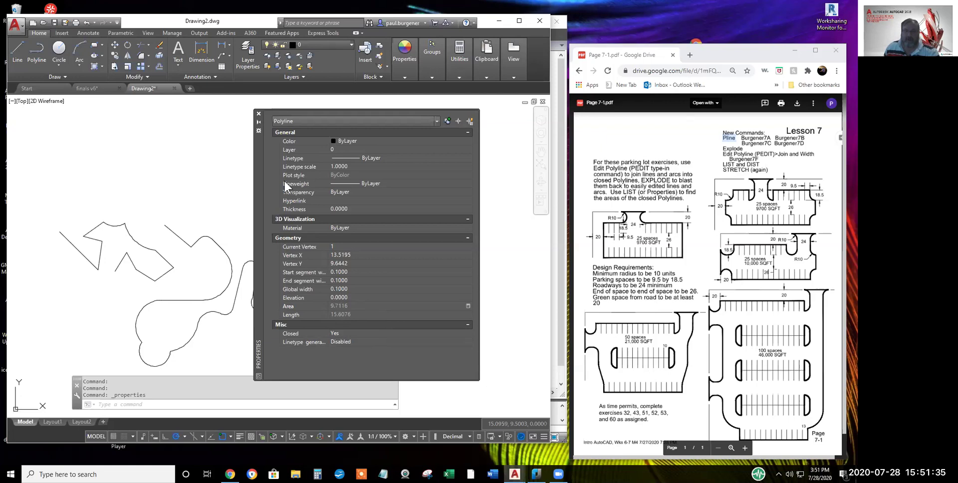
left_click(259, 113)
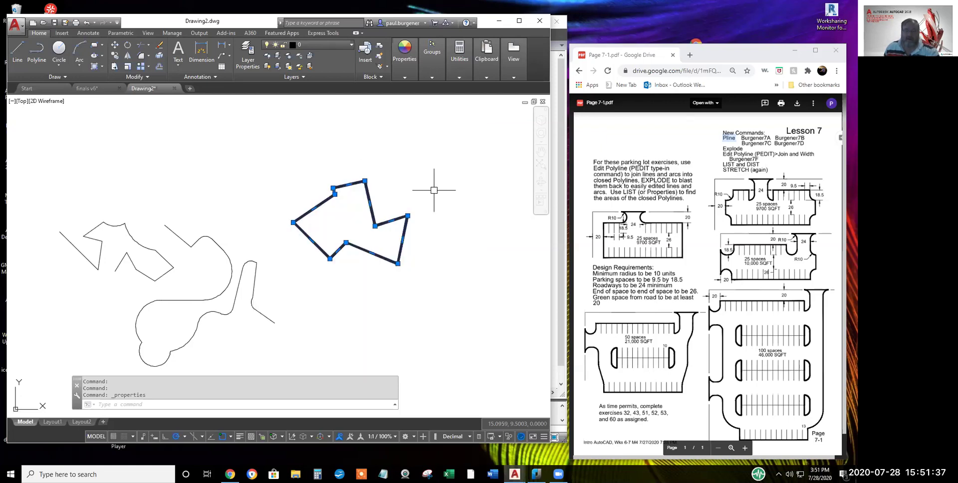
key("Escape")
key("Escape")
key("Escape")
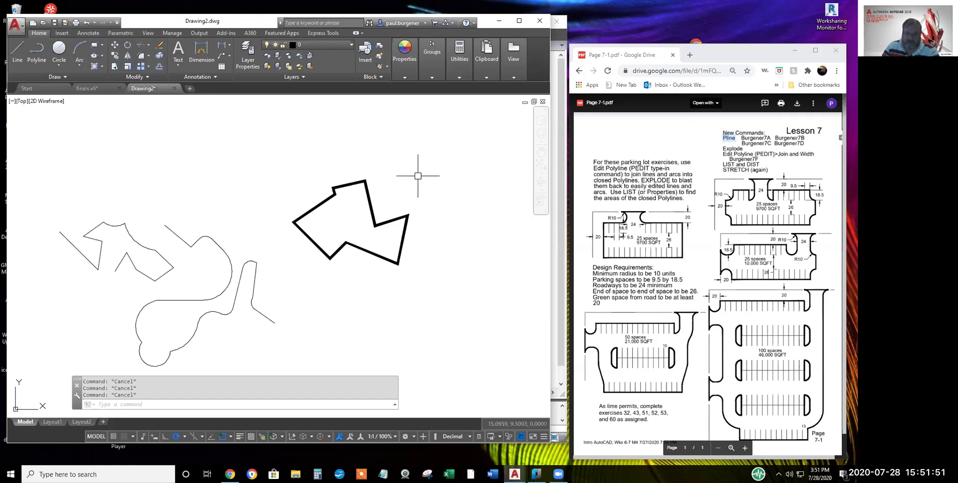
List the closed thick polyline's data and highlight its area and perimeter
type("l")
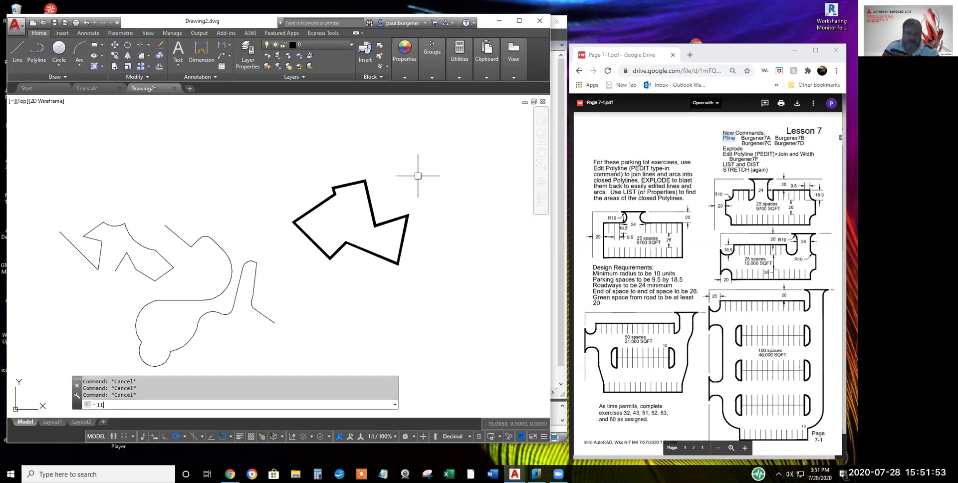
type("i")
key("Return")
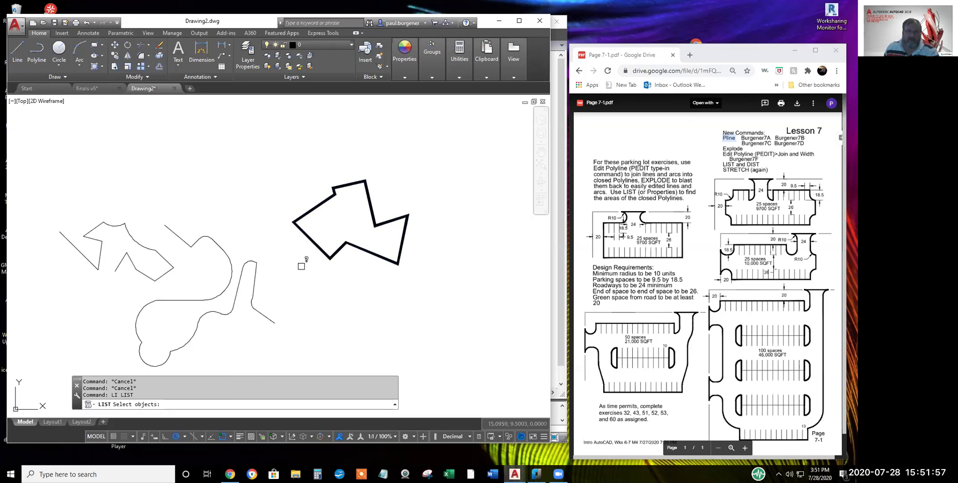
left_click(319, 246)
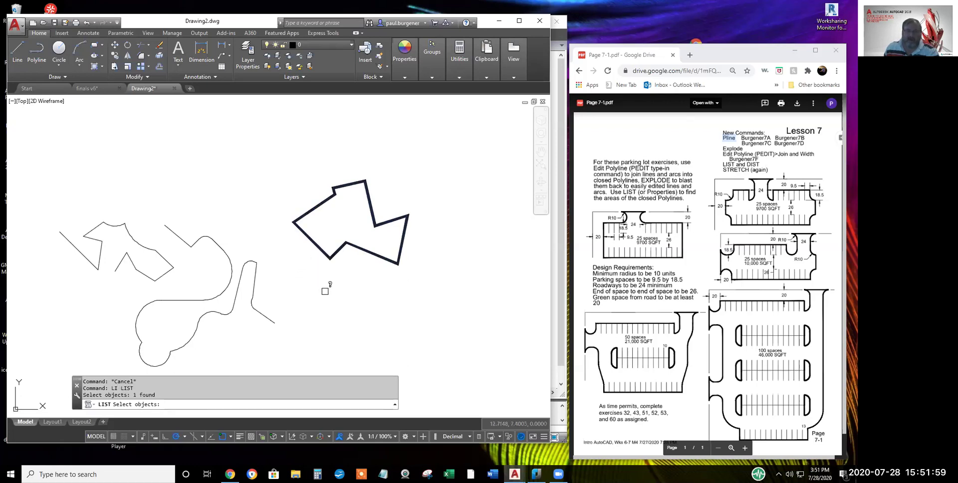
key("Return")
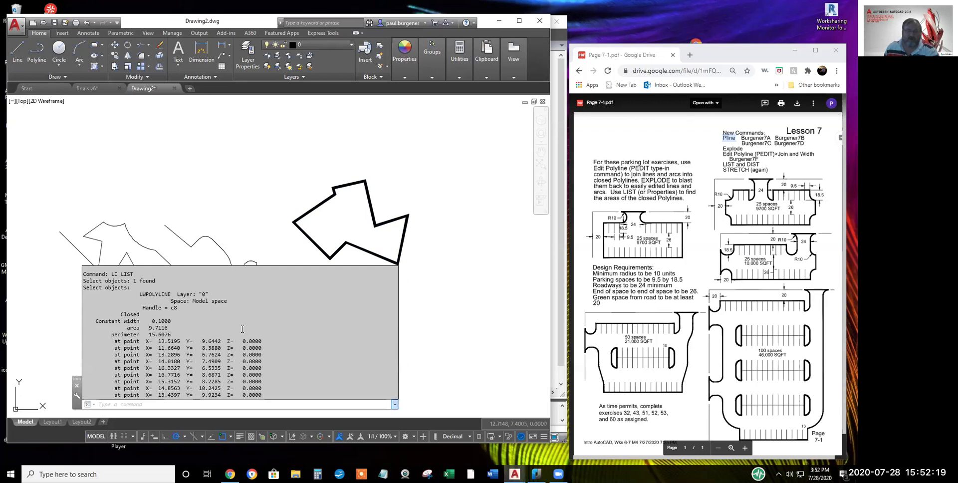
left_click_drag(171, 335, 121, 328)
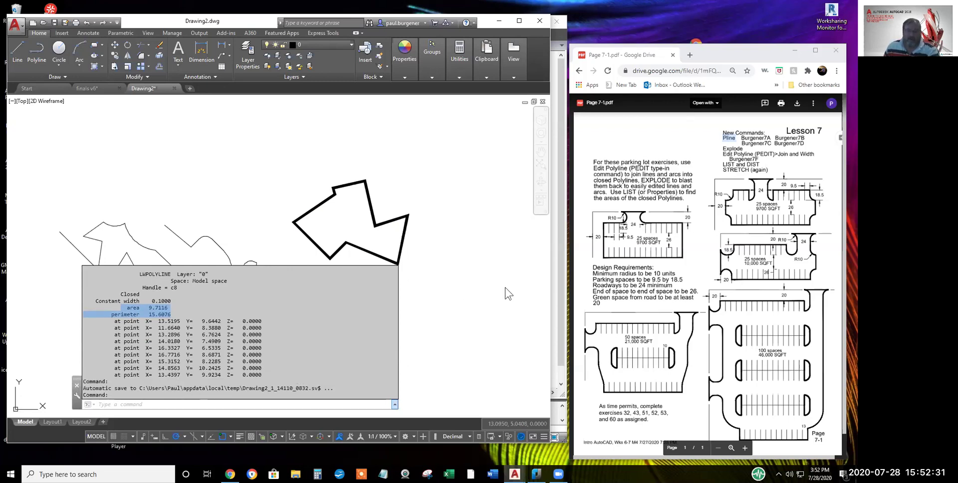
Reopen the command history, highlight the automatic save line, and cancel the repeated List command
key("Return")
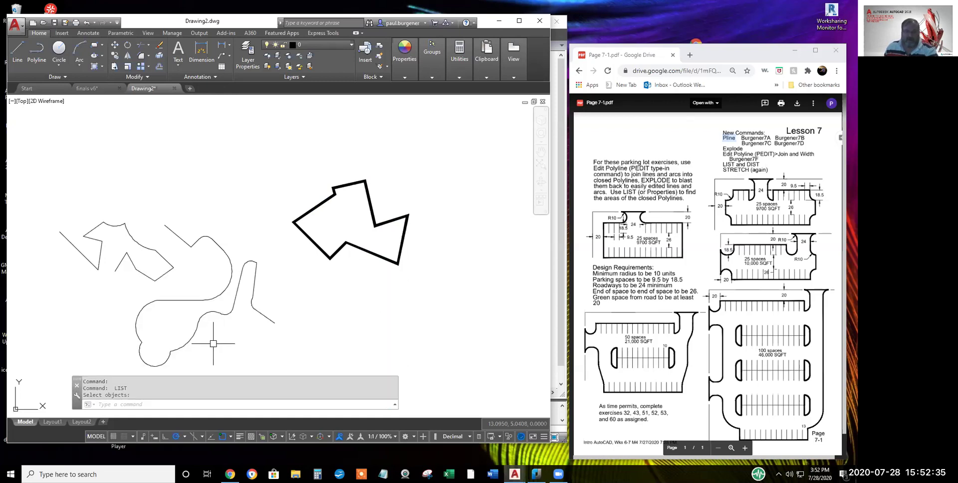
key("F2")
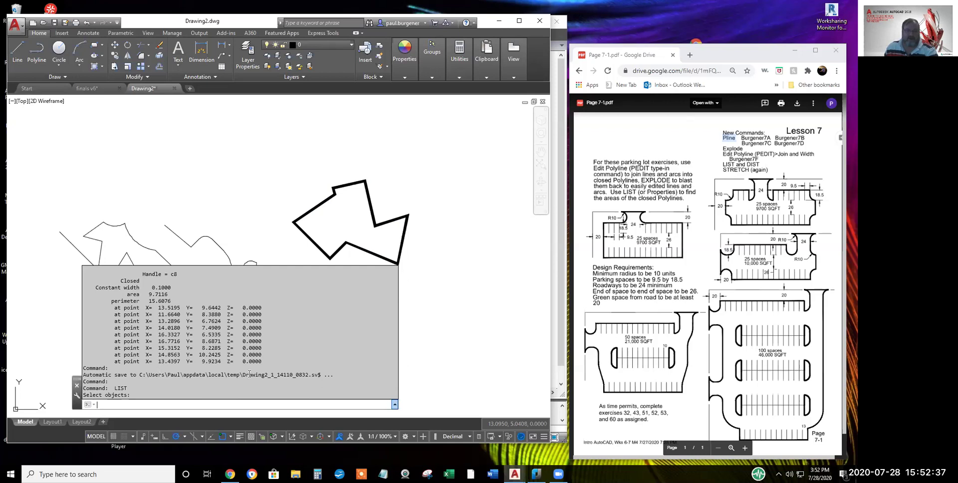
left_click_drag(332, 375, 187, 367)
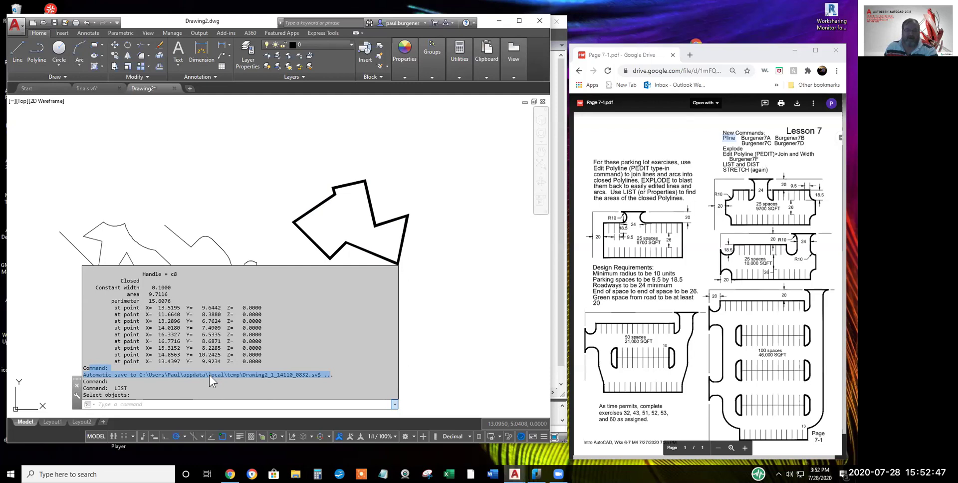
key("Return")
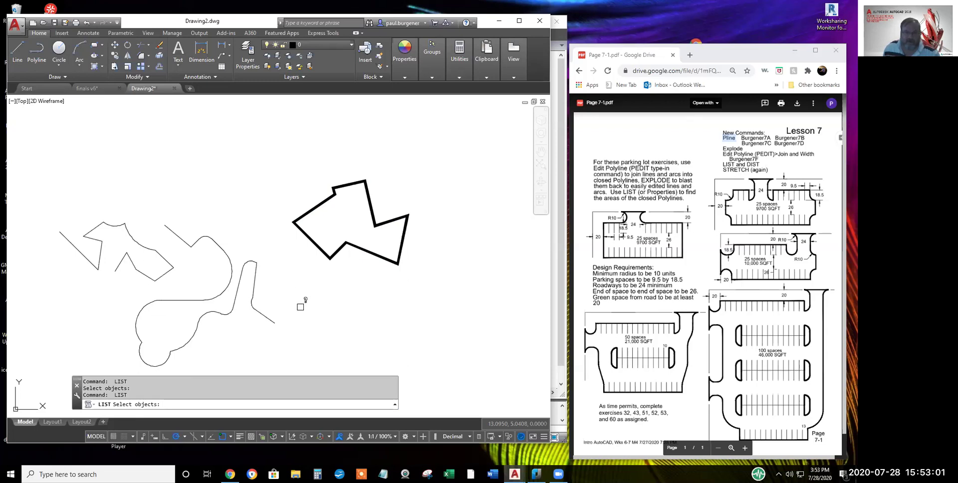
key("Escape")
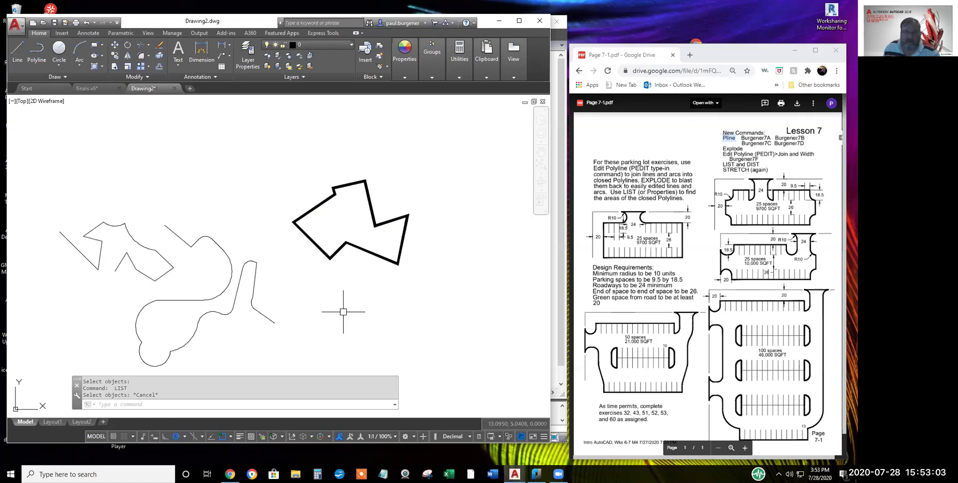
Run List on the closed thick polyline again, highlight the area and perimeter lines, and dismiss the listing
left_click(403, 77)
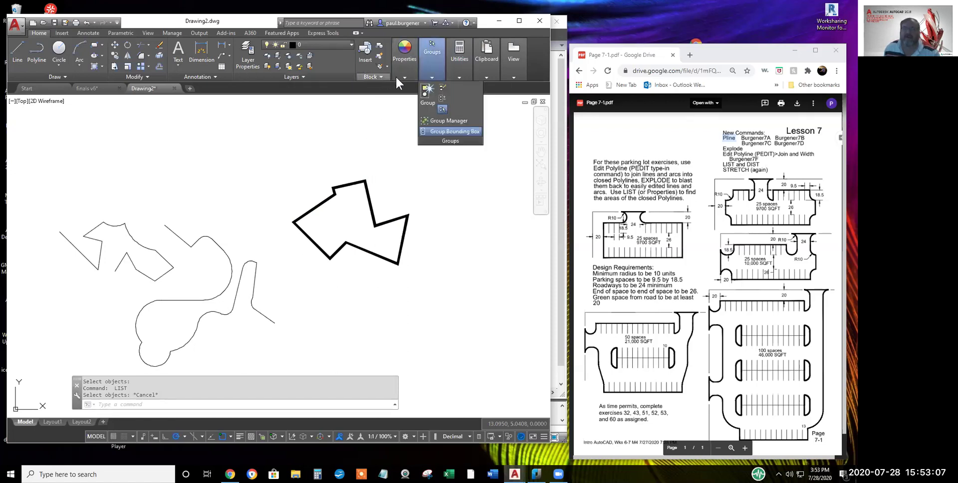
mouse_move(400, 74)
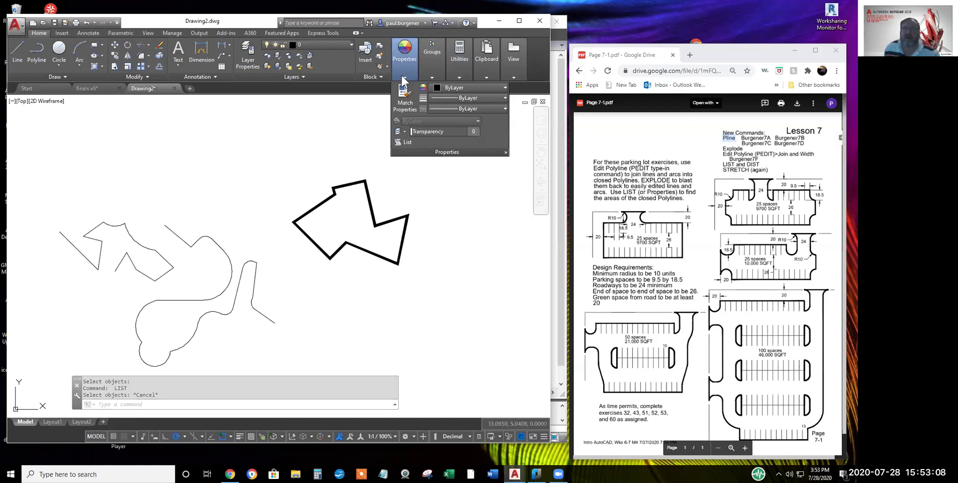
left_click(402, 142)
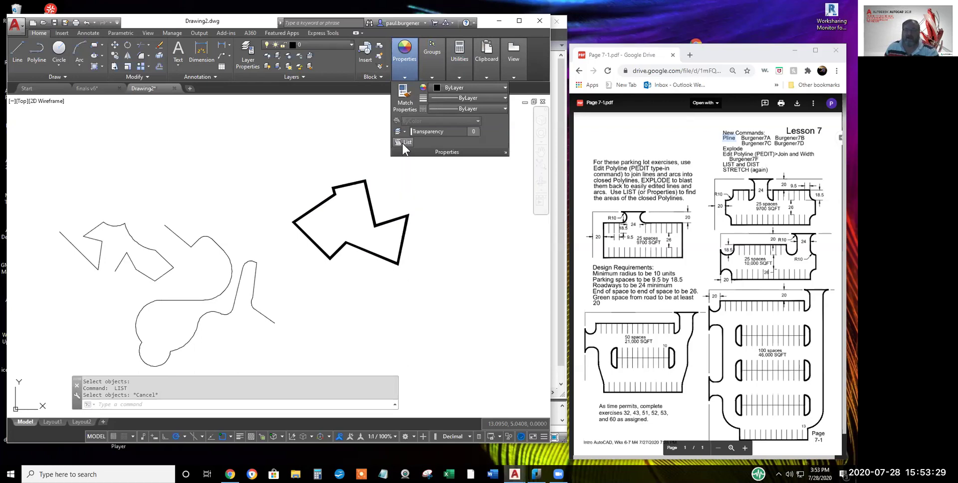
left_click(320, 206)
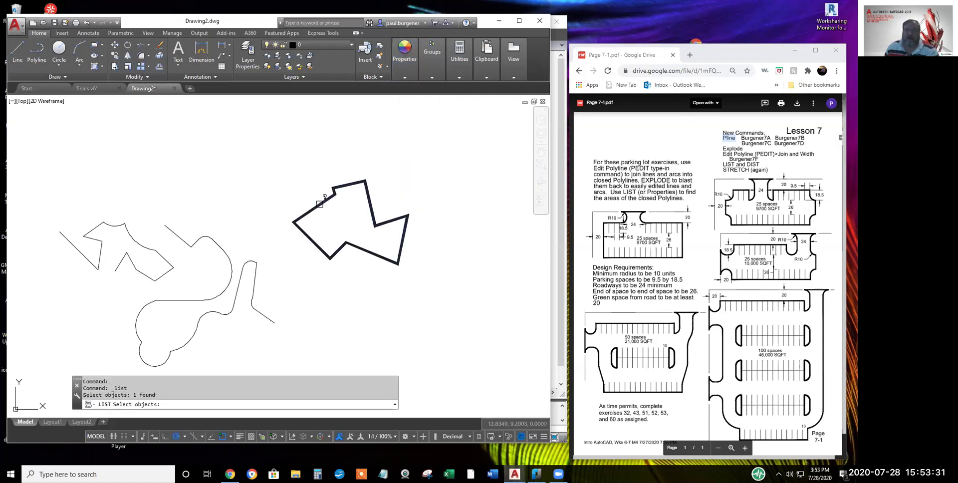
right_click(425, 286)
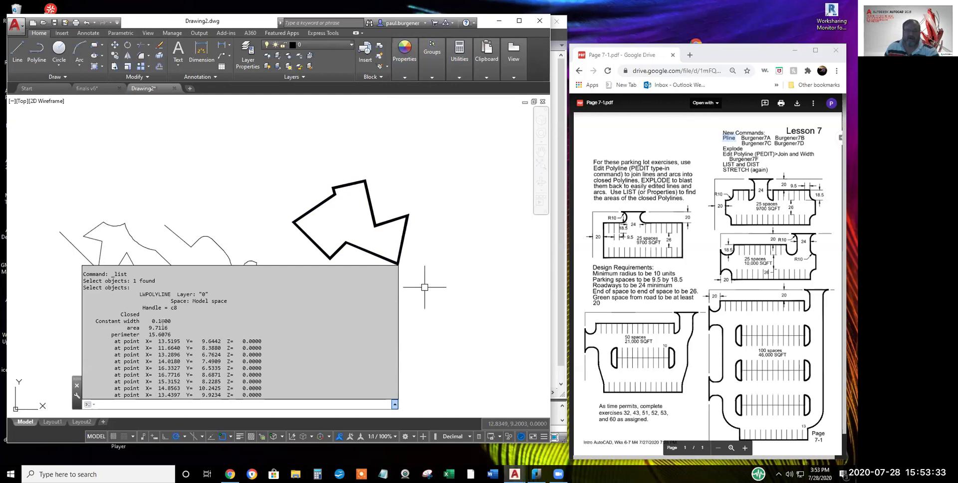
left_click_drag(174, 335, 125, 329)
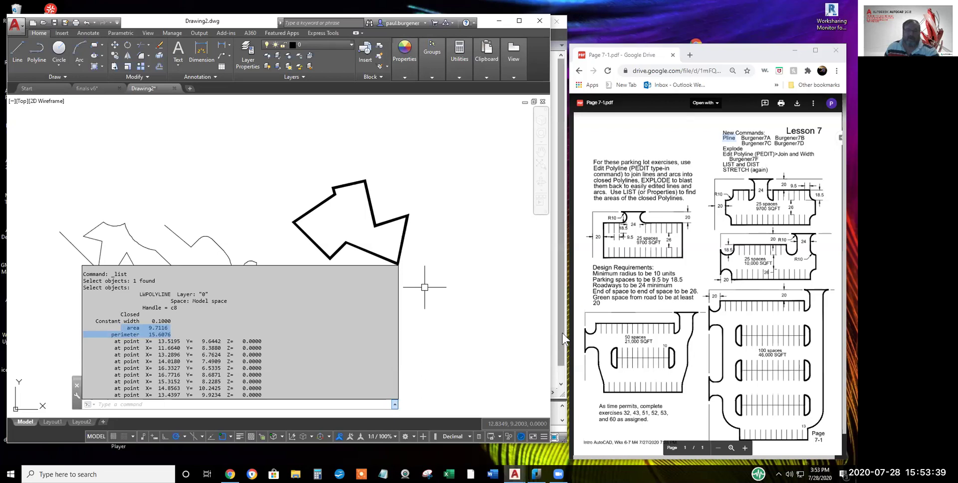
key("Escape")
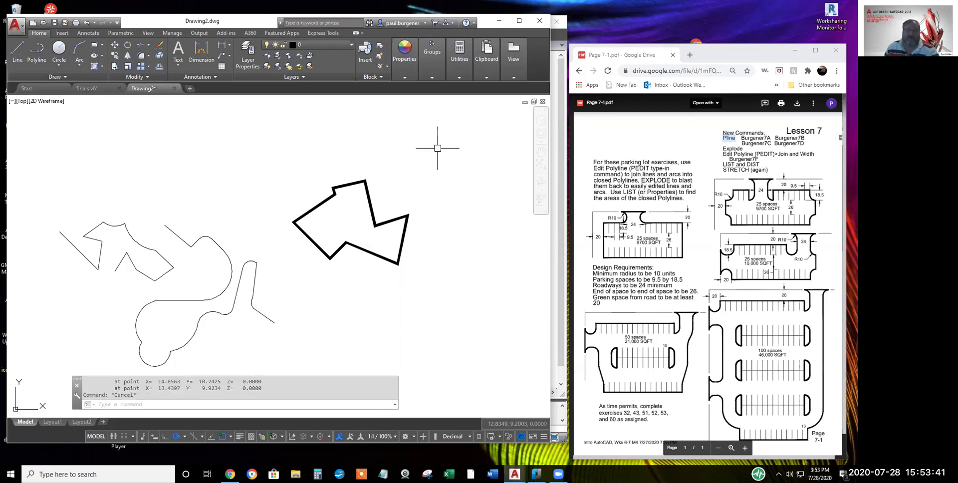
List the small arc at the top of the exploded curved shape and highlight its length, center point, radius and layer
left_click(405, 77)
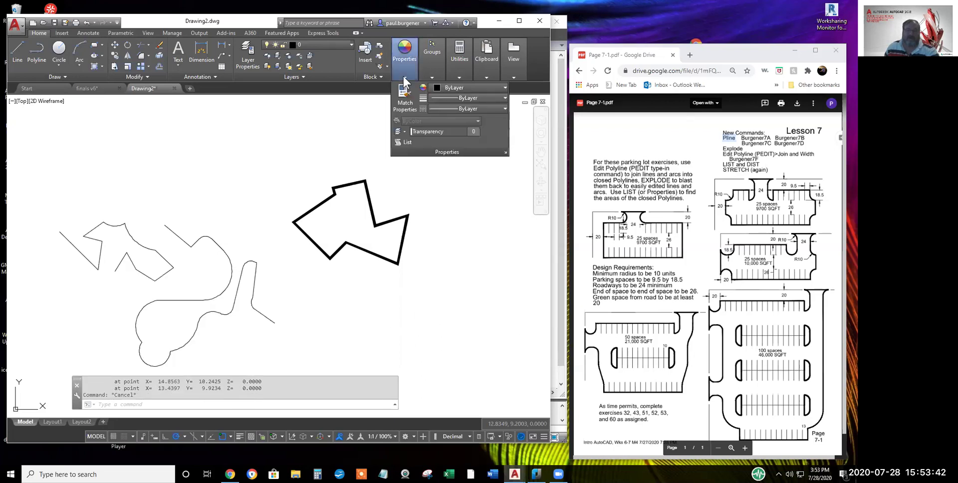
left_click(402, 141)
left_click(205, 235)
key("Return")
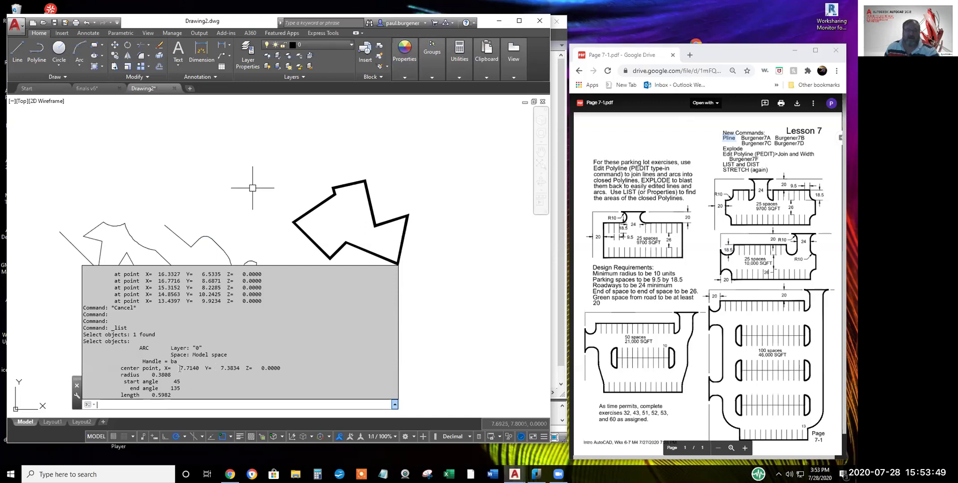
left_click_drag(172, 394, 116, 395)
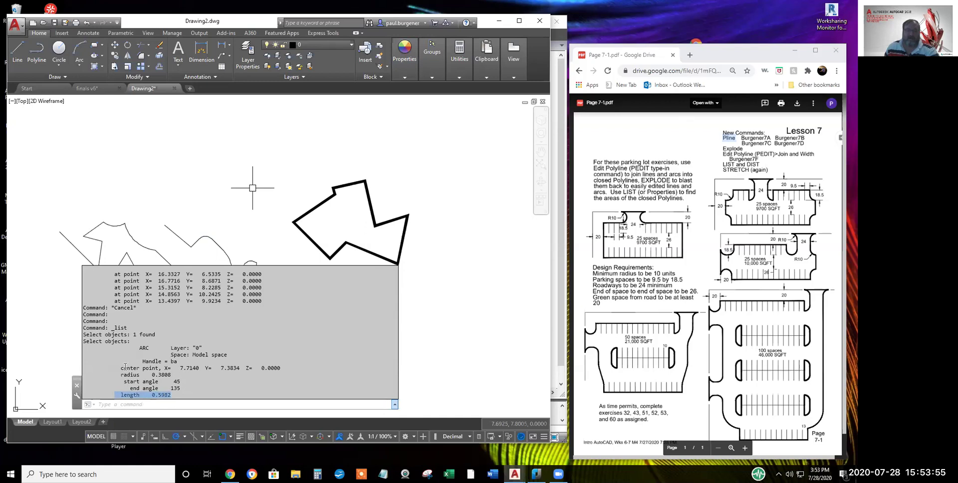
left_click_drag(121, 367, 292, 371)
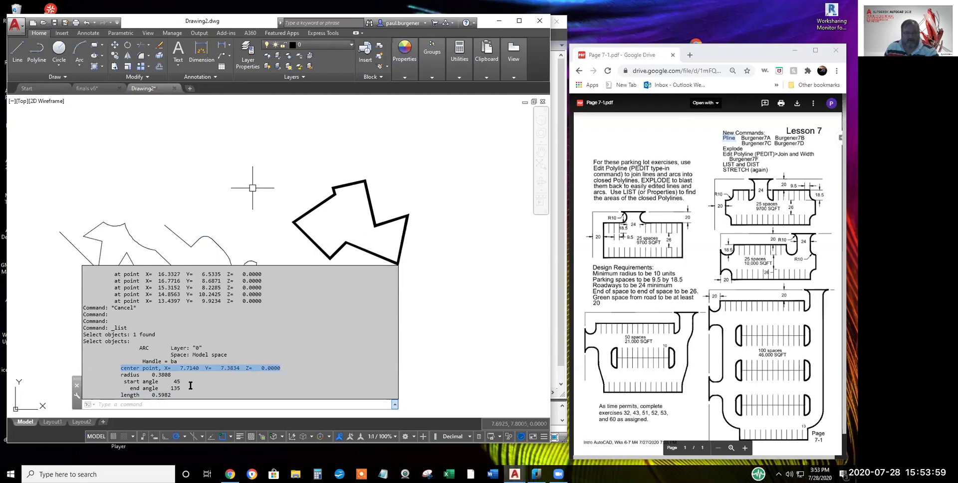
left_click_drag(170, 376, 121, 375)
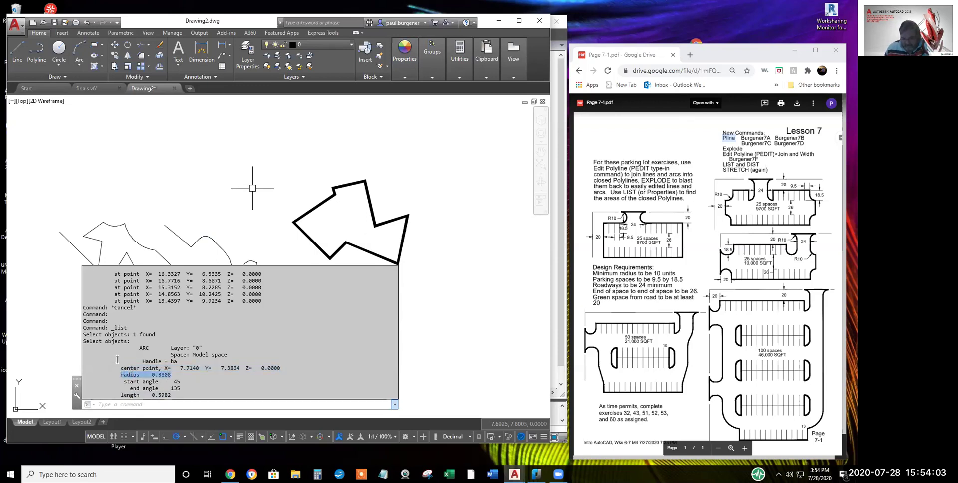
mouse_move(205, 344)
left_mouse_down()
mouse_move(194, 349)
mouse_move(211, 350)
left_mouse_up()
left_click(204, 347)
left_click_drag(202, 348, 170, 348)
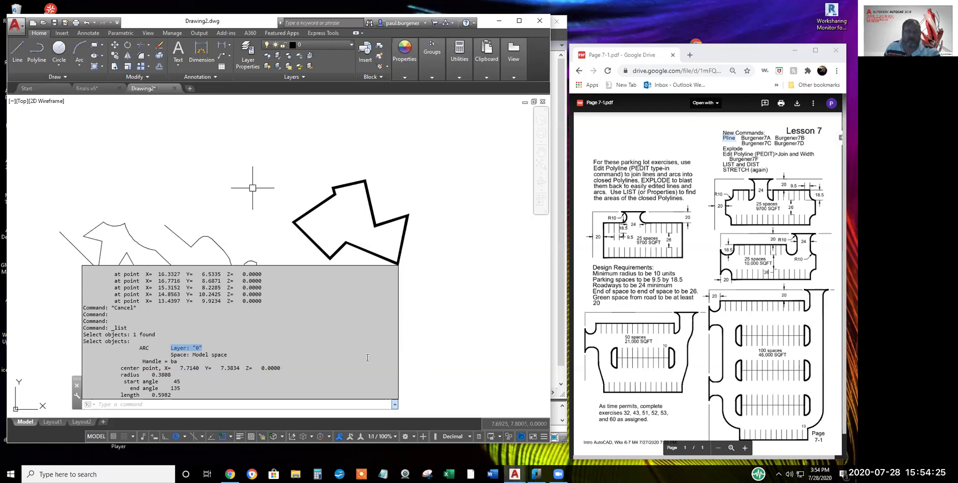
Change the small top arc's color to Green in its properties, then close them and clear the selection
key("Escape")
left_click(205, 237)
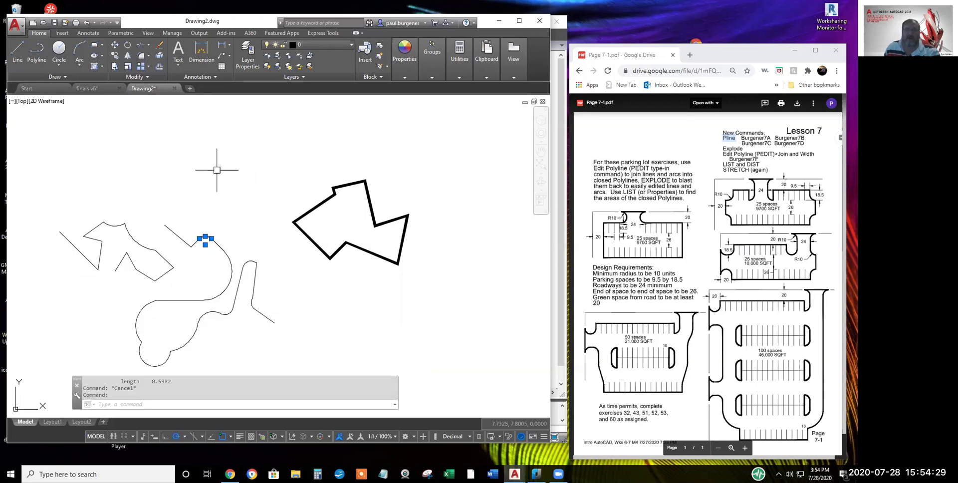
right_click(232, 189)
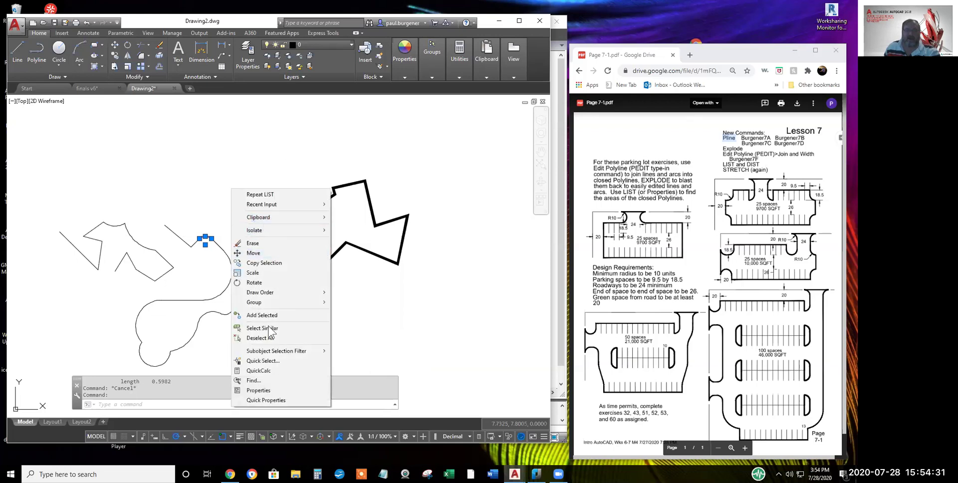
left_click(268, 390)
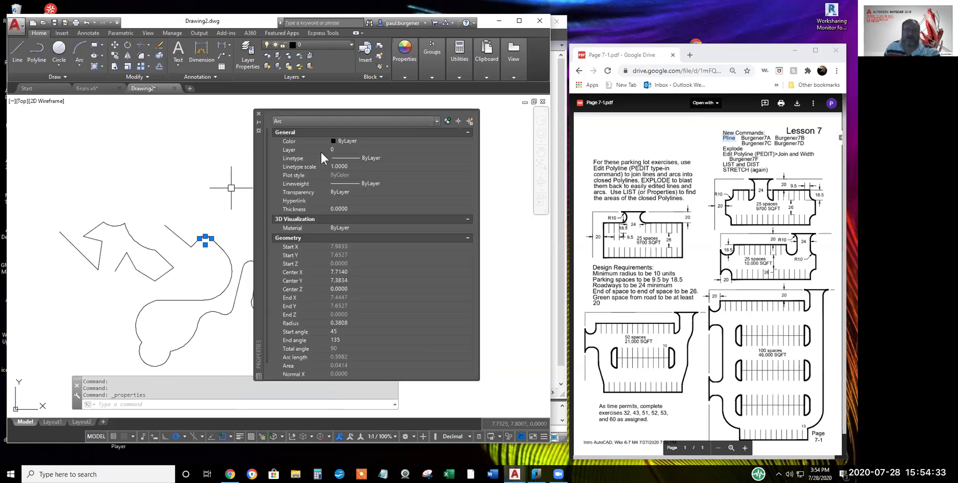
left_click(360, 140)
left_click(360, 140)
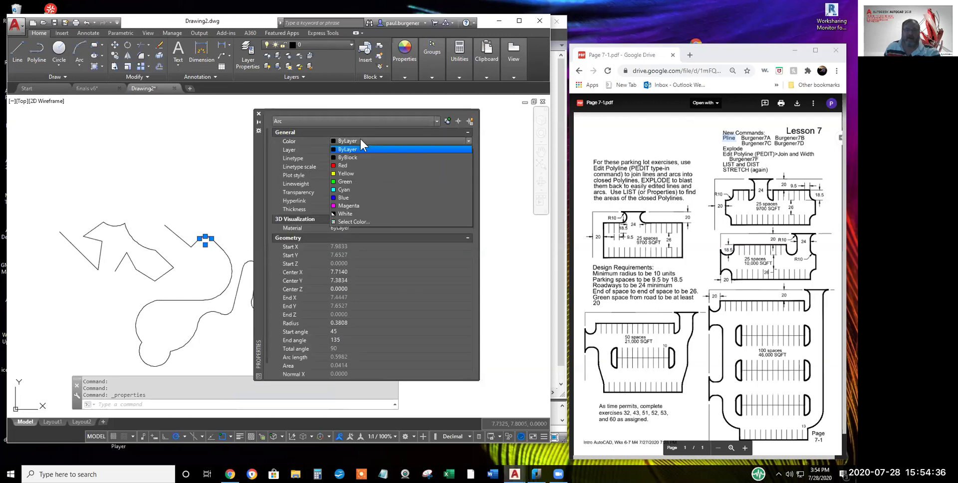
left_click(342, 181)
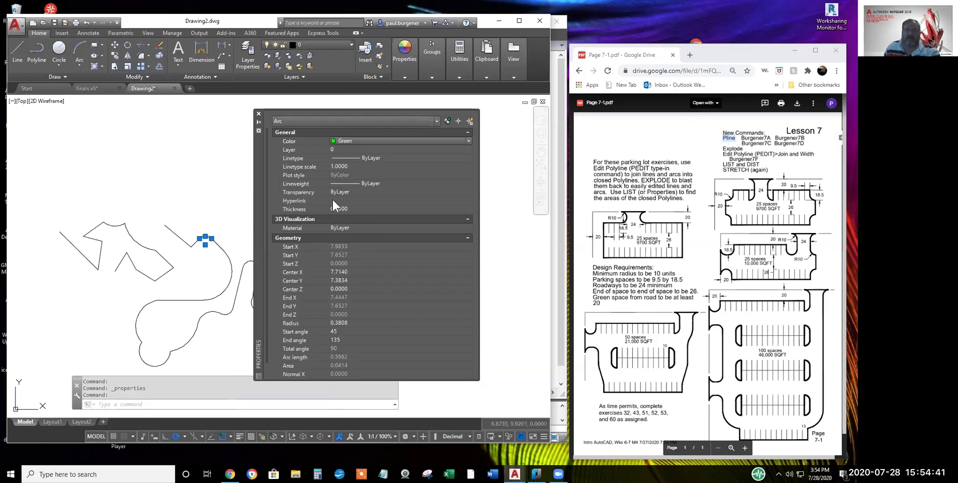
left_click(257, 114)
key("Escape")
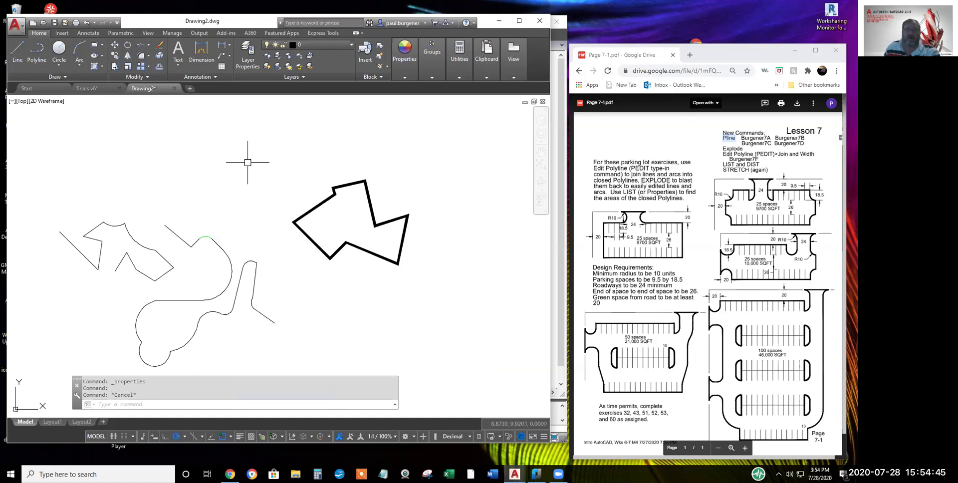
List the green arc's data, highlight its color entry, and dismiss the listing
left_click(404, 78)
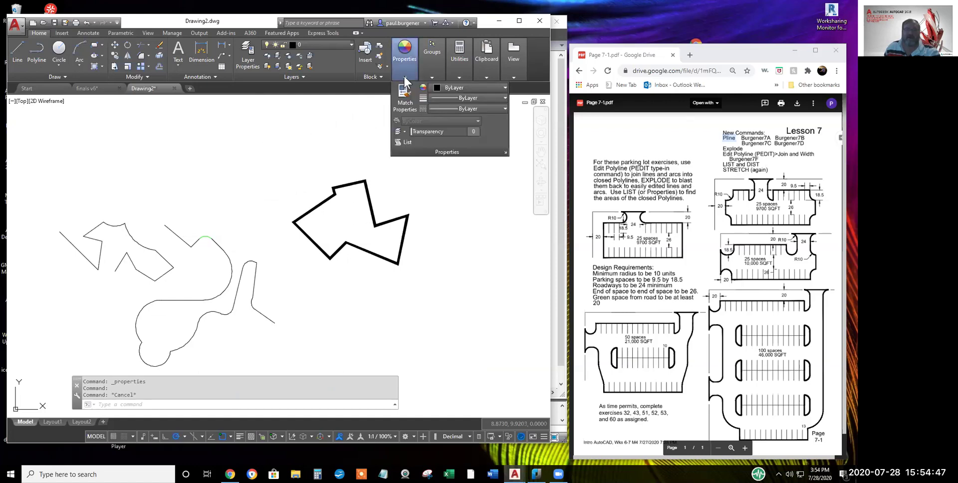
left_click(406, 141)
left_click(205, 234)
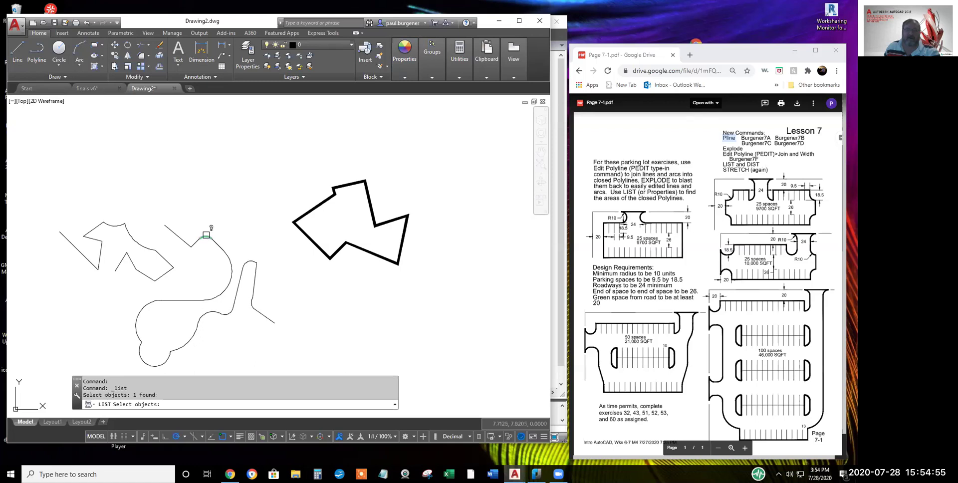
key("Return")
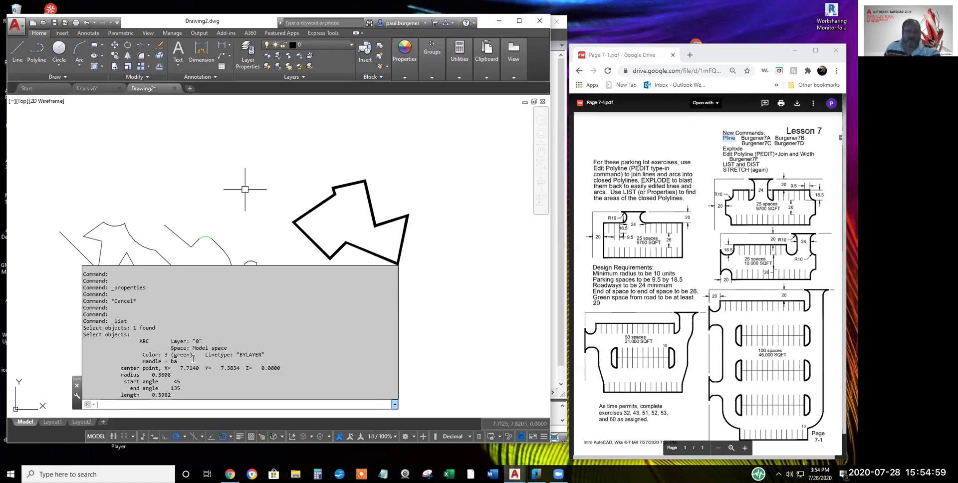
left_click_drag(193, 355, 136, 354)
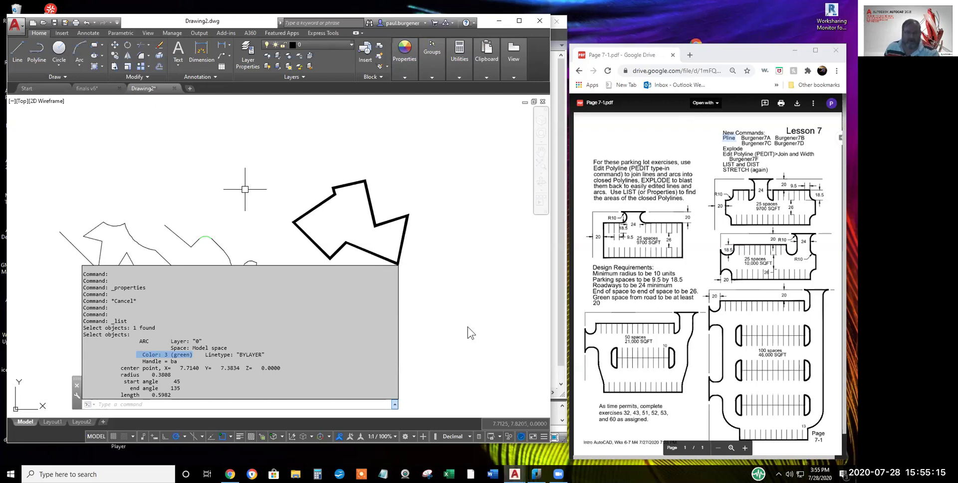
key("Escape")
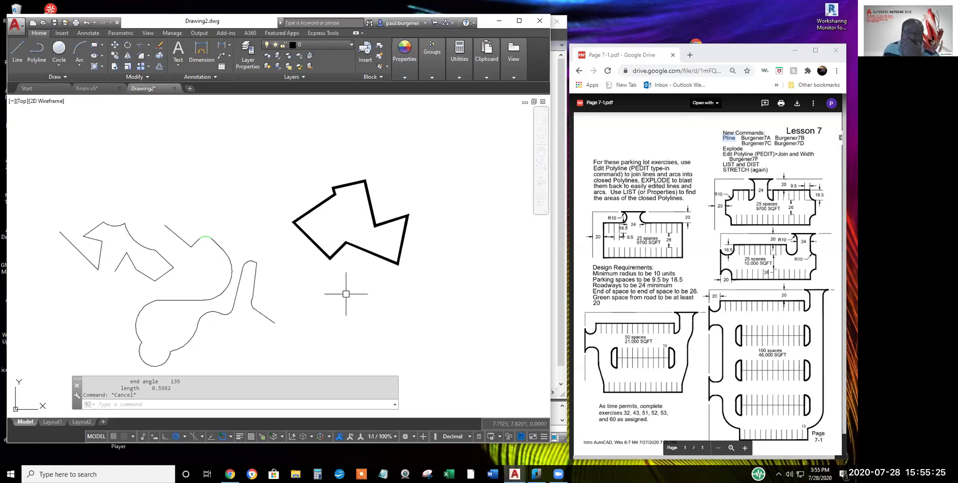
Open vertex editing on the thick closed polyline with Edit Polyline, and move the vertex marker using Next and Previous
left_click(145, 75)
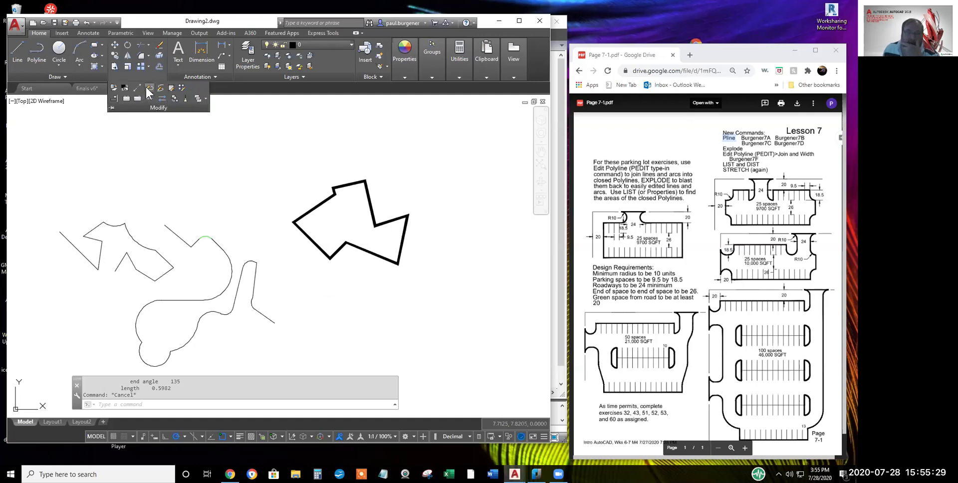
left_click(149, 89)
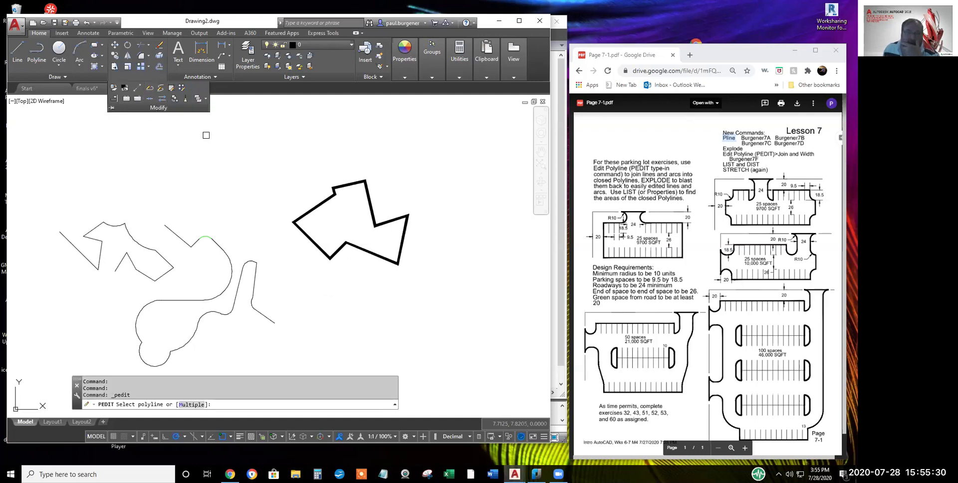
left_click(313, 208)
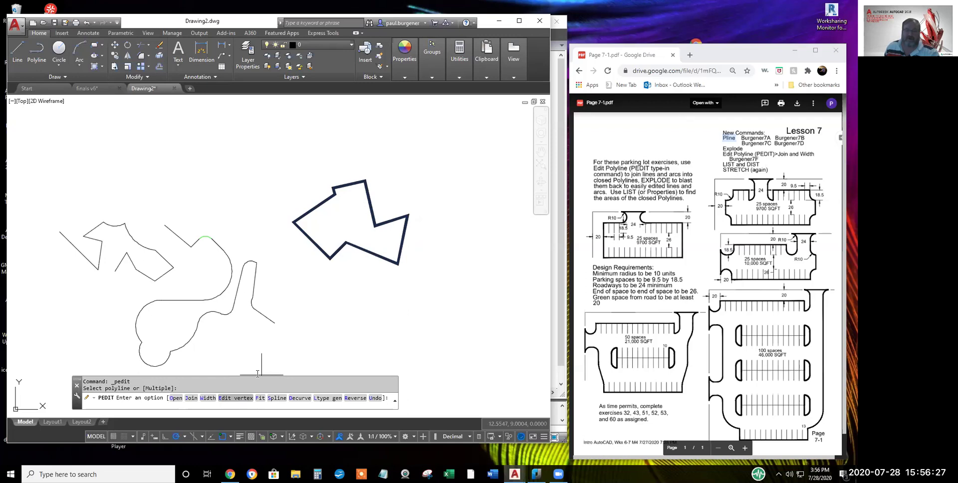
right_click(317, 300)
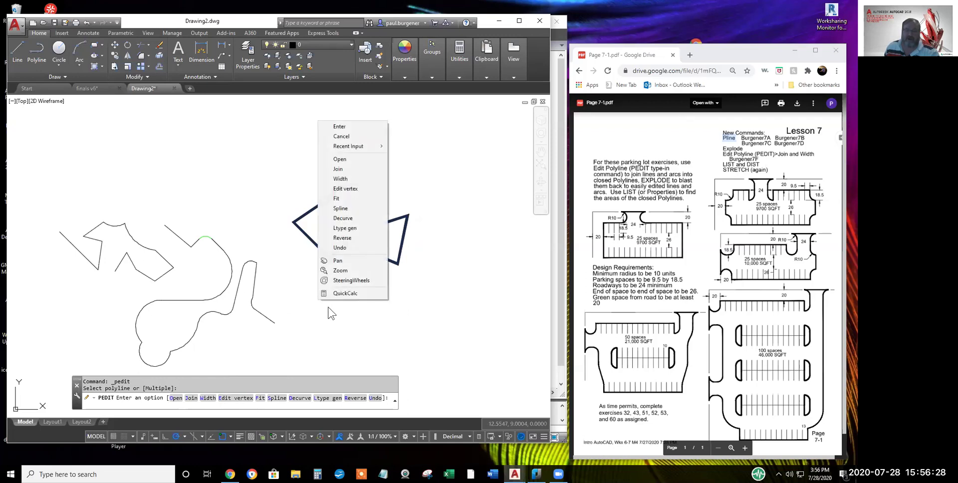
left_click(349, 189)
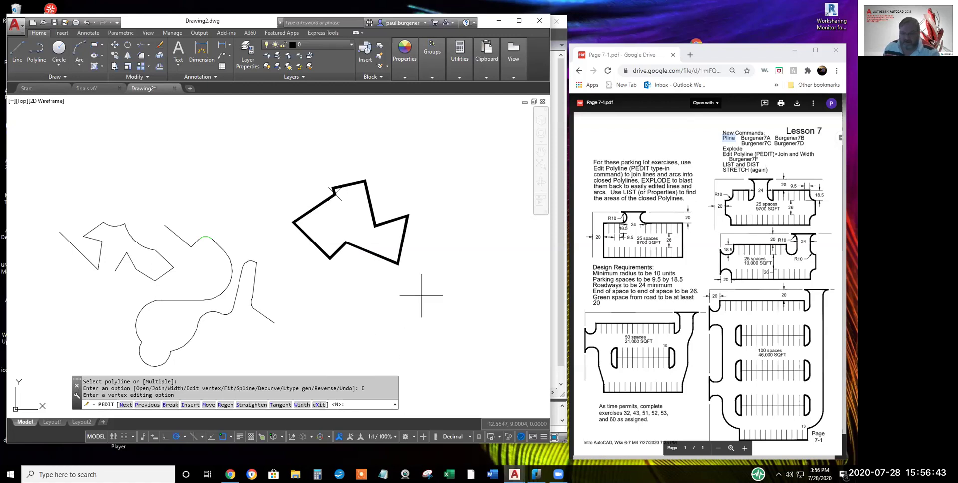
type("n")
key("Return")
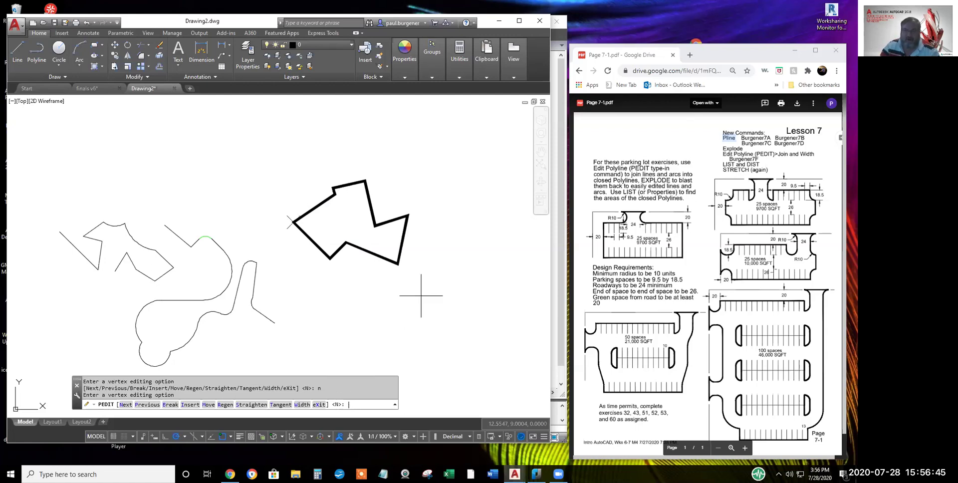
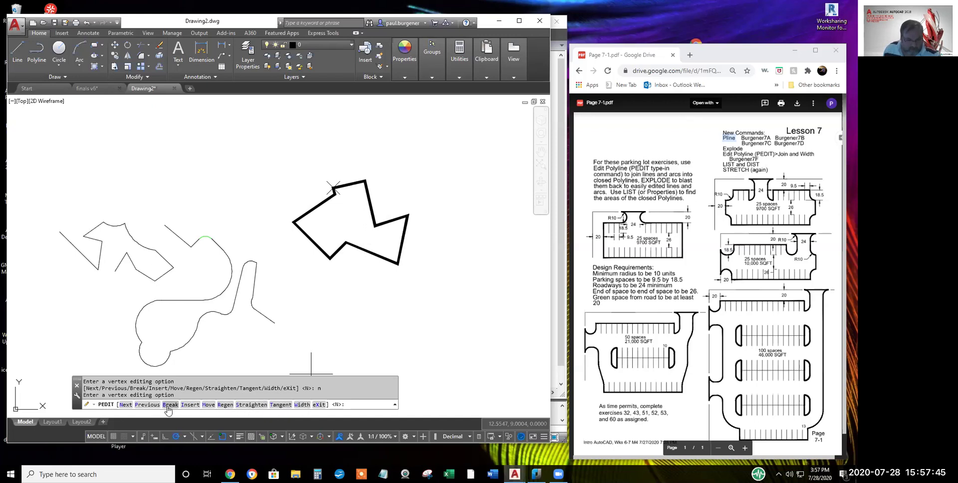
right_click(355, 287)
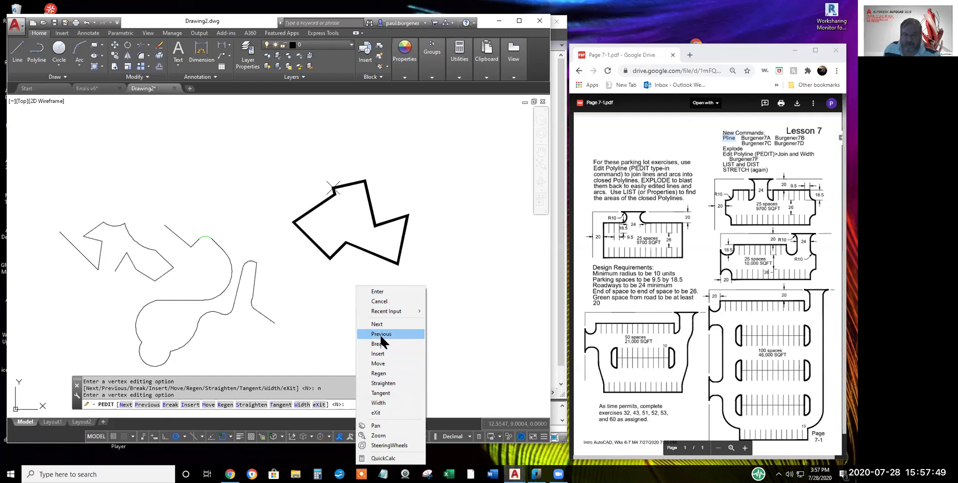
left_click(379, 333)
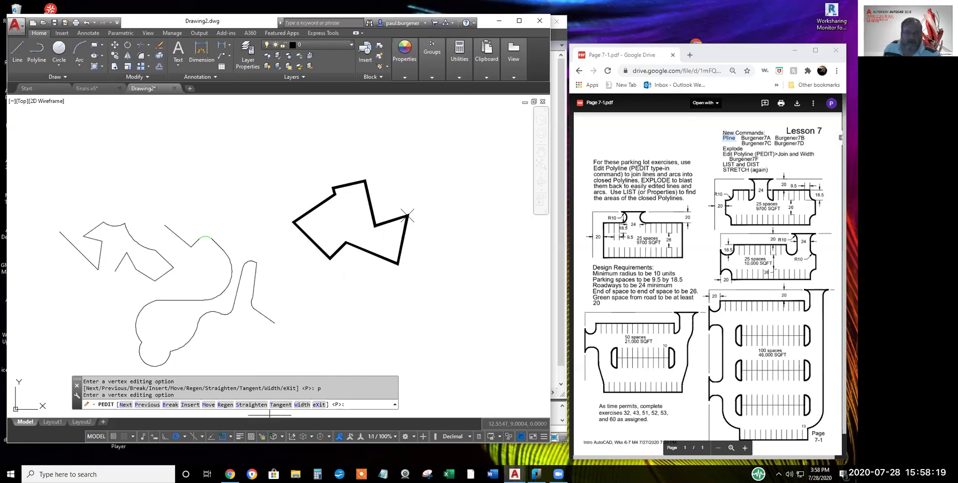
Insert two vertices beside the thick polyline's inner notch, at about (15.84, 9.00) and straight below it at about (15.84, 8.24)
right_click(438, 272)
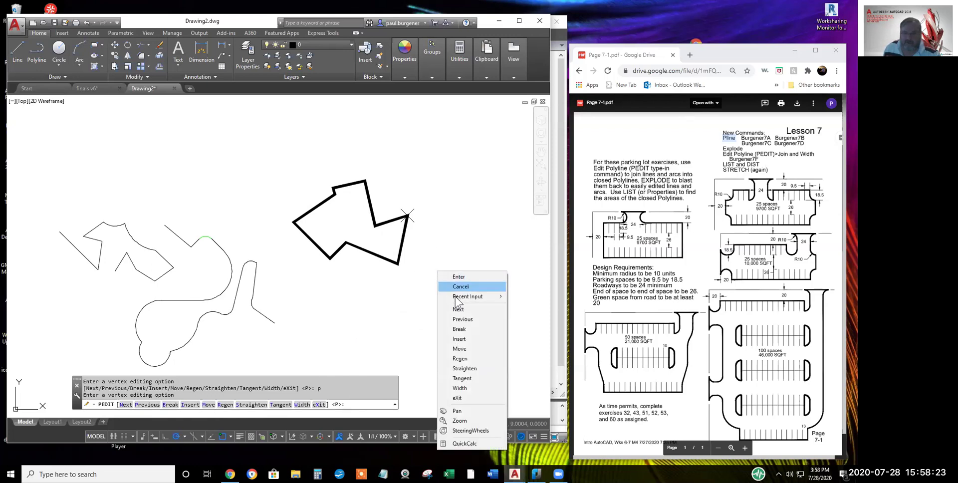
left_click(459, 339)
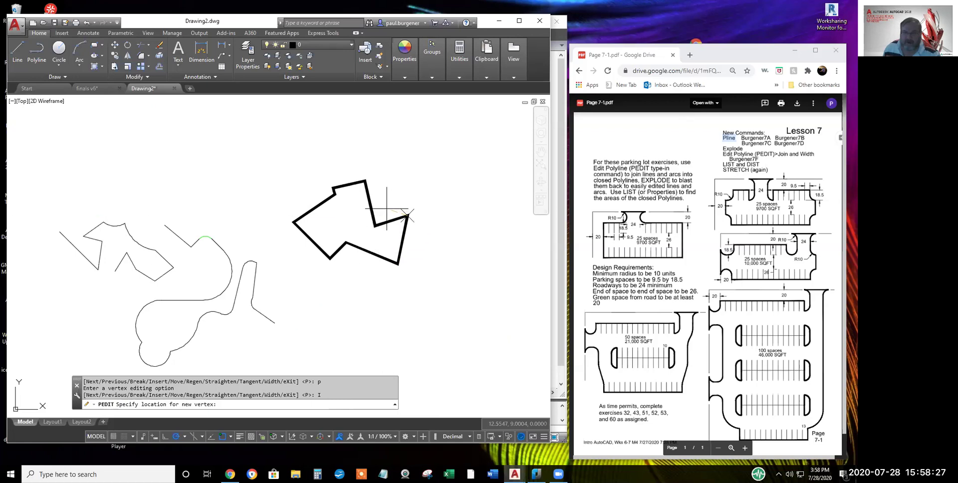
left_click(387, 209)
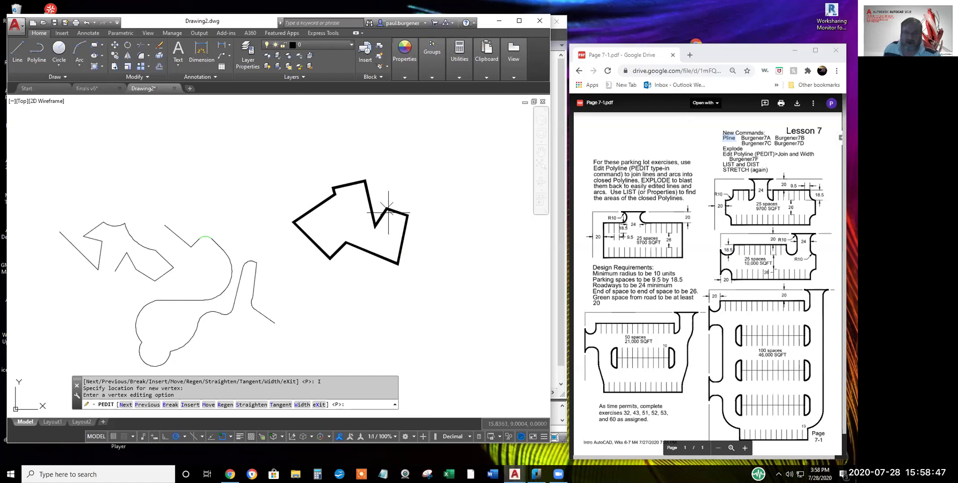
right_click(415, 190)
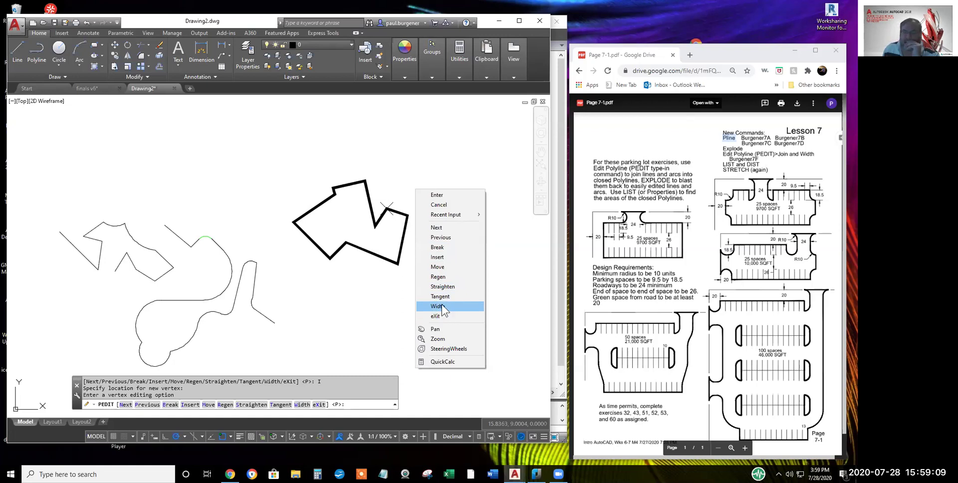
left_click(442, 257)
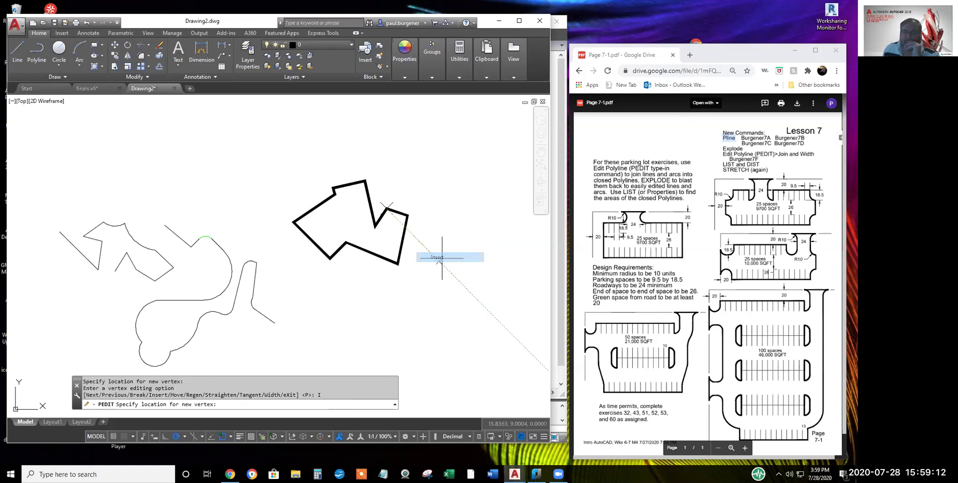
left_click(387, 225)
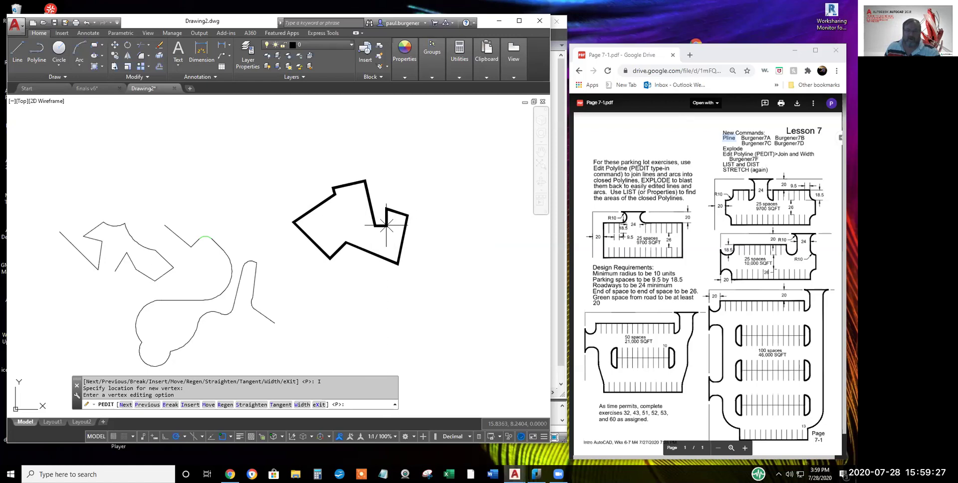
Taper the short segment at the base of the notch, keeping the default starting width and setting the ending width to .3
scroll(386, 226, "up", 6)
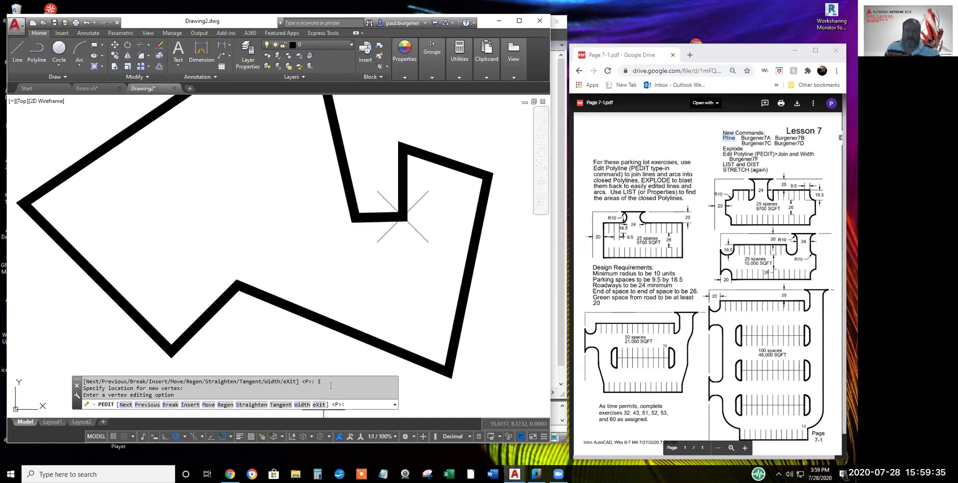
right_click(438, 272)
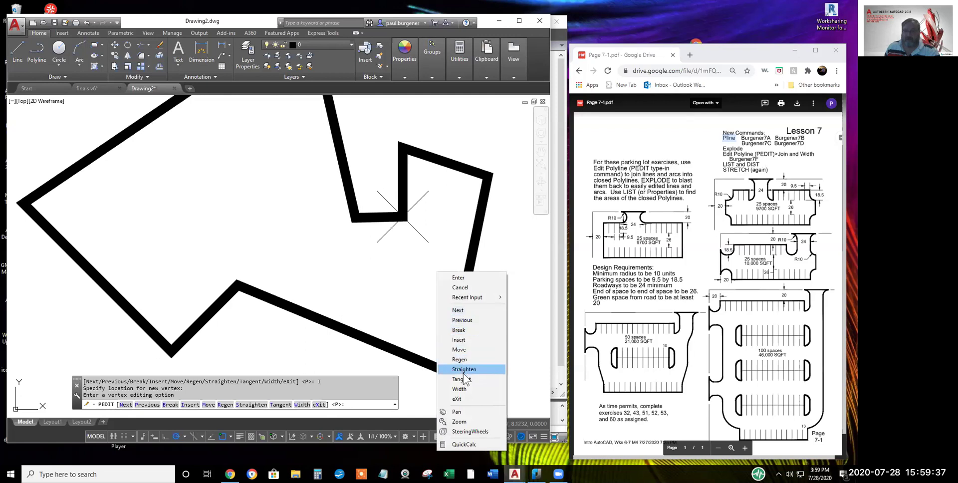
left_click(462, 389)
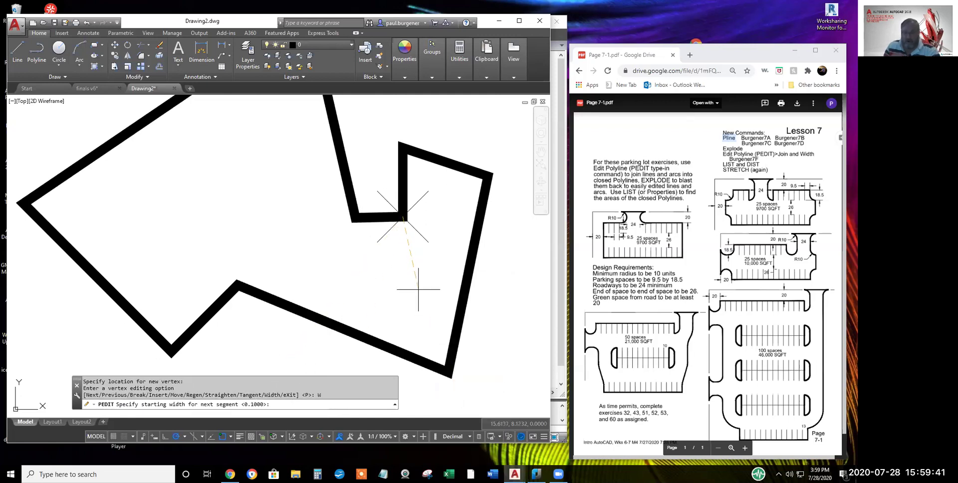
key("Return")
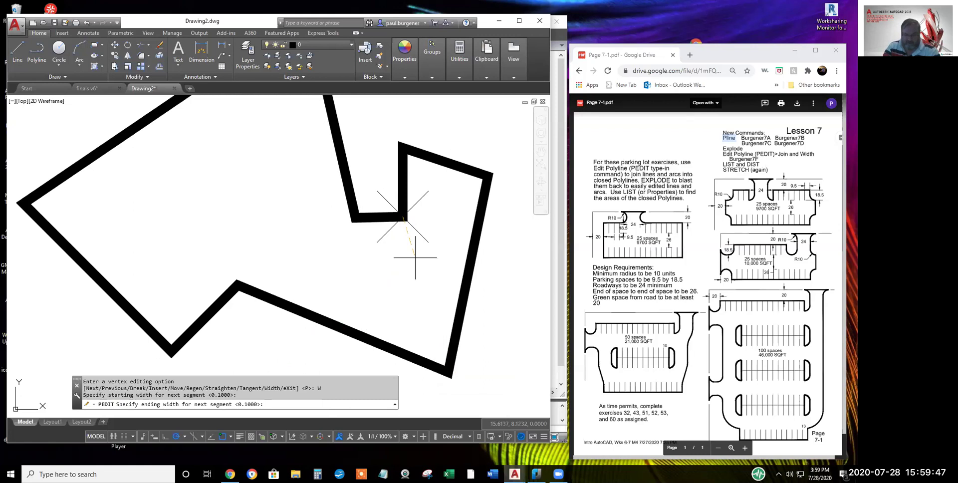
type(".3")
key("Return")
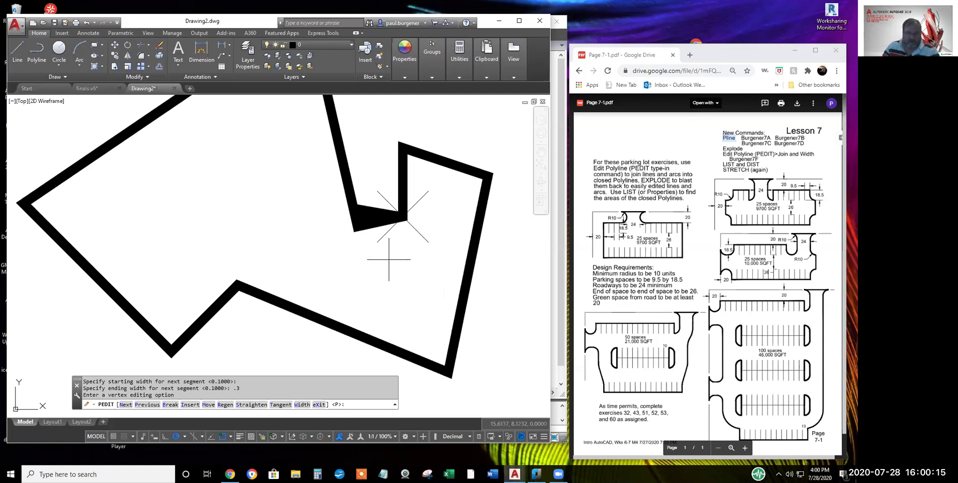
Advance the vertex marker to the thick polyline's upper corner and leave polyline editing
key("Return")
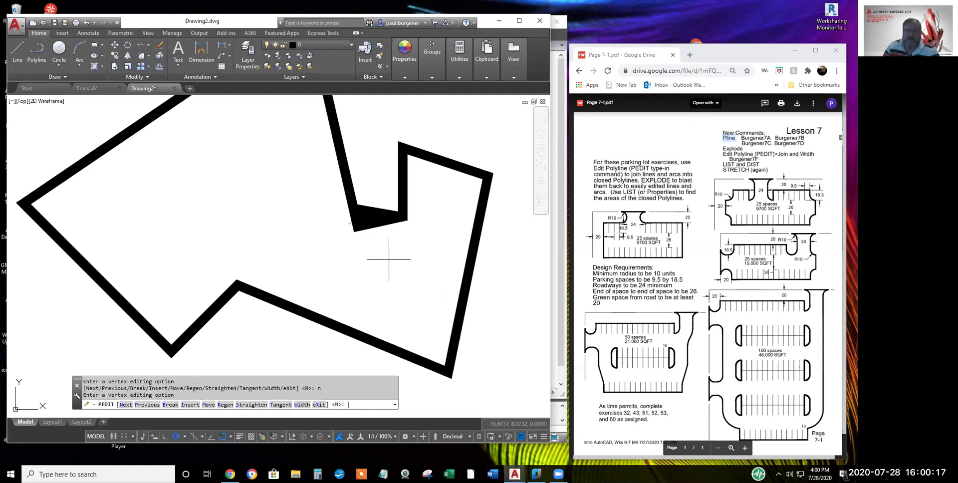
scroll(417, 264, "down", 2)
middle_click_drag(414, 265, 417, 317)
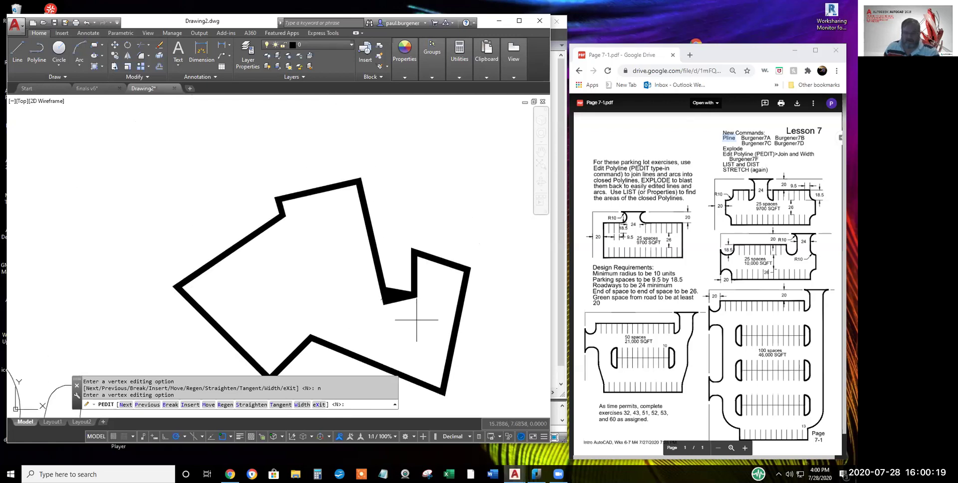
type("n")
key("BackSpace")
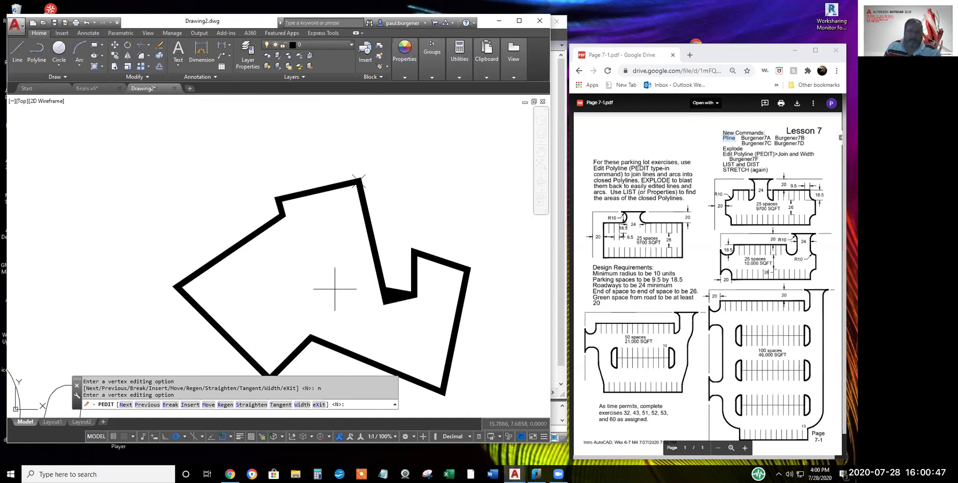
key("Escape")
scroll(360, 257, "down", 4)
scroll(360, 257, "down", 3)
middle_click_drag(363, 301, 341, 235)
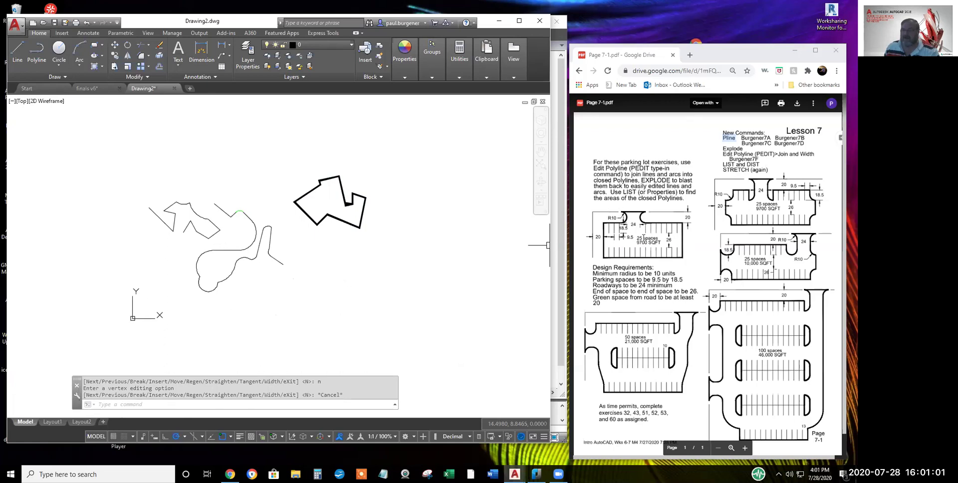
Switch to the Lesson 7 PDF and highlight the area note under "25 spaces" in the first parking lot exercise
left_click_drag(662, 243, 635, 241)
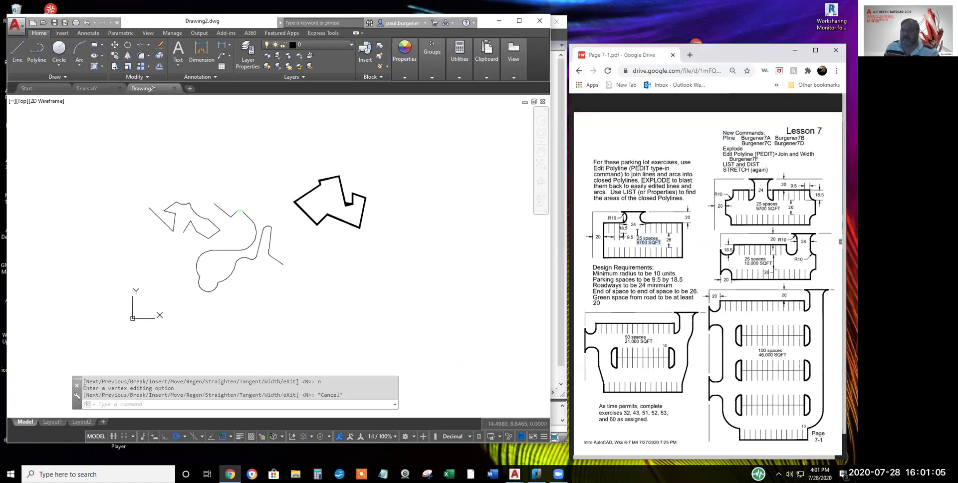
left_click(638, 236)
left_click_drag(660, 242, 636, 241)
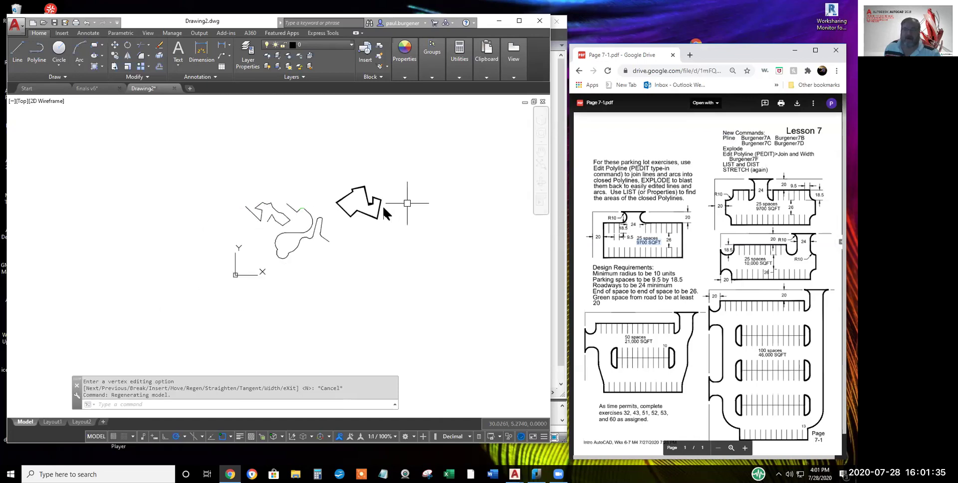
Highlight the design requirement on green space from the road in the Lesson 7 PDF
scroll(324, 199, "down", 2)
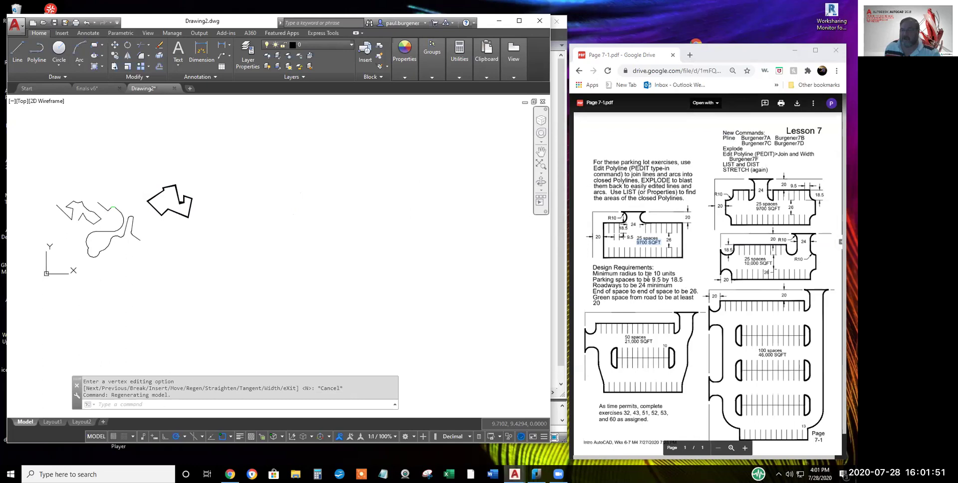
left_click(609, 299)
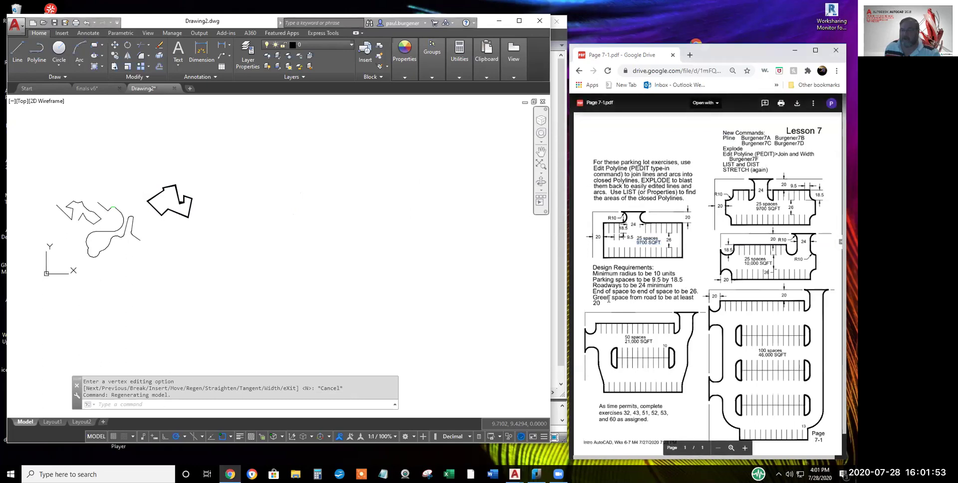
left_click_drag(598, 303, 591, 298)
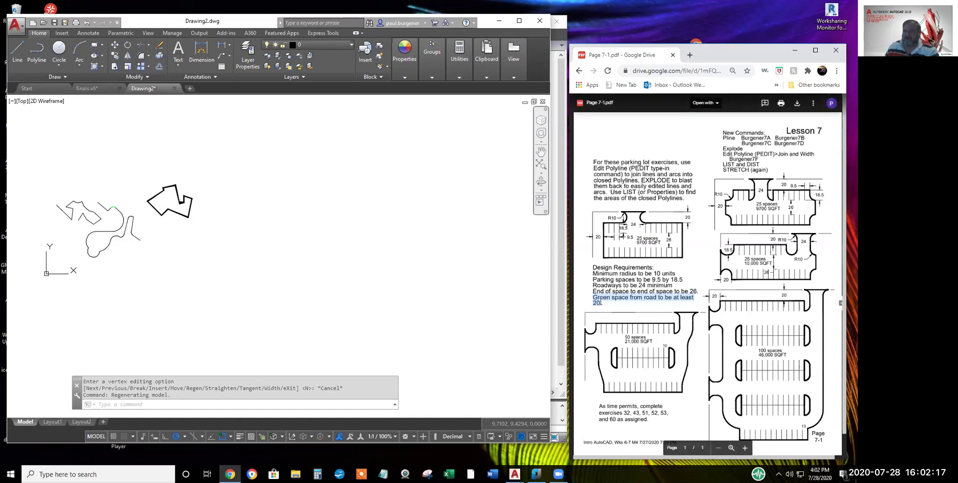
left_click_drag(595, 300, 590, 299)
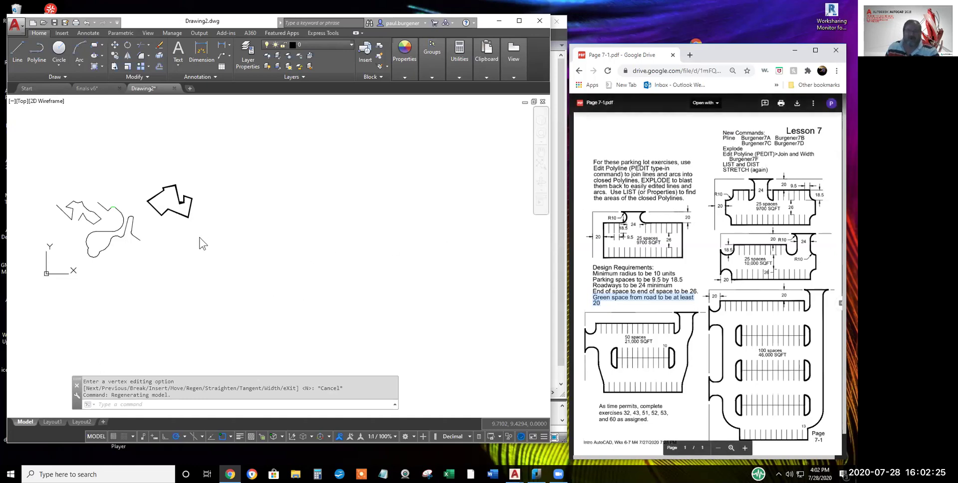
Switch back to AutoCAD and draw a vertical line 250 units long upward in the empty area beside the polylines
left_click(15, 44)
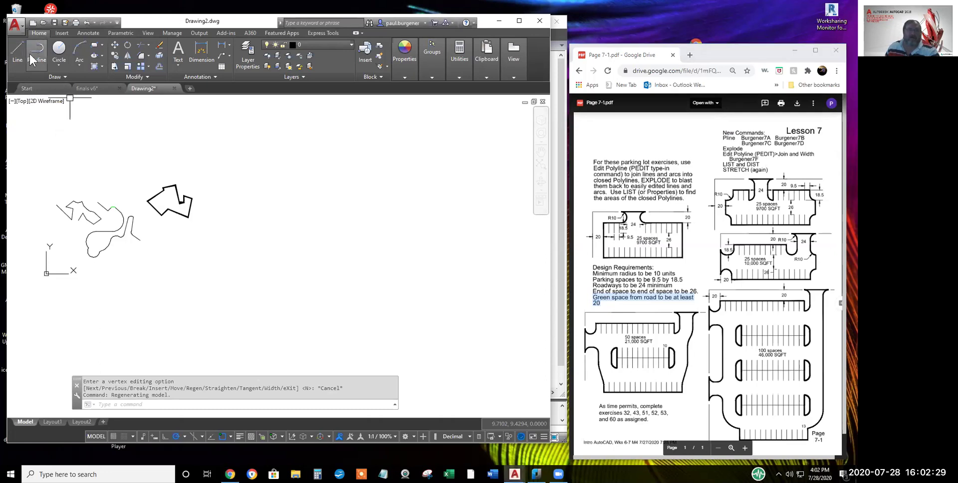
left_click(16, 44)
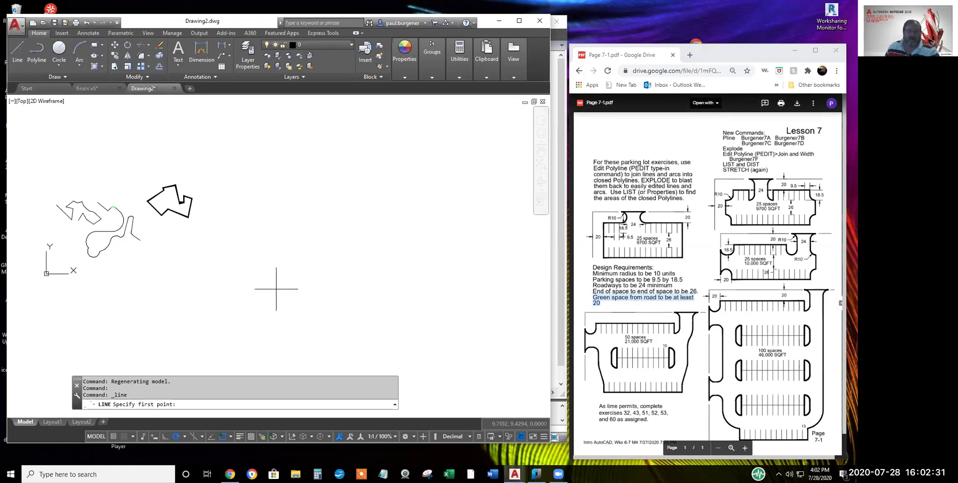
left_click(244, 323)
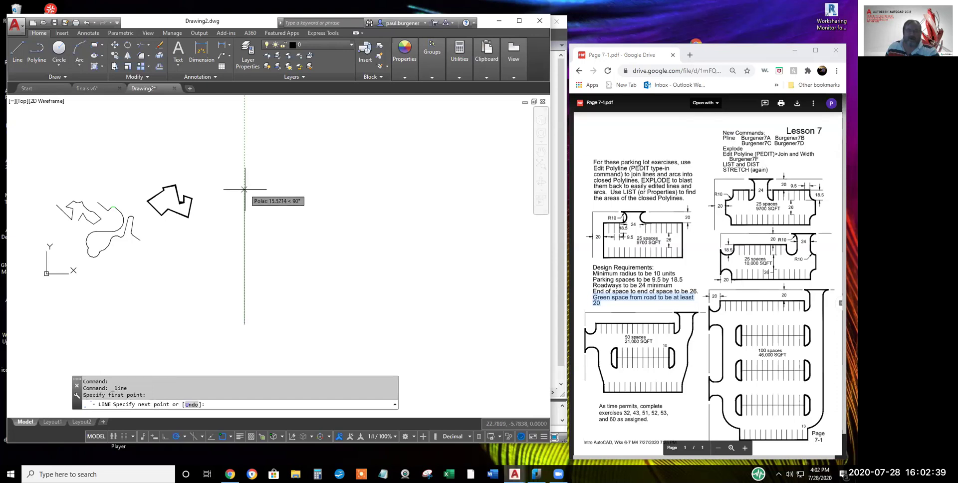
type("2")
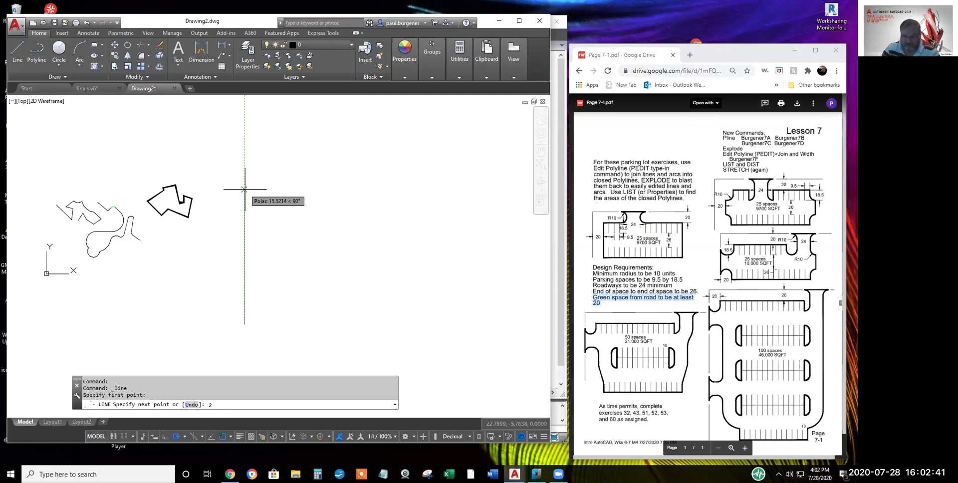
type("50")
key("Return")
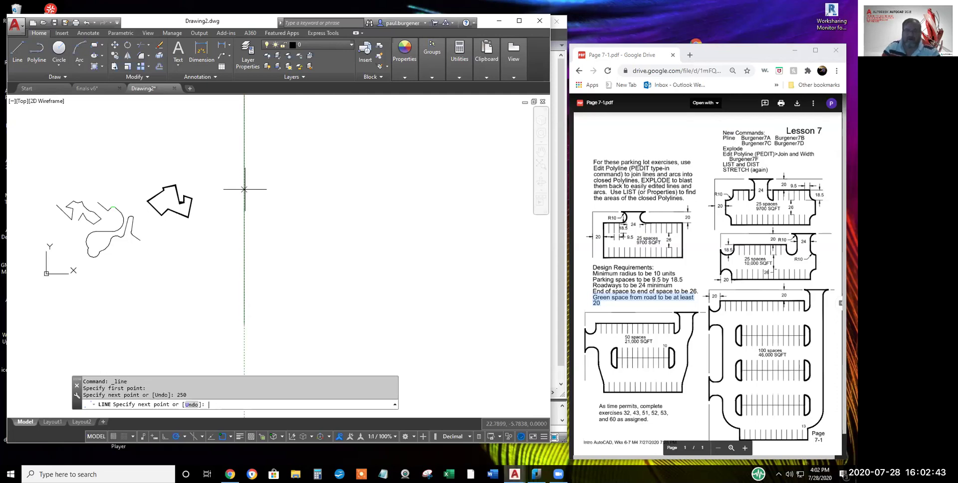
Finish the vertical line and draw a horizontal line 400 units long to the right from its upper endpoint
key("Return")
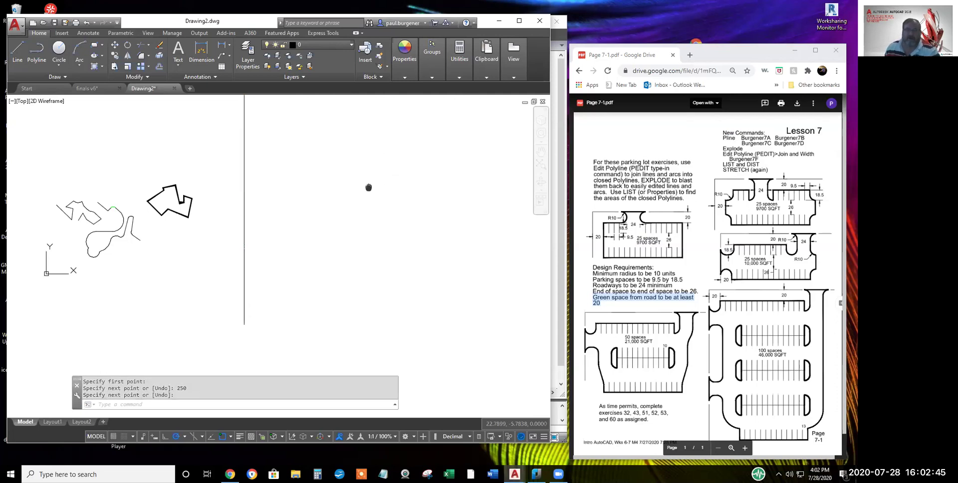
double_click(368, 187)
scroll(372, 184, "down", 4)
middle_click_drag(373, 184, 185, 162)
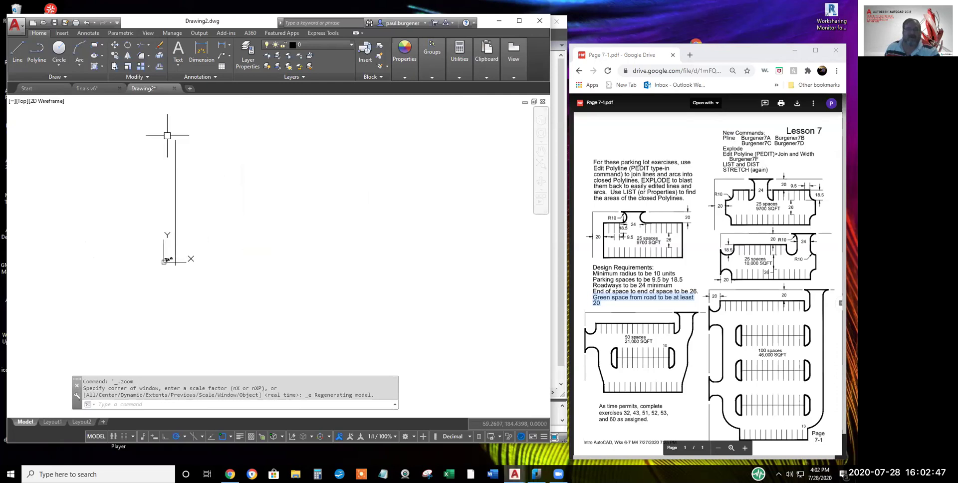
left_click(16, 57)
left_click(175, 141)
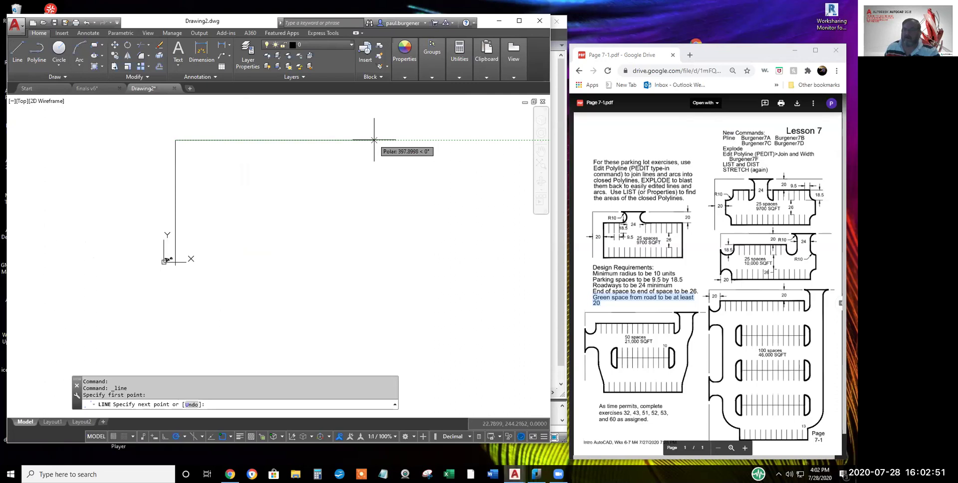
type("400")
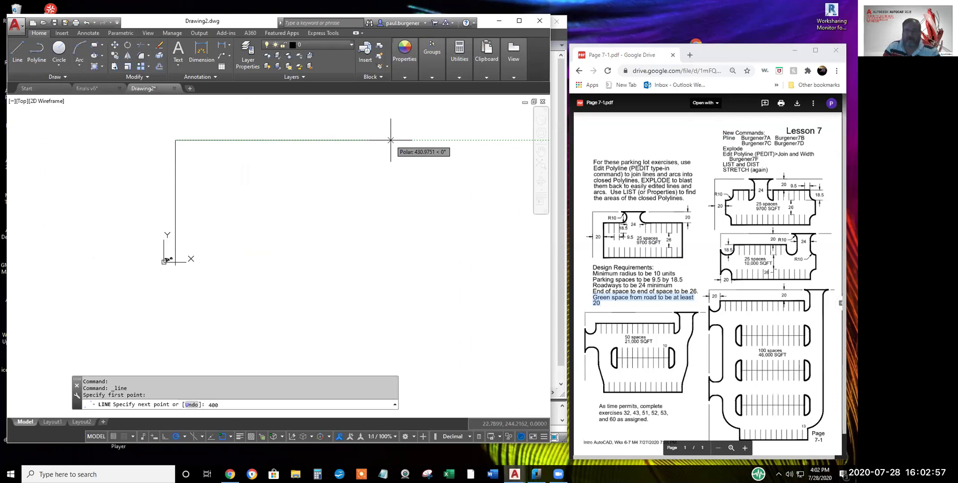
key("Return")
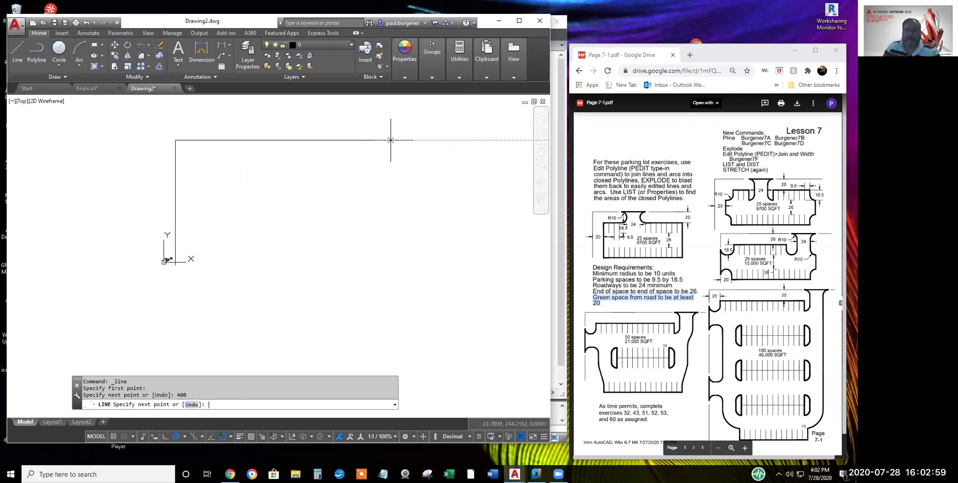
key("Return")
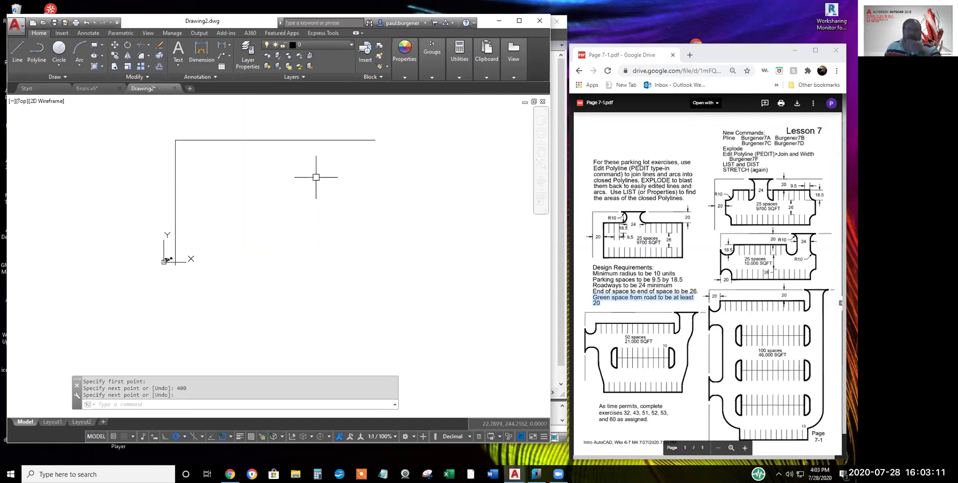
Offset the horizontal line 20 units downward and the vertical line 20 units to the inner side
left_click(159, 66)
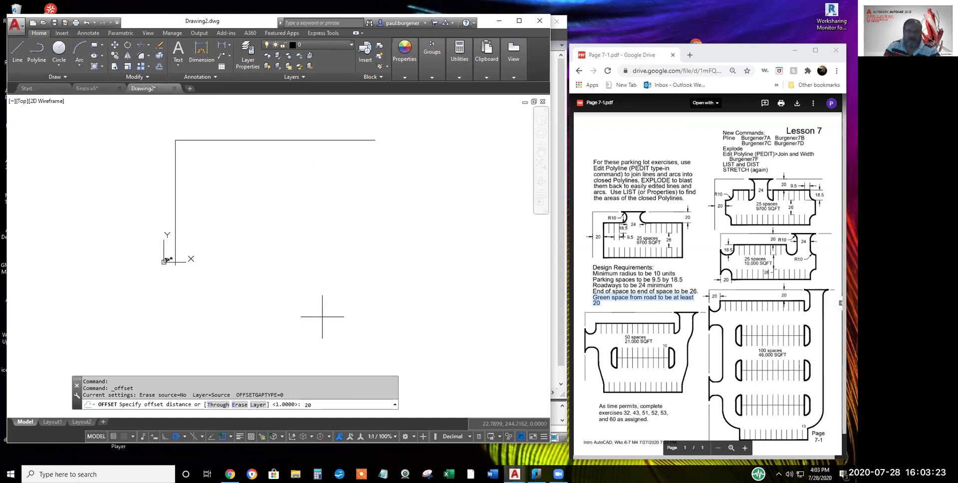
type("20")
key("Return")
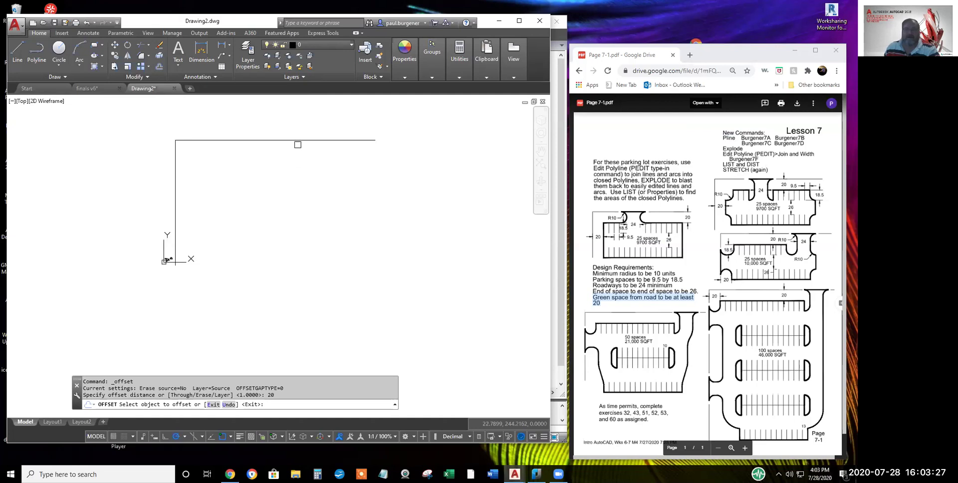
left_click(298, 141)
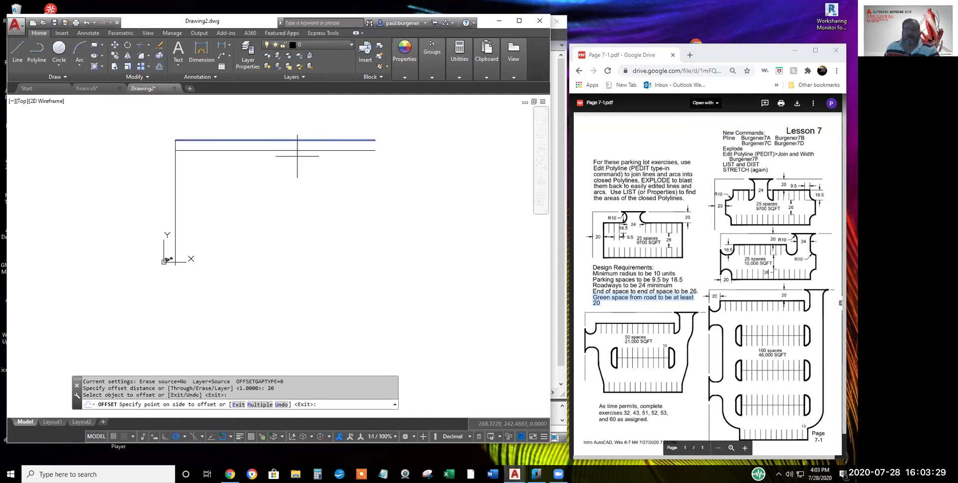
left_click(297, 164)
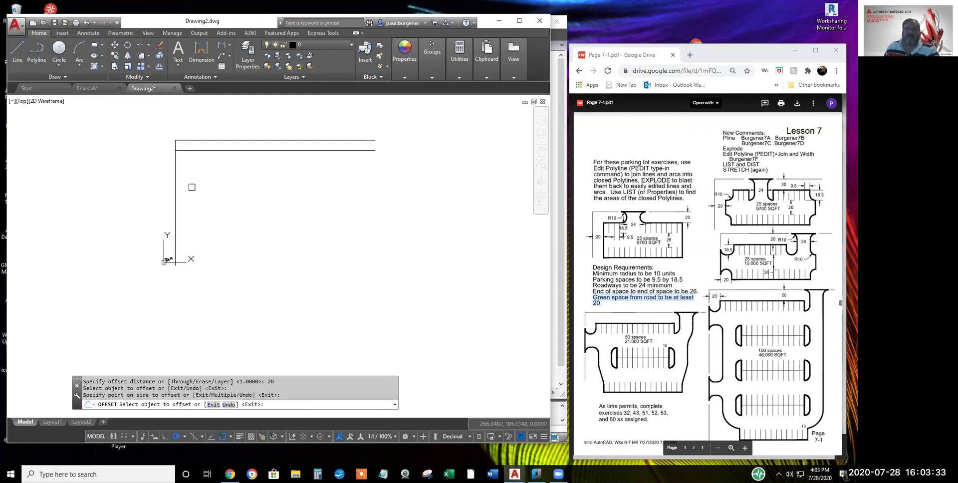
left_click(177, 194)
left_click(223, 191)
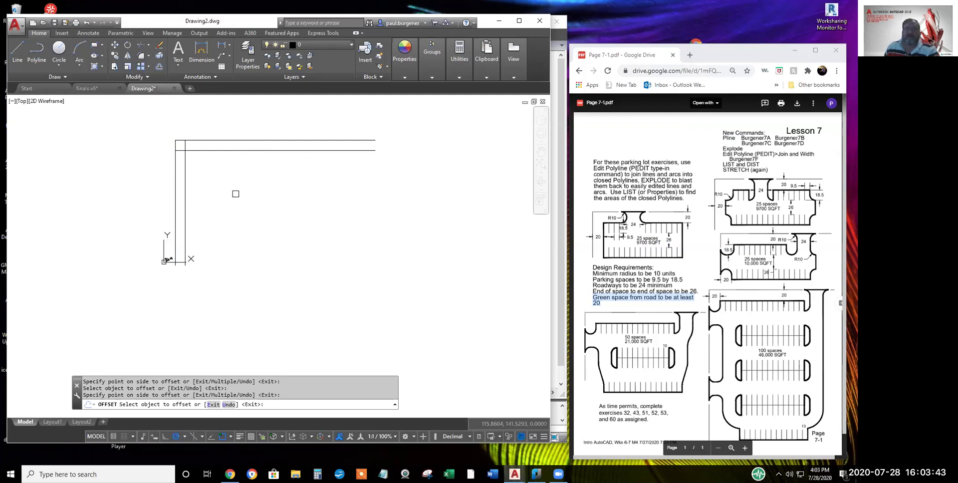
Highlight the roadway width and minimum radius design requirements in the Lesson 7 PDF
middle_click_drag(235, 148, 245, 189)
scroll(219, 187, "up", 4)
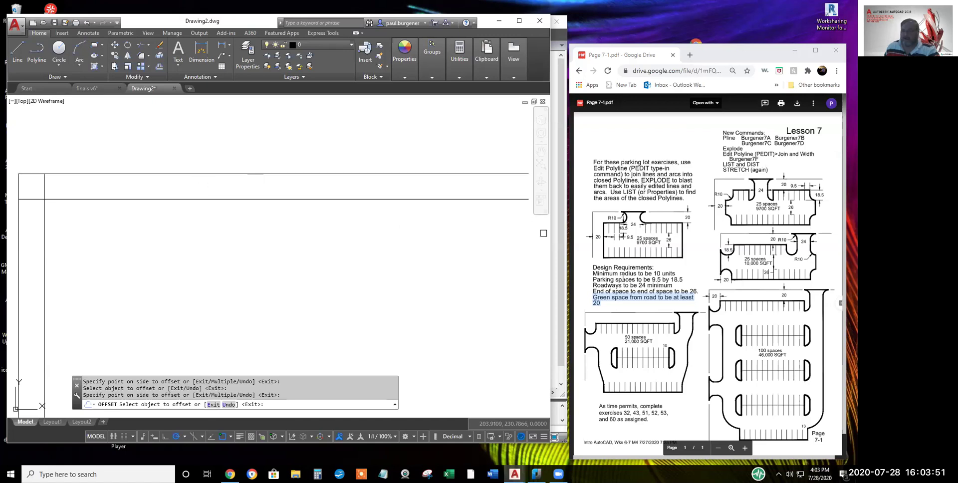
left_click(622, 283)
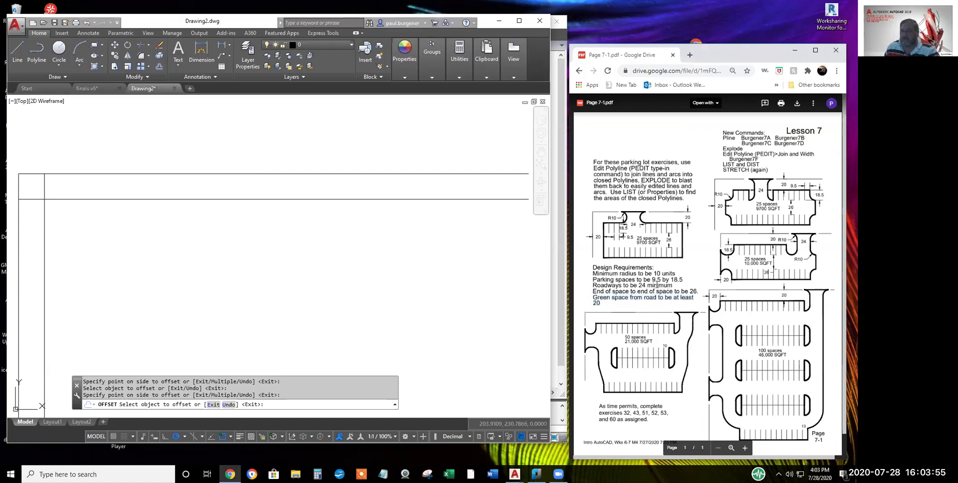
left_click_drag(673, 285, 598, 286)
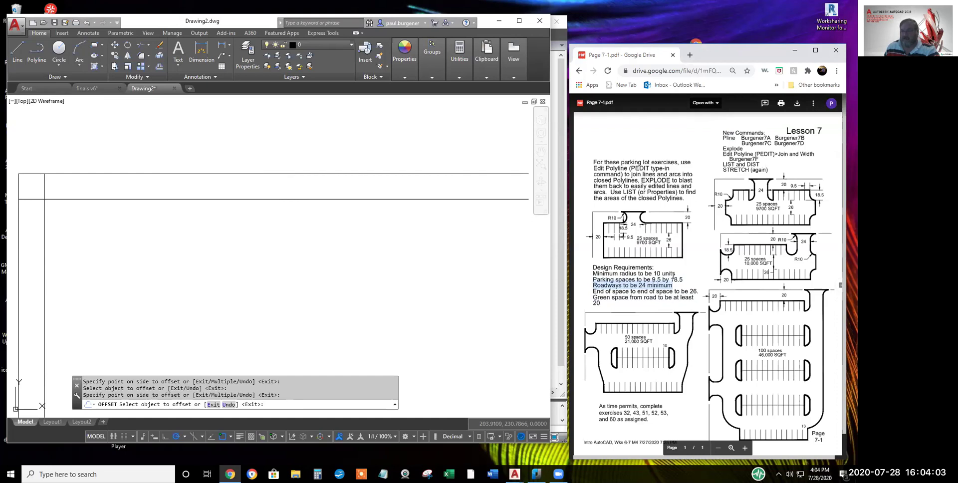
left_click_drag(675, 272, 590, 279)
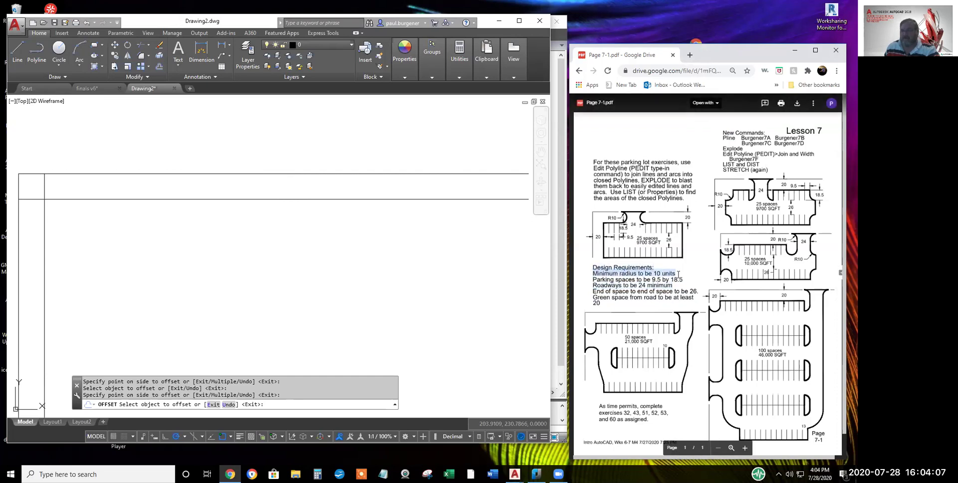
left_click_drag(675, 273, 600, 276)
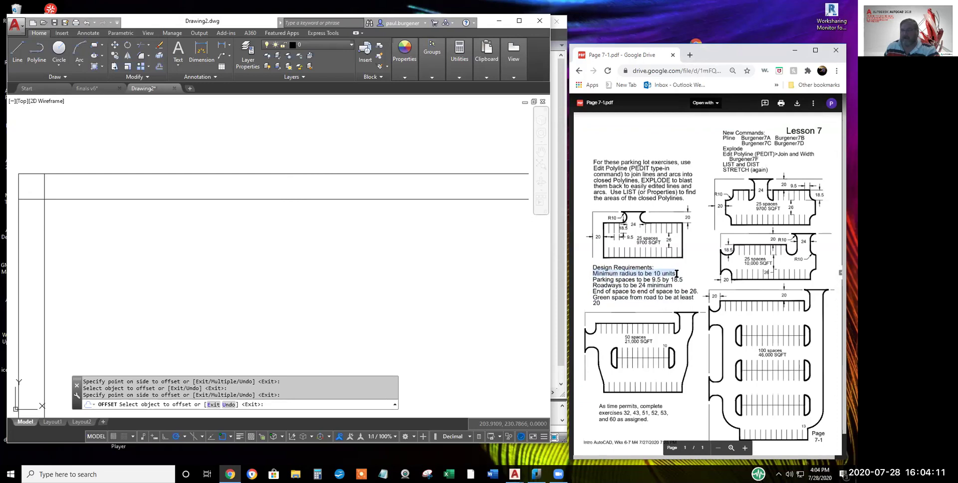
left_click_drag(675, 273, 593, 275)
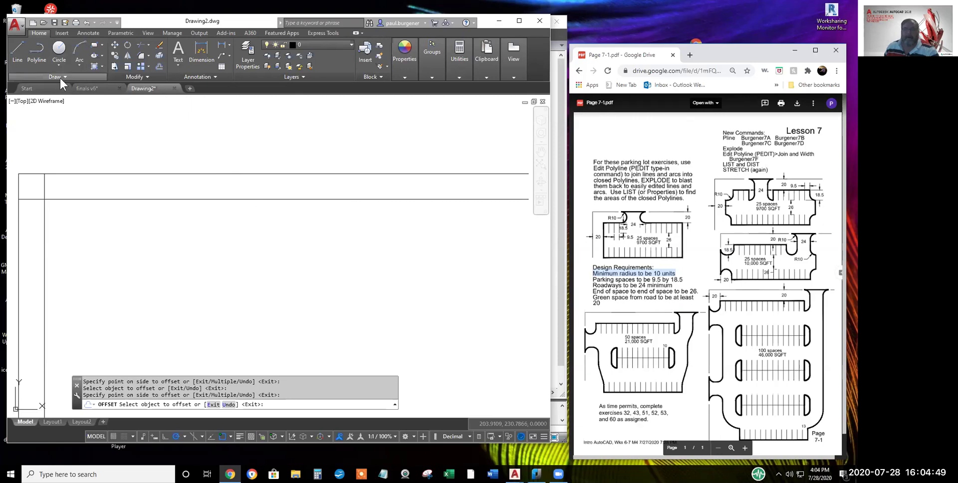
Draw a centre-diameter circle centred on the upper horizontal line with the Nearest snap, its diameter equal to the spacing to the offset line
left_click(56, 62)
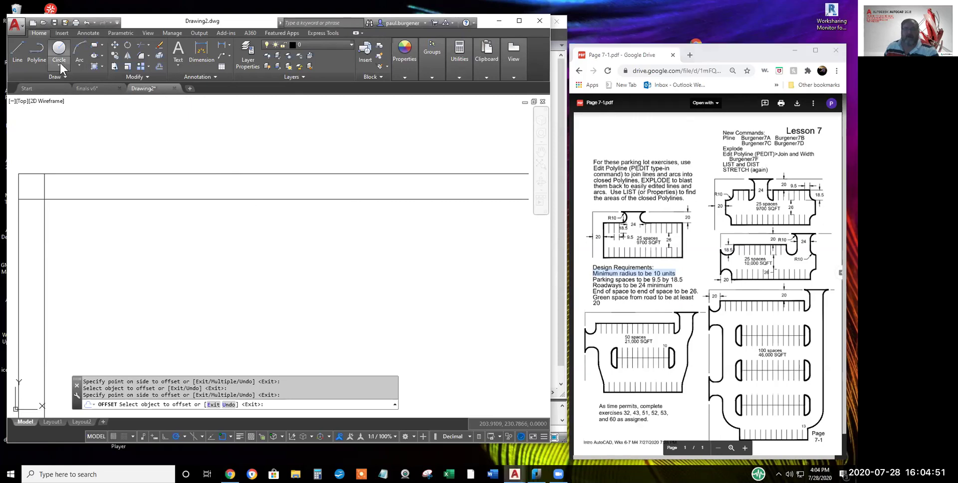
left_click(59, 67)
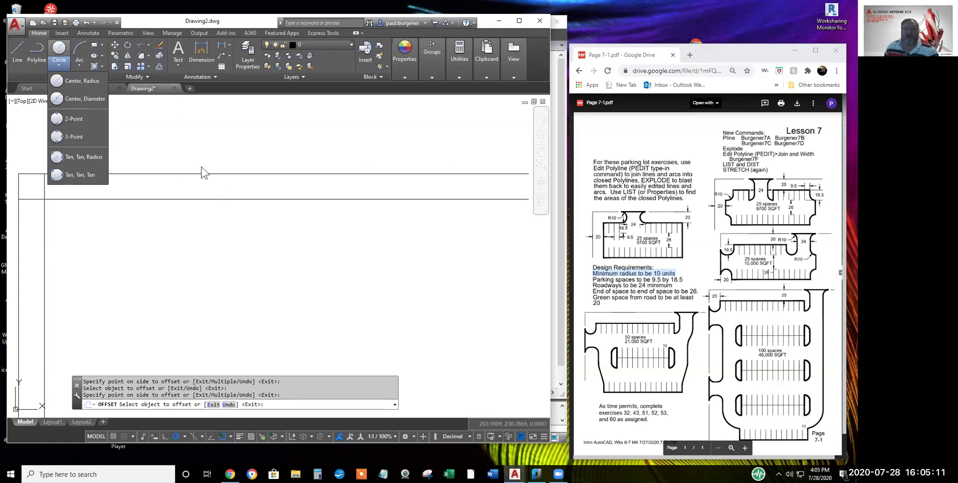
left_click(85, 98)
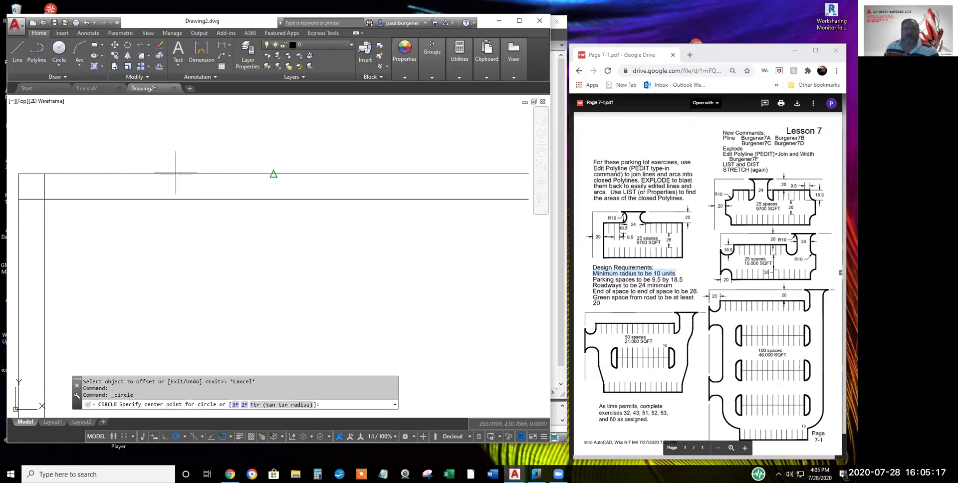
right_click(179, 141, "shift")
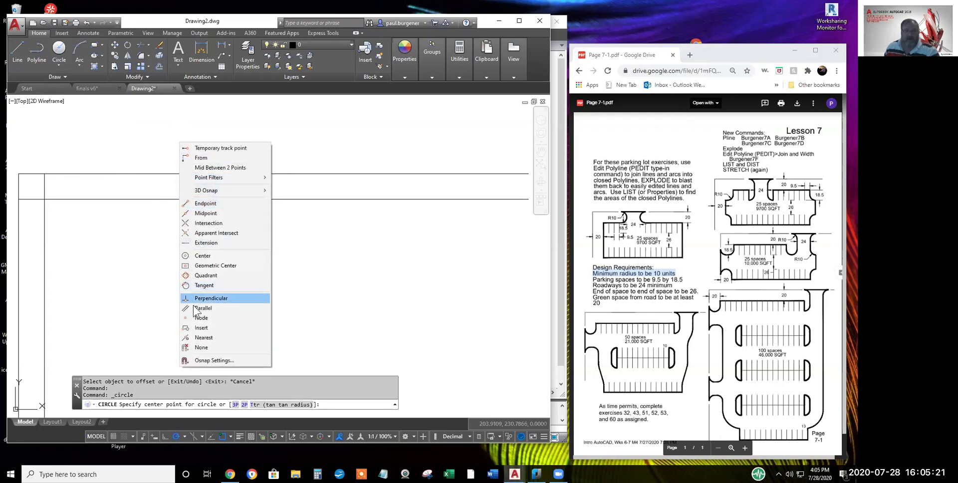
left_click(205, 338)
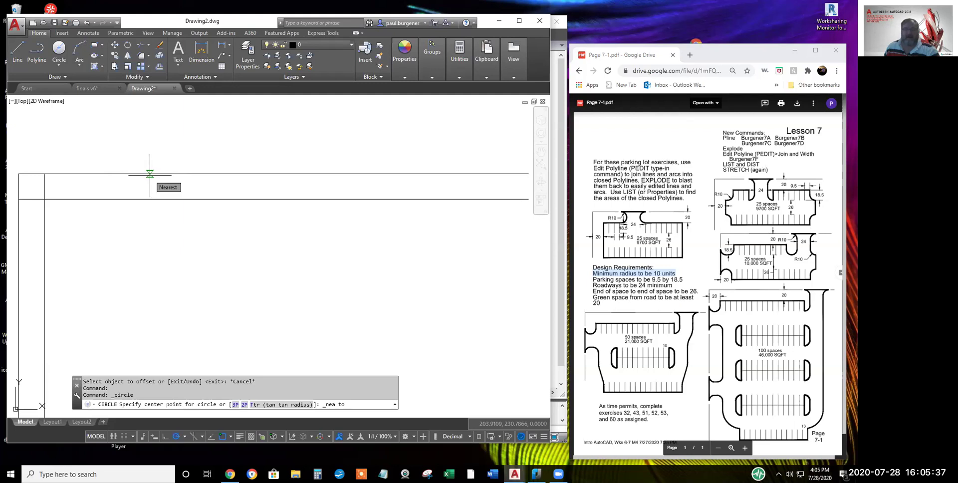
left_click(150, 174)
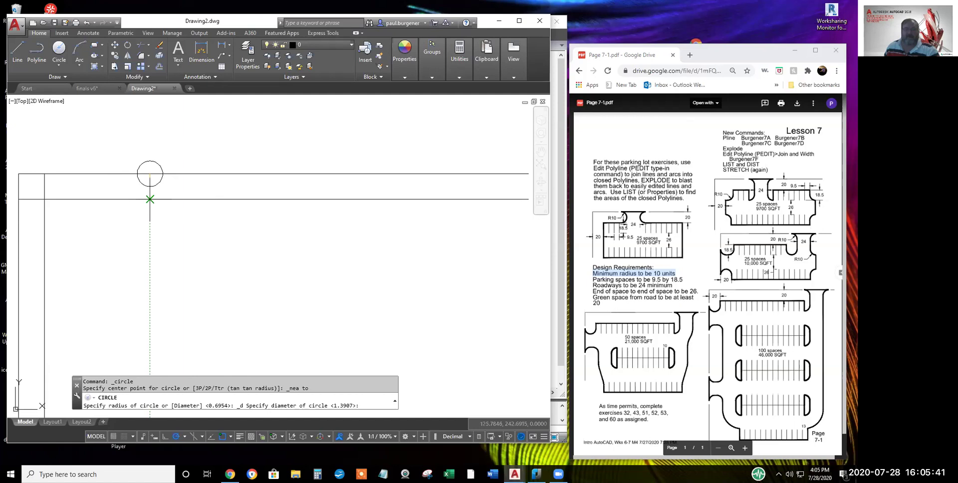
left_click(150, 199)
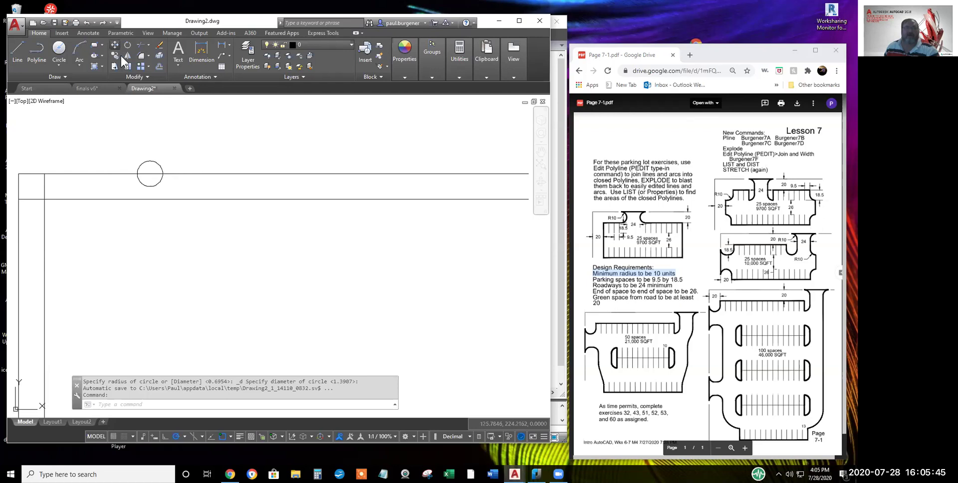
Move the circle down from its top quadrant to the upper line so it fits between the two horizontal lines
left_click(115, 46)
left_click(156, 164)
key("Return")
left_click(150, 161)
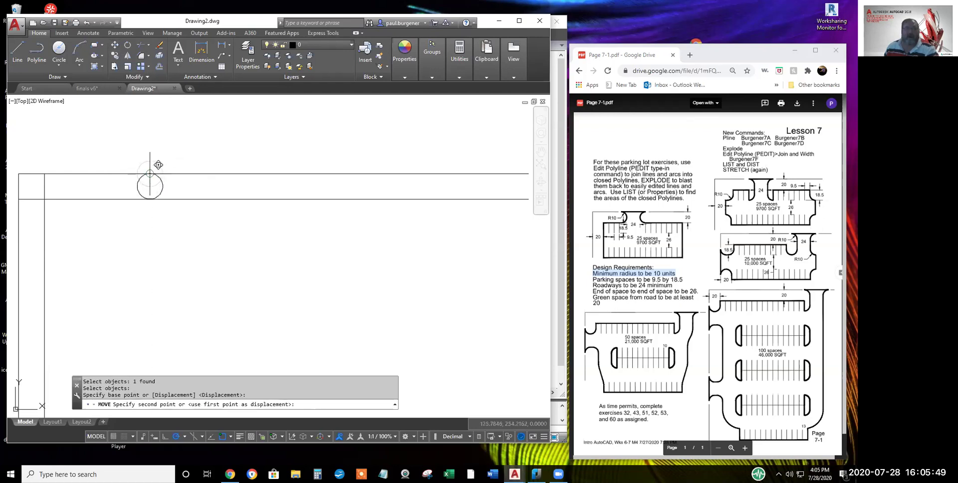
left_click(149, 174)
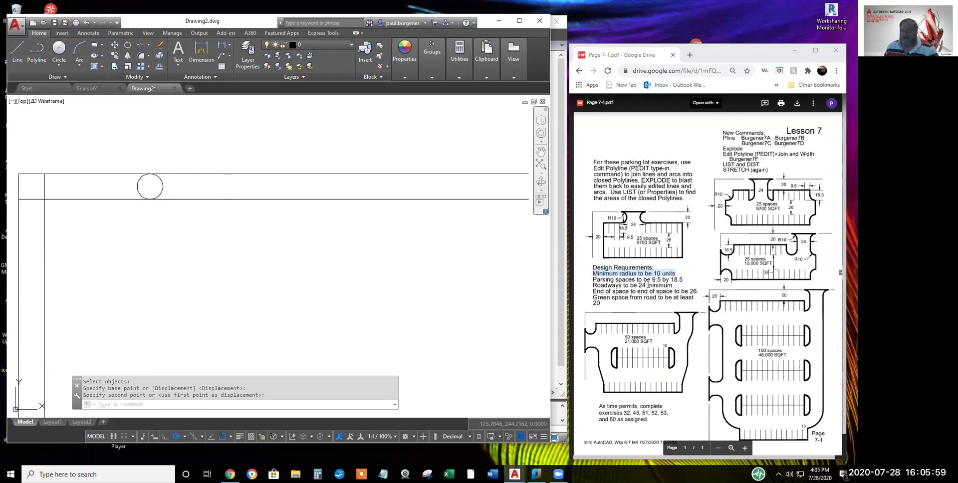
Review the parking space size and roadway width requirements in the Lesson 7 PDF
left_click(633, 284)
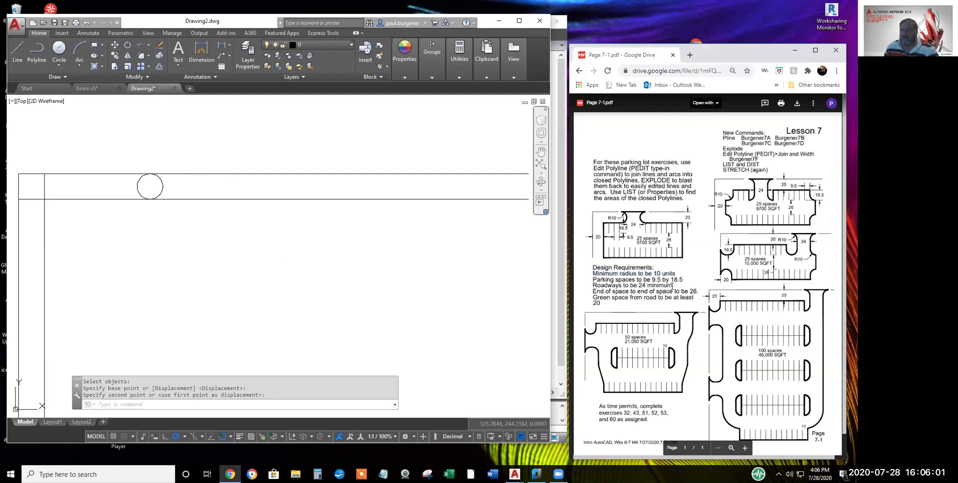
left_click_drag(615, 279, 671, 286)
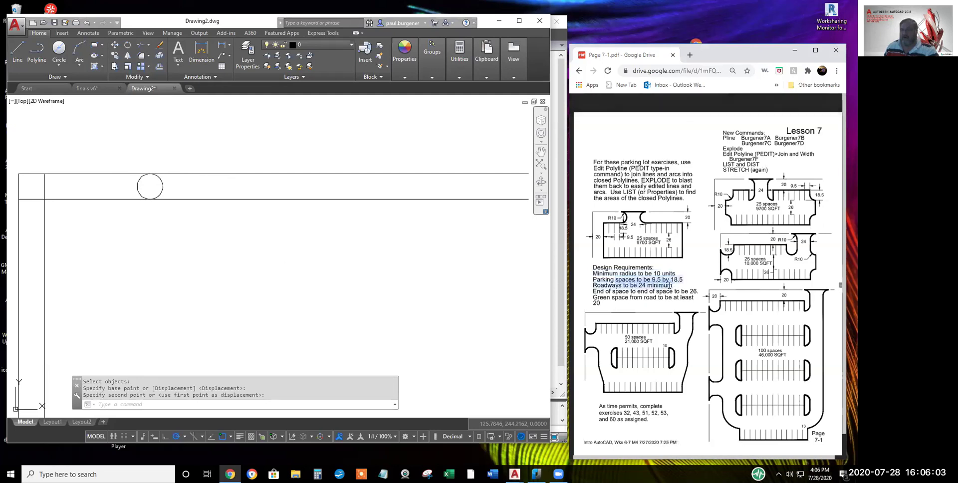
left_click(669, 286)
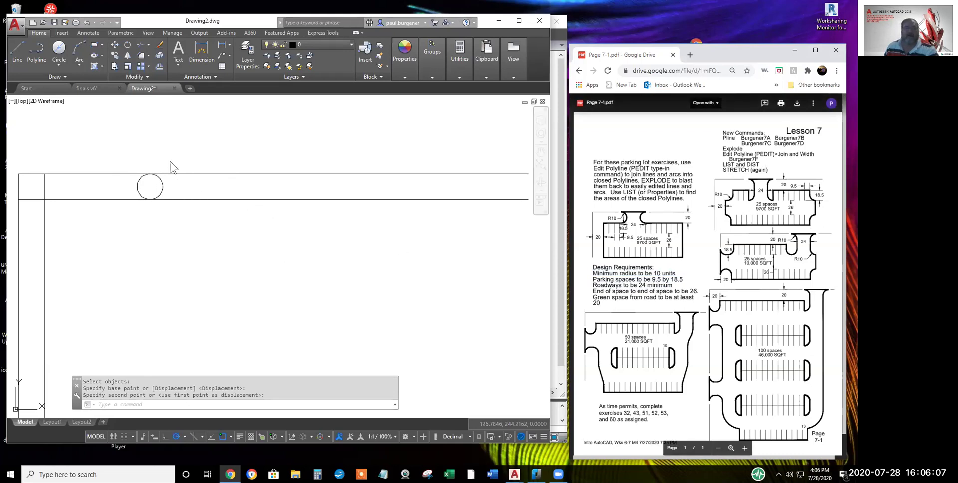
Draw a horizontal line 12 units long outward from the circle's right quadrant
key("Escape")
left_click(28, 49)
left_click(163, 186)
type("12")
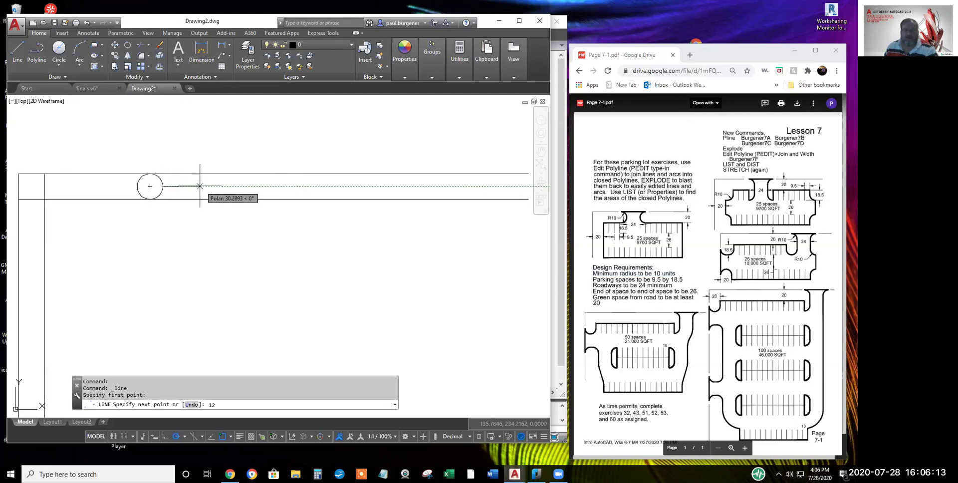
key("Return")
key("Return")
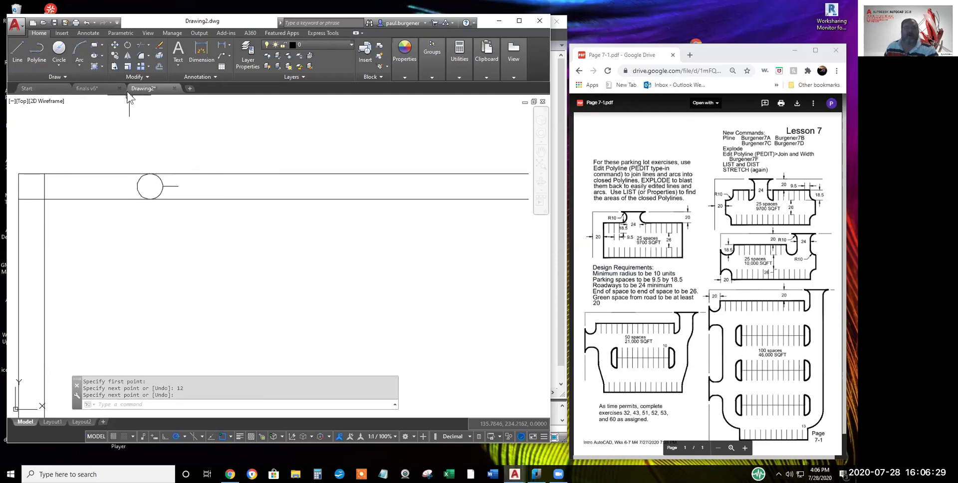
Mirror the circle about a vertical axis through the free end of the 12-unit line, keeping the source circle
left_click(127, 54)
left_click(139, 182)
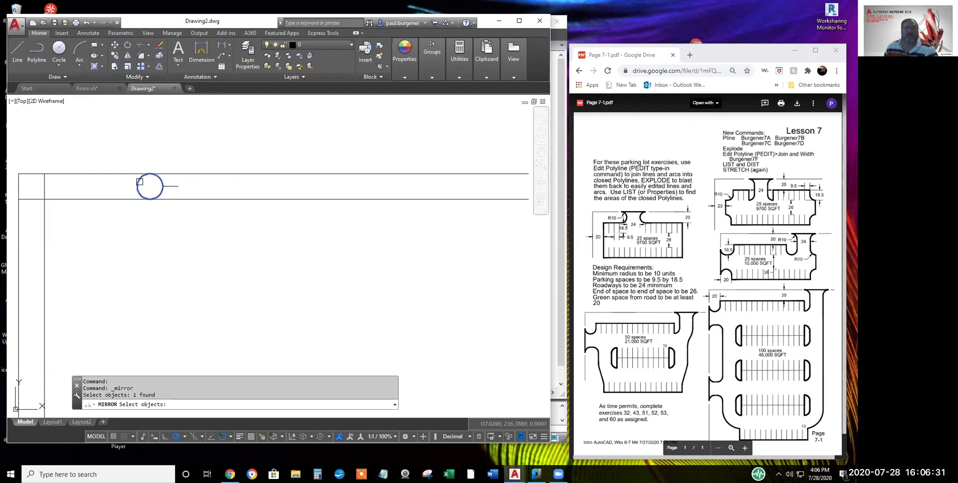
key("Return")
left_click(177, 186)
left_click(178, 219)
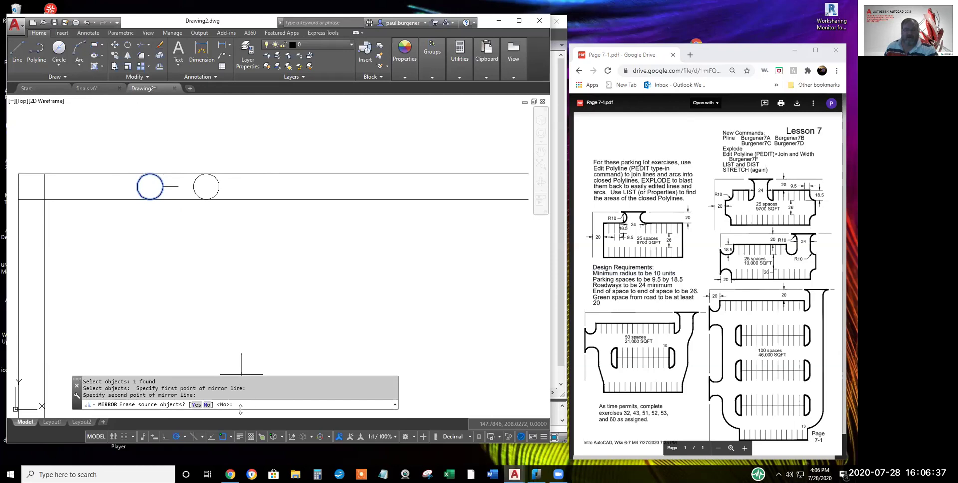
key("Return")
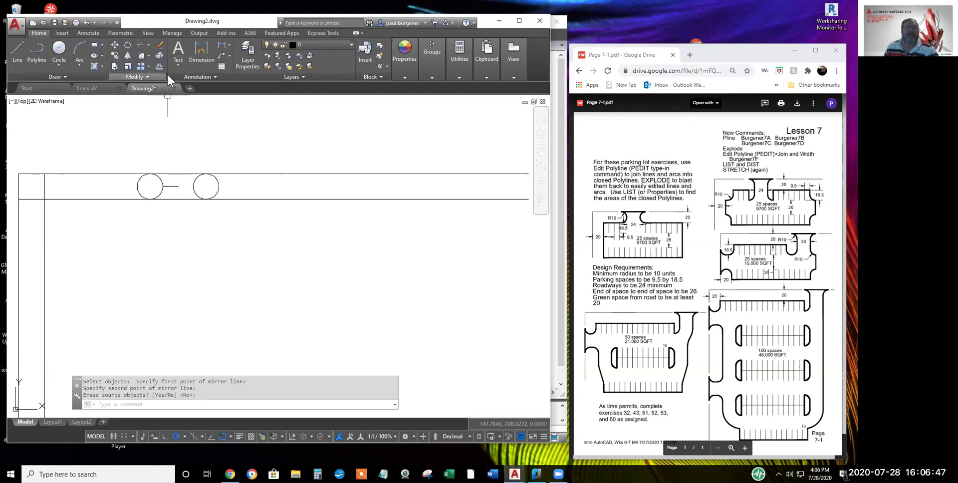
Trim away the outer halves of both circles between the two horizontal lines, leaving the facing entrance arcs
left_click(141, 45)
key("Return")
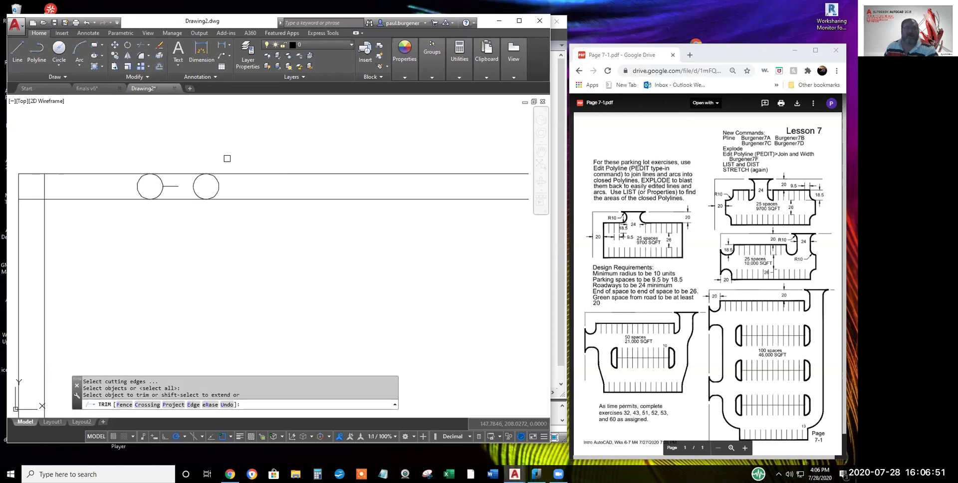
left_click(220, 185)
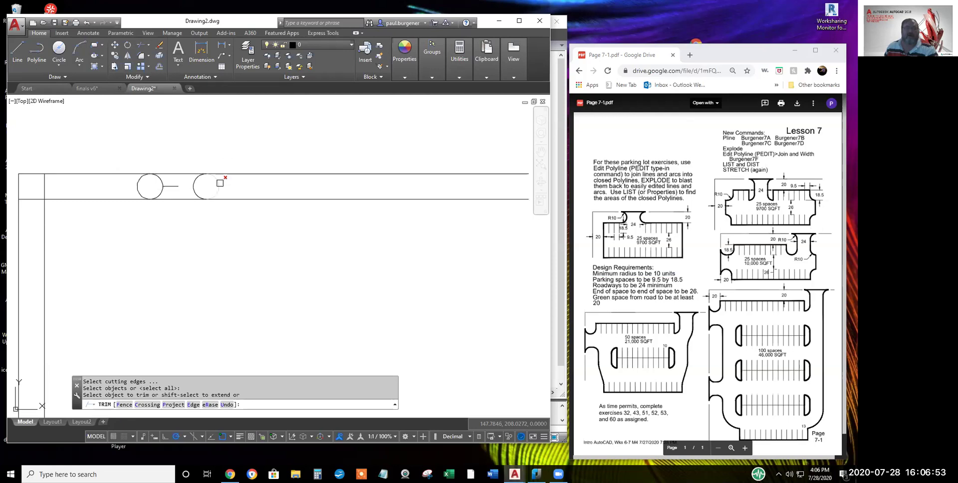
left_click(136, 184)
left_click(135, 184)
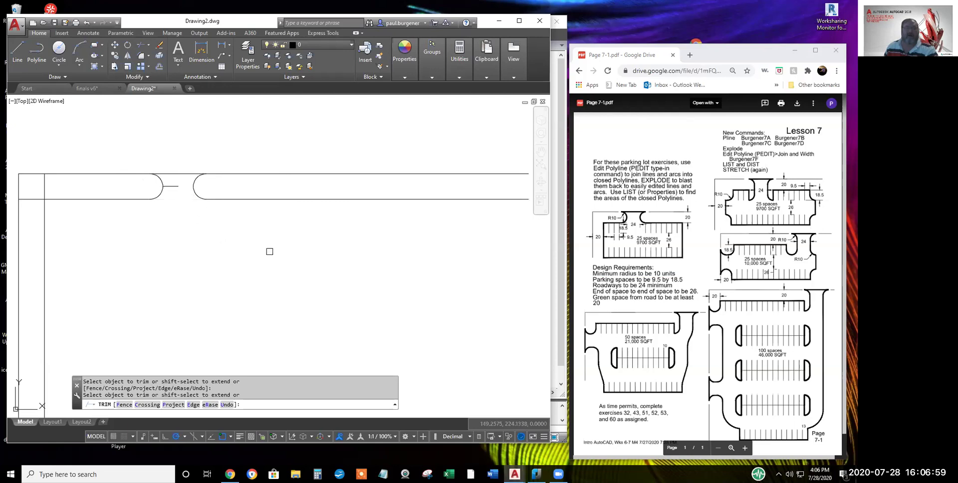
left_click(213, 188)
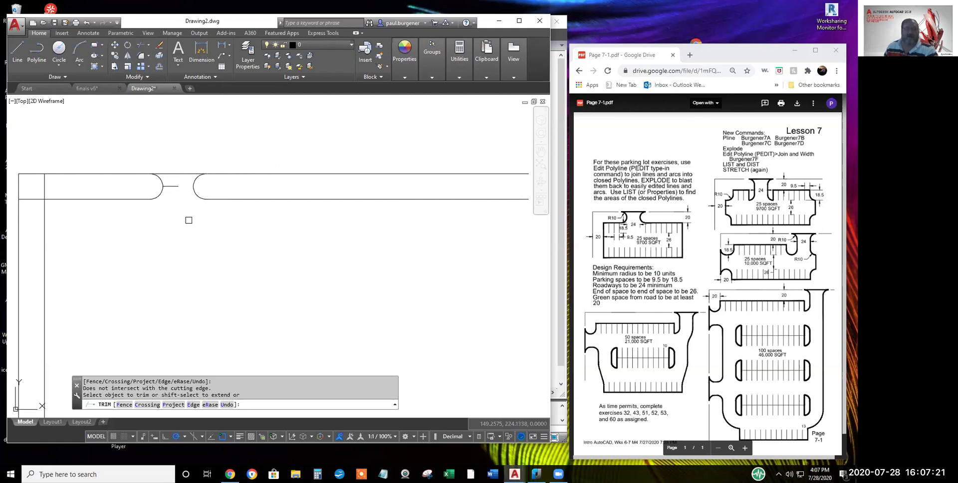
key("Return")
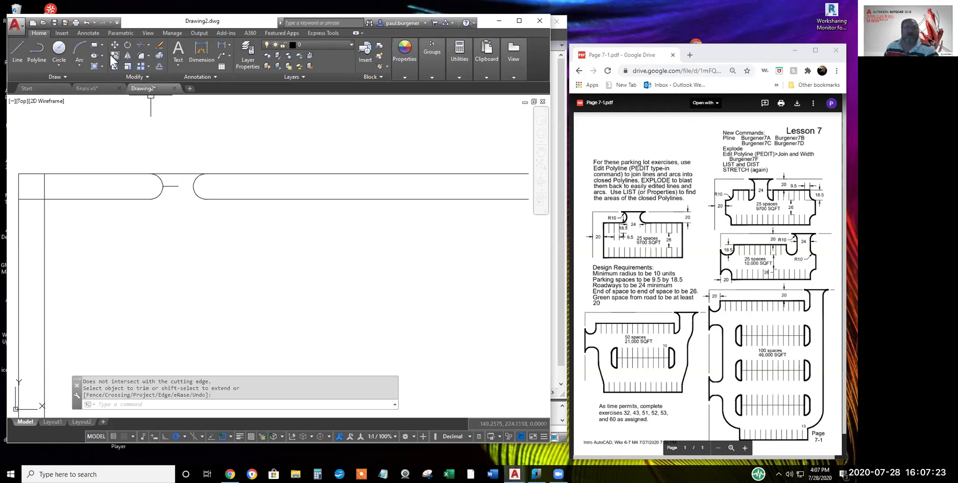
Draw three connected construction lines over the entrance, with their slanted ends crossing the upper road line outside each arc
left_click(17, 48)
left_click(142, 180)
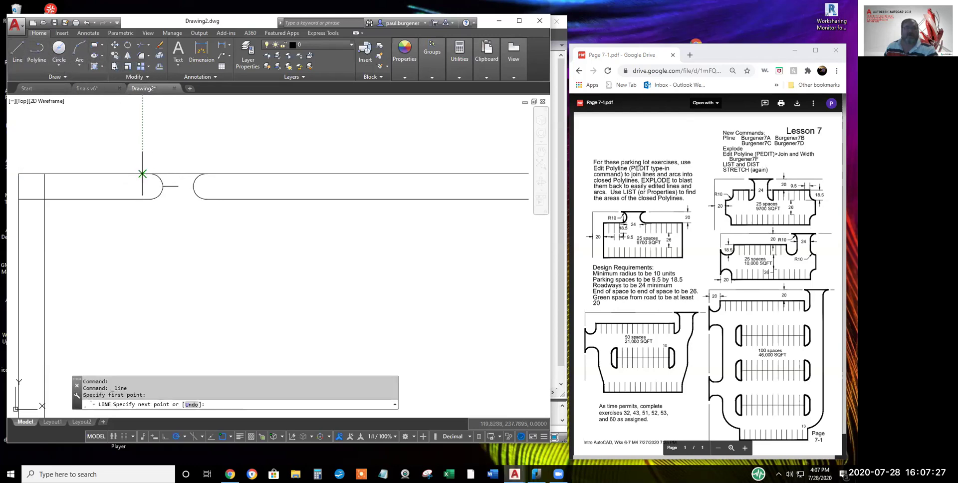
left_click(134, 153)
left_click(205, 153)
left_click(220, 191)
key("Return")
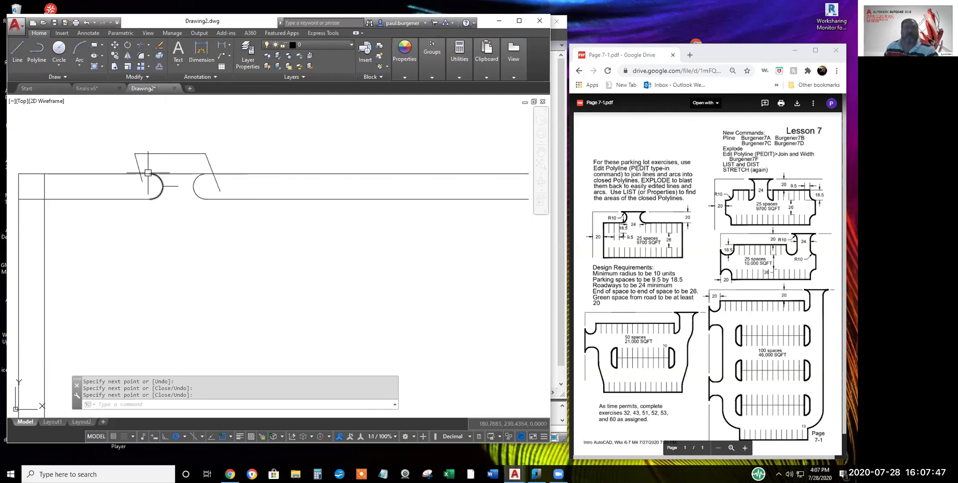
Trim the upper road line between the two slanted construction lines to open the entrance
left_click(139, 44)
key("Return")
scroll(185, 174, "up", 2)
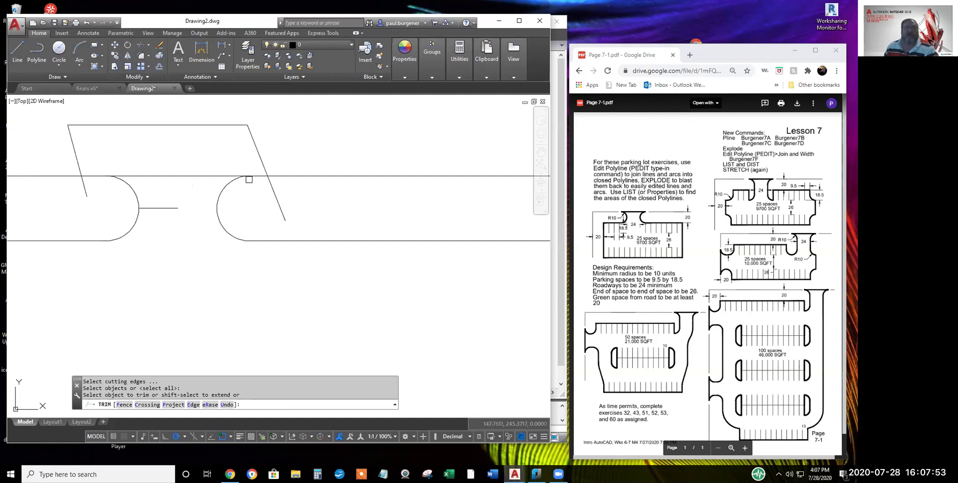
left_click(260, 178)
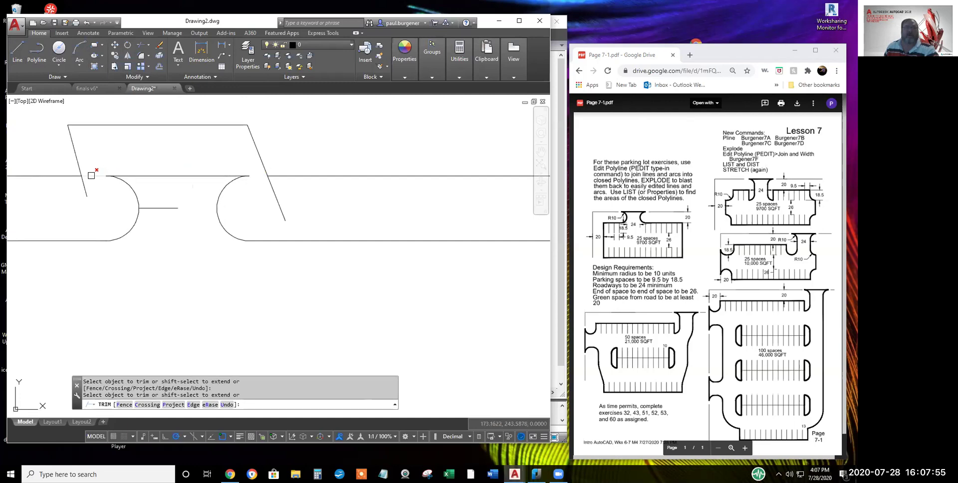
key("Escape")
scroll(217, 234, "down", 2)
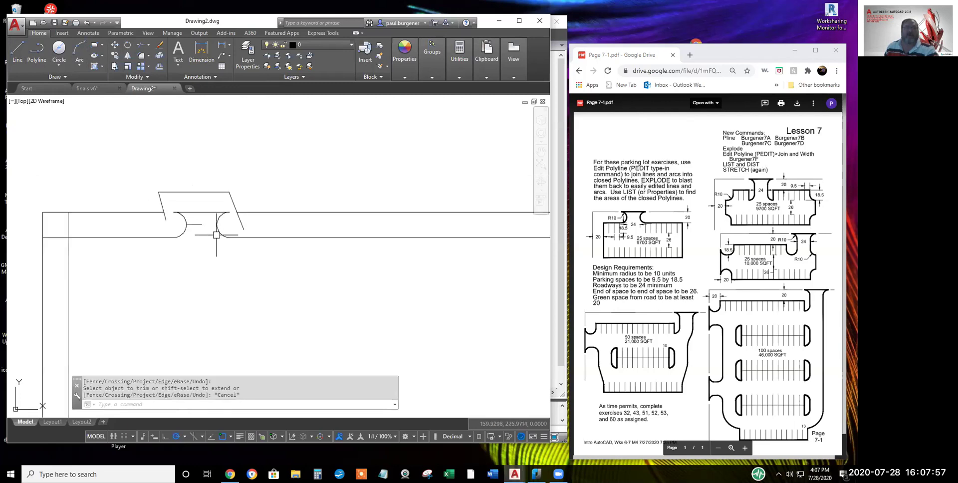
Erase the three construction lines and the 12-unit helper line at the entrance
left_click(165, 46)
left_click(240, 202)
left_click(144, 183)
left_click(195, 225)
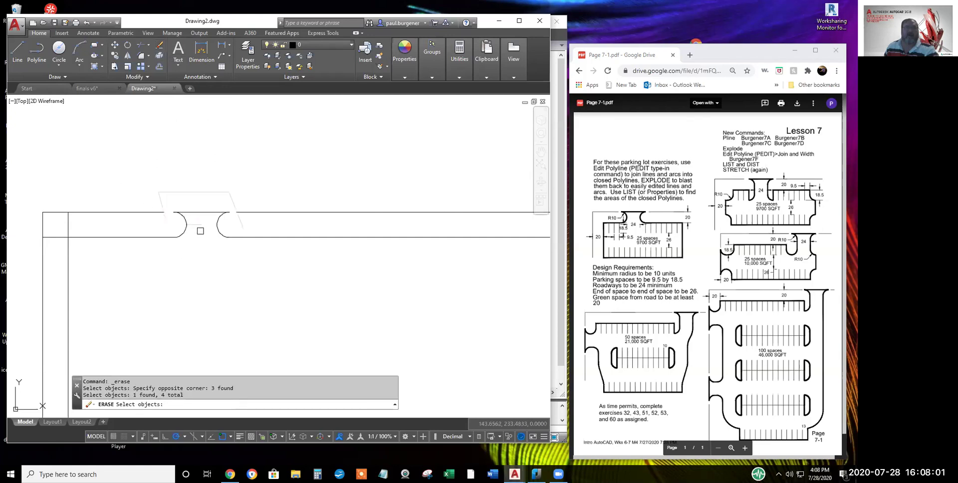
key("Return")
Trim the overlapping ends of the two inner green-space offset lines into a clean corner
middle_click_drag(153, 254, 154, 209)
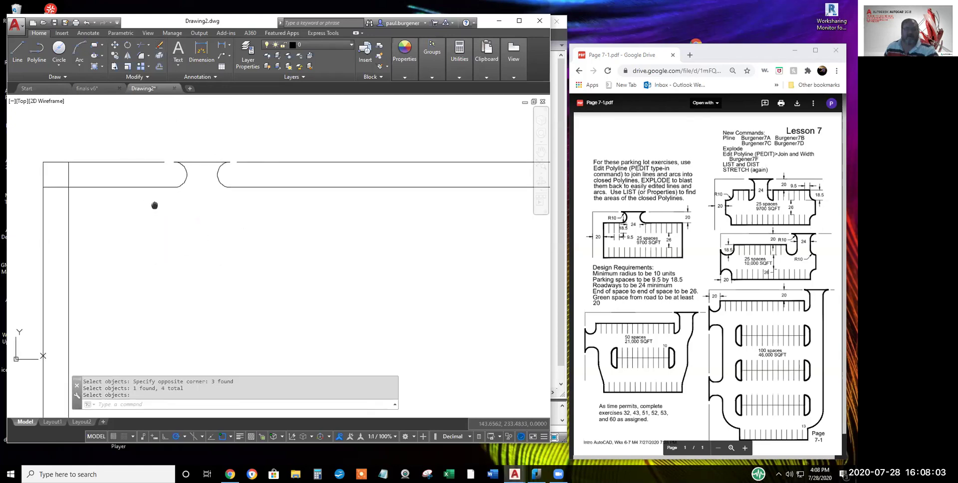
scroll(154, 214, "down", 2)
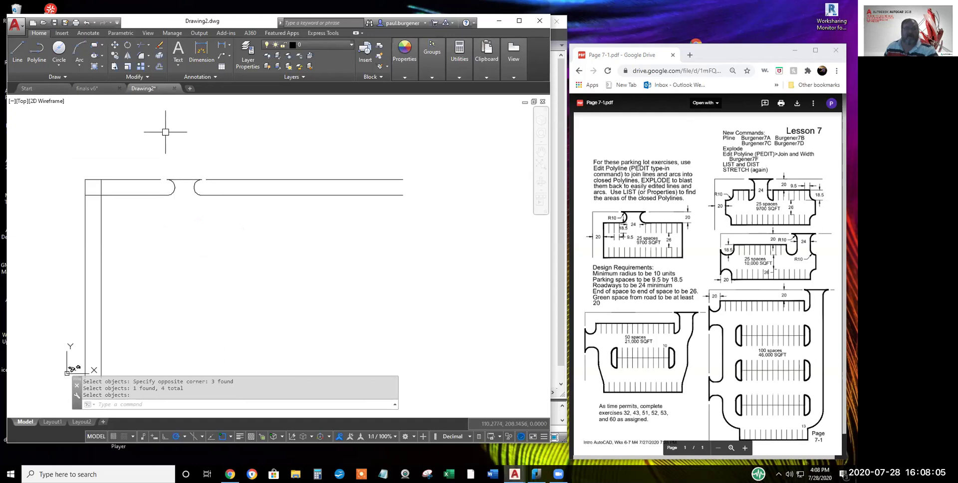
left_click(139, 44)
key("Return")
left_click(102, 187)
left_click(94, 195)
key("Escape")
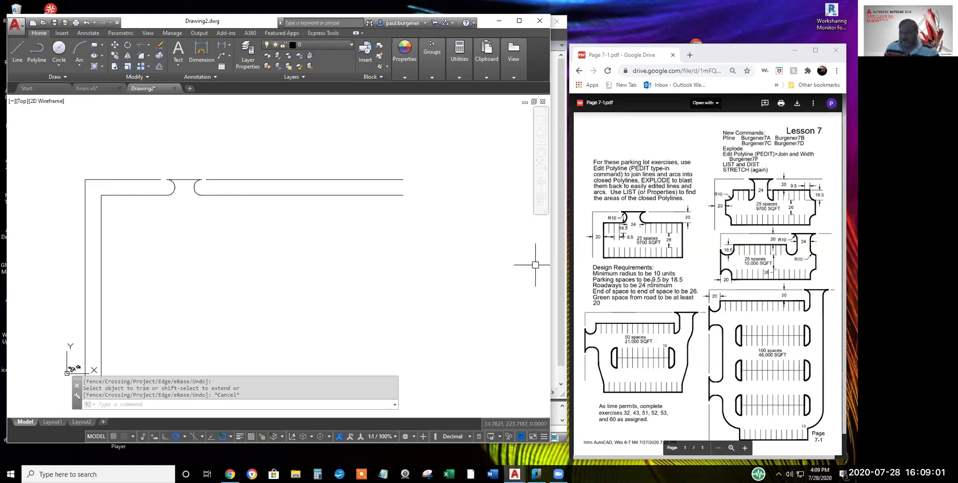
Highlight the 9.5 by 18.5 parking space requirement in the Lesson 7 PDF
double_click(591, 281)
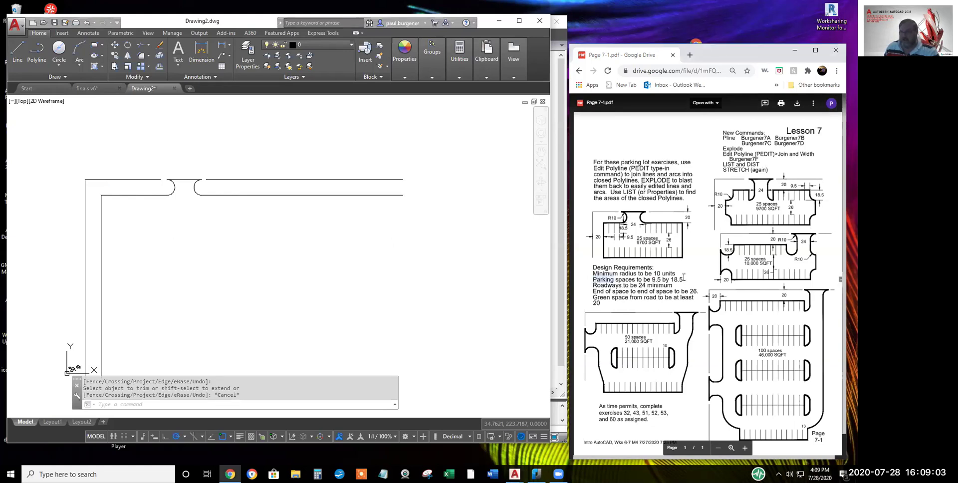
left_click_drag(685, 279, 611, 281)
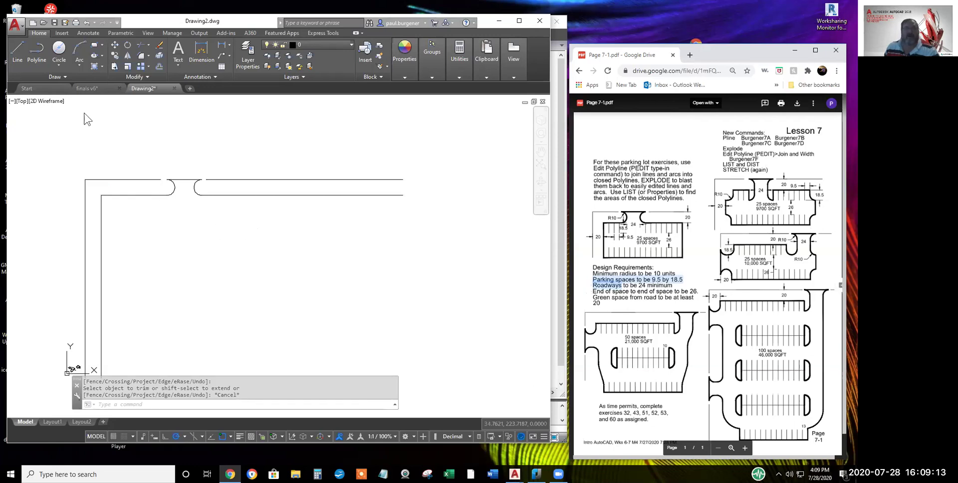
Draw a vertical line 9.5 units down from the lower end of the entrance's right arc, and erase it
left_click(15, 46)
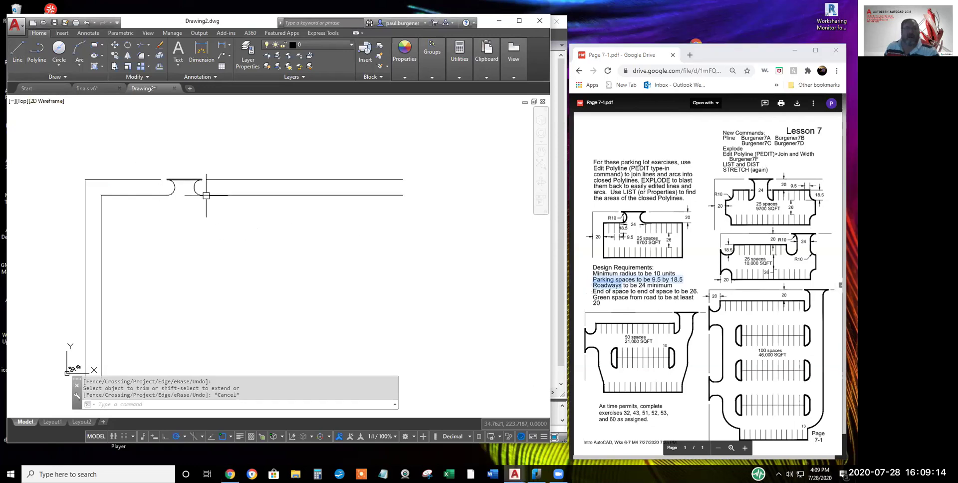
left_click(16, 48)
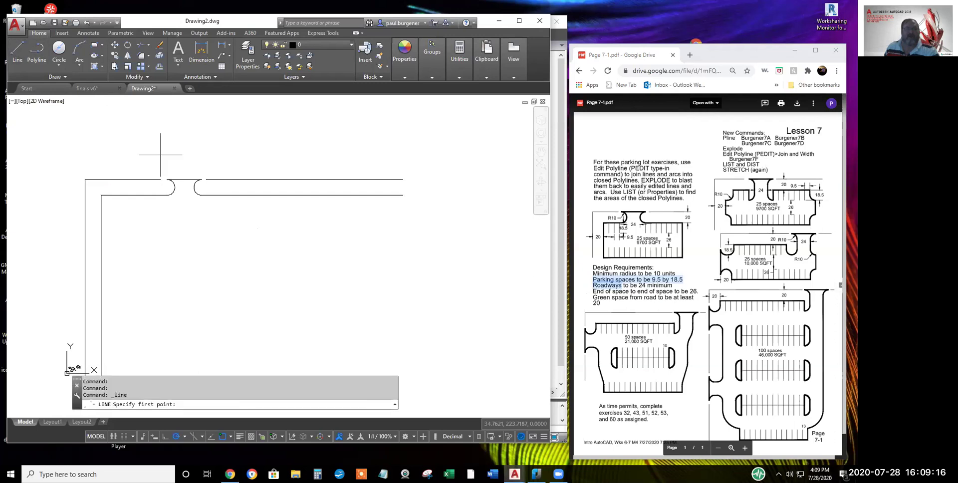
left_click(201, 195)
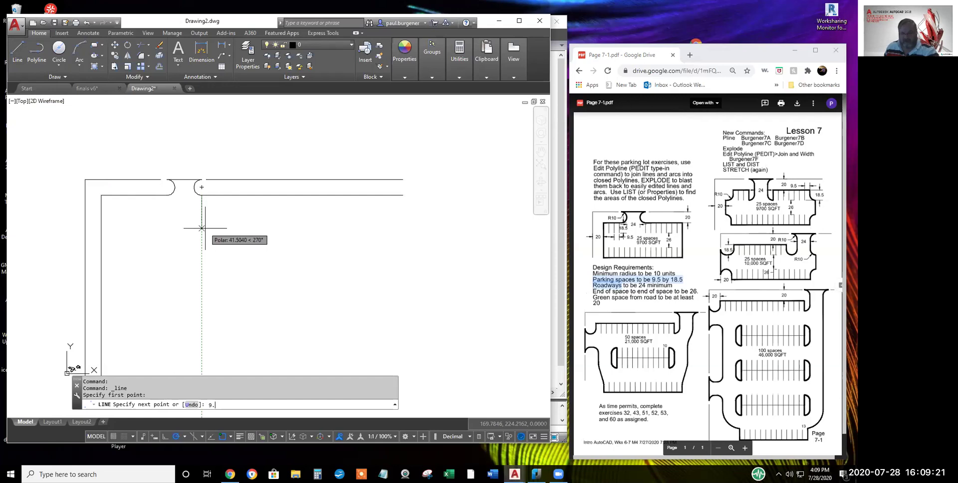
type("9.5")
key("Return")
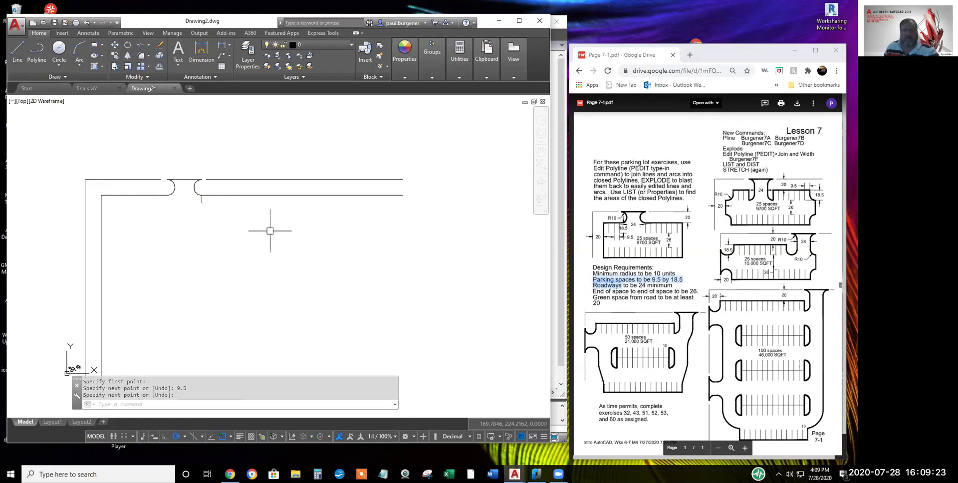
scroll(202, 204, "up", 3)
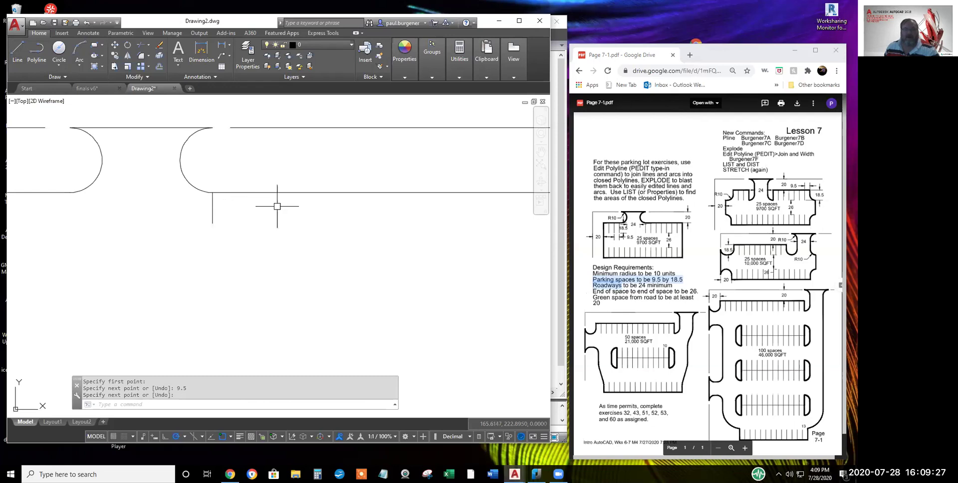
key("Return")
left_click(212, 209)
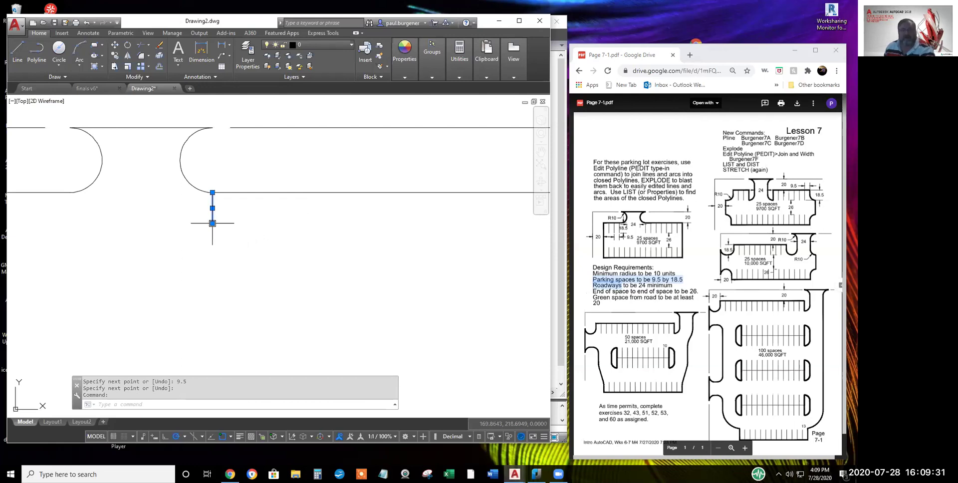
left_click(160, 46)
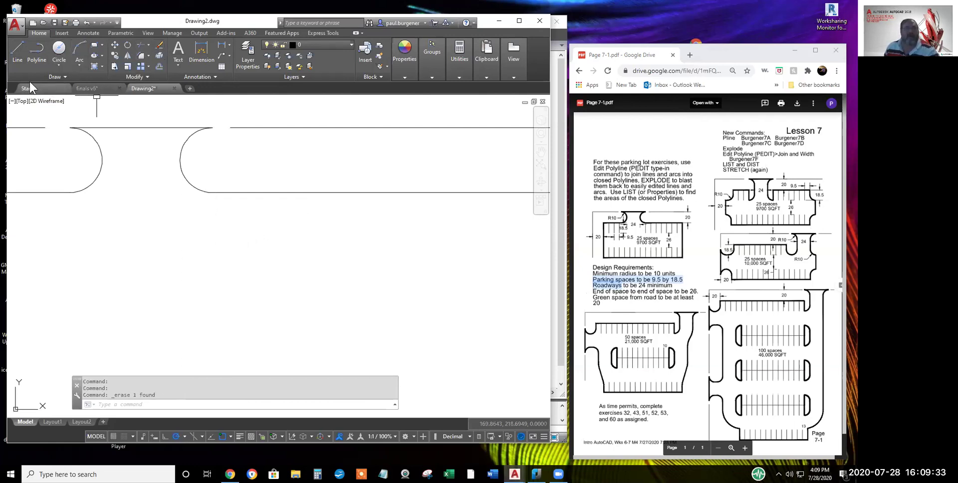
Draw a vertical parking stall line 18.5 units down from the lower end of the entrance's right arc
left_click(17, 49)
left_click(212, 192)
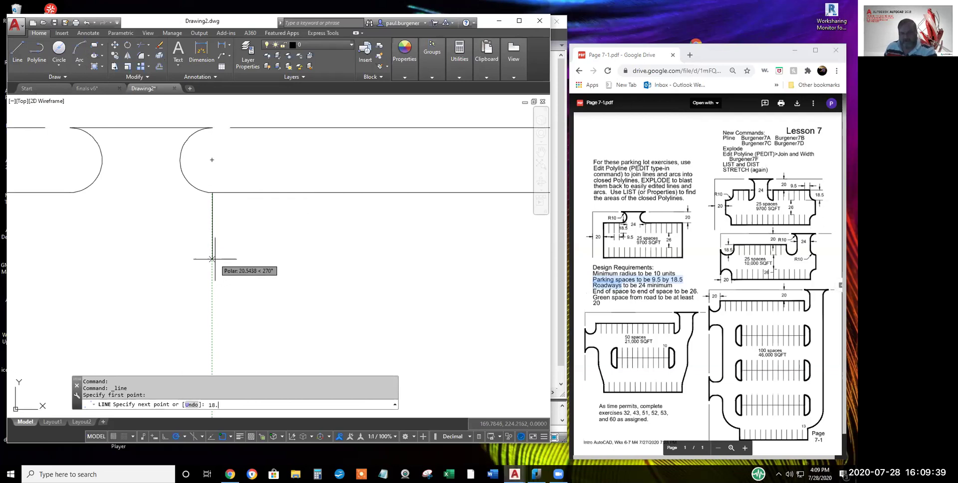
key("Return")
key("Return")
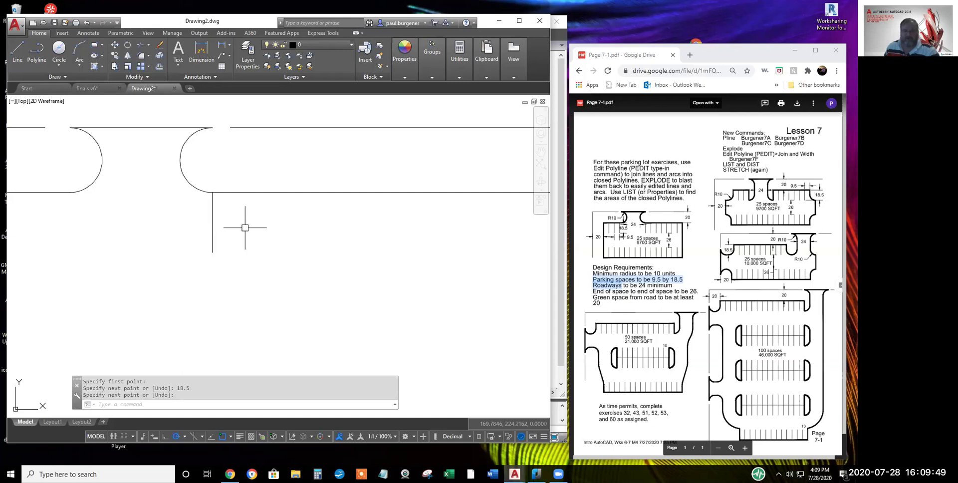
Copy the 18.5-unit stall line 9.5 units horizontally to the right
scroll(248, 239, "down", 4)
middle_click_drag(249, 242, 193, 222)
scroll(193, 221, "up", 2)
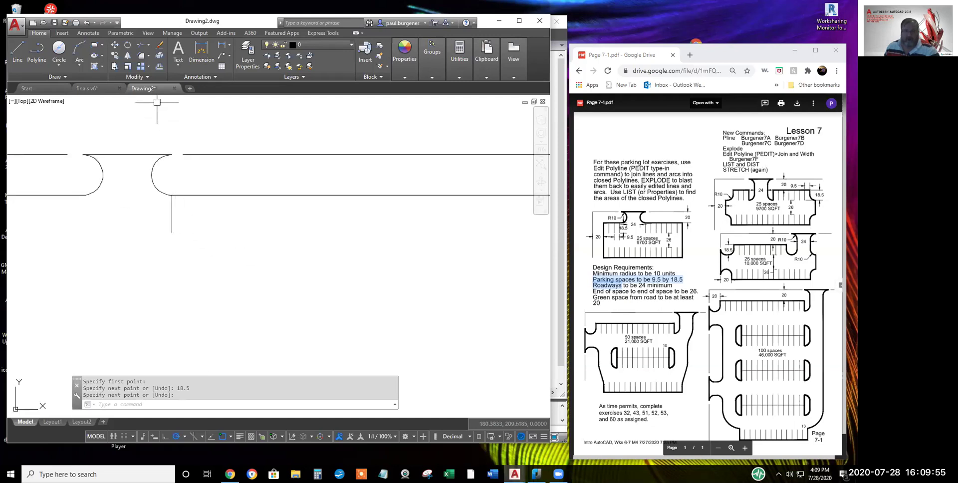
left_click(149, 65)
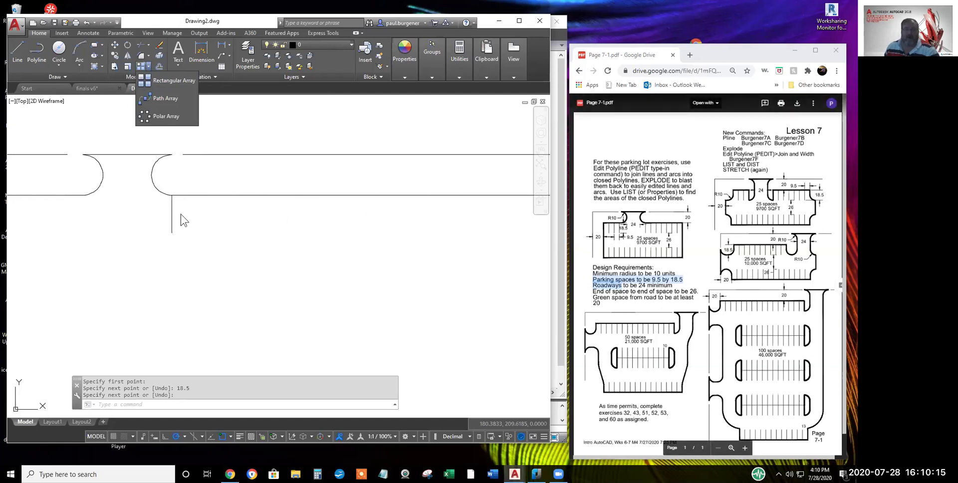
left_click(198, 234)
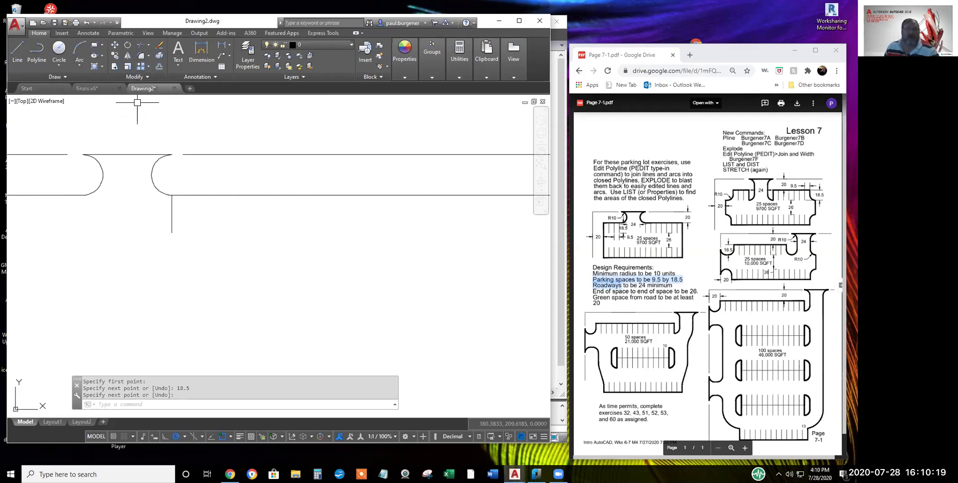
left_click(114, 60)
left_click(172, 213)
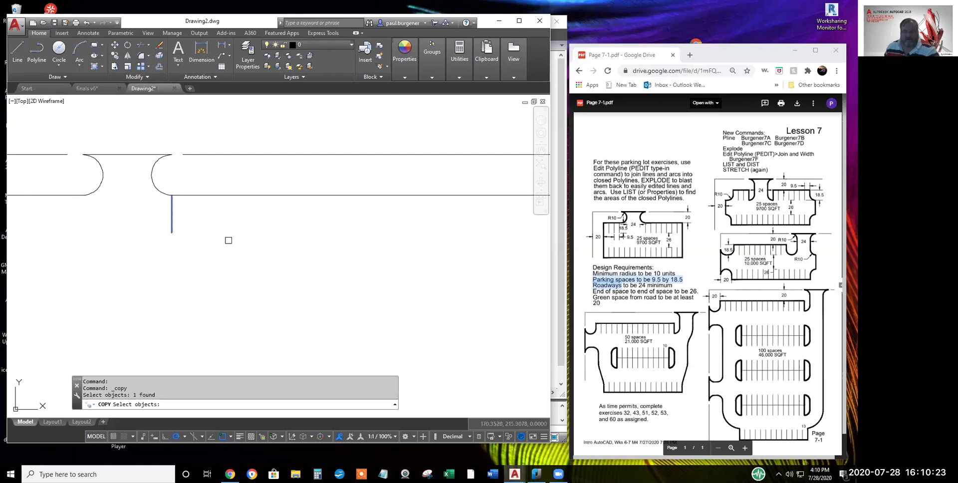
key("Return")
left_click(224, 245)
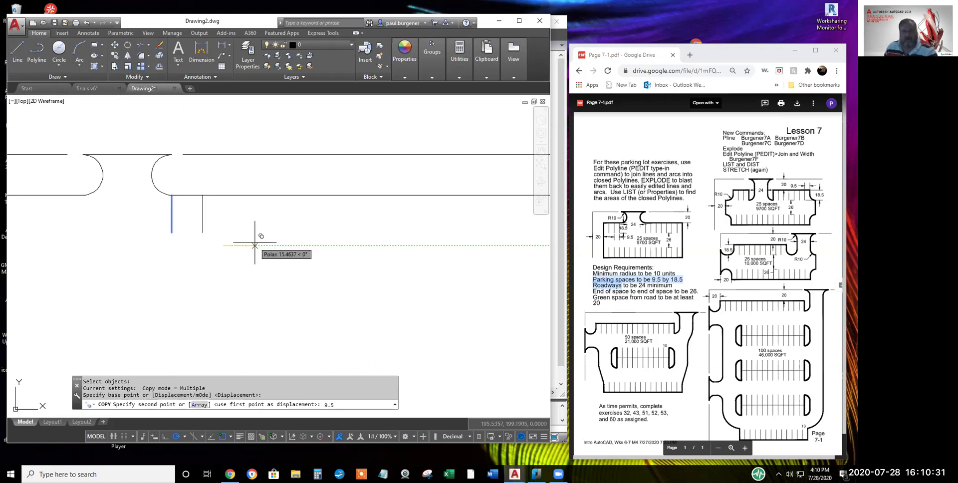
key("Return")
key("Return")
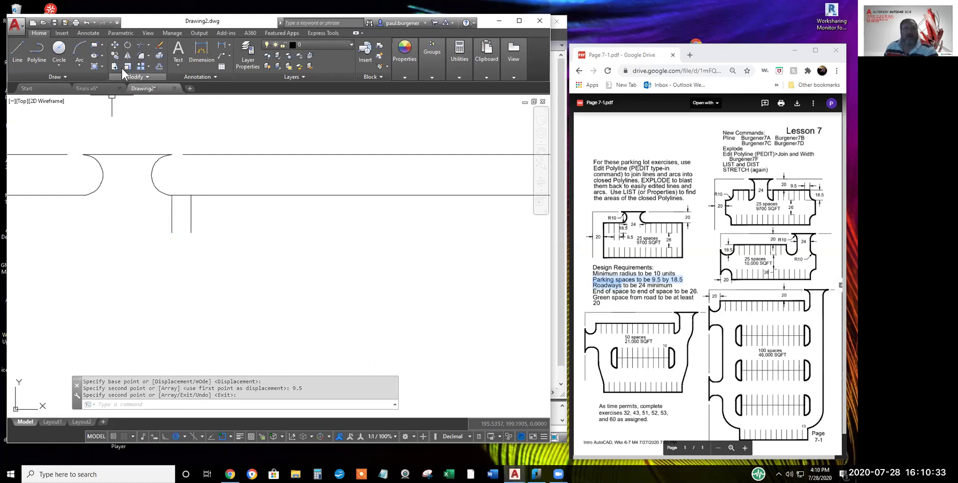
Copy the second stall line six more times to the right at the same spacing, snapping to the upper stall line ends
left_click(115, 55)
left_click(191, 229)
key("Return")
left_click(172, 195)
left_click(191, 196)
left_click(210, 195)
left_click(229, 196)
left_click(248, 196)
left_click(268, 195)
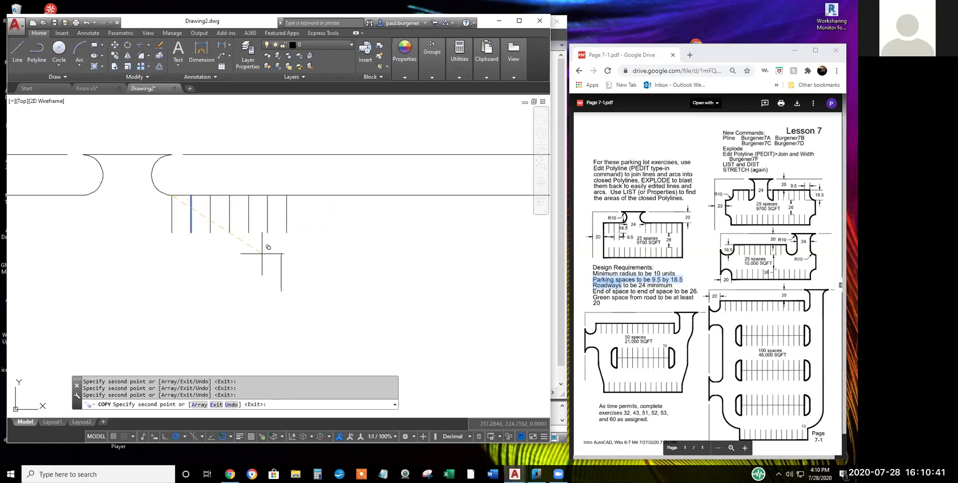
left_click(286, 195)
key("Return")
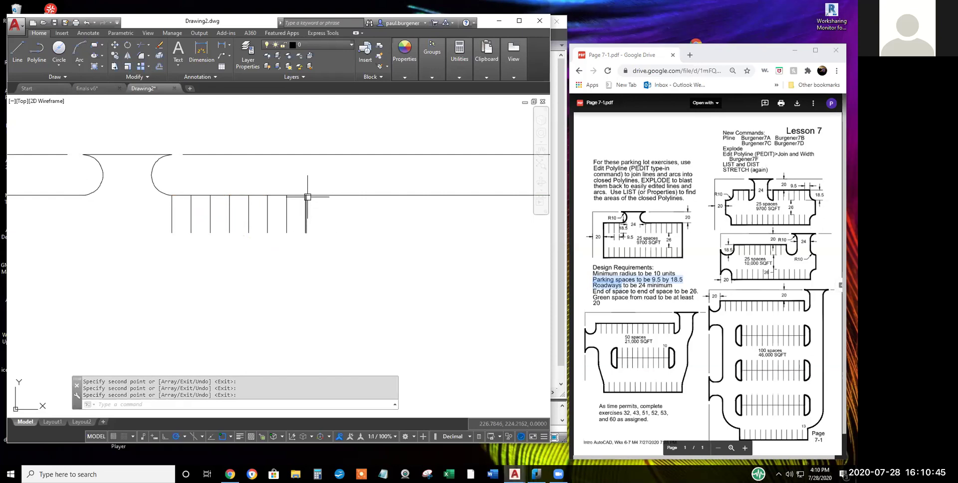
Draw a vertical line 12 units down from the lower end of the fourth stall line
scroll(340, 230, "down", 2)
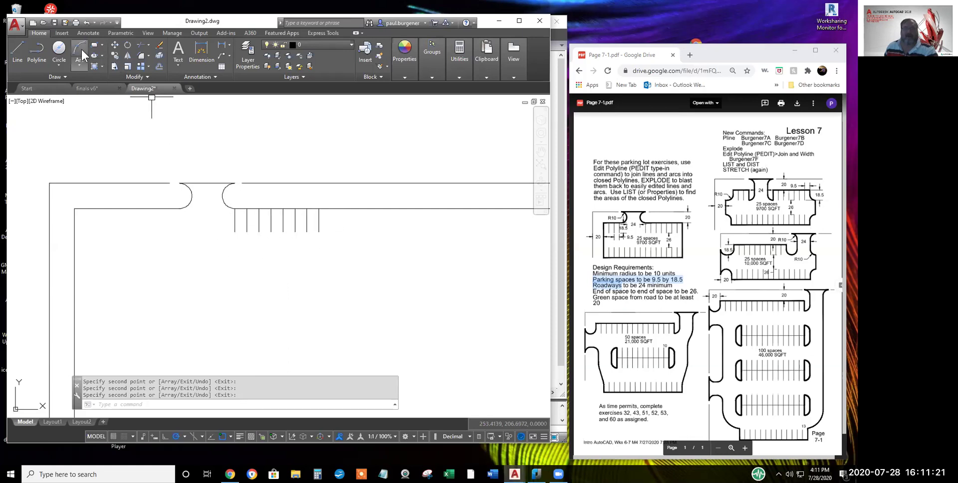
left_click(21, 49)
left_click(271, 232)
type("12")
key("Return")
key("Return")
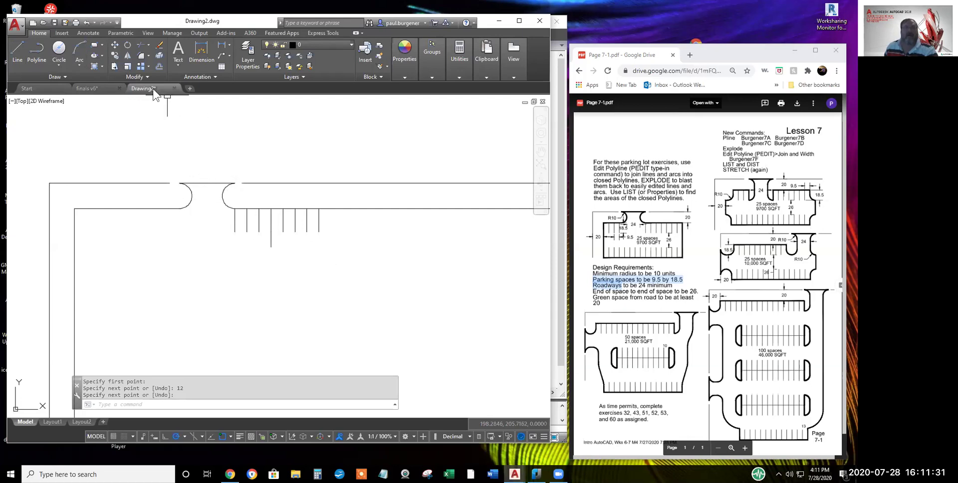
left_click(128, 56)
left_click(324, 223)
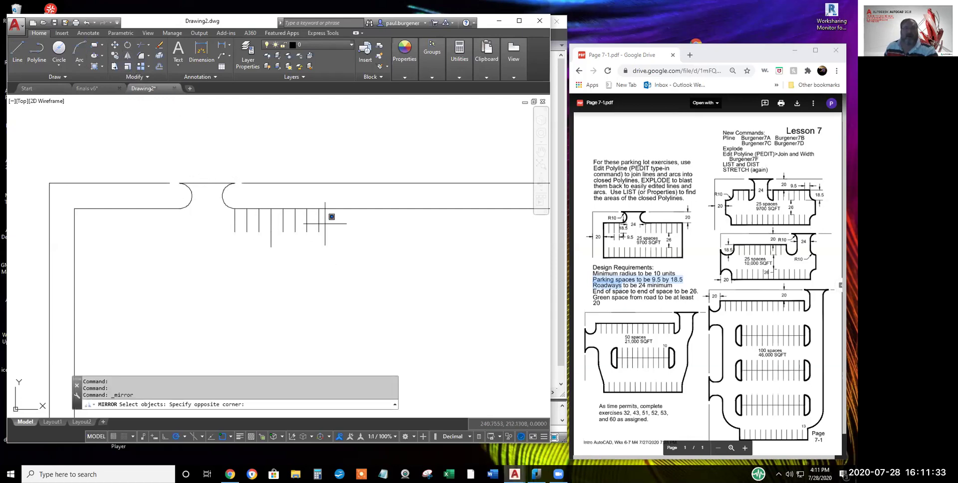
left_click(234, 215)
key("Return")
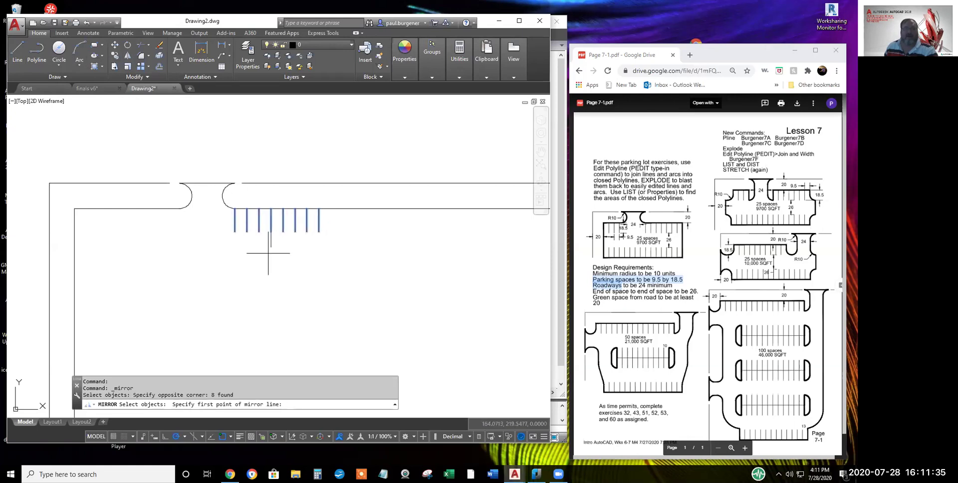
left_click(271, 246)
left_click(261, 247)
key("Escape")
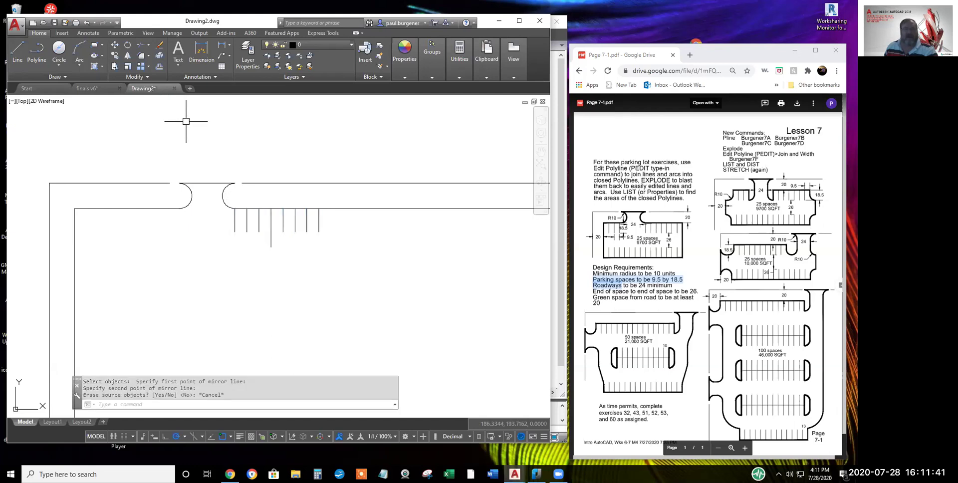
Mirror the eight stall lines about a horizontal axis through the 12-unit line's lower end, keeping the originals, and erase the 12-unit line
left_click(128, 56)
left_click(327, 221)
left_click(242, 208)
left_click(233, 220)
key("Return")
left_click(271, 246)
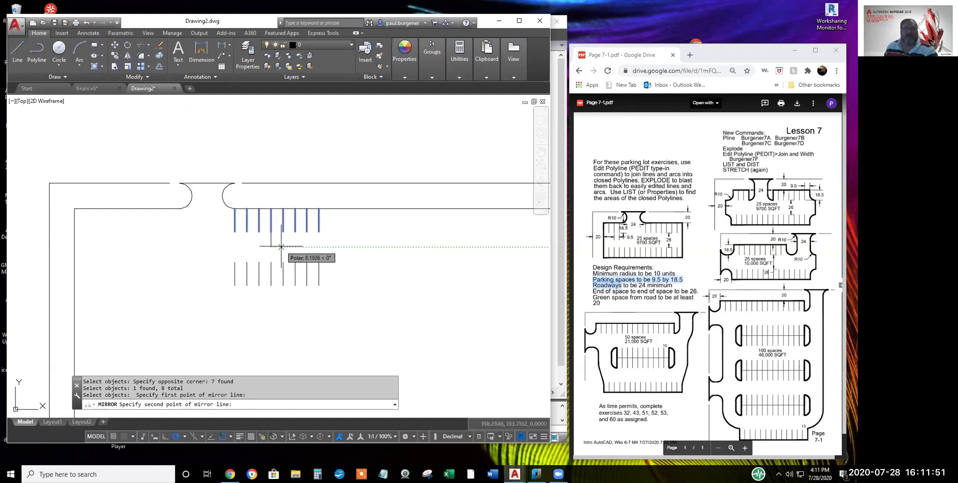
left_click(281, 247)
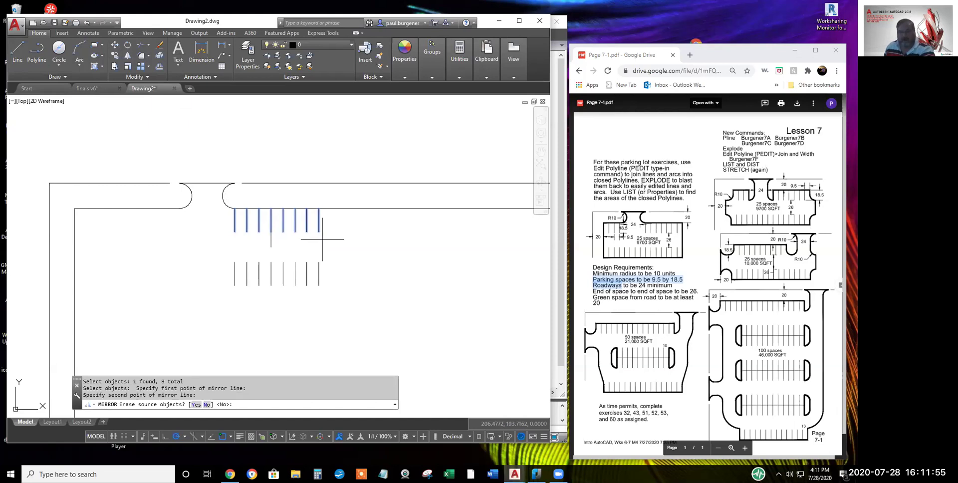
key("Return")
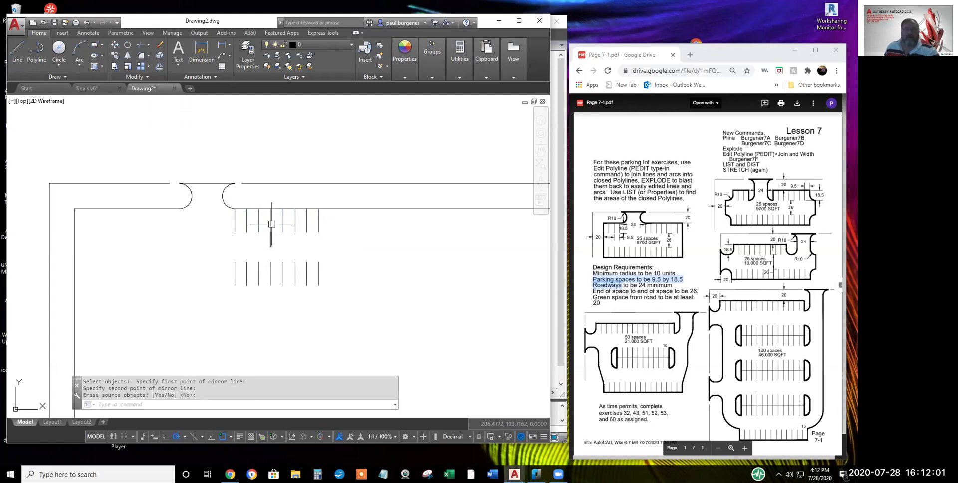
left_click(160, 52)
left_click(271, 241)
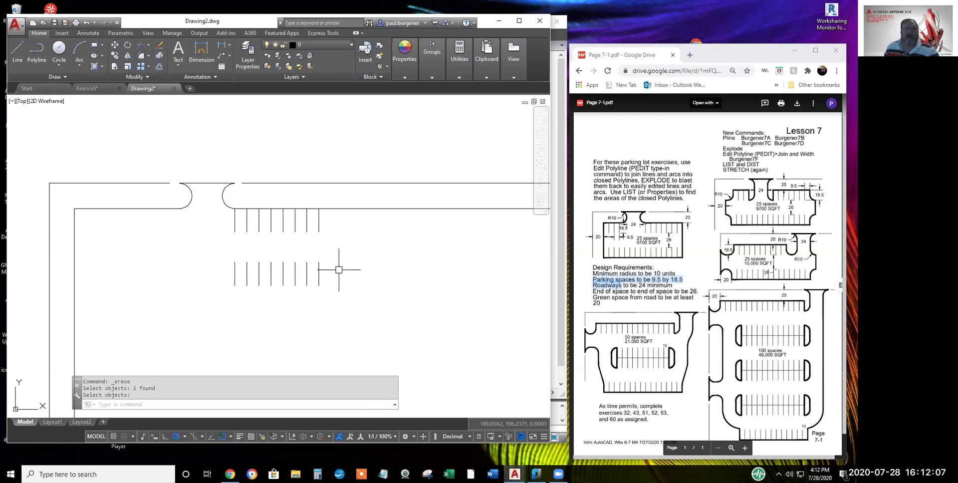
Copy the lower row of eight stall lines twice to the left, placing each copy's last line on the preceding group's first line
left_click(115, 55)
left_click(345, 305)
left_click(210, 238)
key("Return")
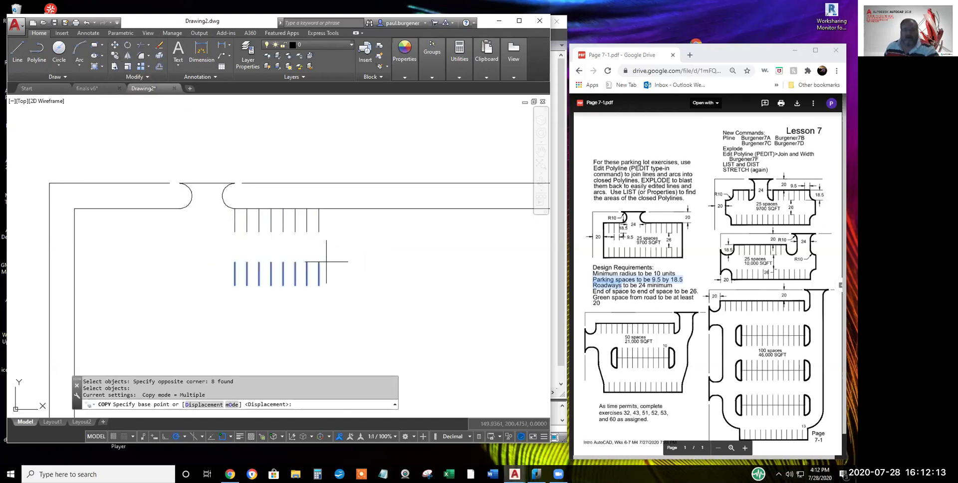
left_click(319, 262)
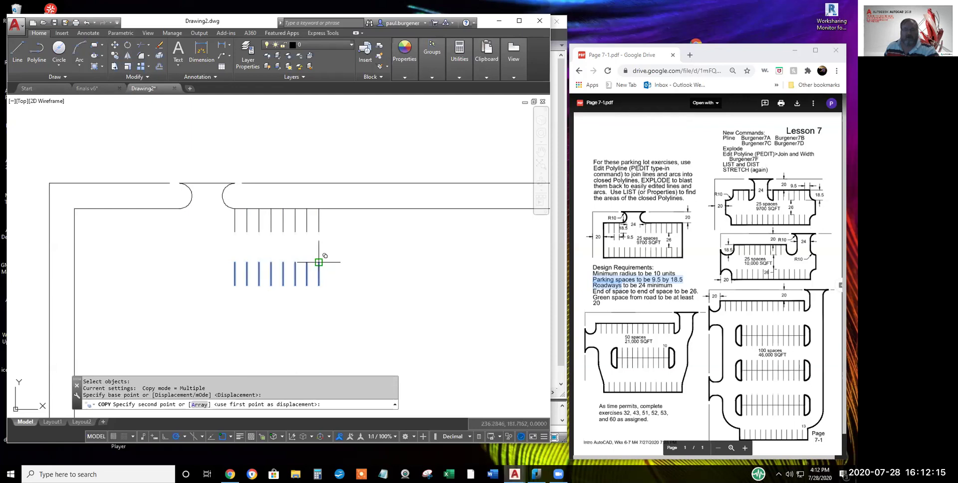
left_click(235, 262)
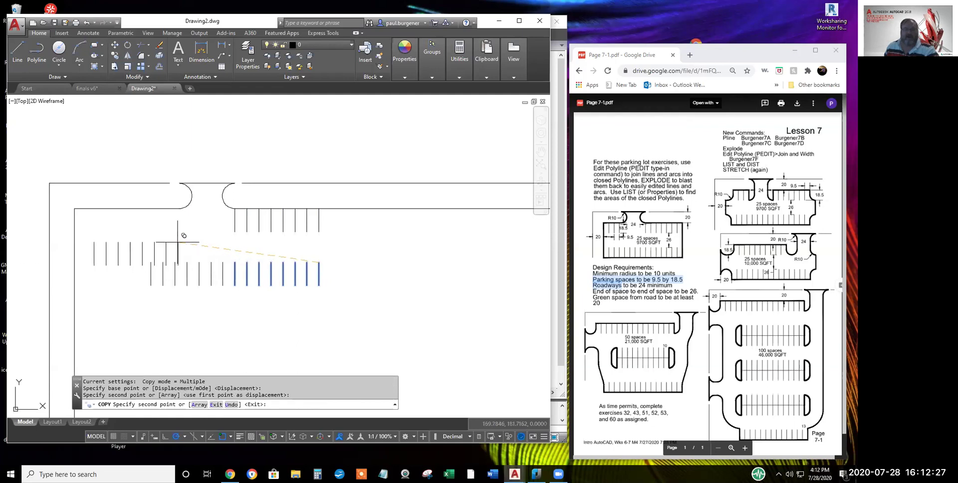
left_click(151, 261)
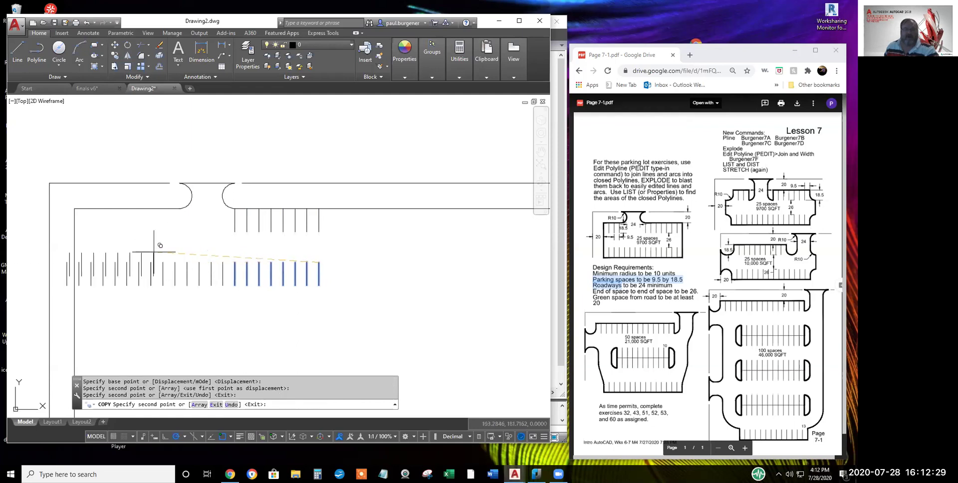
key("Return")
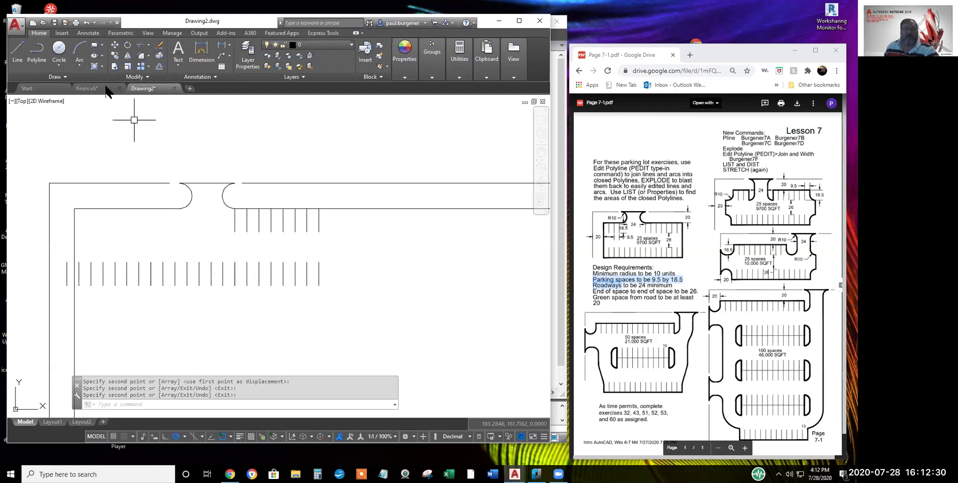
Erase the duplicate stall lines at the two places where the copied groups overlap in the lower row
left_click(160, 46)
left_click(152, 273)
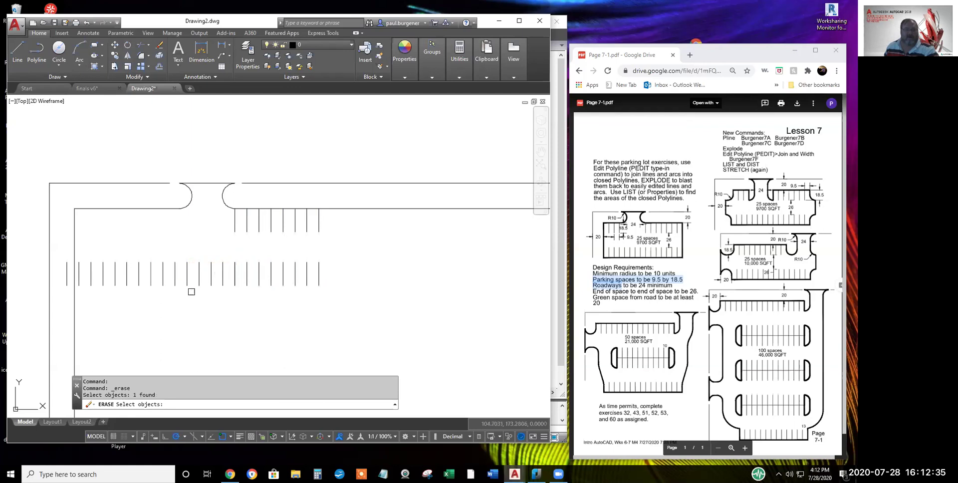
scroll(229, 287, "up", 4)
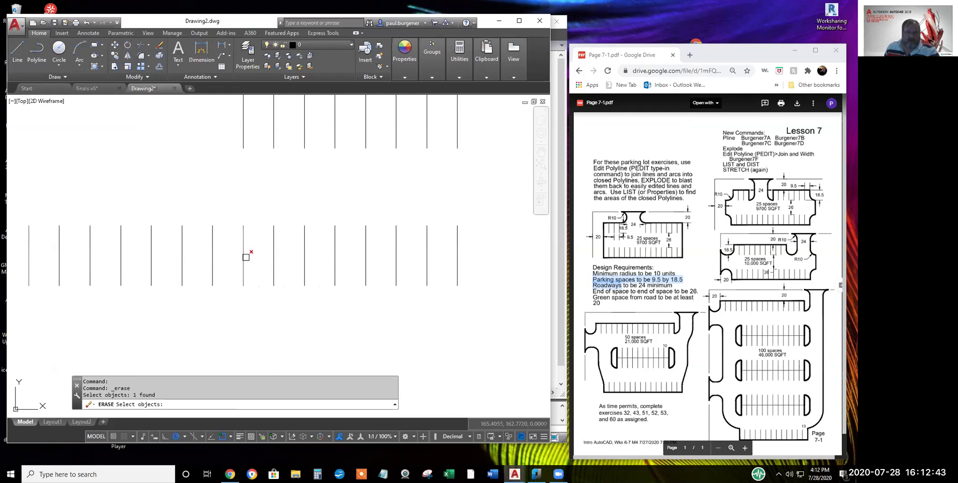
left_click(243, 256)
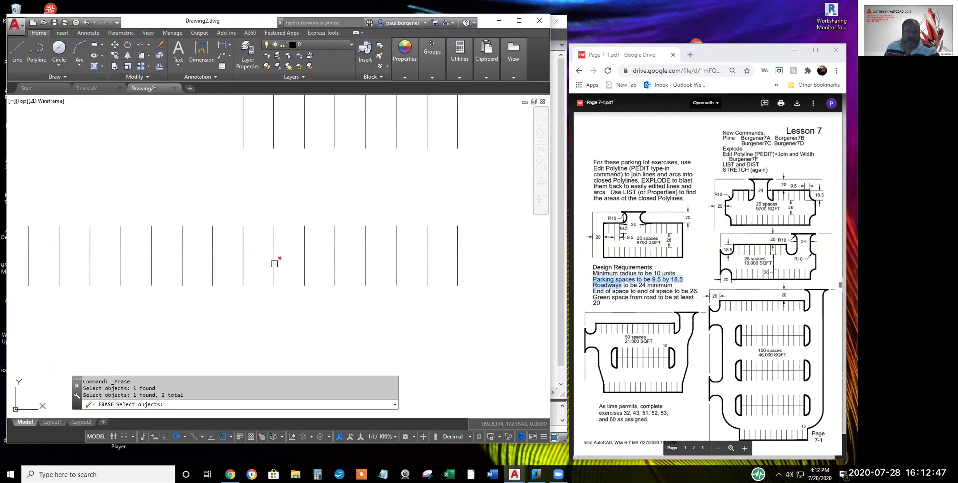
scroll(250, 318, "down", 4)
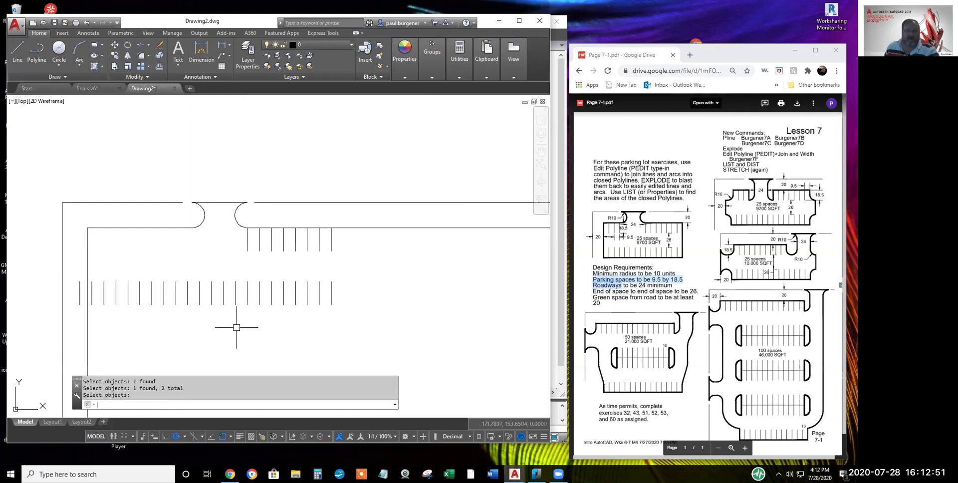
key("Return")
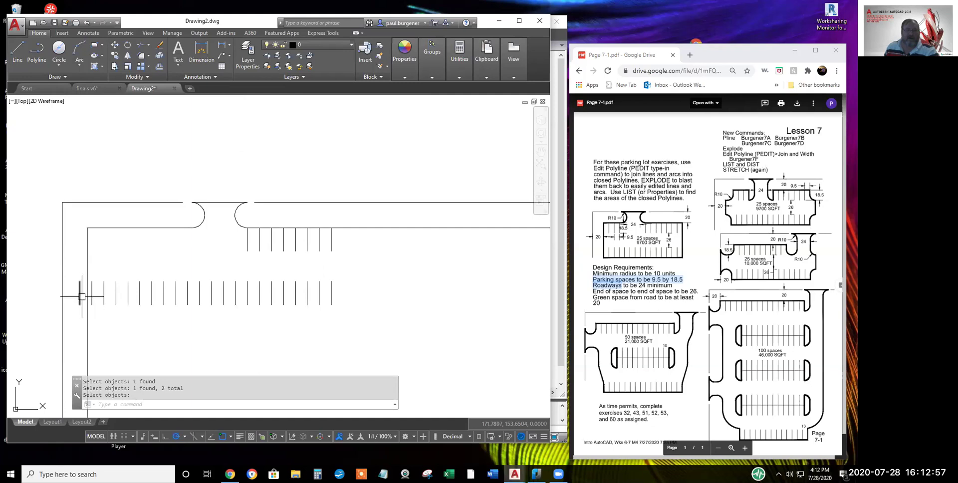
Stretch the entrance and both stall rows horizontally so the lower row's second line from the left lands on the inner left boundary
scroll(86, 295, "up", 4)
scroll(93, 281, "down", 2)
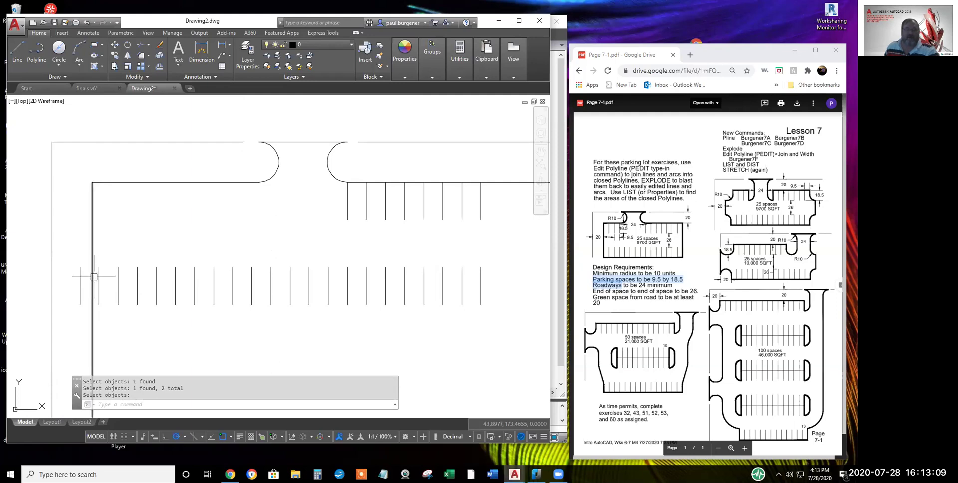
left_click(114, 67)
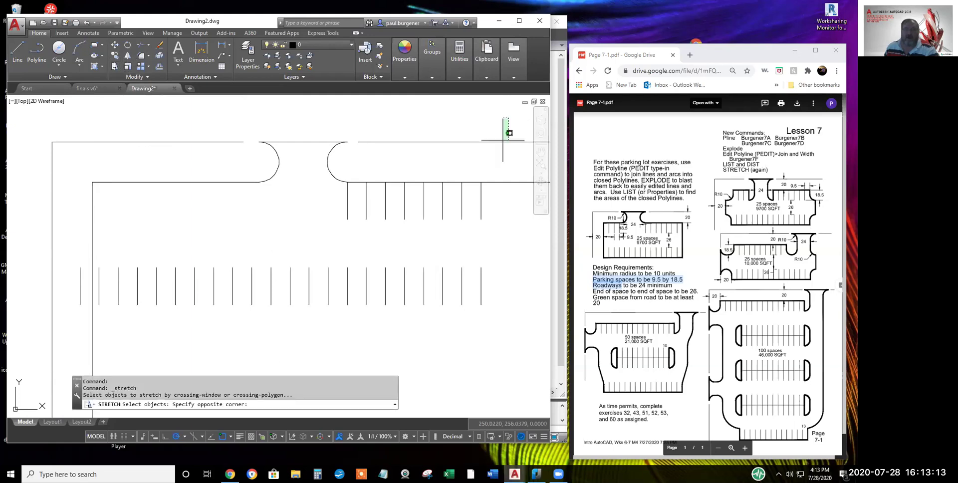
left_click(509, 118)
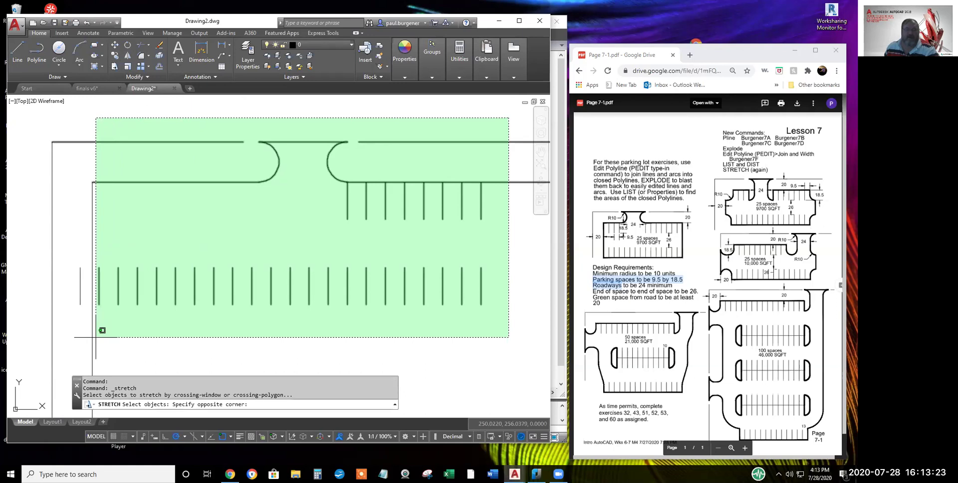
left_click(96, 337)
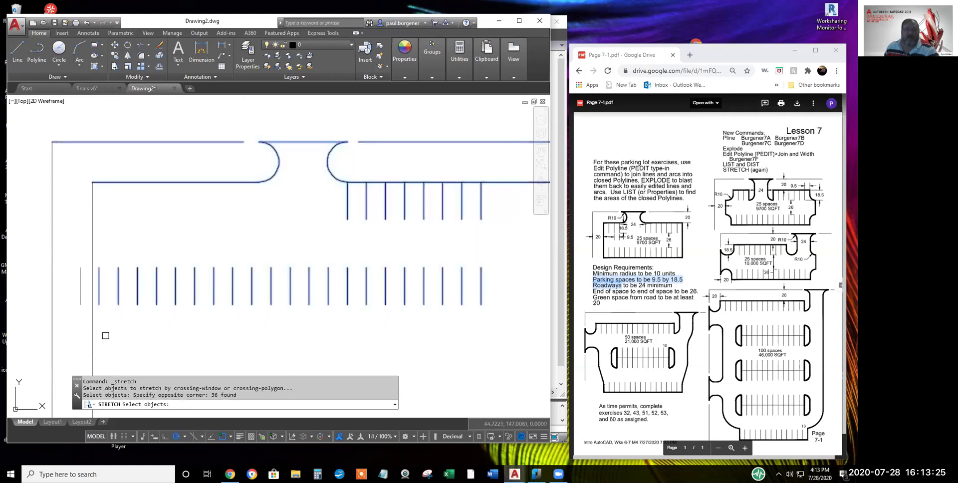
key("Return")
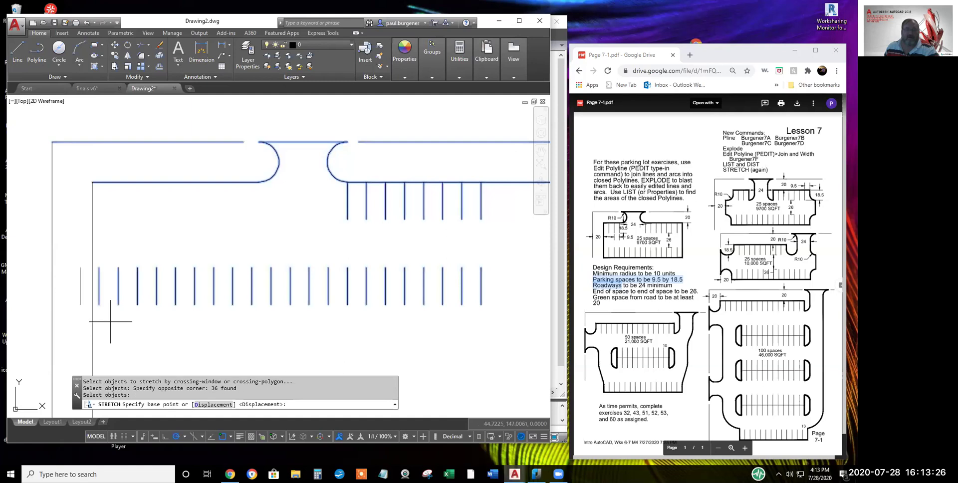
left_click(98, 267)
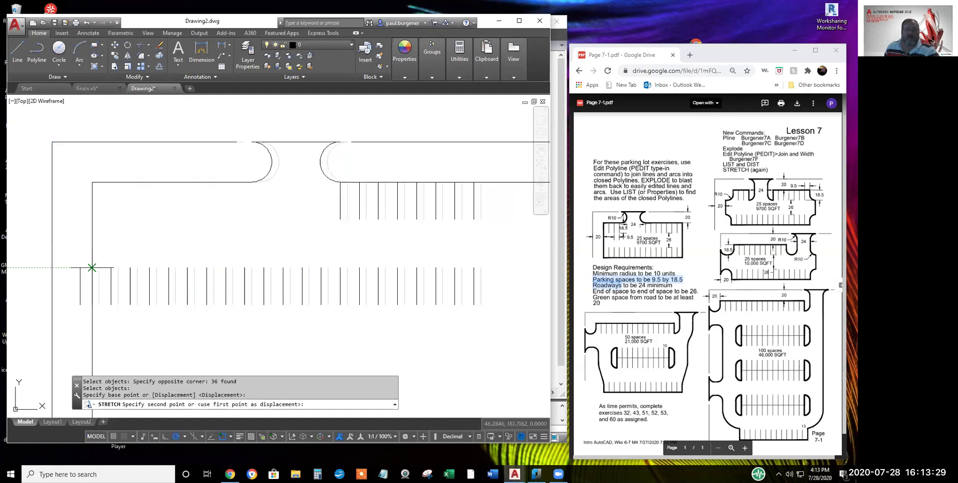
left_click(92, 267)
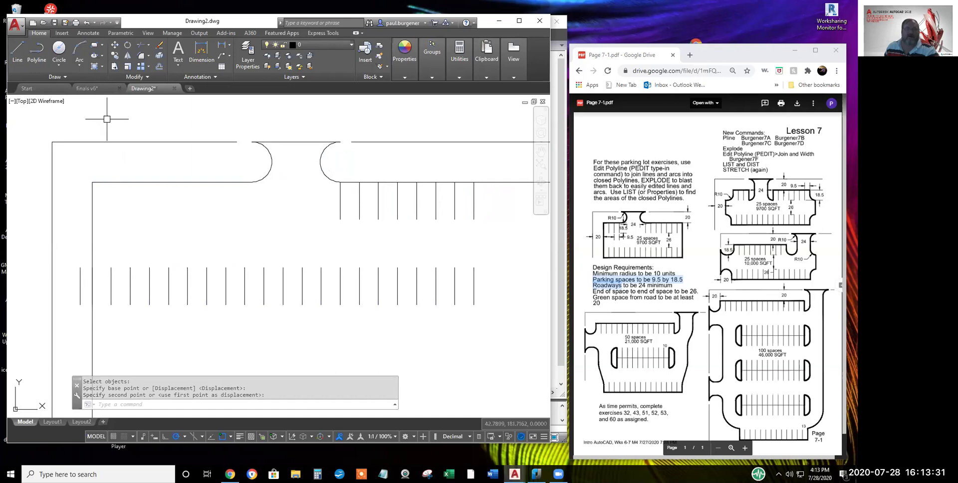
Erase the lower-row stall line lying on the inner left boundary, leaving the boundary line in place
left_click(158, 43)
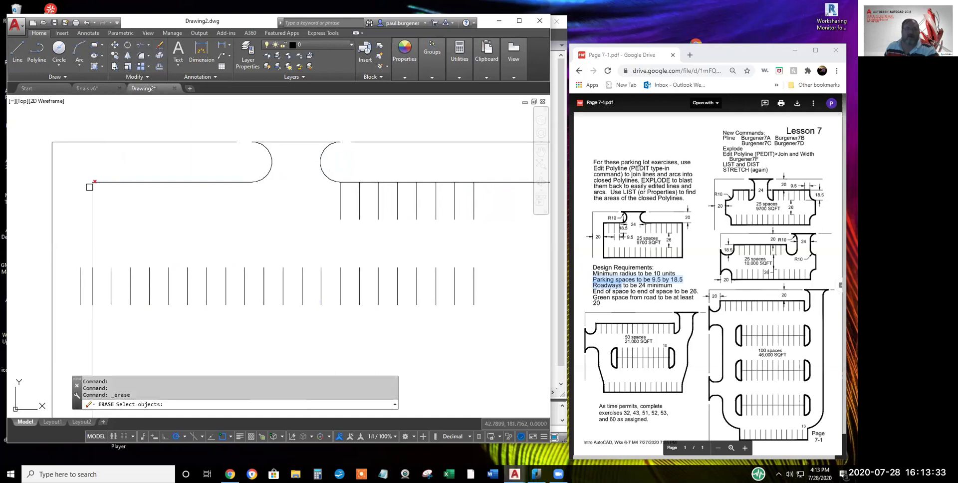
left_click(86, 232)
left_click(101, 342)
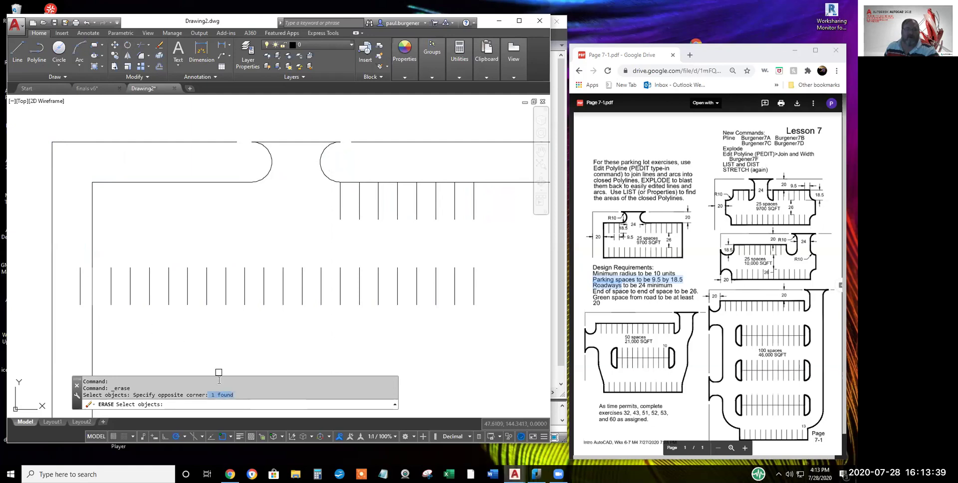
key("Return")
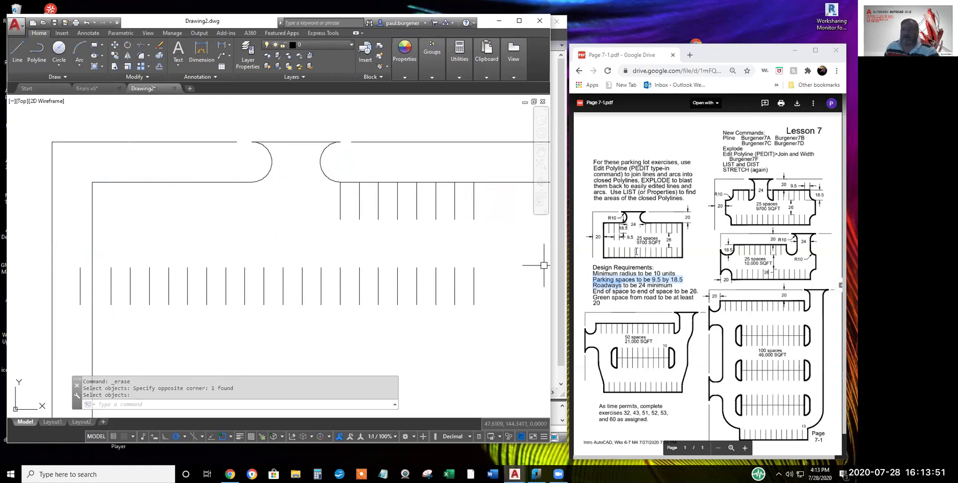
left_click(128, 55)
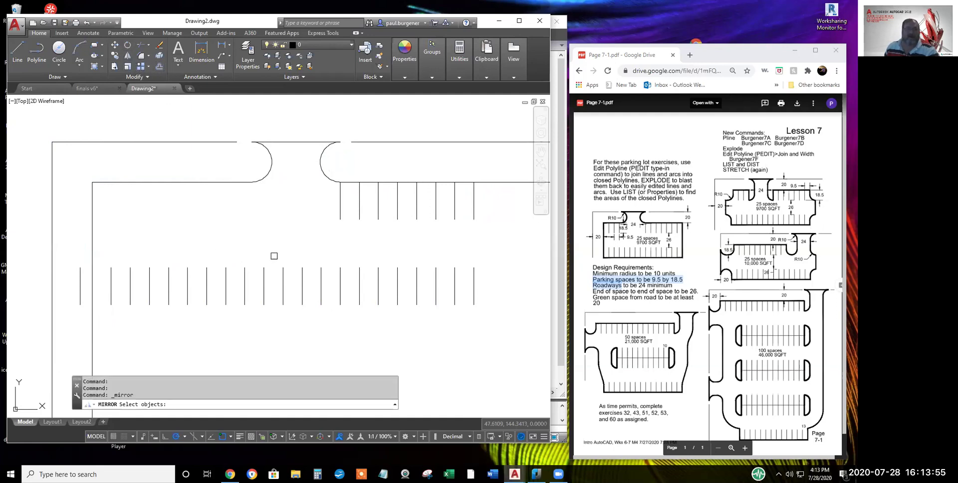
left_click(251, 261)
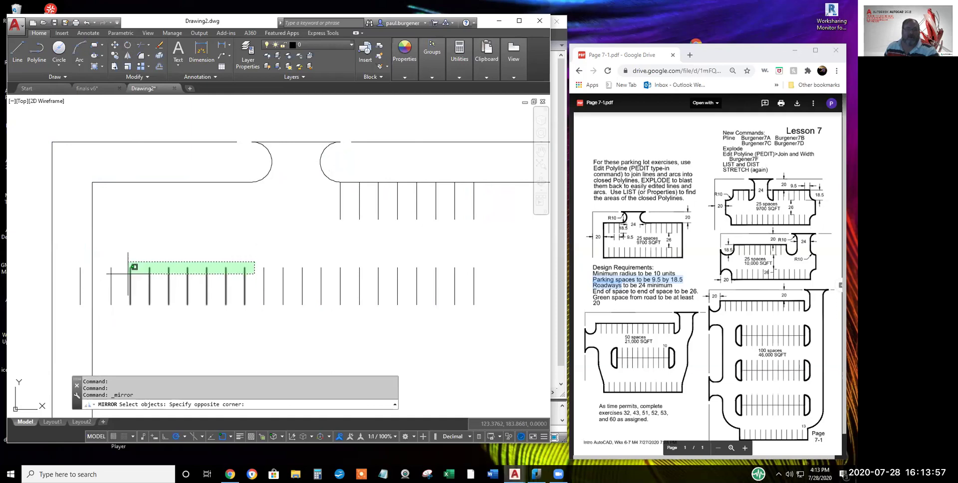
left_click(103, 273)
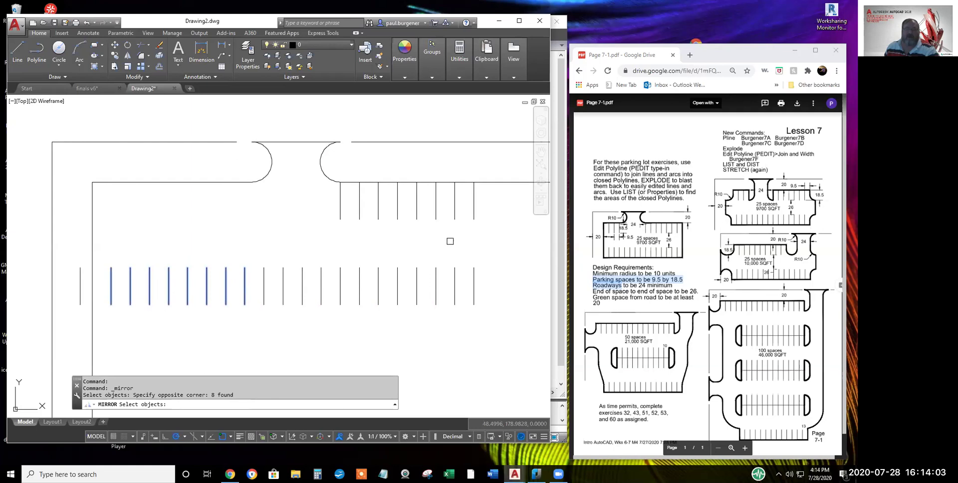
key("Escape")
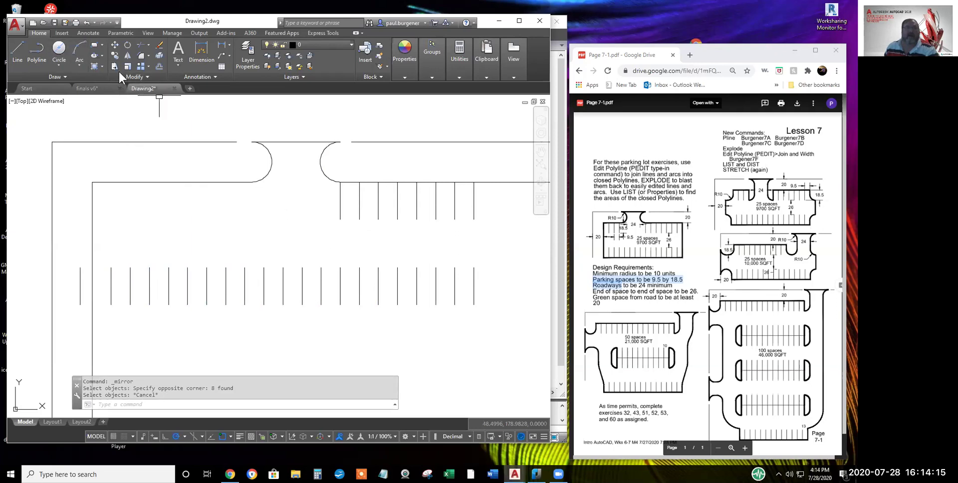
Mirror the lower row's eight stall lines left of the entrance into the upper row about a horizontal line midway between the rows, keeping the originals
left_click(128, 53)
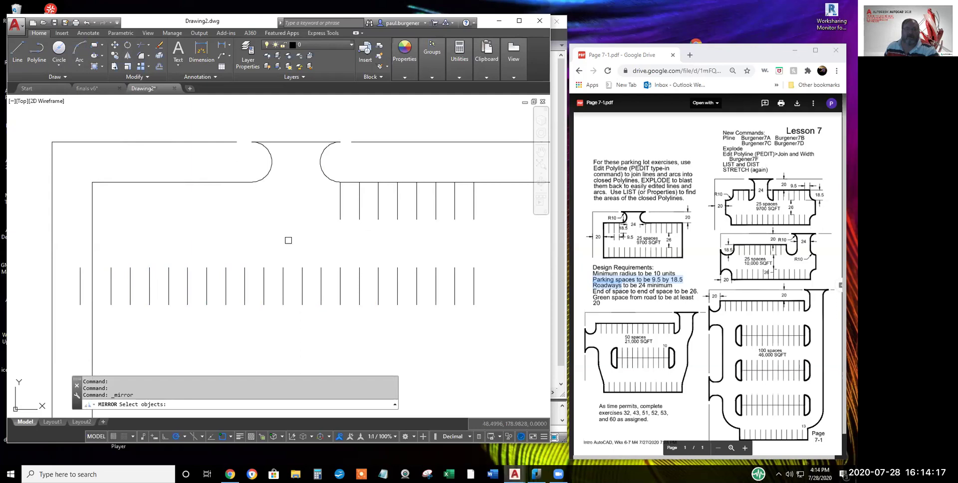
left_click_drag(261, 243, 237, 263)
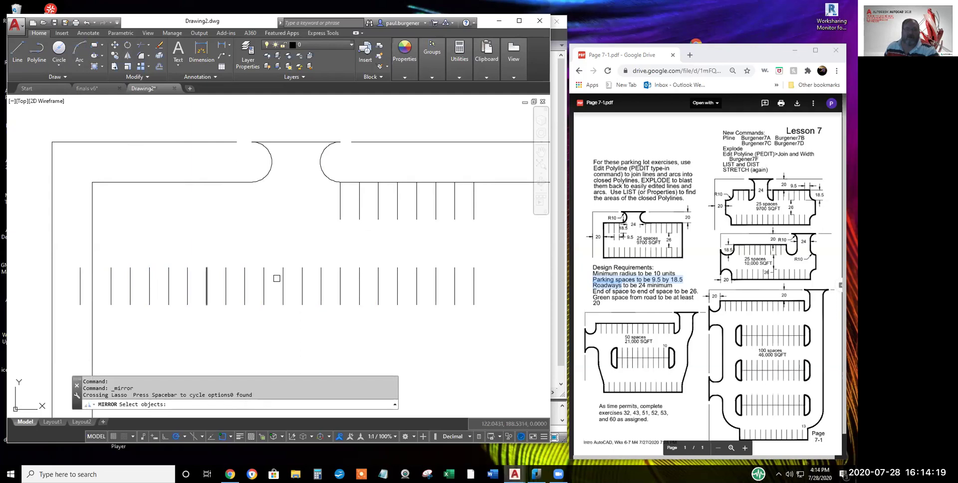
left_click(253, 279)
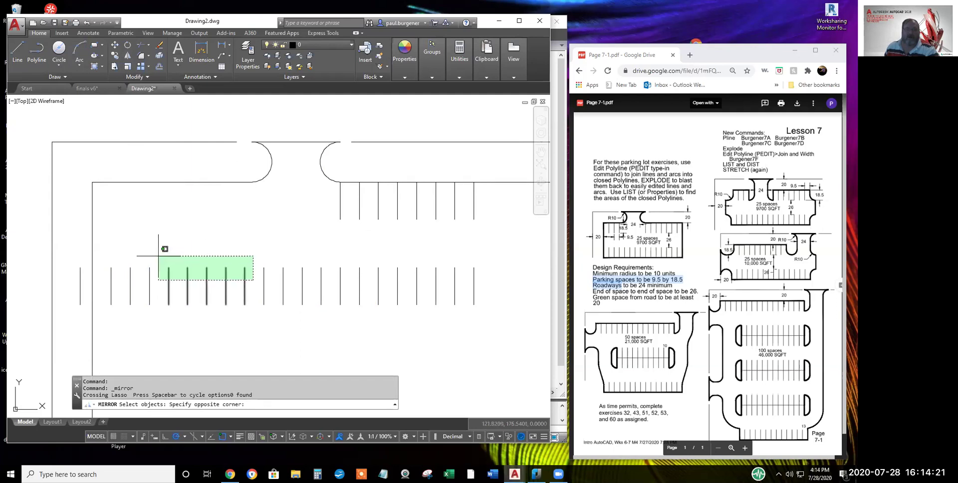
left_click(107, 242)
key("Return")
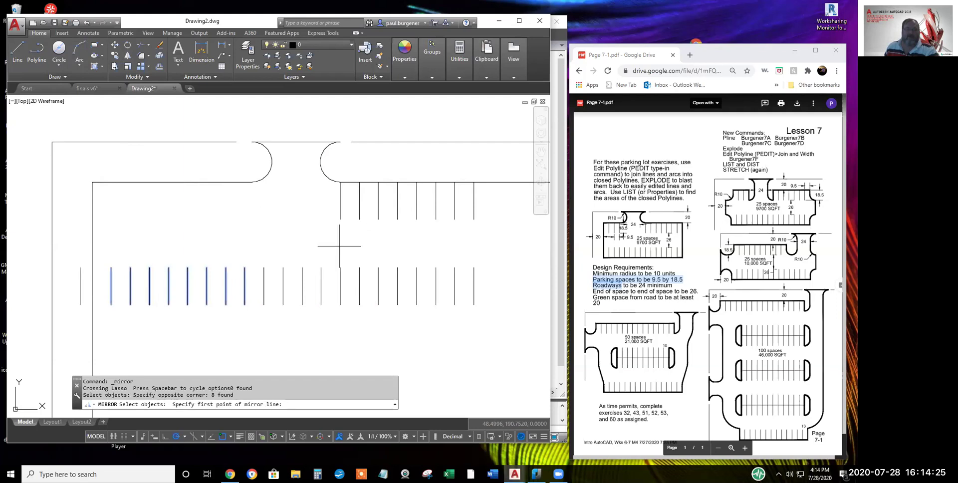
right_click(300, 232, "shift")
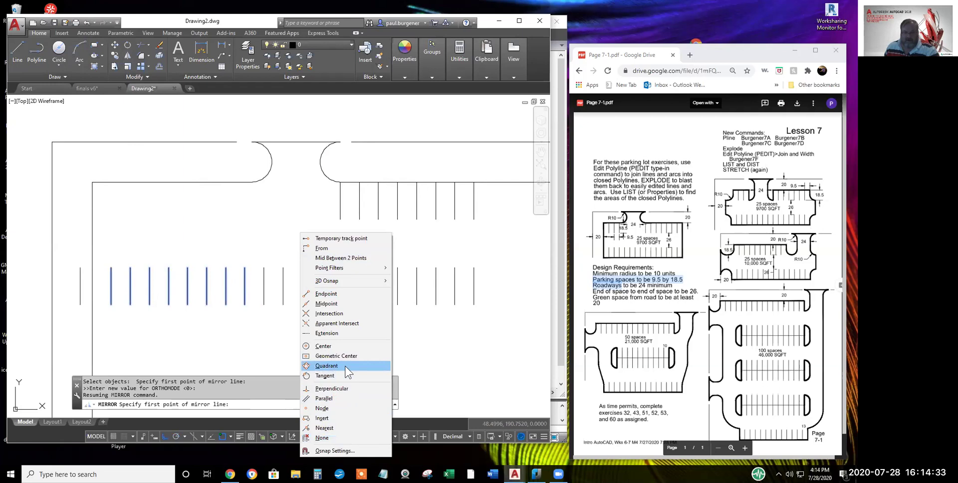
left_click(337, 258)
left_click(340, 219)
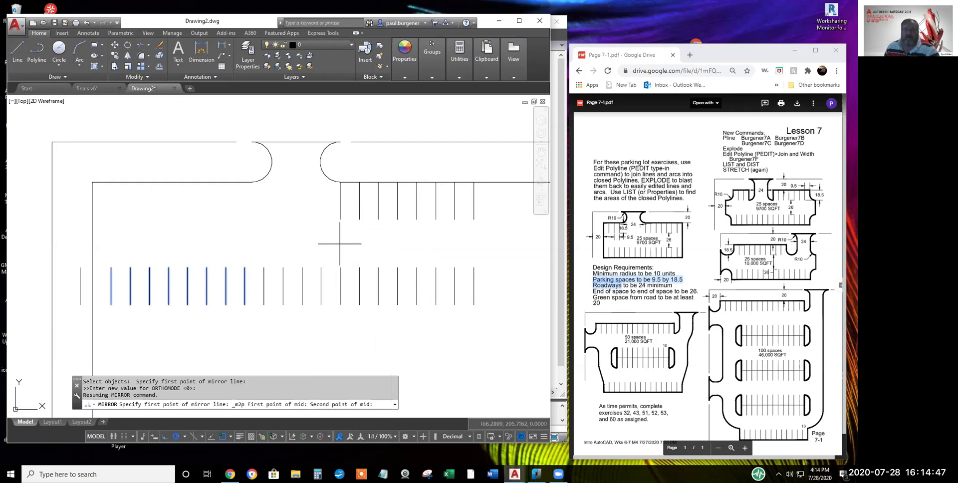
left_click(341, 268)
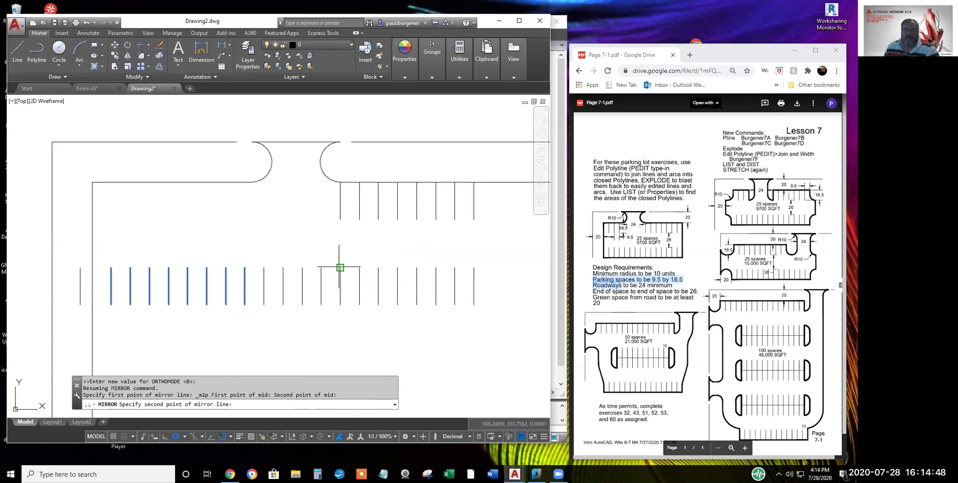
left_click(325, 243)
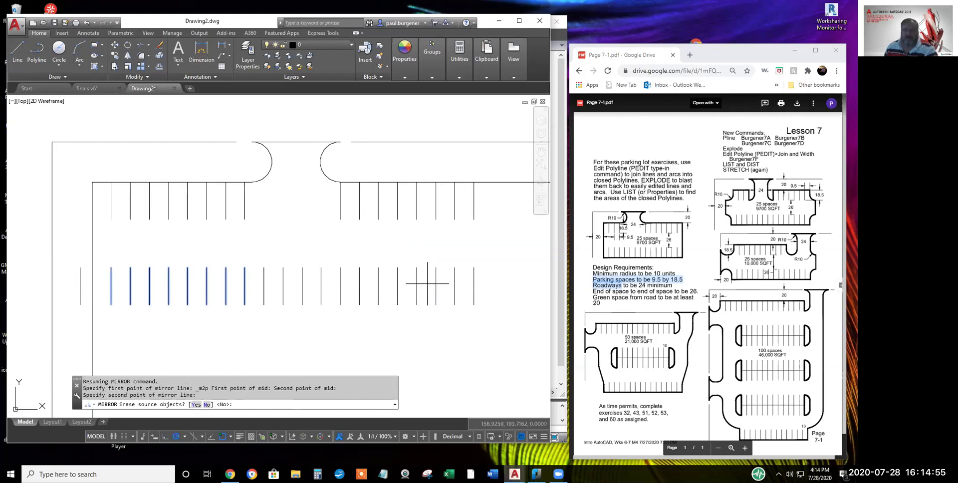
key("Return")
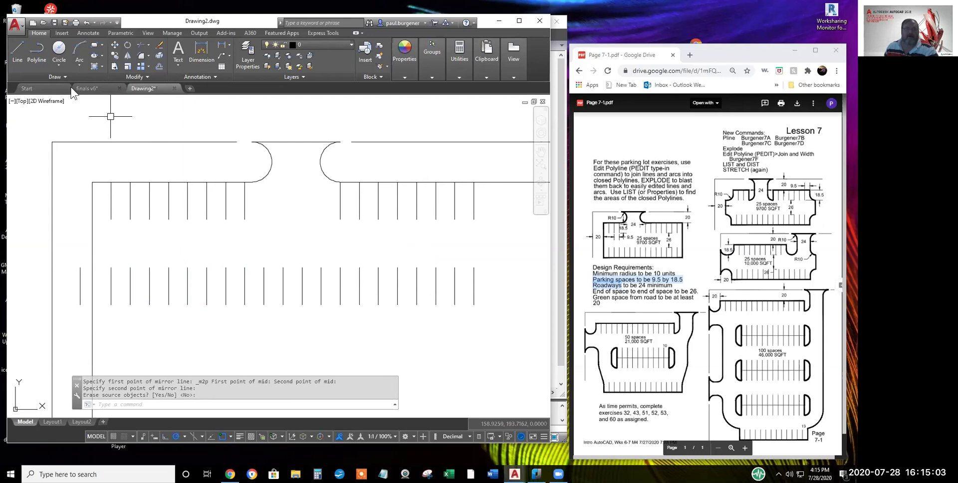
Draw the lot's bottom edge from the last lower stall line to the inner left boundary, and its right edge down from the upper boundary
left_click(18, 48)
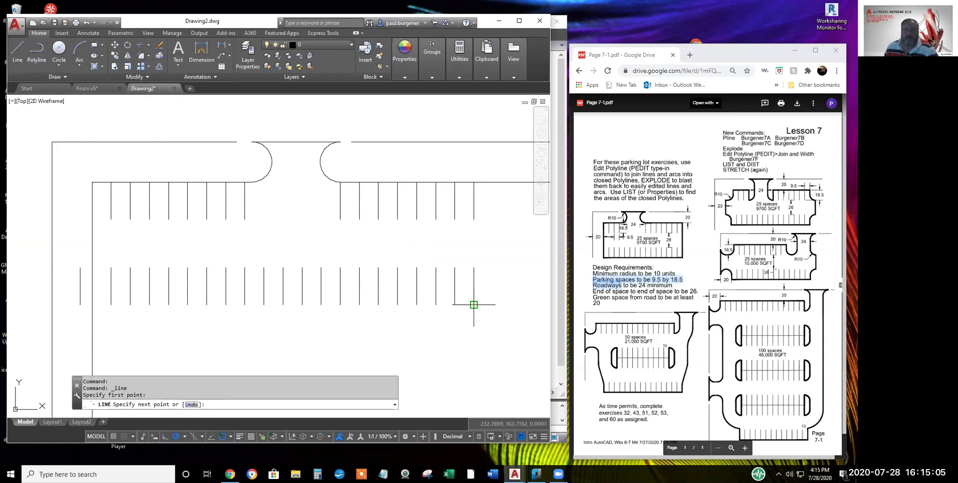
left_click(92, 304)
key("Return")
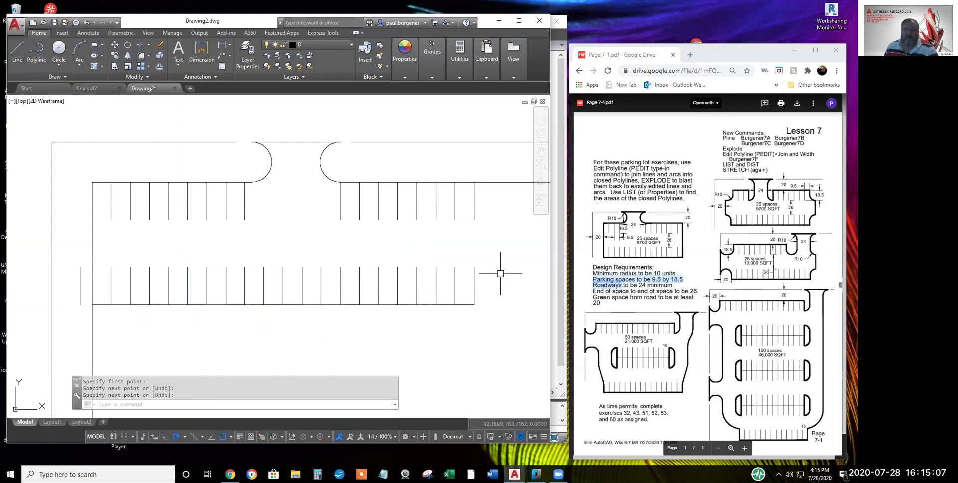
key("Return")
left_click(474, 182)
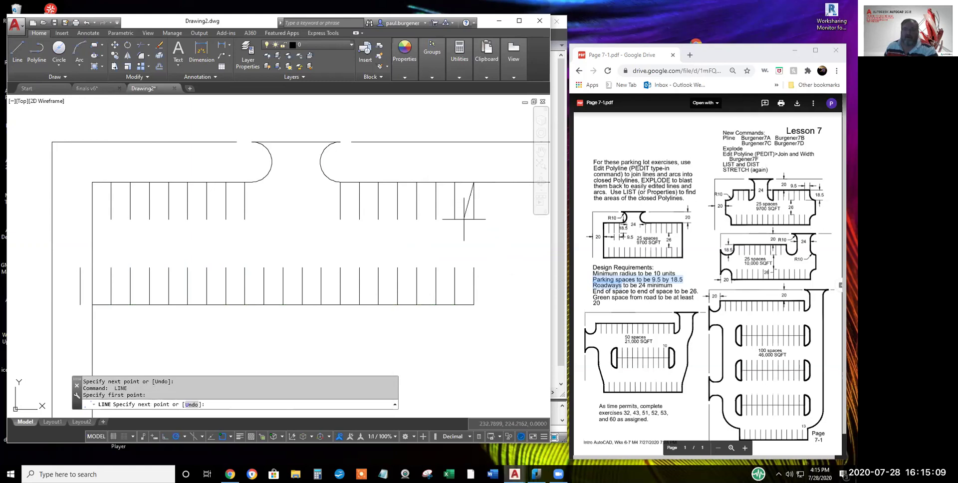
left_click(474, 304)
key("Return")
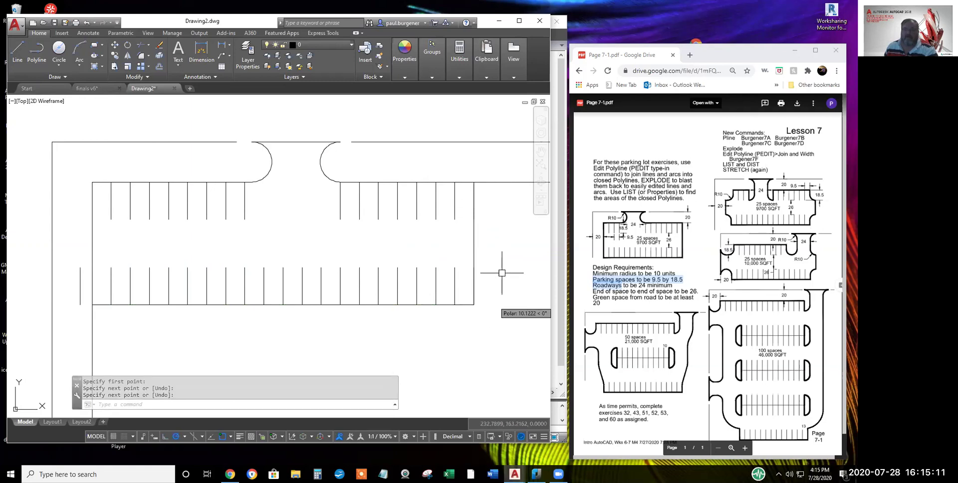
Erase the upper-row and lower-row stall lines lying on the new right edge, leaving the edge line in place
left_click(159, 45)
left_click(460, 172)
left_click(505, 260)
left_click(467, 245)
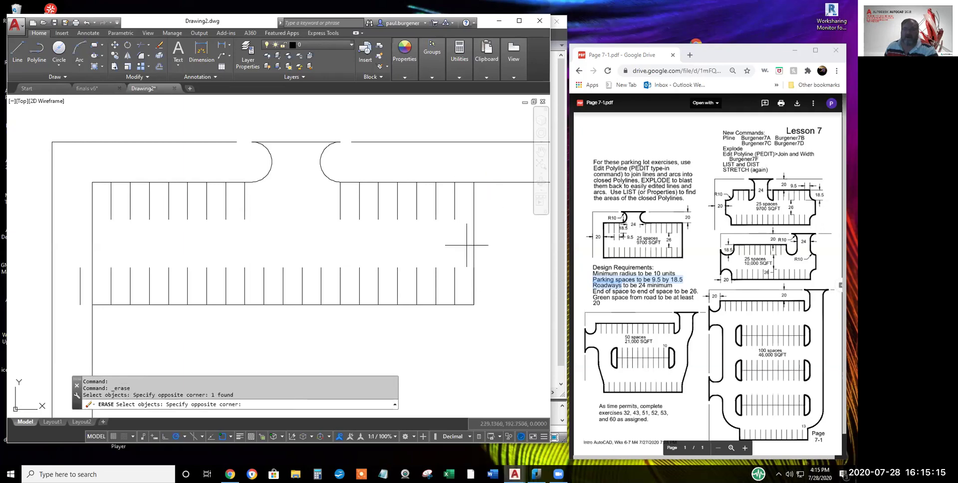
left_click(488, 321)
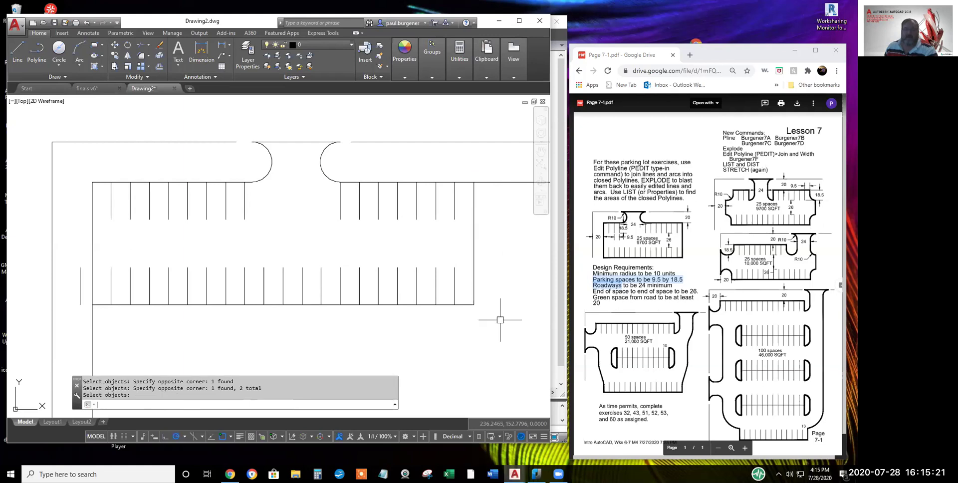
key("Return")
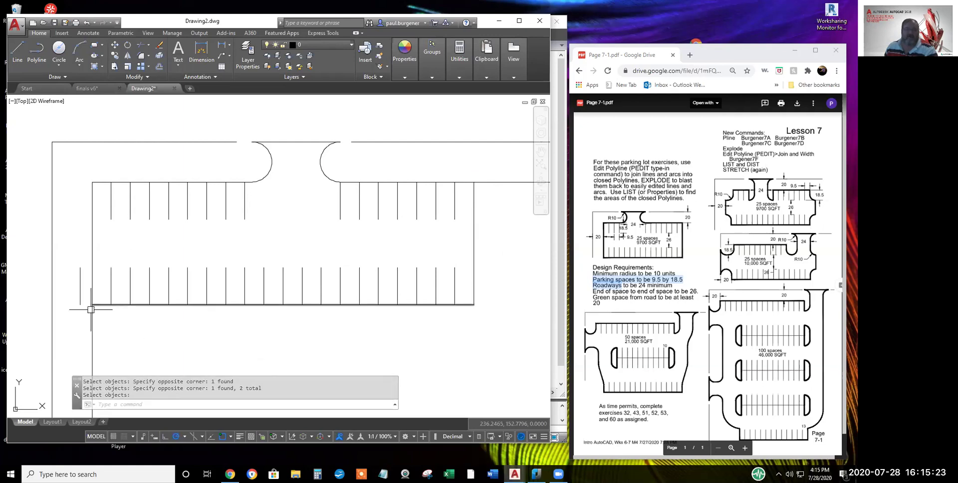
Trim the inner left boundary line where it extends below the lot's bottom edge
left_click(140, 43)
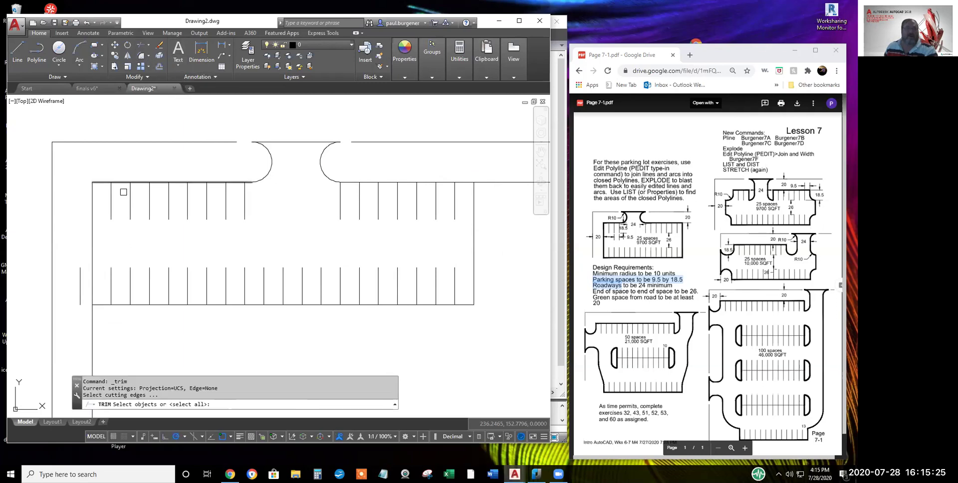
key("Return")
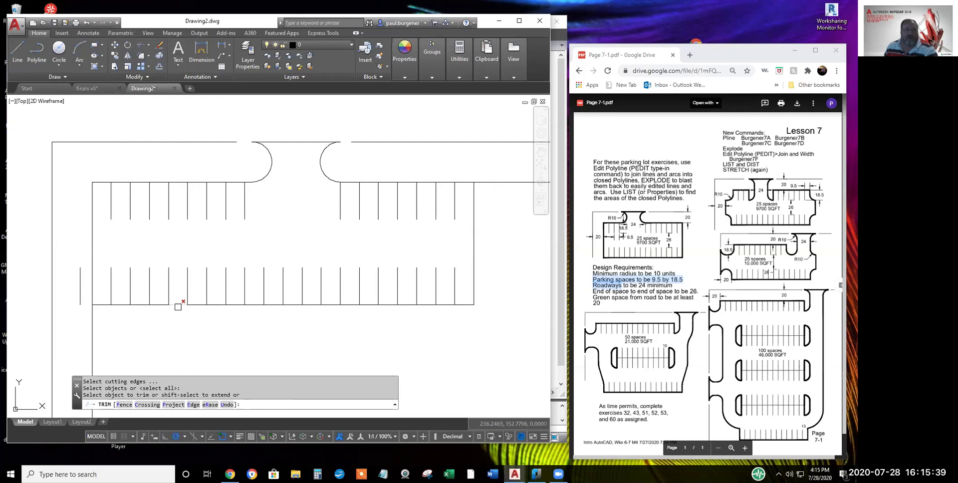
left_click(94, 315)
key("Escape")
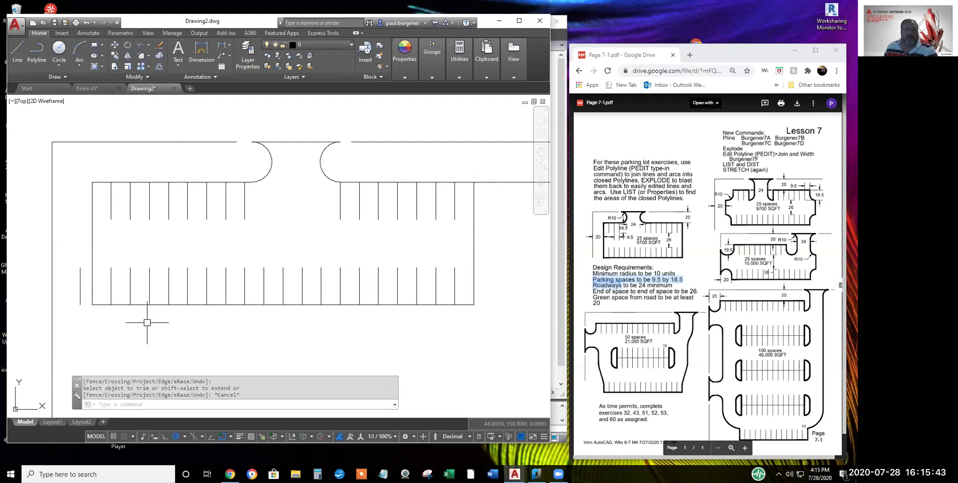
Erase the stray lower-row stall line outside the inner left boundary
left_click(159, 48)
left_click(80, 272)
key("Return")
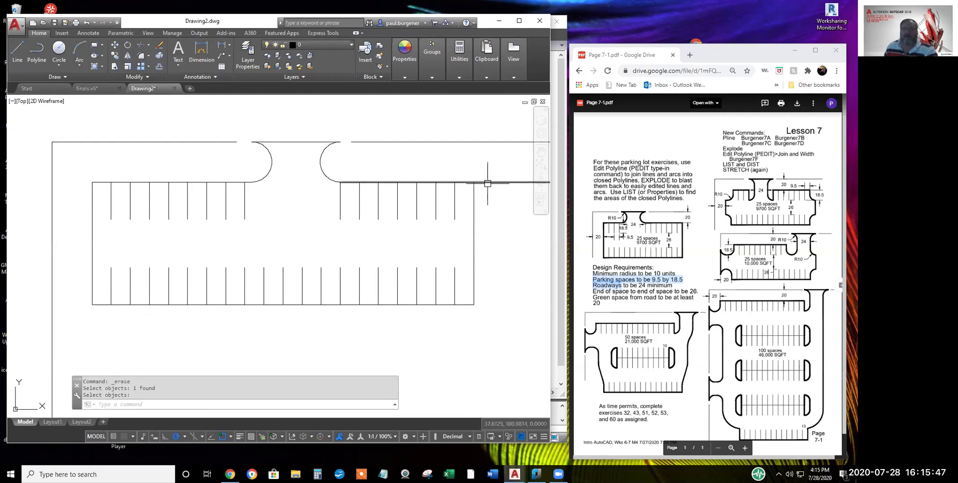
Trim the inner upper boundary line where it extends beyond the lot's right edge
left_click(140, 44)
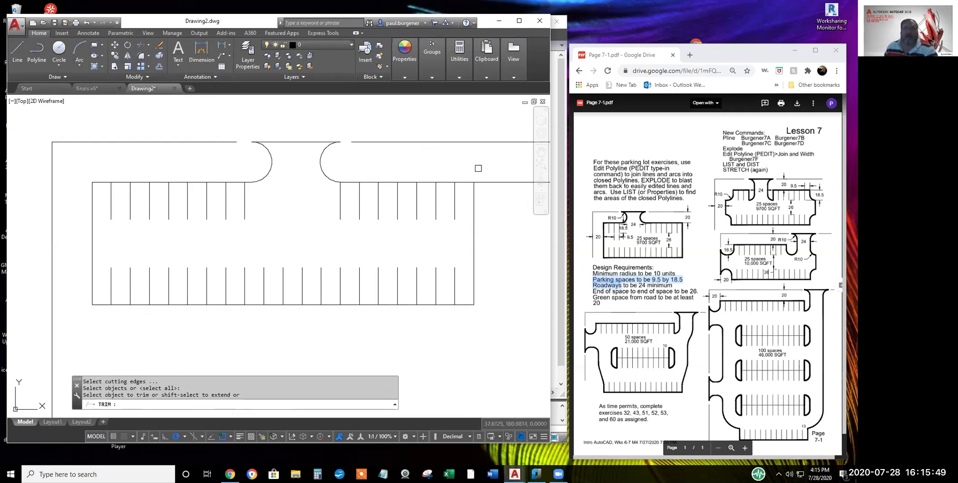
key("Return")
key("Return")
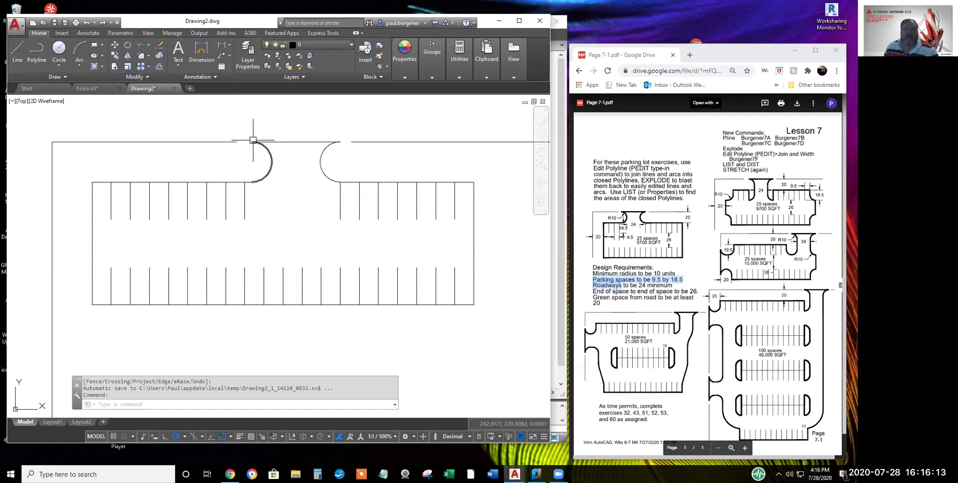
Start Edit Polyline on the inner upper boundary line left of the entrance
left_click(136, 75)
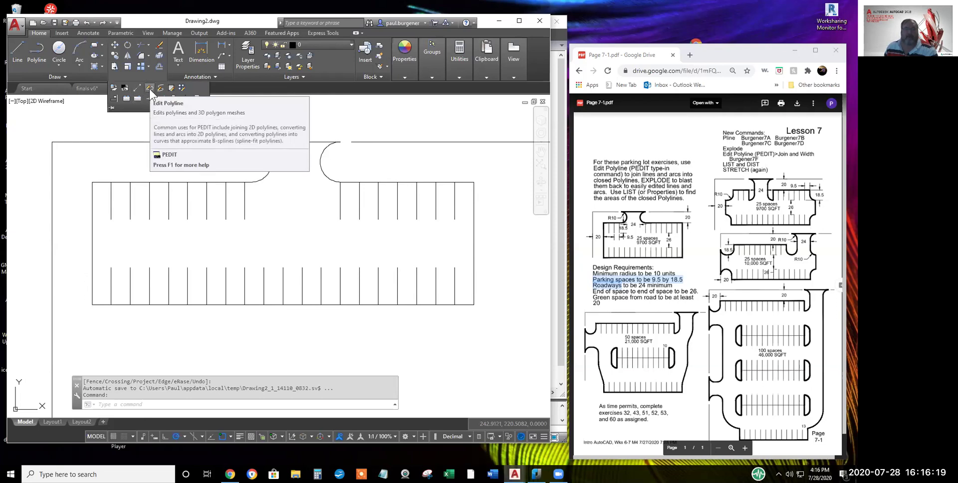
left_click(150, 88)
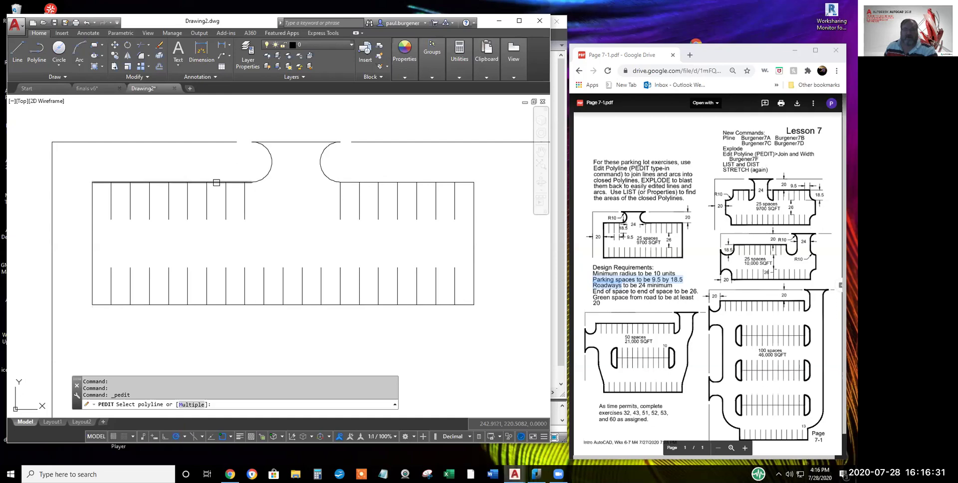
left_click(211, 183)
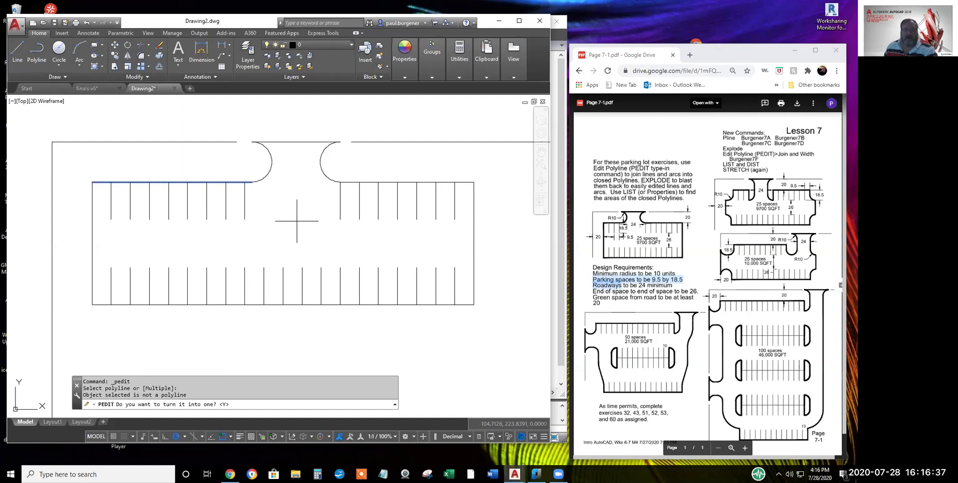
Turn the picked upper edge line into a polyline and join the connected parking lot outline segments to it
key("Return")
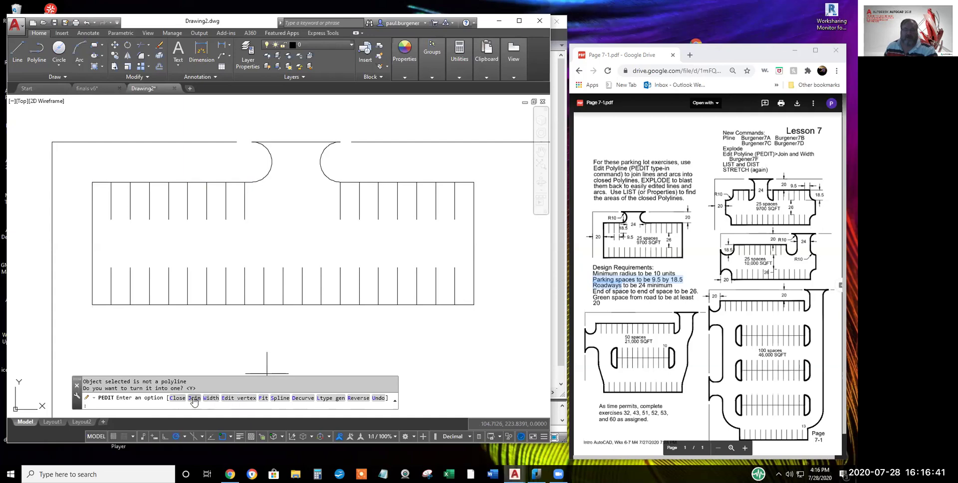
right_click(303, 225)
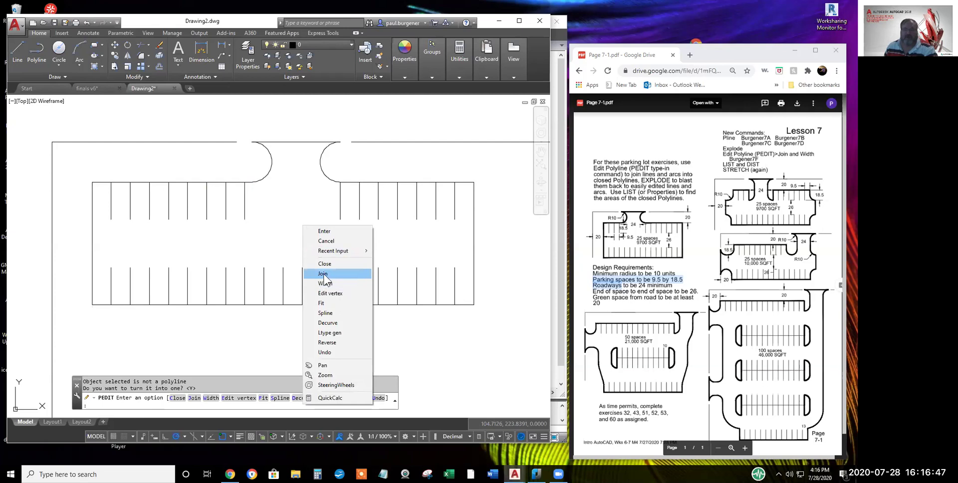
left_click(323, 274)
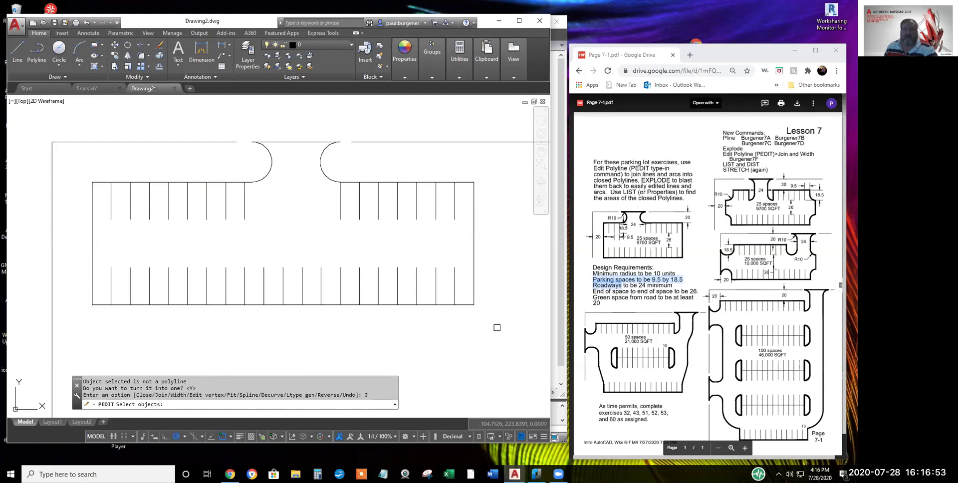
left_click(498, 328)
left_click(76, 134)
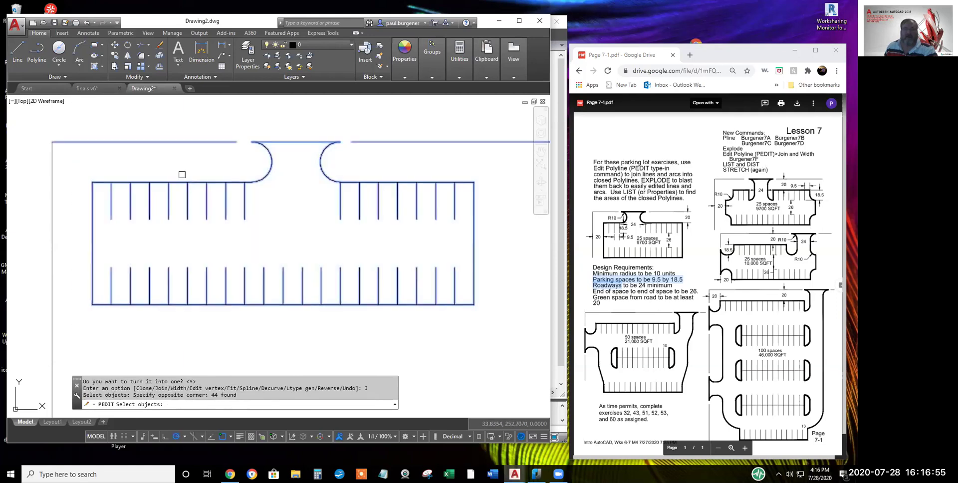
key("Return")
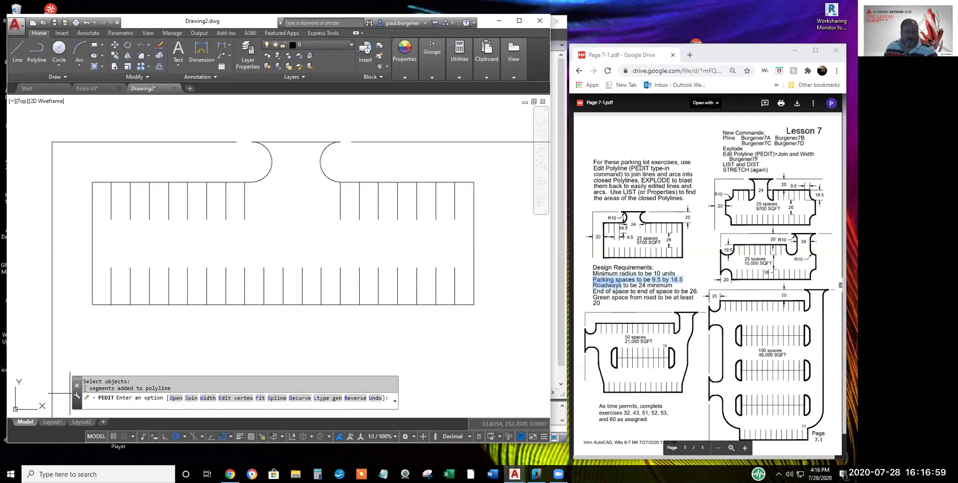
Set the width of all segments of the joined parking lot polyline to 1
left_click_drag(84, 388, 177, 390)
left_click(191, 384)
right_click(305, 233)
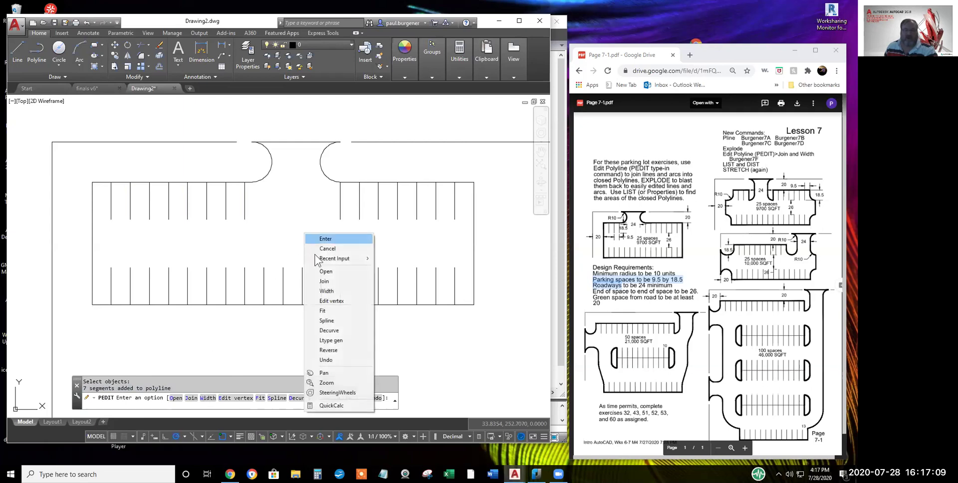
left_click(327, 291)
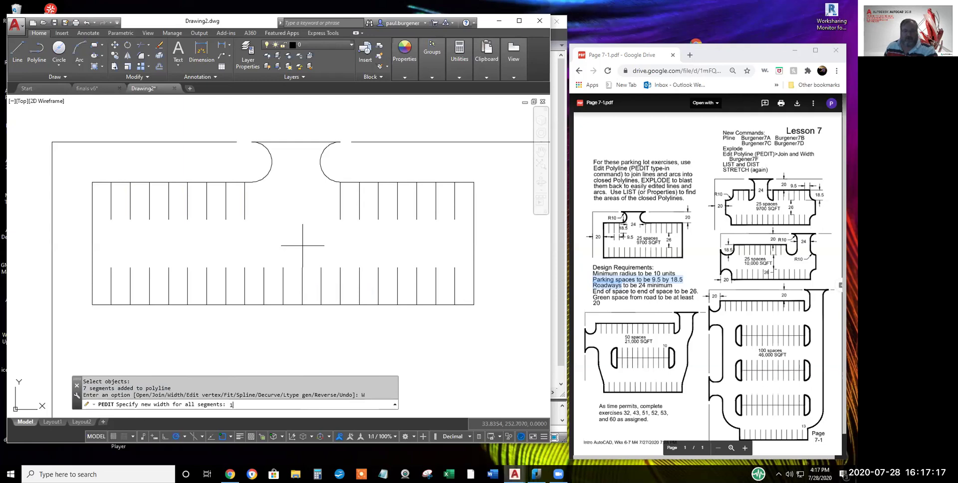
key("Return")
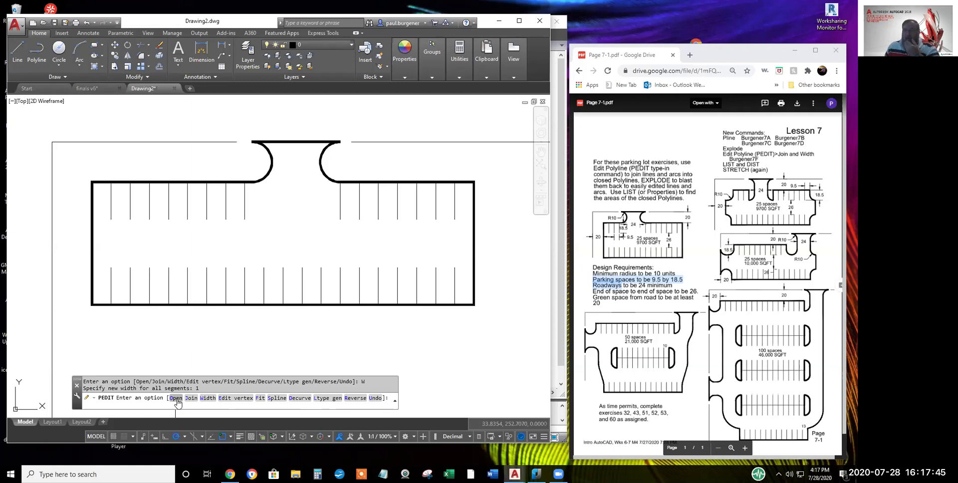
List the thick parking lot outline polyline to read its area and perimeter for comparison with the handout's square footage
left_click(642, 247)
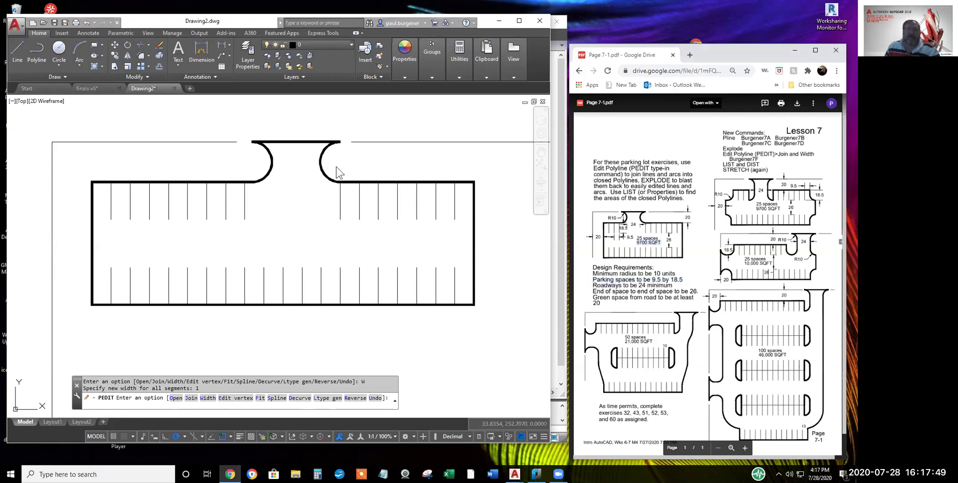
left_click(308, 184)
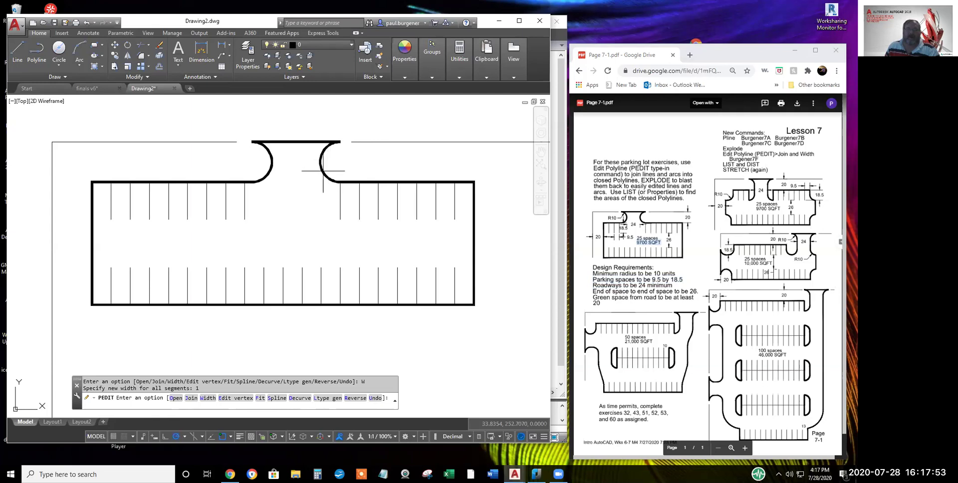
mouse_move(403, 75)
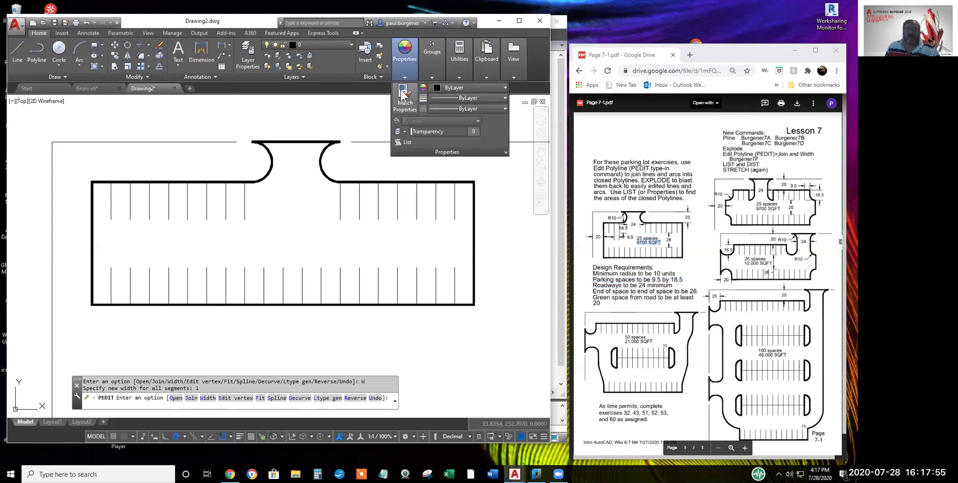
left_click(407, 143)
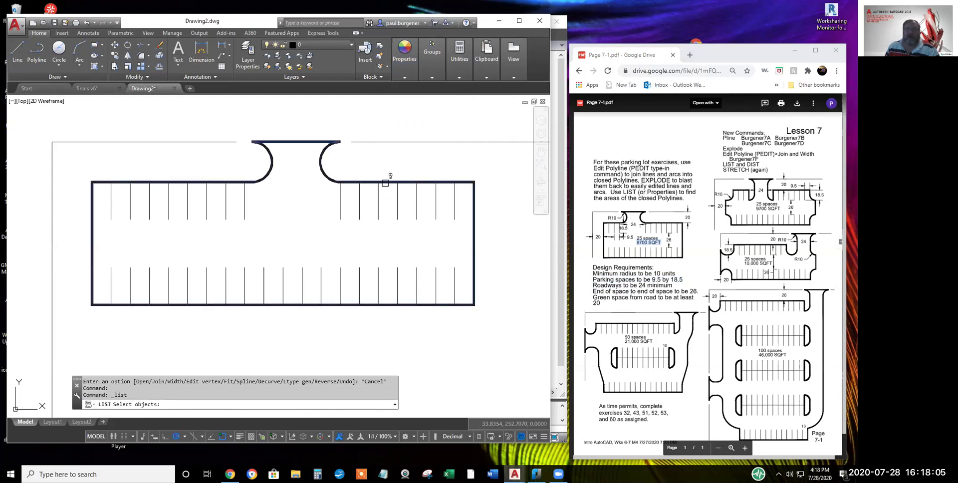
scroll(385, 182, "up", 10)
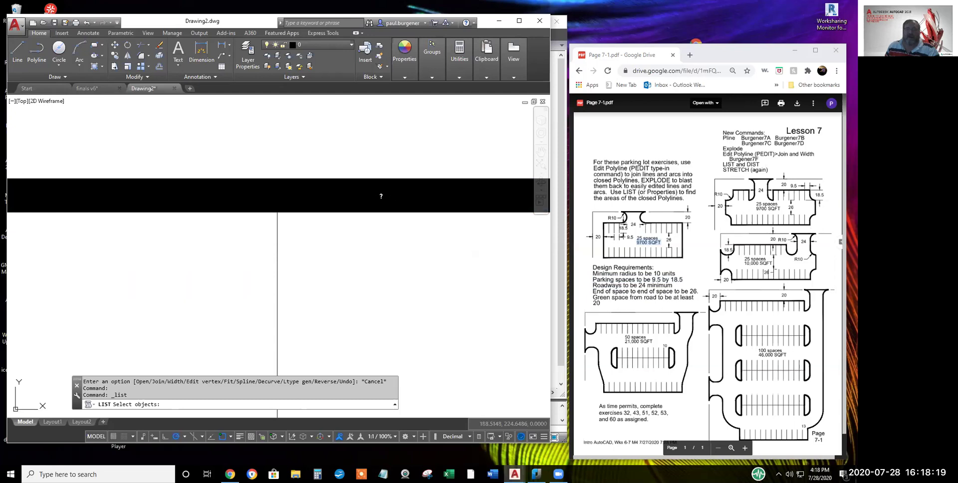
left_click(388, 205)
left_click(352, 196)
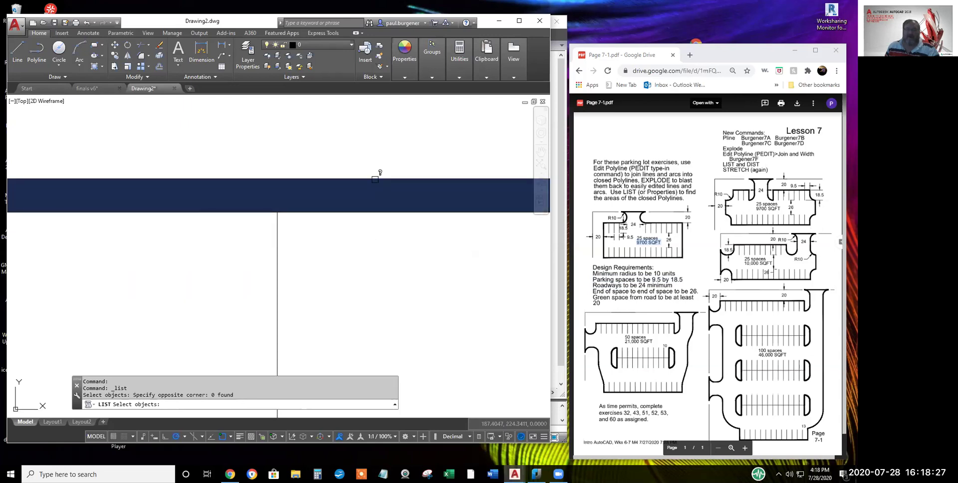
left_click(375, 178)
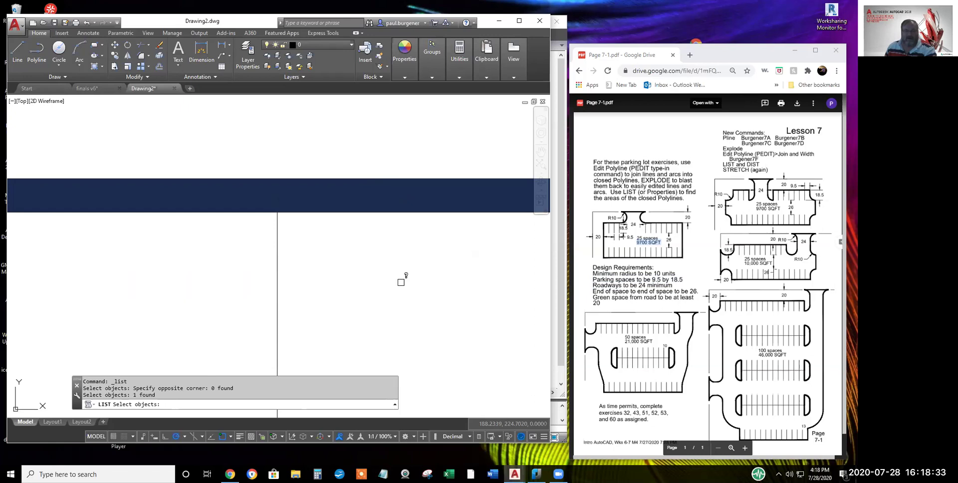
key("Return")
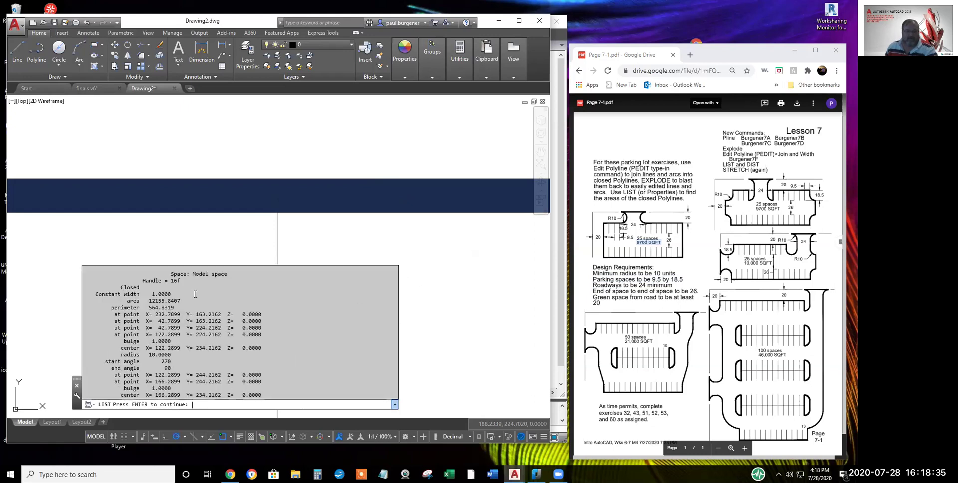
key("Return")
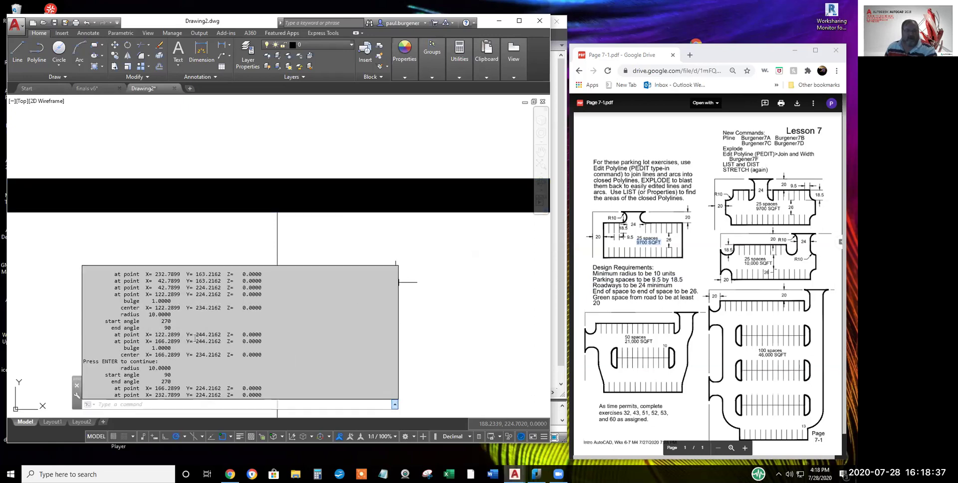
key("Return")
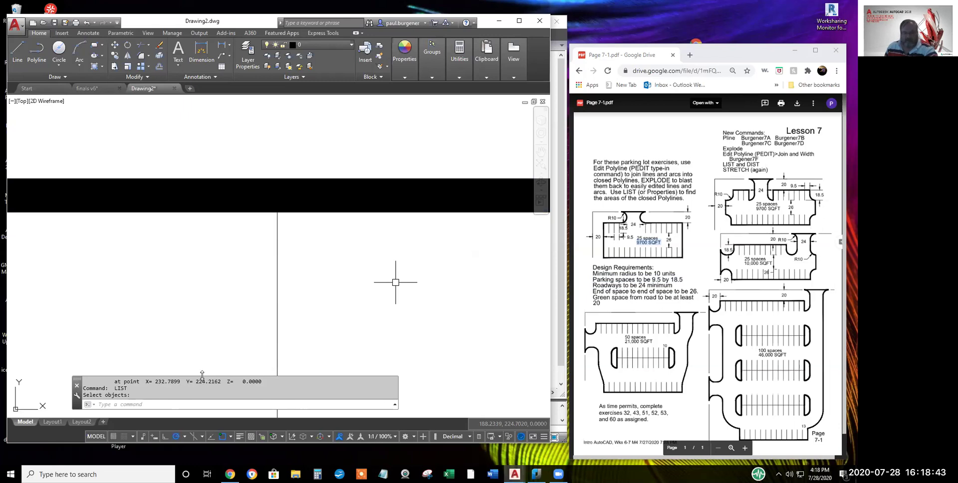
Copy the listed area and perimeter lines from the command history into a Notepad note, and close it without saving
key("F2")
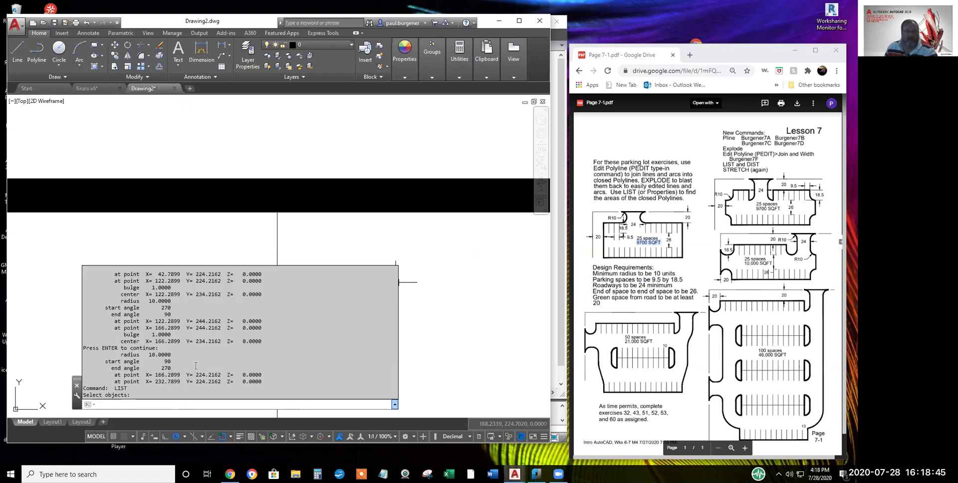
scroll(198, 370, "up", 2)
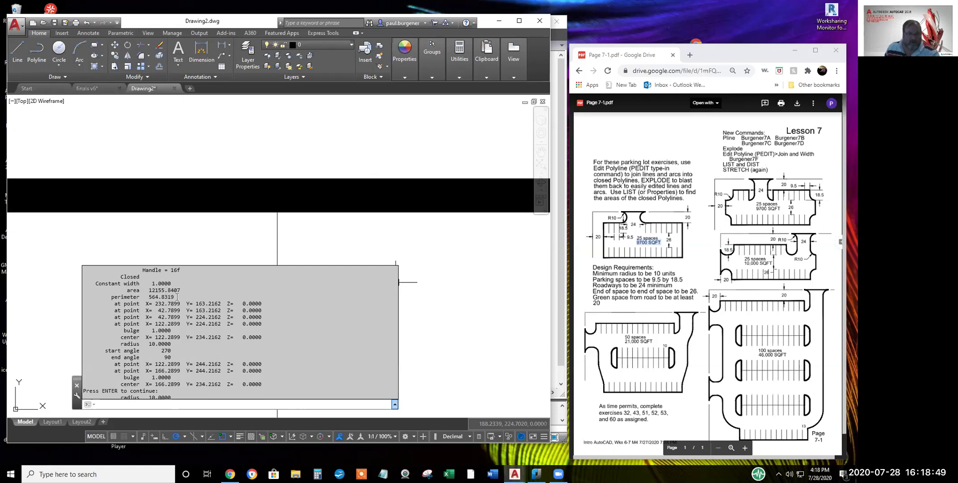
left_click_drag(178, 297, 105, 289)
key("ctrl+c")
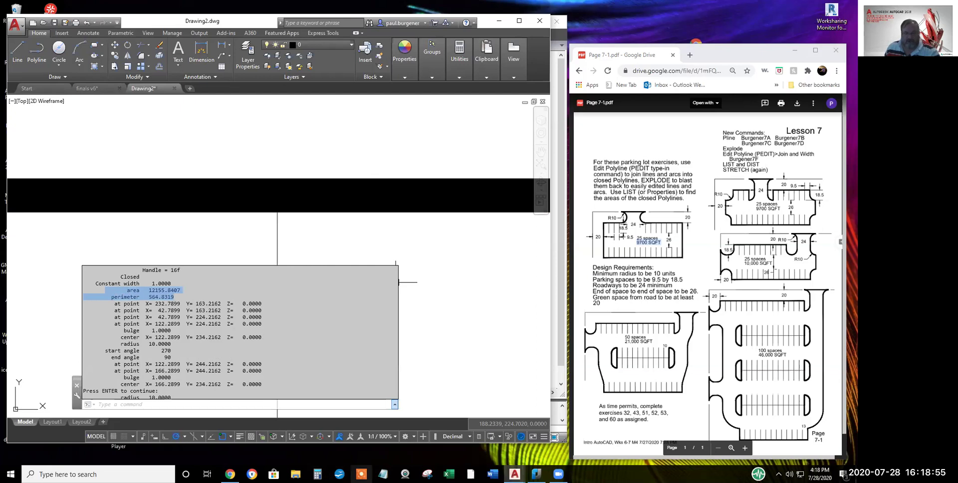
left_click(383, 474)
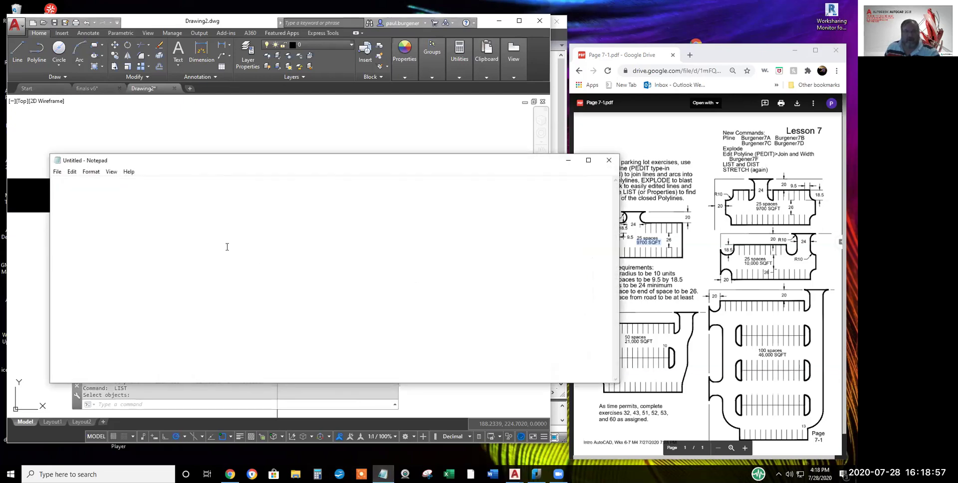
key("ctrl+v")
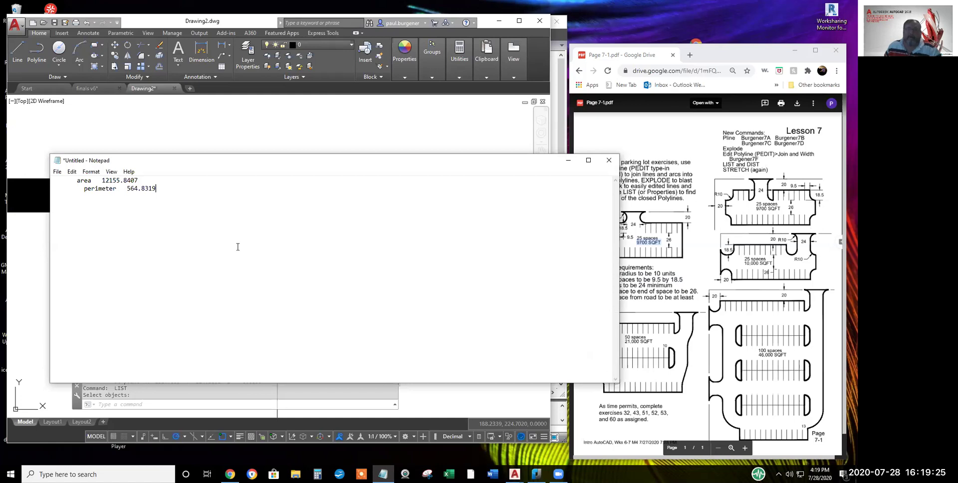
left_click(611, 161)
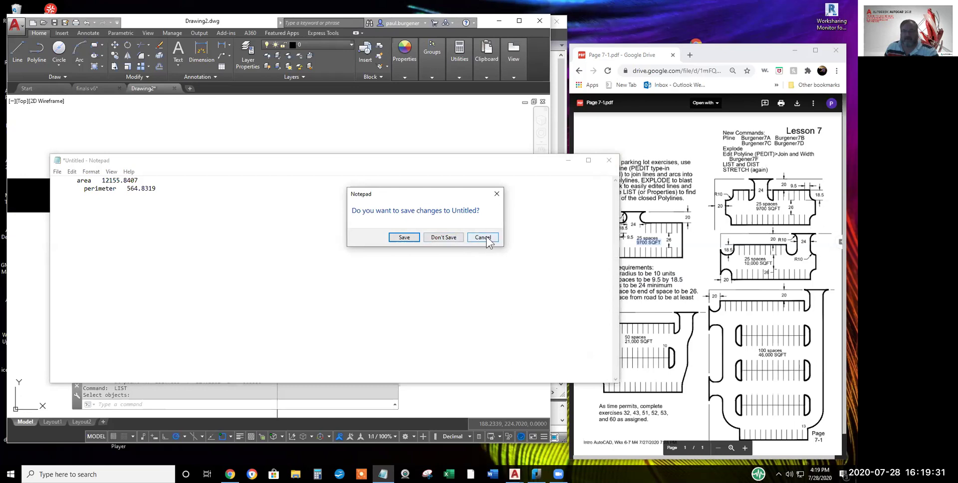
left_click(444, 238)
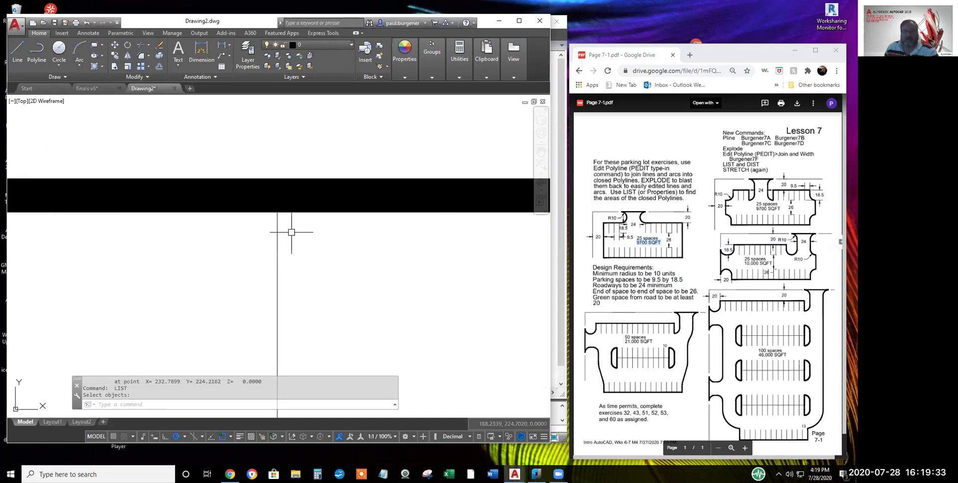
scroll(290, 232, "down", 3)
scroll(288, 235, "down", 3)
scroll(325, 225, "down", 3)
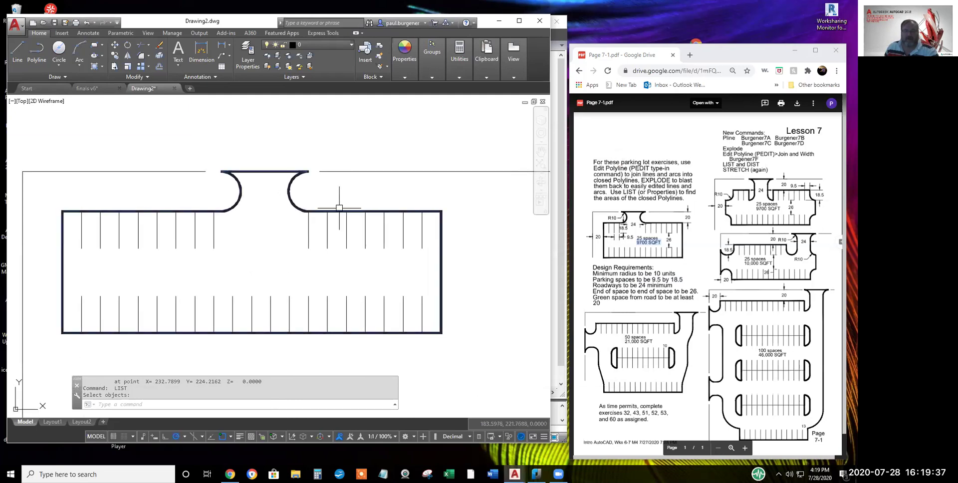
scroll(345, 213, "up", 2)
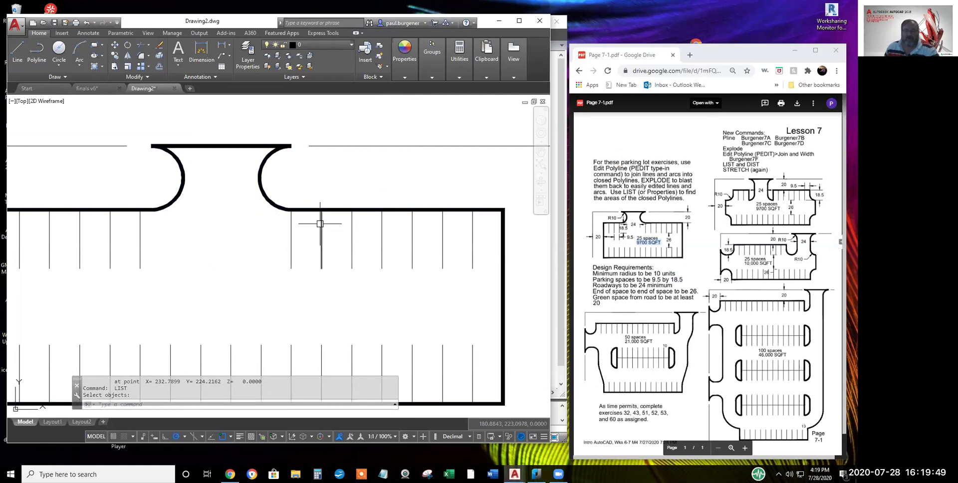
key("Return")
left_click(335, 210)
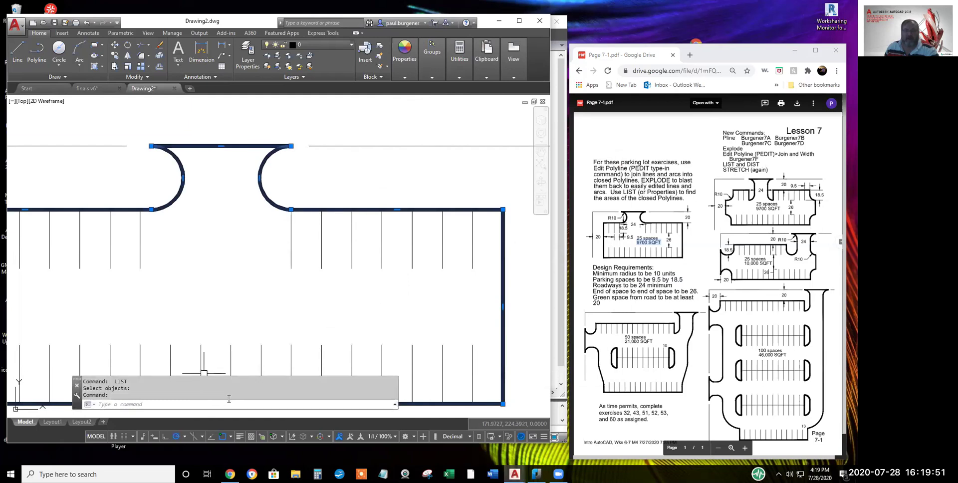
left_click(324, 183)
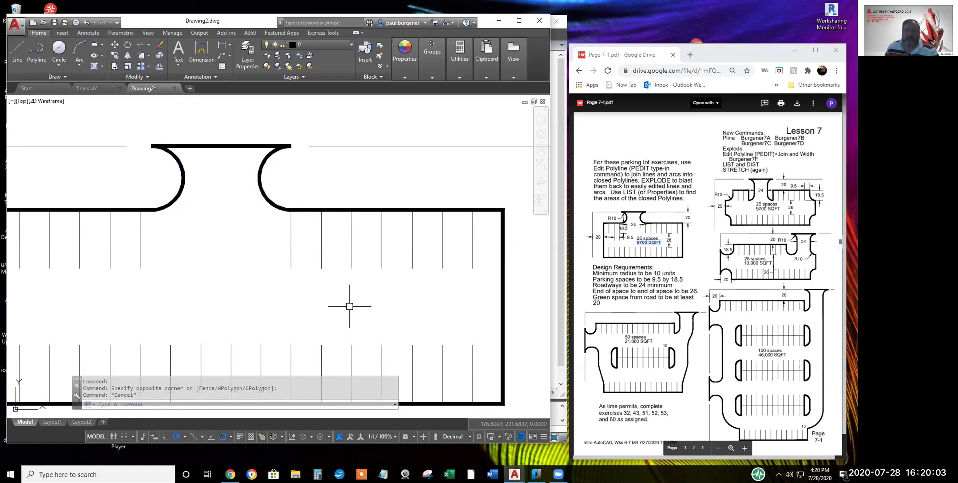
key("Escape")
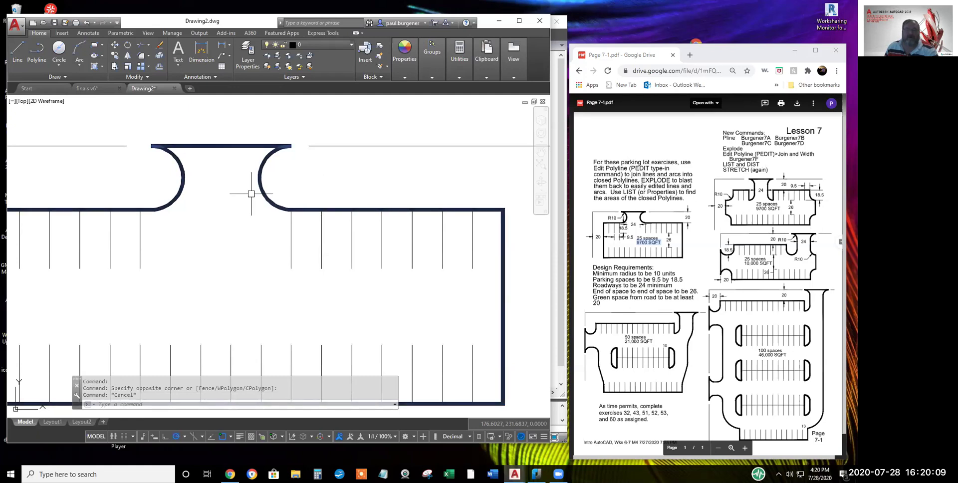
Add multiline text about 3.2 units high above the lot's upper edge, beside the entrance, reading "the area is"
left_click(176, 49)
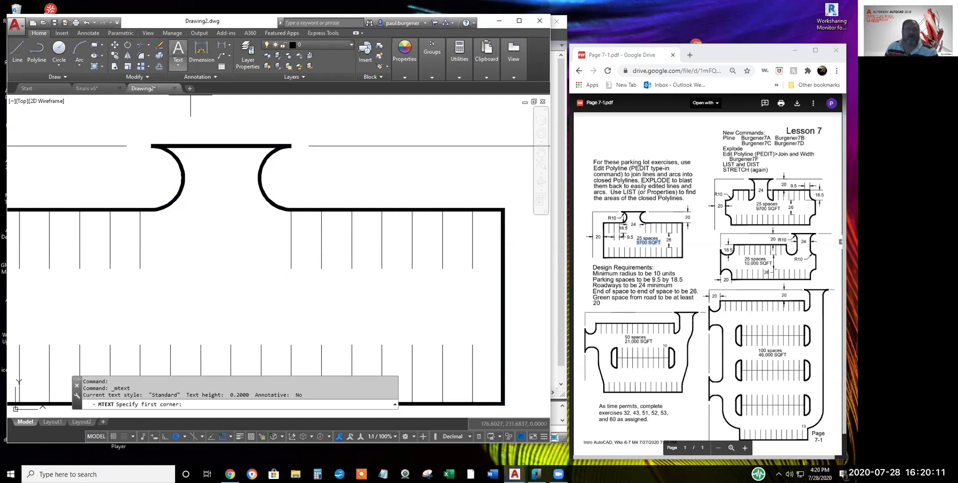
left_click(310, 163)
right_click(317, 170)
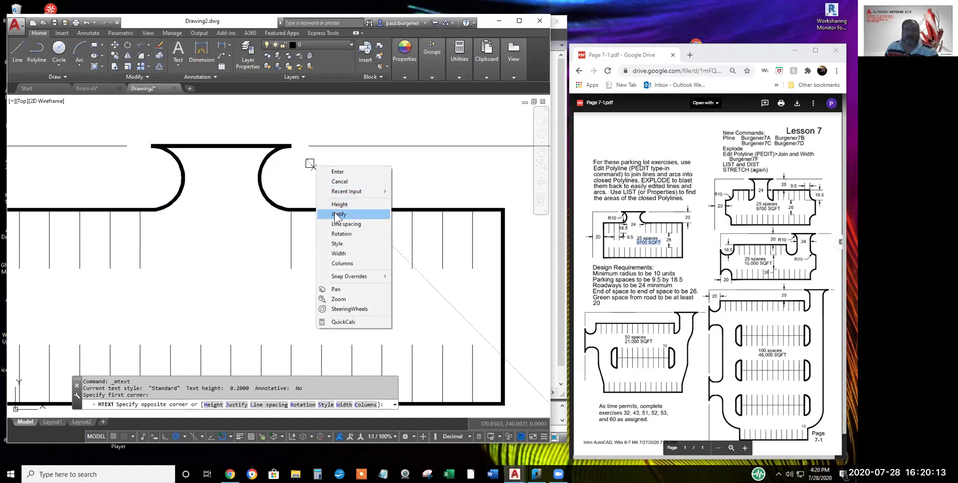
left_click(339, 204)
left_click(305, 169)
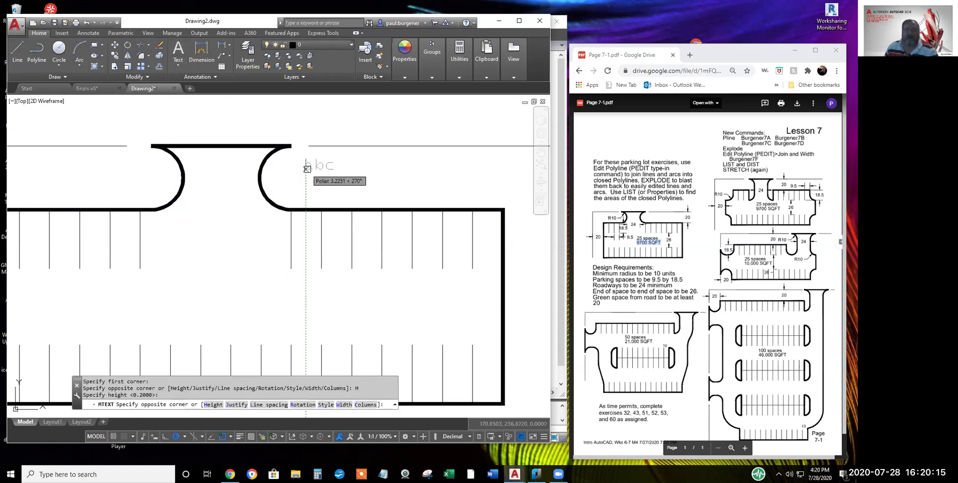
left_click(493, 180)
type("the area is")
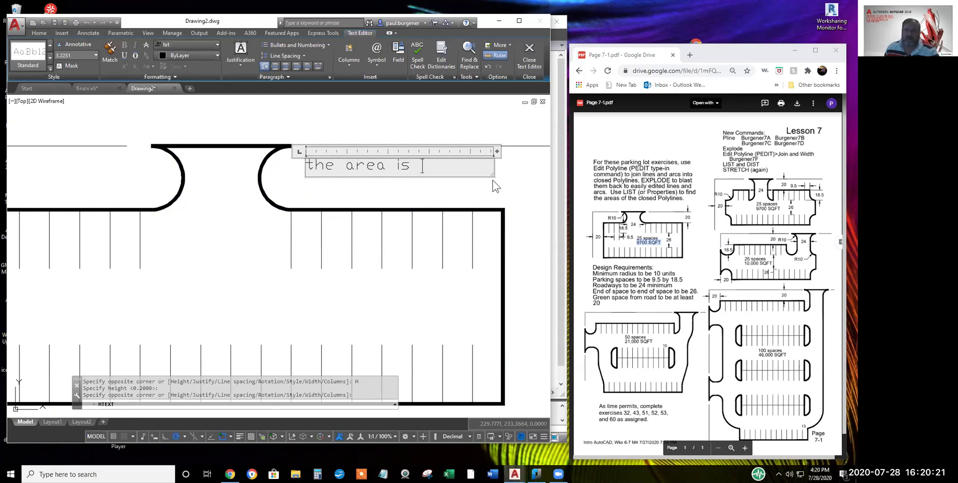
Start an object field after "the area is" and link it to the thick parking lot outline polyline
right_click(428, 165)
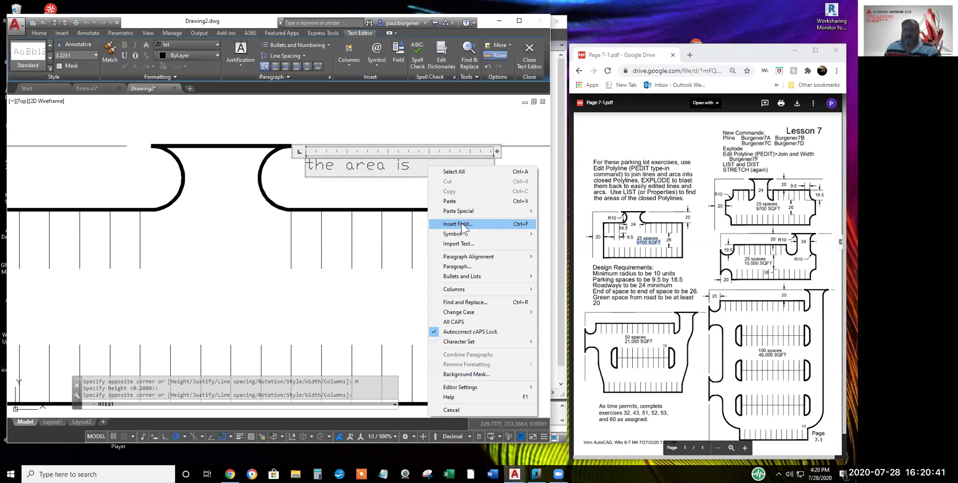
left_click(462, 224)
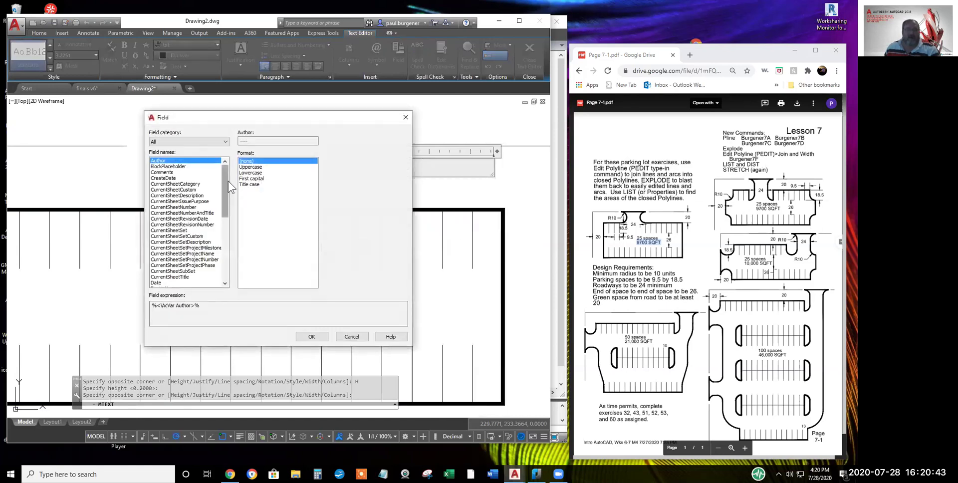
left_click_drag(223, 175, 222, 233)
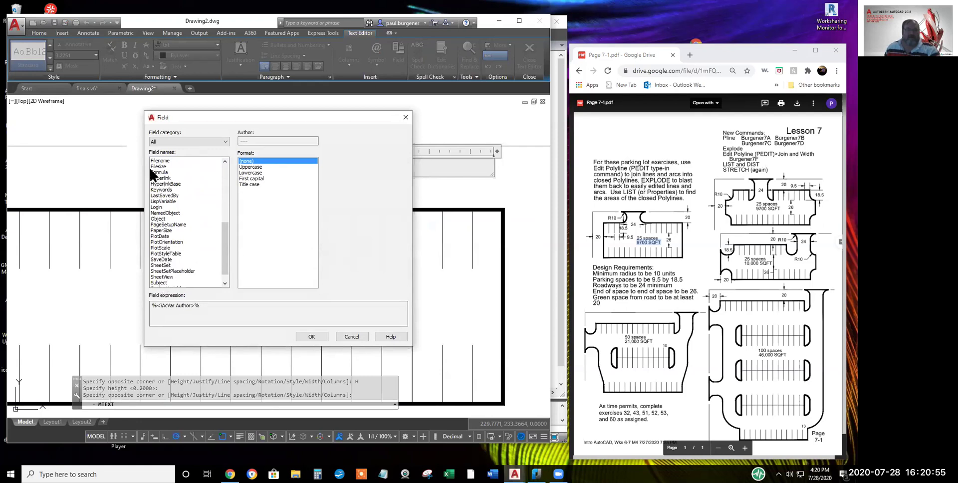
left_click(158, 219)
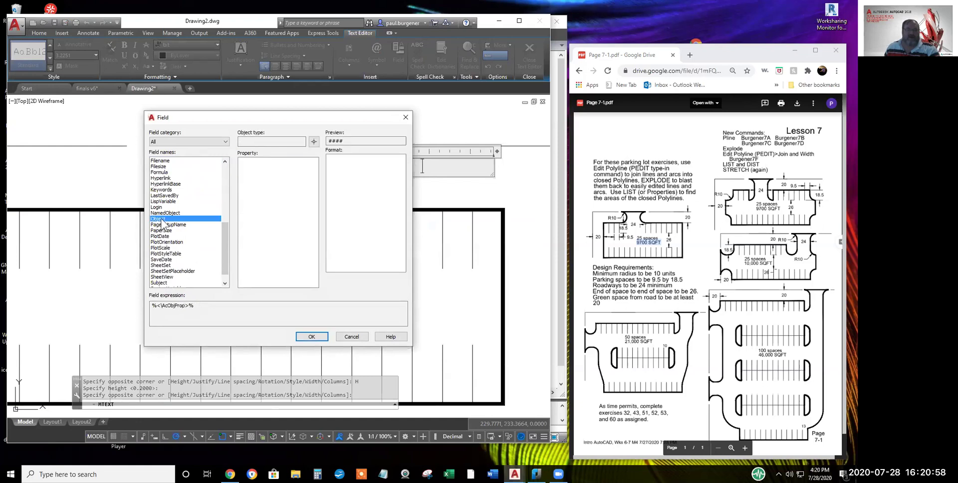
left_click(313, 142)
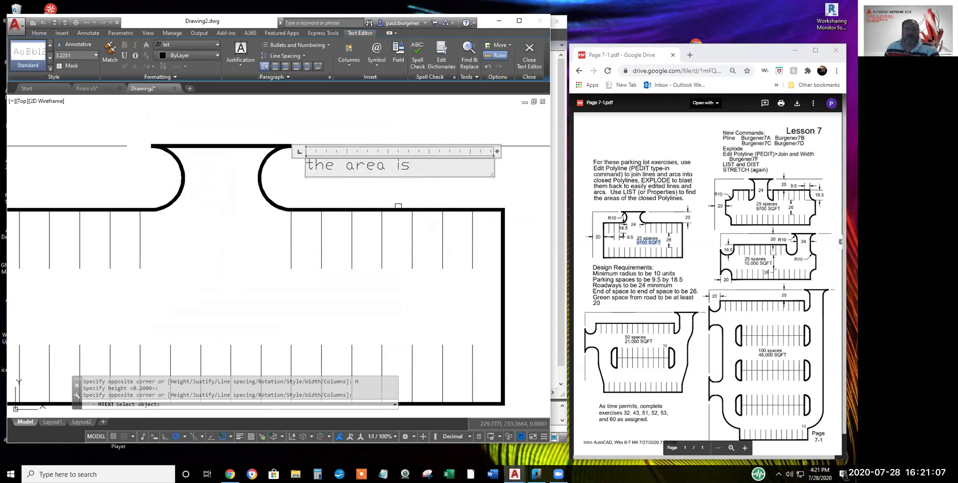
left_click(396, 208)
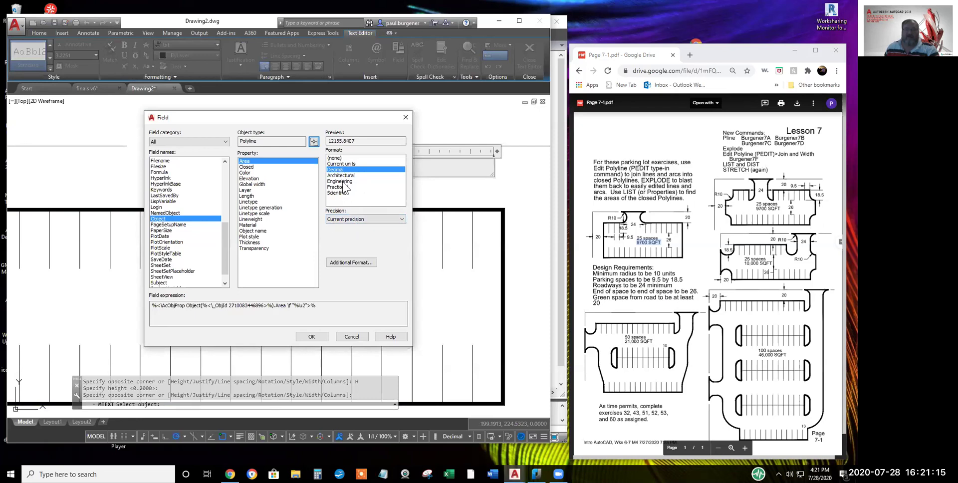
Set the polyline's decimal area field to a precision of 0 and place it in the text
left_click(365, 218)
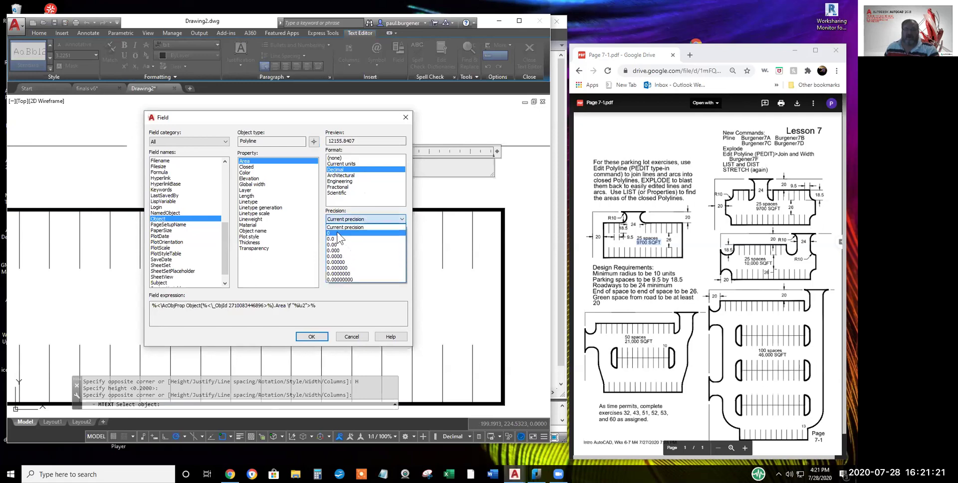
left_click(337, 233)
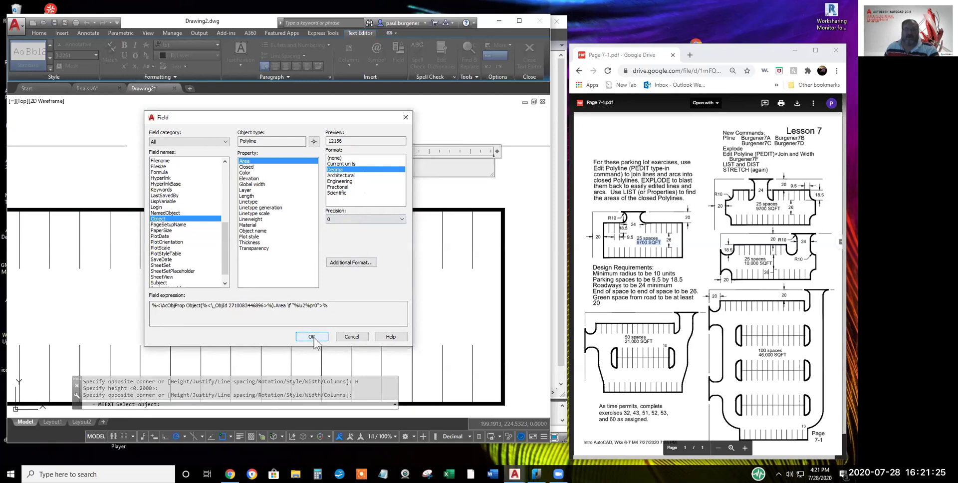
left_click(351, 262)
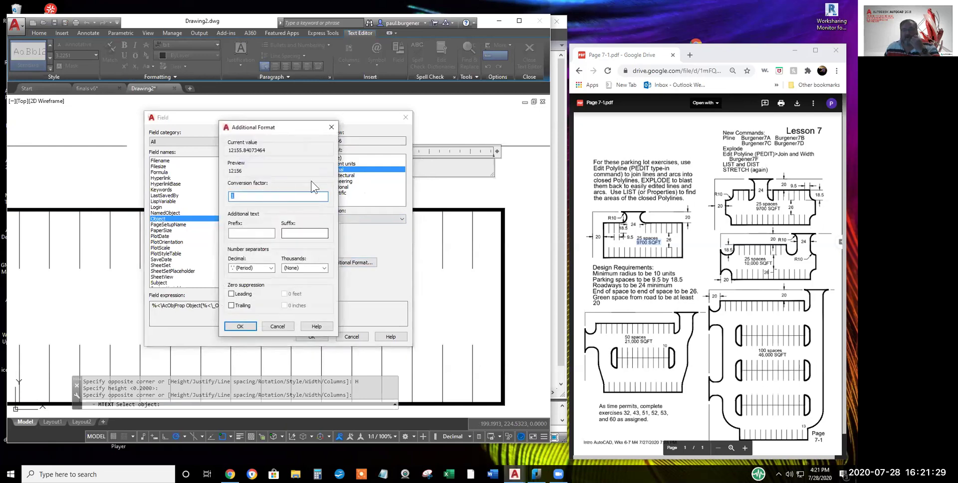
left_click(329, 129)
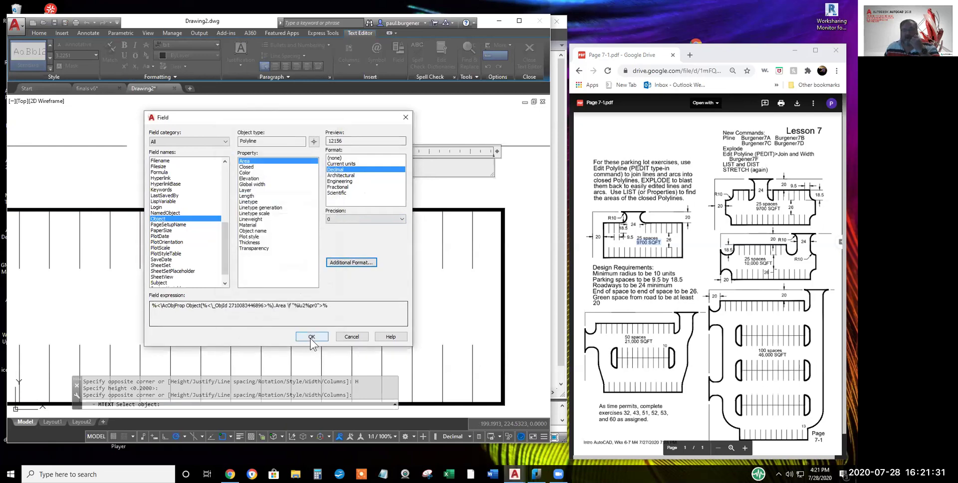
left_click(312, 337)
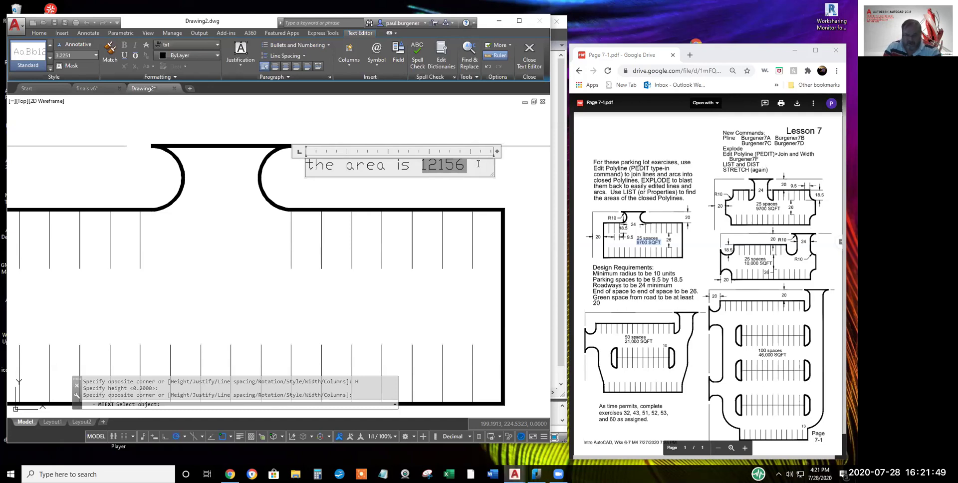
Add "SQFT" after the area field and finish the multiline text
type("QF")
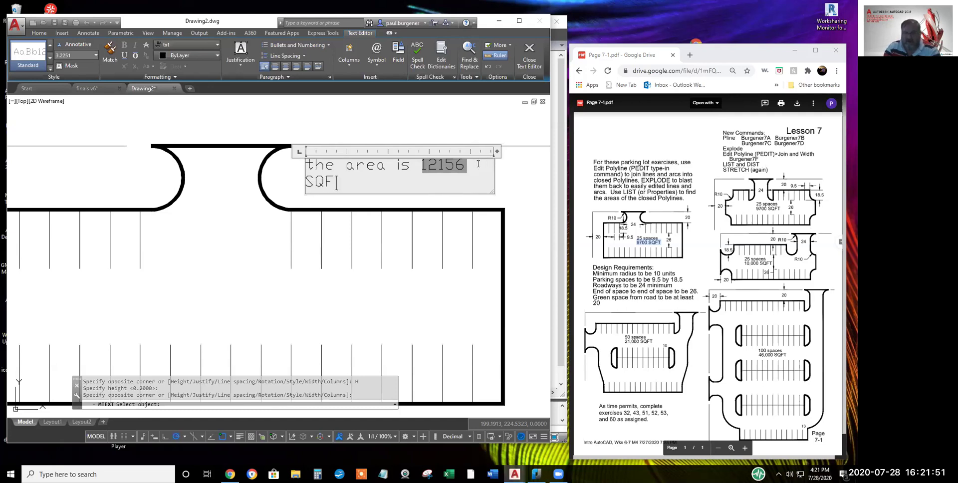
type("T")
left_click(474, 218)
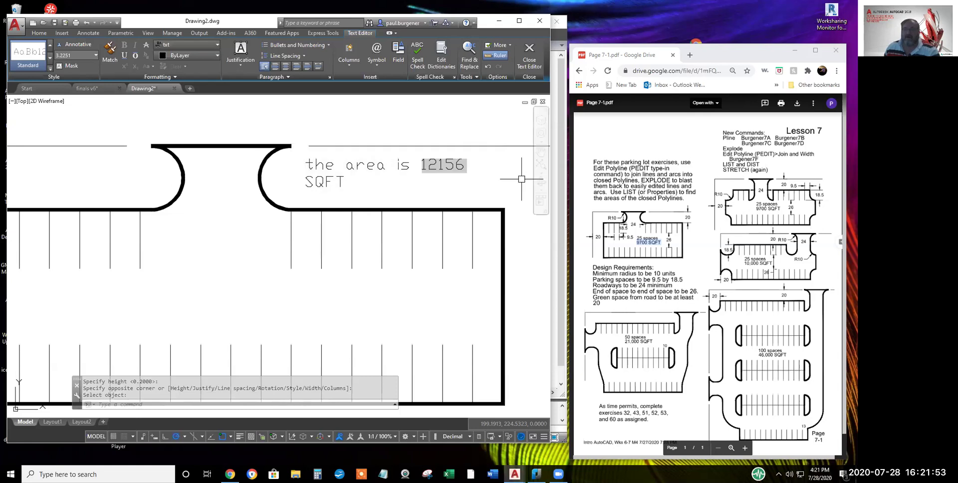
scroll(474, 218, "down", 3)
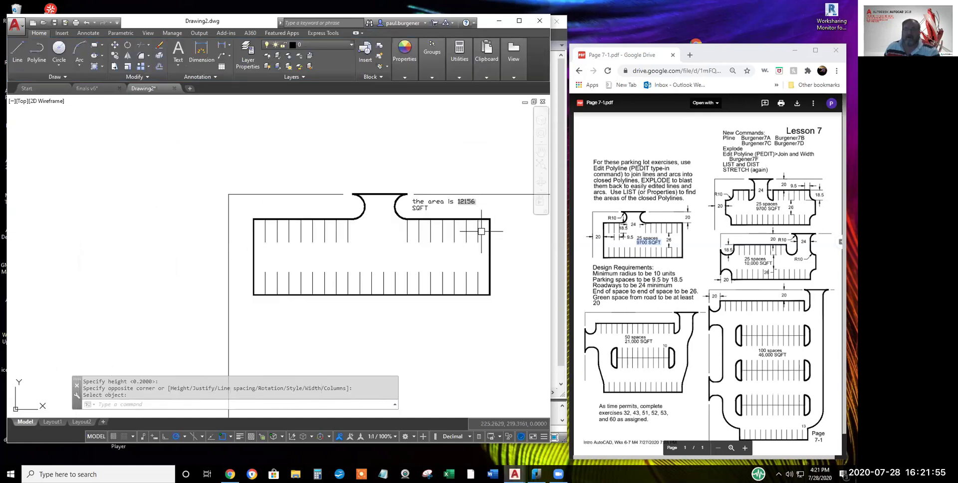
scroll(463, 224, "up", 2)
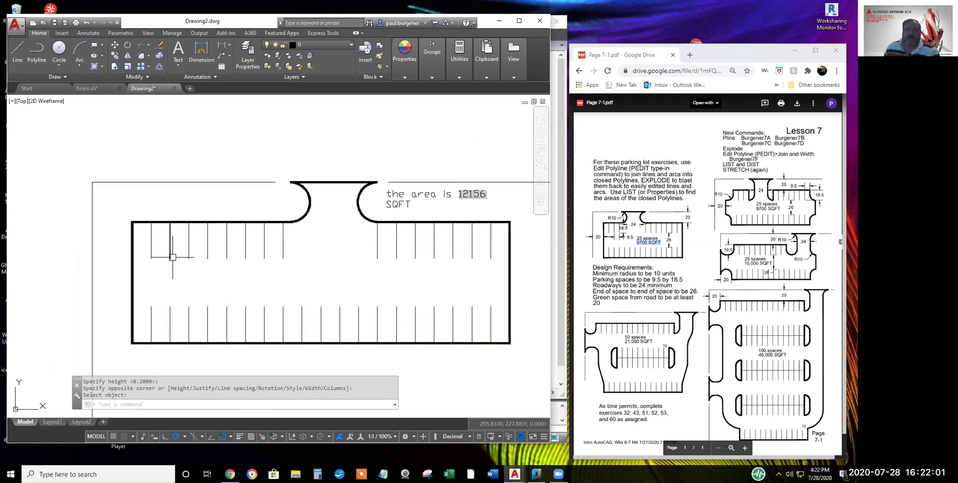
Erase the two leftmost stall lines in both the upper and lower parking rows
left_click(160, 45)
left_click(178, 314)
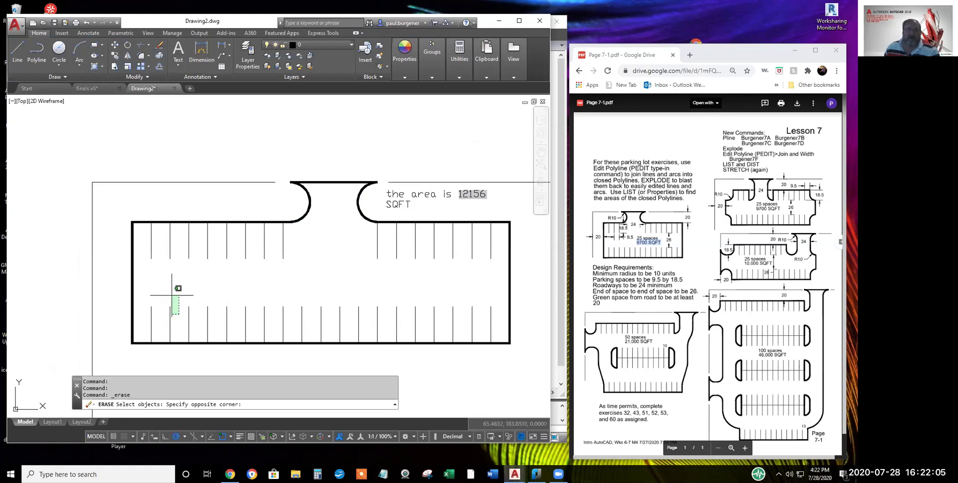
left_click(134, 223)
key("Return")
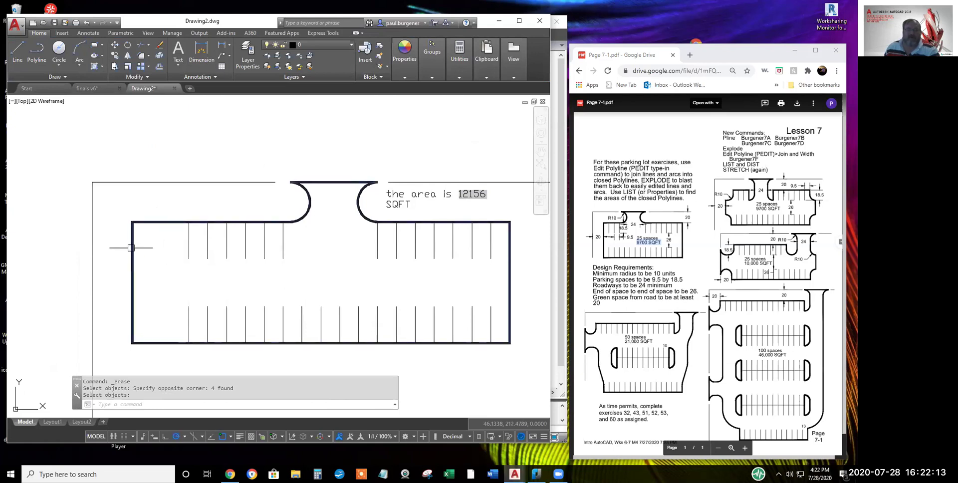
Stretch the lot shorter by moving everything except its left edge leftward, from the first upper stall line's top end to the outline's upper-left corner
middle_click_drag(227, 216, 164, 206)
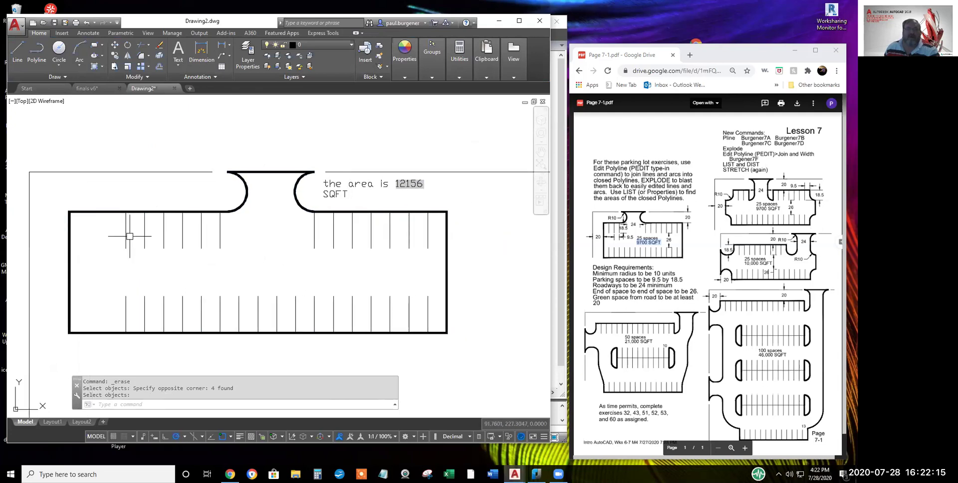
left_click(115, 67)
left_click(467, 143)
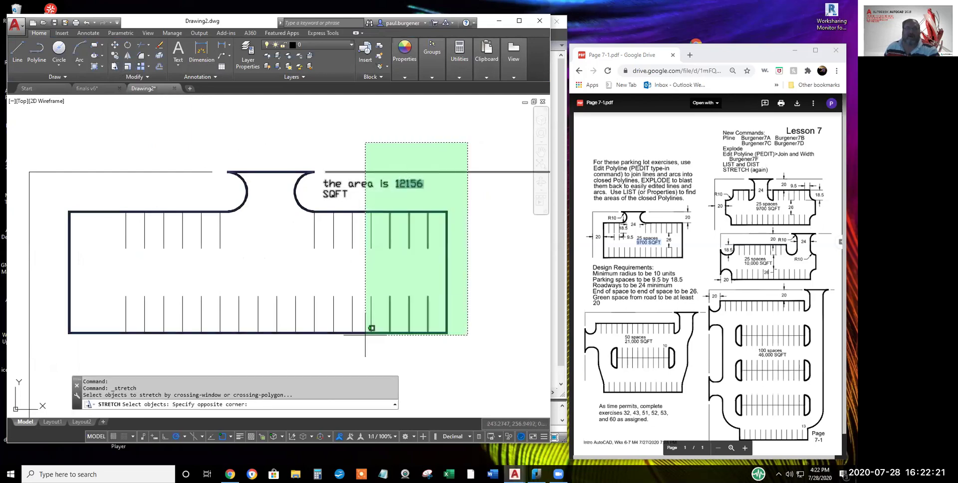
left_click(115, 352)
key("Return")
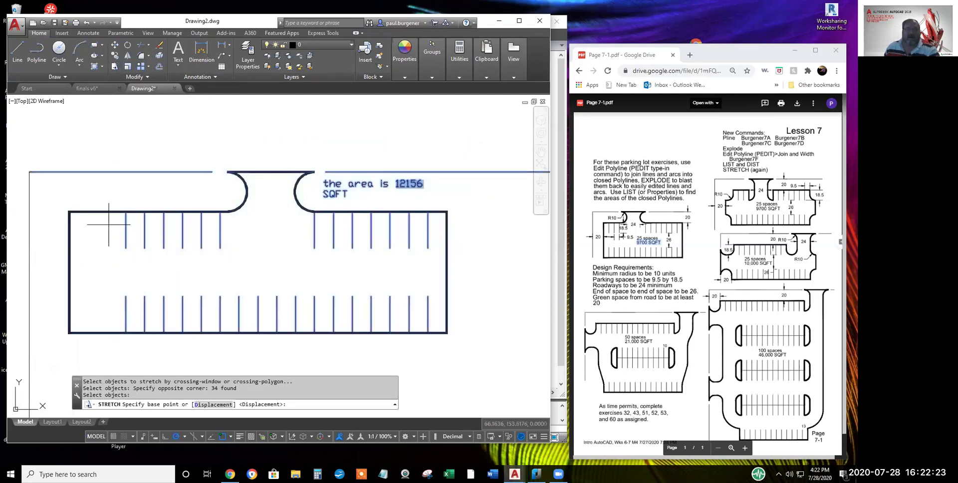
left_click(121, 211)
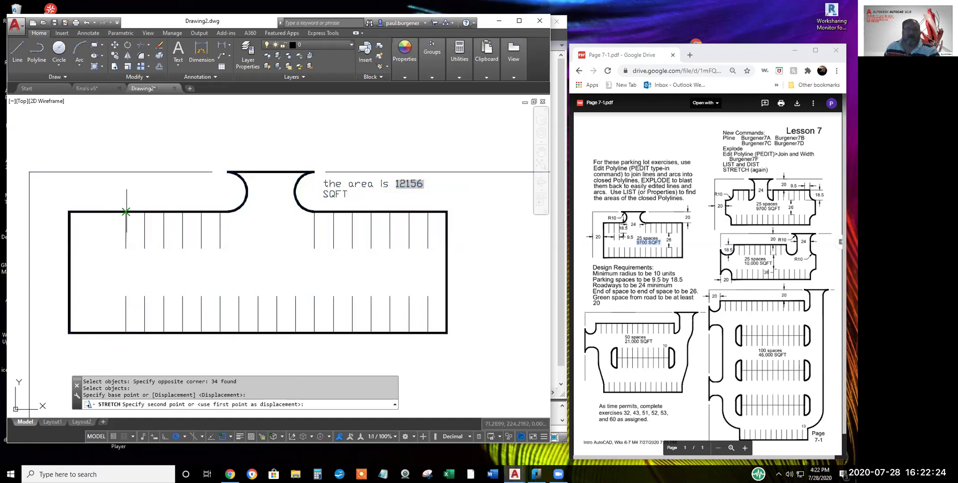
left_click(83, 211)
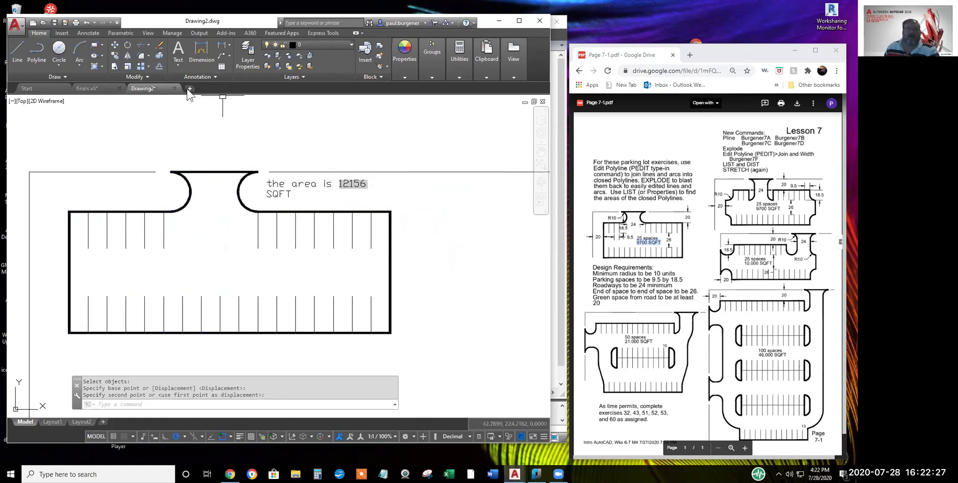
Erase the two stall lines that overlap the lot's left edge, keeping the outline
left_click(158, 55)
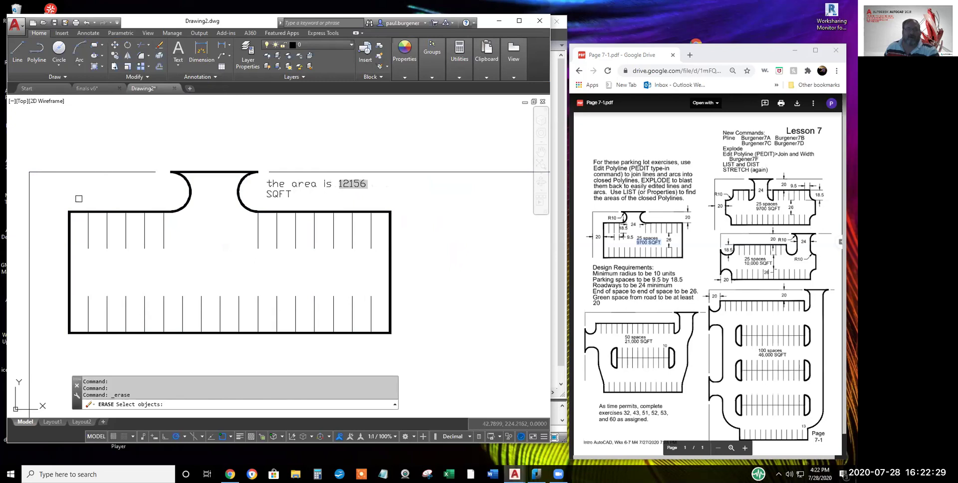
left_click(62, 200)
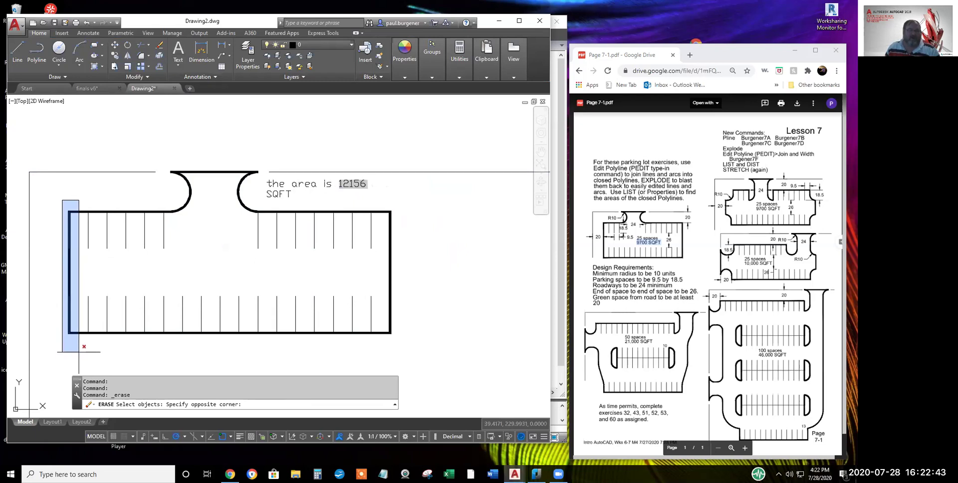
left_click(80, 352)
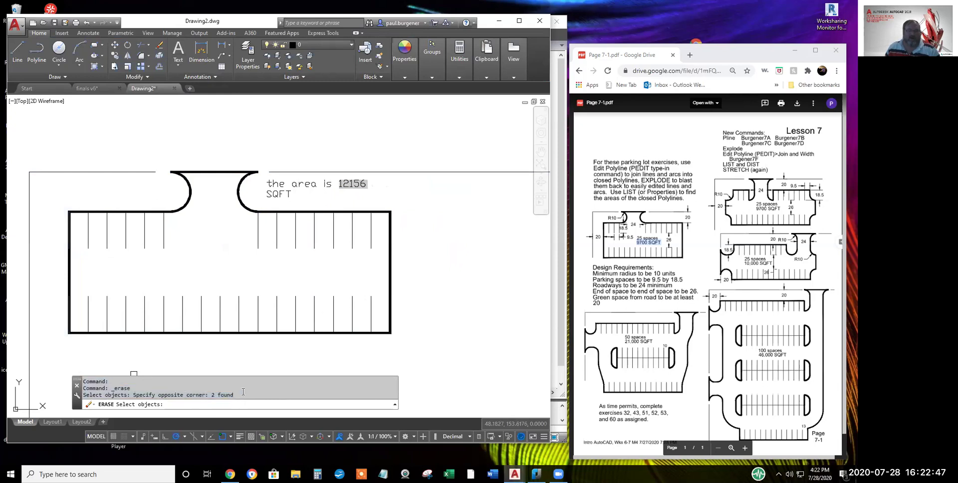
key("Return")
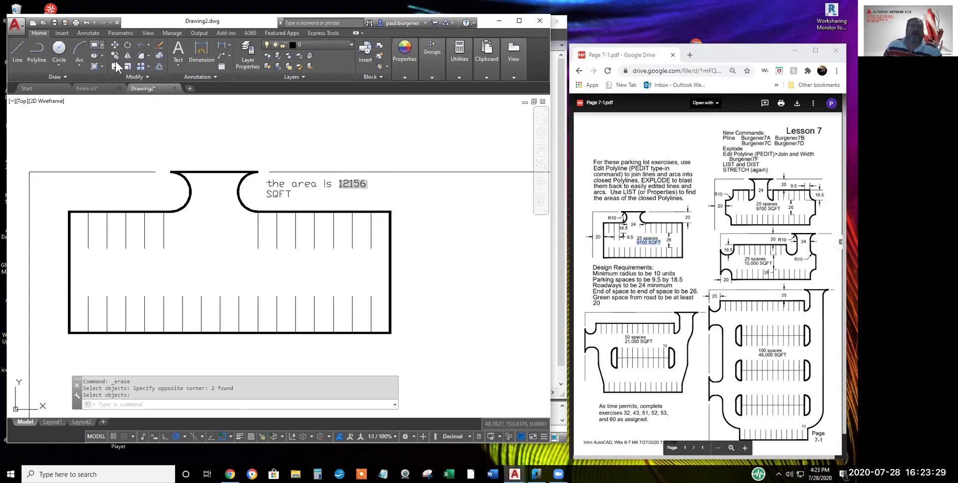
Draw a small rectangle above the area text and stretch its right side 6 units to the left
left_click(94, 44)
left_click(273, 112)
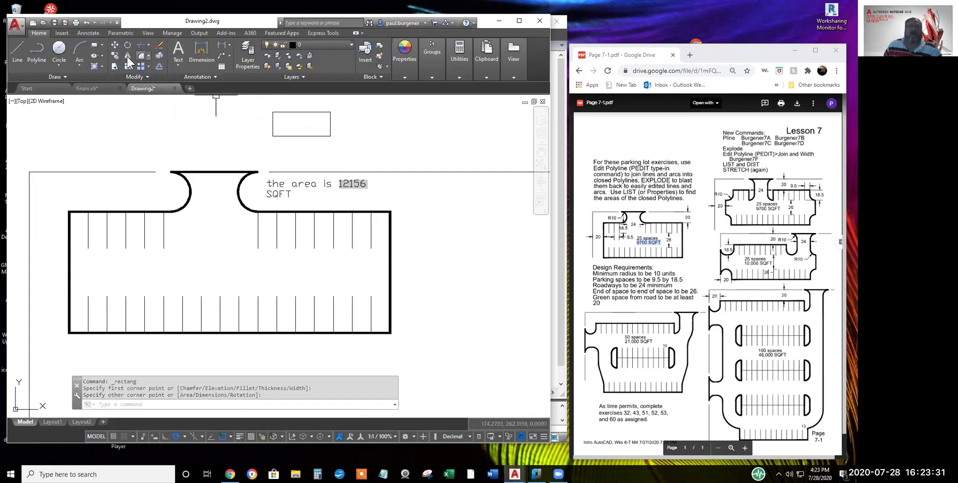
left_click(114, 65)
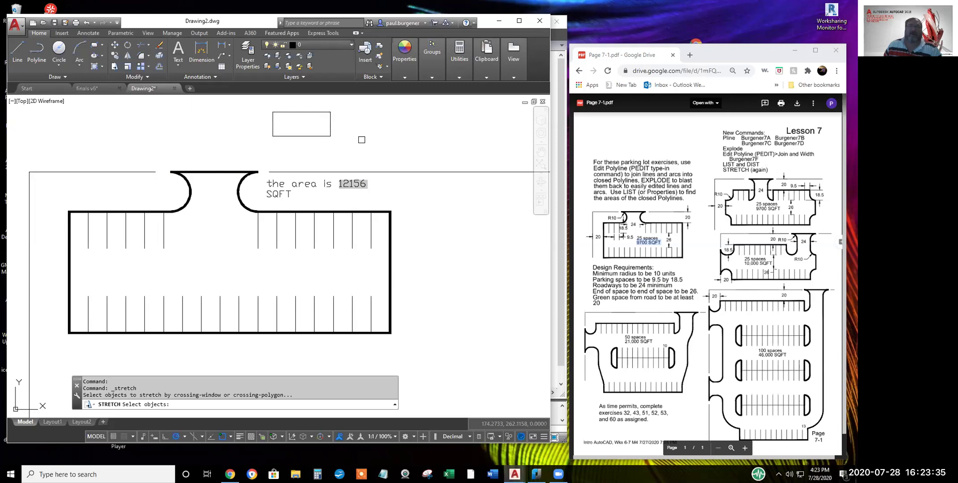
left_click(347, 103)
left_click(329, 139)
key("Return")
left_click(352, 148)
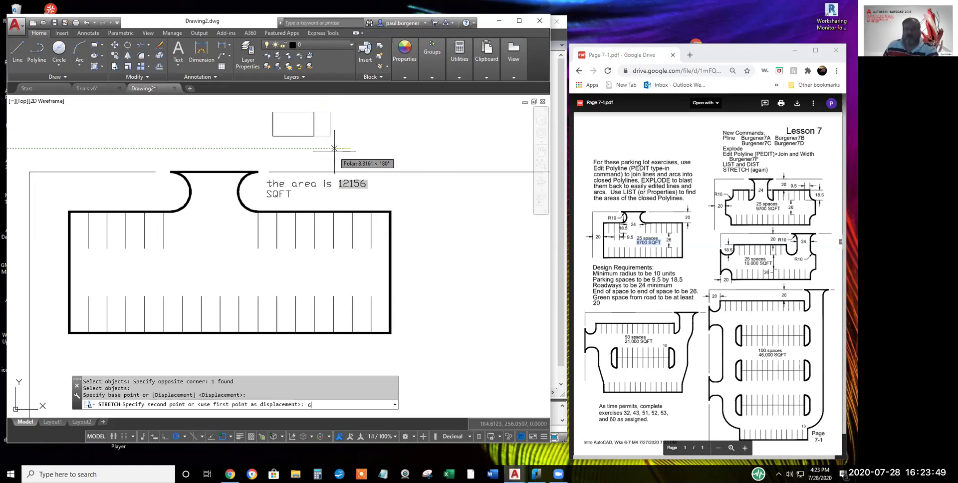
key("Return")
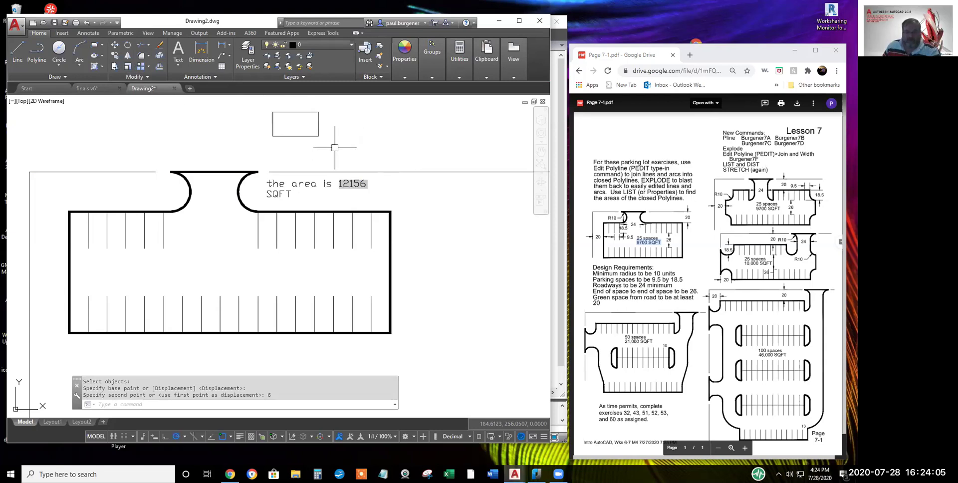
Erase the small practice rectangle above the area text
type("e")
key("Return")
key("Escape")
key("Escape")
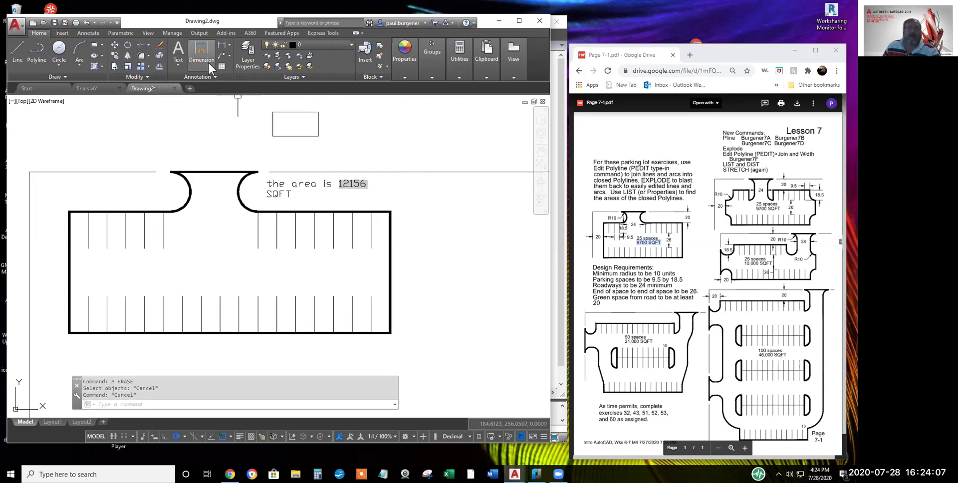
left_click(159, 45)
left_click(297, 112)
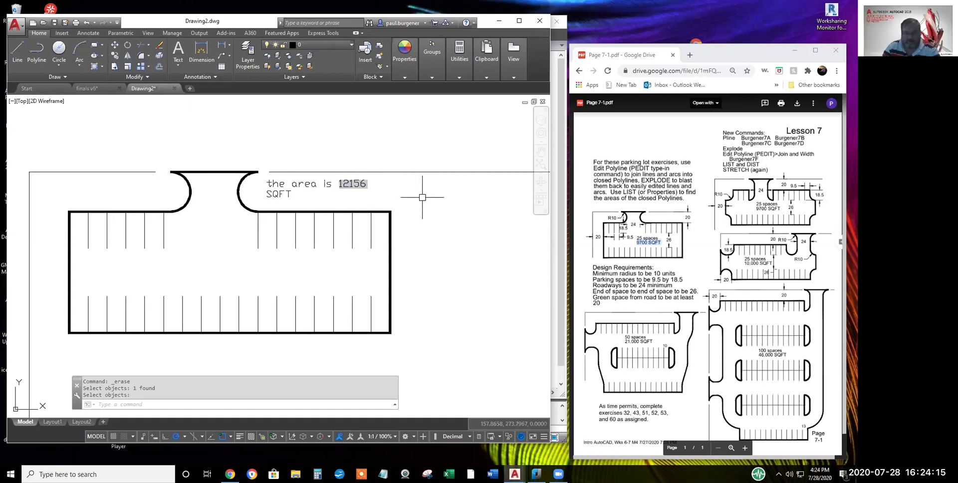
Regenerate the drawing to update the area field for the shortened lot
type("reg")
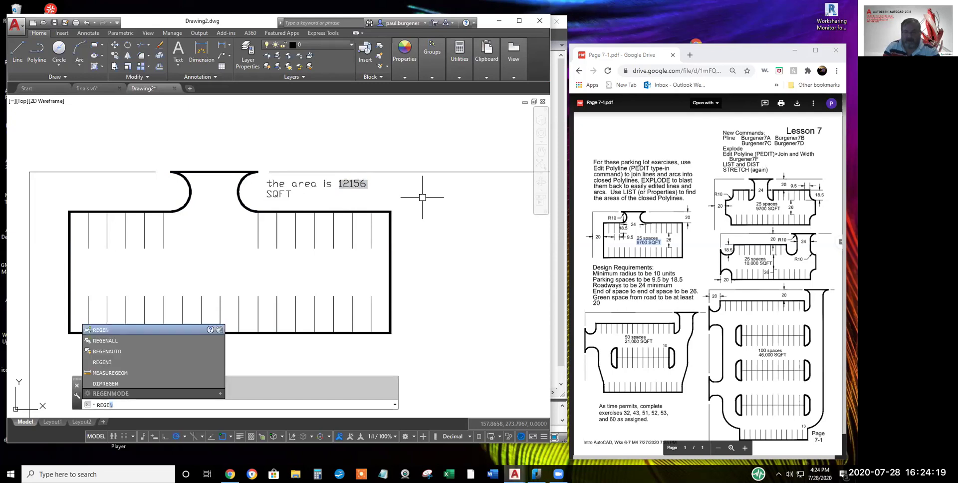
key("Return")
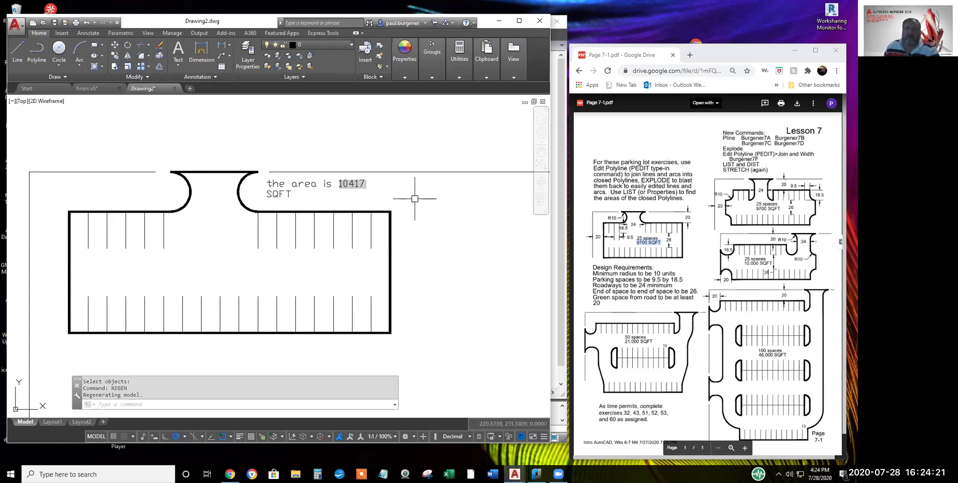
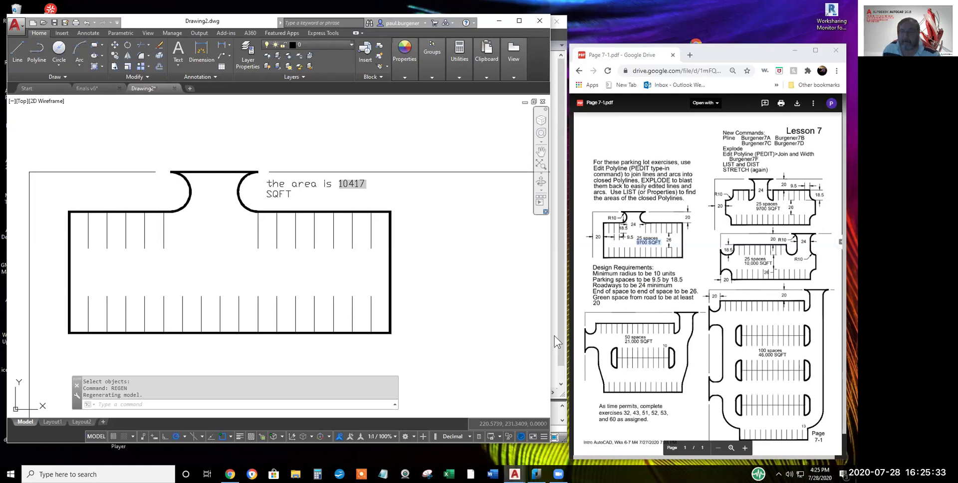
Switch to nanoCAD and erase all the existing practice polylines from the drawing
key("alt+Tab")
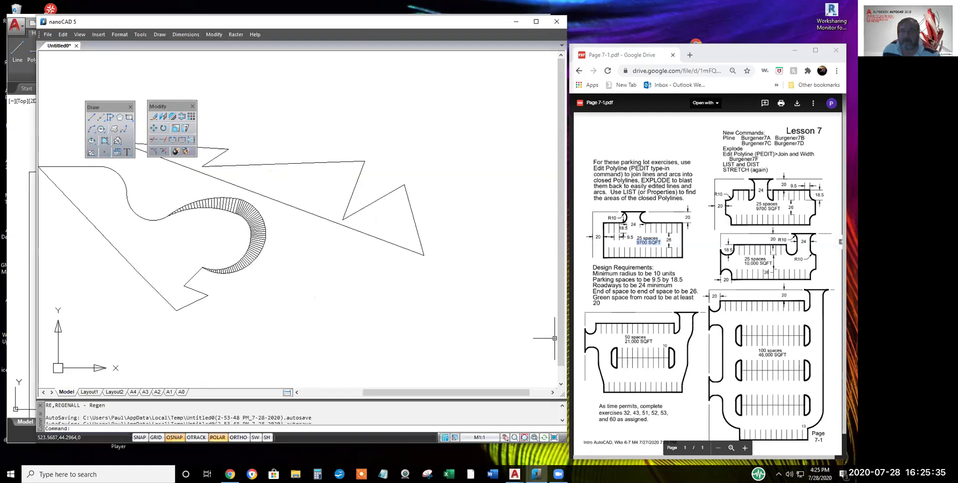
middle_click_drag(300, 227, 341, 243)
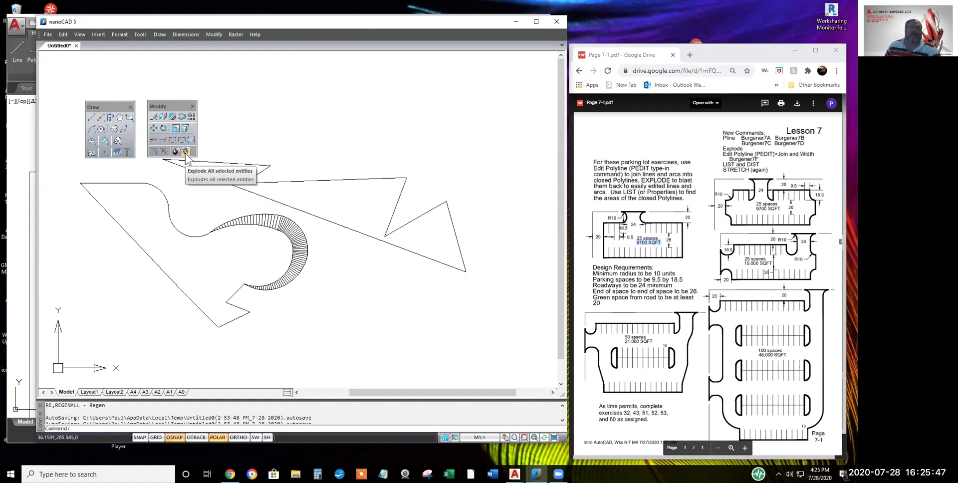
left_click(154, 120)
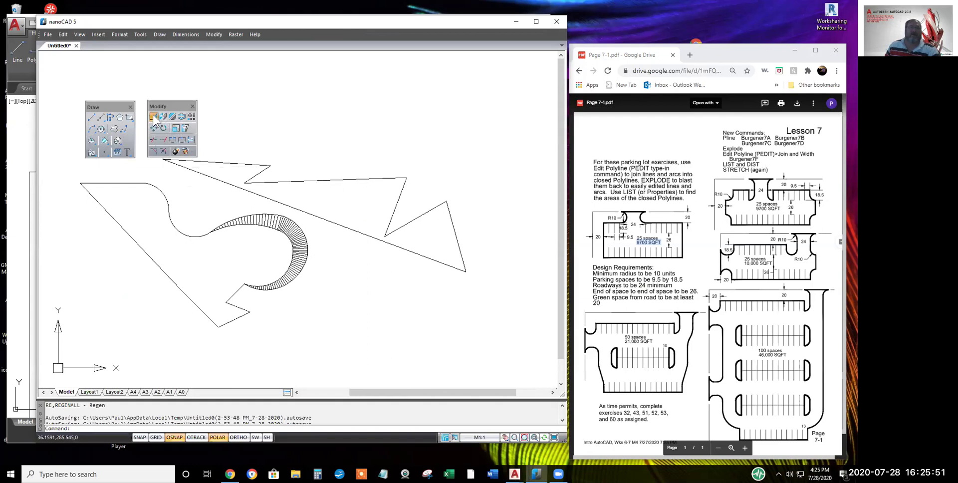
key("ctrl+a")
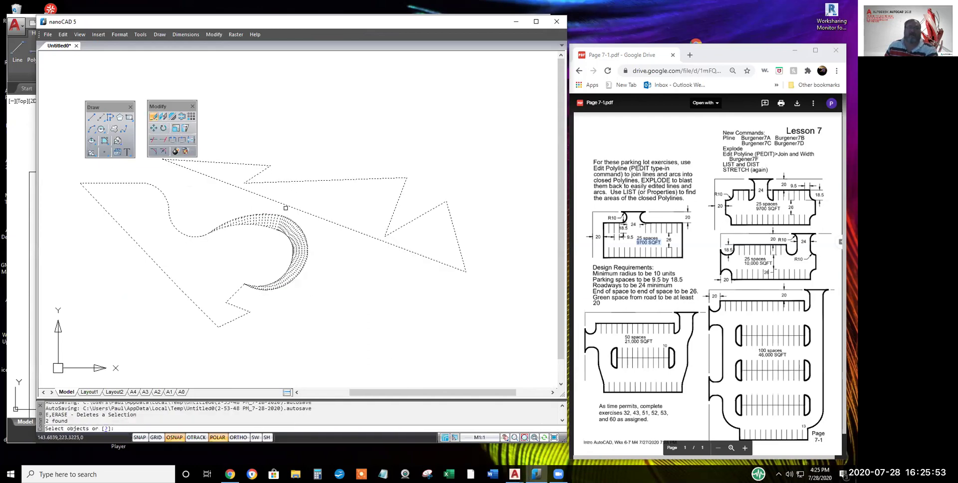
key("Return")
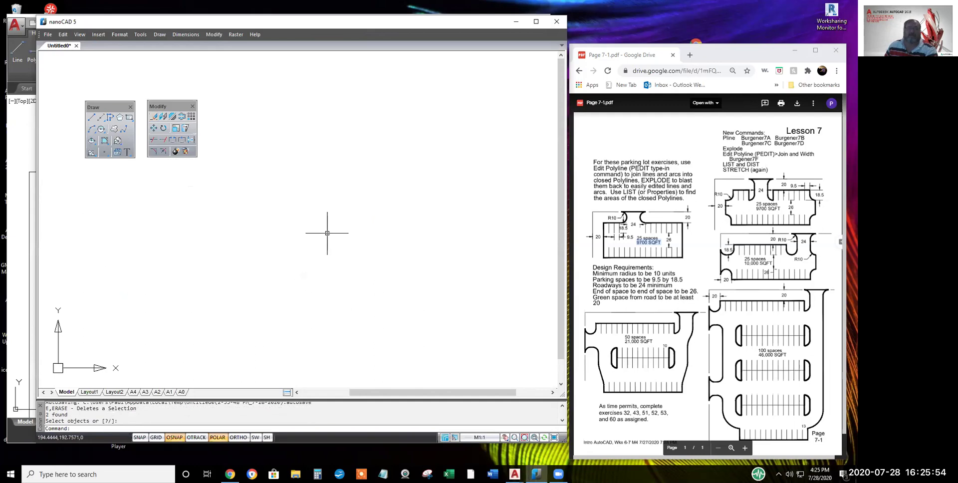
Draw connected property lines 250 units straight up and 300 units horizontally to the right
left_click(93, 115)
left_click(276, 313)
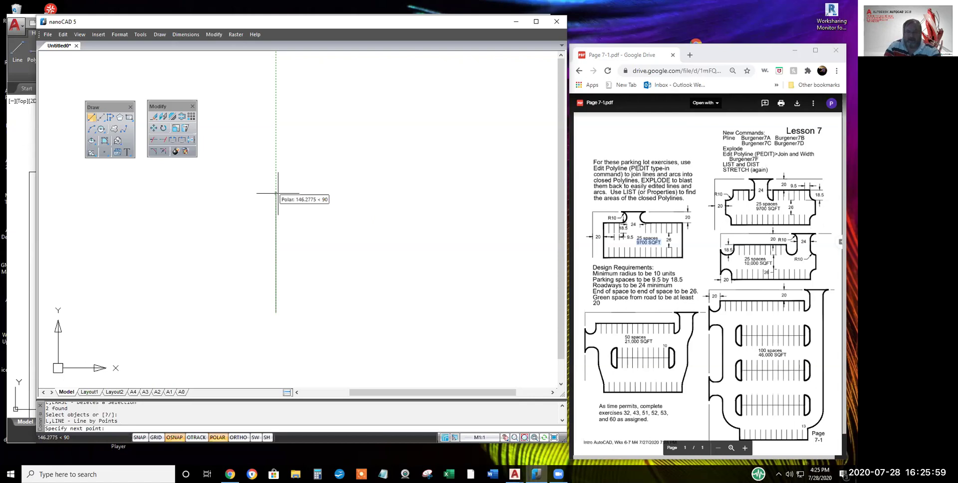
type("1")
type("250")
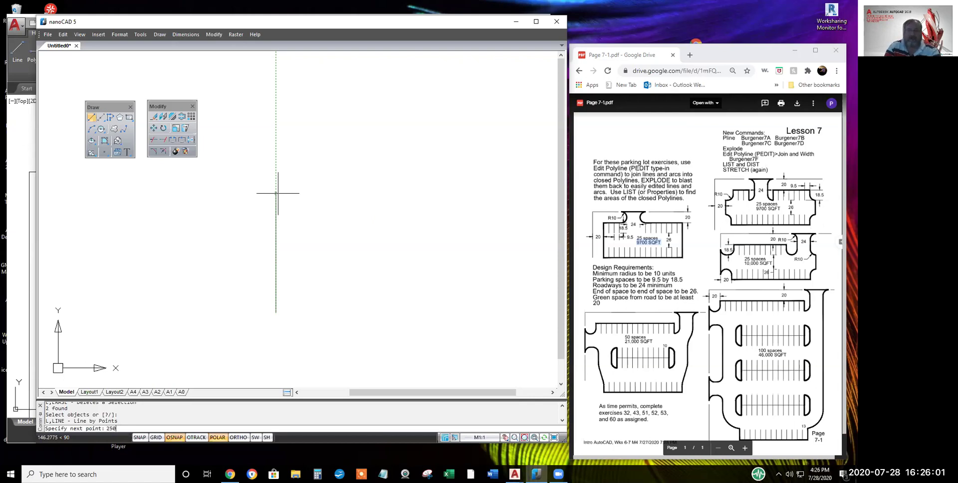
key("Return")
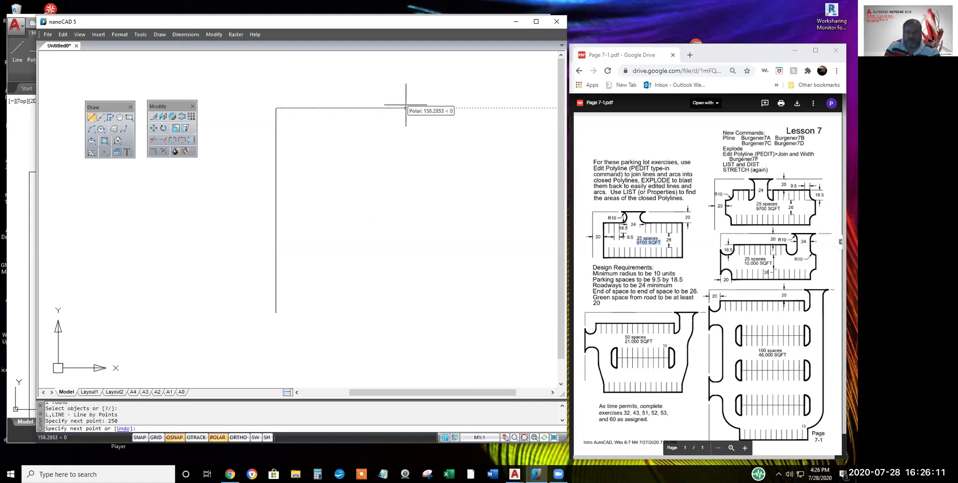
type("300")
key("Return")
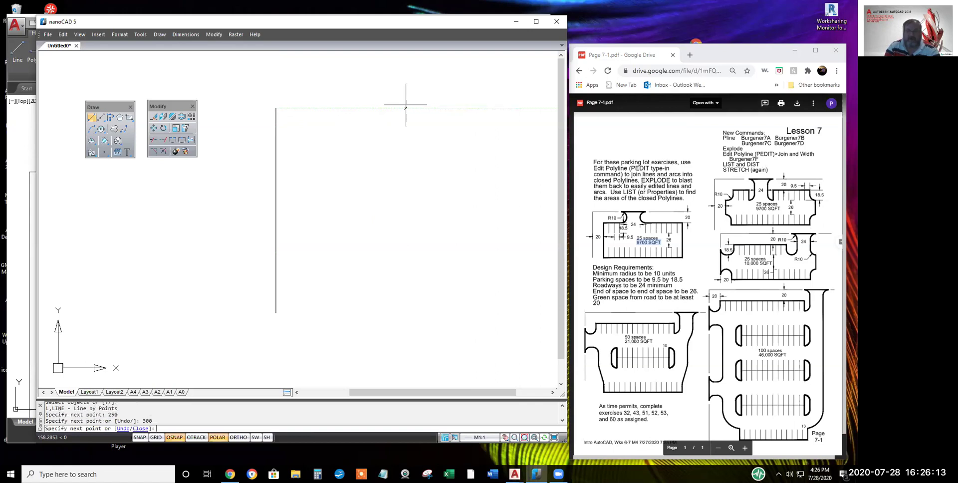
key("Return")
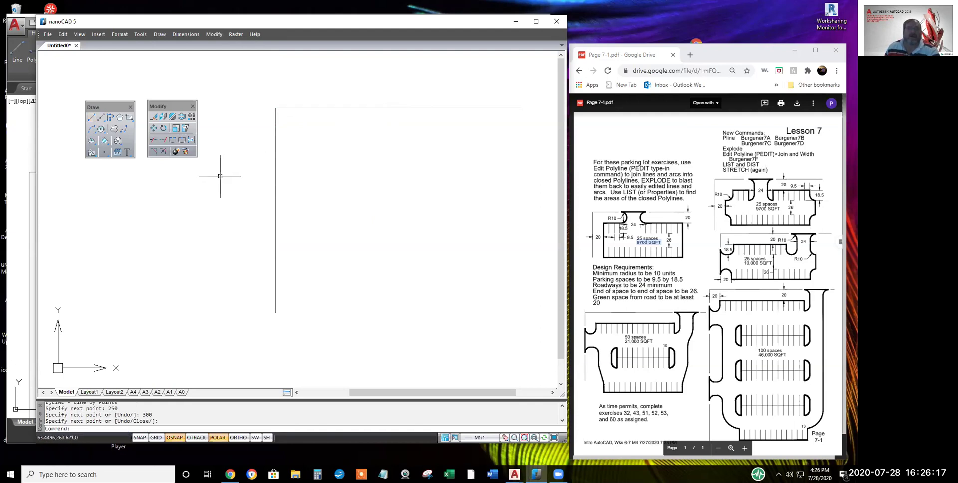
Offset the top horizontal and left vertical property lines 20 units inward
left_click(183, 117)
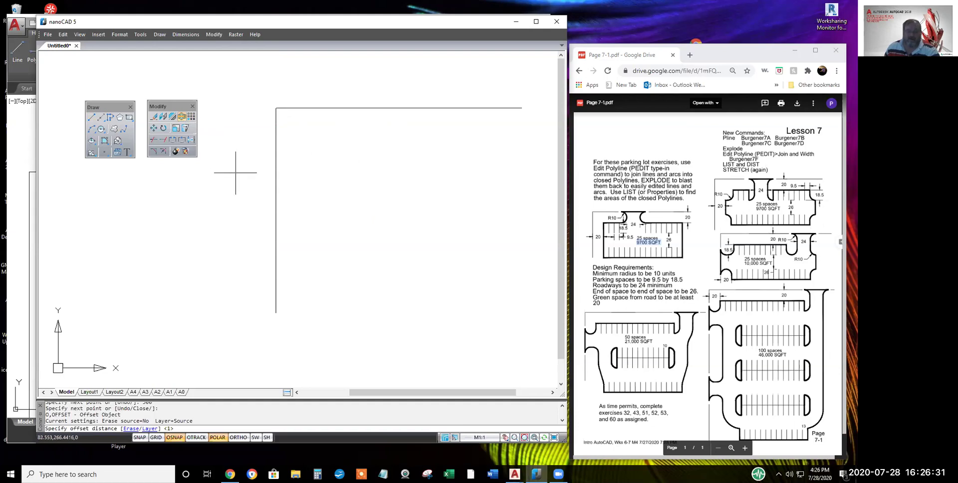
type("20")
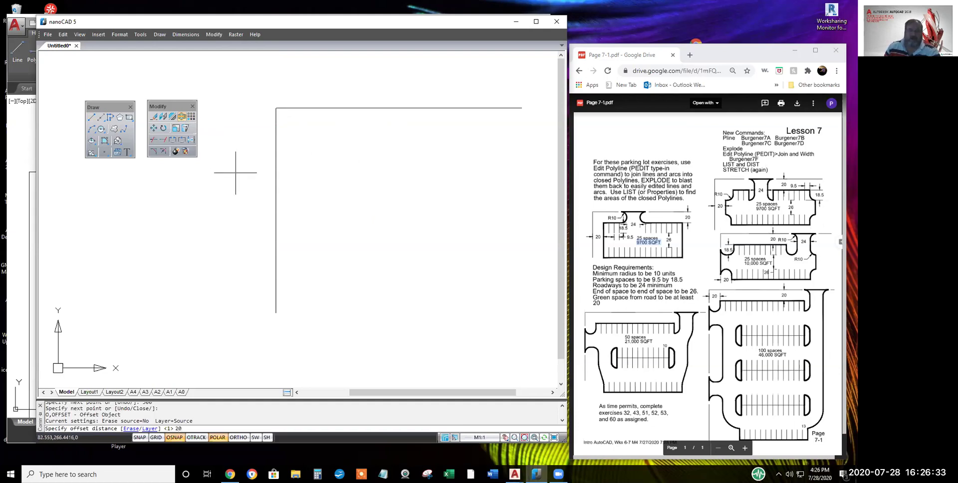
key("Return")
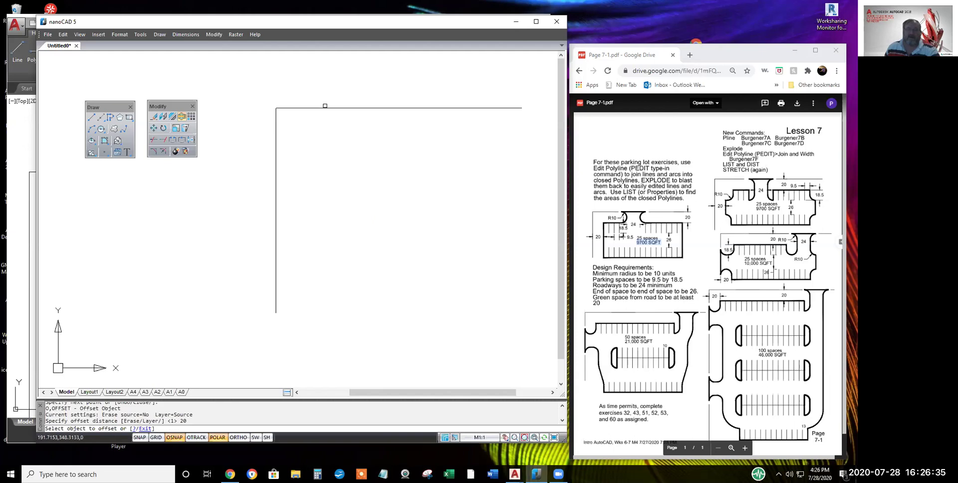
left_click(325, 105)
left_click(311, 132)
left_click(278, 146)
left_click(306, 149)
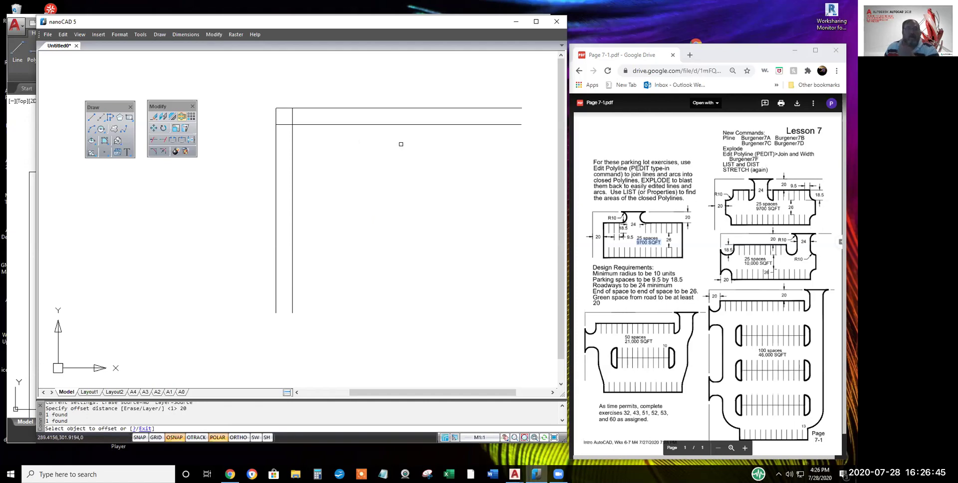
left_click(105, 131)
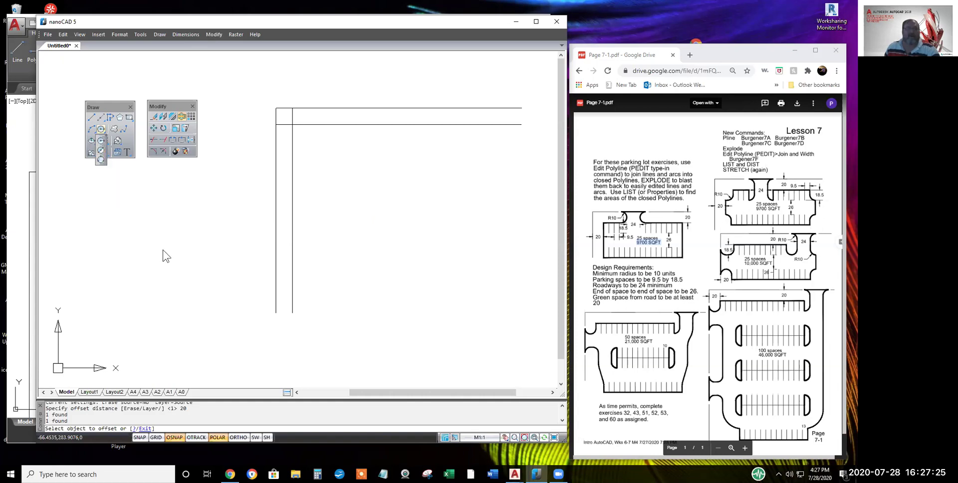
key("Escape")
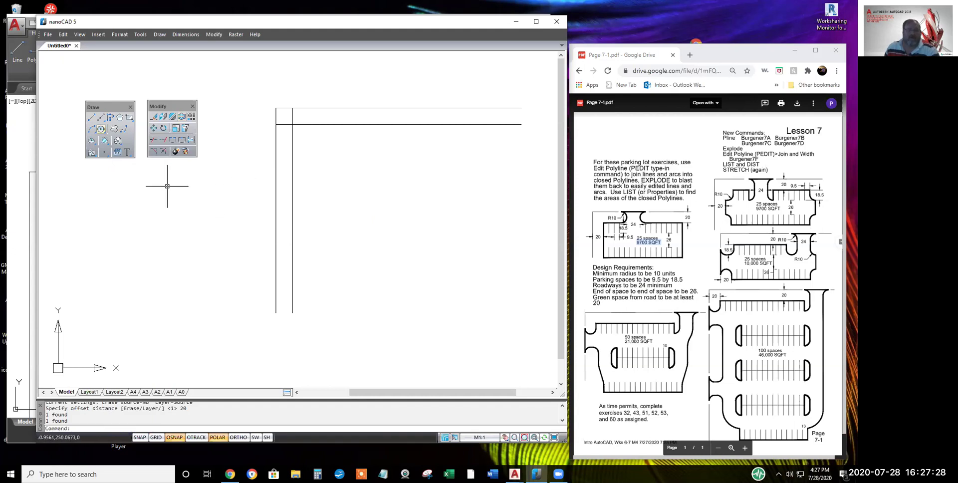
left_click(102, 130)
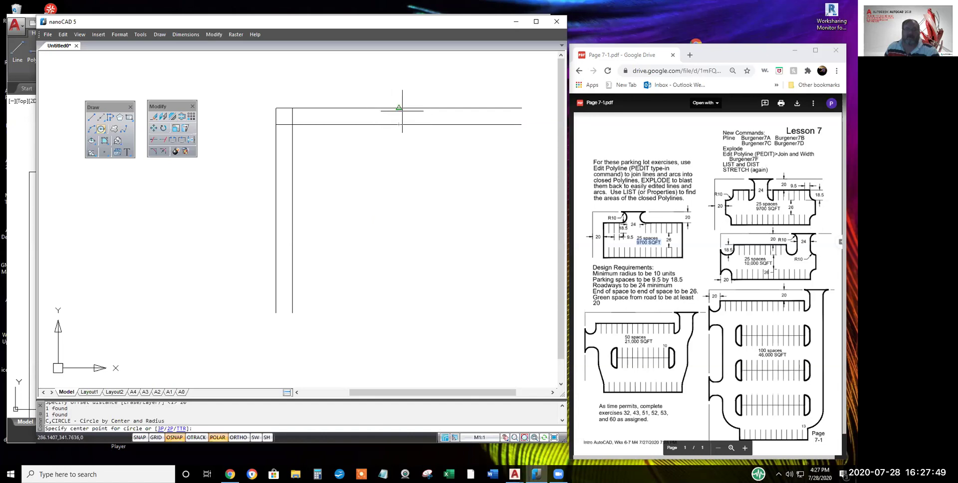
right_click(382, 173, "shift")
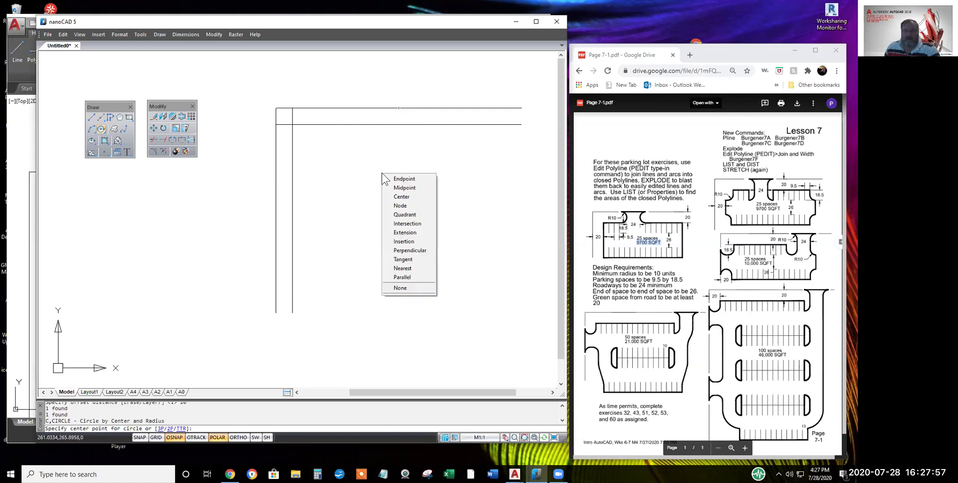
left_click(402, 269)
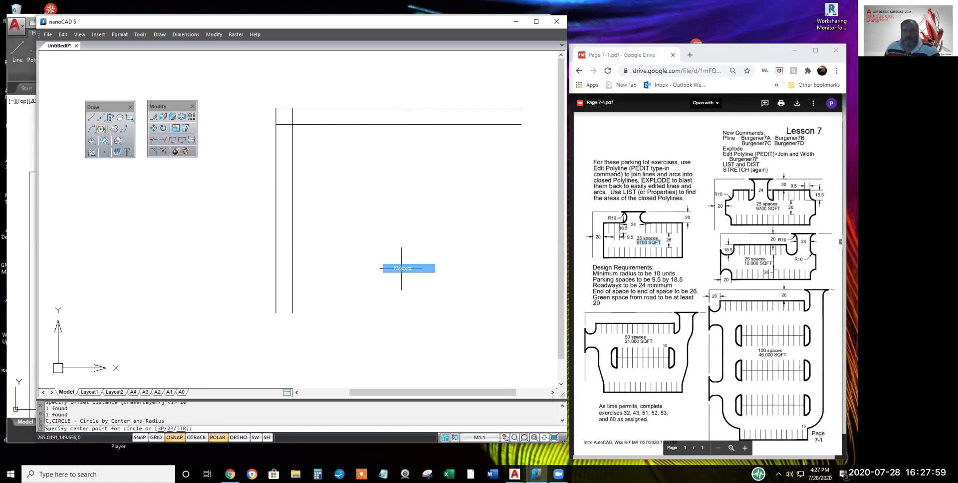
left_click(346, 107)
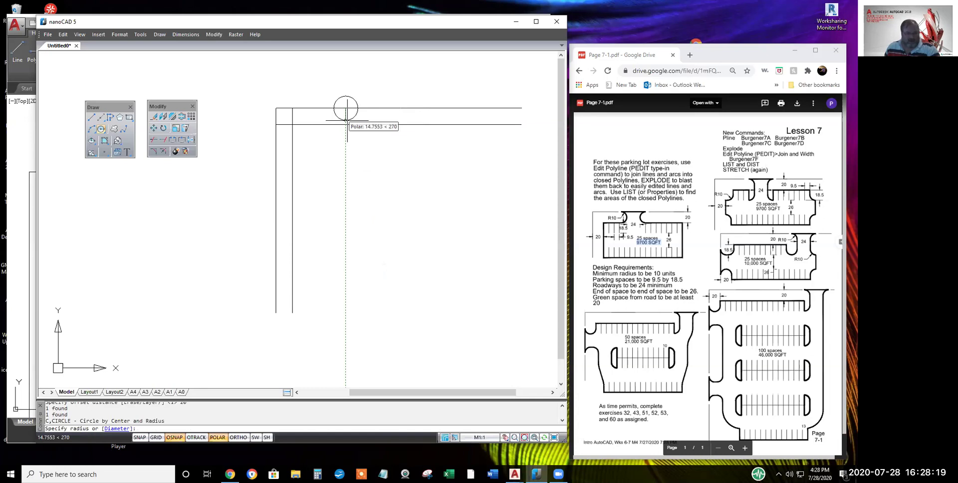
key("Escape")
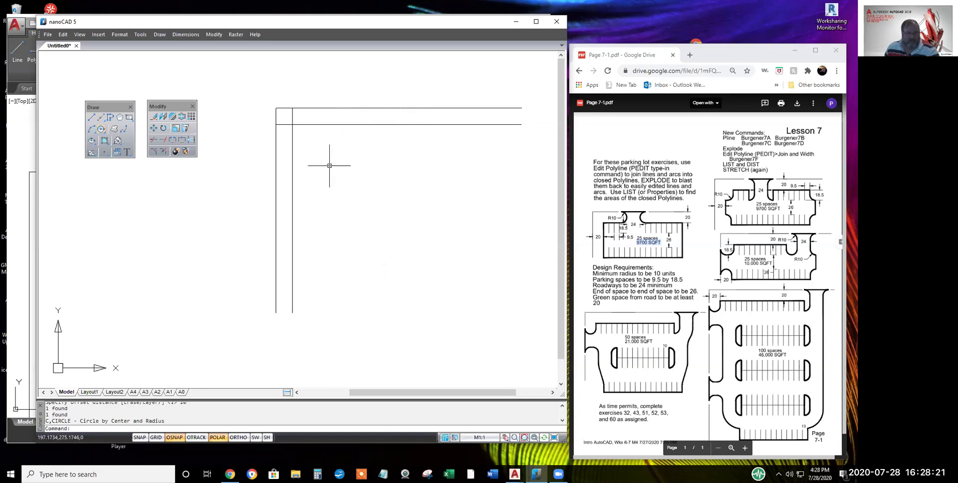
Draw a two-point circle 20 units in diameter spanning from the top property line straight down to its offset, near the left corner
left_click(101, 129)
right_click(363, 221)
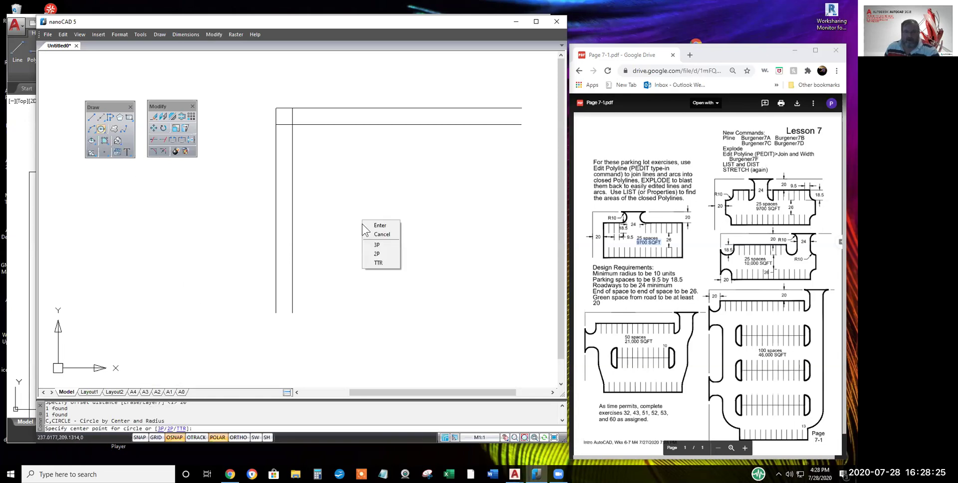
left_click(377, 254)
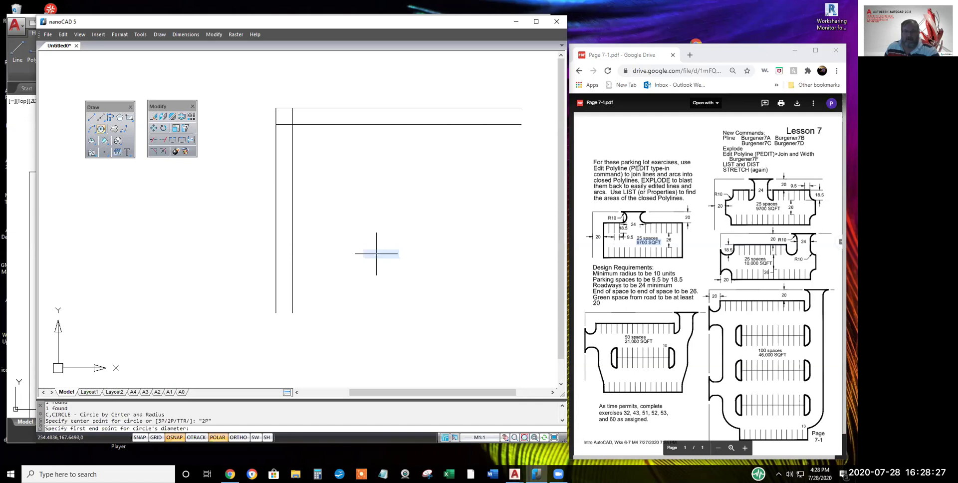
right_click(351, 185, "shift")
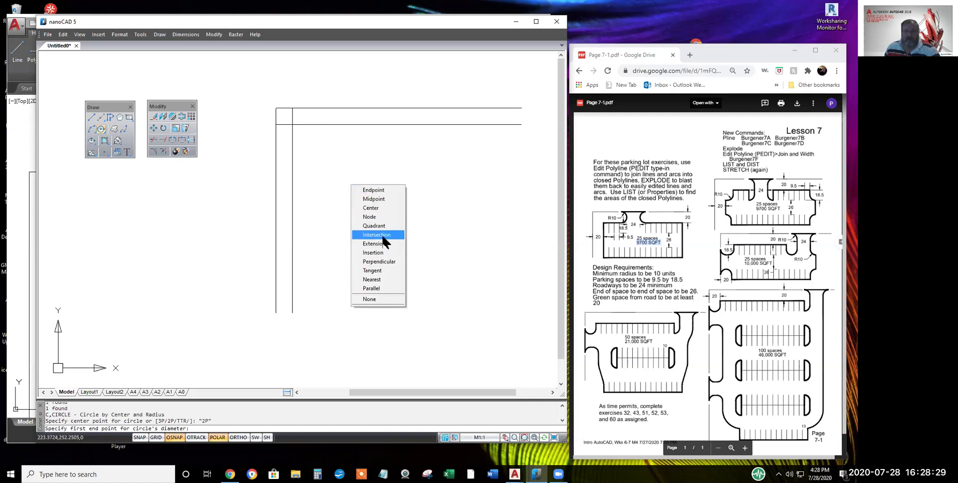
left_click(374, 279)
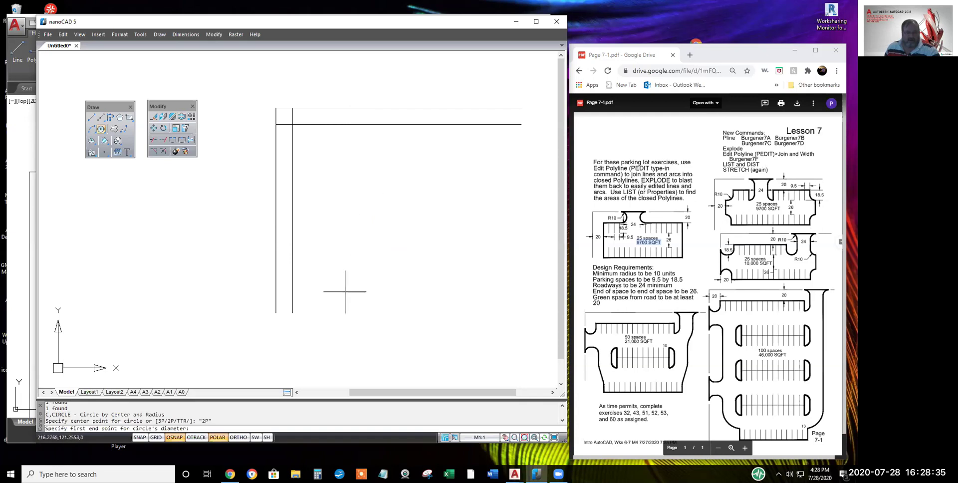
right_click(348, 235, "shift")
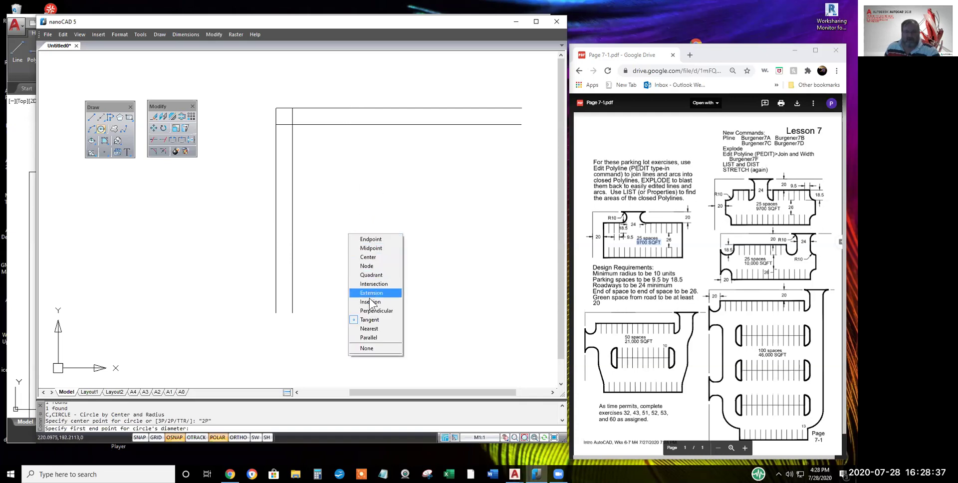
left_click(368, 329)
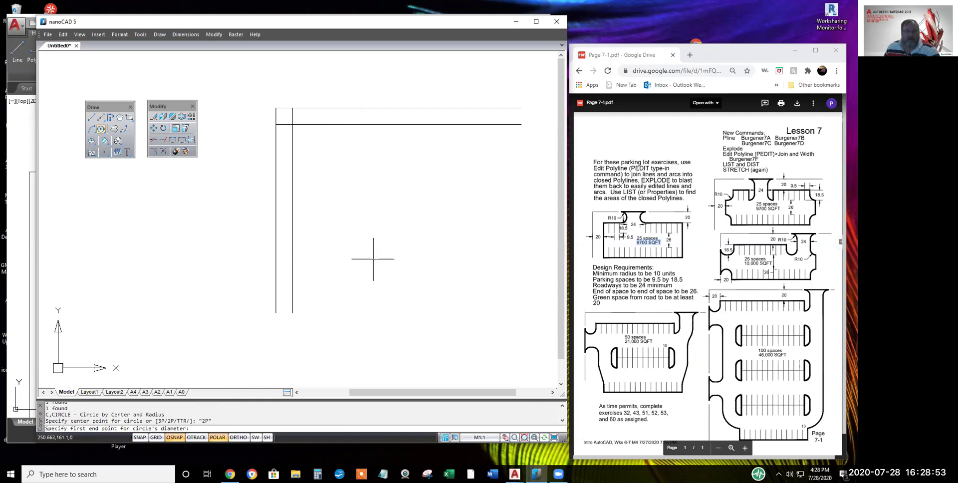
left_click(333, 108)
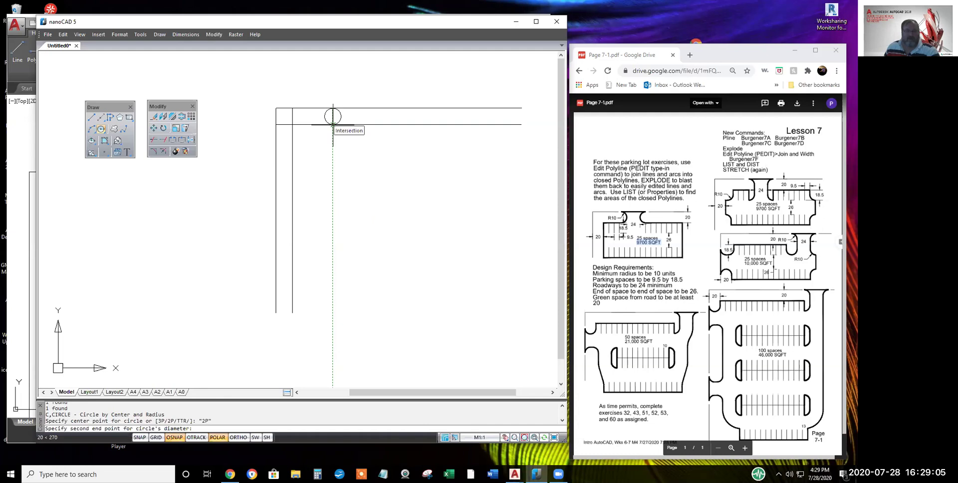
left_click(332, 125)
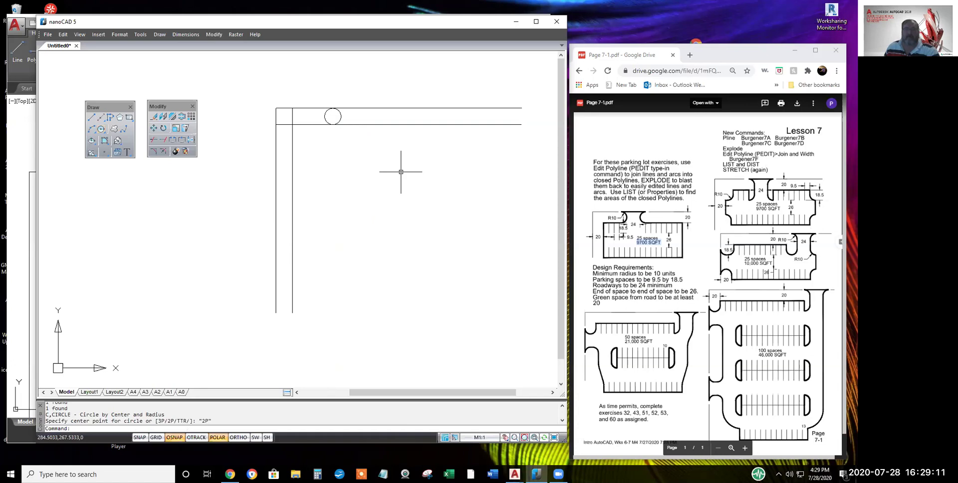
Draw a 12-unit horizontal line to the right from the circle's right quadrant
left_click(91, 117)
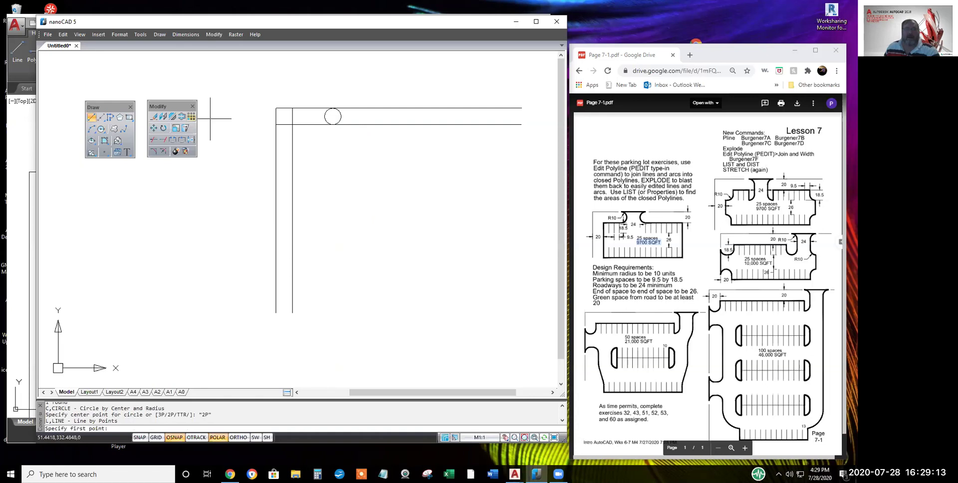
left_click(333, 116)
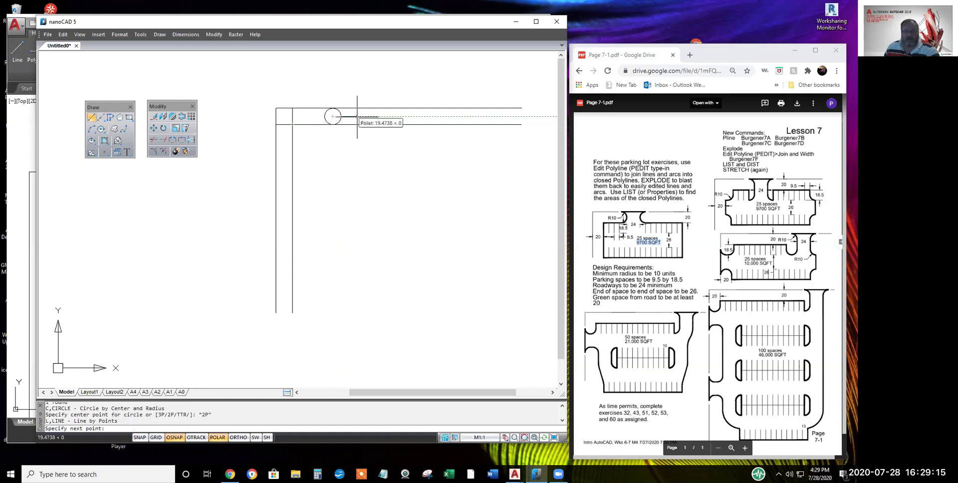
type("12")
key("Return")
key("Return")
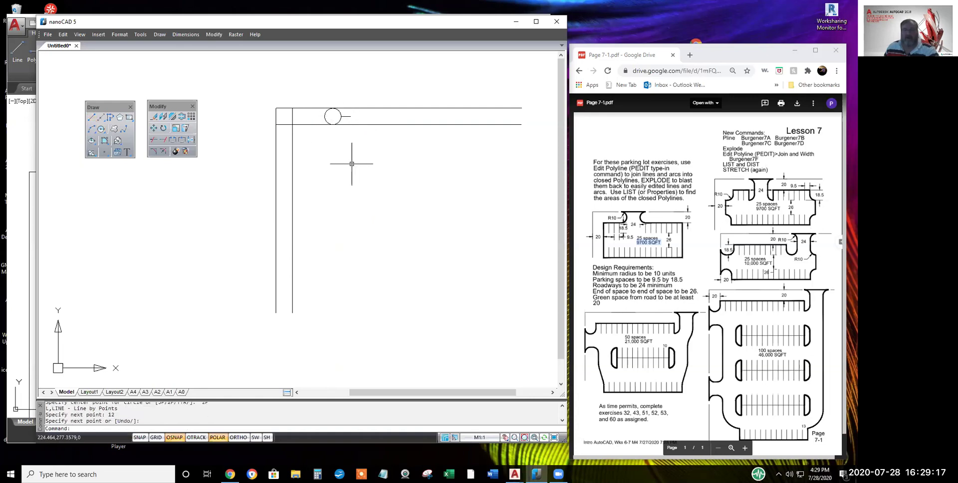
Mirror the entrance circle about a vertical axis through the free end of the 12-unit line, keeping the original
left_click(173, 117)
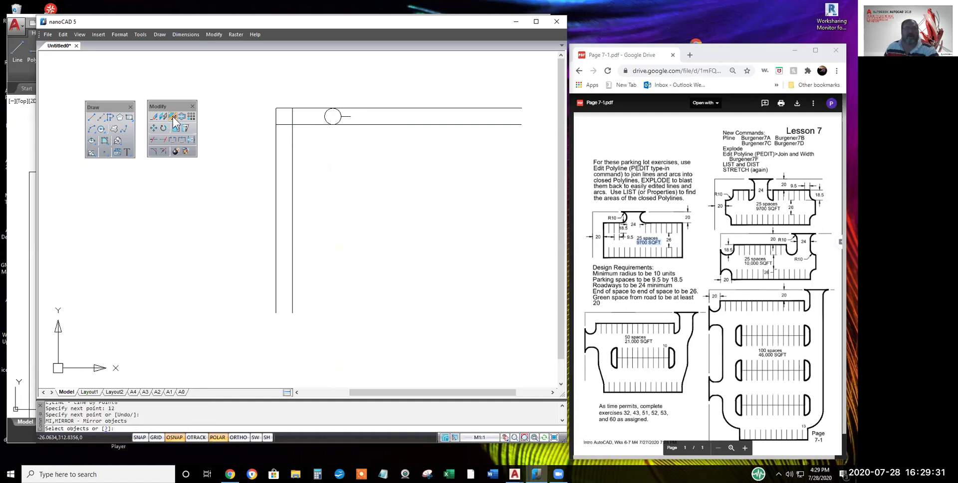
left_click(338, 122)
key("Return")
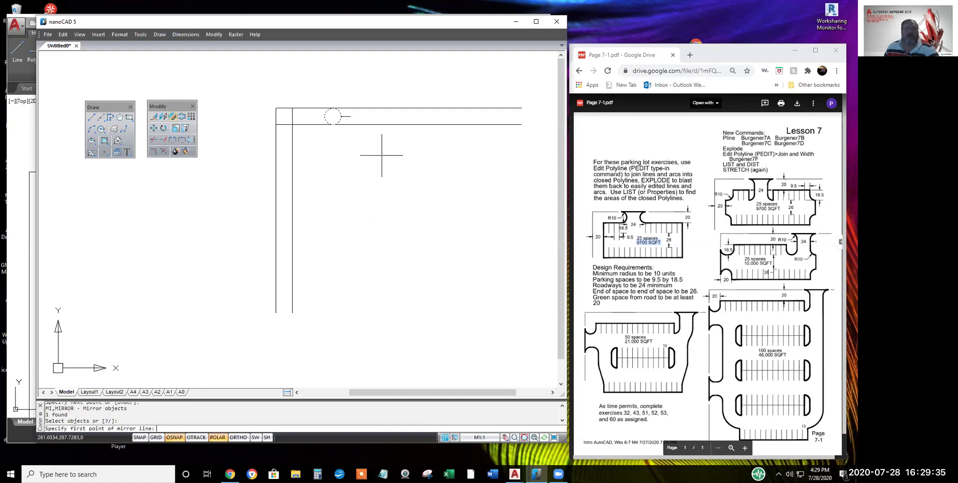
left_click(351, 117)
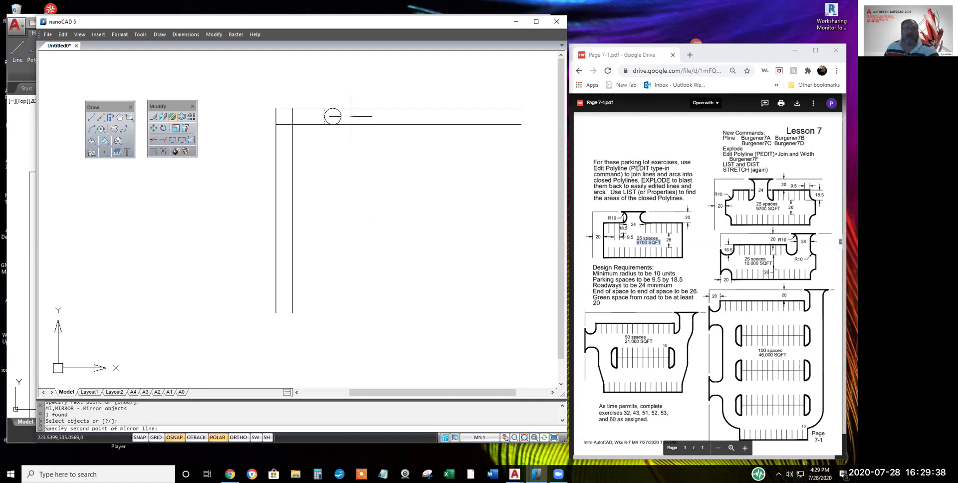
left_click(351, 147)
key("Return")
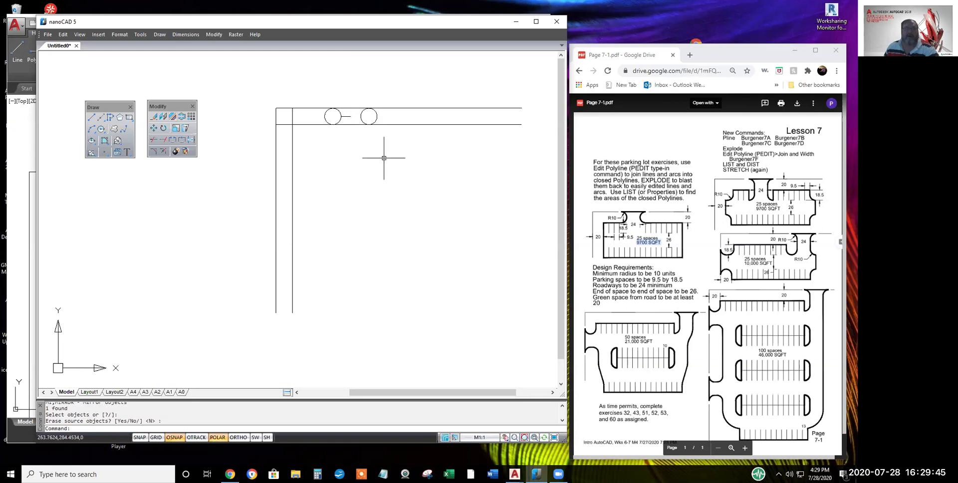
Draw small helper circles about 6 units in radius centered on the top quadrants of both large circles
scroll(368, 113, "up", 3)
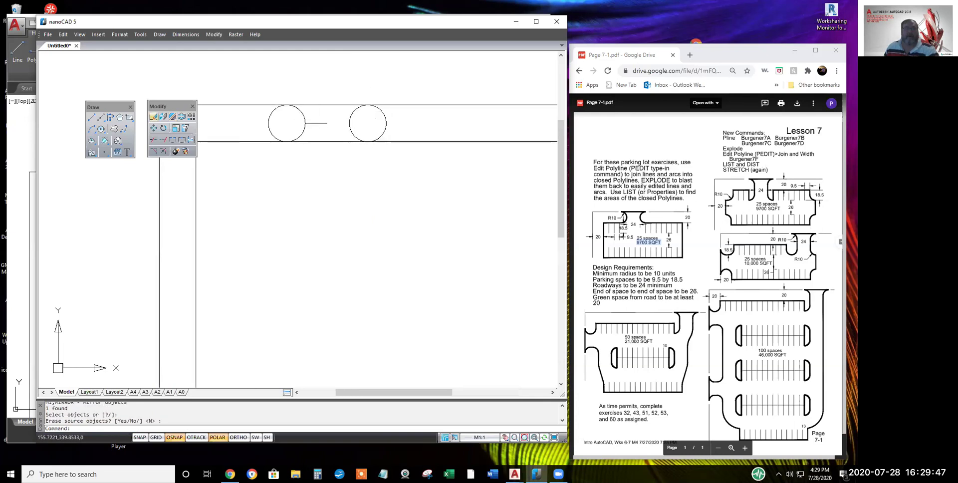
left_click(101, 128)
left_click(369, 105)
left_click(376, 112)
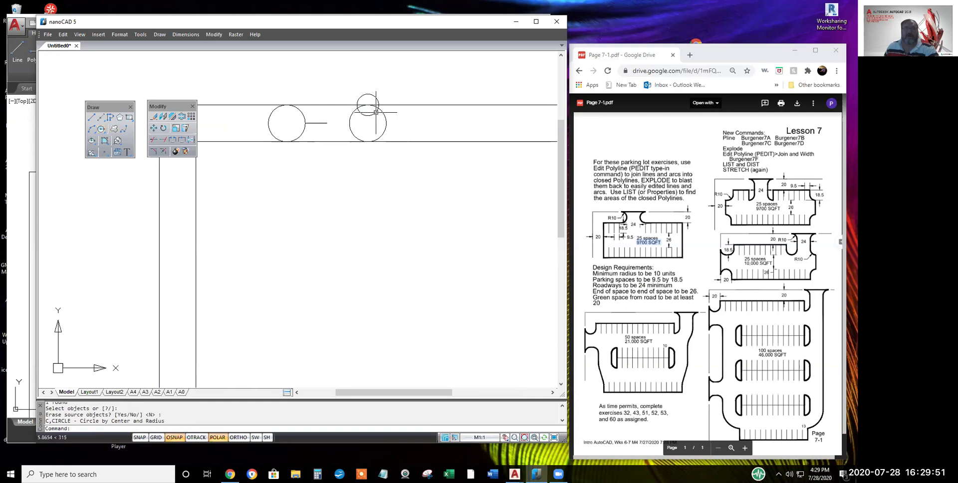
key("Return")
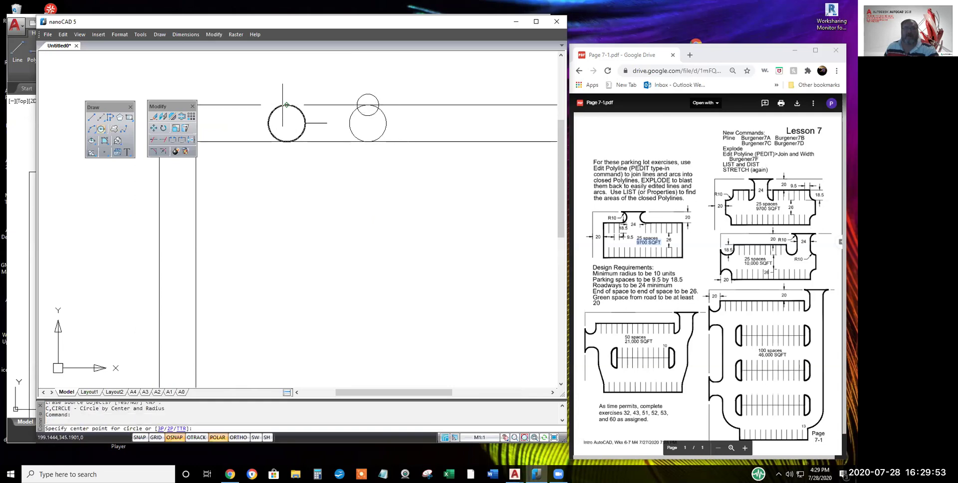
left_click(286, 105)
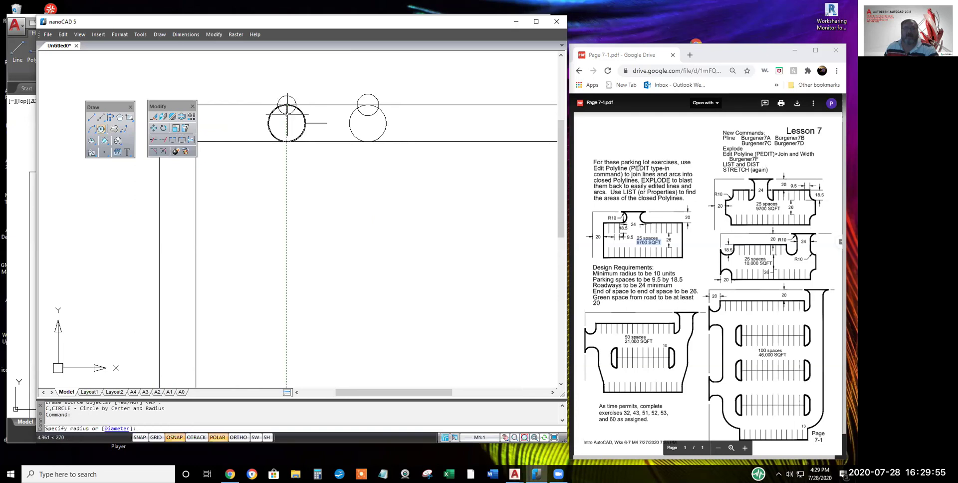
key("Escape")
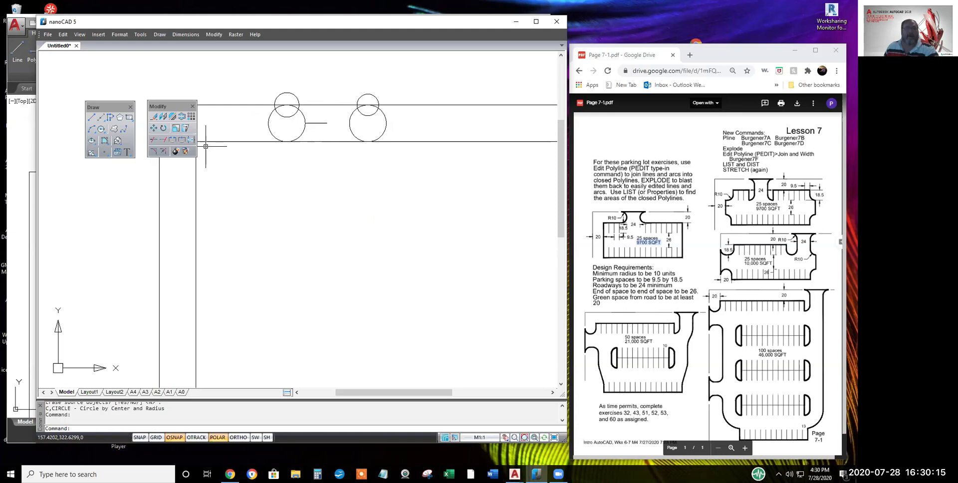
Trim away the left half of the left large circle and the part of its small helper circle lying inside it
left_click(154, 141)
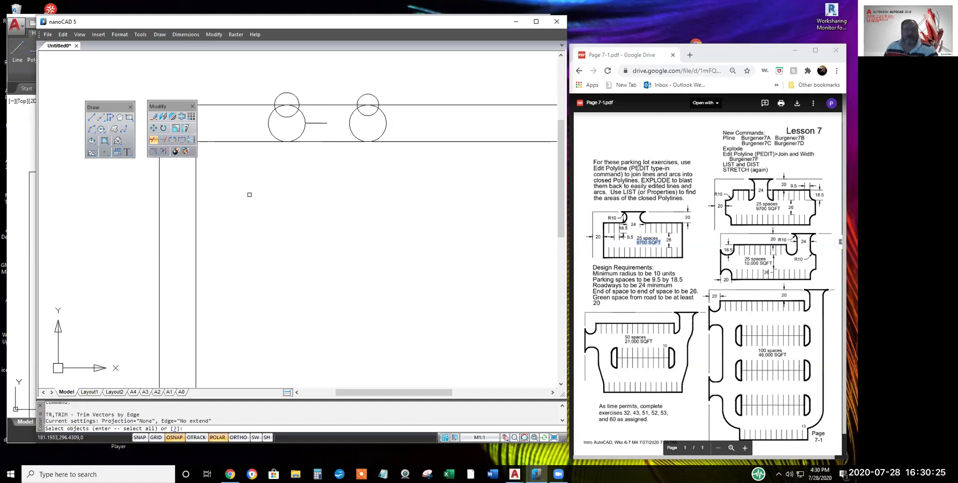
key("Return")
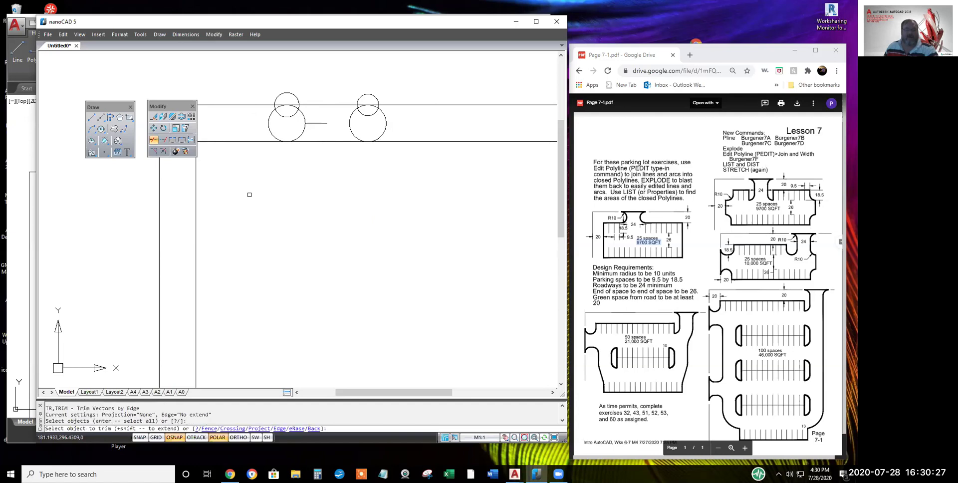
left_click(271, 133)
left_click(270, 134)
scroll(270, 114, "up", 3)
left_click(316, 119)
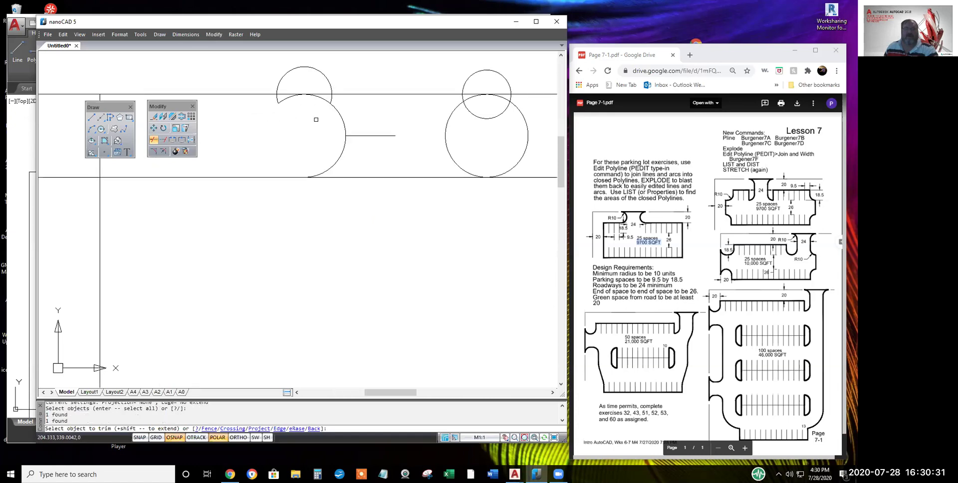
Trim the left helper circle's upper half and left stub, plus the property line segment from it to the entrance arc
scroll(284, 102, "up", 2)
left_click(282, 97)
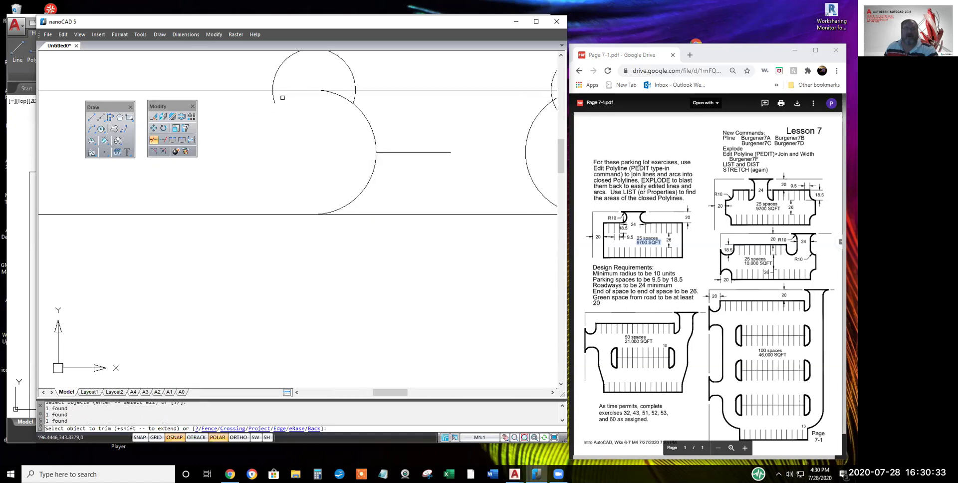
left_click(273, 97)
left_click(281, 89)
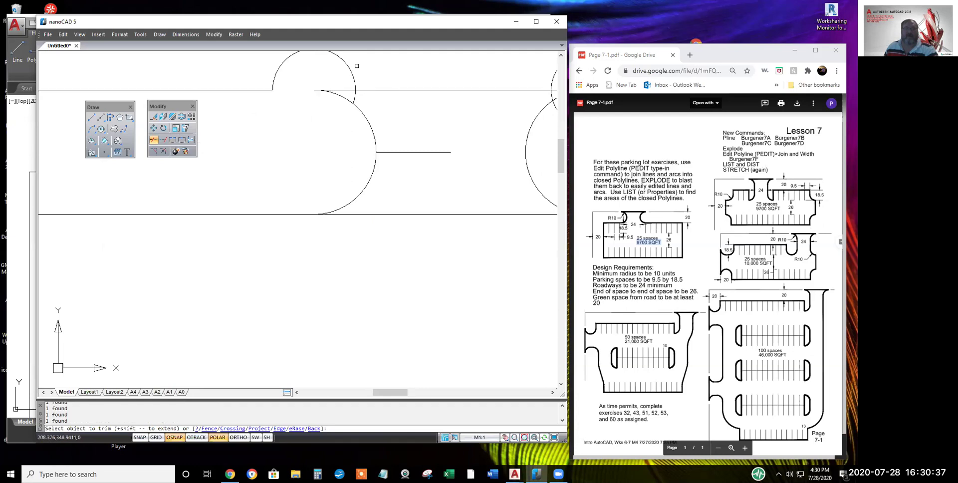
left_click(353, 68)
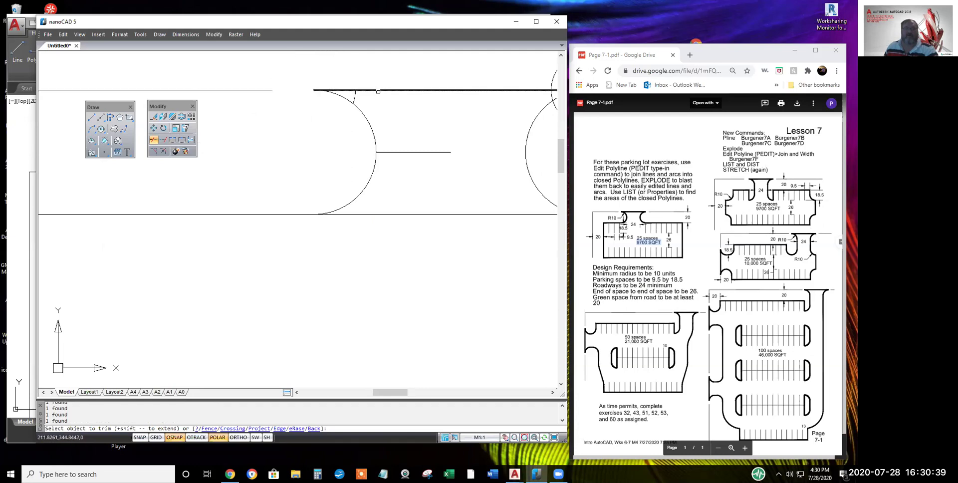
Trim the offset line across the entrance, the right circle's right half, its helper circle and the property line segment beside its top quadrant
left_click(371, 214)
middle_click_drag(428, 190, 219, 217)
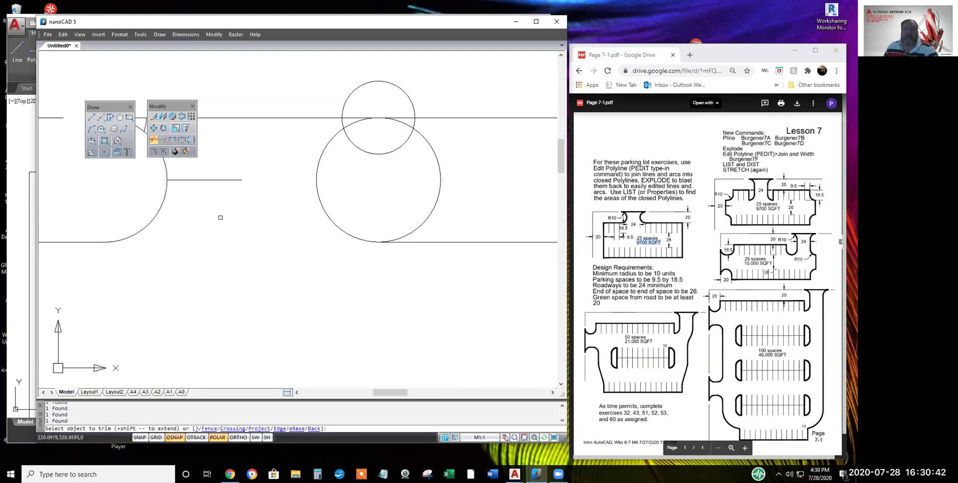
left_click(343, 103)
left_click(405, 116)
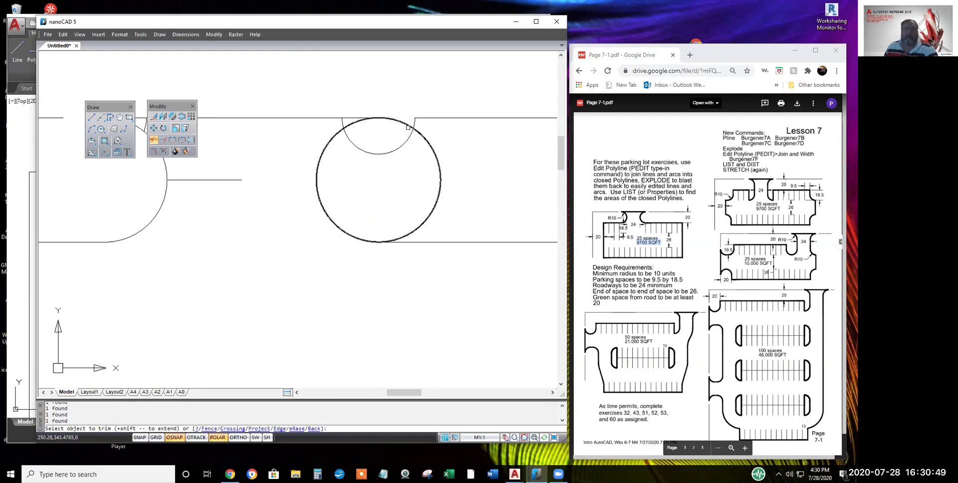
left_click(441, 181)
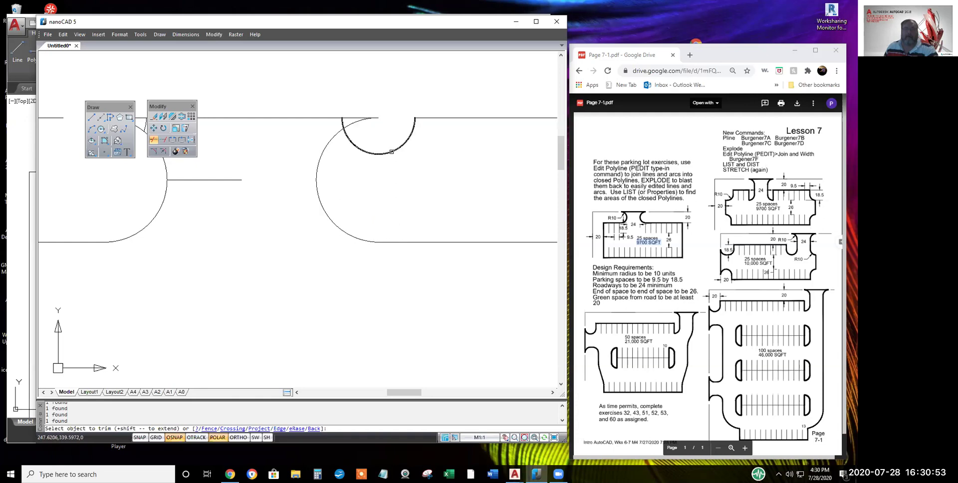
left_click(392, 151)
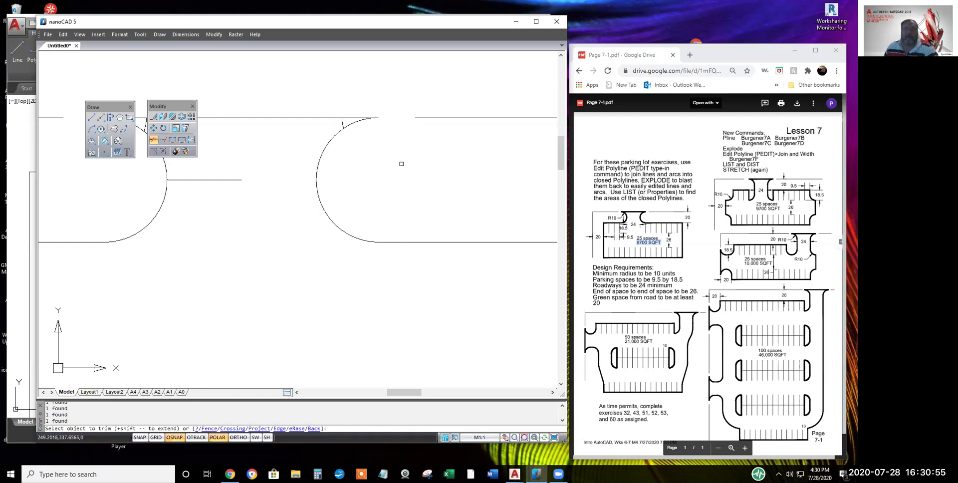
Erase the leftover helper arc pieces and the 12-unit construction line from within the Trim command
scroll(401, 163, "down", 2)
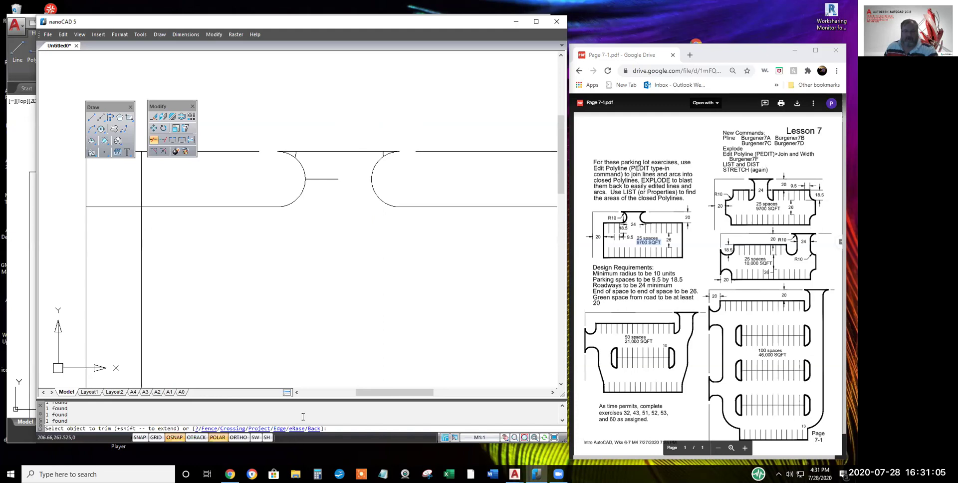
right_click(349, 234)
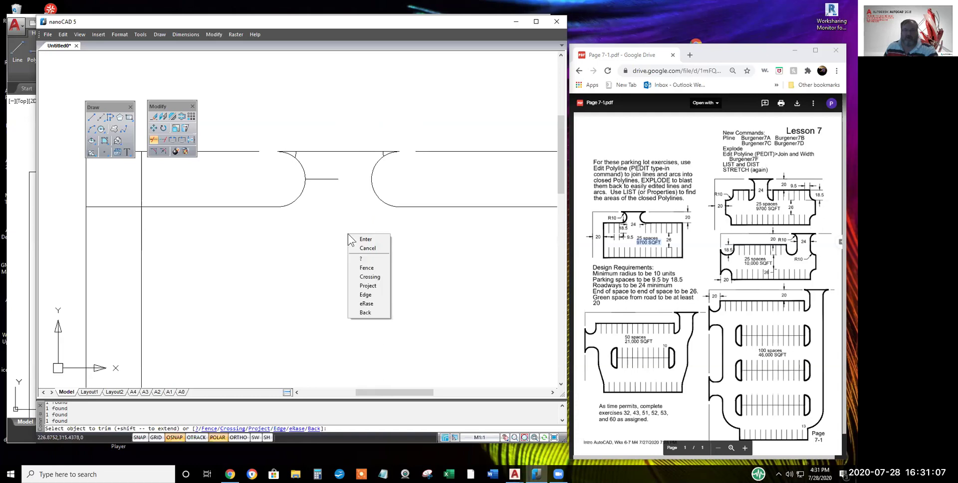
left_click(368, 304)
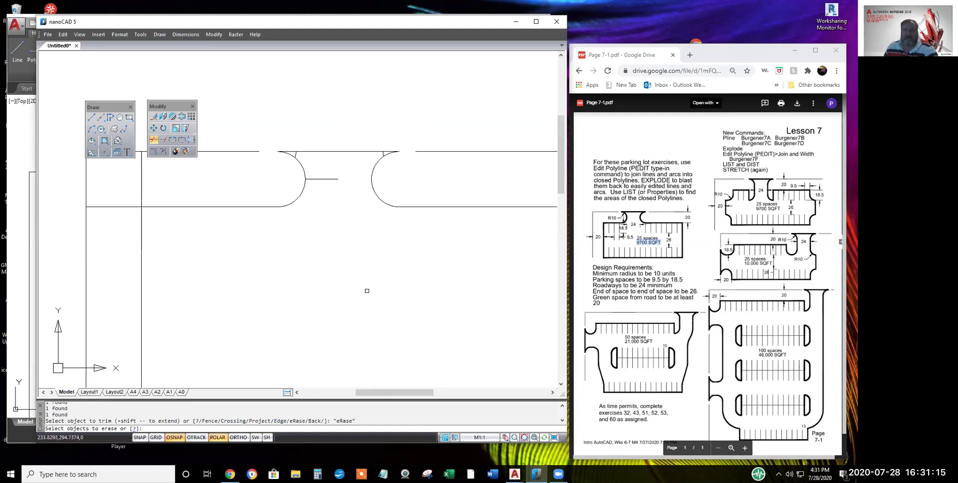
scroll(292, 155, "up", 3)
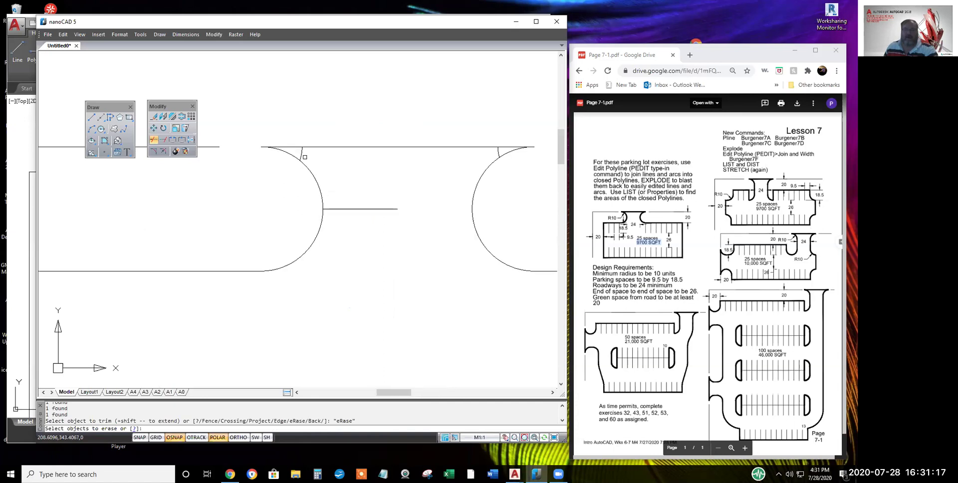
left_click(302, 156)
left_click(356, 208)
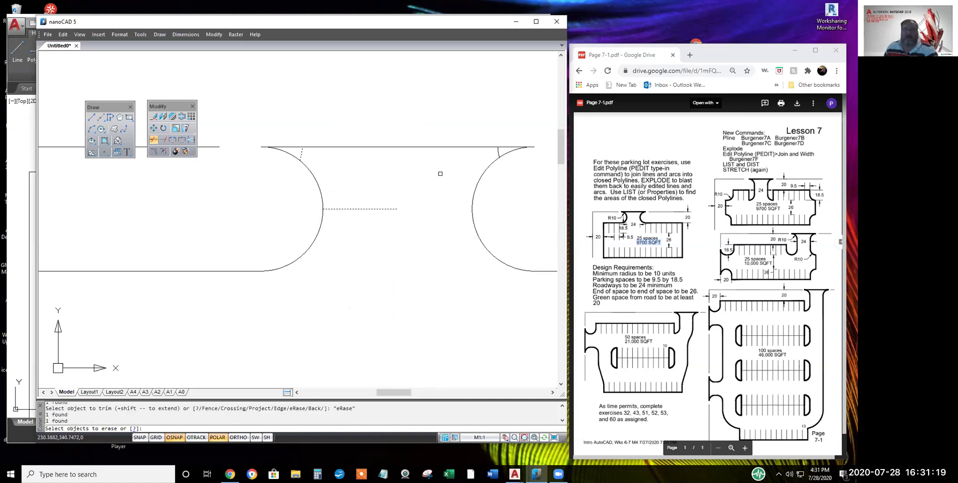
key("Return")
scroll(436, 255, "down", 5)
mouse_move(436, 260)
middle_mouse_down()
mouse_move(323, 160)
mouse_move(310, 135)
middle_mouse_up()
middle_click_drag(317, 169, 335, 208)
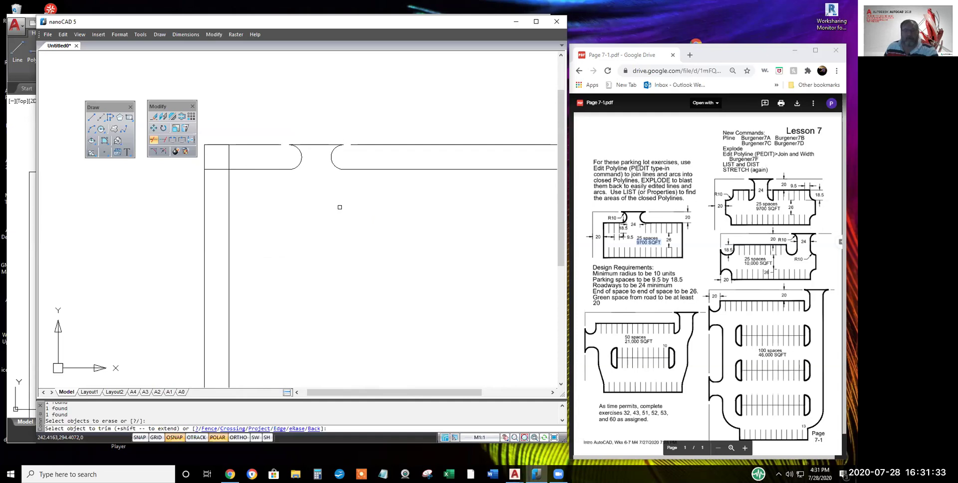
Move the floating Draw and Modify toolbars upward, clear of the top property line
left_click(630, 348)
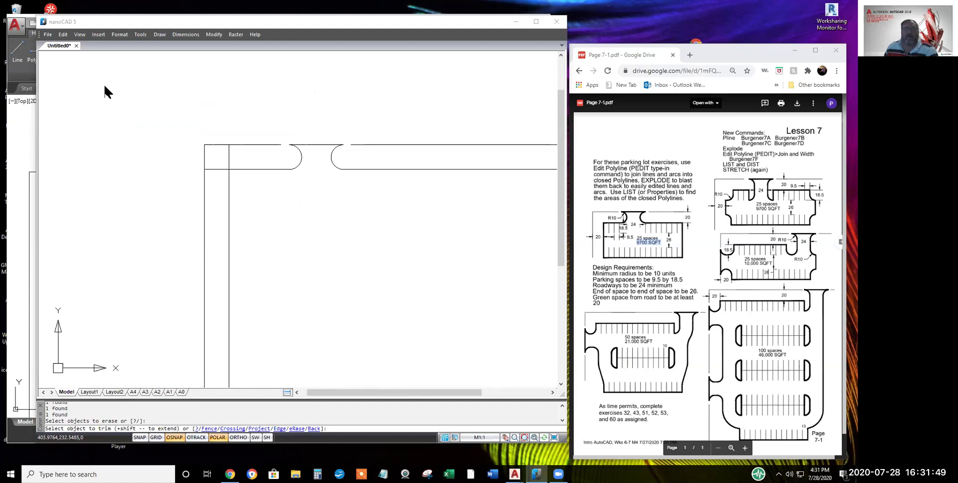
left_click(400, 92)
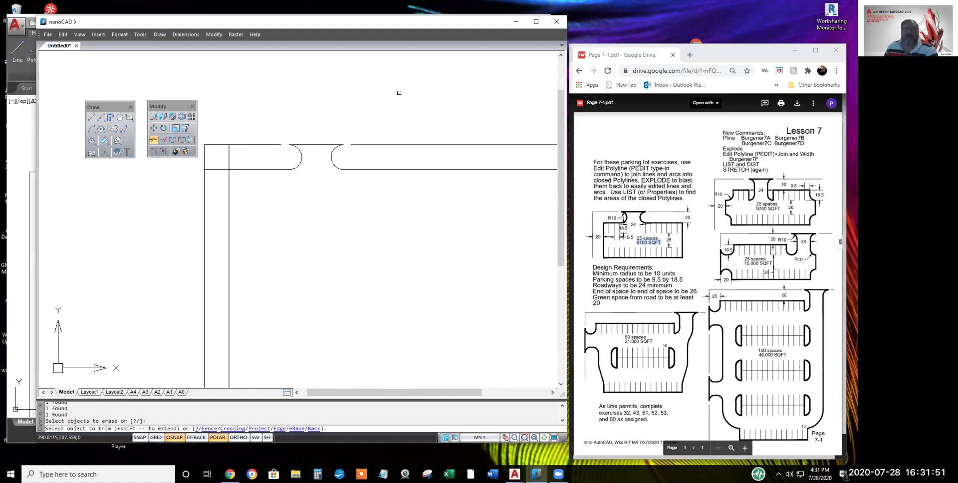
left_click_drag(111, 106, 108, 65)
left_click_drag(178, 107, 176, 69)
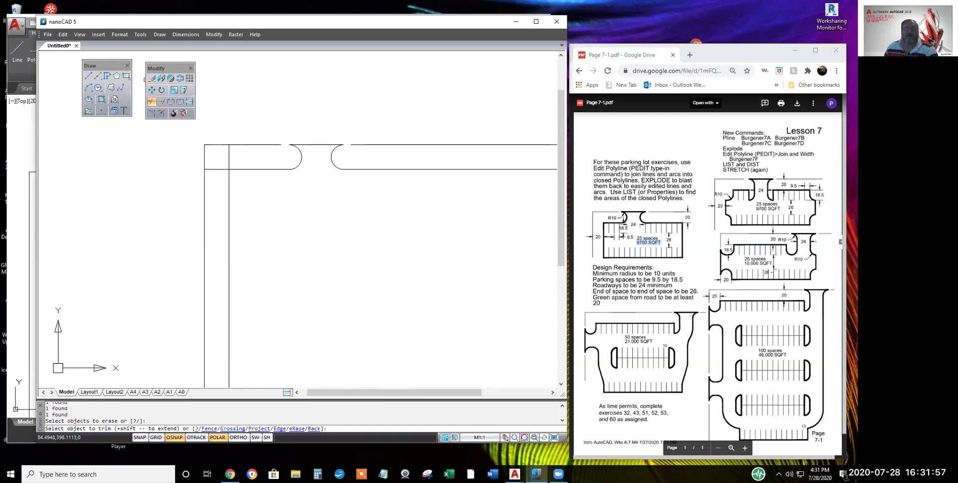
Examine the list of available toolbars in the interface customization dialog and close it without changes
left_click(140, 35)
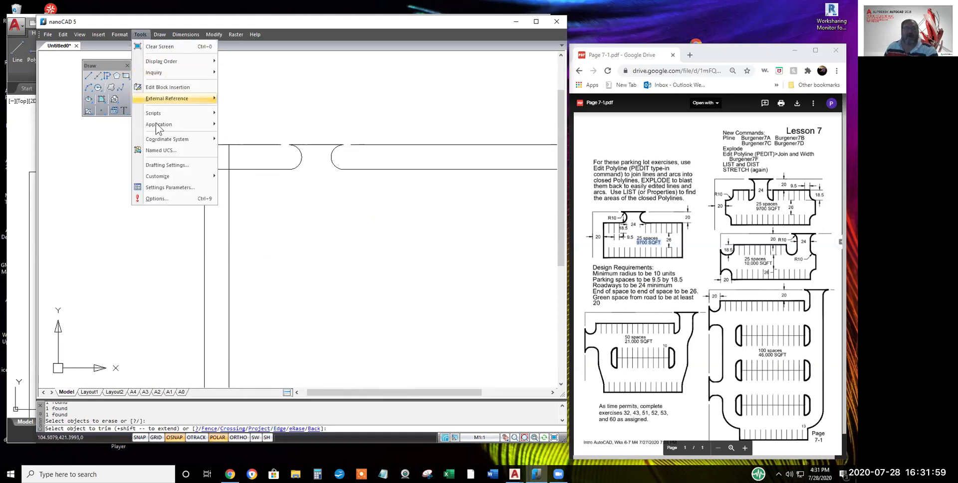
mouse_move(164, 176)
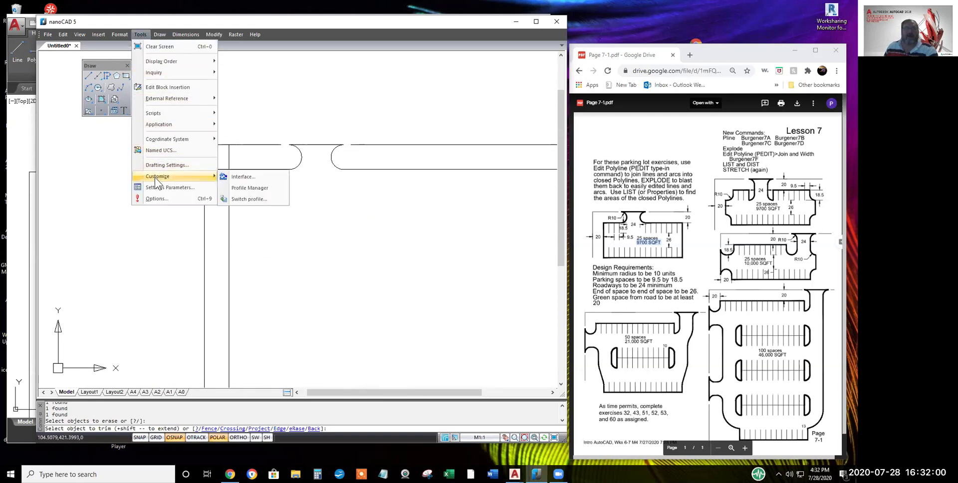
left_click(247, 175)
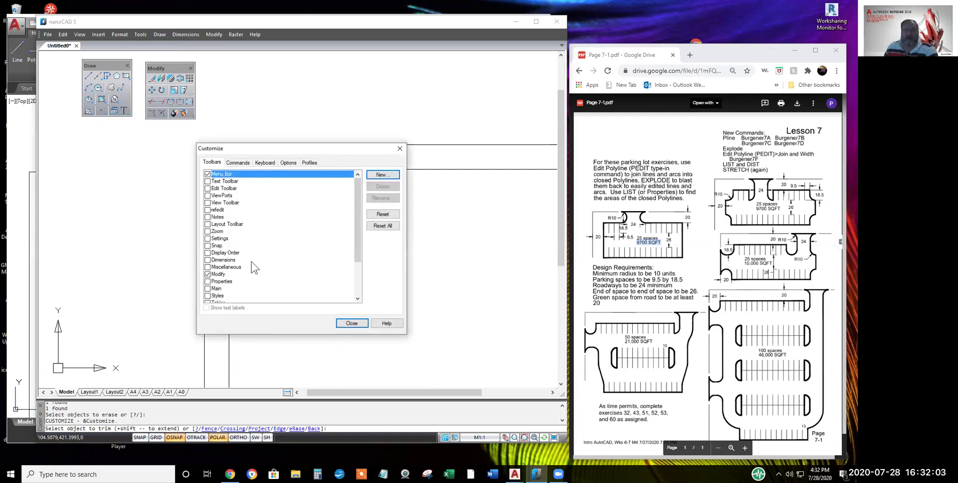
scroll(213, 274, "down", 2)
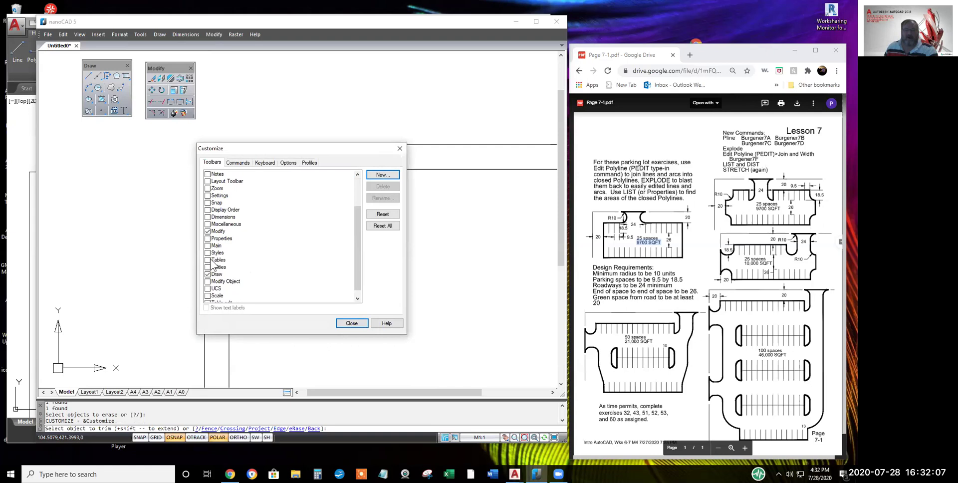
left_click(355, 324)
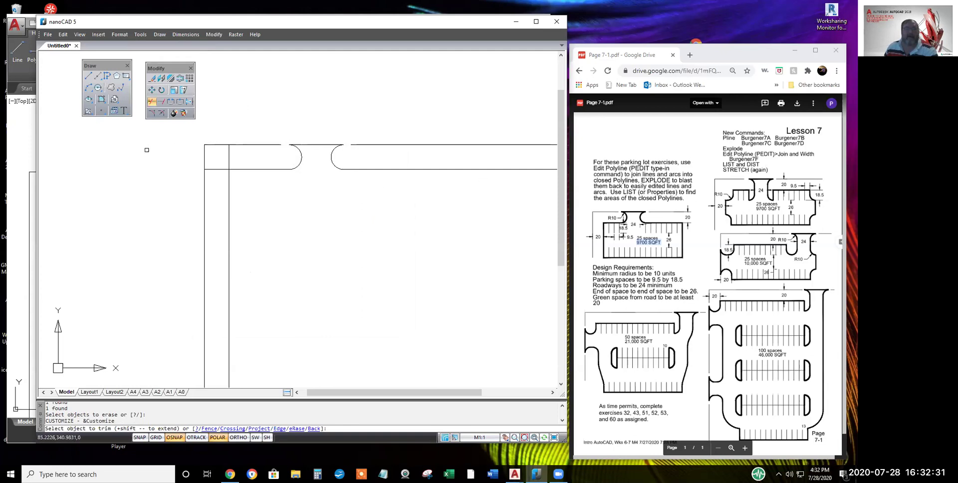
Draw an 18.5-unit vertical line down from the top offset line, snapped Nearest just right of the right entrance arc
left_click(88, 76)
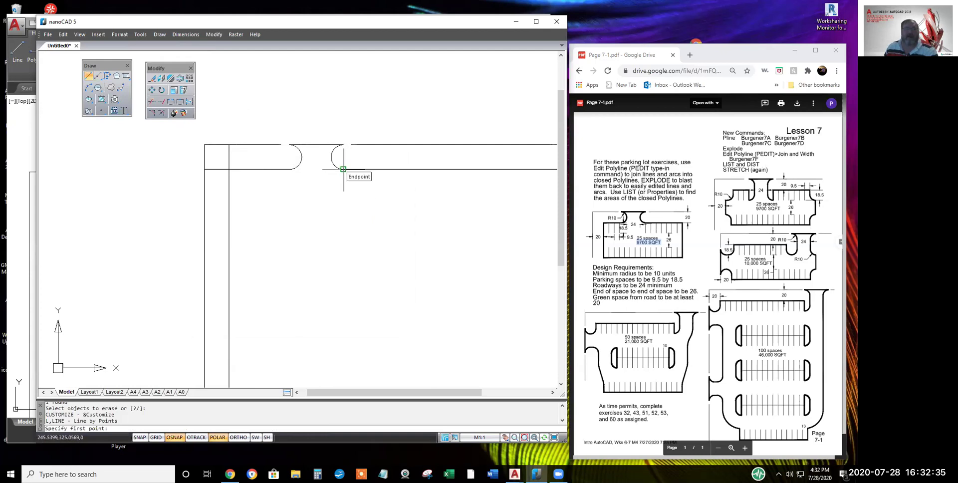
scroll(344, 169, "up", 3)
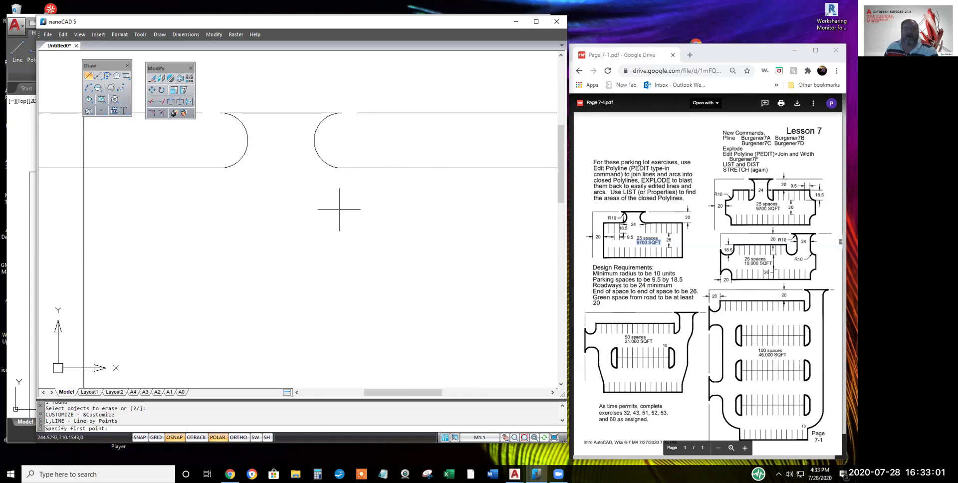
scroll(335, 204, "down", 2)
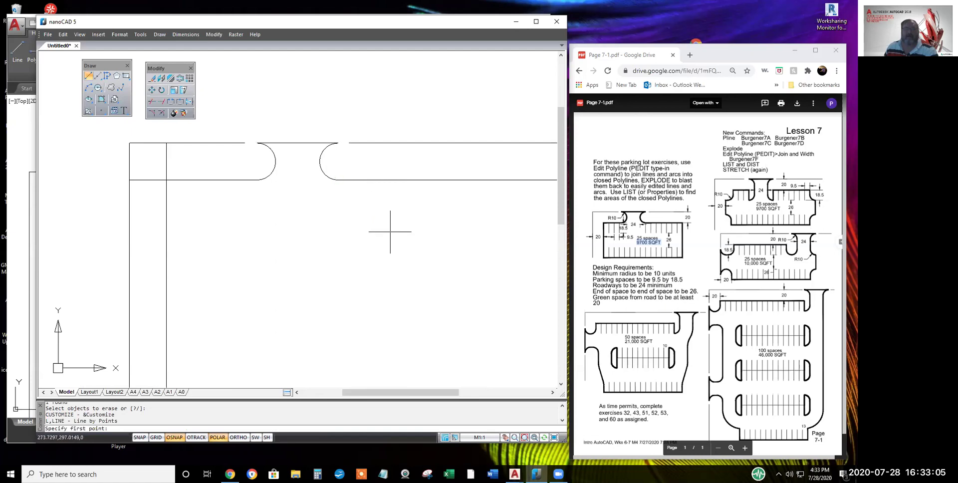
right_click(348, 211, "shift")
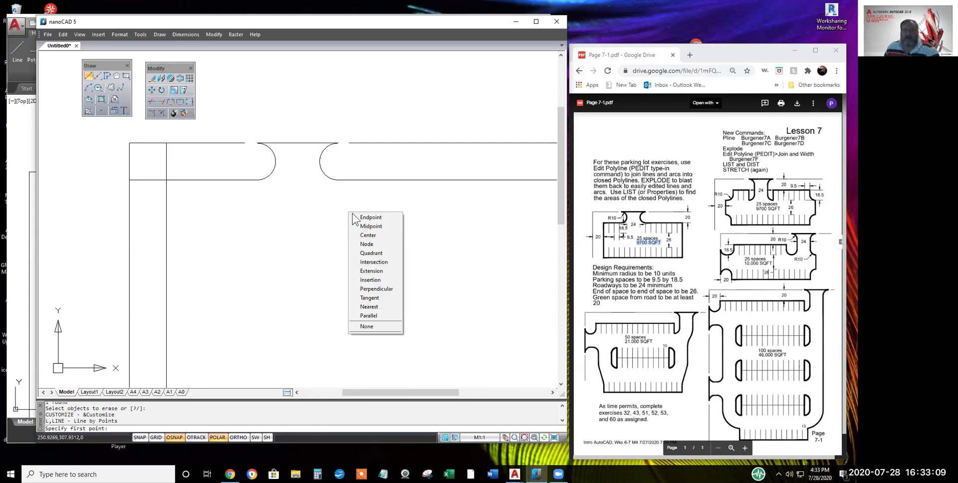
left_click(371, 306)
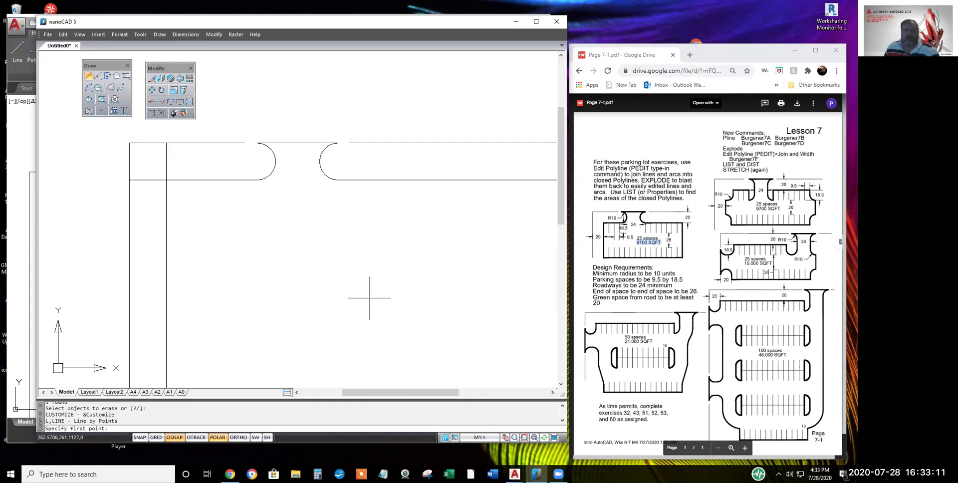
left_click(347, 179)
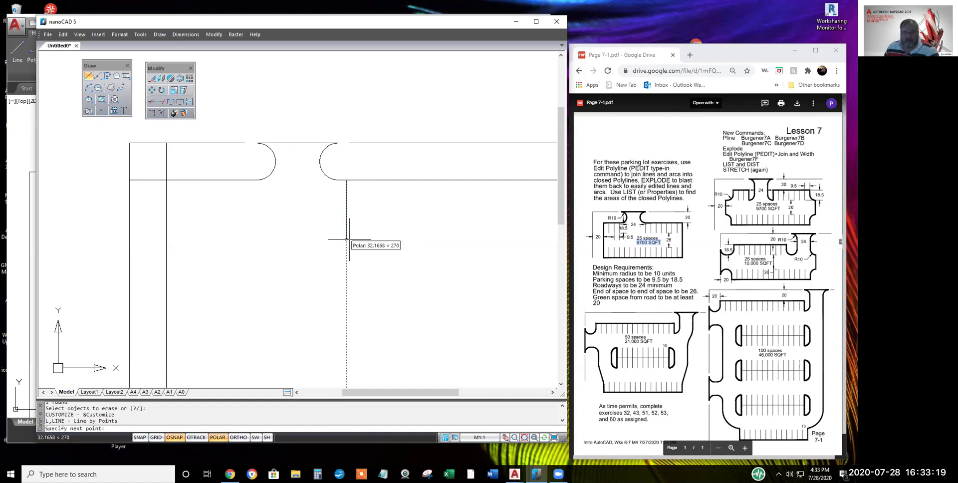
type("18")
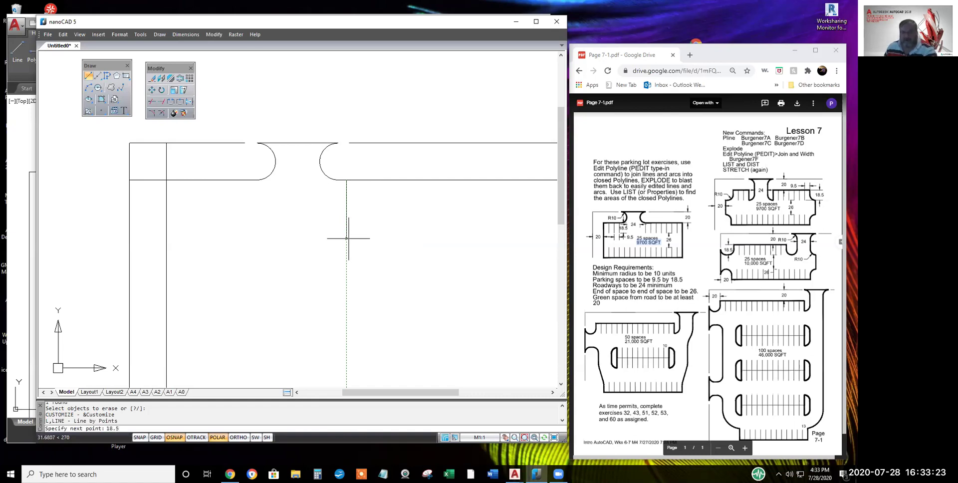
type(".5")
key("Return")
key("Return")
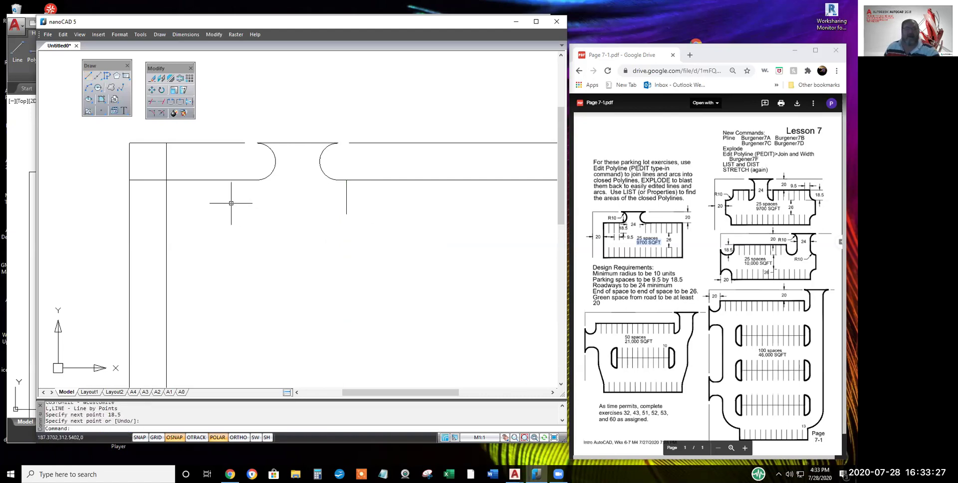
left_click_drag(359, 212, 318, 152)
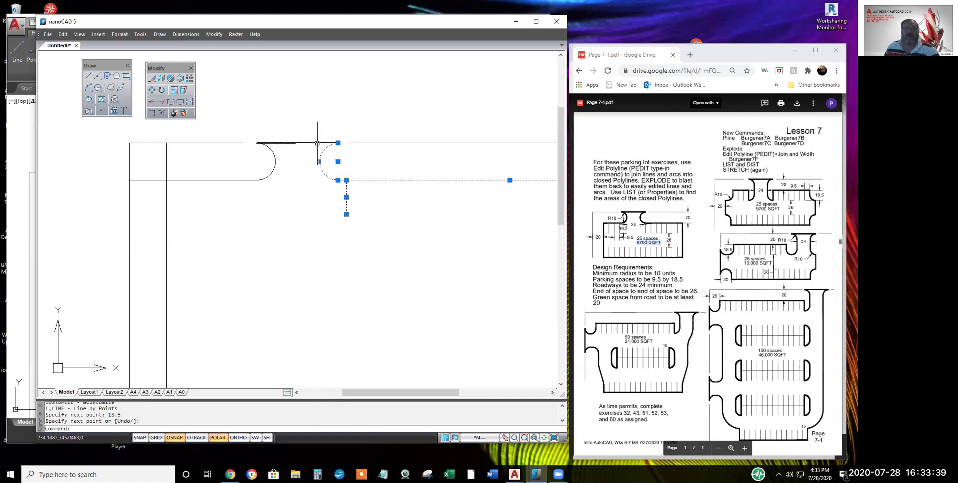
key("Escape")
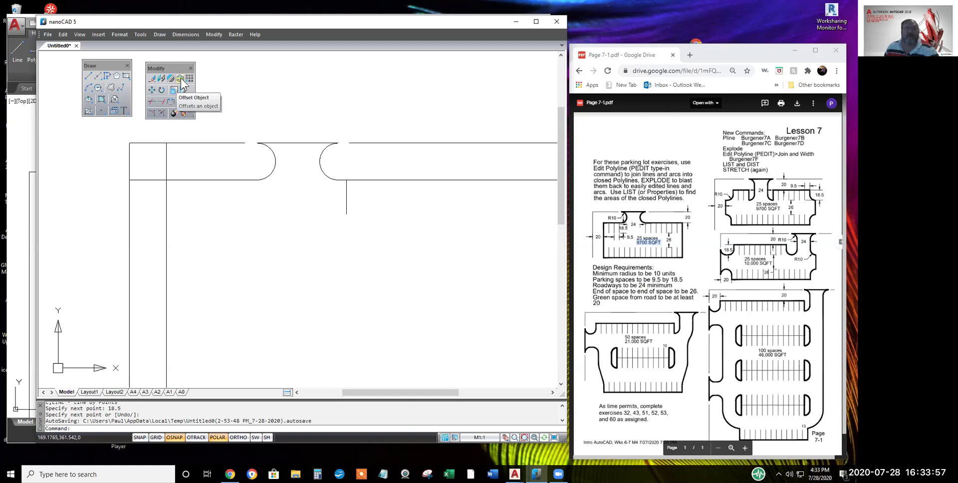
Offset the 18.5-unit stall line to the right seven times in succession at 9.5-unit spacing
left_click(180, 79)
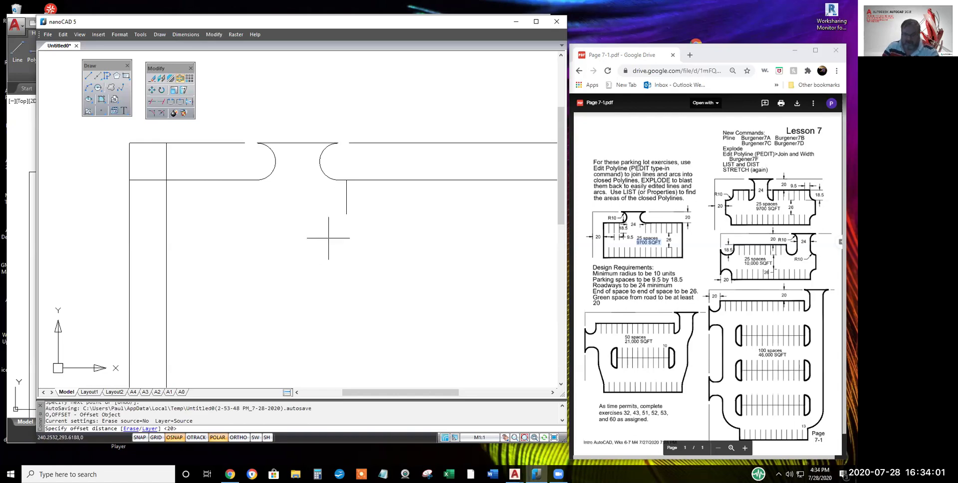
type("9.5")
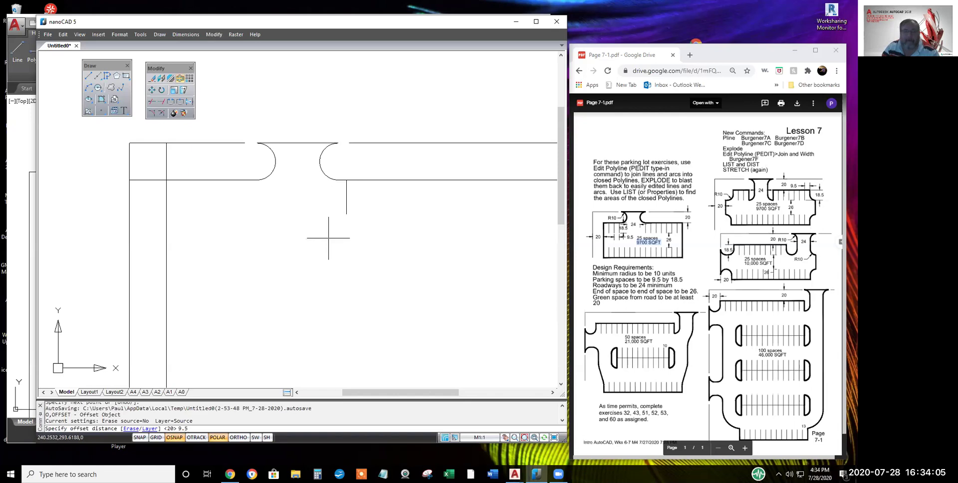
key("Return")
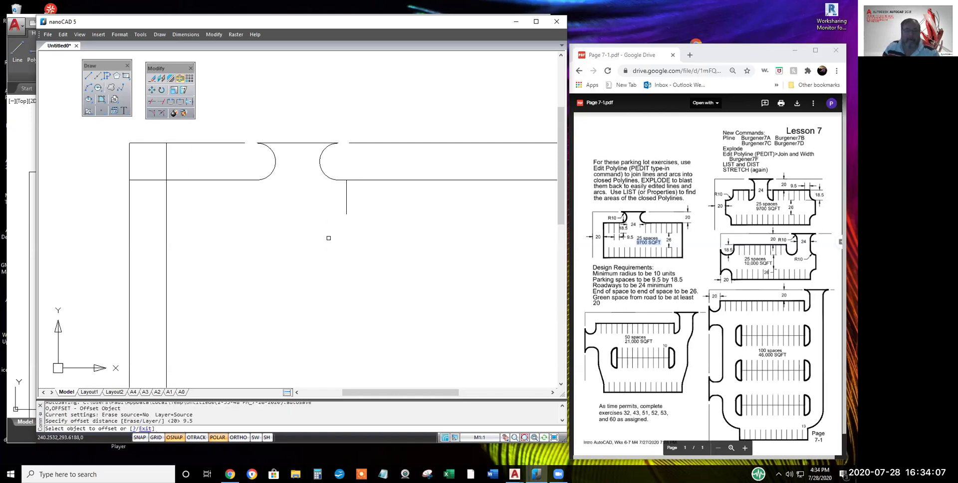
left_click(348, 201)
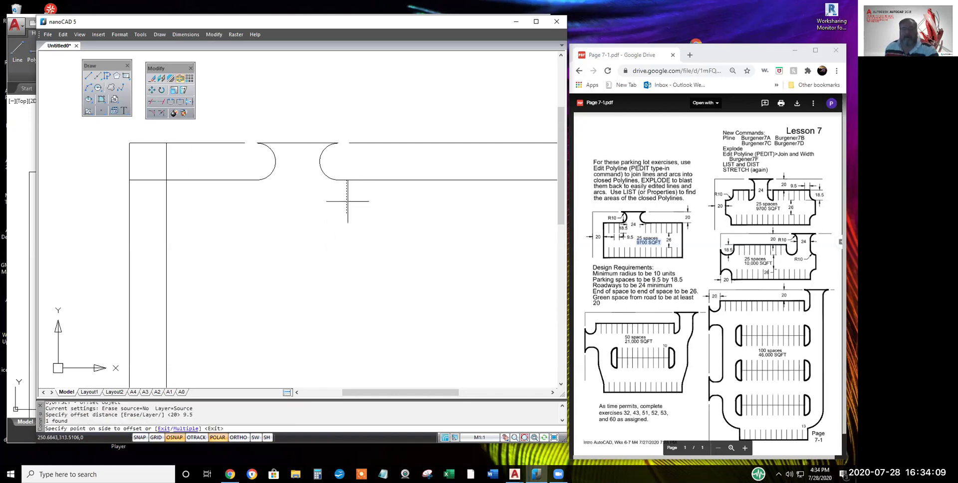
left_click(368, 198)
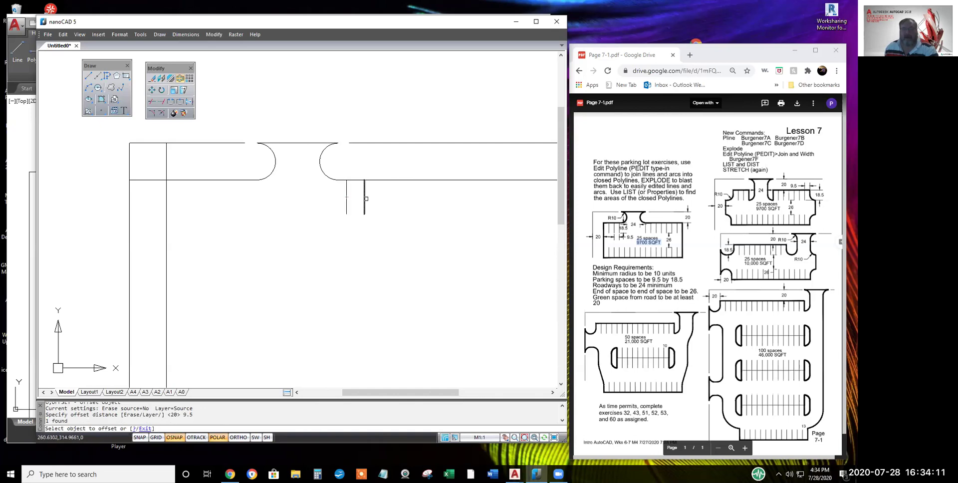
left_click(366, 198)
left_click(385, 195)
left_click(382, 198)
left_click(406, 197)
left_click(399, 200)
left_click(424, 195)
left_click(417, 197)
left_click(439, 195)
left_click(435, 197)
left_click(458, 197)
left_click(451, 200)
left_click(465, 202)
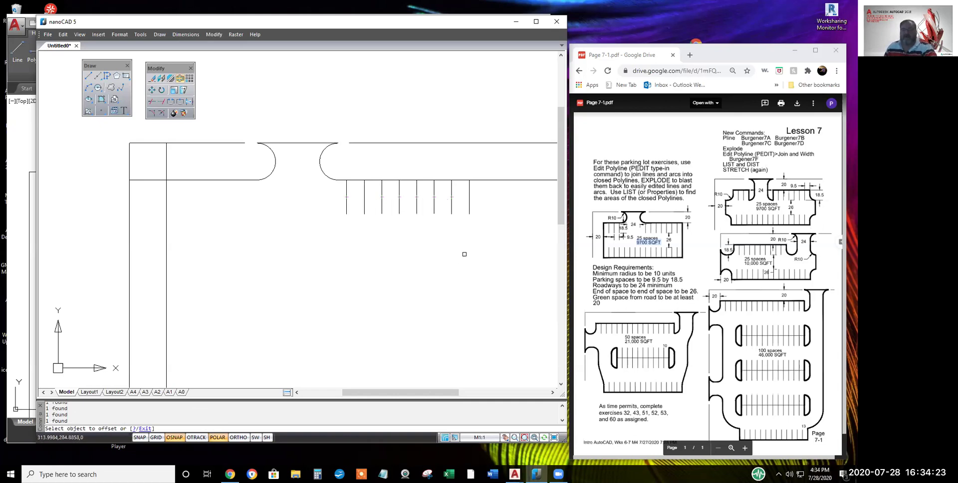
key("Return")
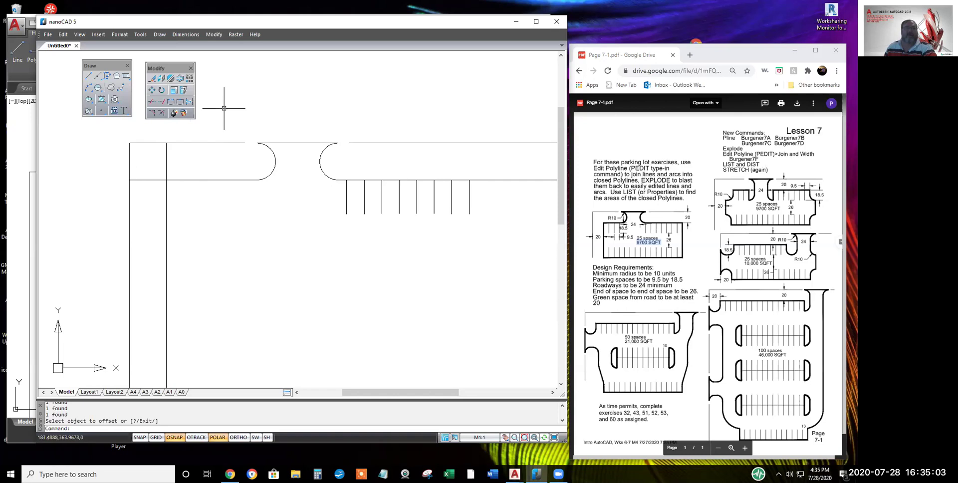
Draw a 12-unit construction line straight down from the lower end of the first stall line
left_click(88, 76)
left_click(346, 213)
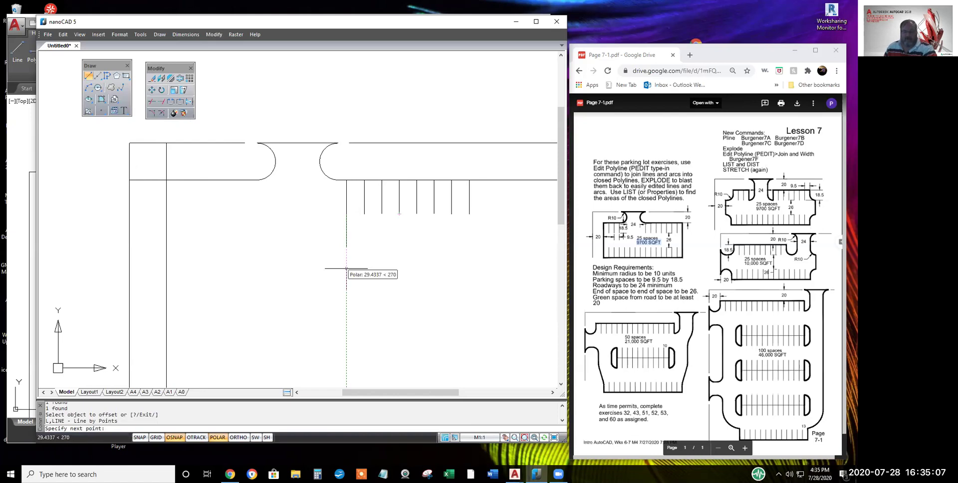
type("12")
key("Return")
key("Return")
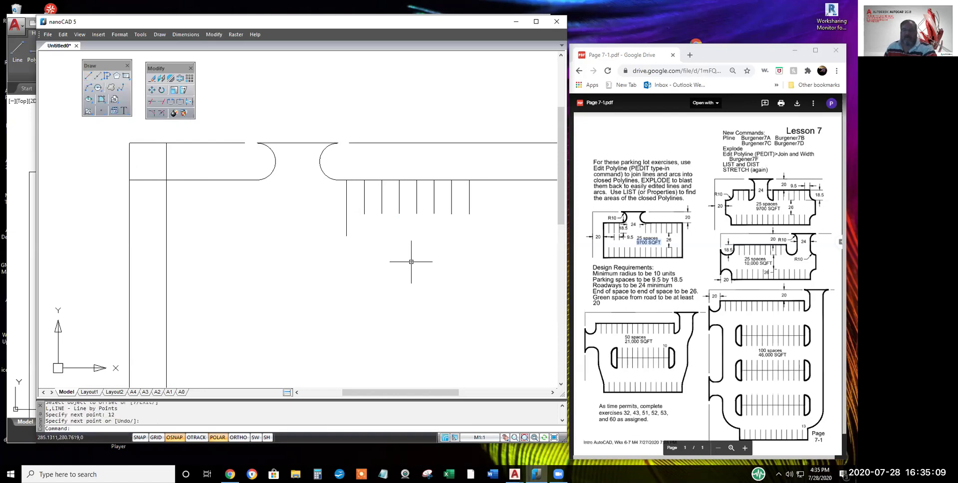
Mirror the first seven stall lines downward about a horizontal axis through the construction line's lower end, keeping the originals
left_click(170, 79)
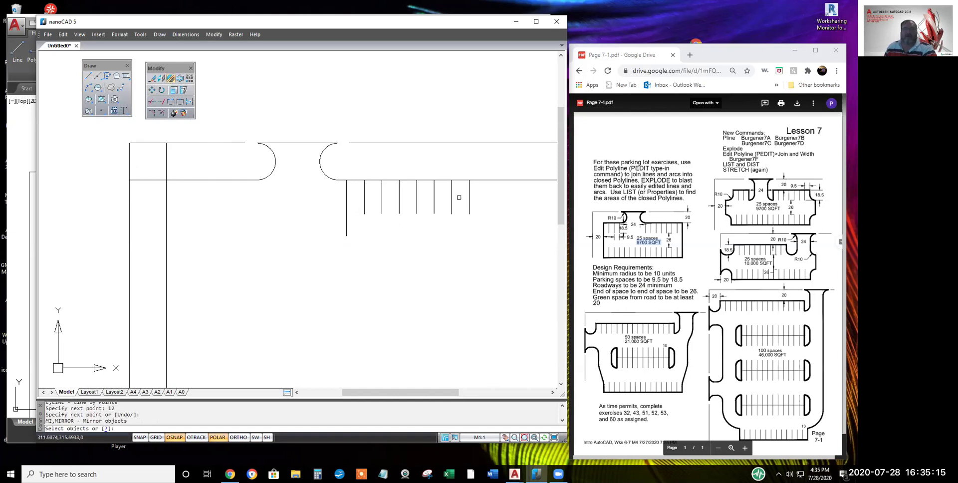
left_click_drag(457, 196, 352, 199)
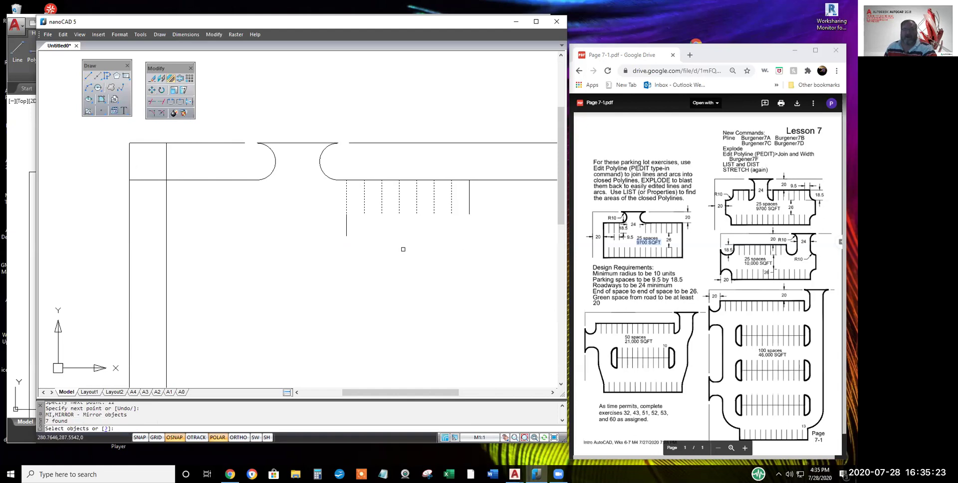
key("Return")
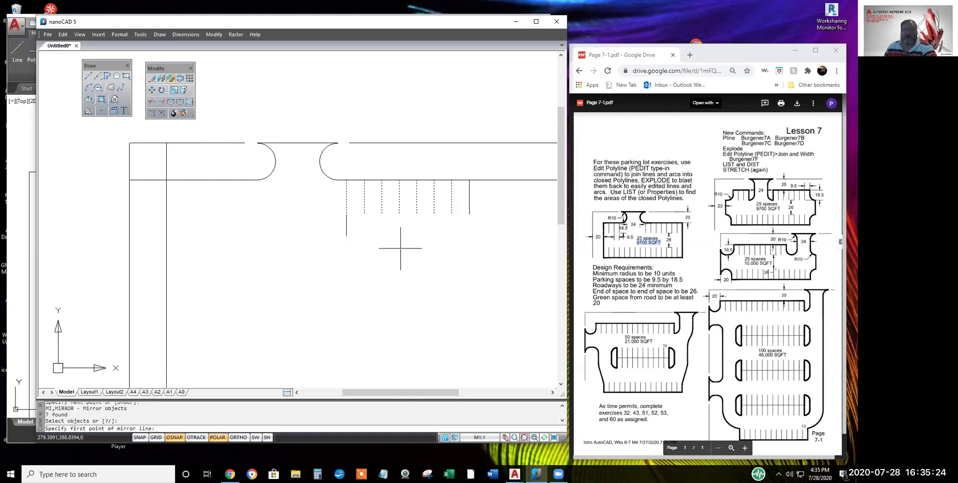
left_click(346, 236)
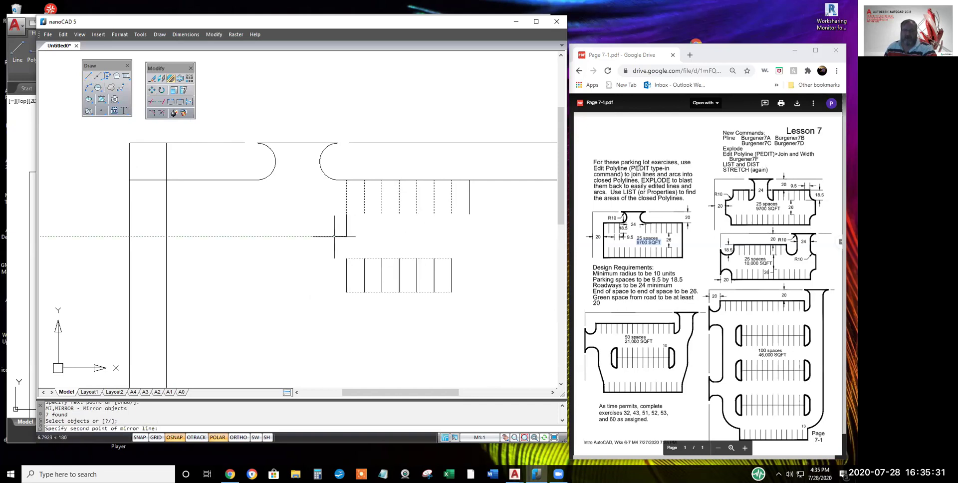
left_click(335, 236)
key("Return")
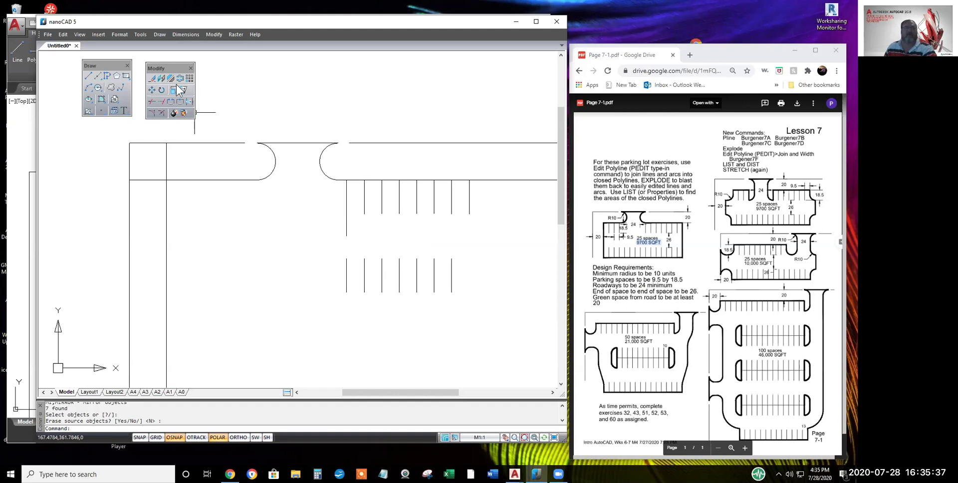
Try to erase the 12-unit construction line below the first stall line
left_click(151, 78)
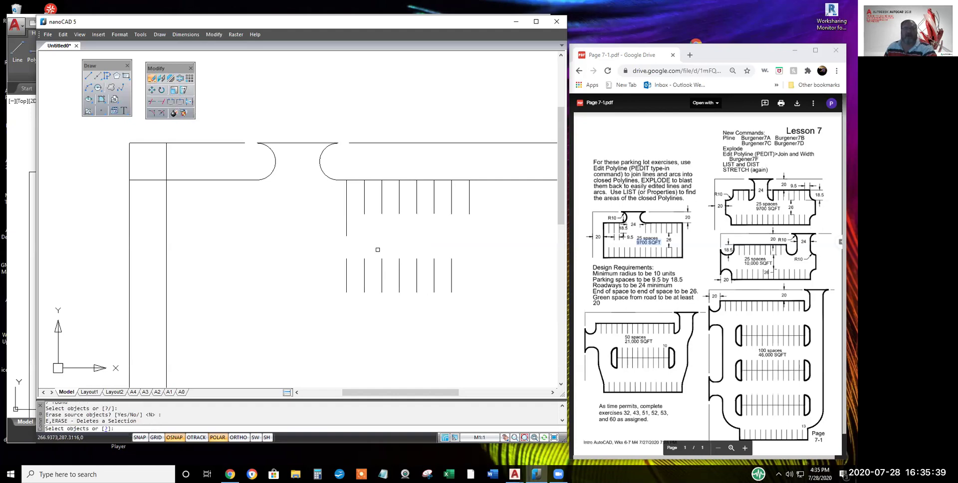
left_click(347, 231)
key("Return")
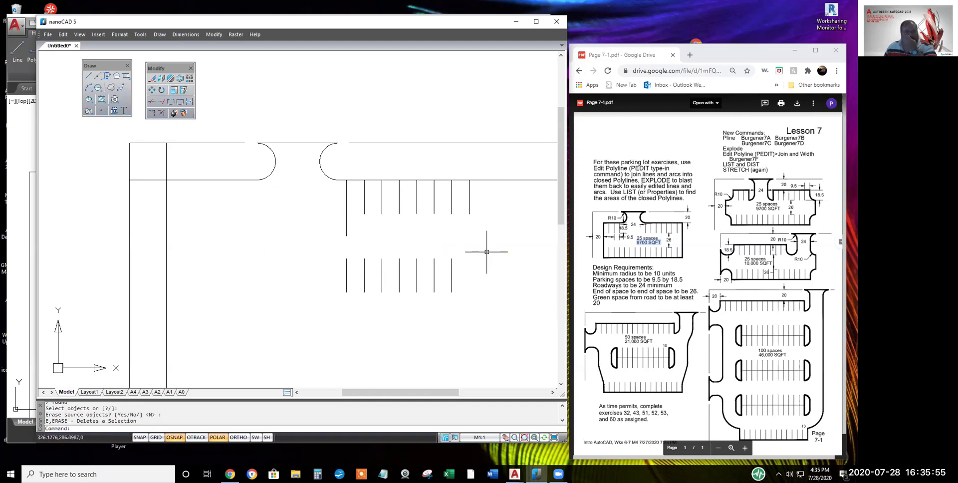
Draw a horizontal line from the lower end of the rightmost mirrored stall line to the left vertical offset line
left_click(88, 76)
left_click(452, 292)
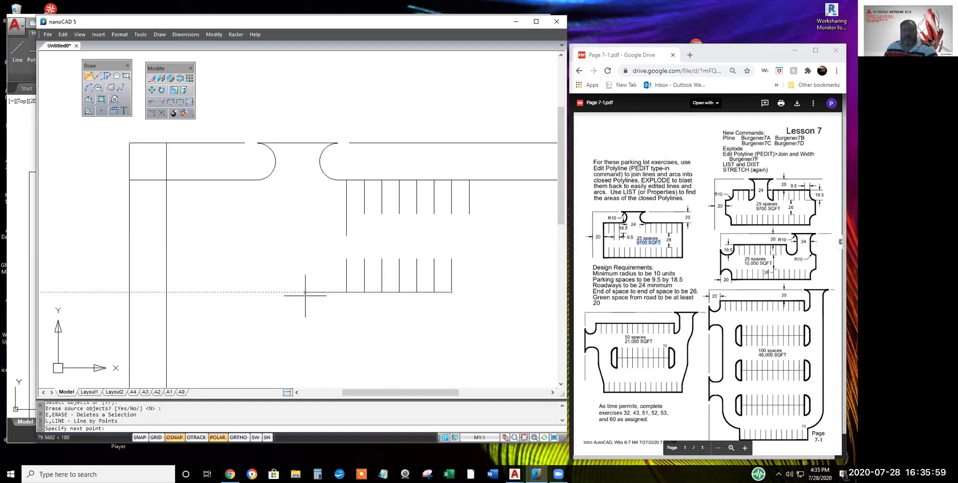
left_click(166, 292)
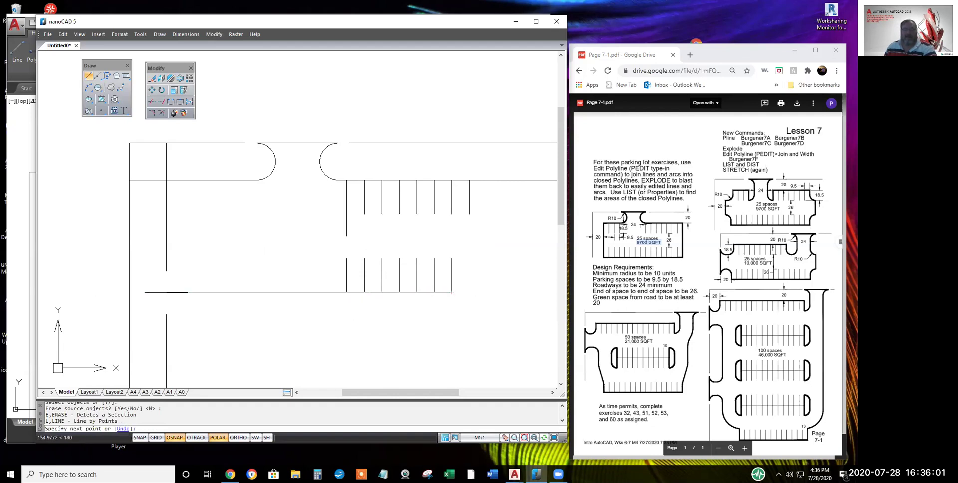
key("Return")
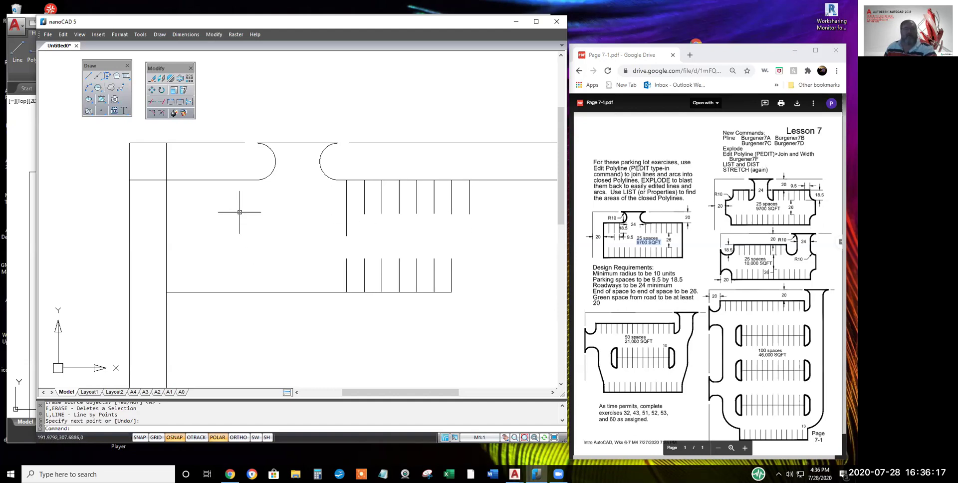
Fillet the rightmost upper stall line with the bottom horizontal line at radius 0 to form the lot's lower right corner
left_click(161, 114)
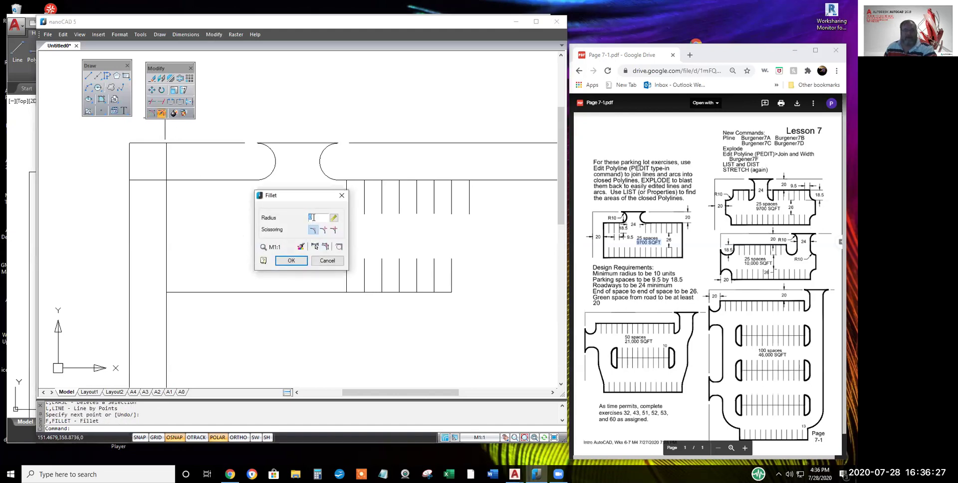
left_click(292, 261)
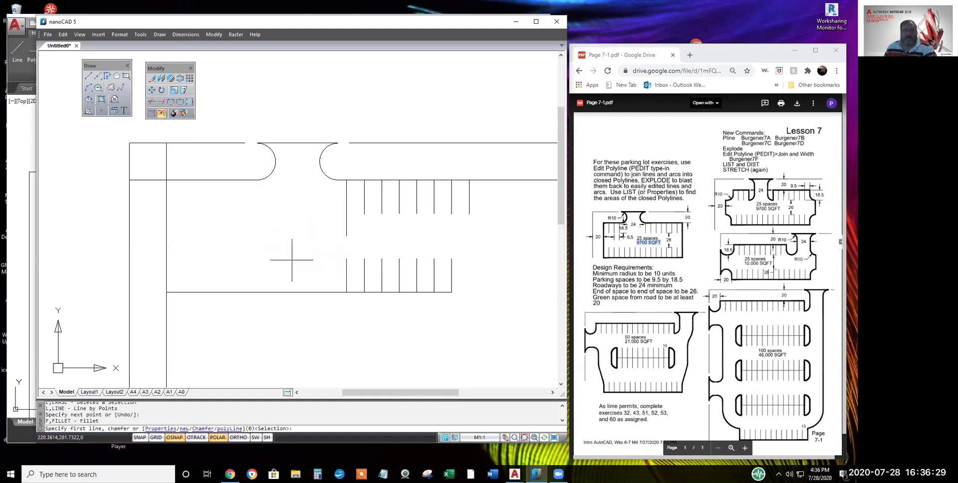
left_click(469, 204)
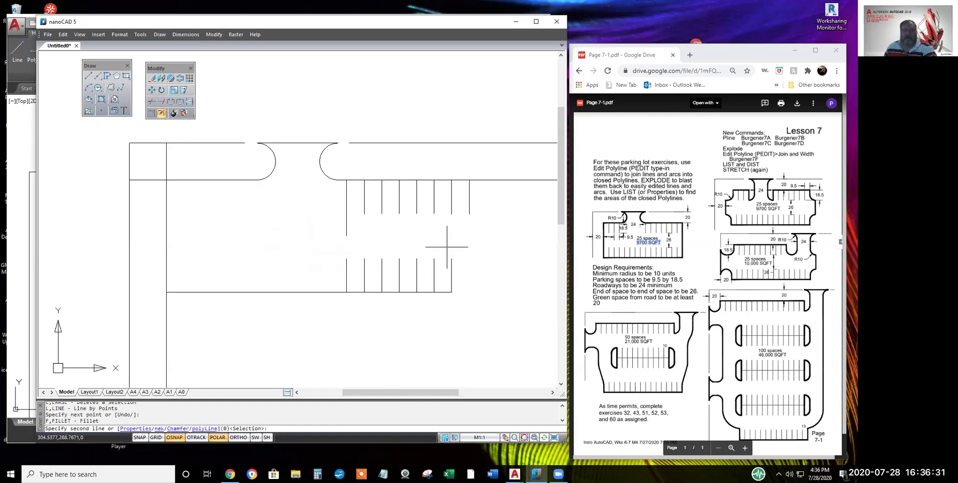
left_click(442, 292)
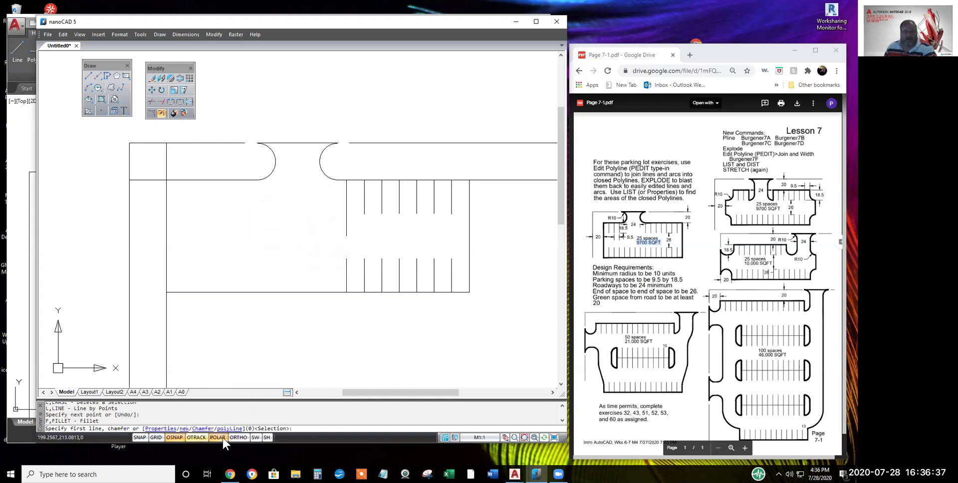
Review which object snap modes are enabled, keep object snap on, and turn off object snap tracking
left_click(175, 438)
right_click(174, 437)
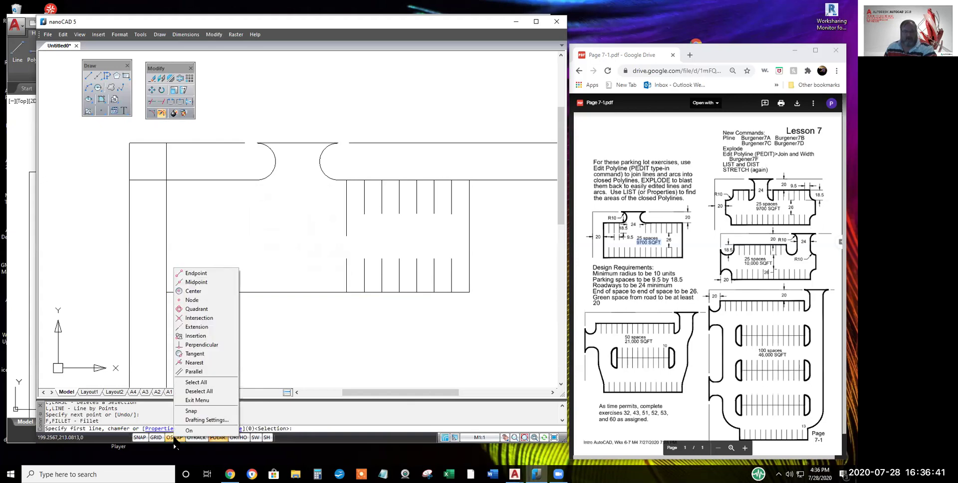
key("Escape")
right_click(174, 437)
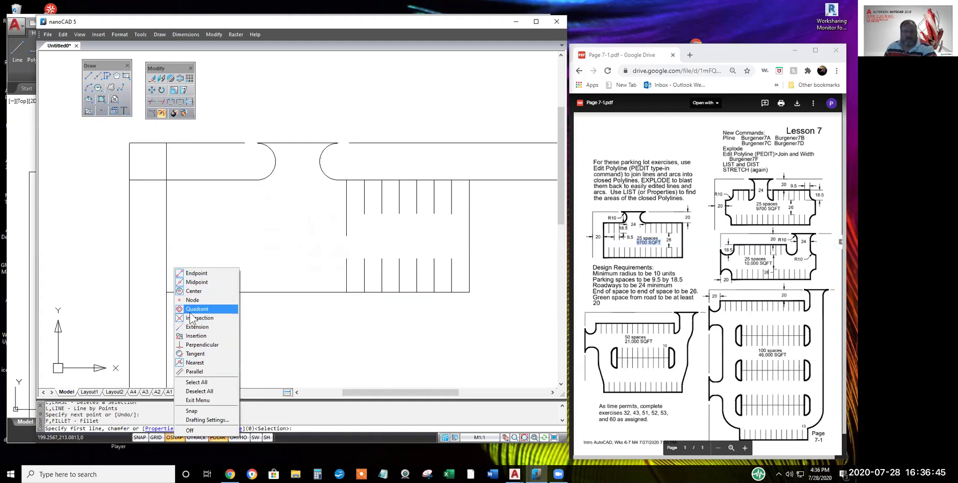
left_click(346, 352)
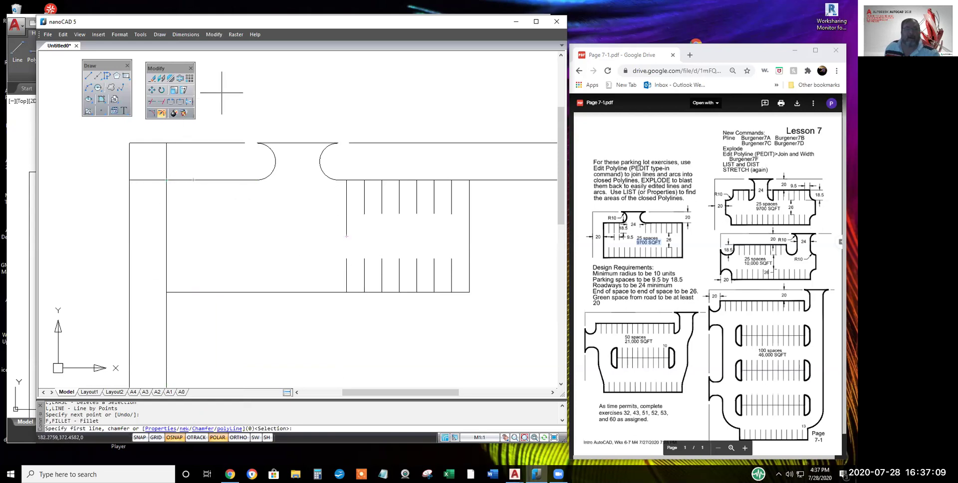
Trim the left vertical and upper horizontal lines where they overrun the lot's upper left and lower left corners
left_click(152, 102)
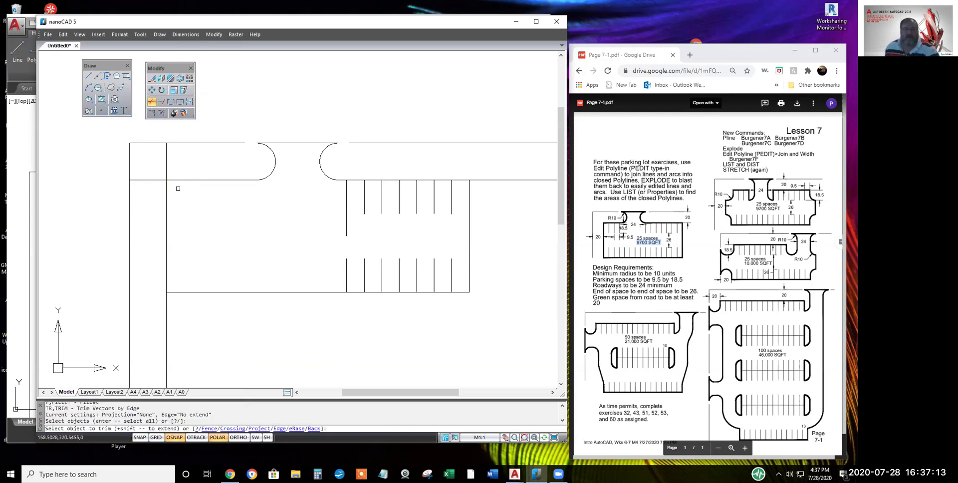
left_click(166, 169)
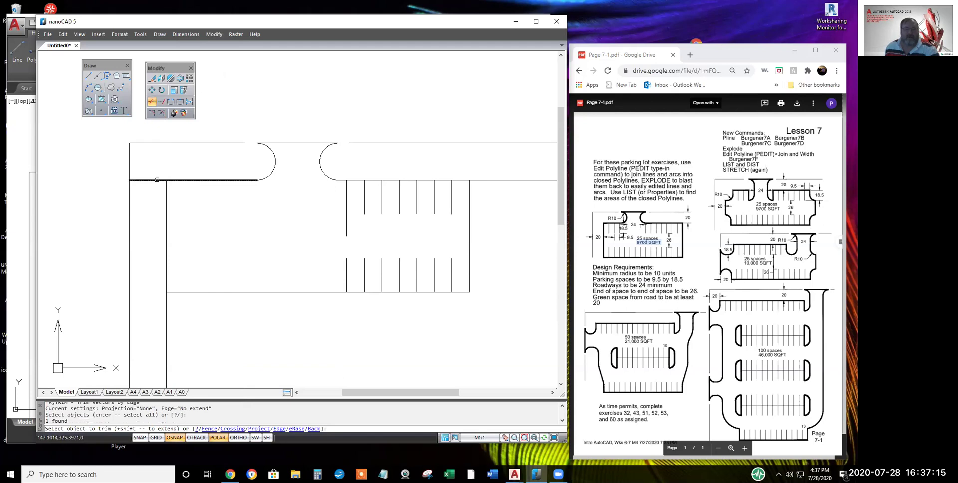
left_click(157, 180)
left_click(164, 303)
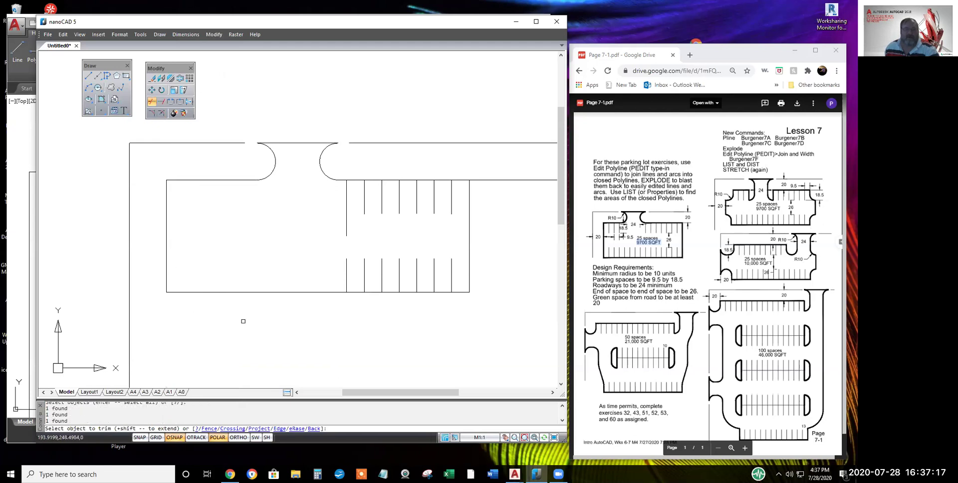
key("Return")
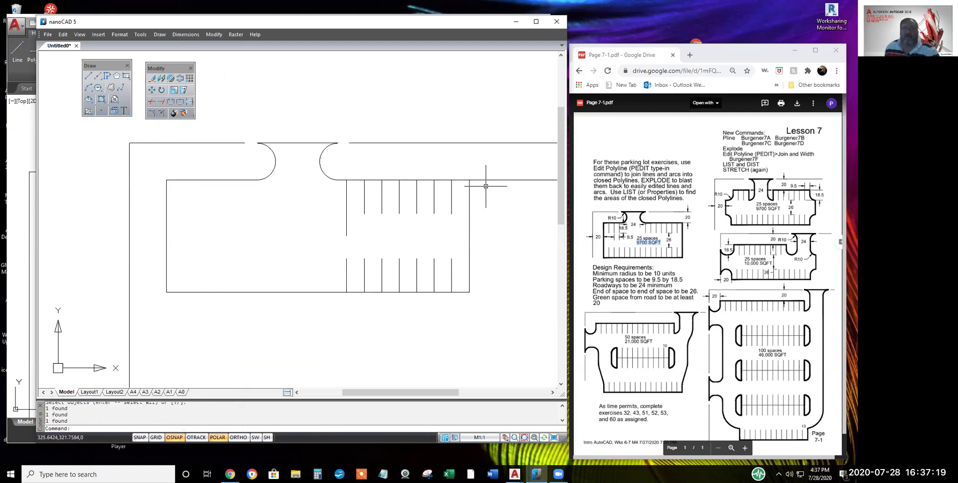
Trim the upper horizontal line where it extends beyond the lot's upper right corner
left_click(152, 102)
key("Return")
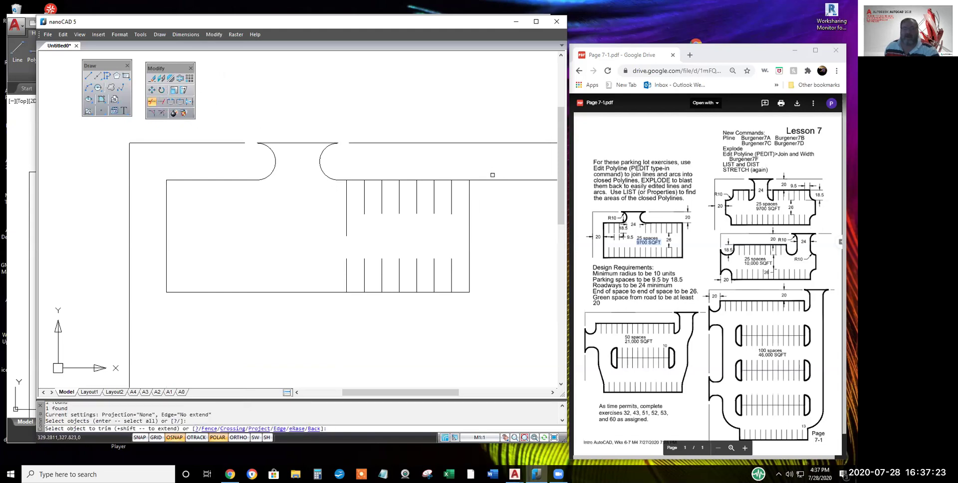
left_click(492, 181)
key("Return")
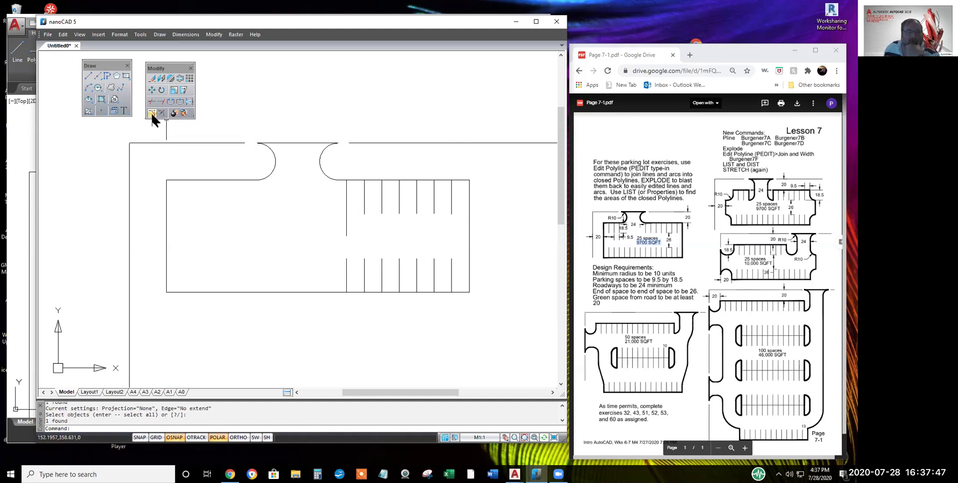
Open the toolbar customization and bring the lower part of the toolbar list into view
left_click(215, 34)
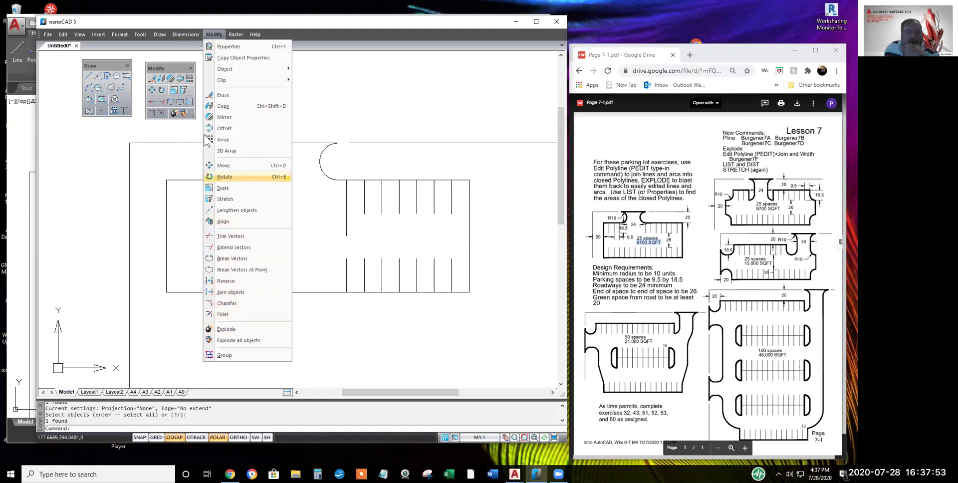
left_click(132, 35)
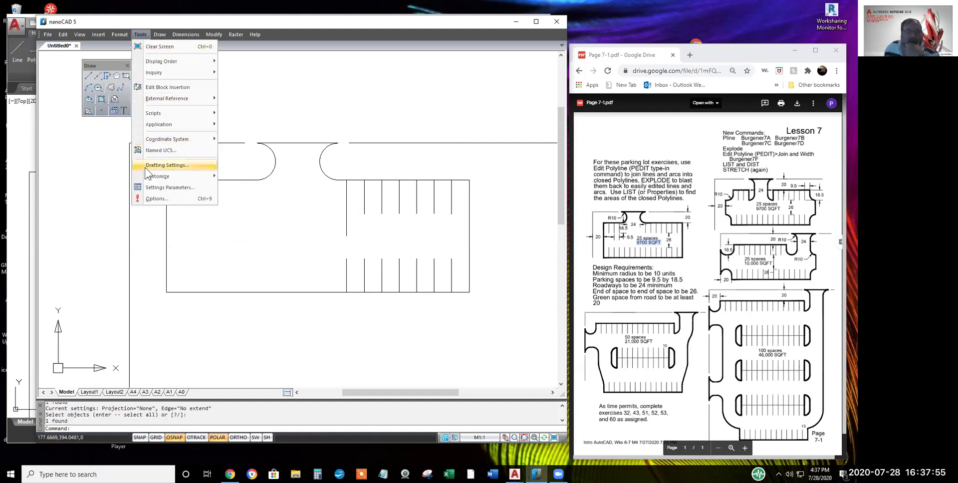
mouse_move(159, 177)
left_click(227, 177)
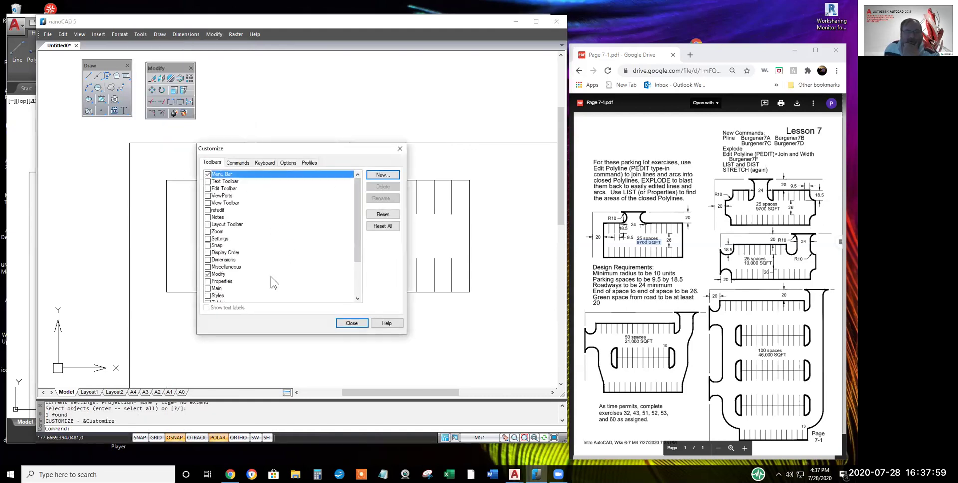
left_click_drag(357, 223, 358, 247)
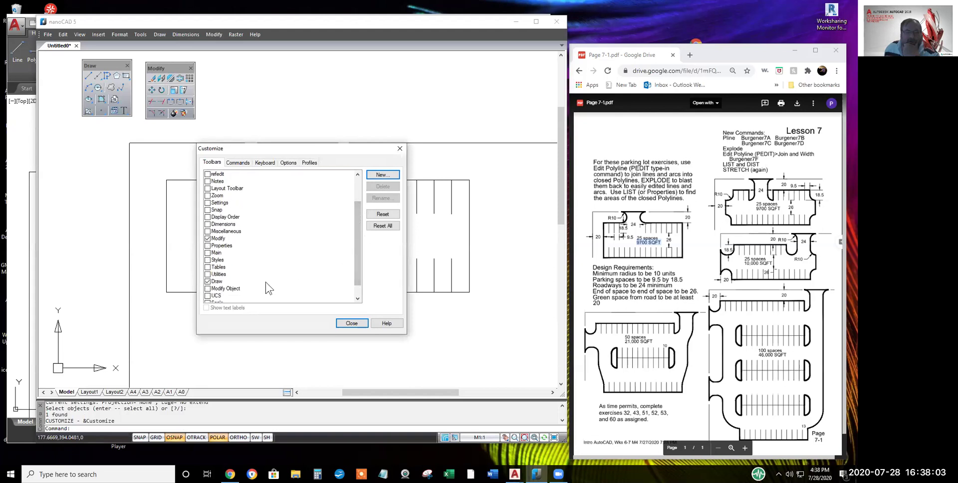
scroll(258, 271, "down", 1)
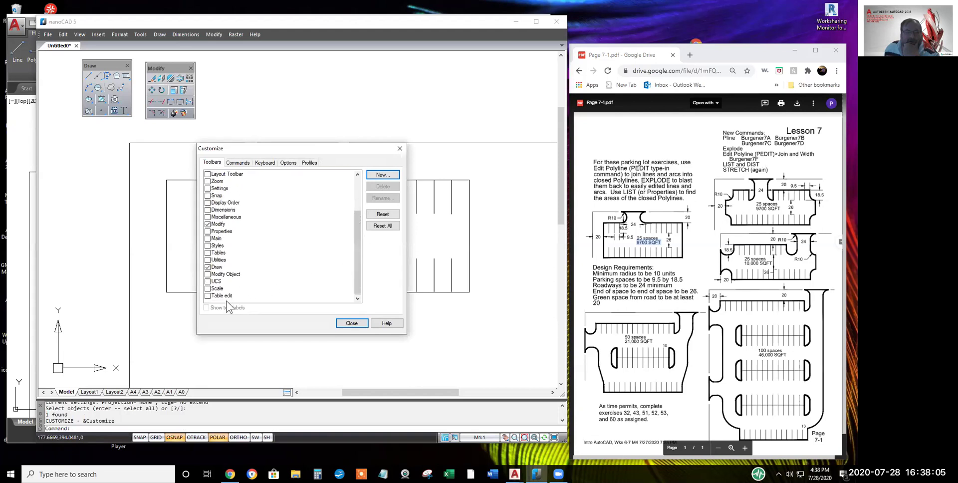
Preview the Utilities and Main toolbars, hiding each one again
left_click(209, 260)
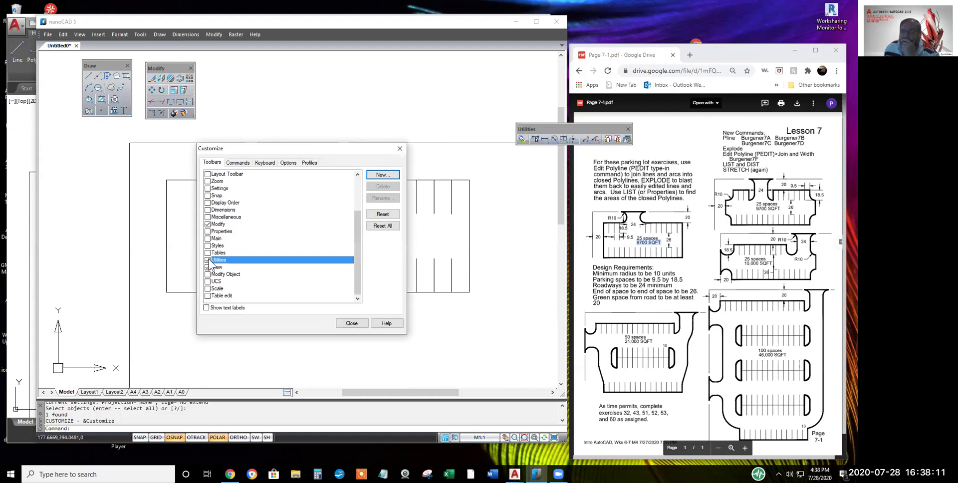
left_click(207, 260)
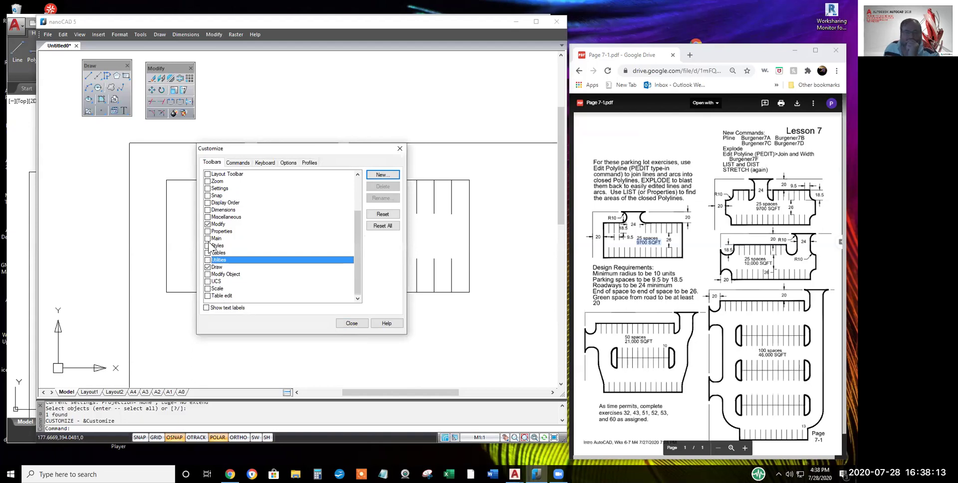
left_click(207, 238)
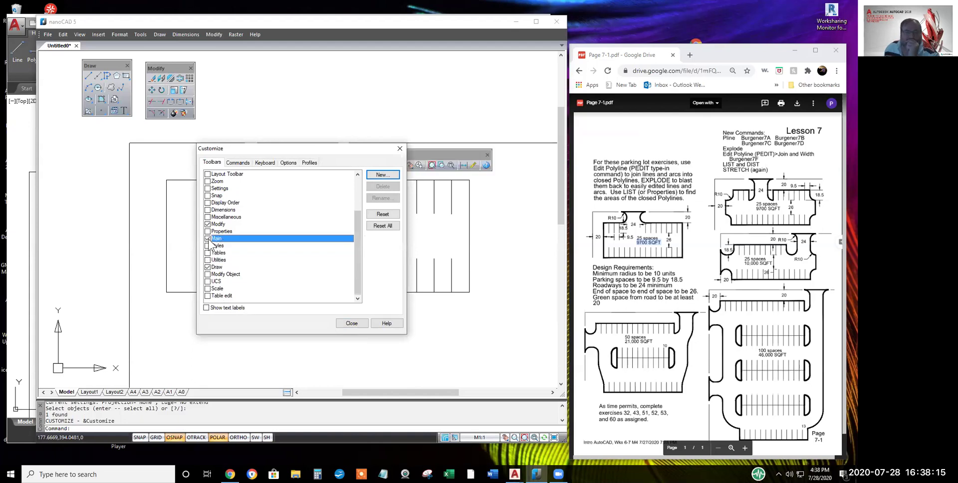
left_click(208, 239)
Show the Properties toolbar and move the Customize dialog clear of it
left_click(207, 231)
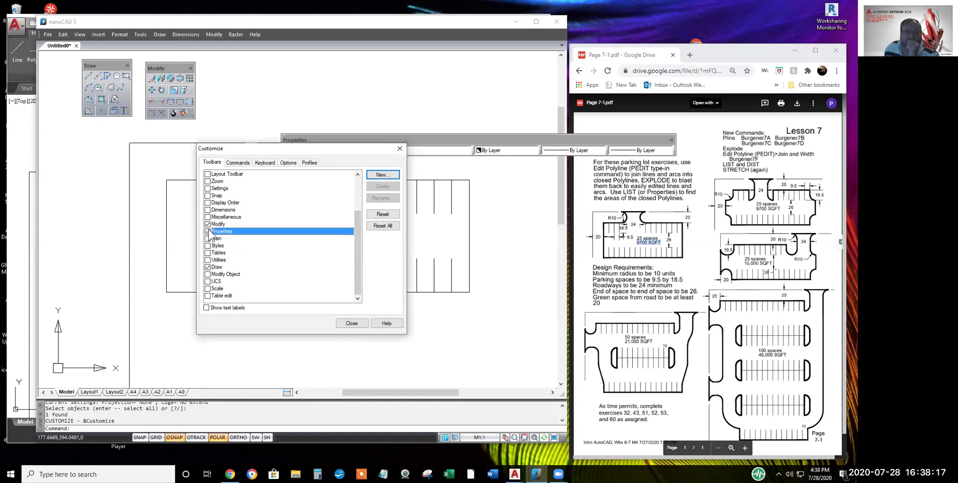
left_click_drag(371, 150, 348, 176)
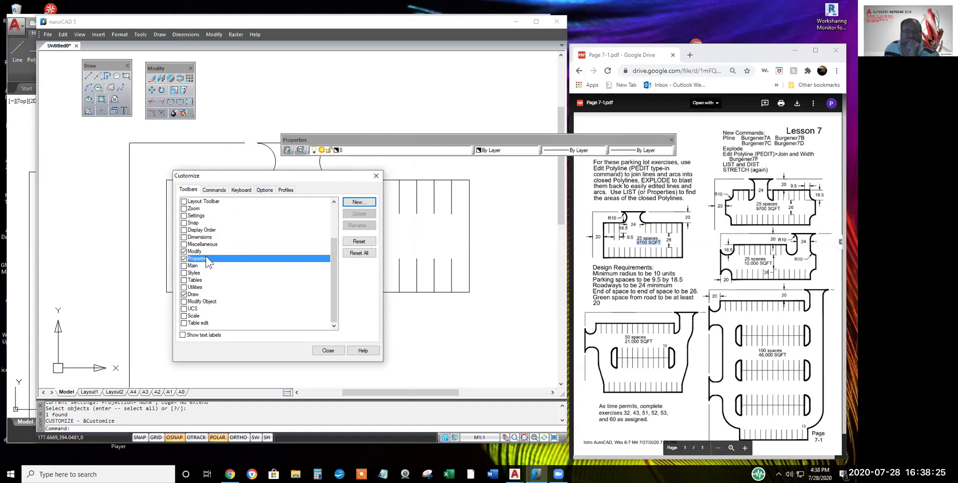
Preview the Miscellaneous toolbar's tools and hide it again, moving the Customize dialog and Properties toolbar out of the way
left_click(184, 244)
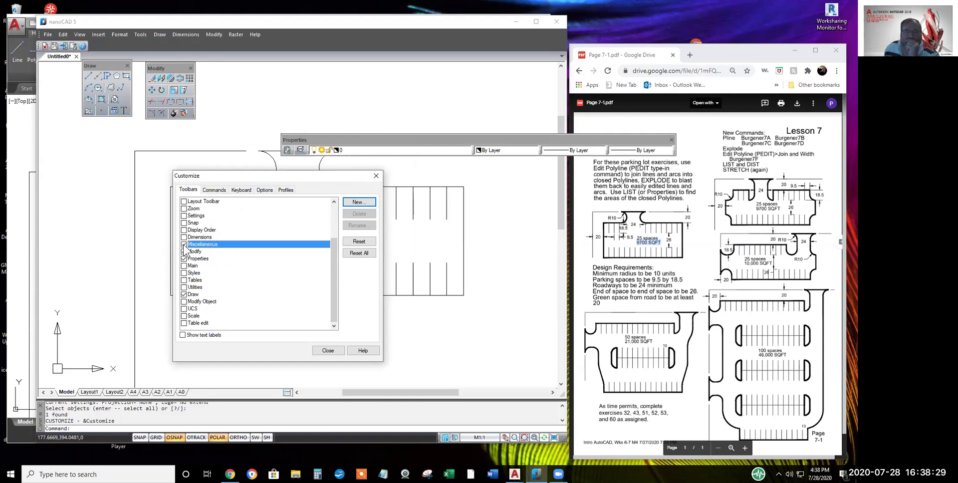
left_click(184, 244)
left_click(184, 244)
left_click(184, 244)
left_click(184, 251)
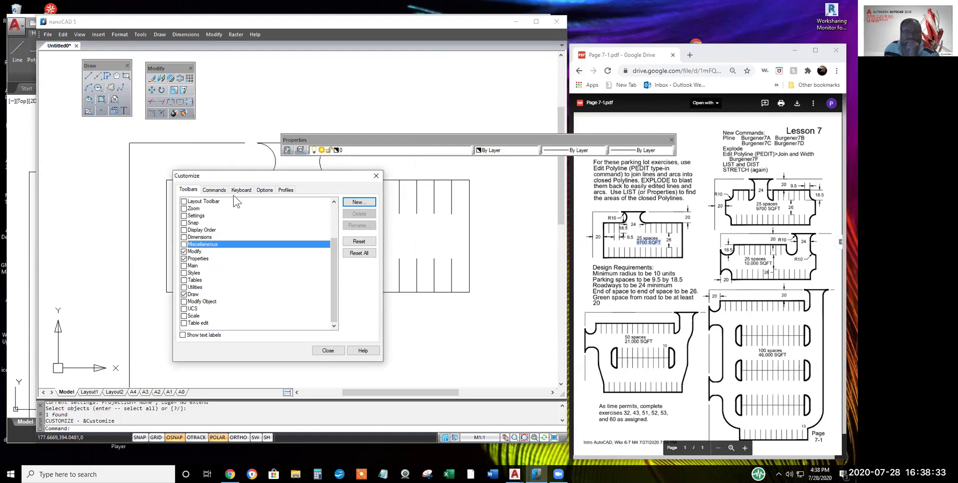
left_click_drag(251, 171, 374, 191)
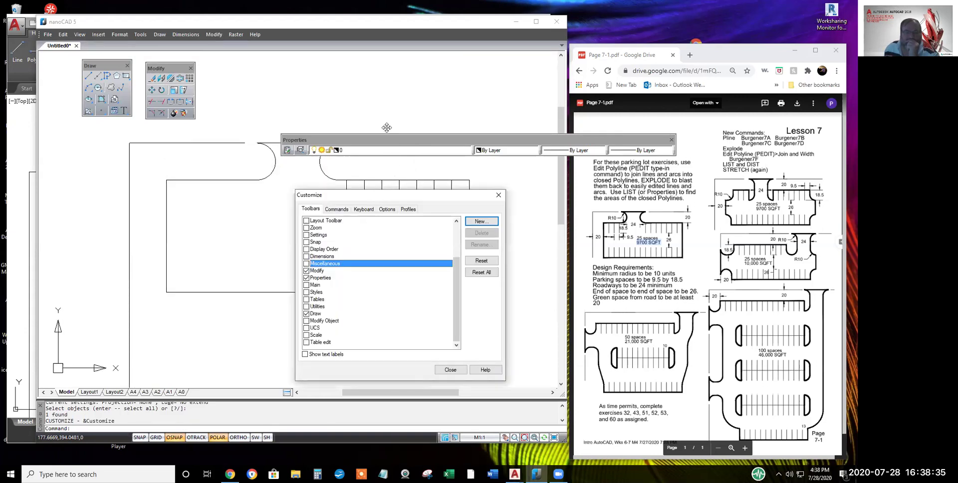
left_click_drag(386, 128, 353, 109)
left_click(307, 264)
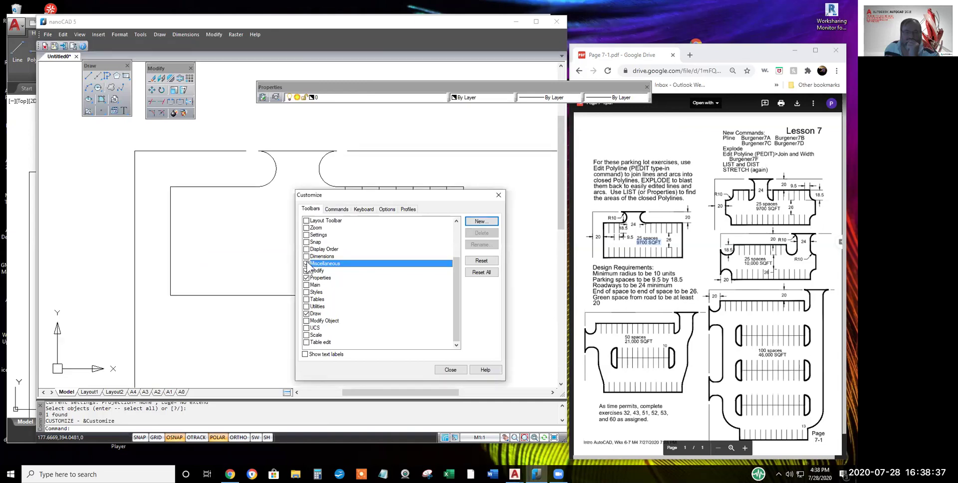
left_click(306, 263)
left_click(307, 263)
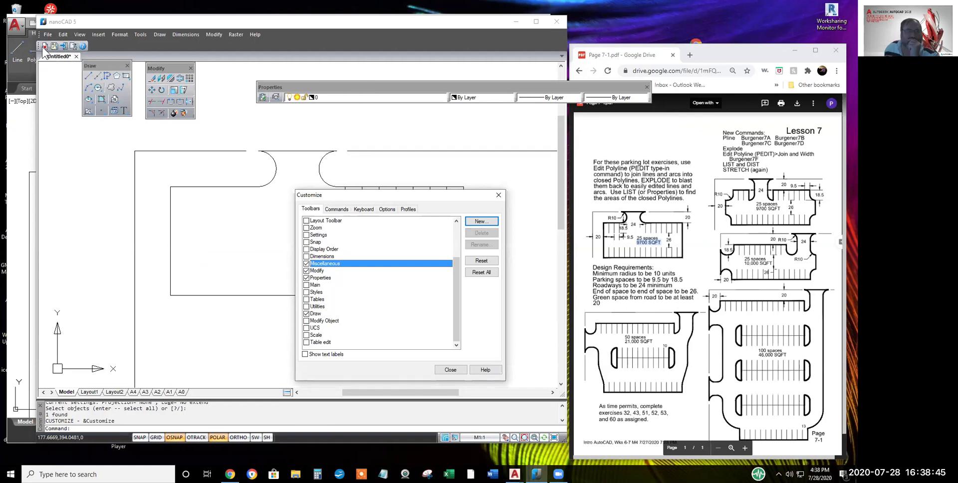
left_click(307, 263)
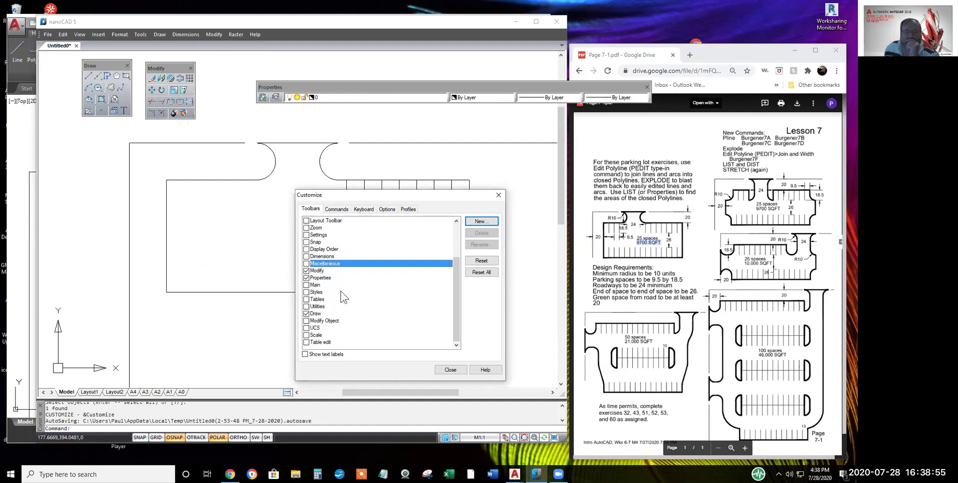
Show the Modify Object toolbar, float it just above the lot entrance, and close the customization dialog
left_click(306, 320)
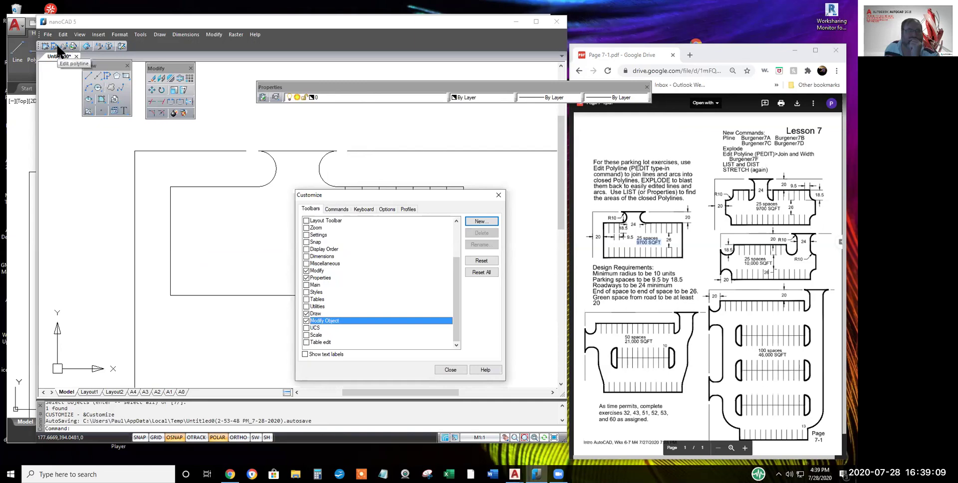
mouse_move(38, 46)
left_mouse_down()
mouse_move(82, 80)
mouse_move(215, 123)
mouse_move(249, 122)
left_mouse_up()
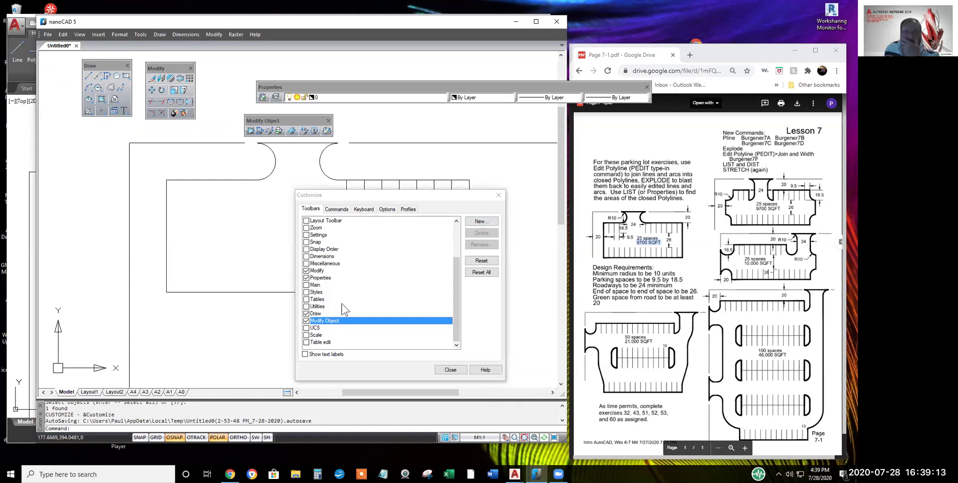
left_click(260, 131)
left_click(452, 371)
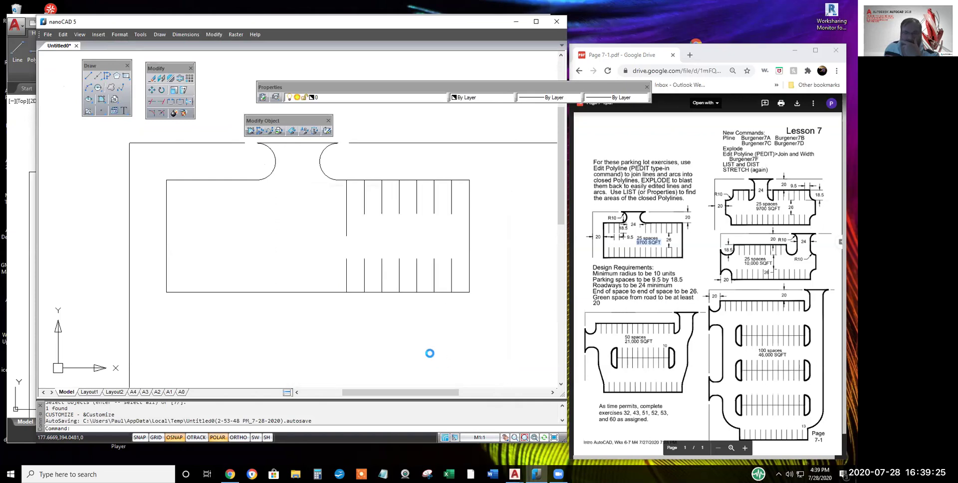
Convert the left entrance arc to a polyline with Edit Polyline and join it with the connected lot outline segments
left_click(259, 131)
left_click(273, 153)
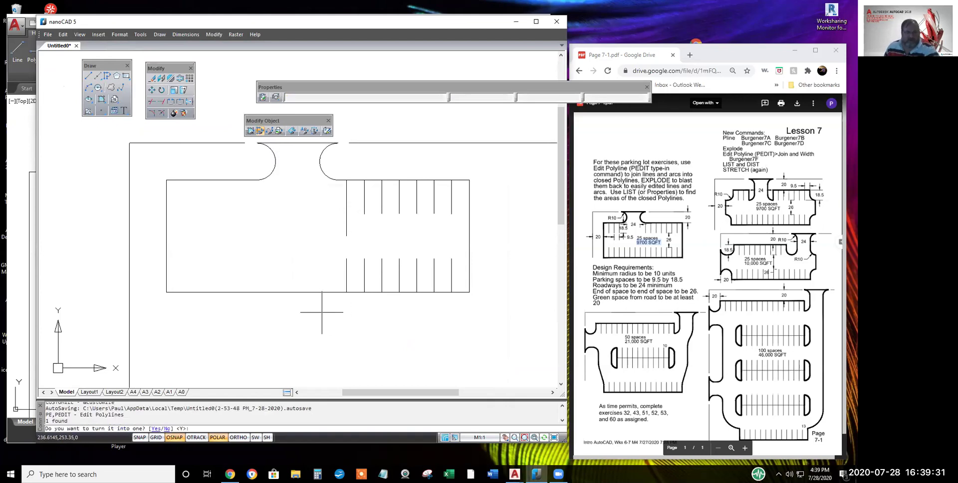
key("Return")
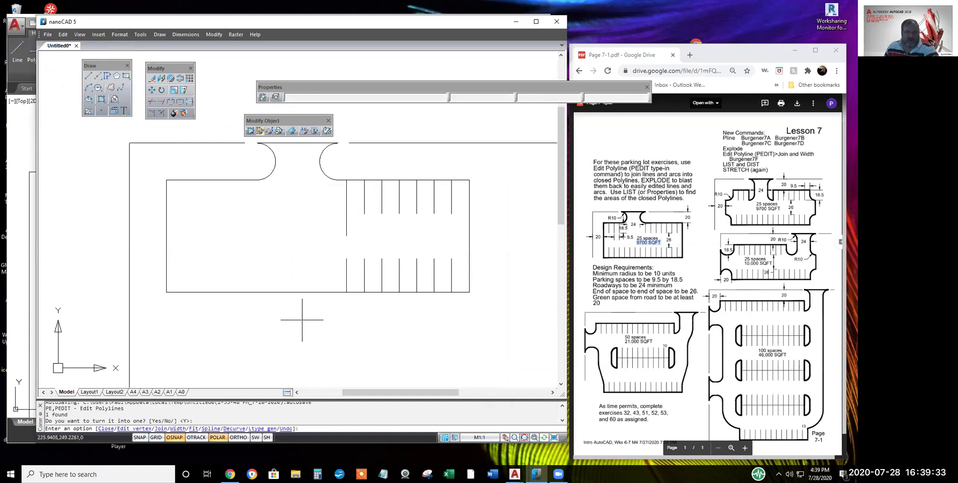
right_click(246, 330)
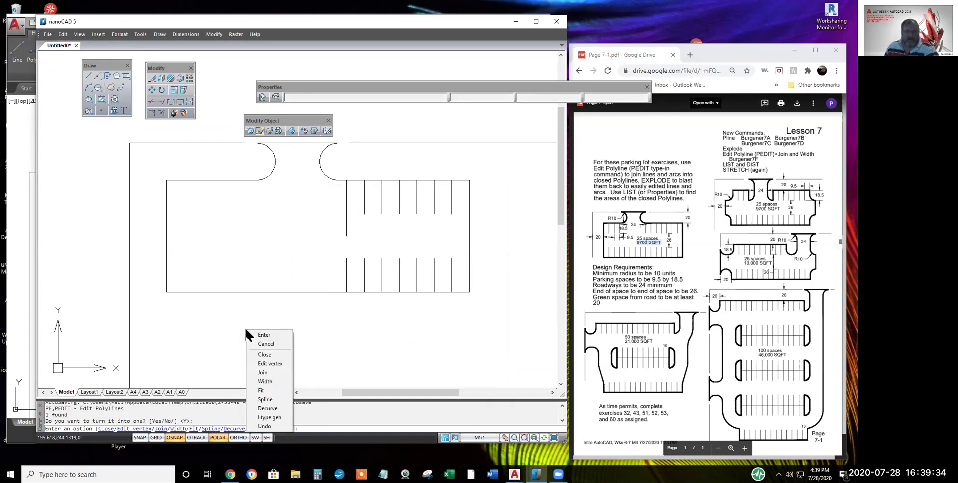
left_click(269, 376)
left_click(498, 309)
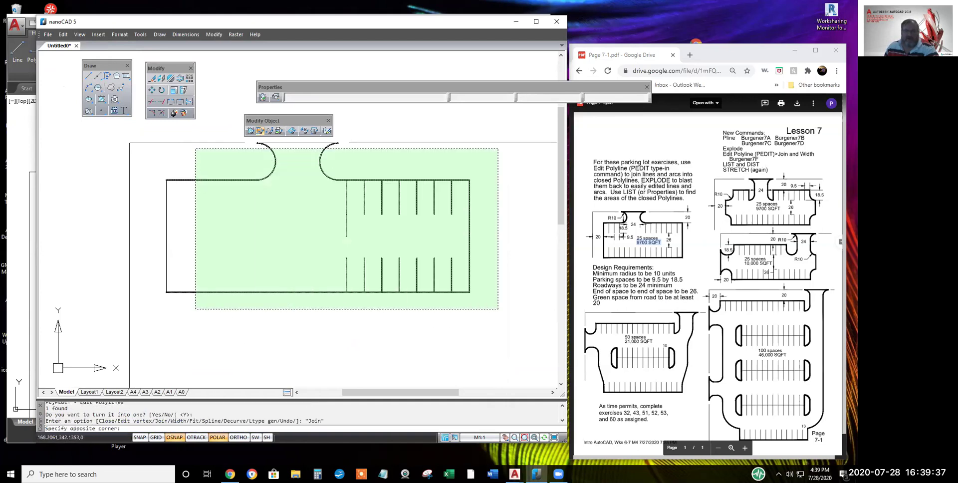
left_click(129, 120)
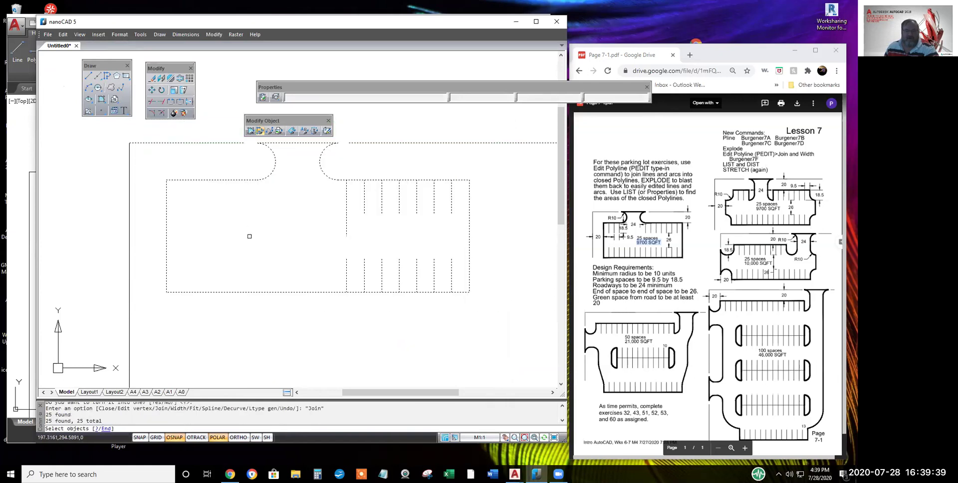
key("Return")
Set the joined outline polyline's width to 1 for all segments
right_click(285, 242)
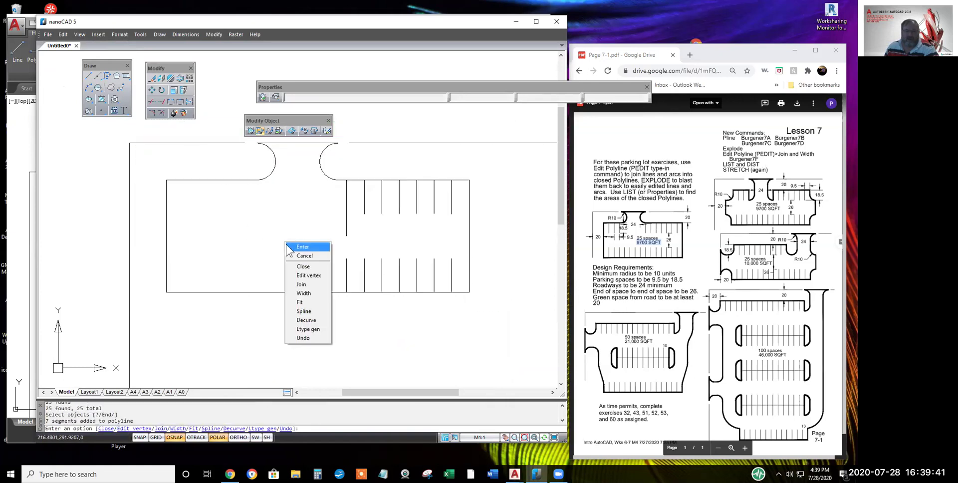
left_click(301, 293)
type("1")
key("Return")
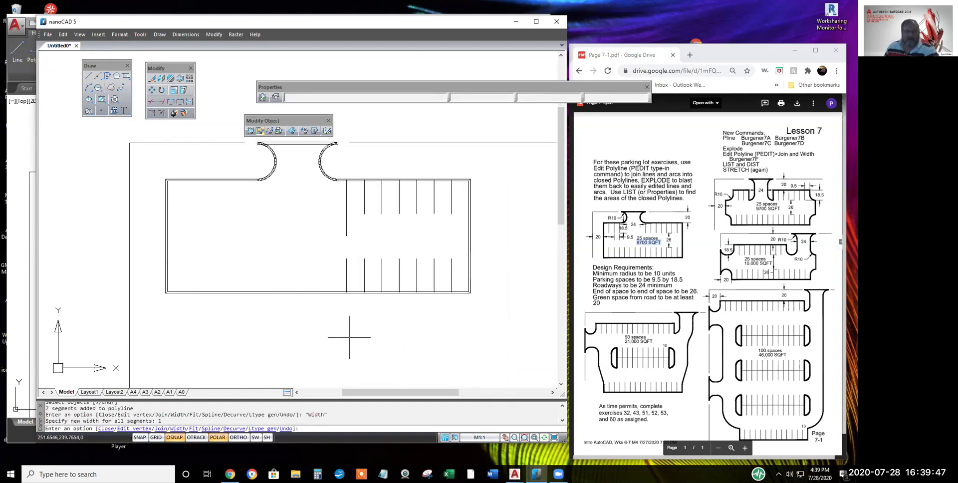
Inspect the widened entrance arcs, finish editing the outline polyline, and try the FILL command
scroll(327, 162, "up", 5)
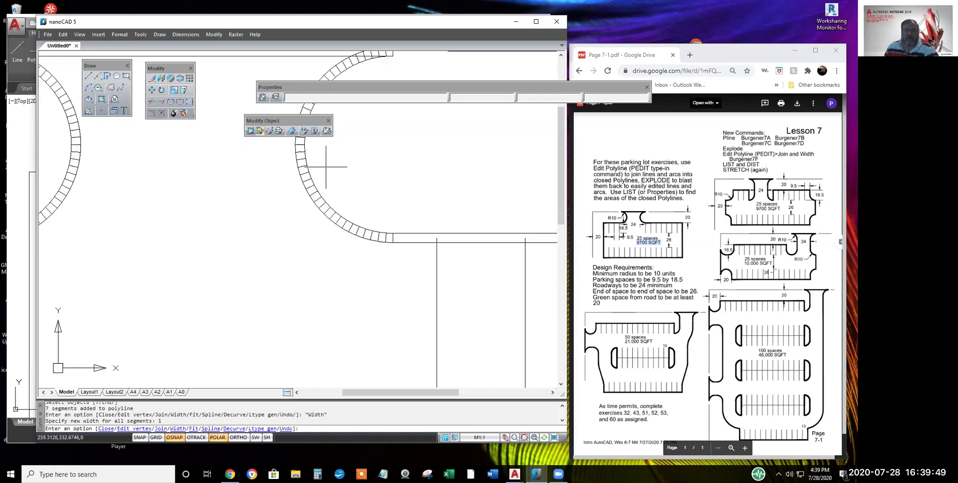
scroll(315, 196, "down", 1)
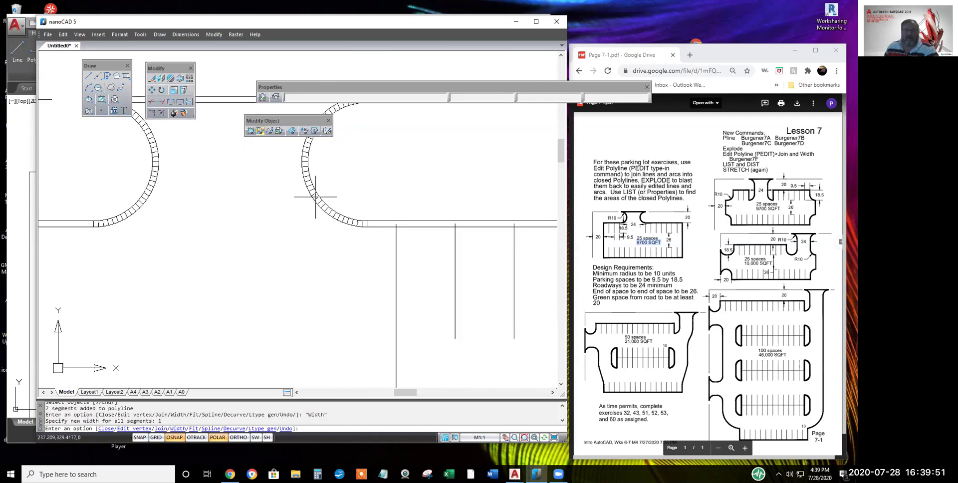
scroll(315, 196, "down", 2)
key("Return")
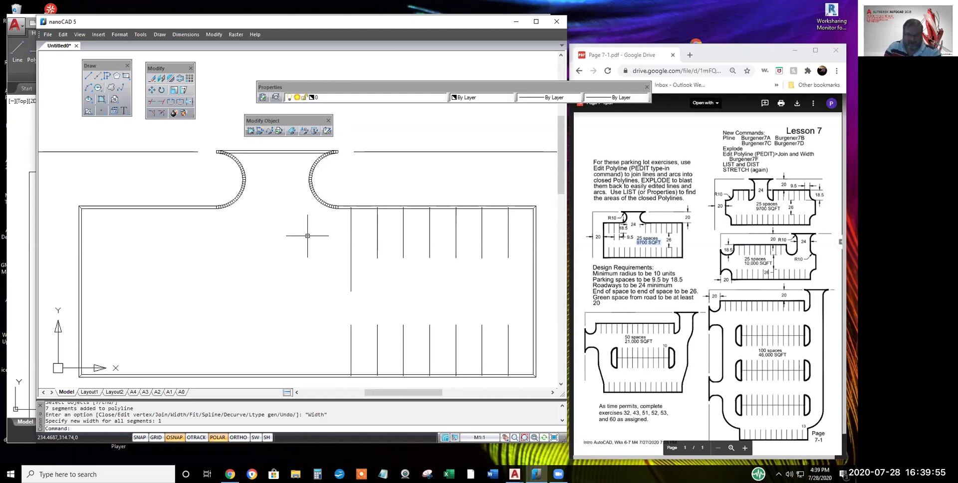
type("fill")
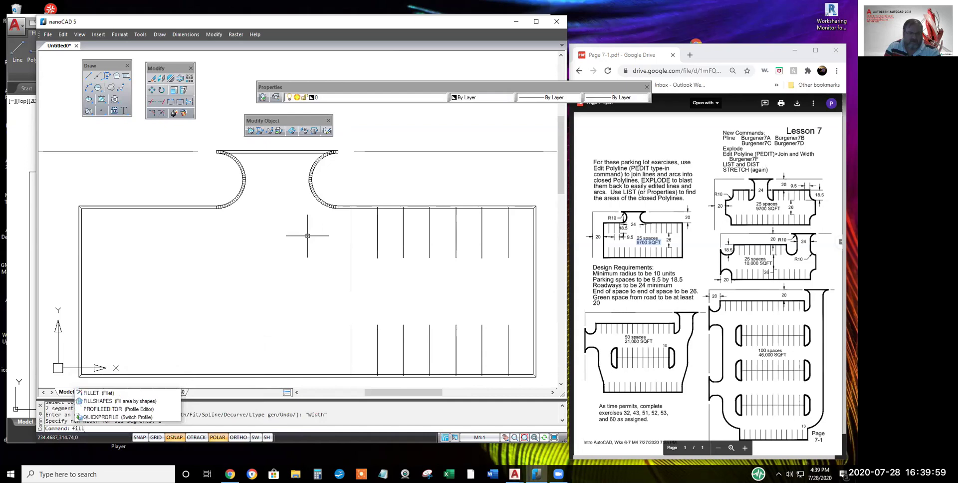
key("Return")
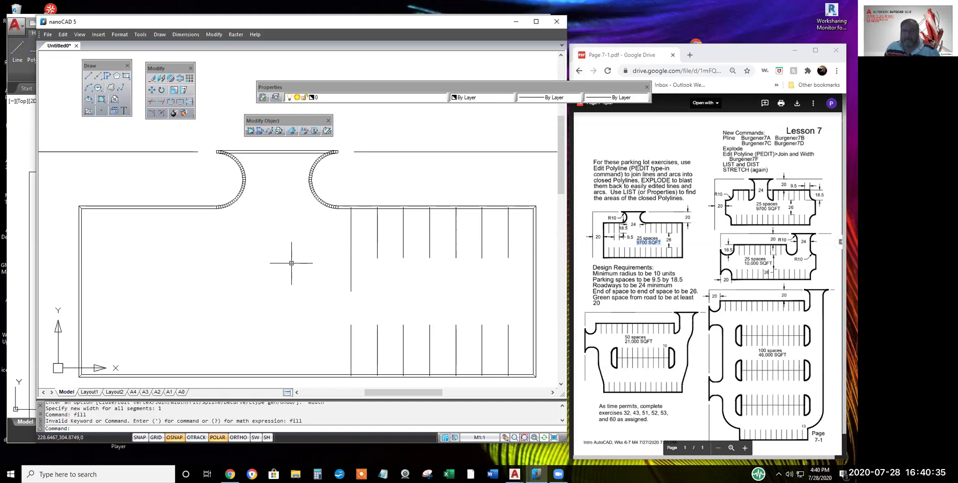
Switch to AutoCAD and centre the finished parking lot in Drawing2.dwg with room below it
scroll(291, 263, "down", 2)
scroll(292, 262, "down", 2)
mouse_move(292, 261)
middle_mouse_down()
mouse_move(266, 217)
mouse_move(230, 206)
middle_mouse_up()
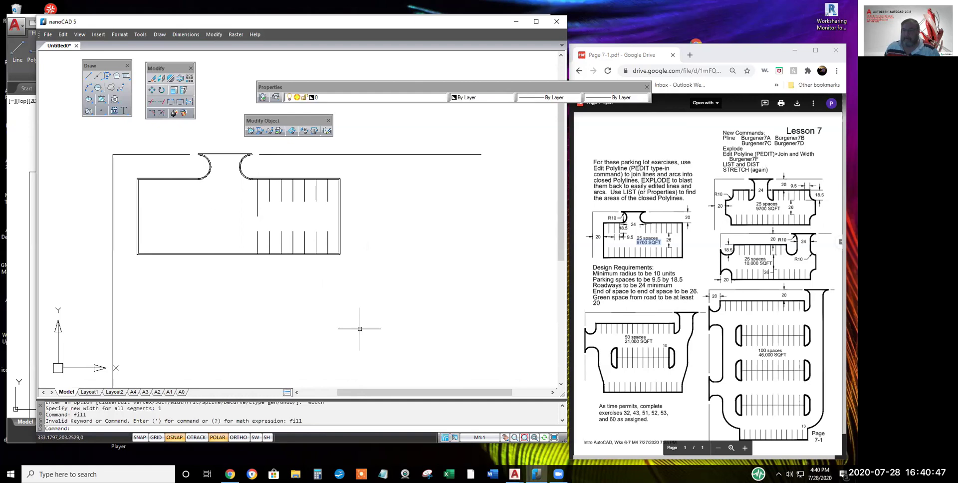
scroll(189, 224, "up", 2)
left_click(20, 130)
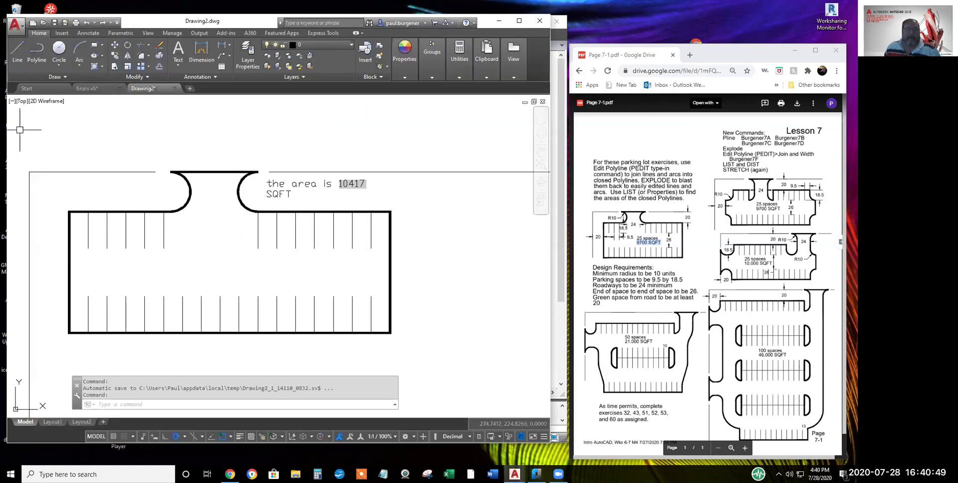
scroll(259, 280, "down", 1)
middle_click_drag(259, 280, 268, 220)
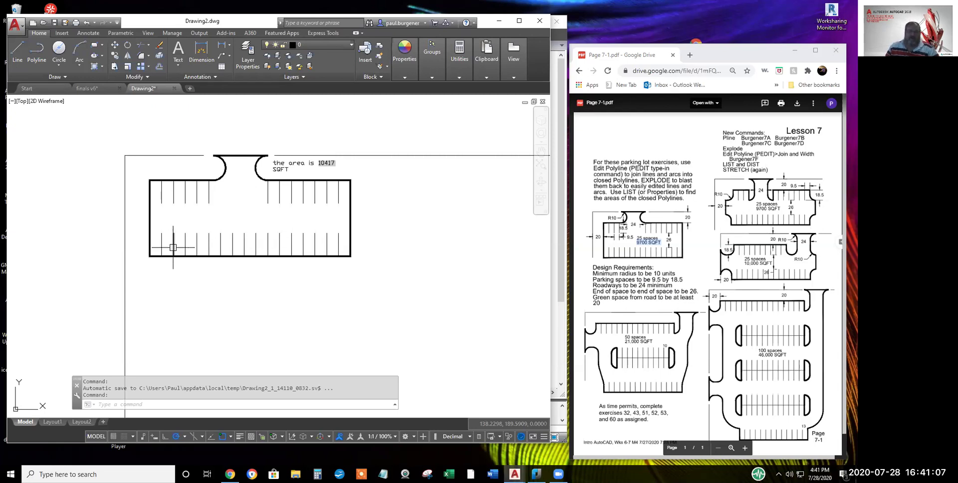
Mirror the lower row of stall lines across the lot's bottom edge, keeping the source lines
left_click(128, 55)
left_click(158, 222)
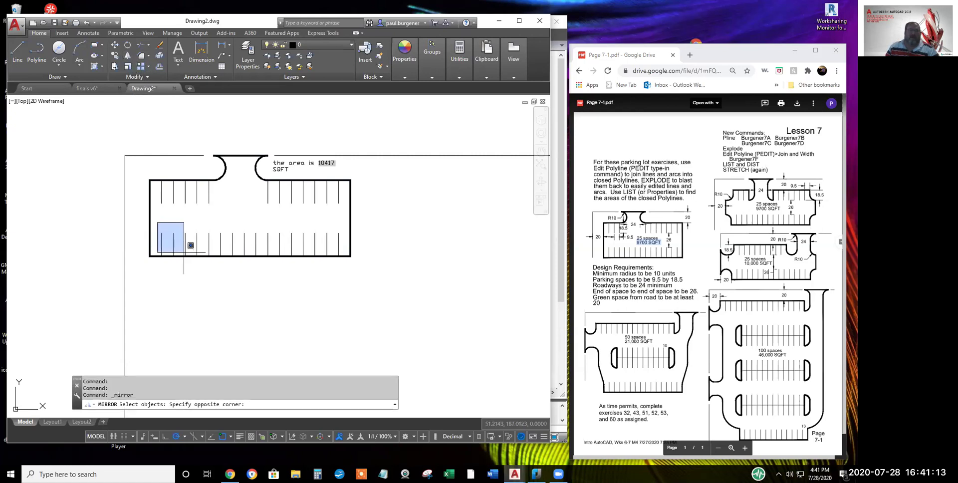
left_click(350, 275)
key("Return")
left_click(350, 256)
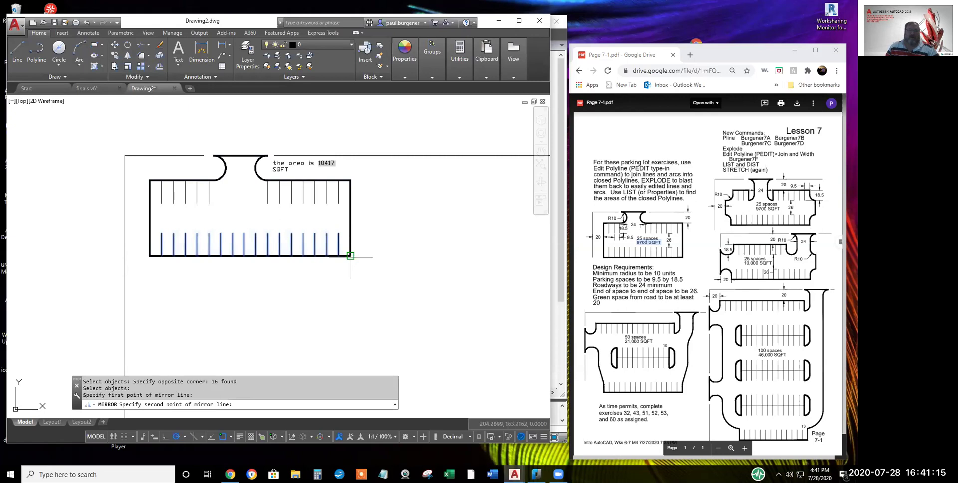
left_click(363, 255)
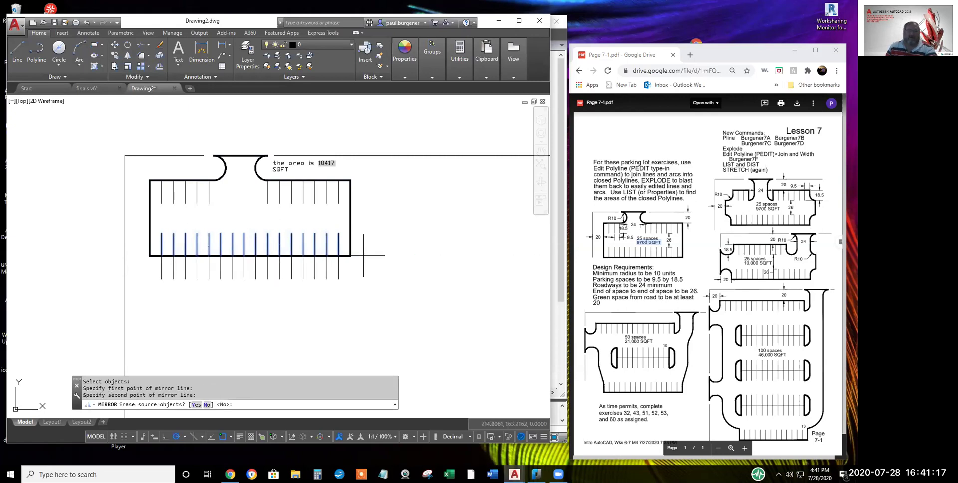
key("Return")
Stretch the bottom edge of the lot outline straight down by about 76 units
left_click(250, 256)
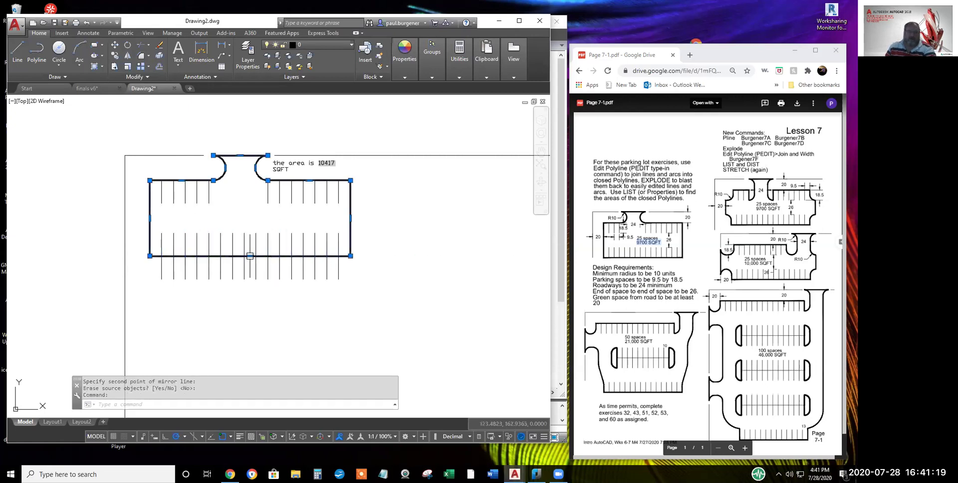
left_click(250, 256)
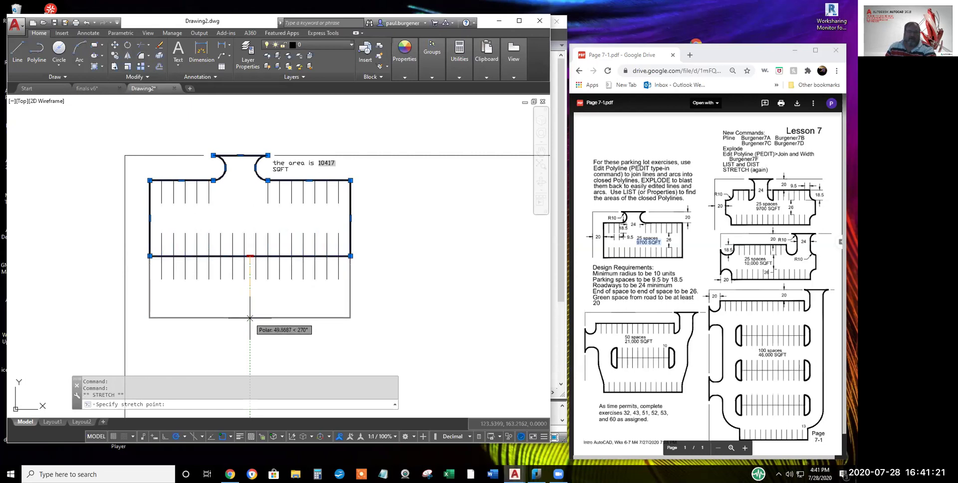
left_click(250, 351)
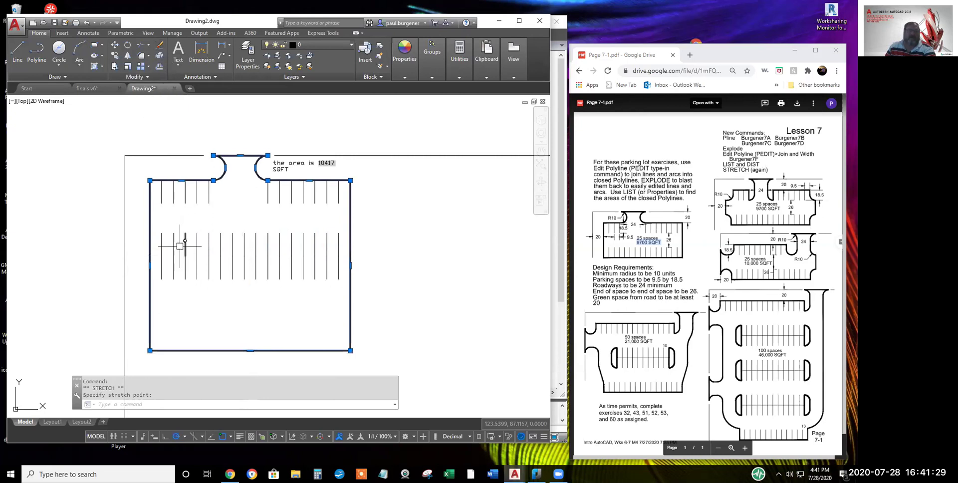
left_click(159, 45)
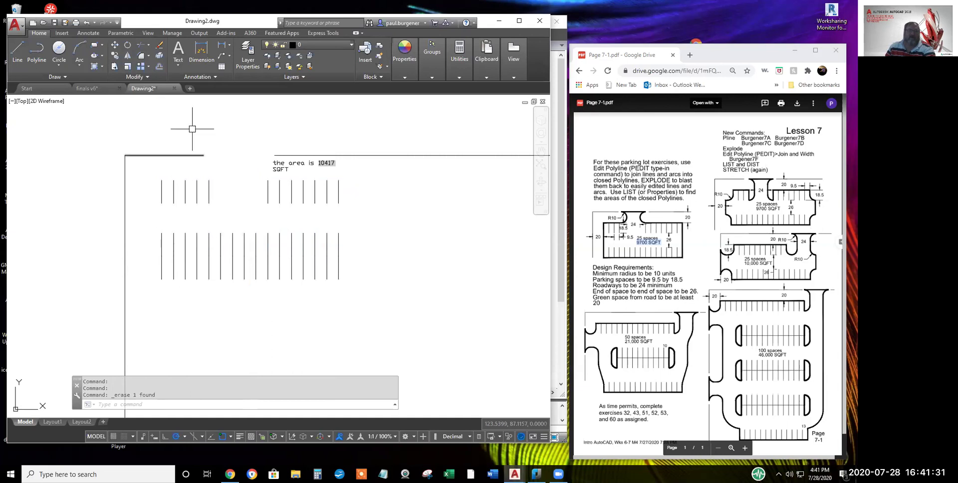
left_click(85, 22)
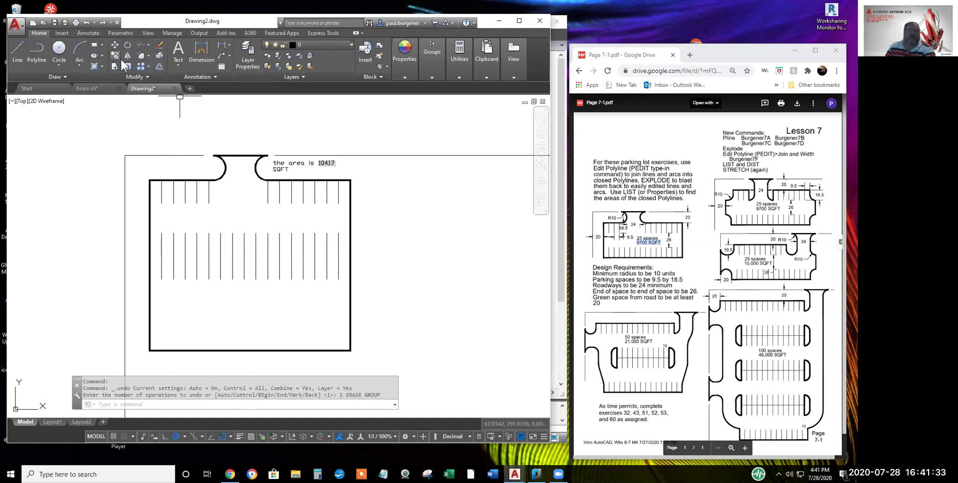
Erase the two leftmost and two rightmost pairs of stall lines from the central double row
left_click(157, 47)
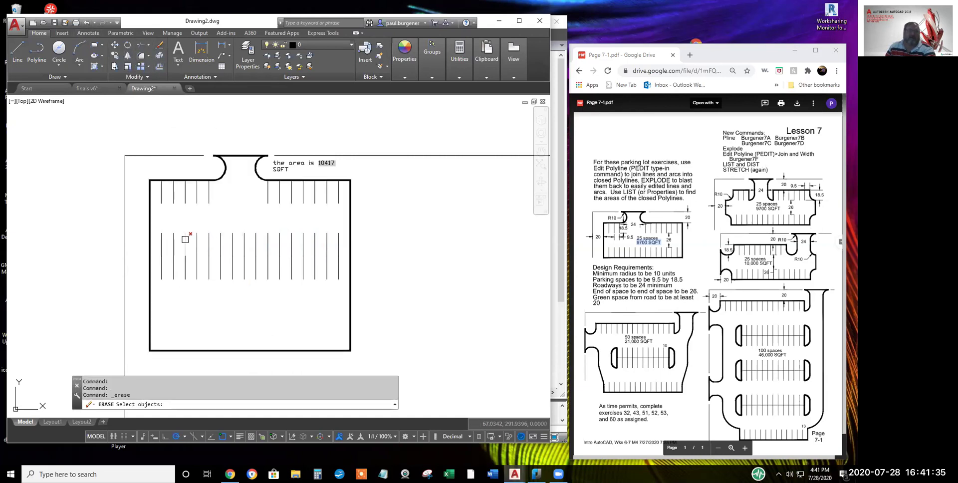
left_click(180, 261)
left_click(138, 218)
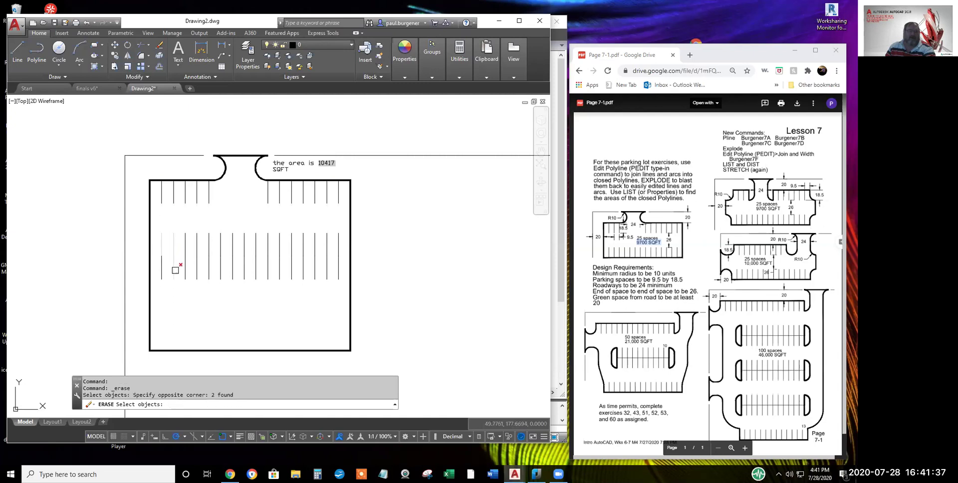
left_click(177, 274)
left_click(149, 251)
key("Return")
key("Return")
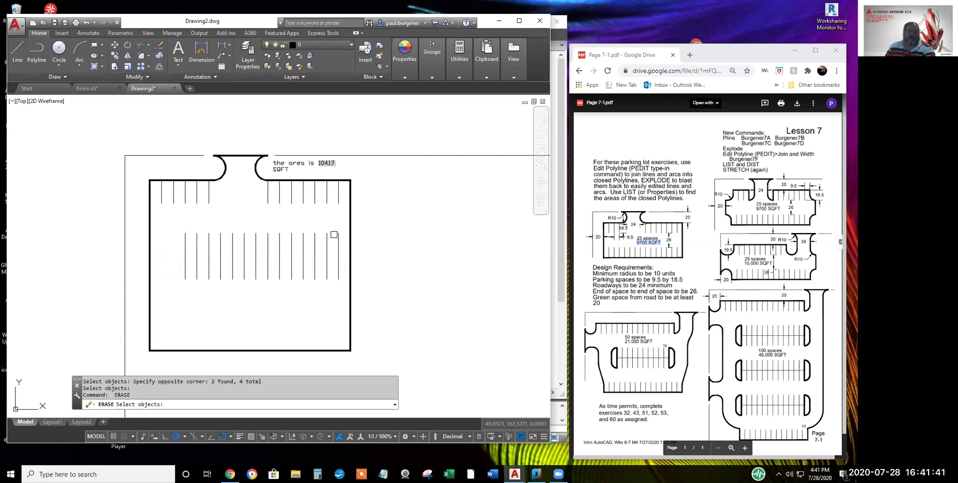
left_click(345, 220)
left_click(323, 300)
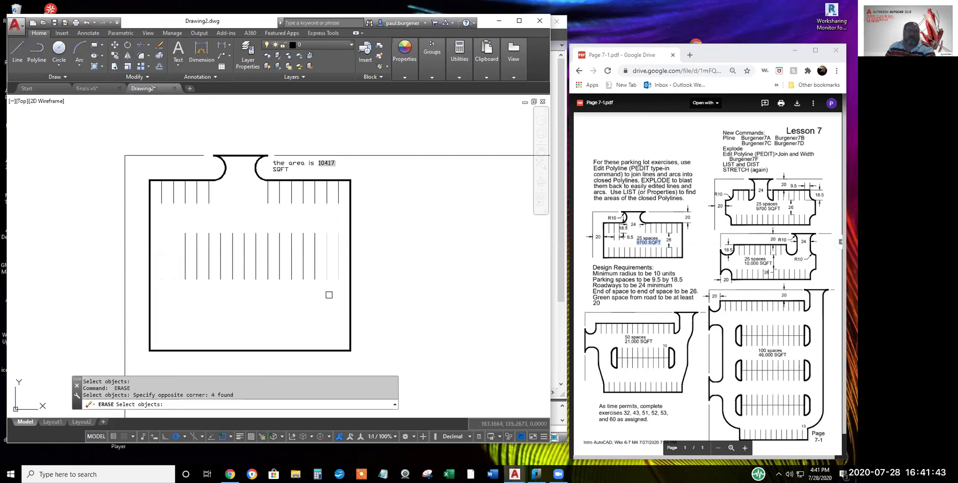
key("Return")
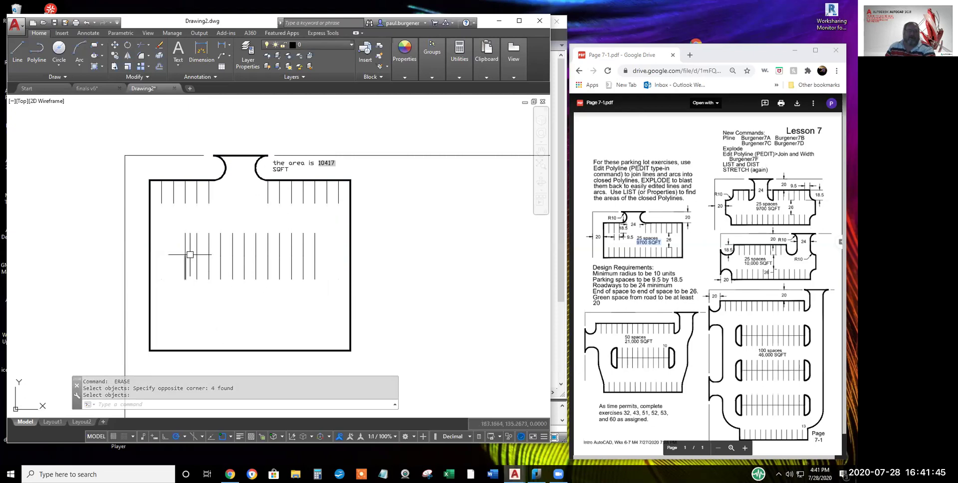
Draw a horizontal line through the middle of the double row, from its first to its last stall line
left_click(18, 50)
left_click(185, 256)
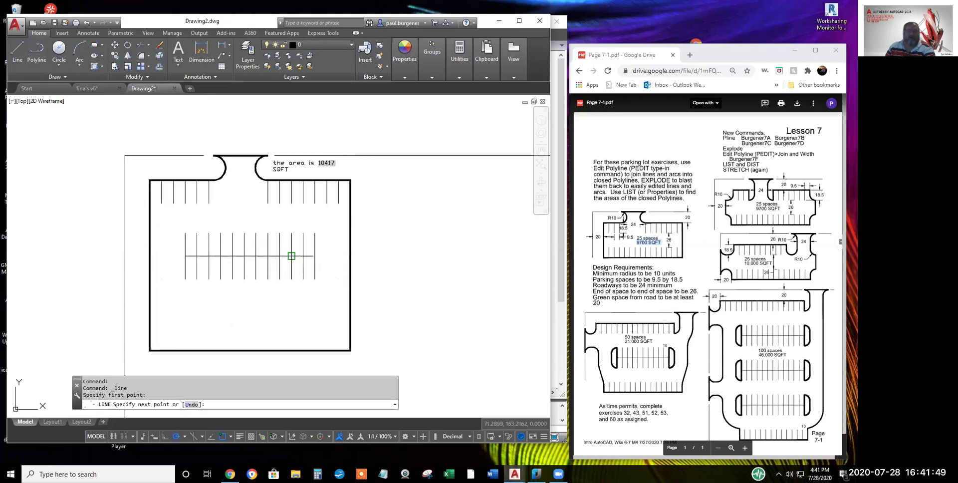
left_click(315, 256)
key("Return")
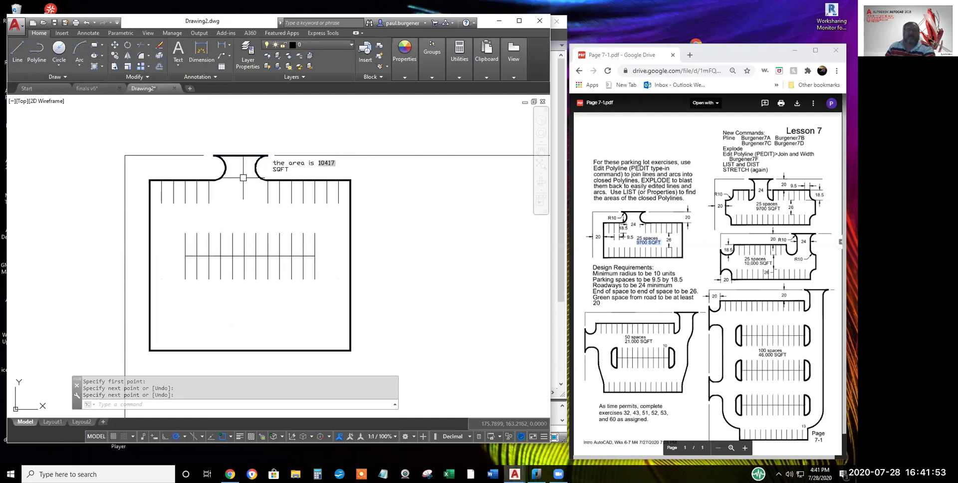
Explode the lot outline polyline into separate lines and arcs
left_click(159, 53)
left_click(223, 162)
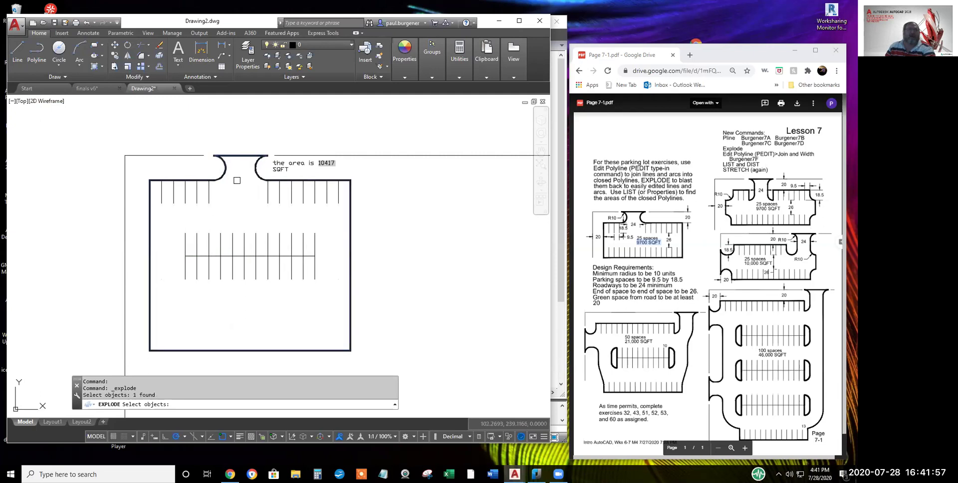
key("Return")
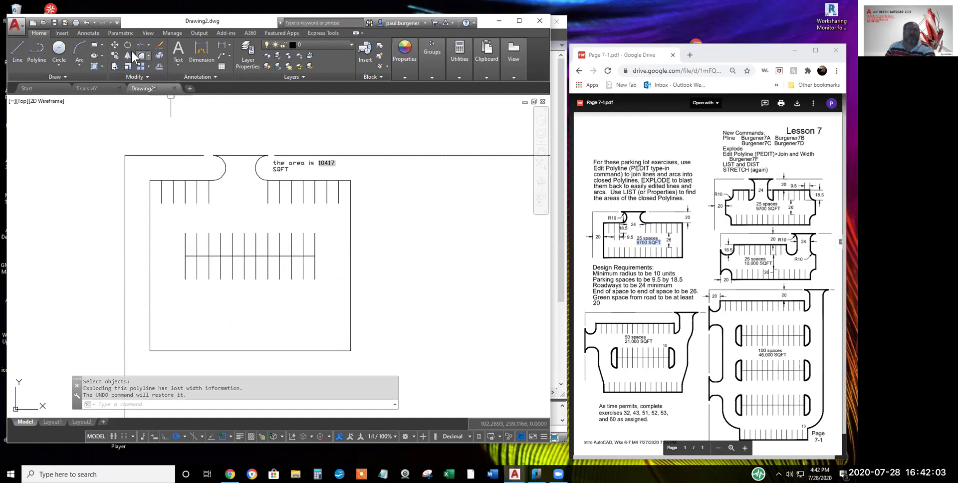
Copy the entrance's two arcs and top line horizontally to the empty space left of the lot
left_click(115, 55)
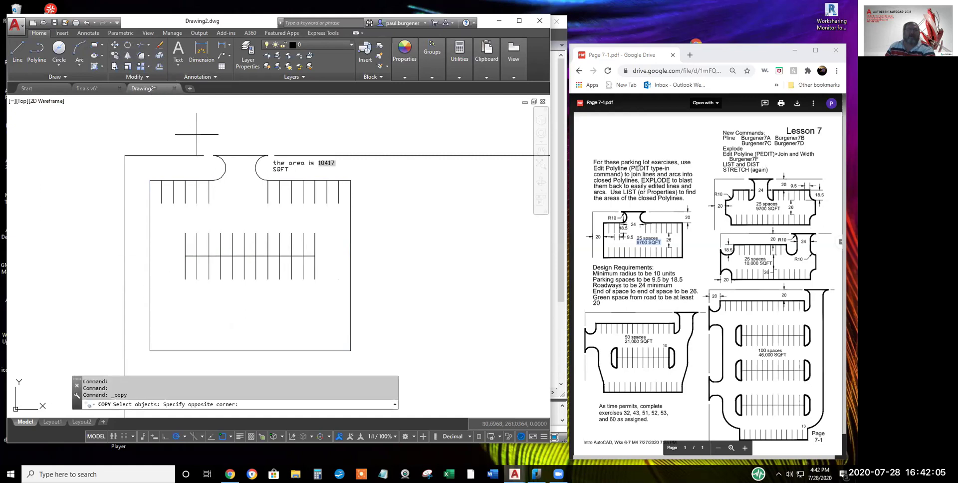
left_click(196, 134)
left_click(276, 189)
key("Return")
left_click(249, 172)
left_click(81, 172)
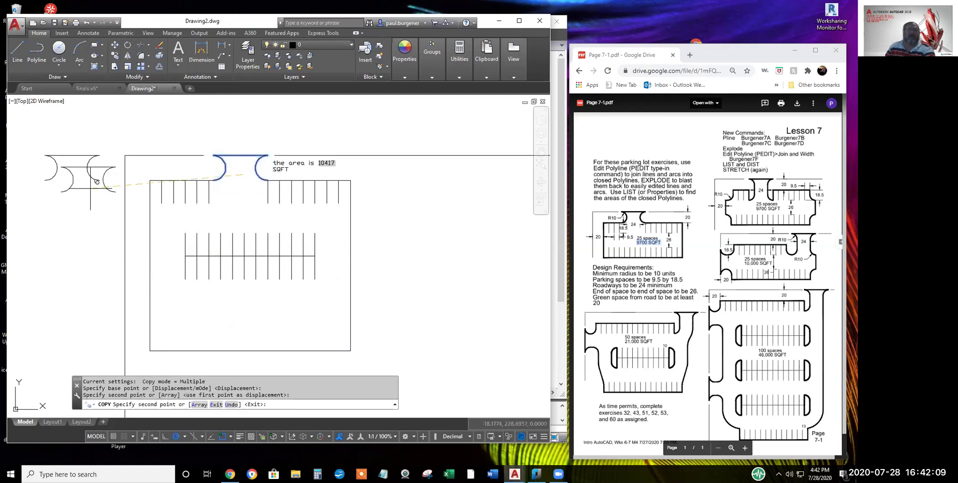
key("Return")
Rotate the copied entrance 90 degrees about the midpoint of its straight line
left_click(128, 46)
left_click(28, 137)
left_click(108, 197)
key("Return")
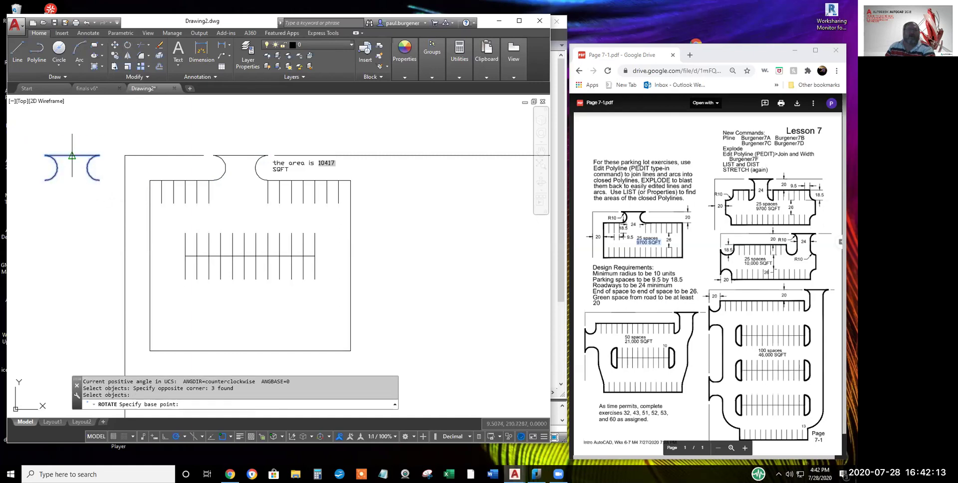
left_click(72, 156)
left_click(73, 135)
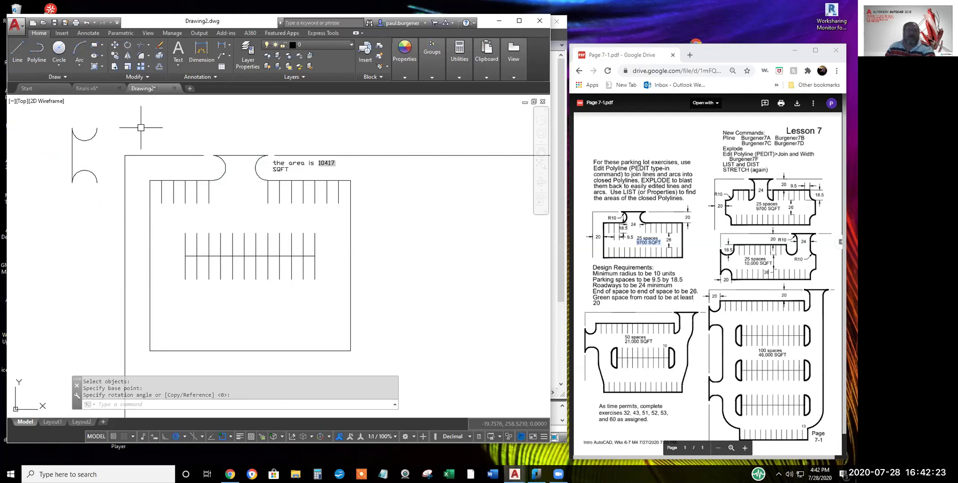
Break an opening about 58 units long in the vertical road line left of the lot
left_click(144, 77)
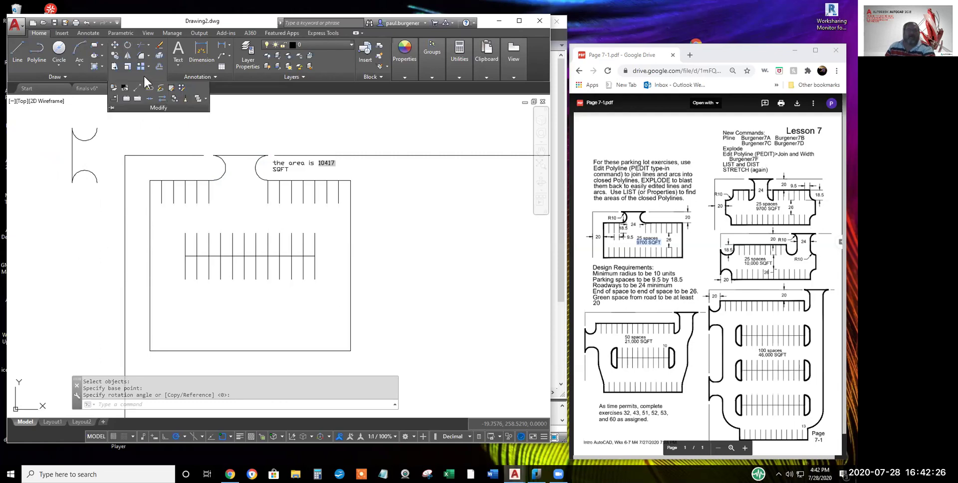
left_click(126, 99)
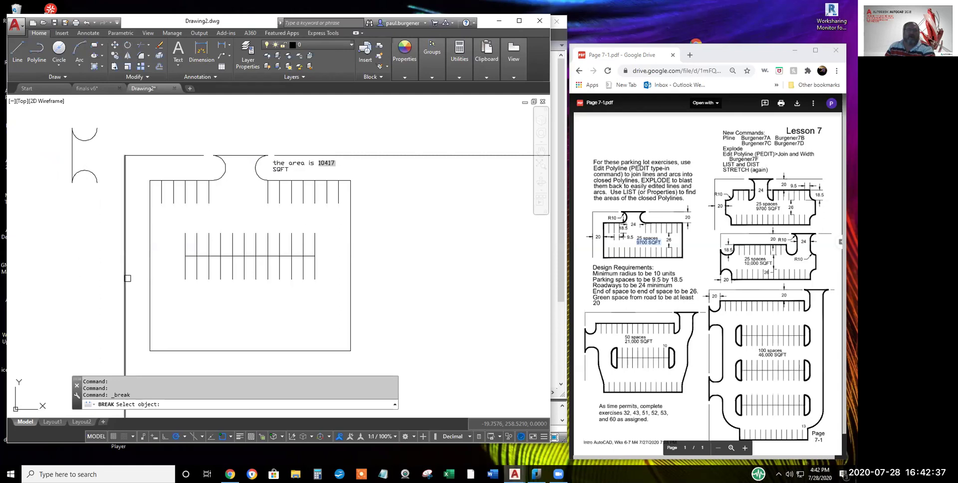
left_click(125, 286)
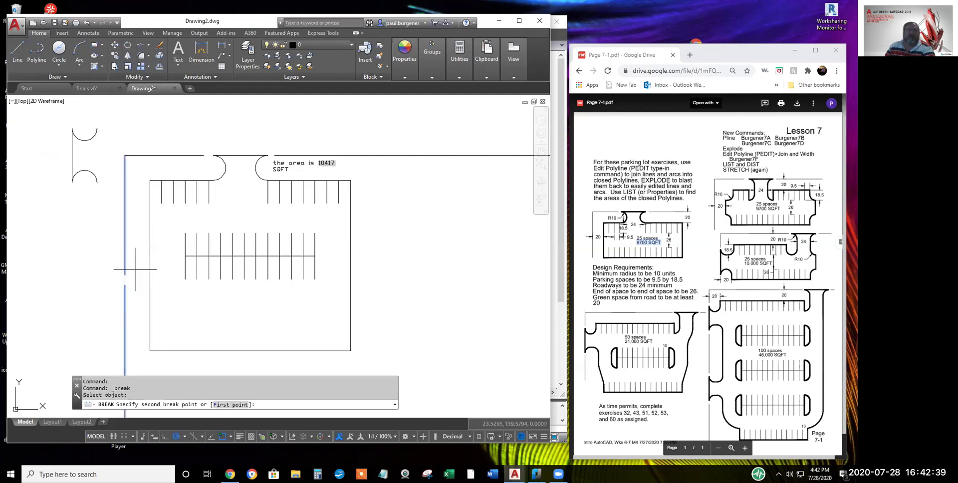
left_click(132, 215)
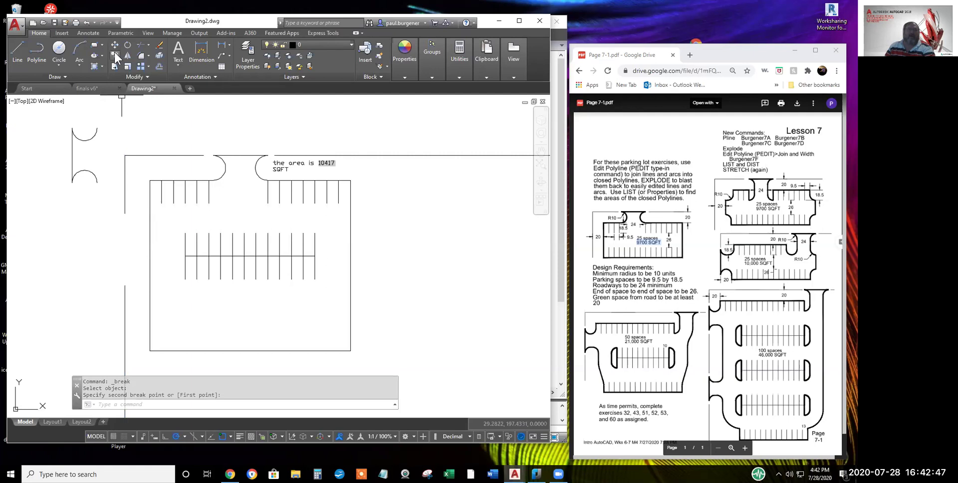
Rotate the copied side entrance 180 degrees about a point between its arcs
left_click(127, 45)
left_click_drag(62, 117, 105, 194)
key("Return")
left_click(87, 156)
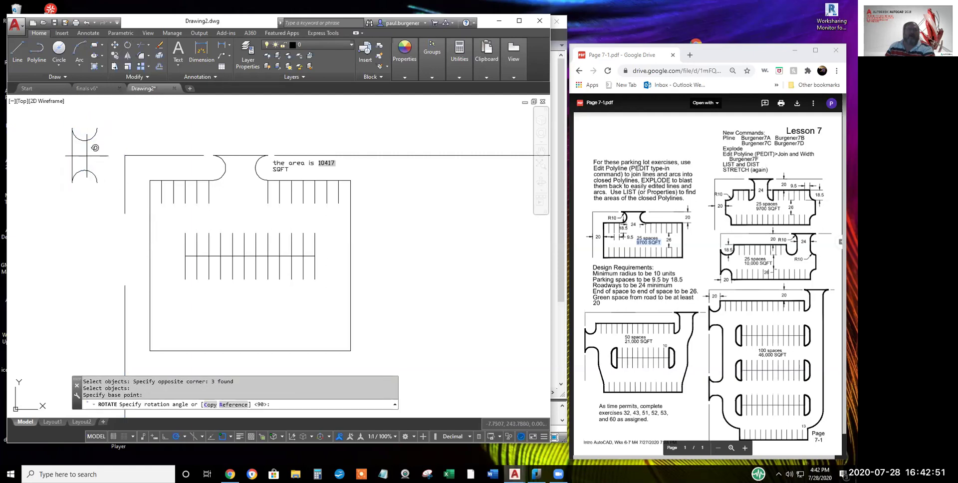
left_click(74, 153)
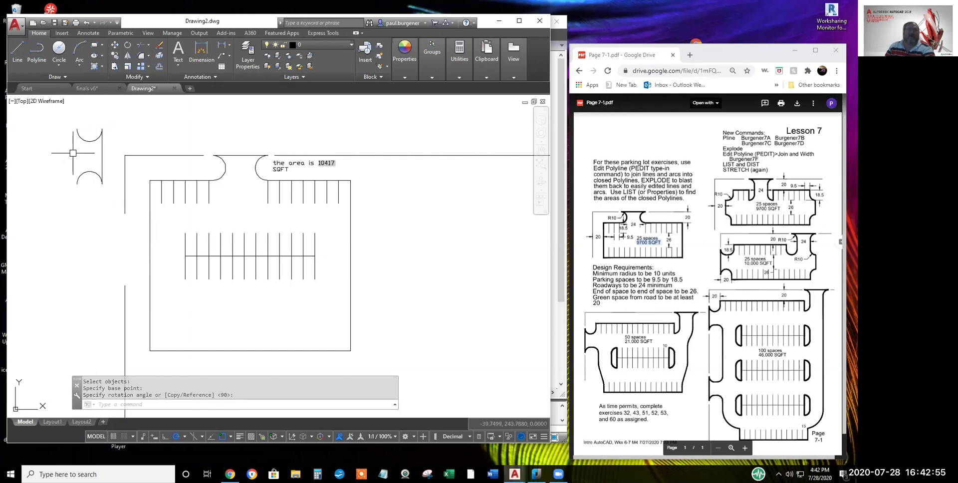
Undo the last entrance rotation and move the side entrance so its arc endpoint lands on the lot's left edge using a Nearest snap
left_click(86, 22)
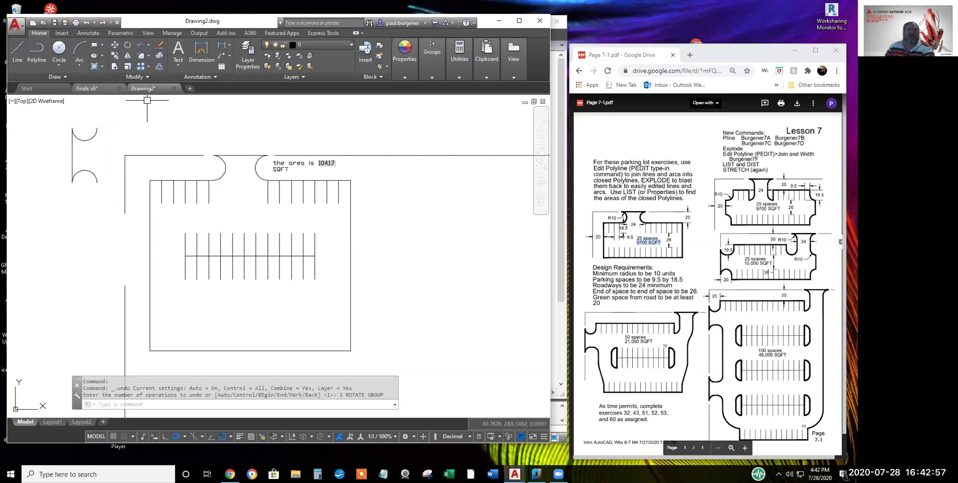
left_click(115, 46)
left_click(118, 107)
left_click(65, 199)
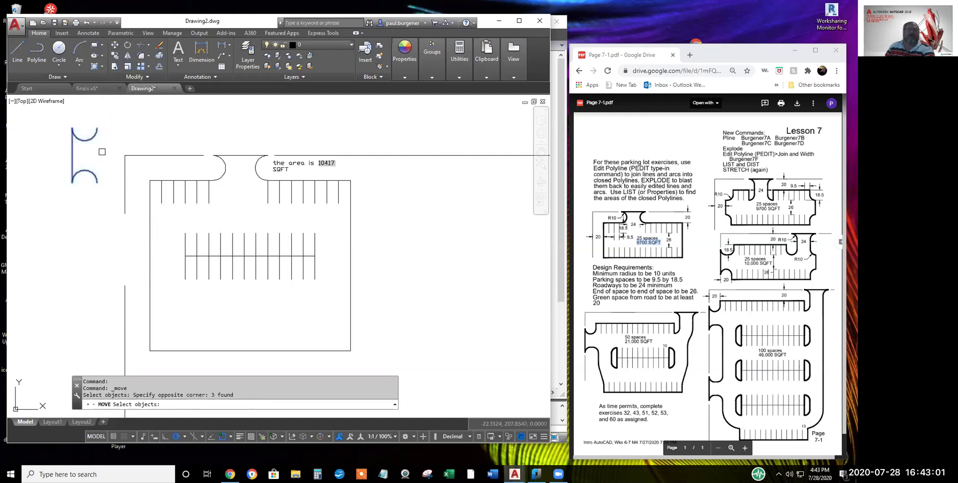
key("Return")
left_click(97, 128)
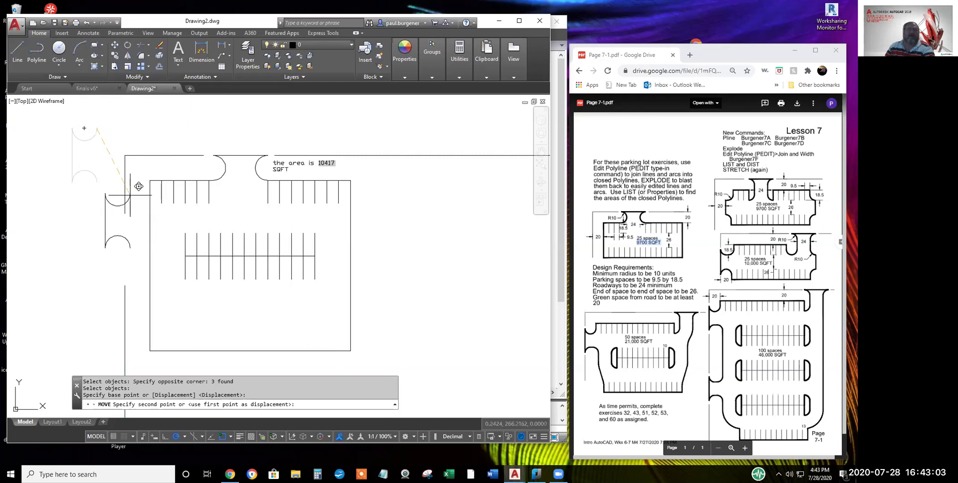
right_click(153, 226, "shift")
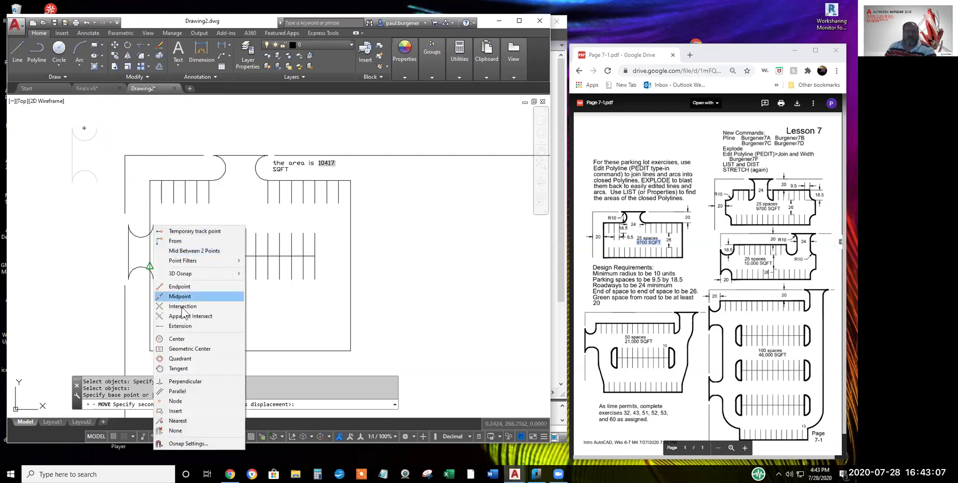
left_click(184, 422)
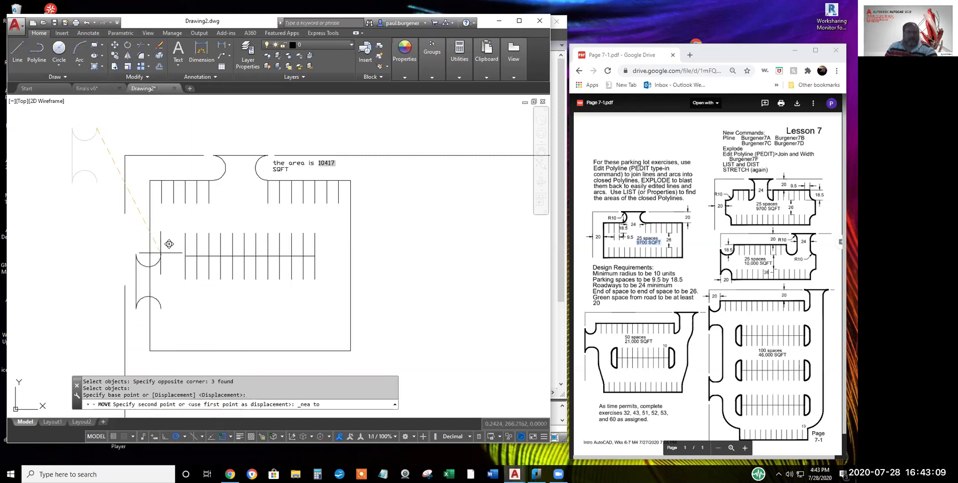
left_click(156, 218)
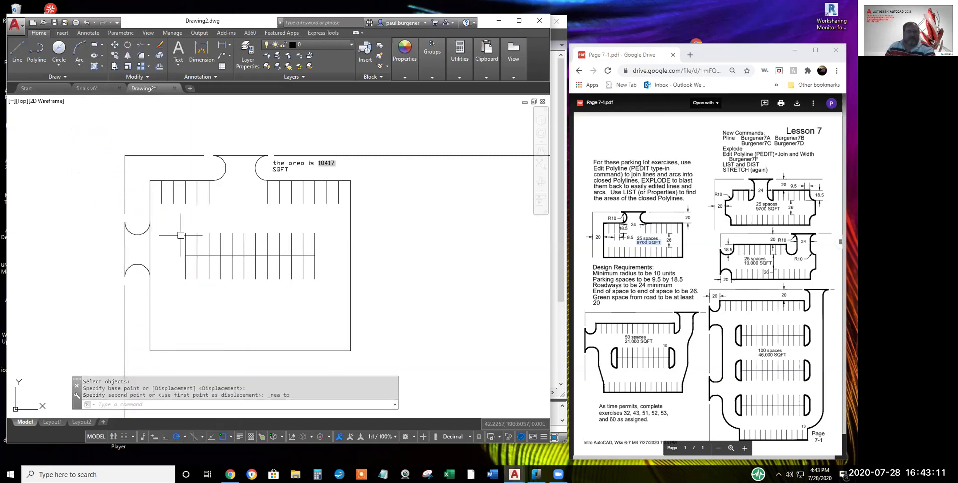
Trim the lot's left edge between the two arcs to open the side entrance
key("Return")
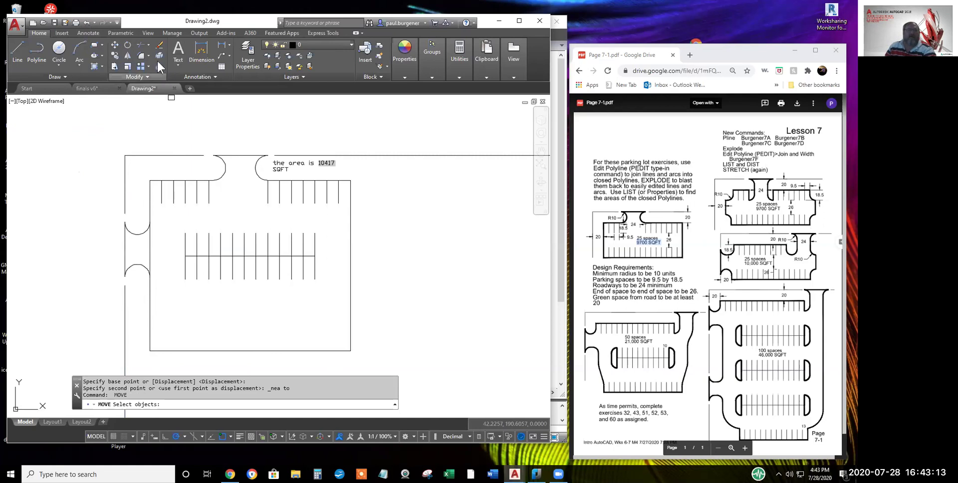
key("Return")
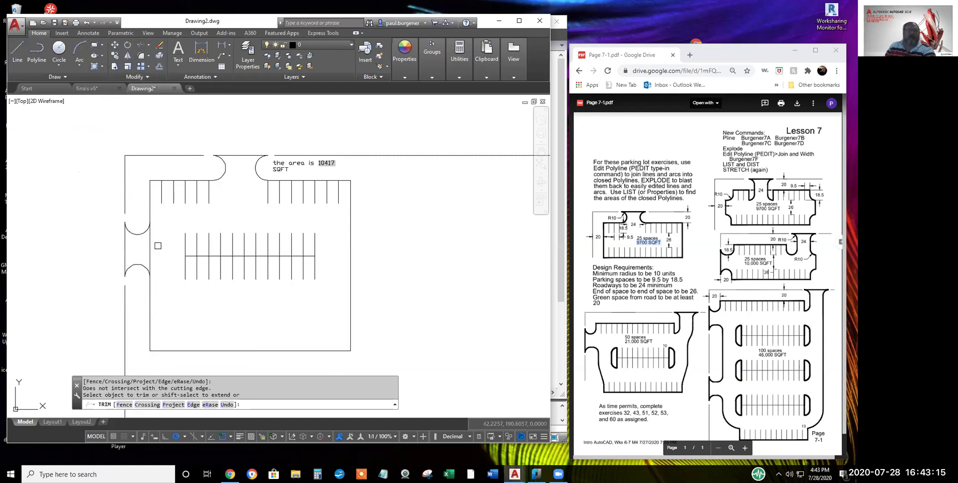
left_click(151, 246)
key("Return")
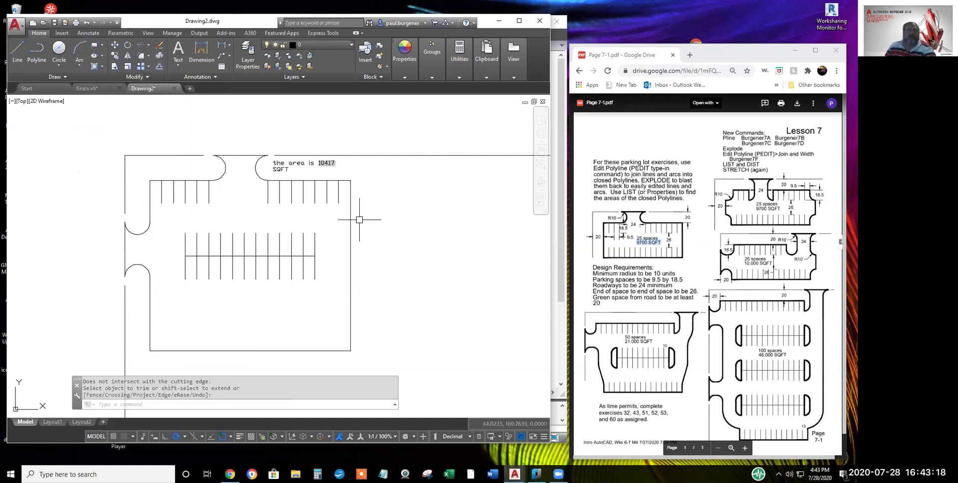
Convert the lot's upper left edge to a polyline and join the outline's remaining lines and arcs, including both entrances, to it
left_click(140, 77)
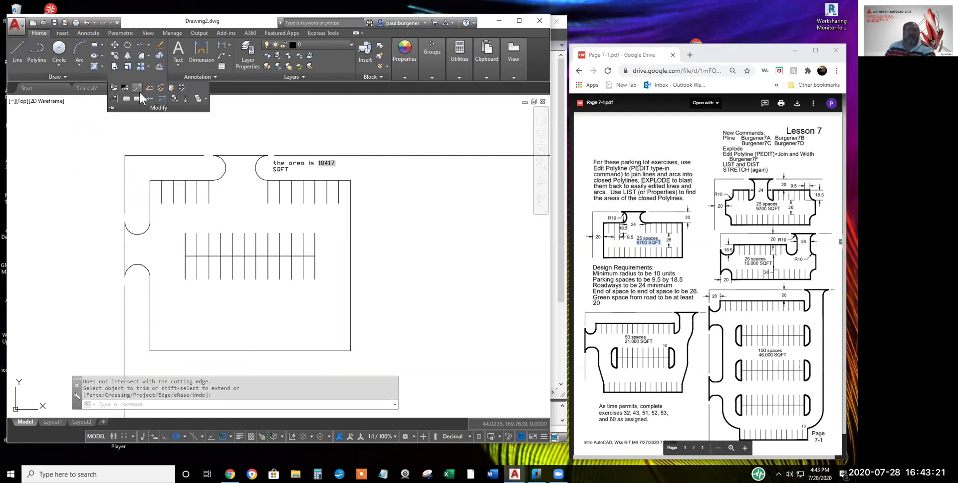
left_click(148, 88)
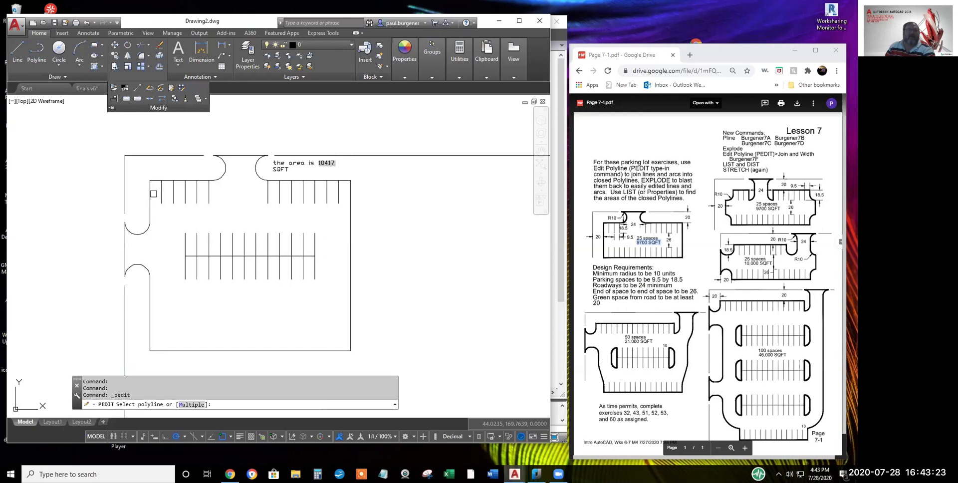
left_click(151, 195)
key("Return")
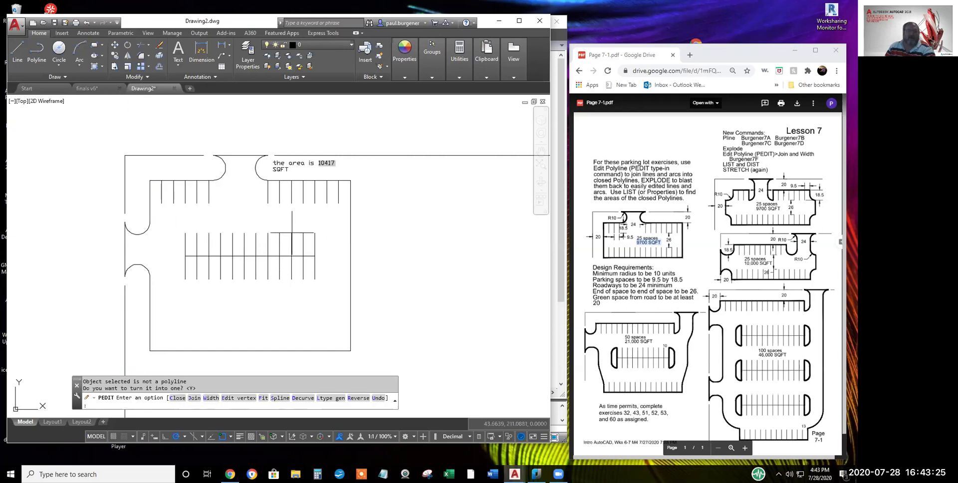
right_click(305, 223)
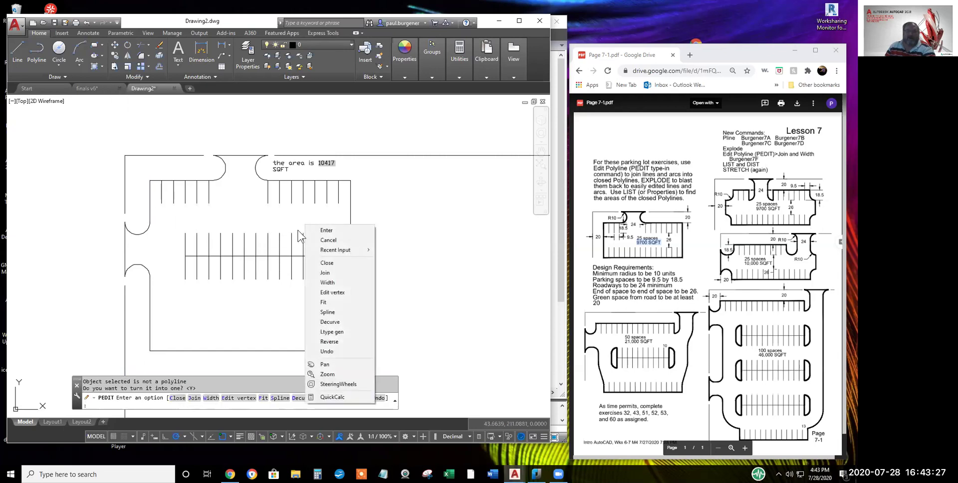
left_click(340, 274)
left_click(391, 354)
left_click(100, 139)
key("Return")
Set the joined outline polyline's width to 1 for all segments and finish the polyline edit
right_click(235, 200)
left_click(257, 256)
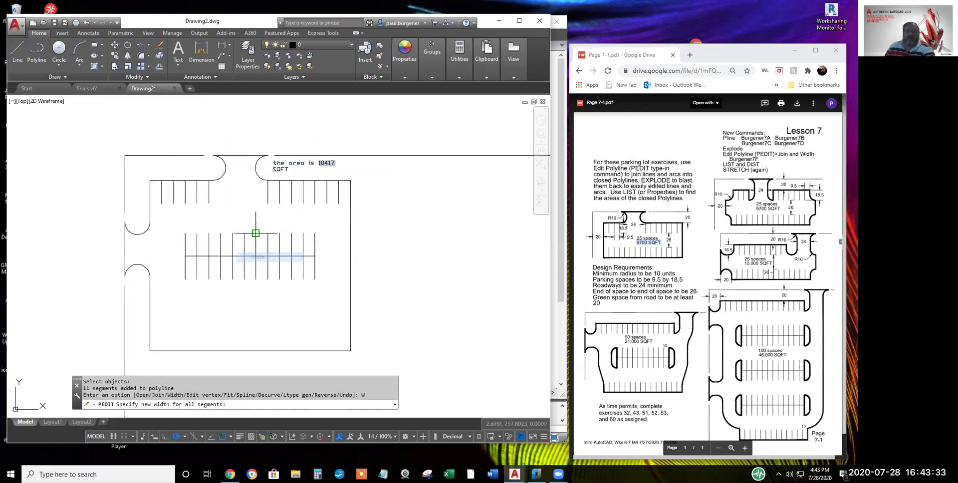
type("1")
key("Return")
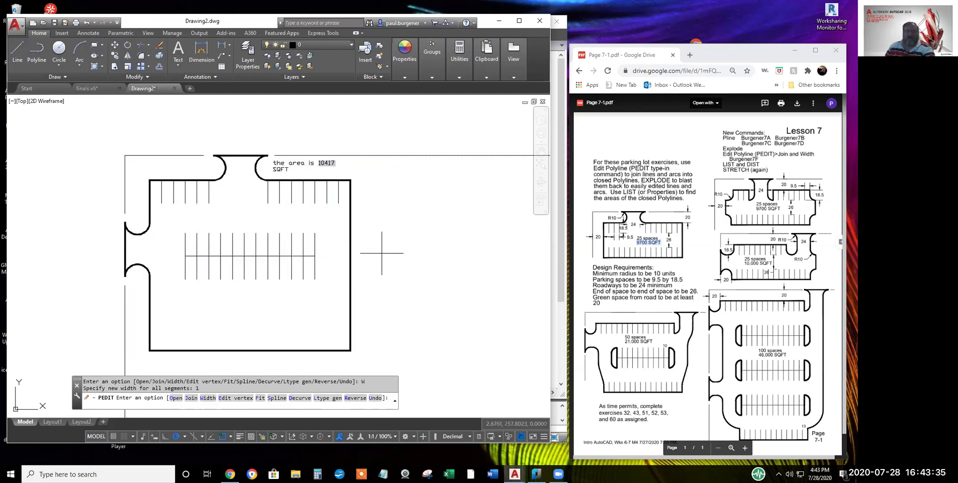
key("Return")
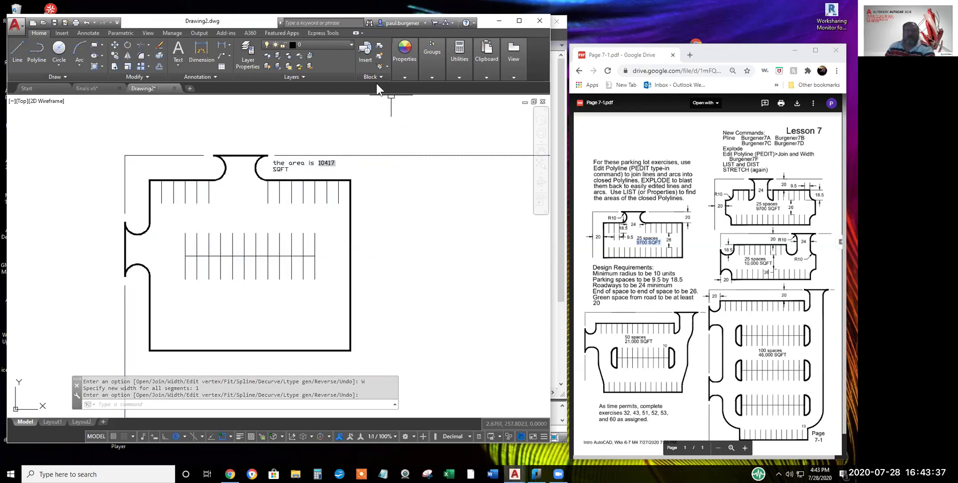
List the outline polyline's properties and highlight its area value
left_click(404, 75)
left_click(405, 142)
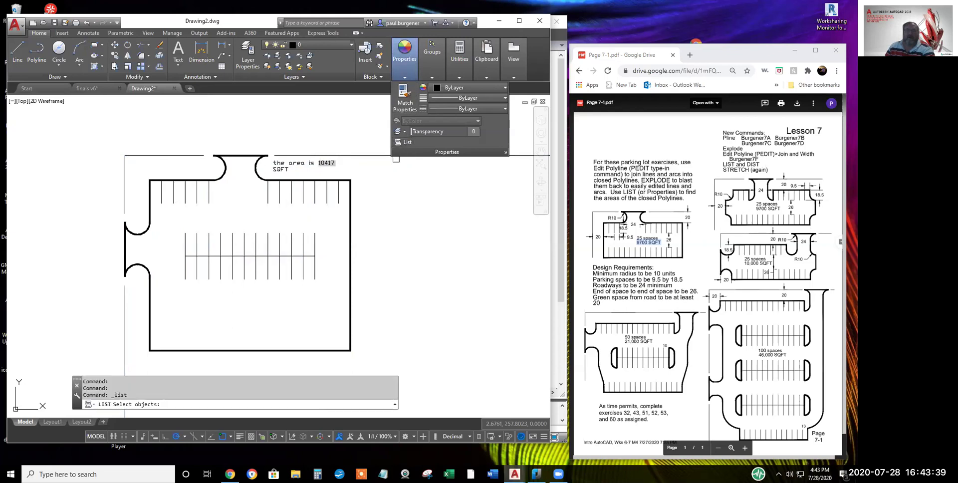
left_click(352, 209)
key("Return")
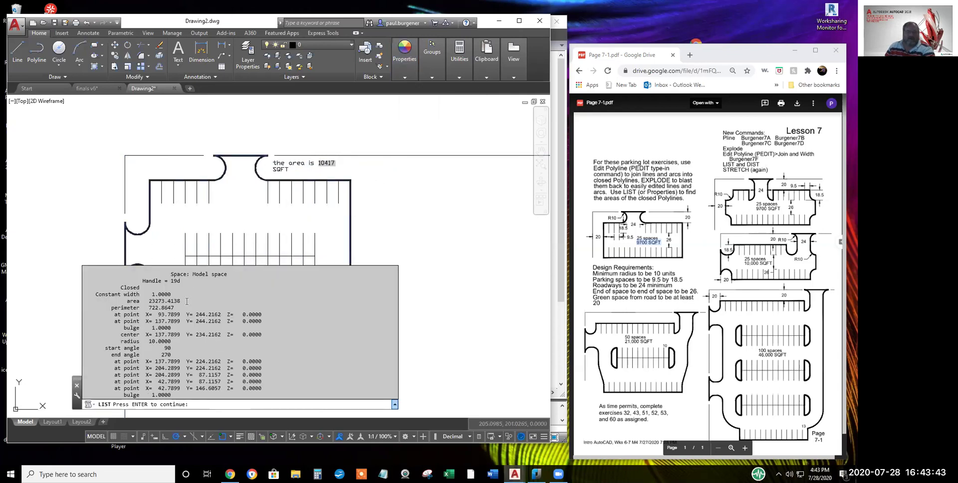
key("Return")
left_click_drag(183, 300, 178, 280)
left_click(147, 309)
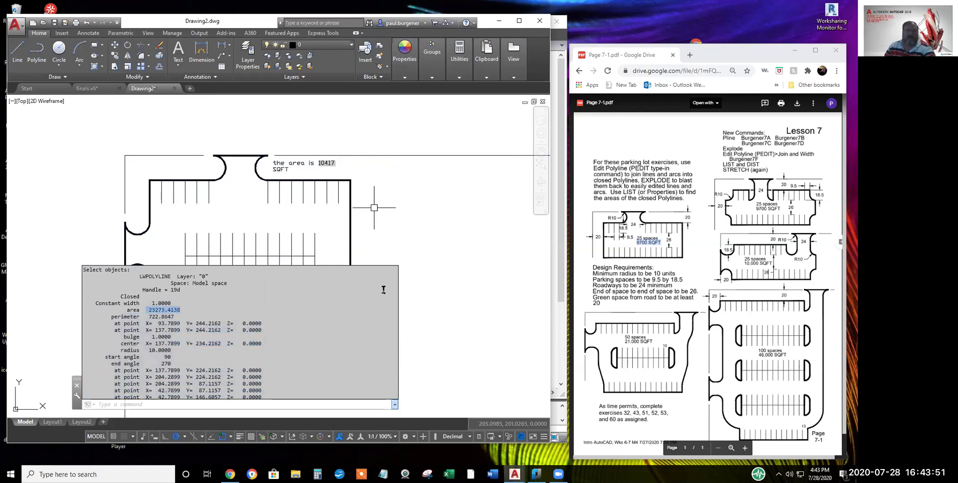
key("Escape")
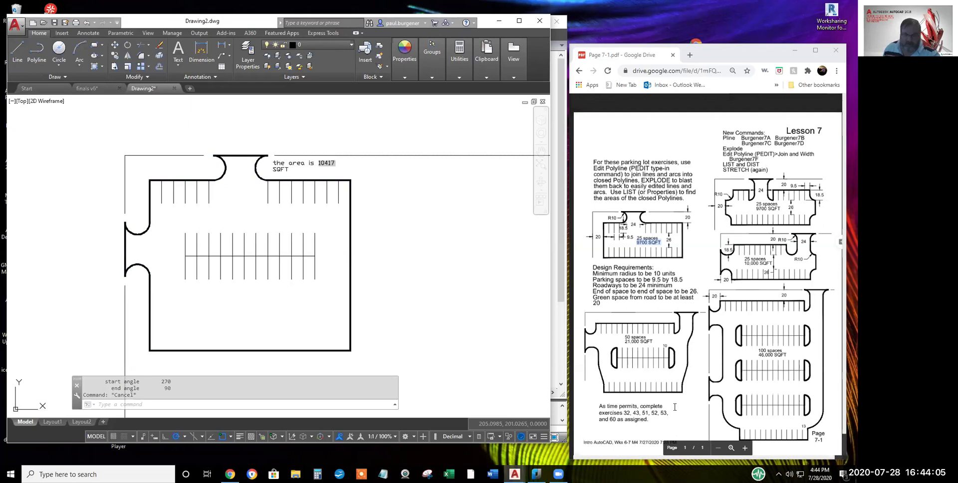
Switch to the lesson PDF in the browser and highlight the assigned exercise numbers at the end of the page
scroll(669, 407, "down", 1)
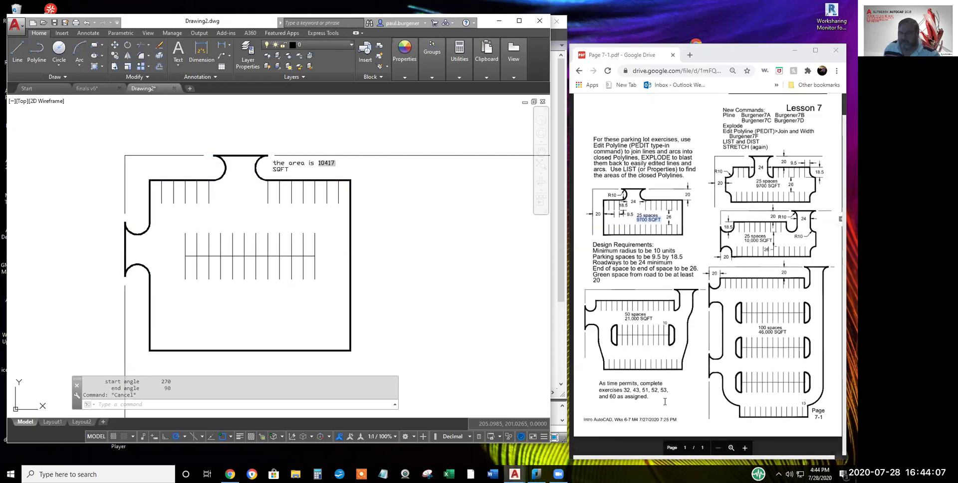
left_click(625, 389)
left_click_drag(625, 389, 632, 399)
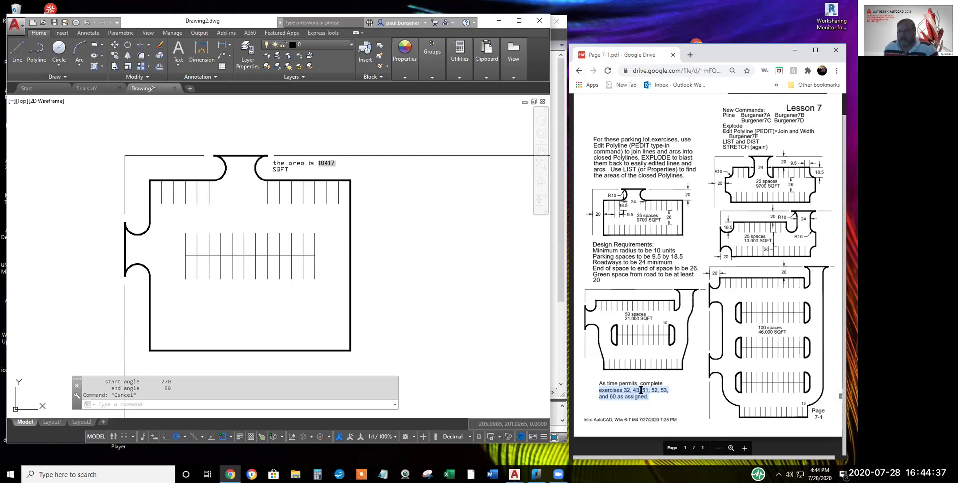
left_click(659, 390)
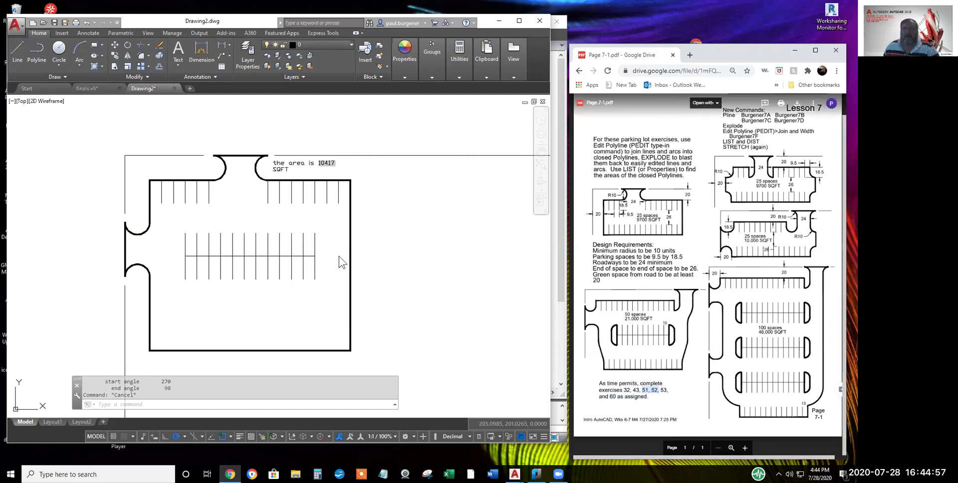
Switch back to AutoCAD, start opening a drawing file and browse to the 3D solids folder
left_click(17, 25)
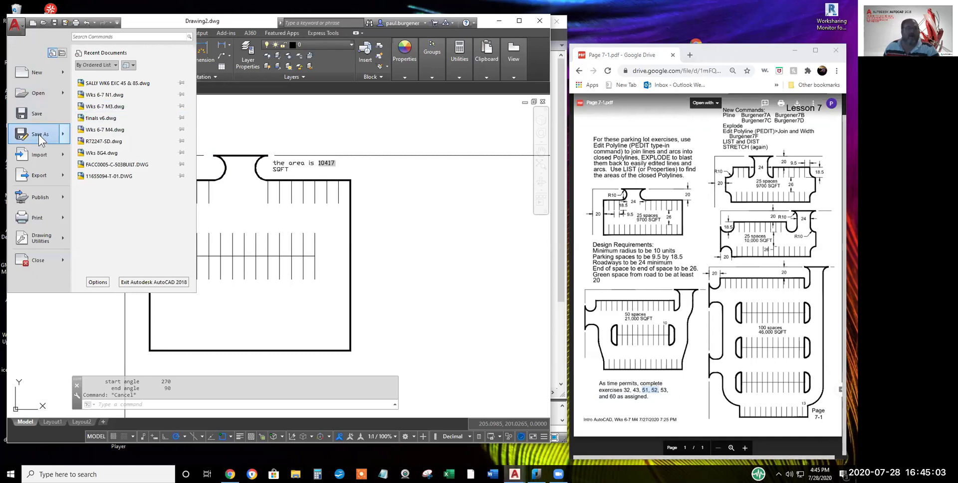
left_click(37, 93)
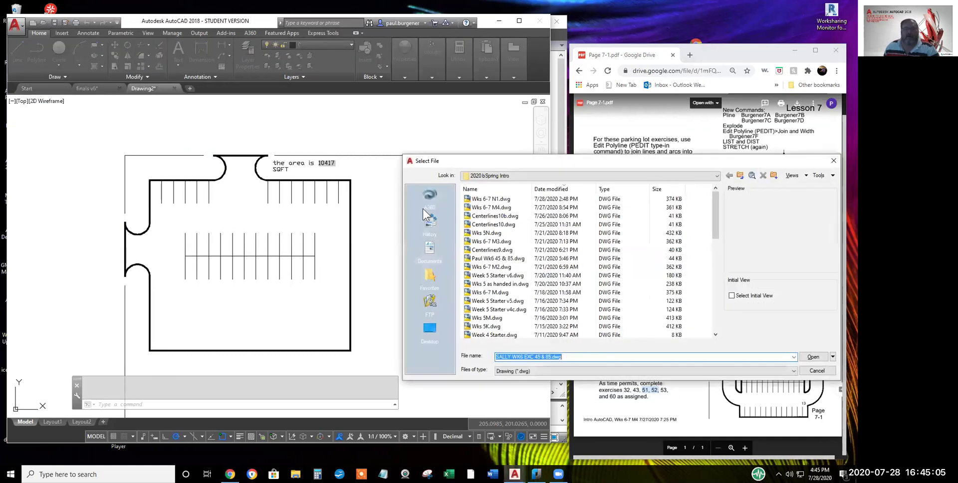
left_click_drag(715, 205, 718, 300)
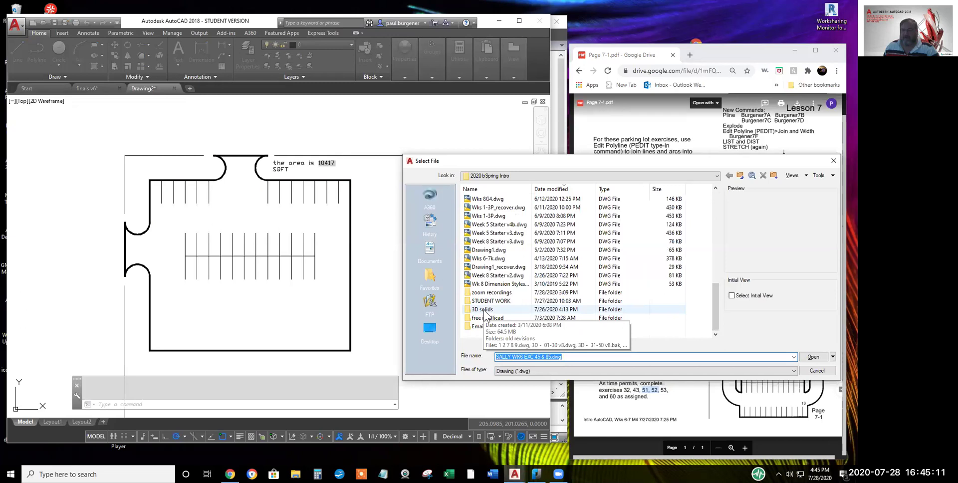
left_click(483, 311)
left_click(483, 310)
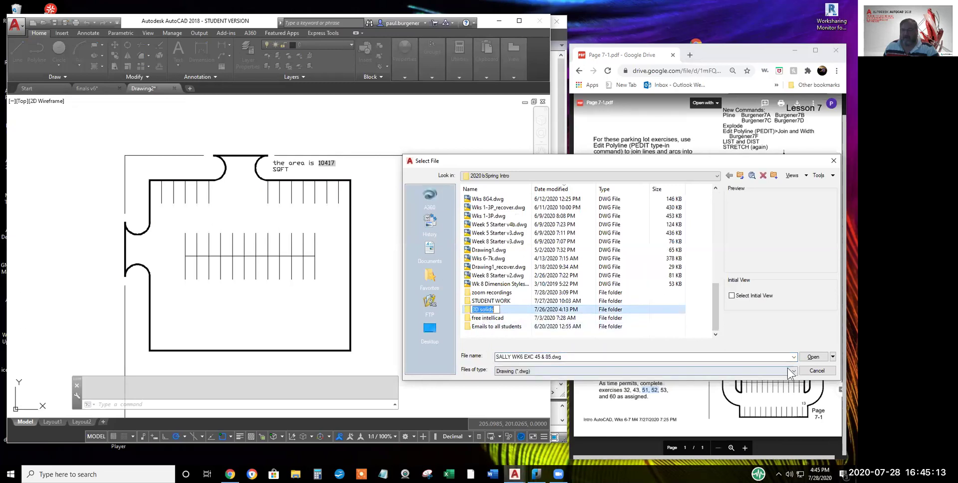
left_click(470, 311)
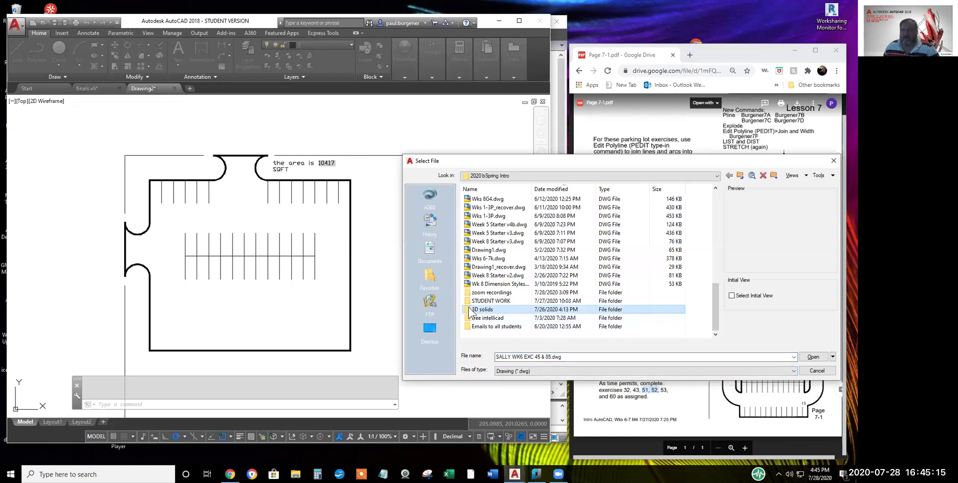
double_click(472, 310)
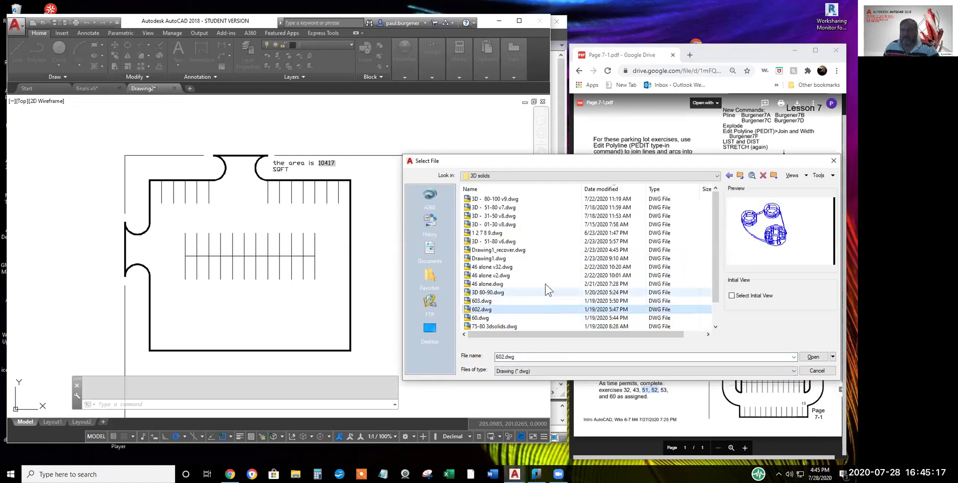
Open the drawing 3D - 51-80 v7.dwg from the folder and dismiss the proxy information notice
left_click(489, 210)
left_click(603, 190)
left_click(603, 191)
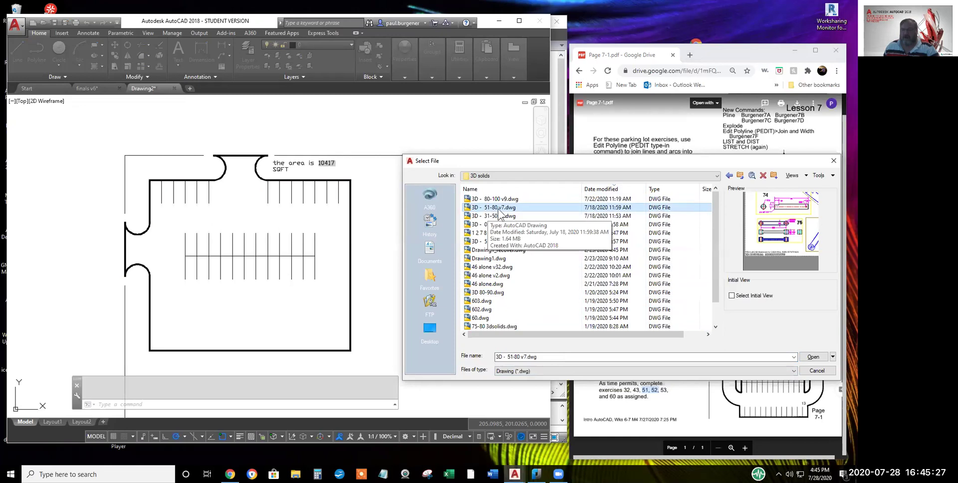
left_click(817, 357)
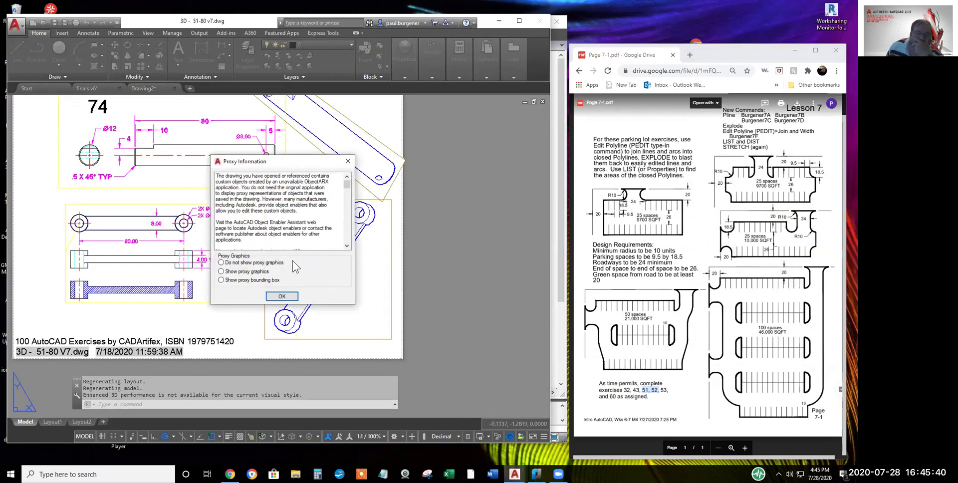
left_click(282, 297)
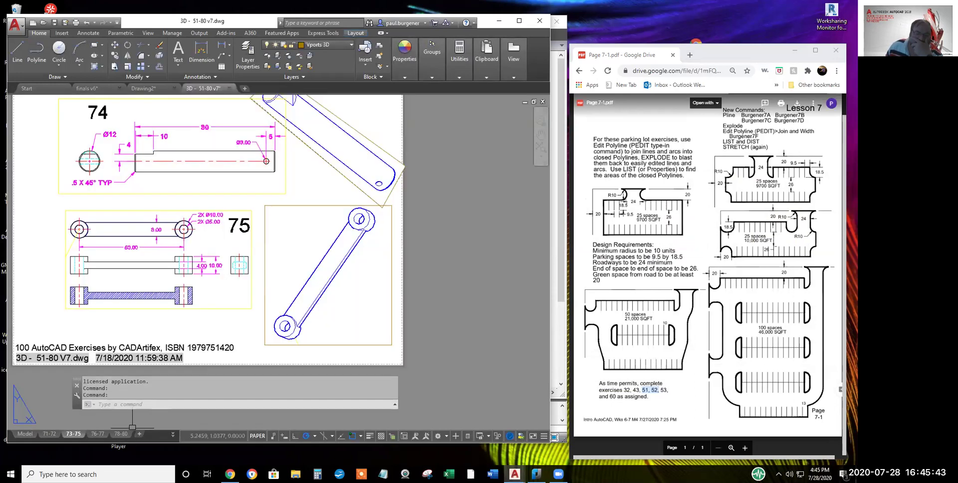
Switch to the 51-54 layout and examine the drawings of exercises 51 and 52
left_click(172, 433)
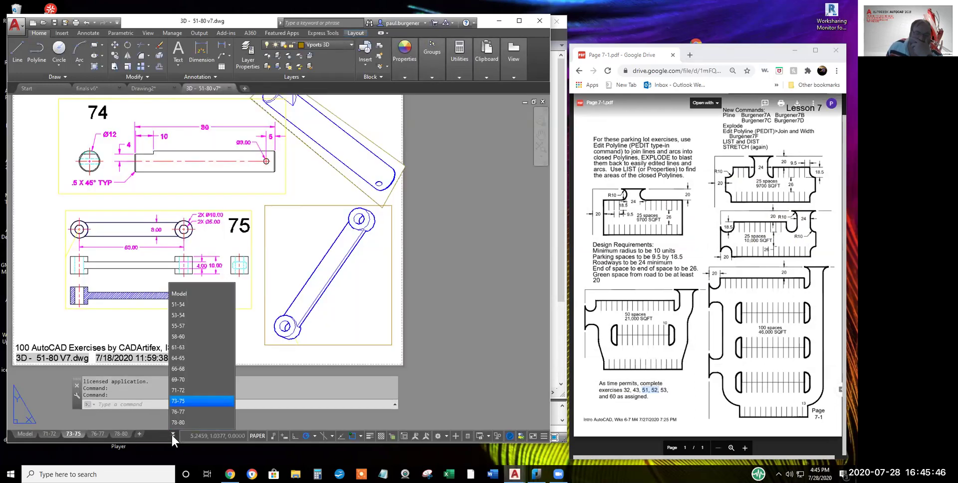
left_click(178, 304)
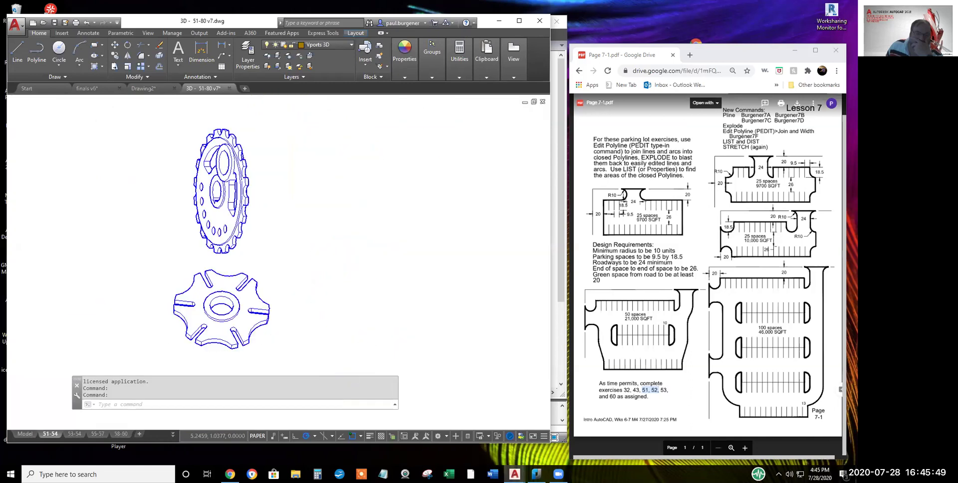
middle_click_drag(185, 301, 344, 298)
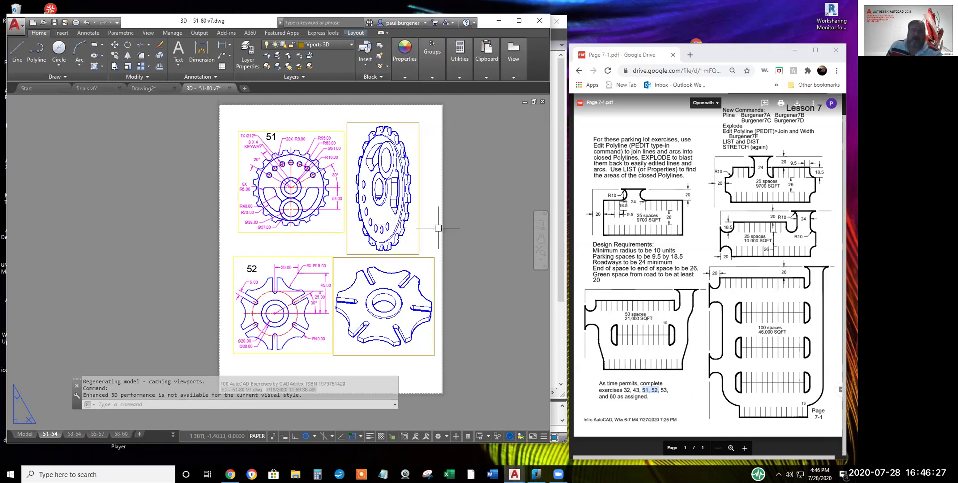
Restore the 3D - 51-80 v7 drawing to a floating window in the upper right of the workspace, framing exercise 51 inside it
middle_click_drag(286, 185, 401, 262)
scroll(417, 216, "up", 6)
scroll(399, 230, "down", 2)
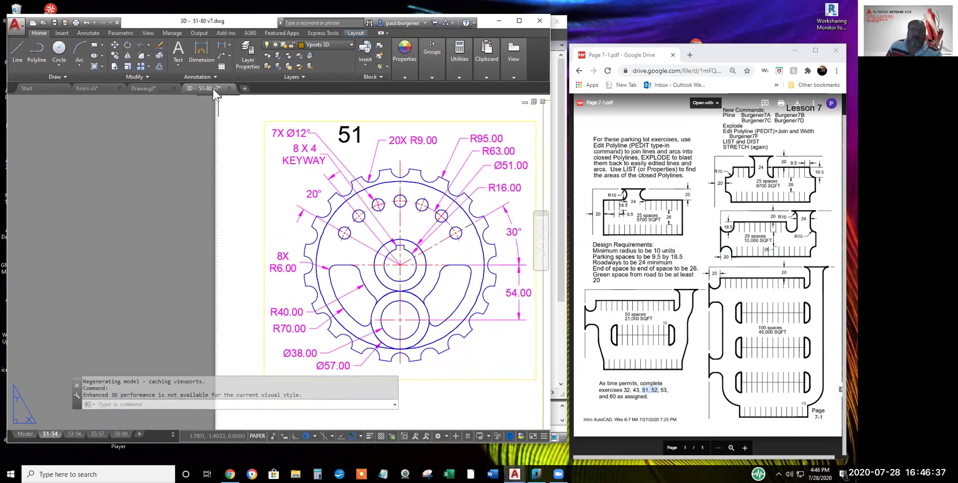
left_click(534, 103)
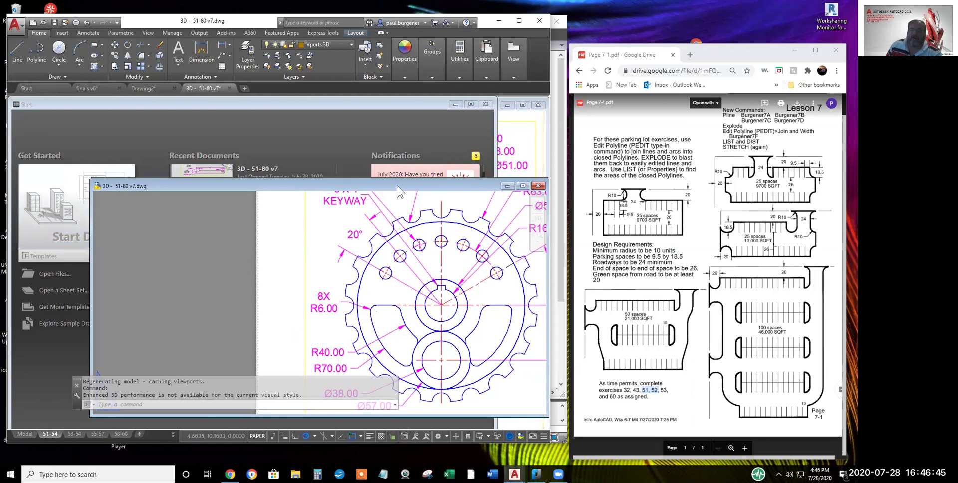
left_click_drag(397, 185, 396, 103)
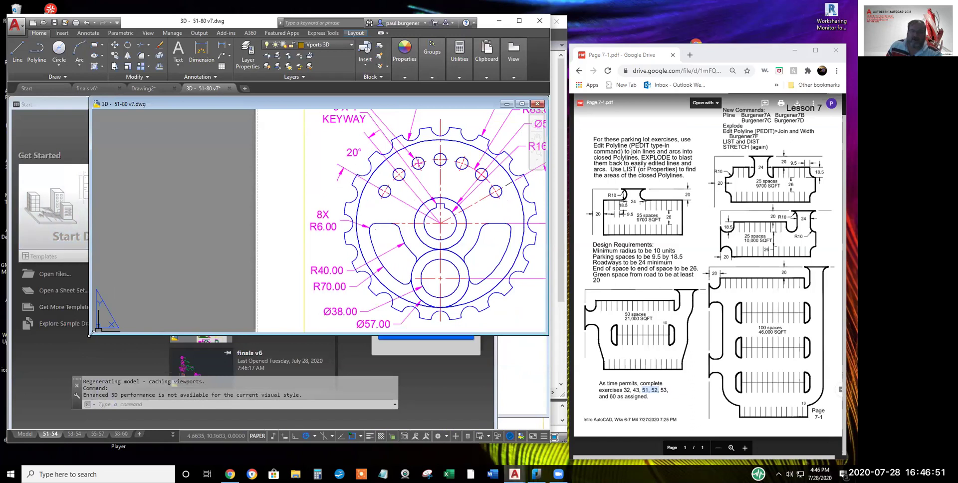
left_click_drag(89, 334, 324, 313)
middle_click_drag(427, 268, 332, 269)
scroll(404, 250, "down", 2)
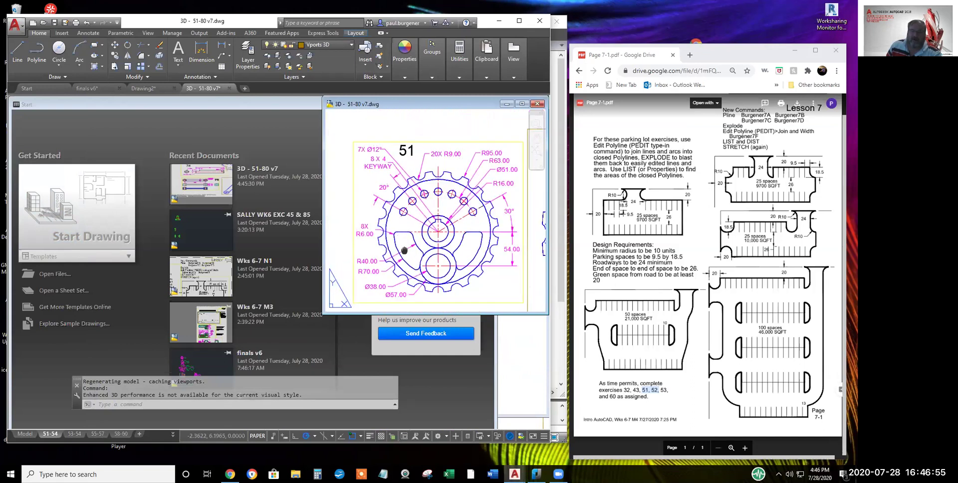
middle_click_drag(404, 251, 400, 240)
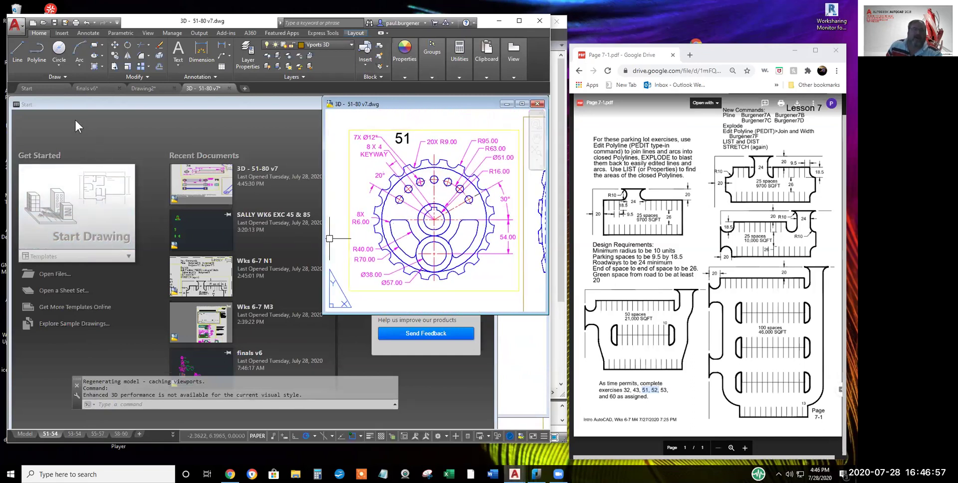
Start a new drawing and resize its window to fill the left side of the workspace beside the exercise 51 window
left_click(35, 89)
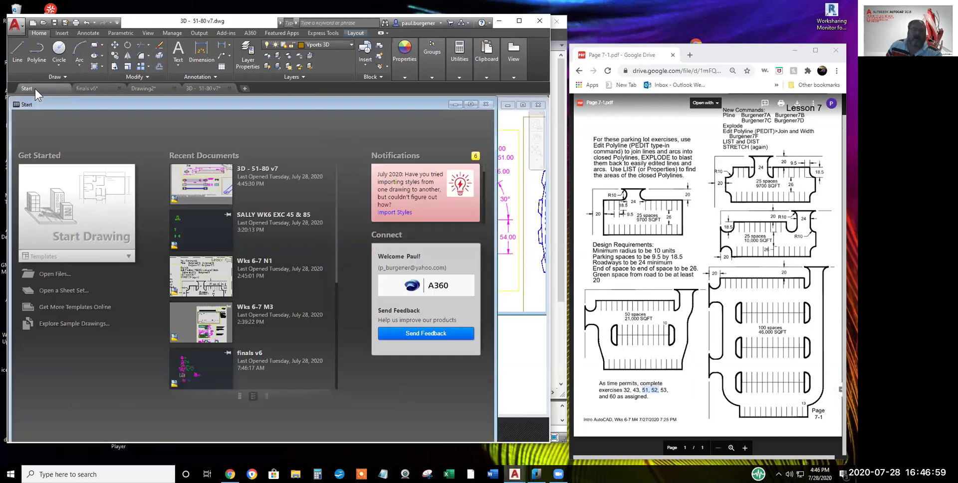
left_click(89, 211)
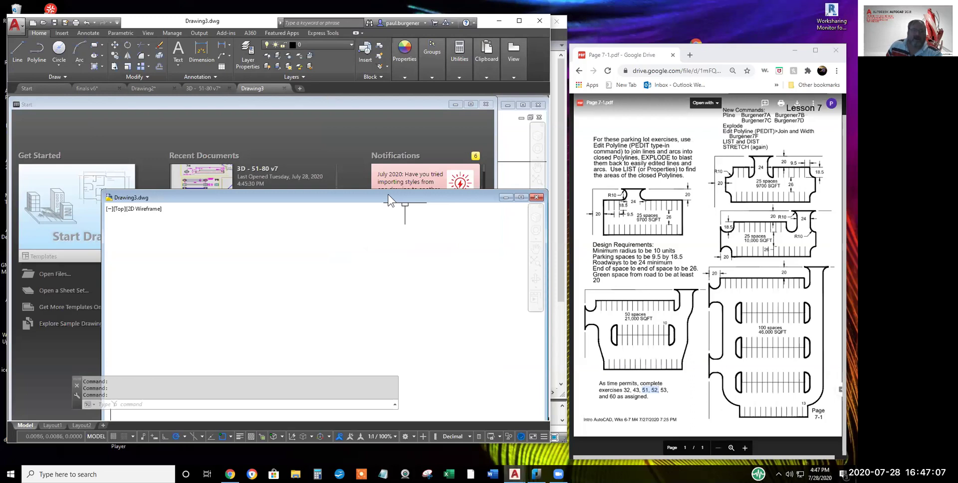
left_click_drag(387, 194, 298, 103)
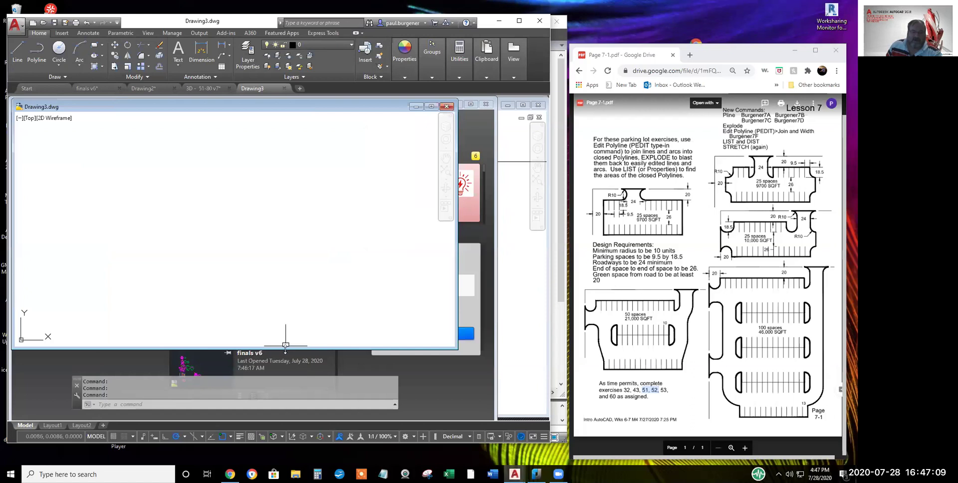
left_click_drag(285, 345, 285, 418)
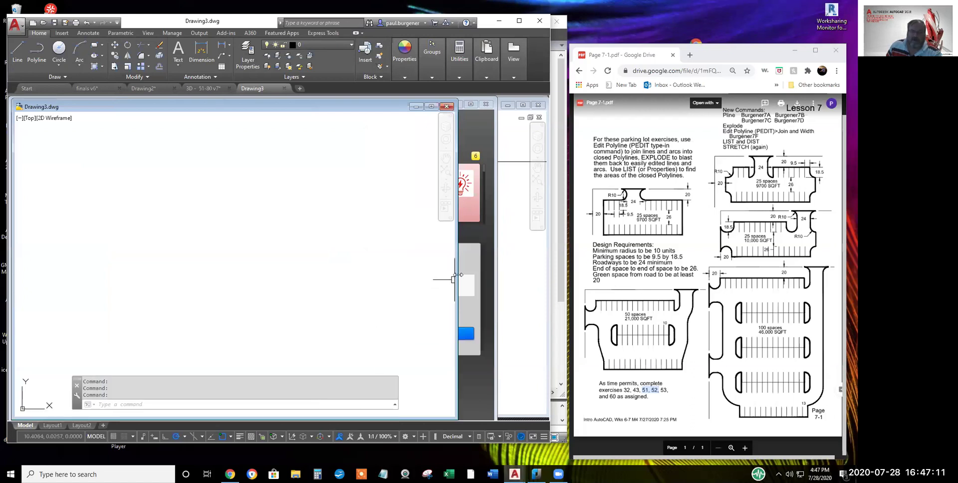
left_click_drag(455, 277, 342, 277)
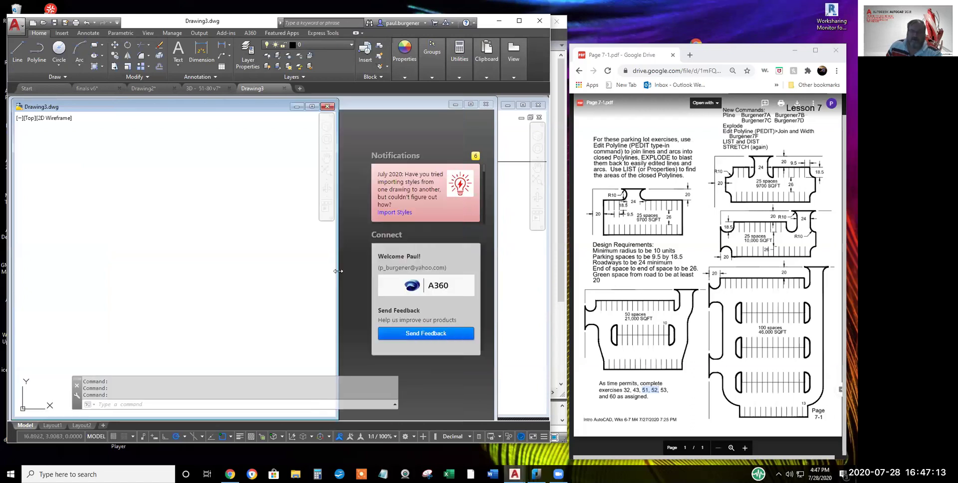
Close Drawing2 without saving its changes and narrow the Drawing3 window to clear the exercise 51 window
left_click(514, 285)
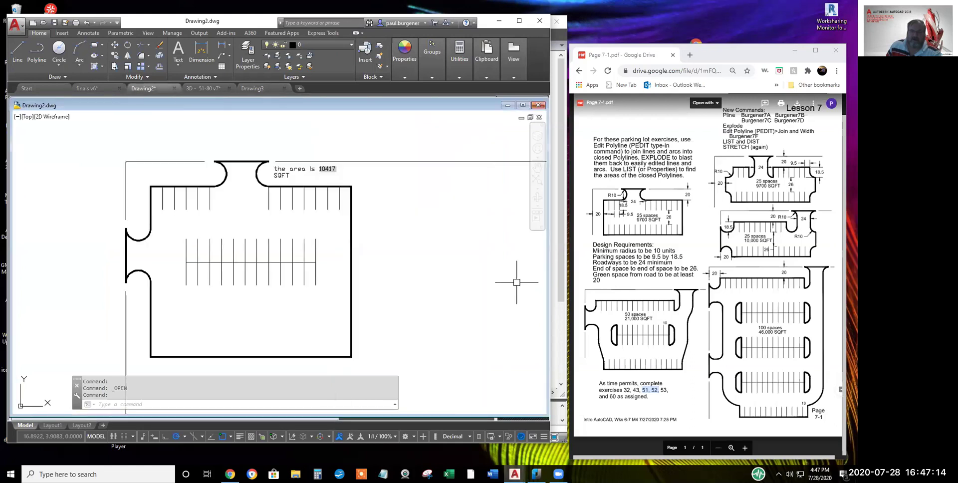
left_click(538, 105)
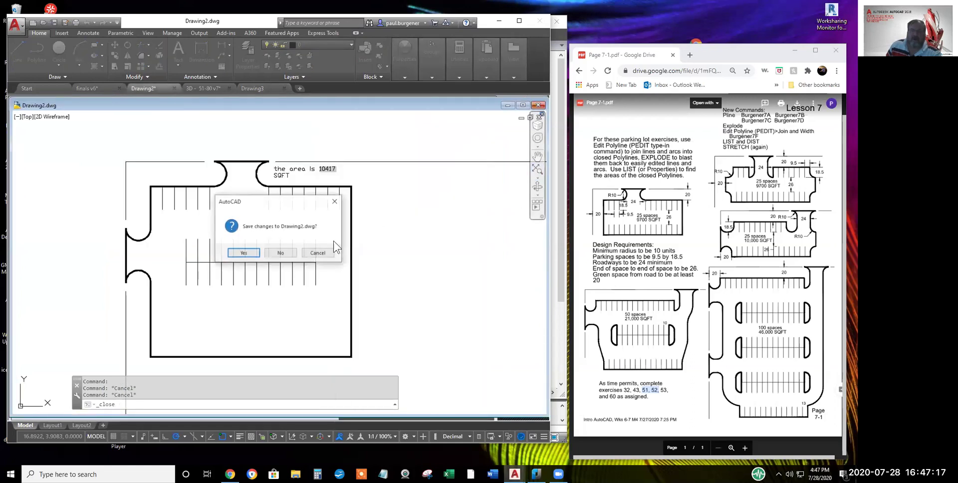
left_click(280, 252)
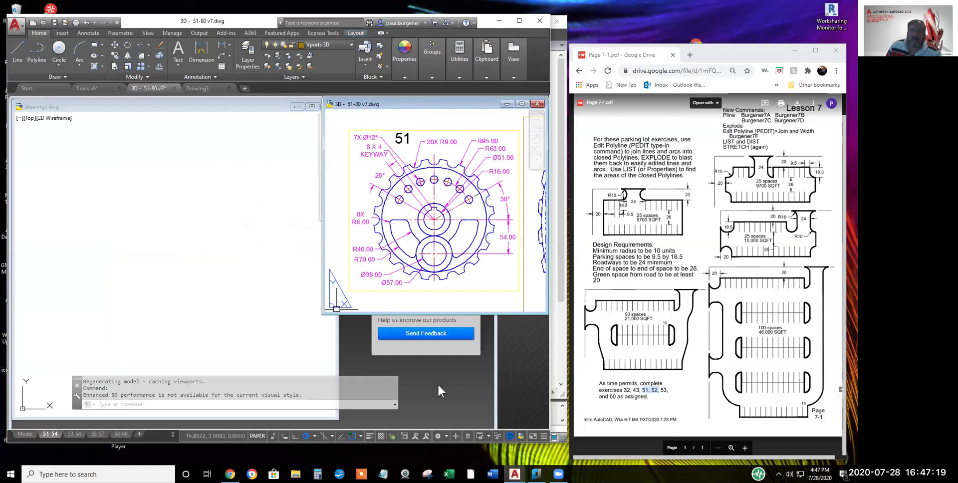
left_click(336, 362)
left_click_drag(337, 360, 320, 360)
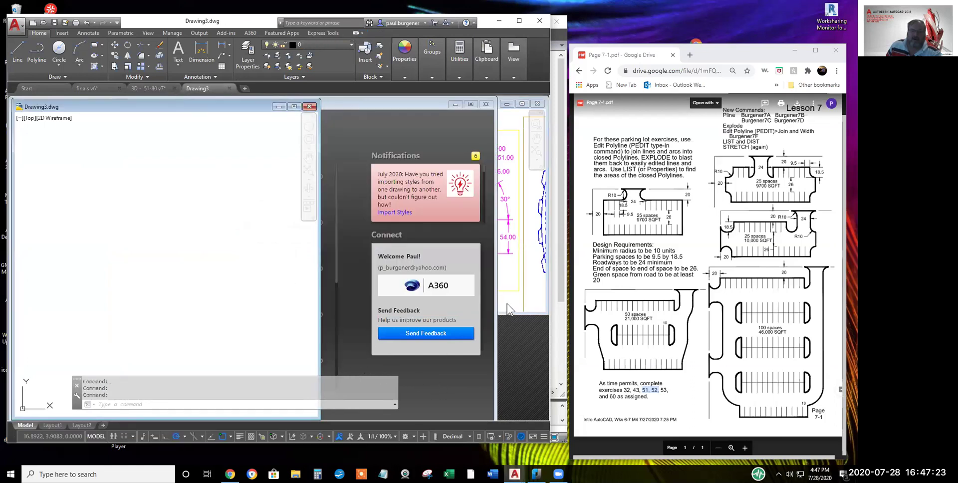
Examine the rim notches and the arc of small holes in the exercise 51 drawing
left_click(508, 306)
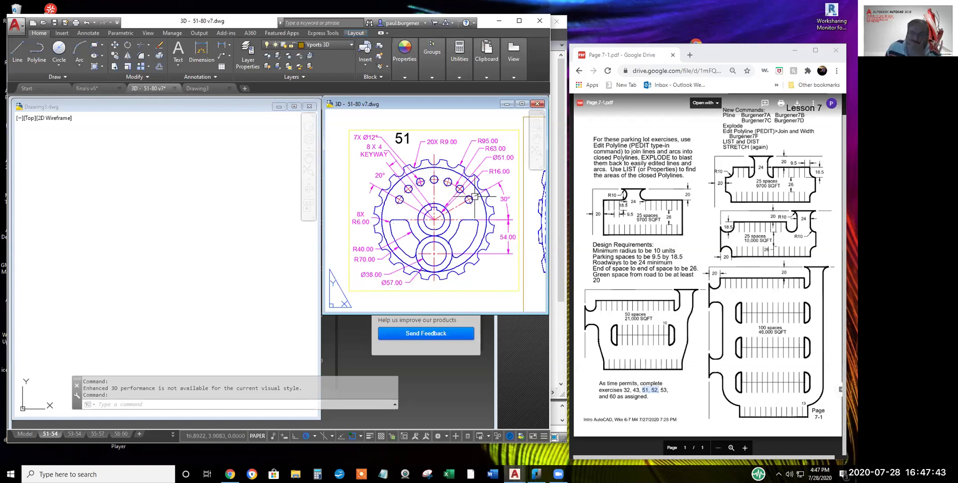
scroll(428, 160, "up", 4)
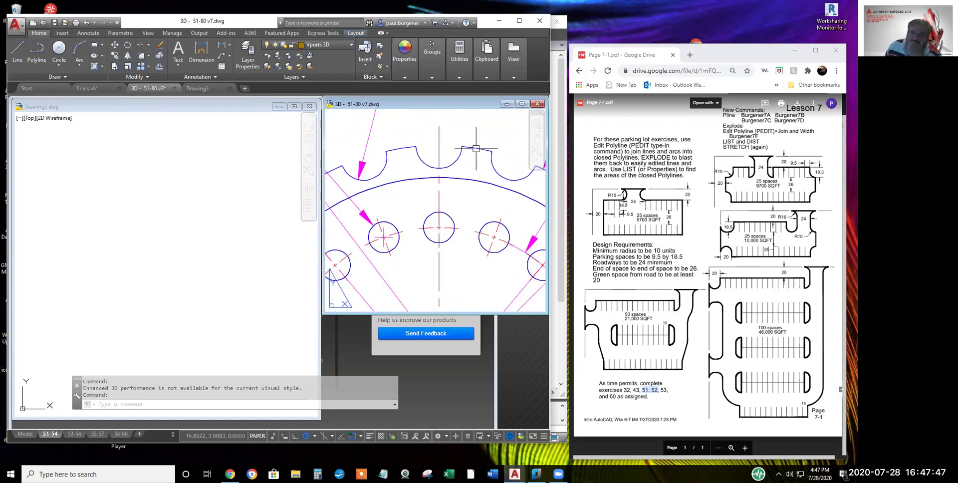
scroll(458, 163, "down", 5)
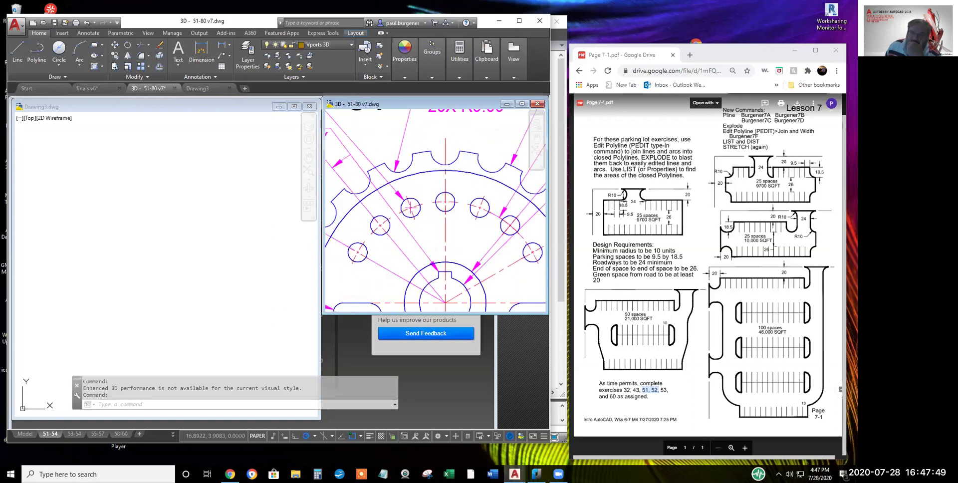
middle_click_drag(458, 166, 442, 163)
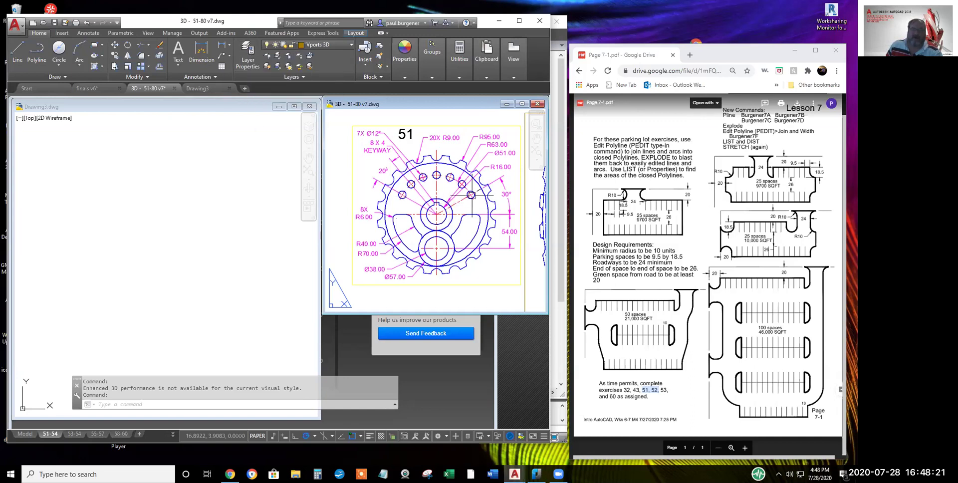
Make Object the current layer in the exercise drawing and close the layer manager
left_click(247, 52)
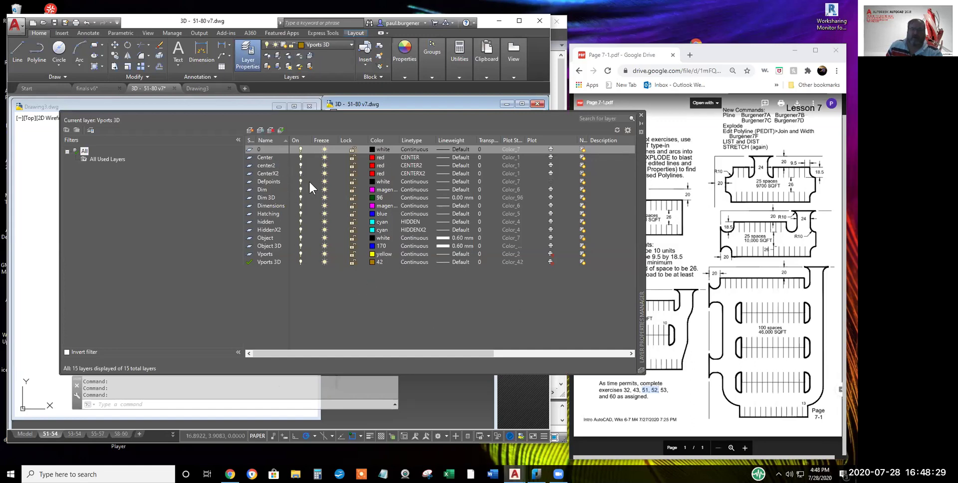
left_click(263, 239)
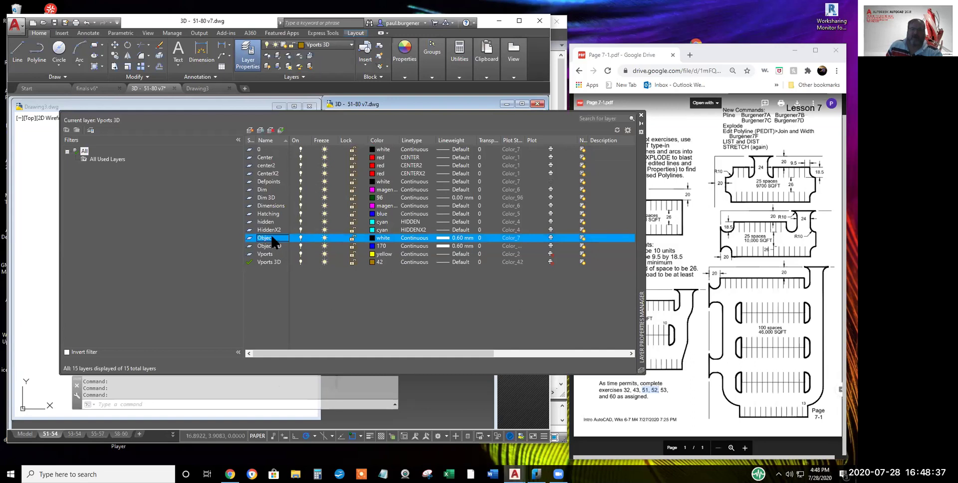
left_click(281, 131)
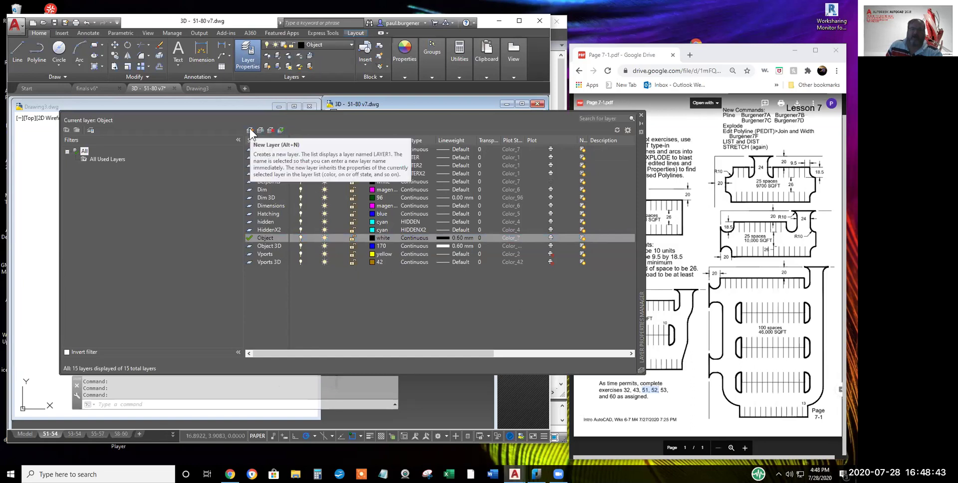
left_click(641, 115)
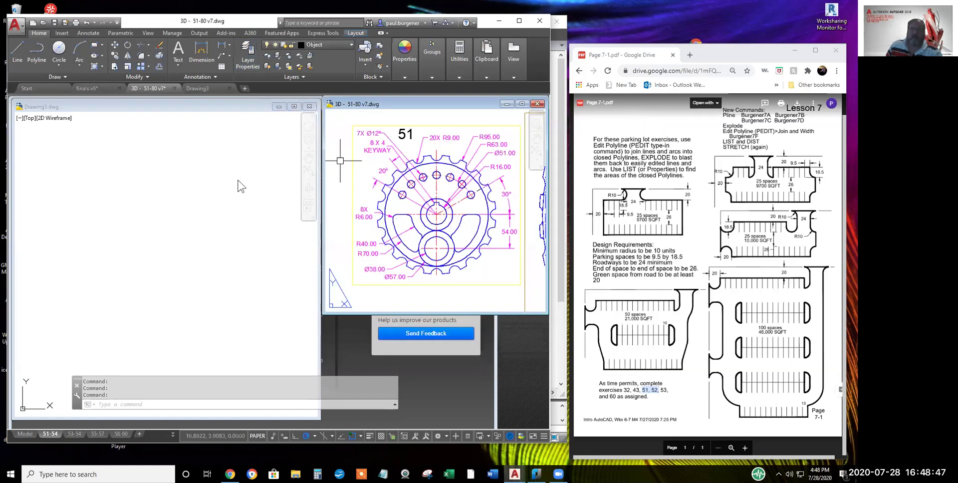
Narrow the Start window to match the Drawing3 window's width and make Drawing3 the active drawing again
left_click(168, 218)
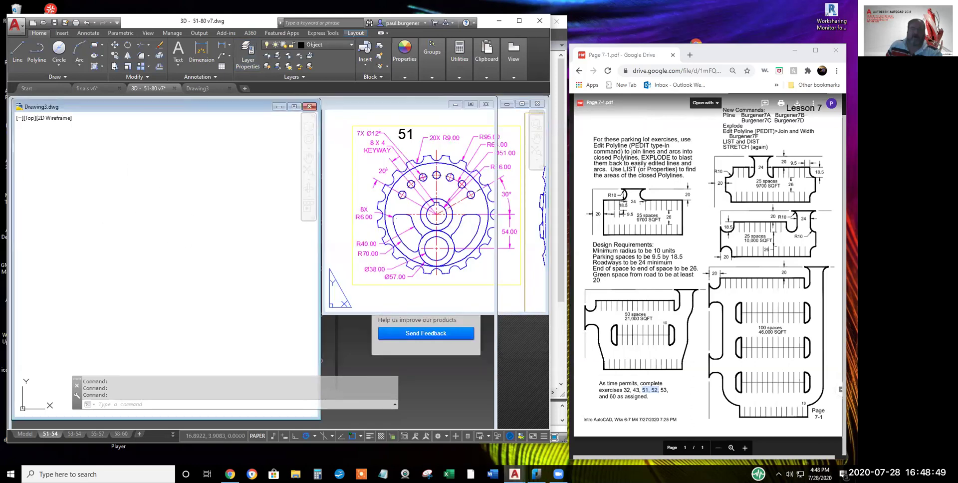
left_click(494, 269)
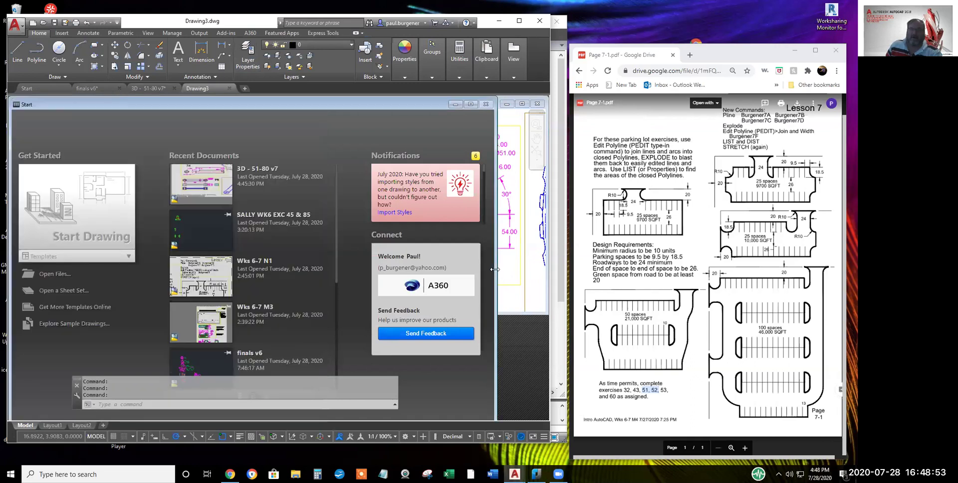
left_click_drag(495, 269, 319, 269)
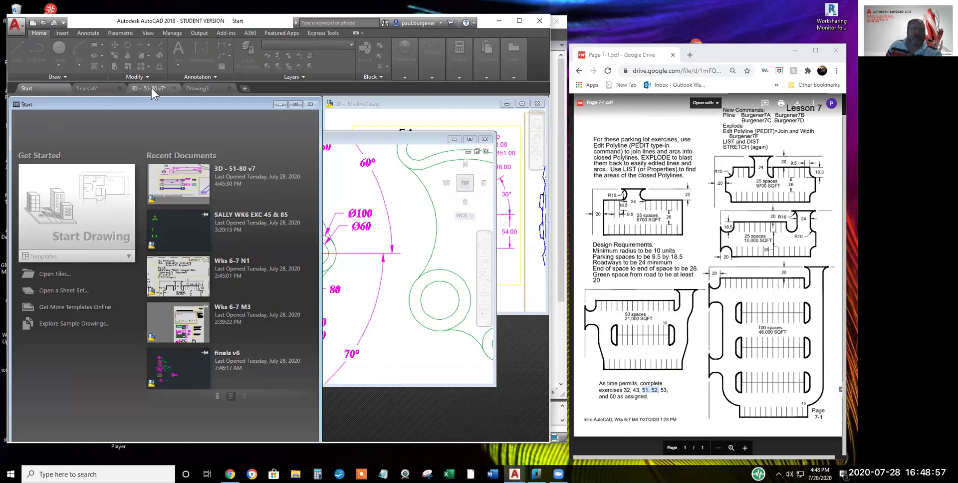
left_click(201, 85)
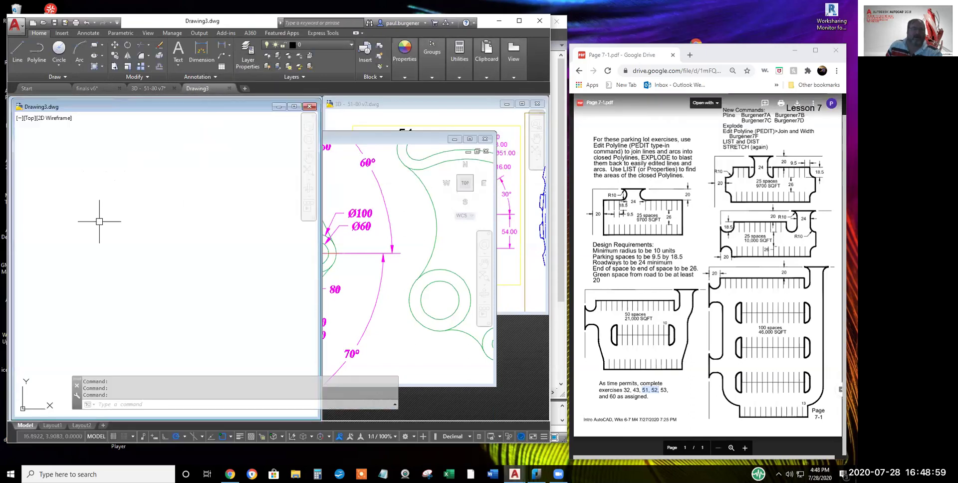
Create a new layer named Object in Drawing3
left_click(245, 59)
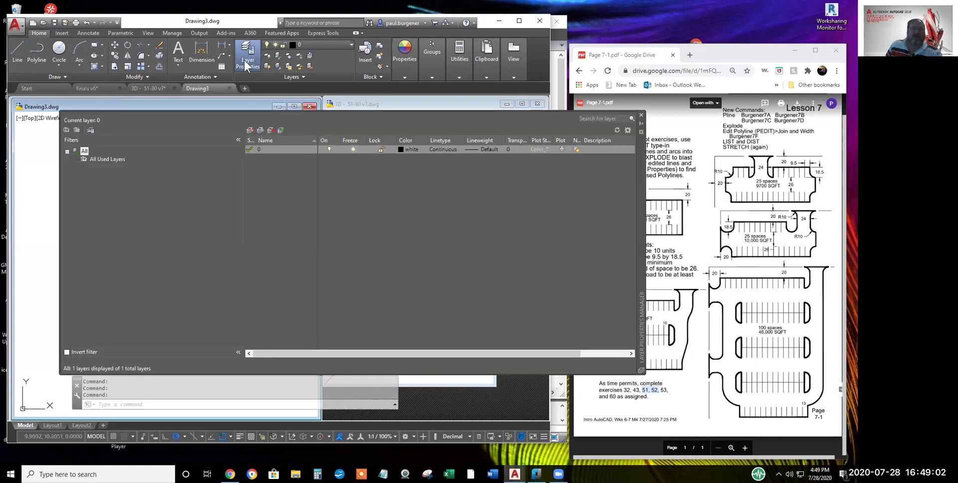
left_click(250, 129)
type("On")
key("BackSpace")
type("bject")
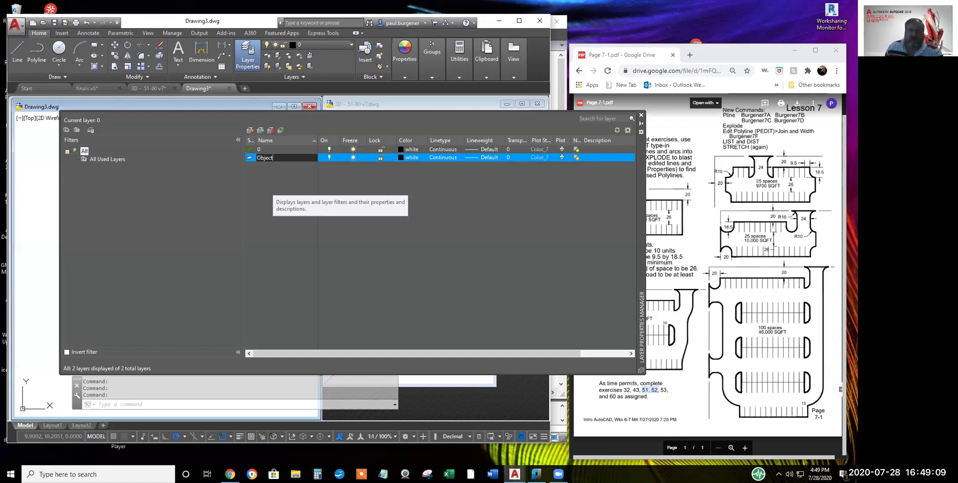
Set the Object layer's color to green and its lineweight to 0.50 mm
left_click(412, 157)
left_click(413, 158)
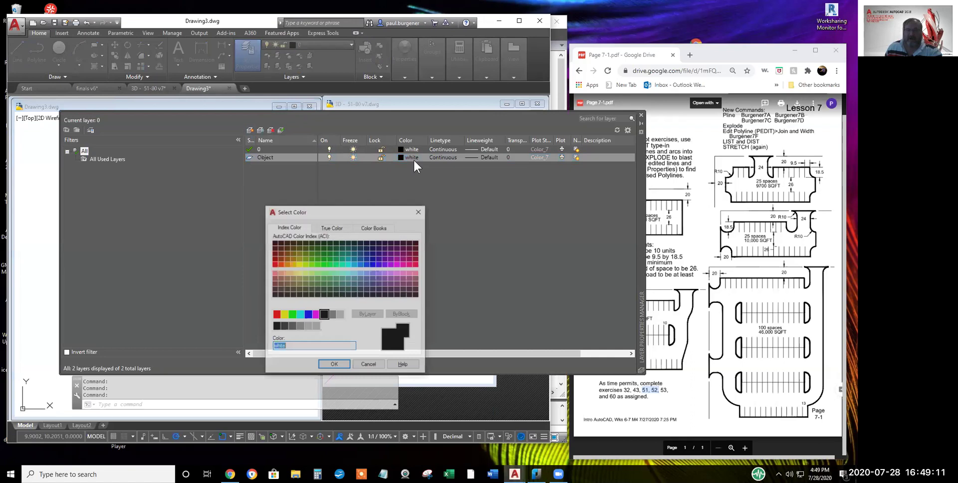
left_click(292, 315)
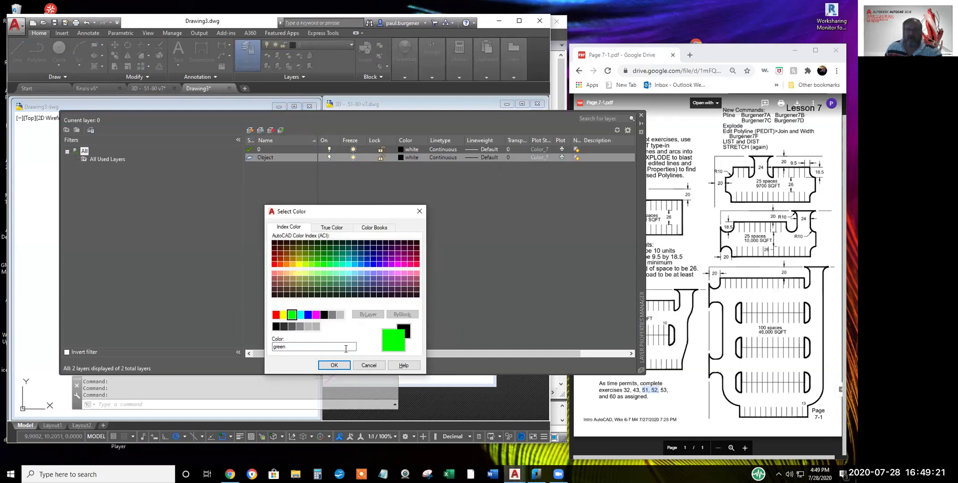
left_click(333, 365)
left_click(487, 158)
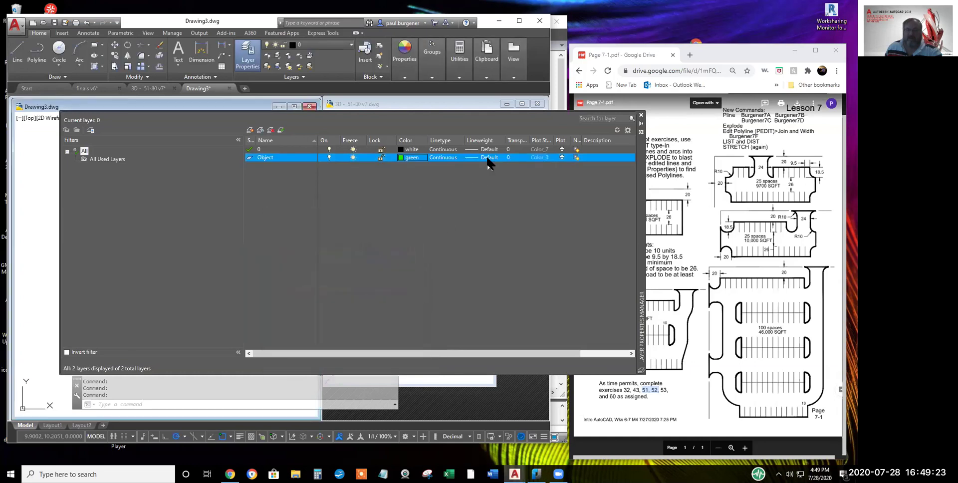
scroll(475, 204, "down", 3)
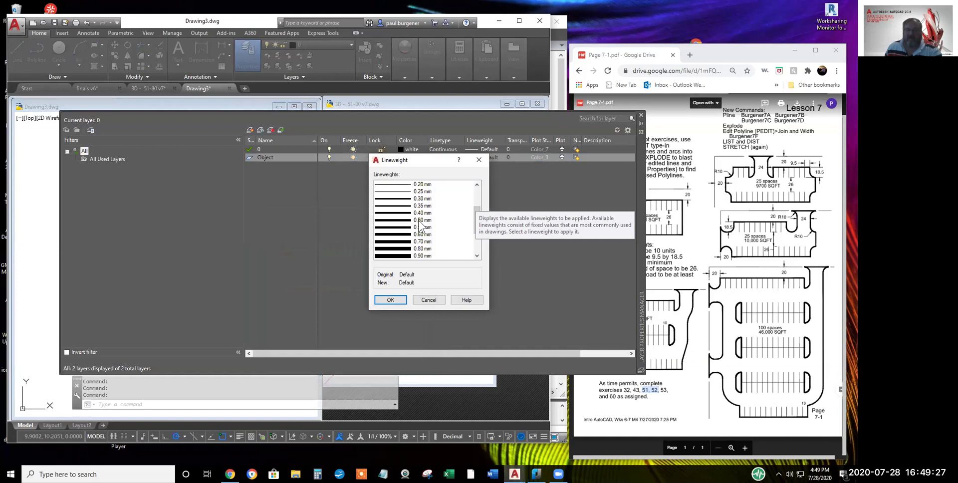
left_click(418, 221)
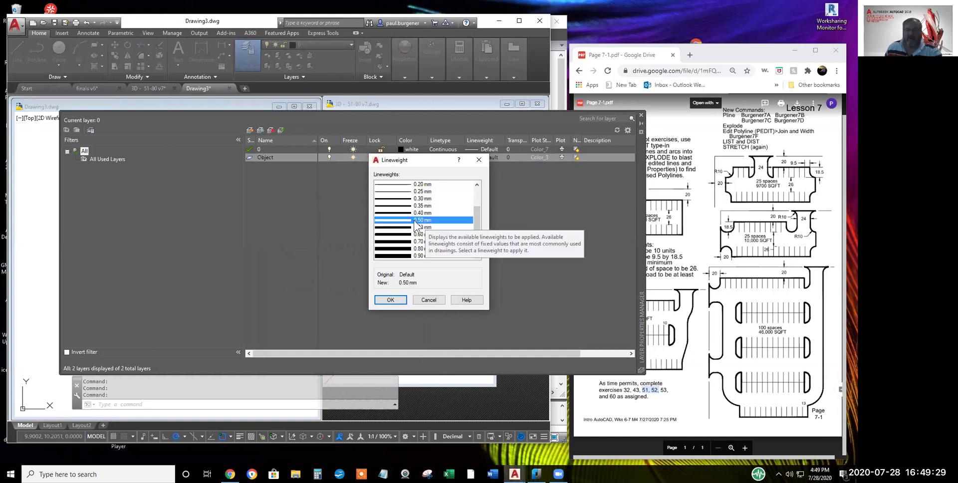
left_click(400, 300)
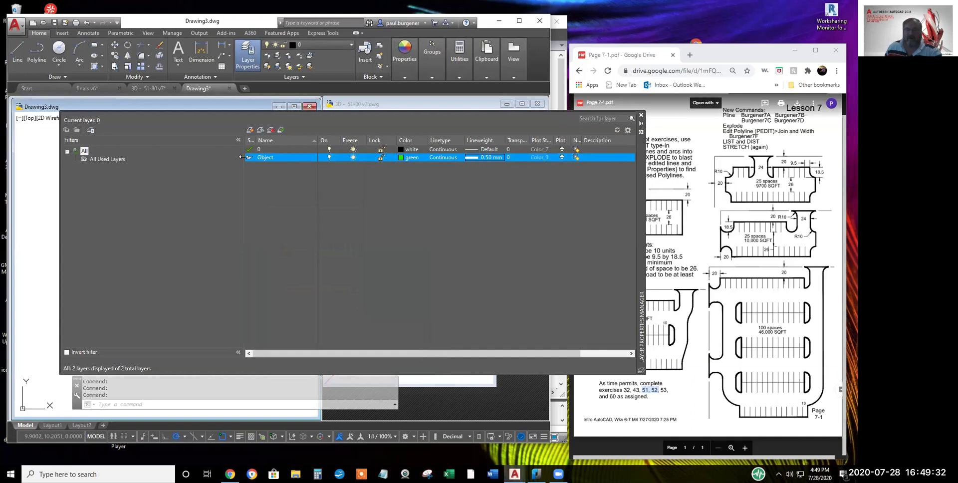
Create a new layer named Center in Drawing3 and set its color to red
left_click(250, 130)
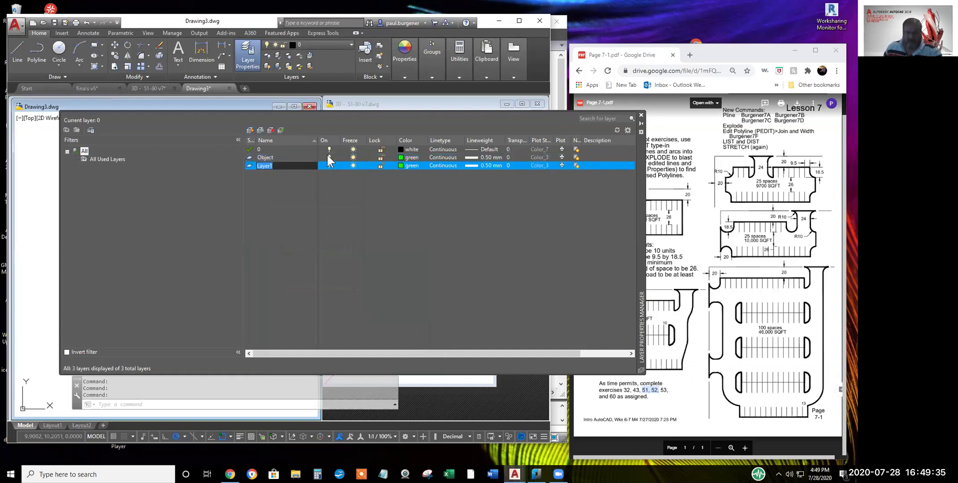
type("CEnter")
key("Return")
left_click(262, 165)
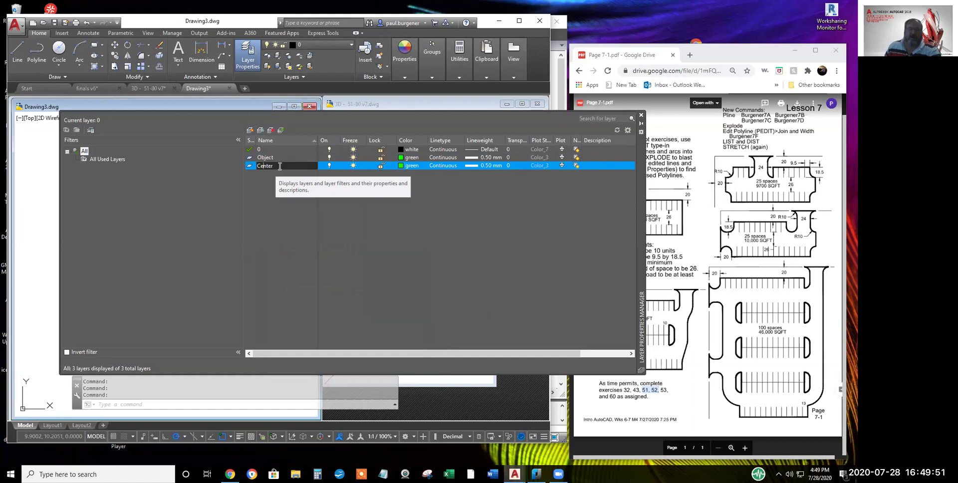
left_click(412, 165)
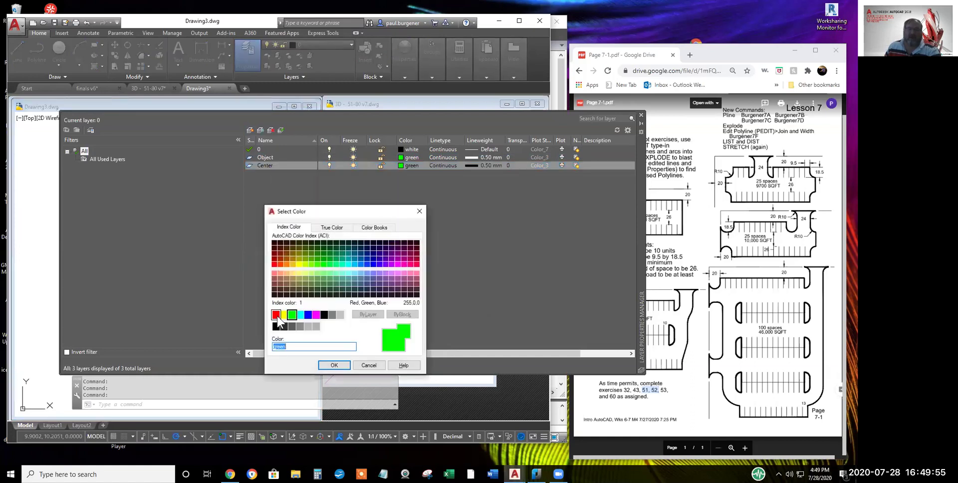
left_click(276, 314)
left_click(335, 365)
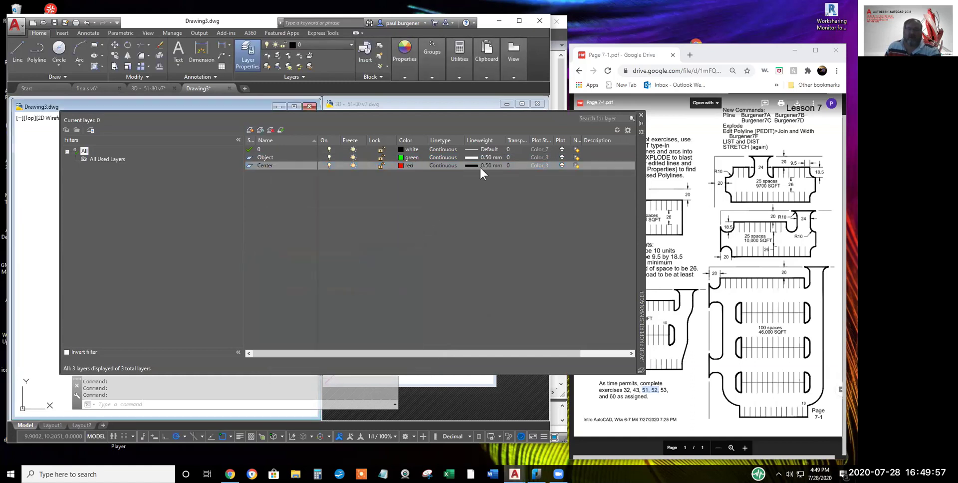
Load the CENTER linetype from acad.lin and assign it to the Center layer
left_click(442, 165)
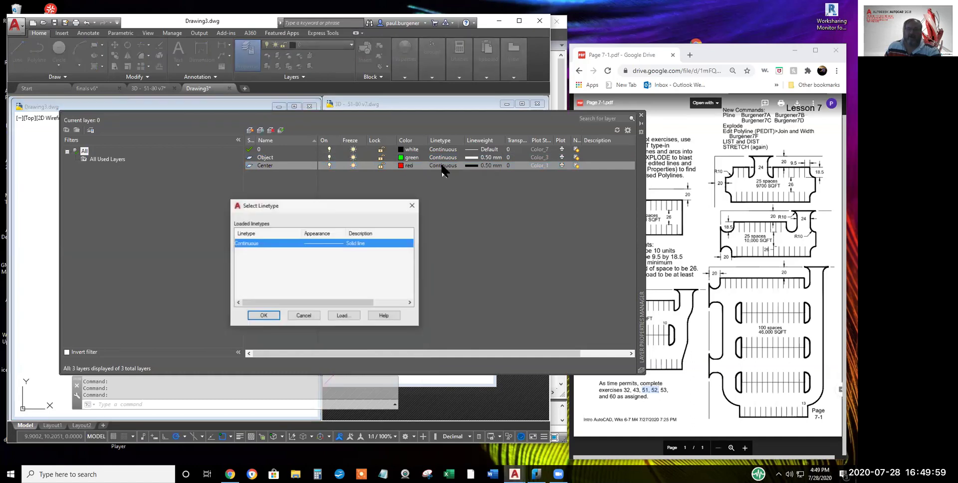
left_click(341, 316)
left_click_drag(440, 219, 446, 237)
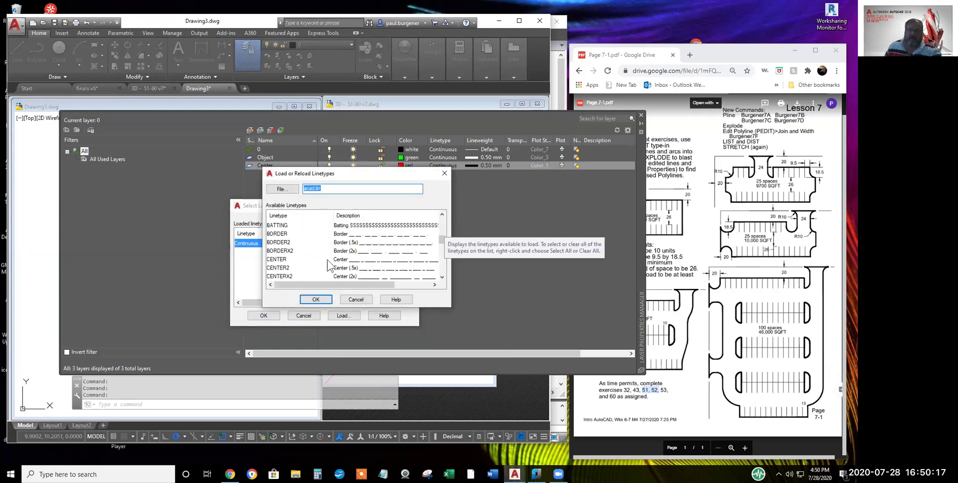
left_click(279, 261)
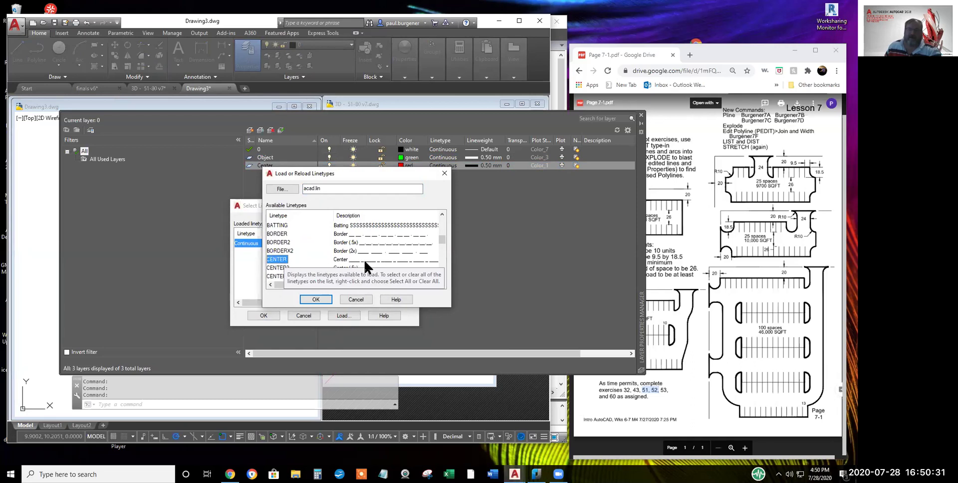
left_click(314, 299)
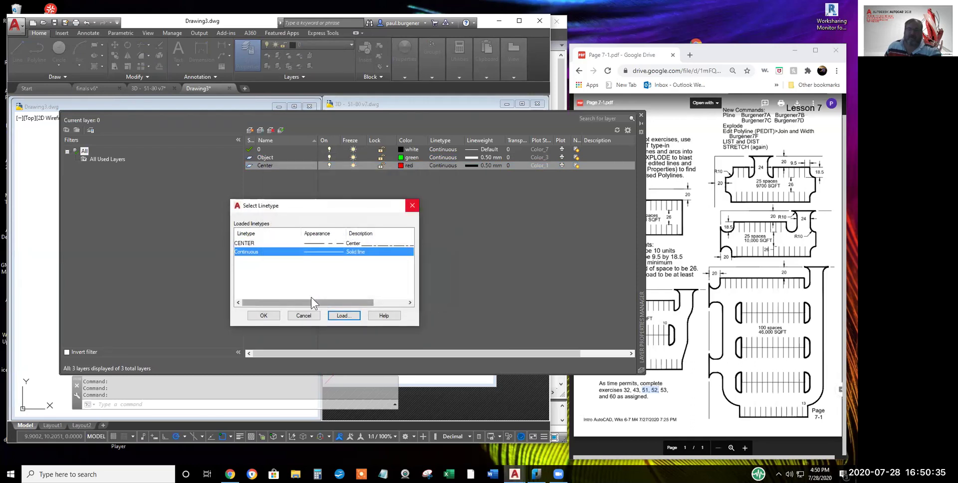
left_click(254, 244)
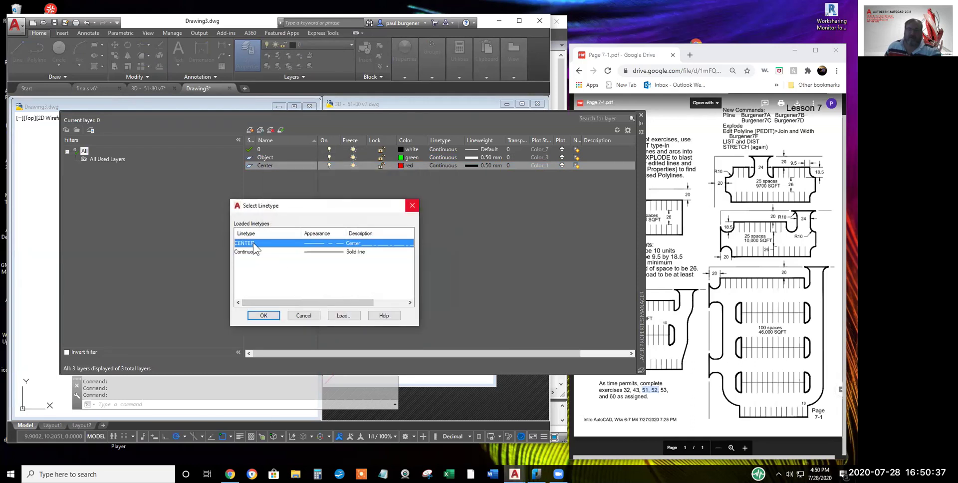
left_click(263, 316)
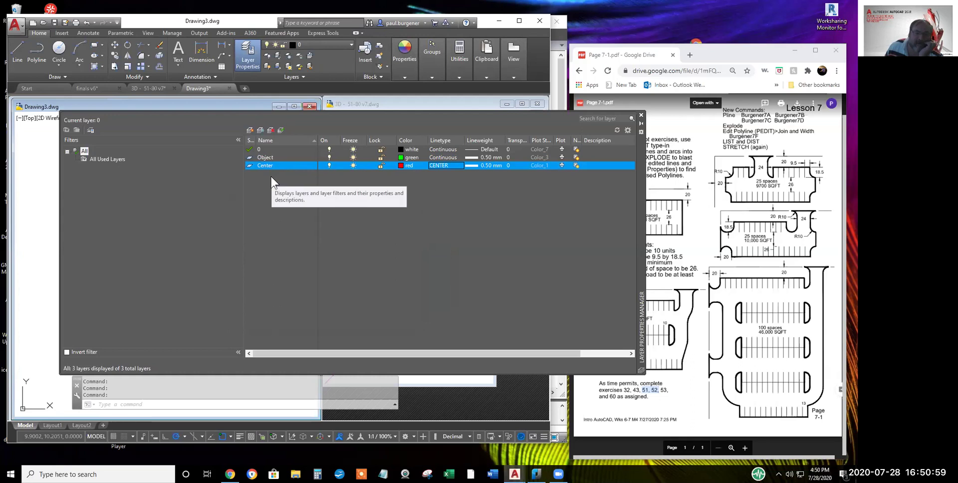
Make Object the current layer in Drawing3 and close the layer manager
left_click(261, 158)
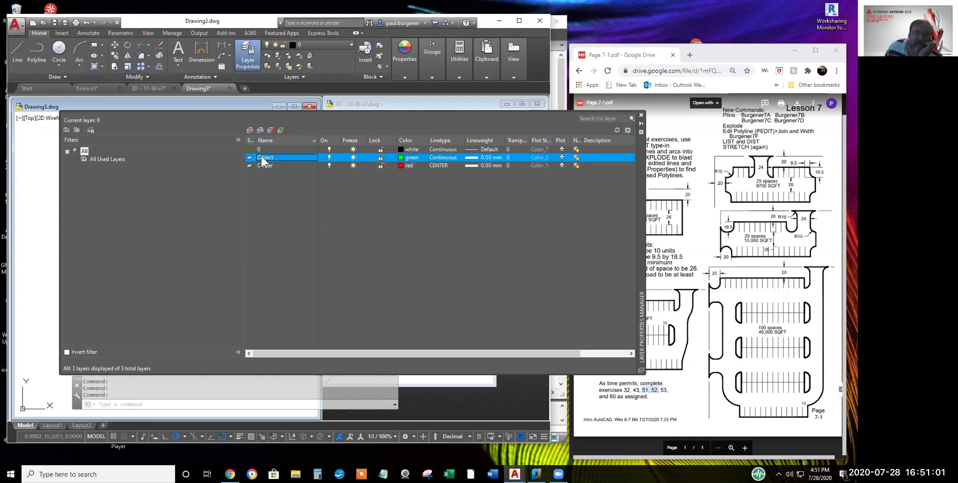
left_click(281, 129)
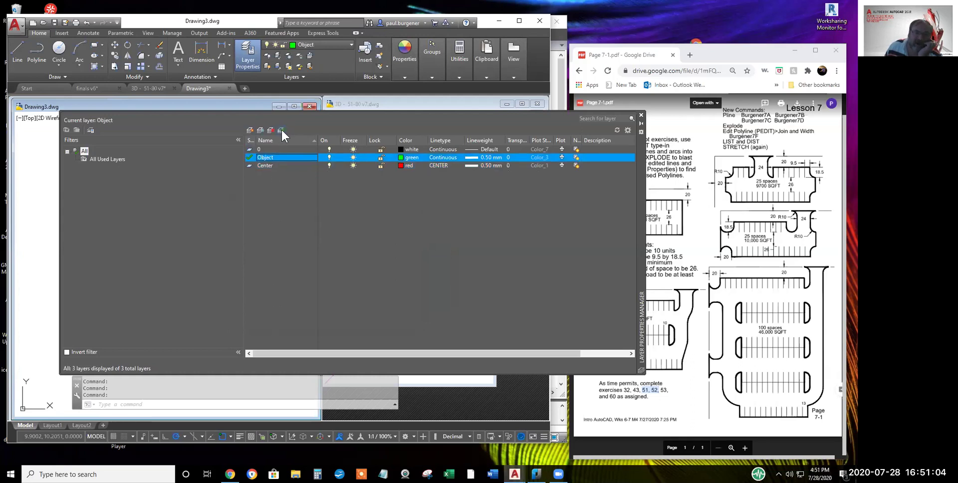
left_click(641, 116)
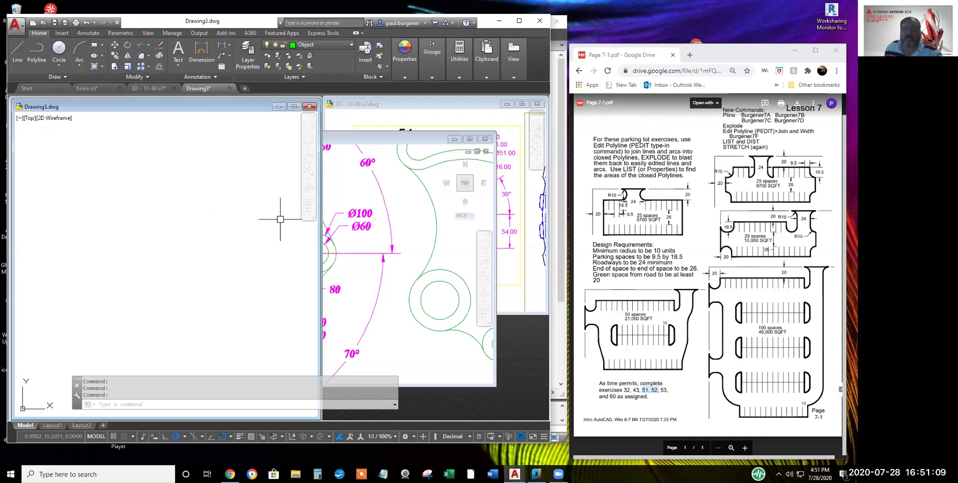
left_click(501, 119)
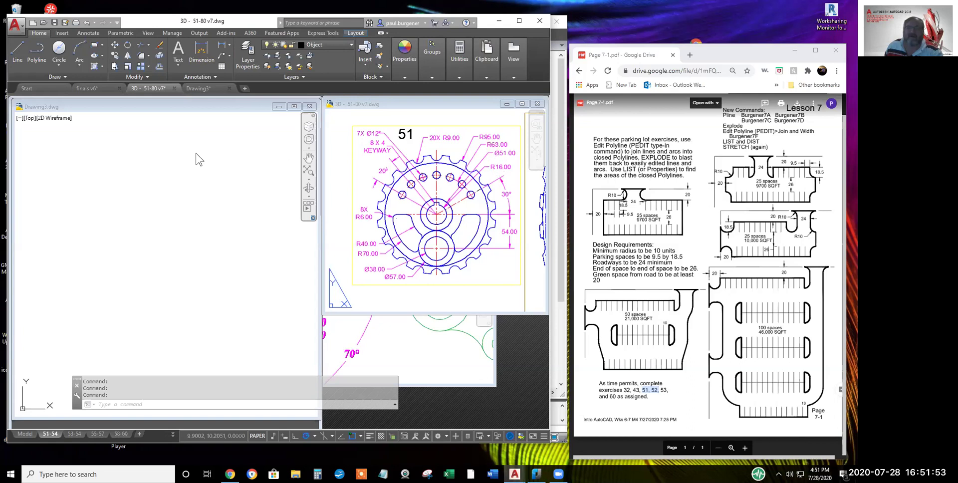
left_click(56, 65)
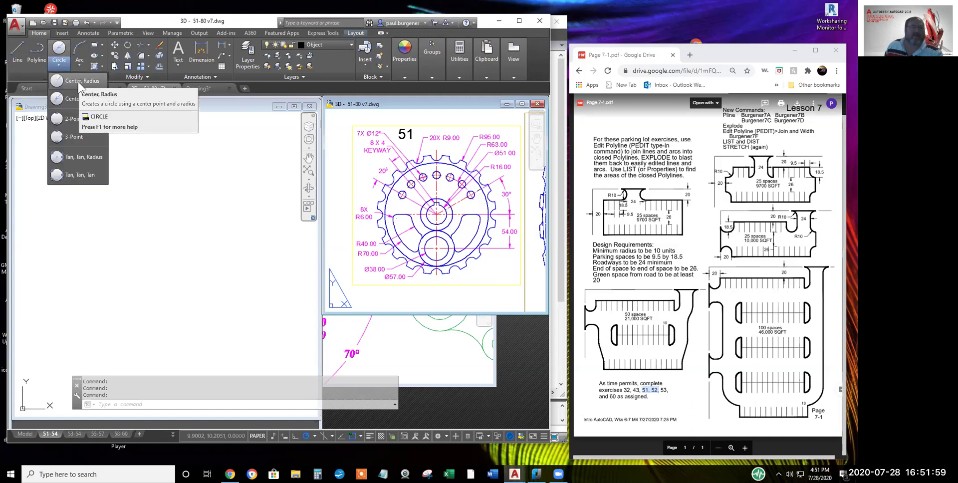
left_click(77, 80)
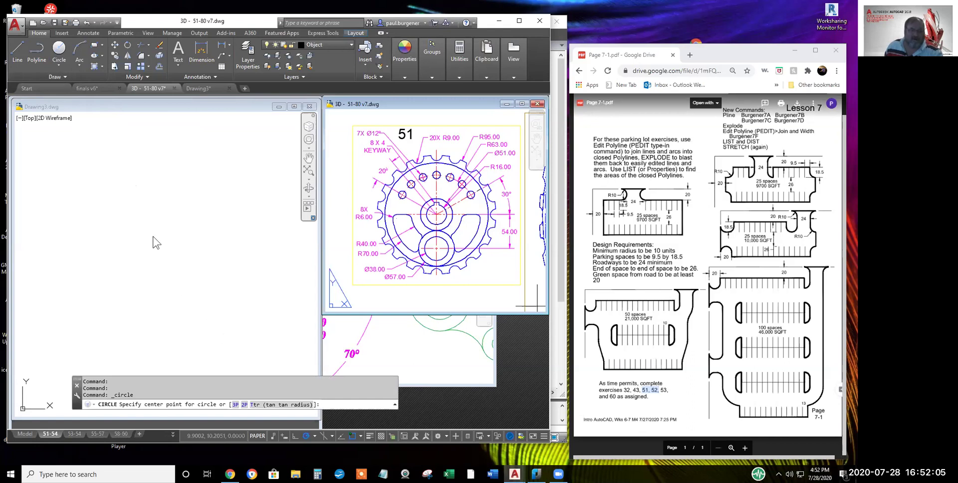
left_click(163, 104)
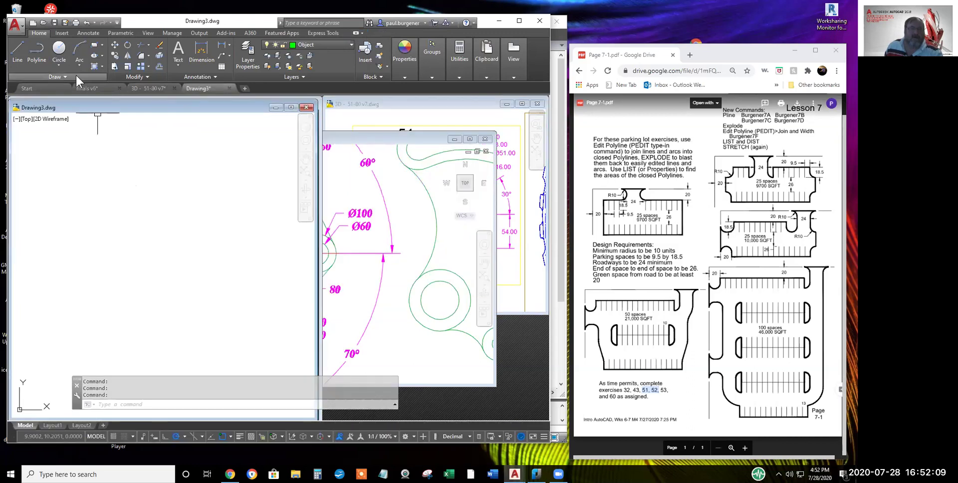
left_click(59, 49)
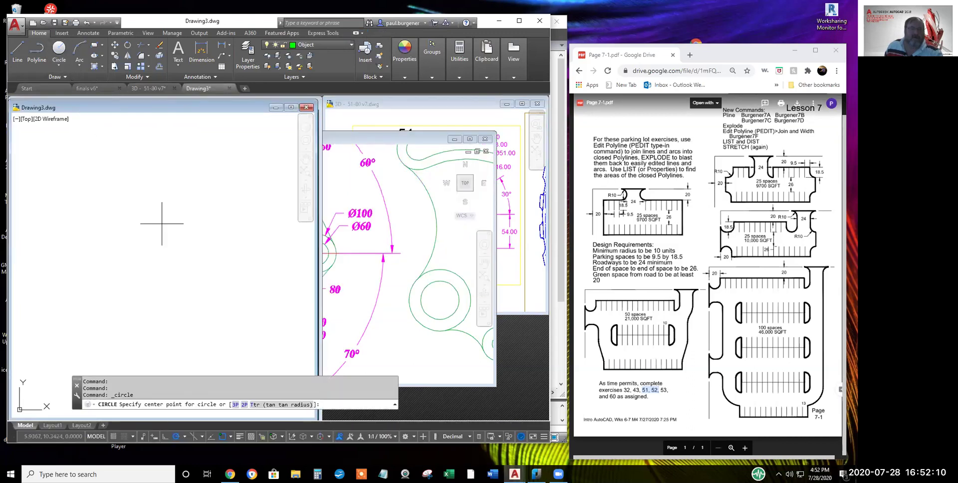
left_click(162, 263)
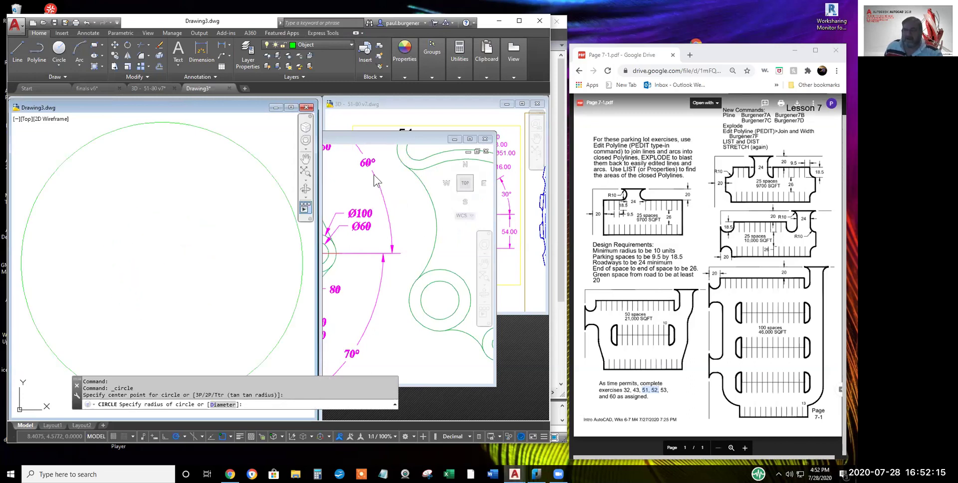
key("Escape")
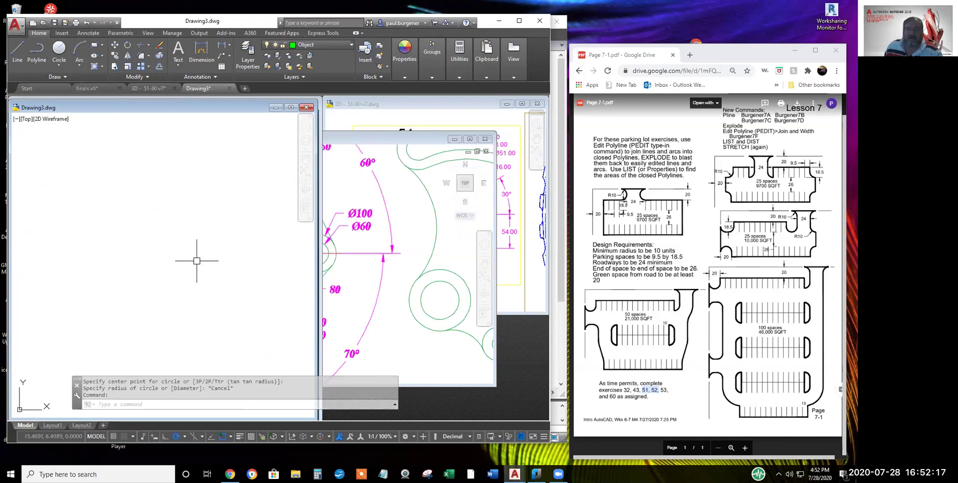
Close the finals v5 drawing so the exercise 51 reference is uncovered, and make Drawing3 the active drawing again
left_click(486, 139)
left_click(308, 253)
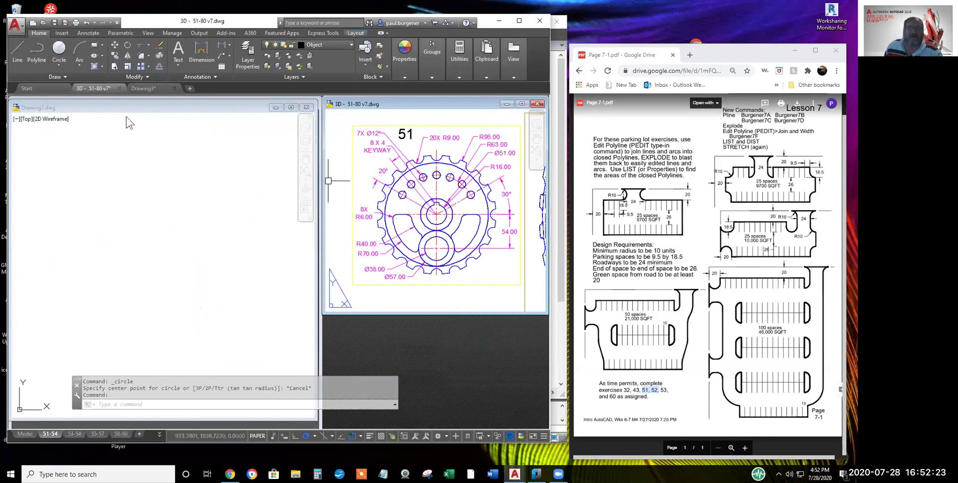
left_click(58, 49)
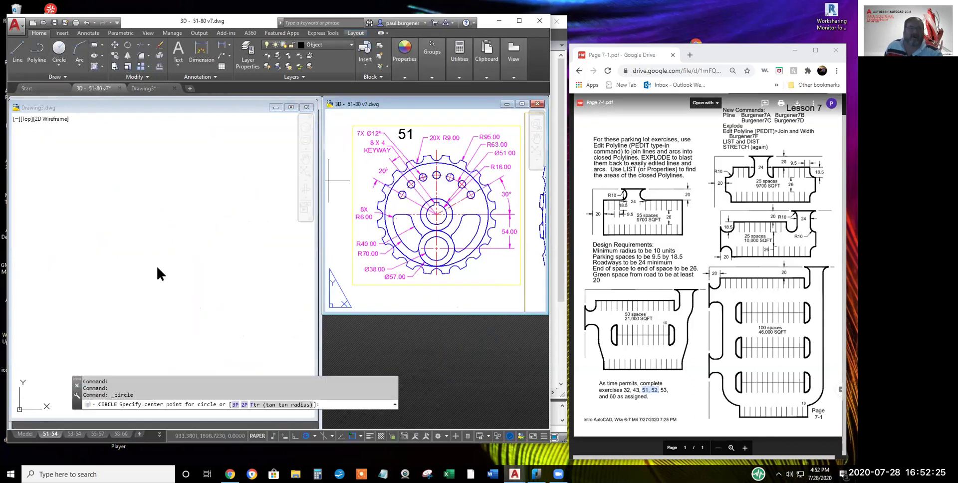
left_click(170, 252)
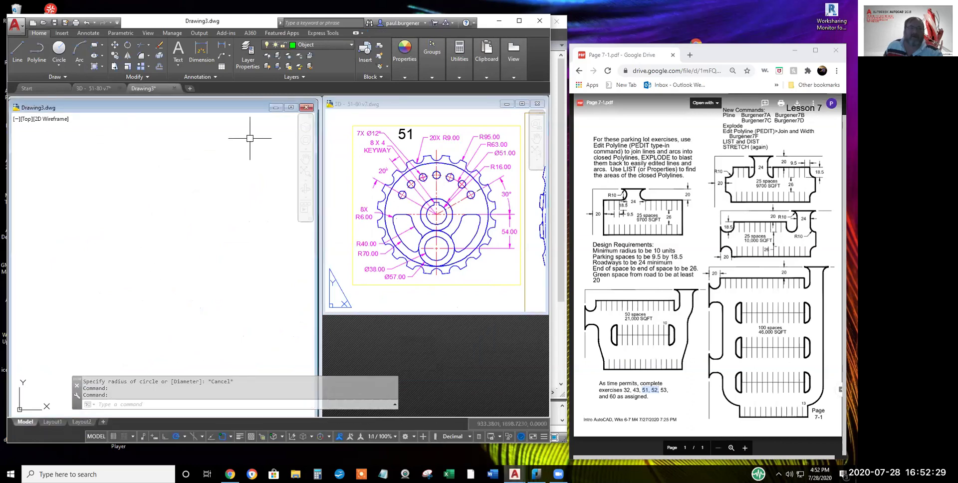
Draw a circle with a radius of 16 near the middle of Drawing3's empty drawing area
left_click(64, 47)
left_click(157, 240)
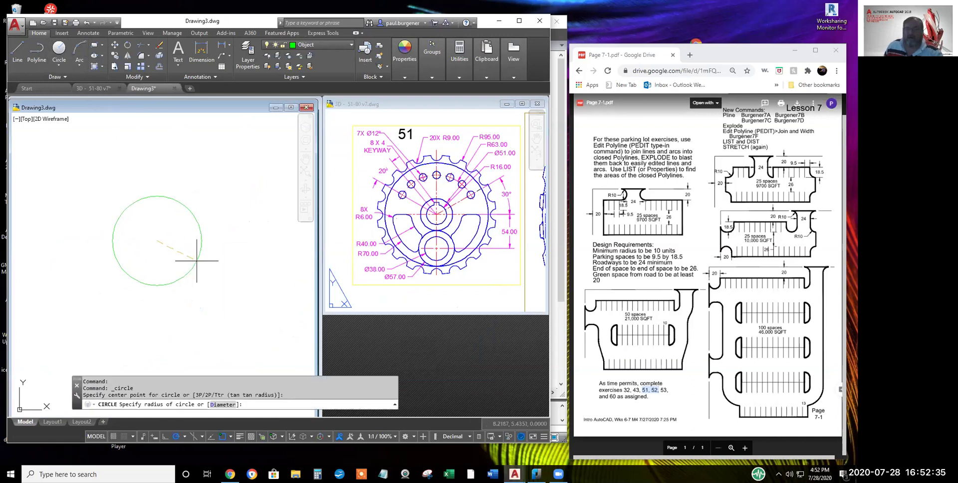
type("16")
key("Return")
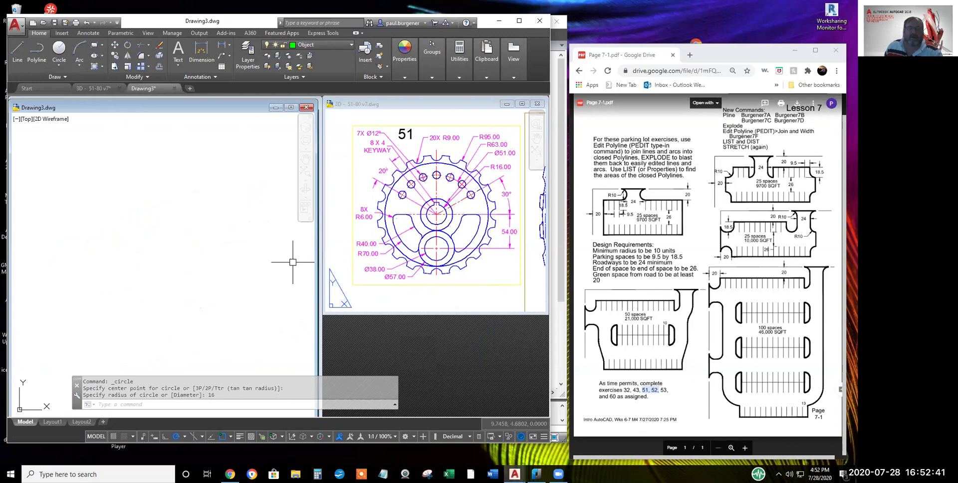
middle_click(149, 232)
scroll(157, 242, "down", 2)
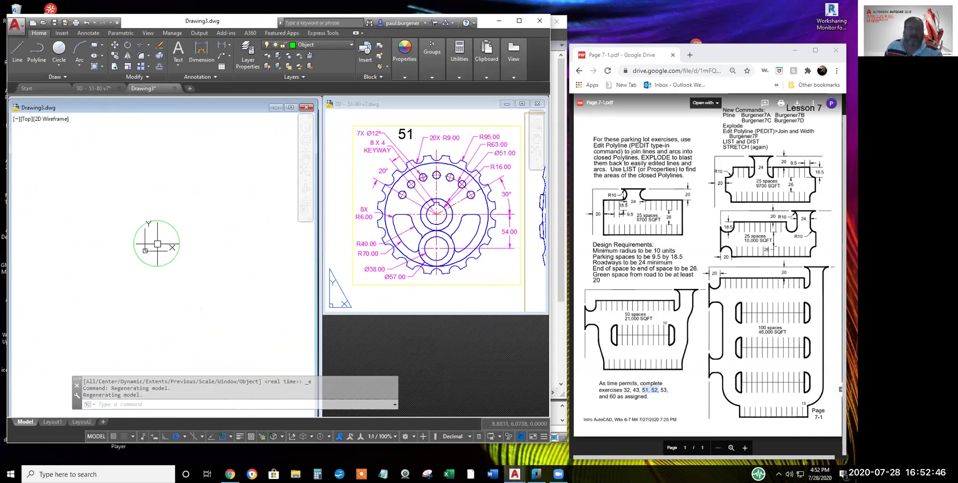
Draw a circle of radius 63 concentric with the existing small circle
left_click(59, 50)
left_click(157, 243)
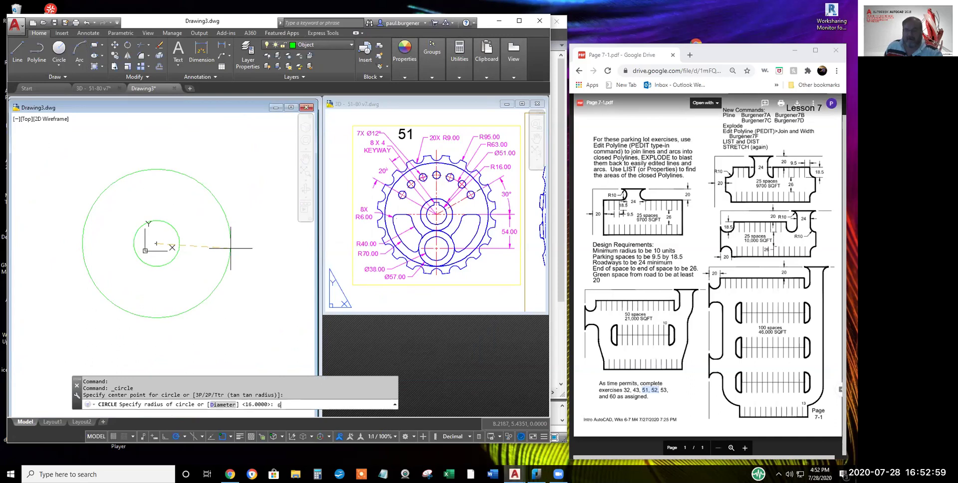
type("3")
key("Return")
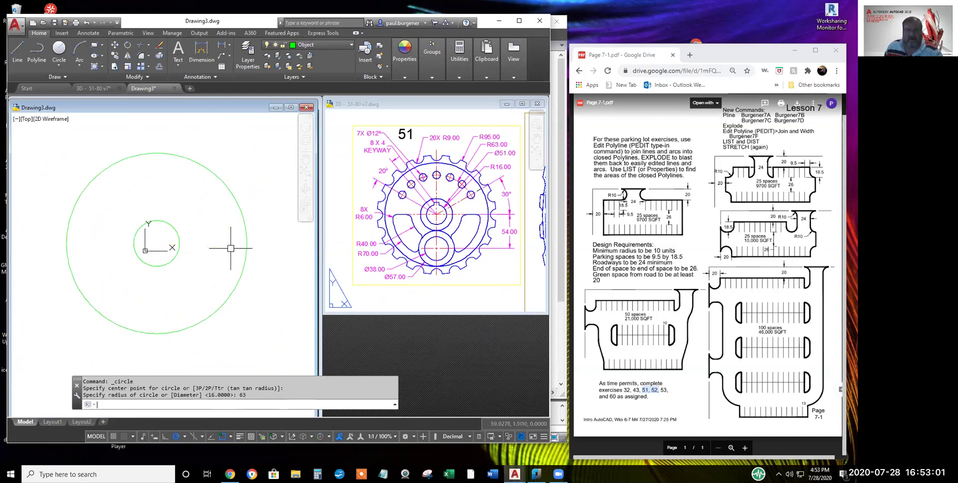
Draw a circle of radius 95 around the same common centre
left_click(59, 49)
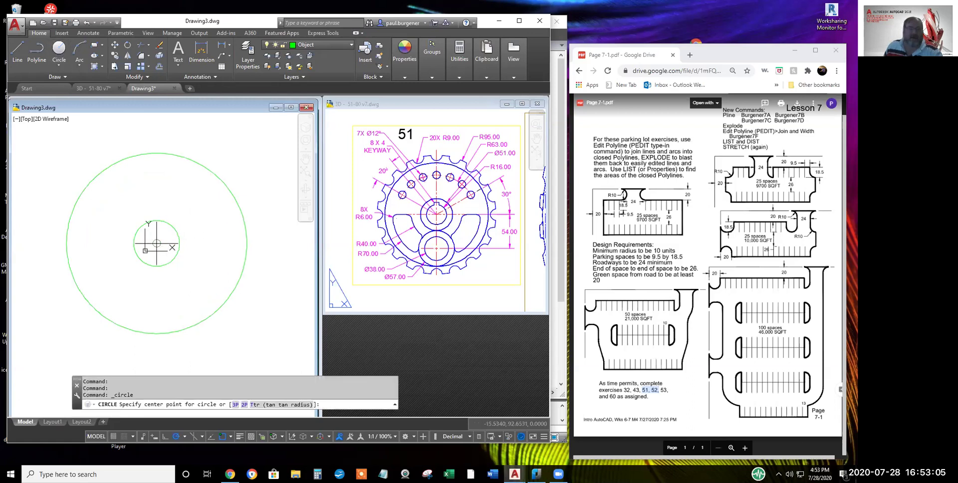
left_click(156, 243)
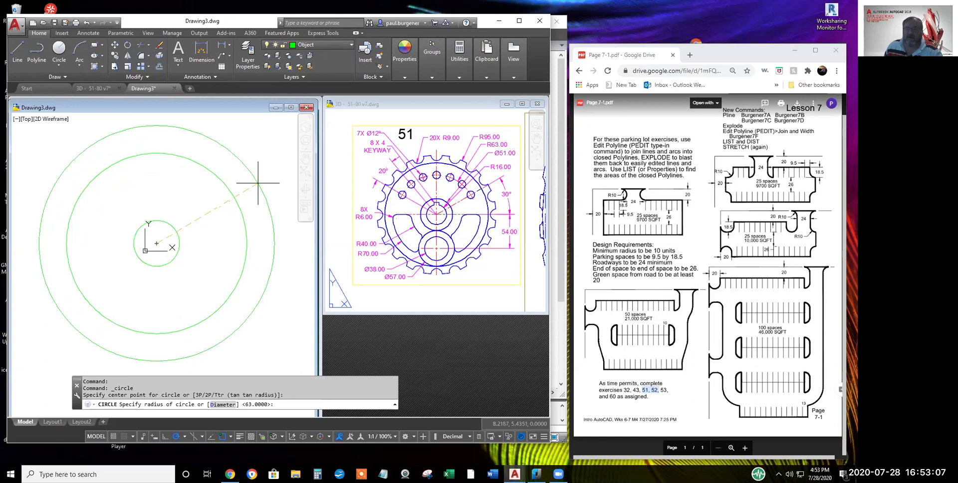
type("95")
key("Return")
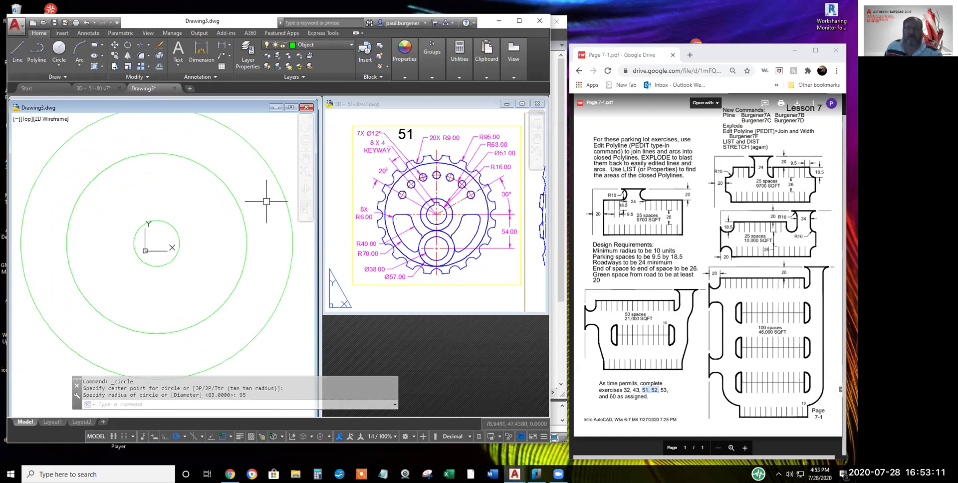
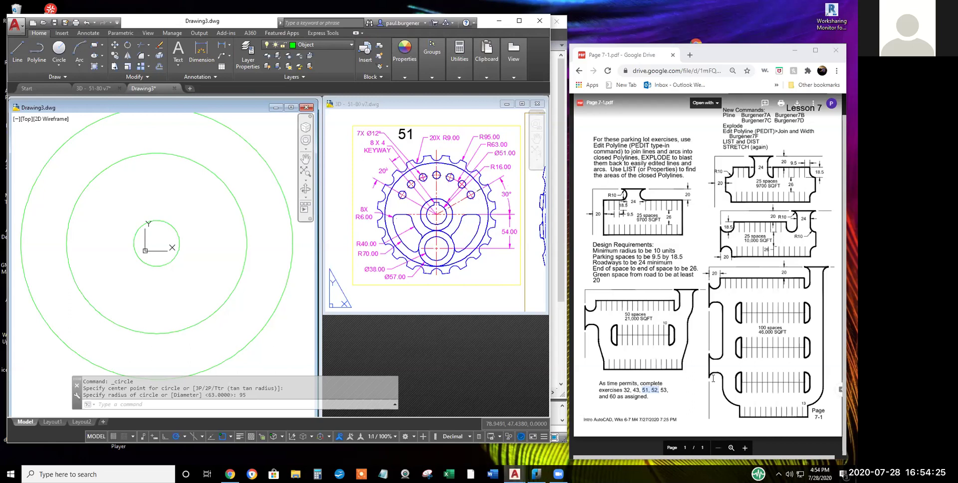
left_click(717, 397)
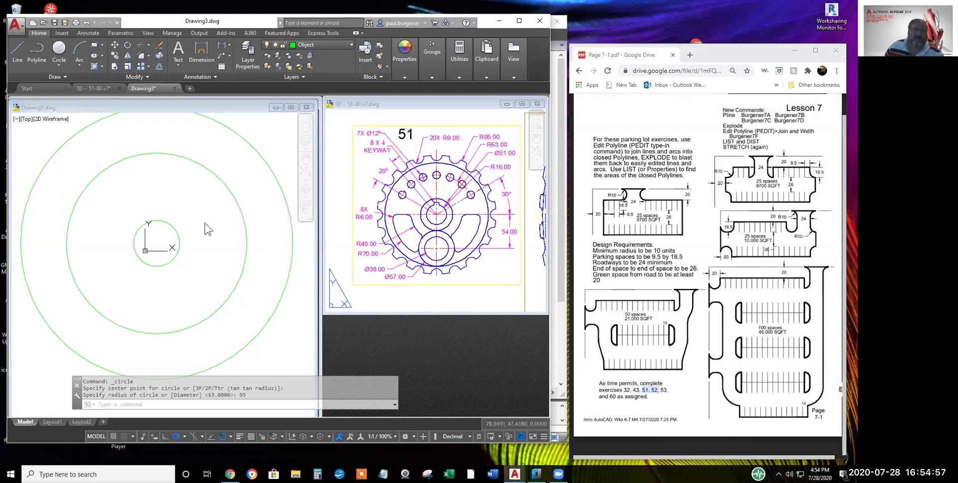
left_click(183, 205)
scroll(150, 195, "down", 2)
key("Escape")
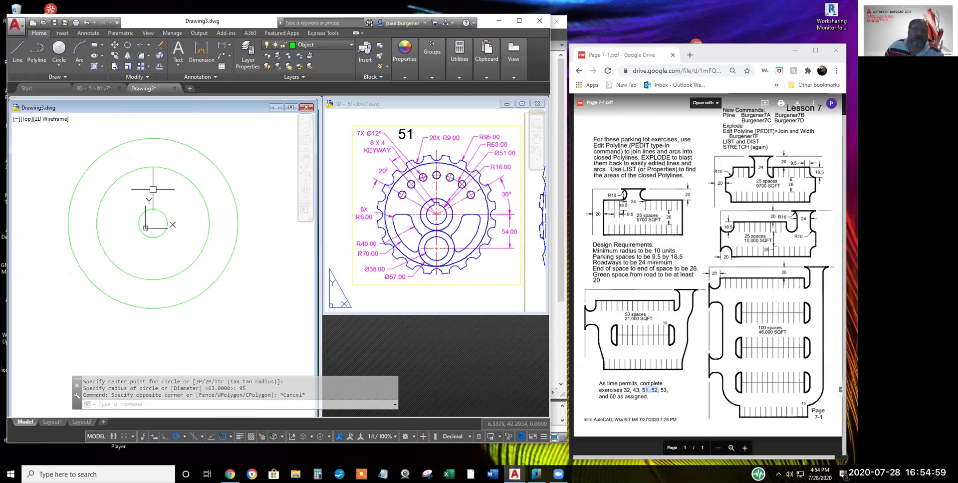
scroll(166, 202, "down", 1)
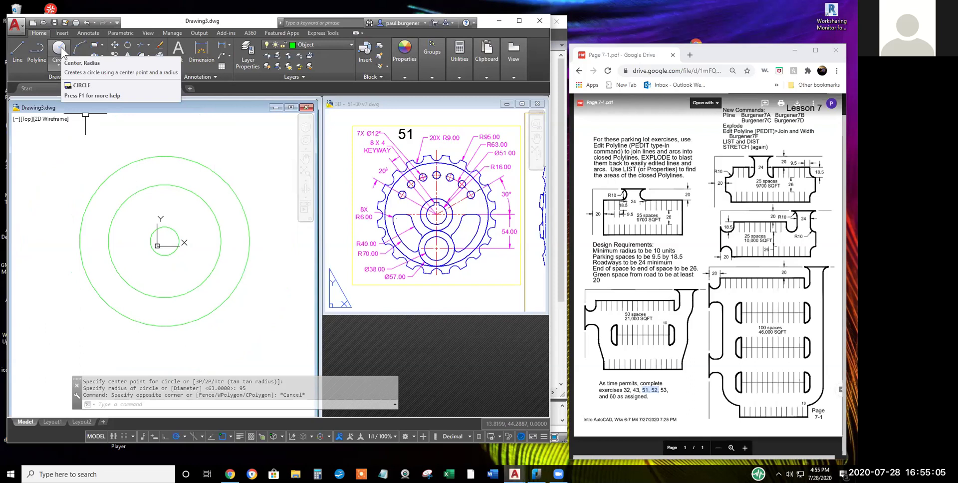
left_click(19, 48)
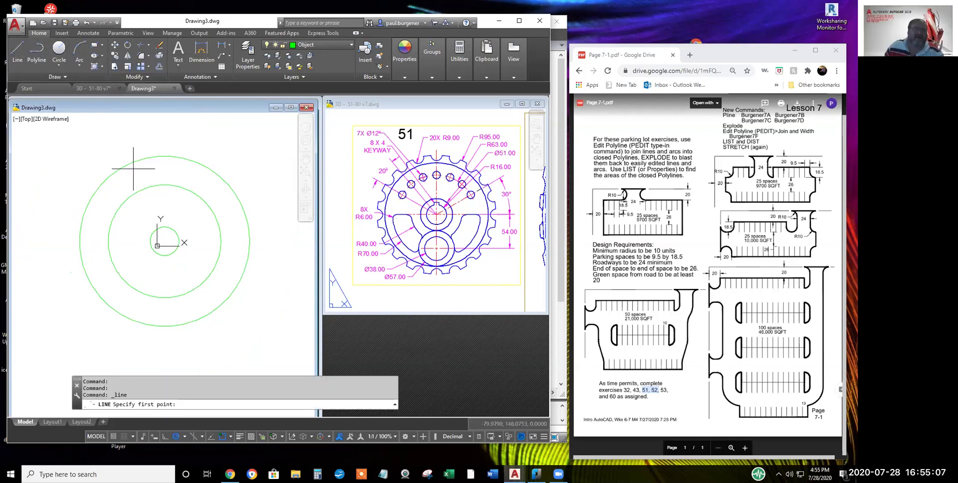
key("Escape")
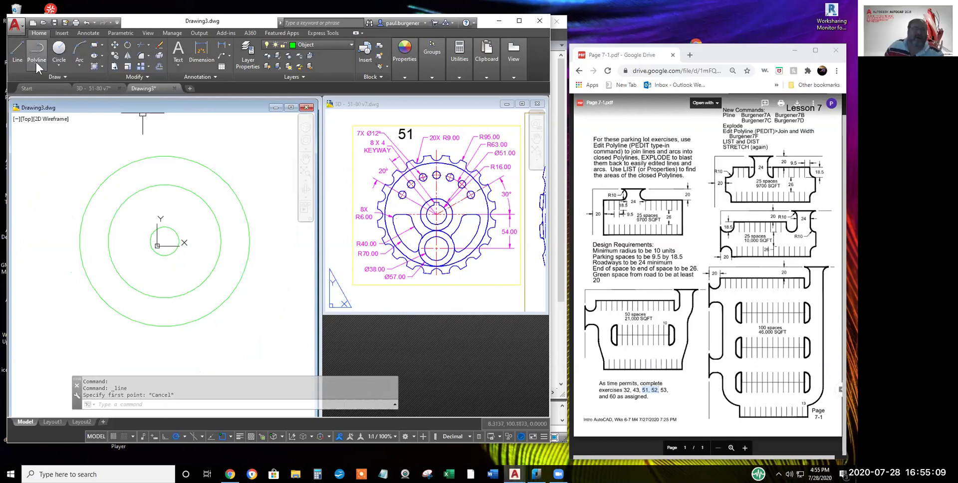
Draw a circle by centre and diameter at the common centre with a diameter of 165
left_click(58, 64)
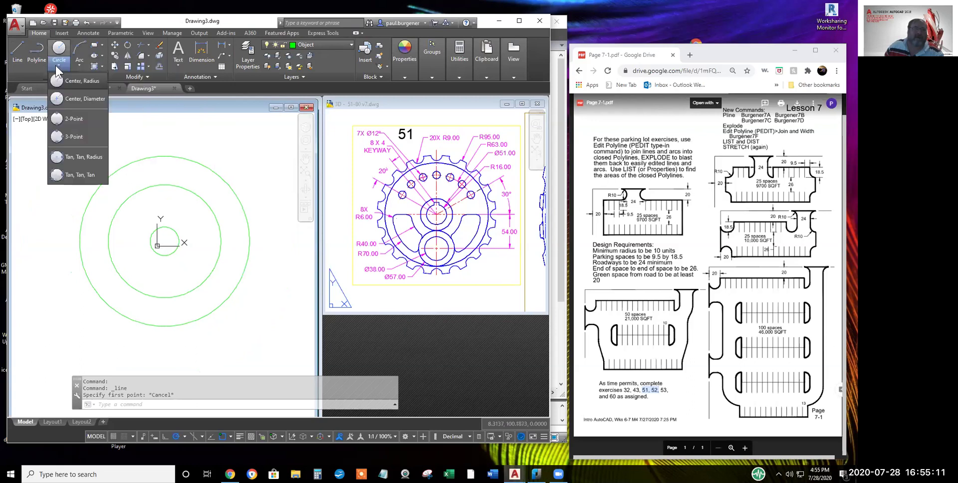
left_click(74, 99)
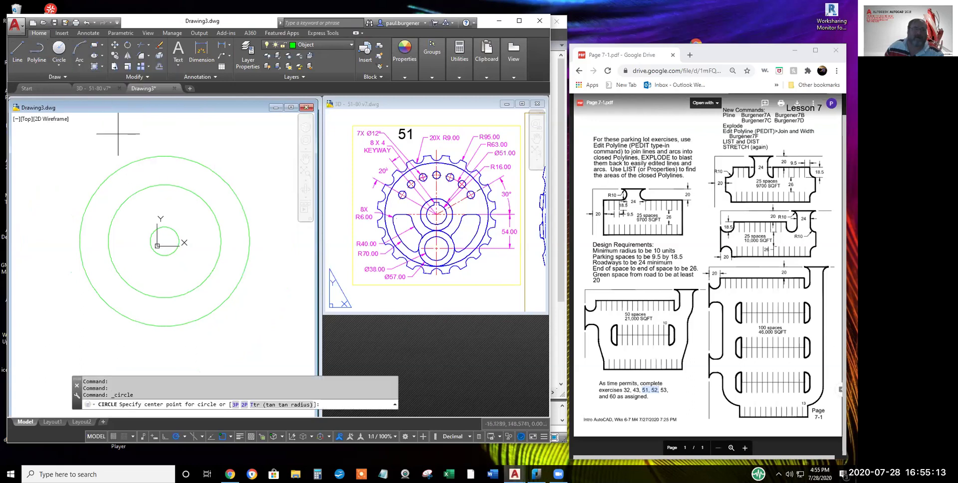
left_click(165, 242)
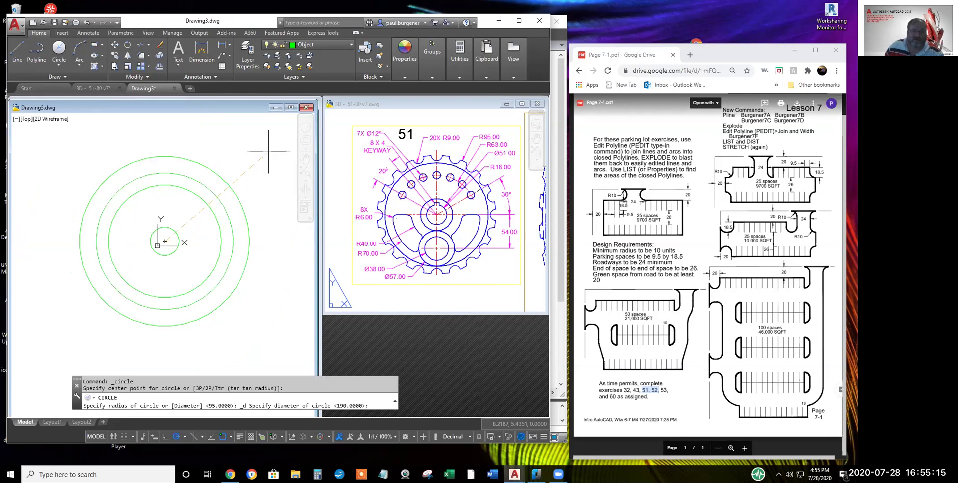
type("165")
key("Return")
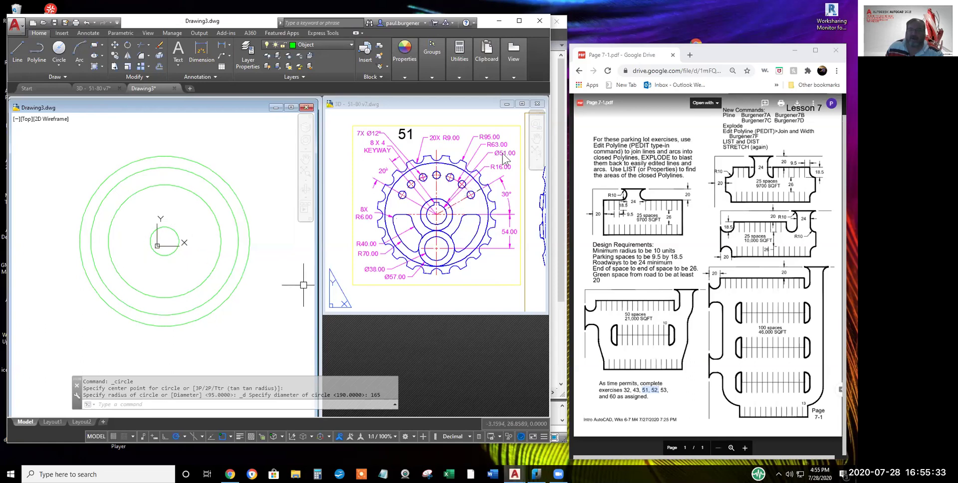
Draw a circle of diameter 51 at the common centre, around the innermost circle
left_click(59, 48)
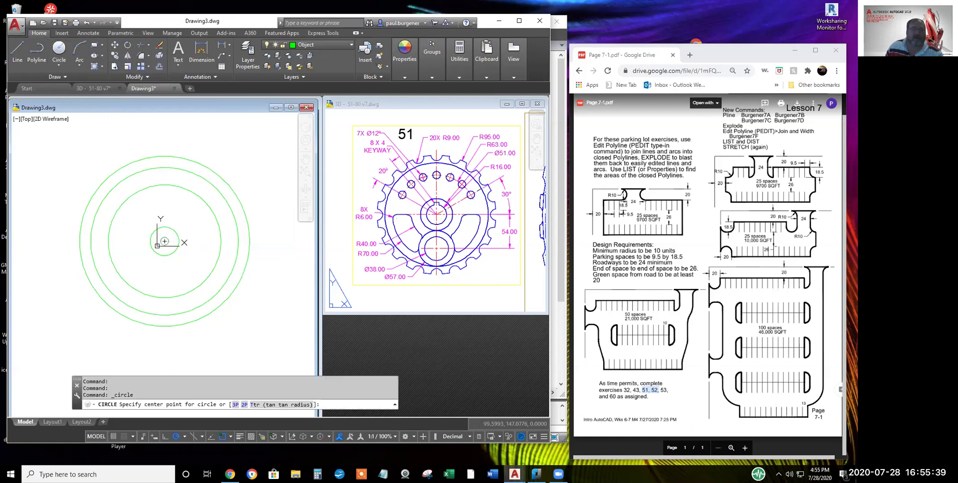
left_click(165, 241)
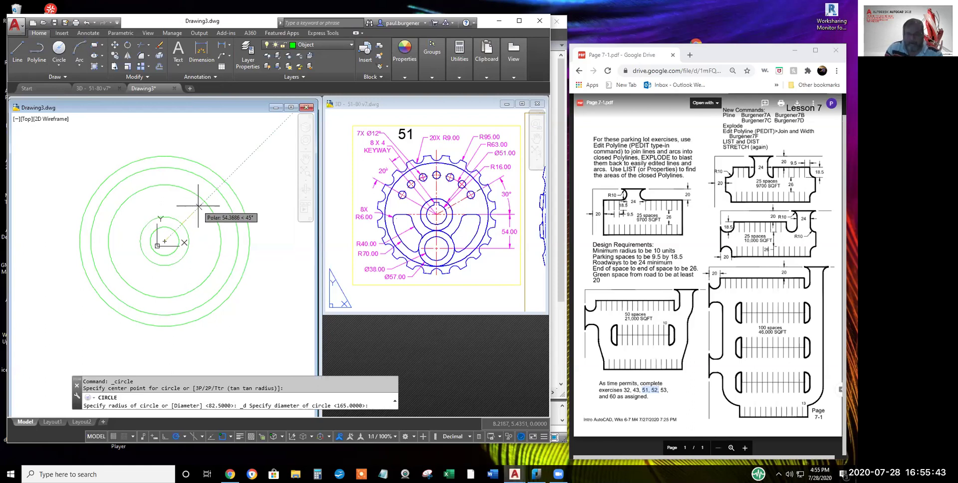
type("51")
key("Return")
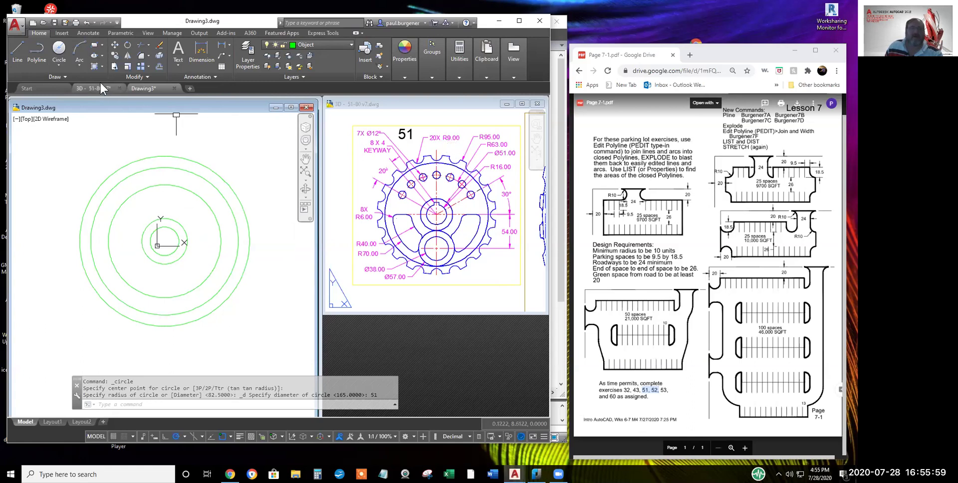
Draw a circle of diameter 9 centred on the top quadrant of the outermost circle
left_click(59, 50)
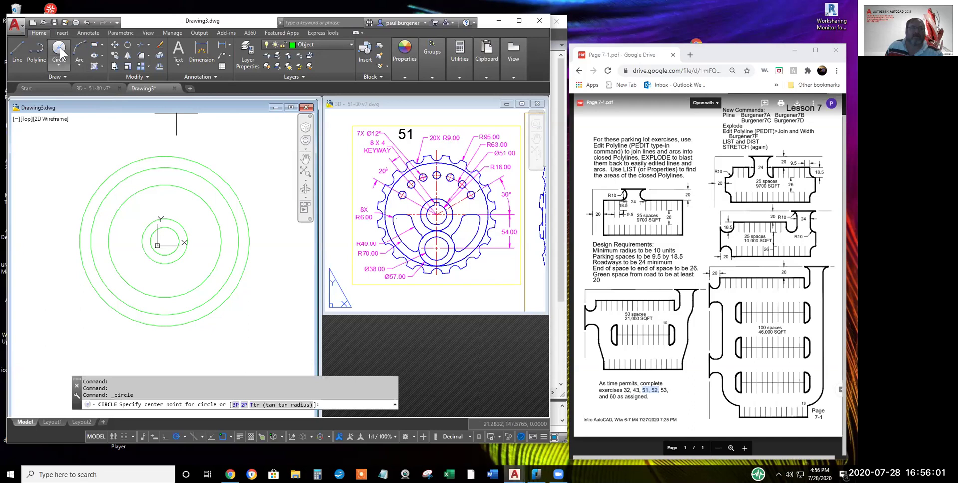
left_click(165, 156)
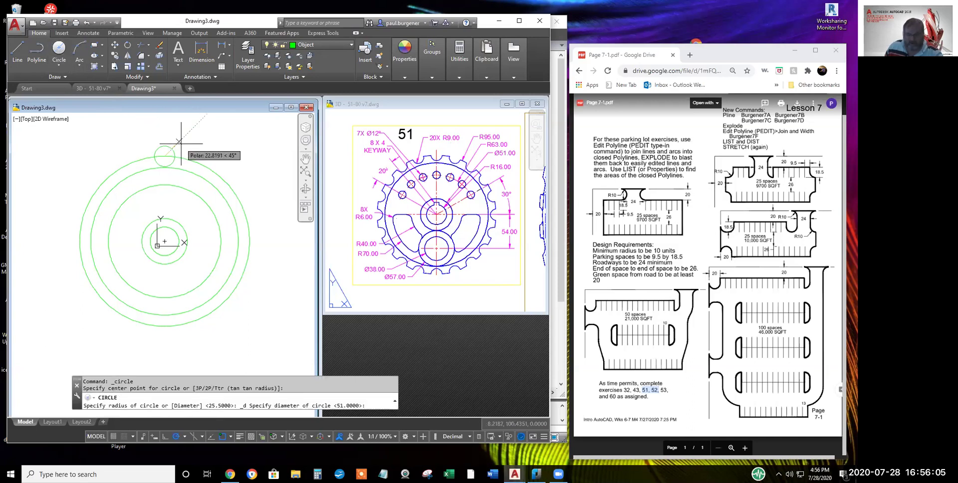
key("Return")
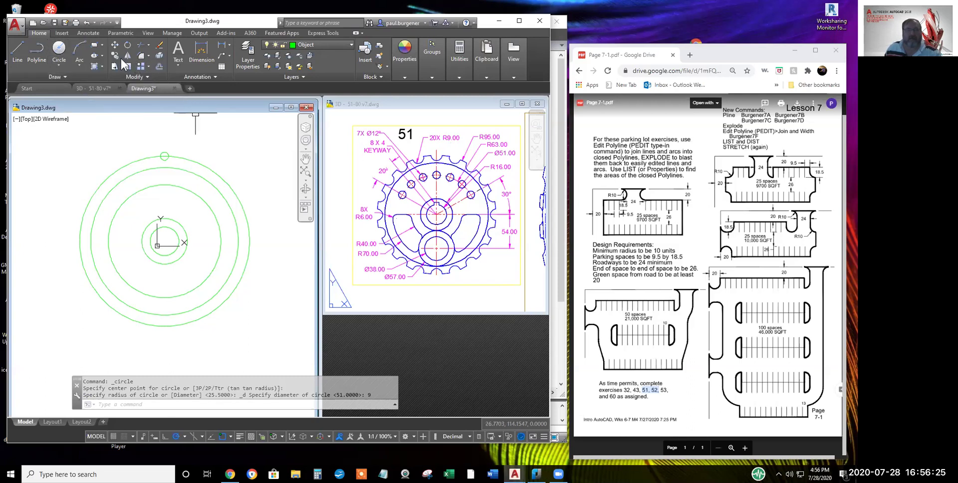
Scale the small circle at the top of the outermost circle by a factor of 2 about its centre
left_click(127, 67)
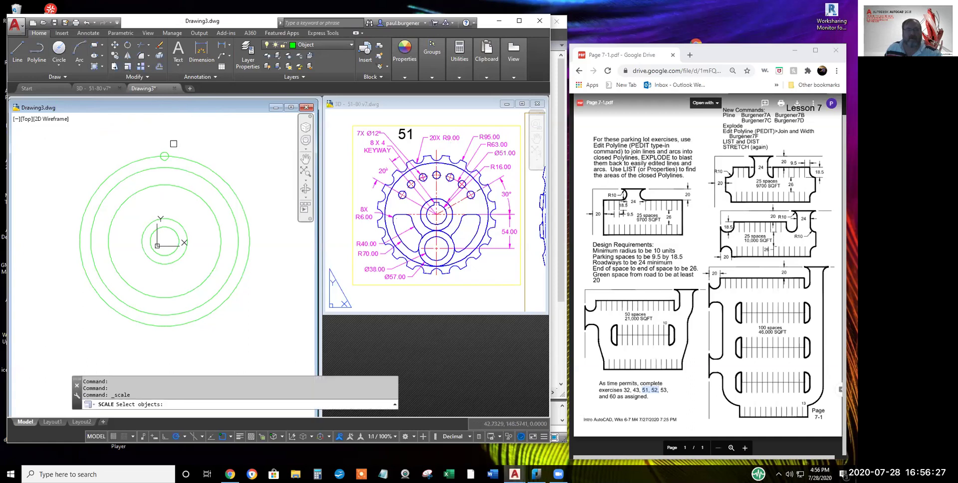
left_click(162, 153)
key("Return")
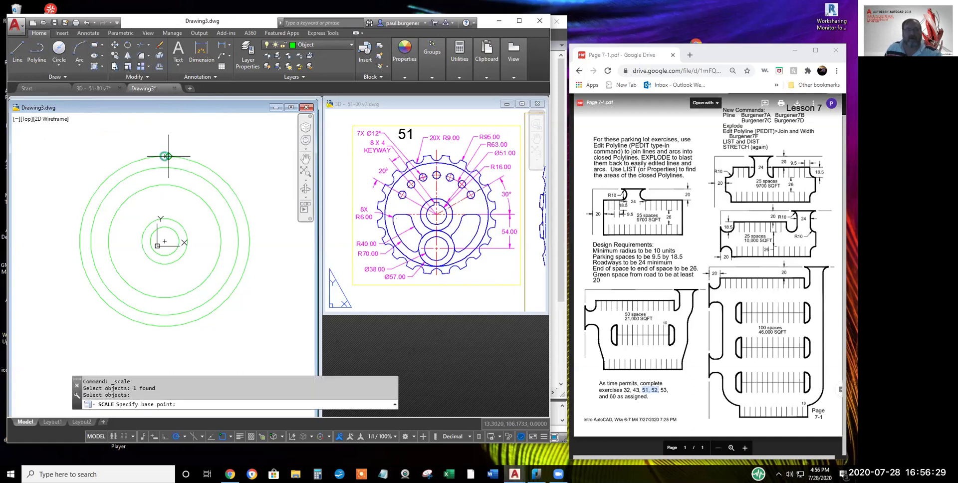
left_click(165, 157)
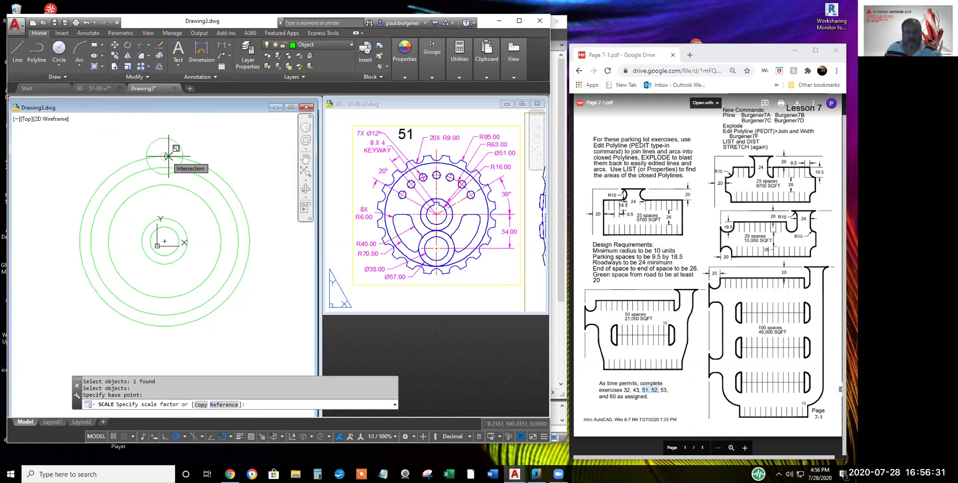
type("2")
key("Return")
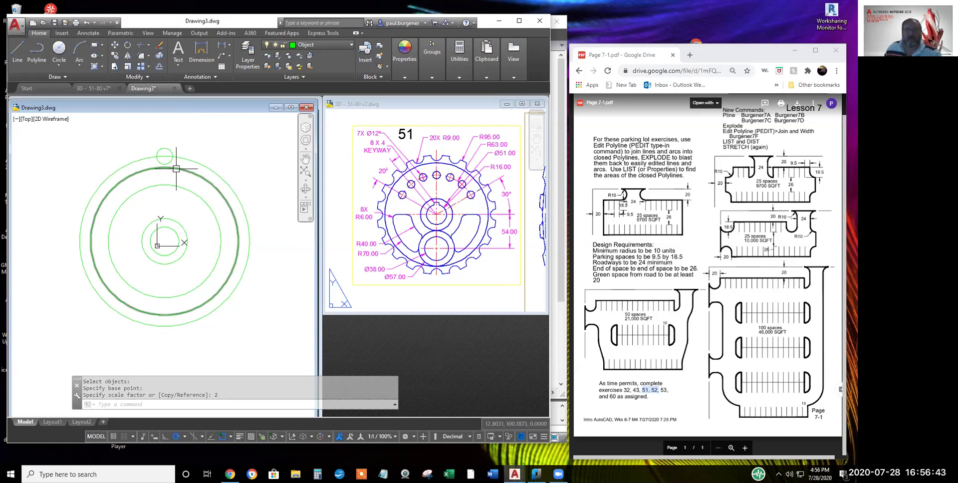
Create a polar array of the small top circle around the common centre with 20 items
scroll(171, 157, "up", 4)
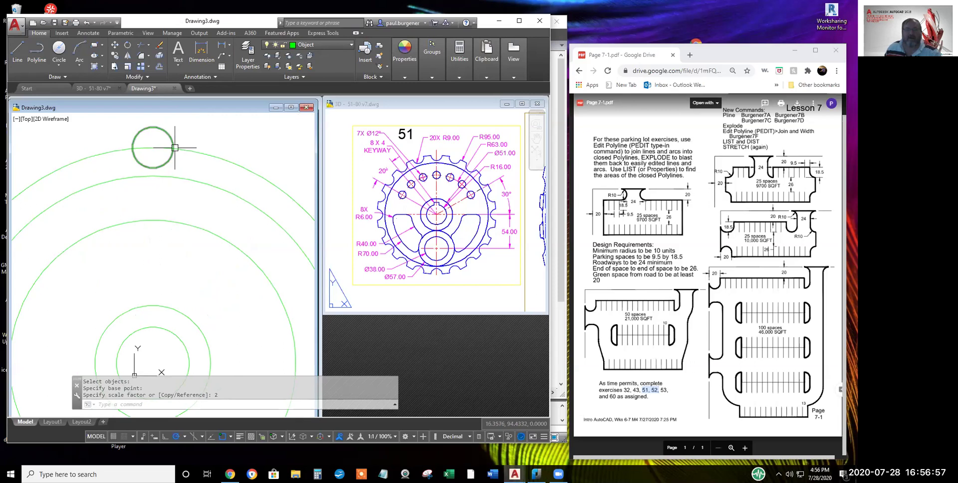
scroll(205, 172, "down", 4)
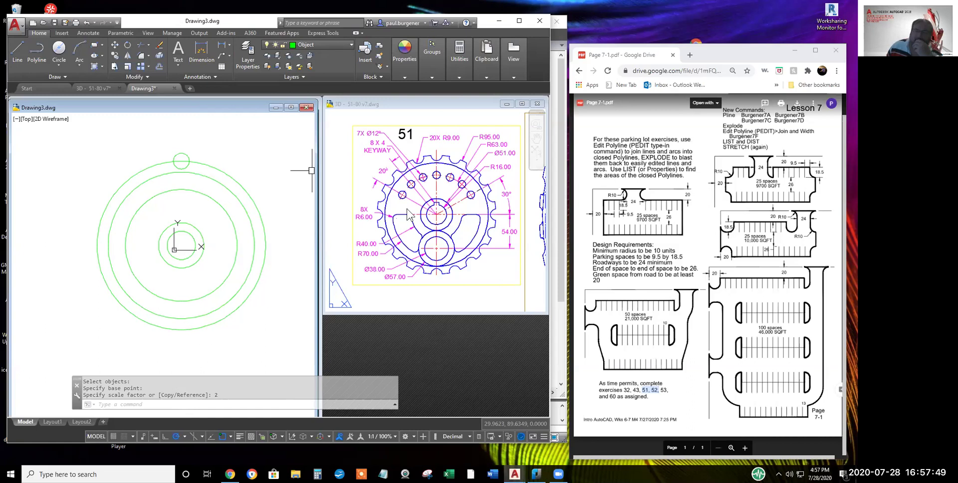
left_click(149, 65)
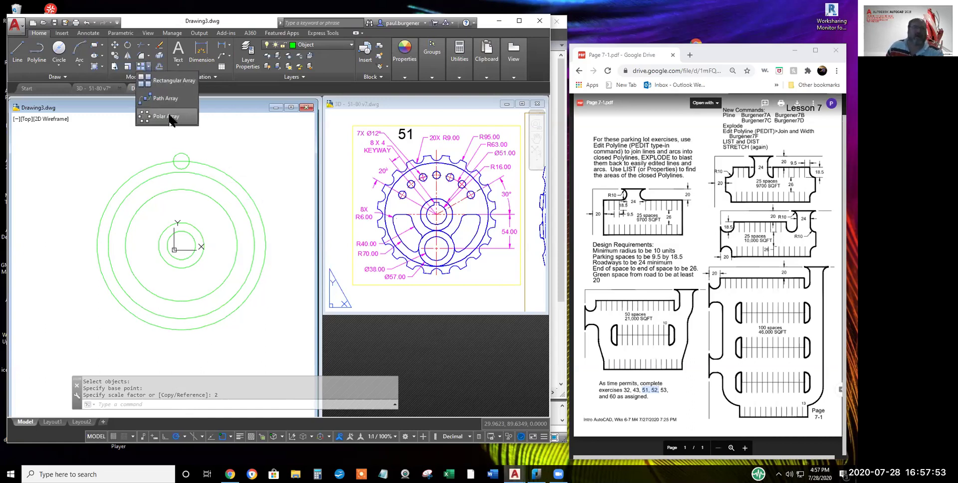
left_click(184, 154)
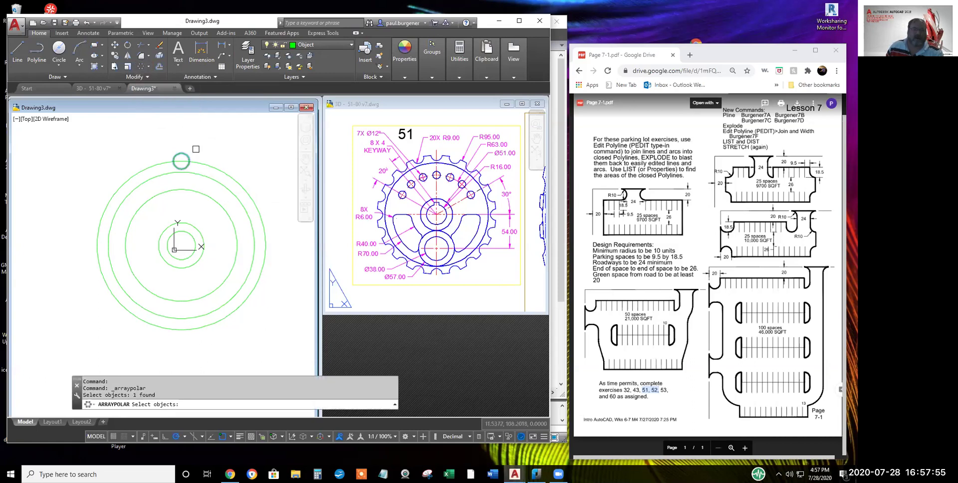
key("Return")
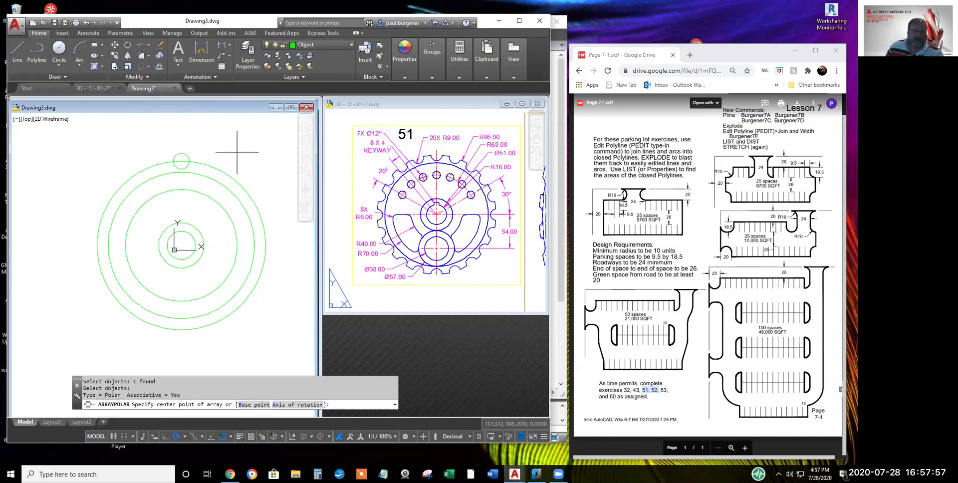
left_click(181, 245)
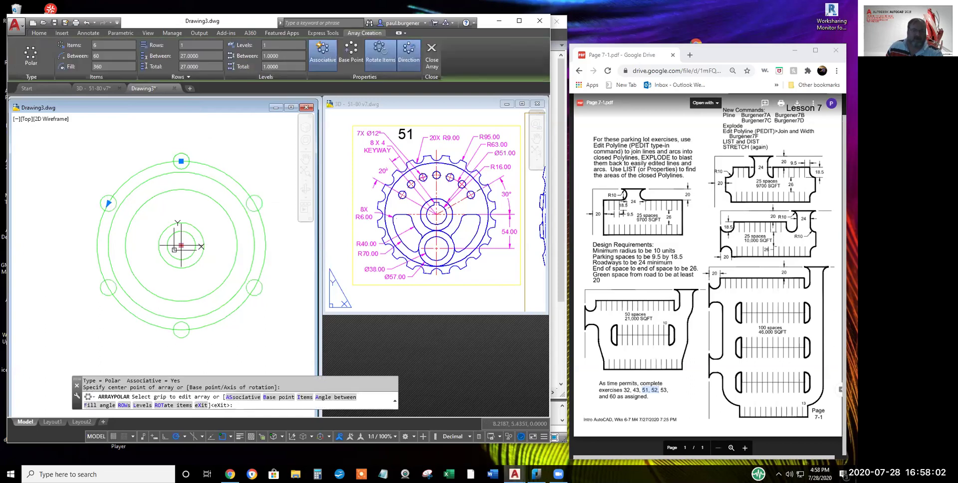
left_click(305, 398)
type("2")
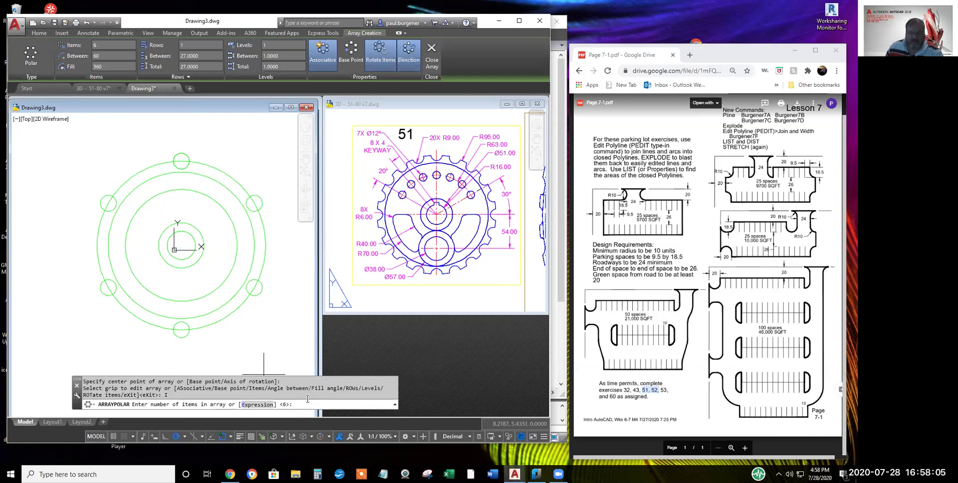
type("0")
key("Return")
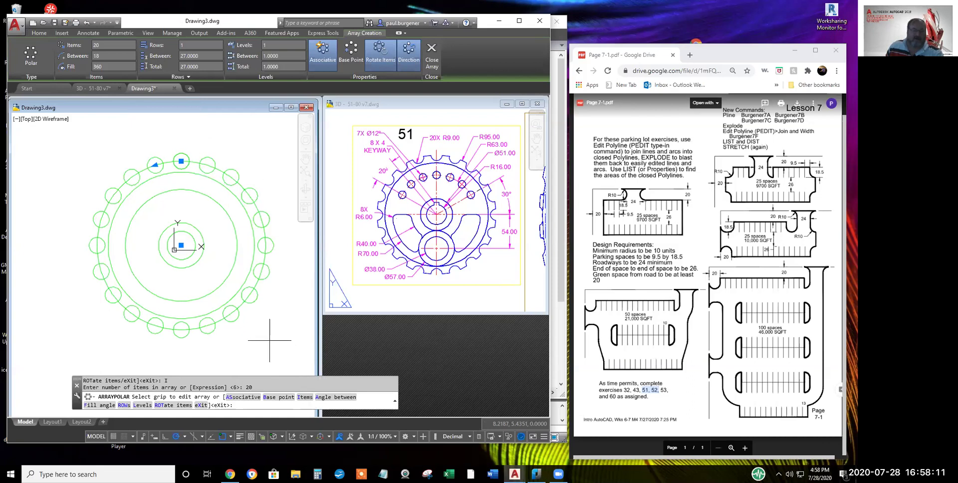
key("Return")
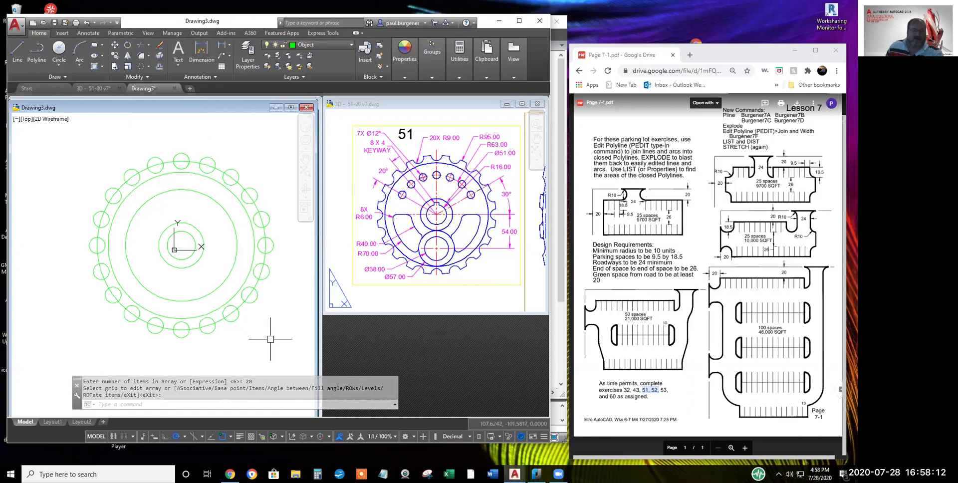
Draw a slanted line from where the outermost circle meets the notch circle right of the top one to a point above the top notch circle
left_click(20, 47)
left_click(208, 165)
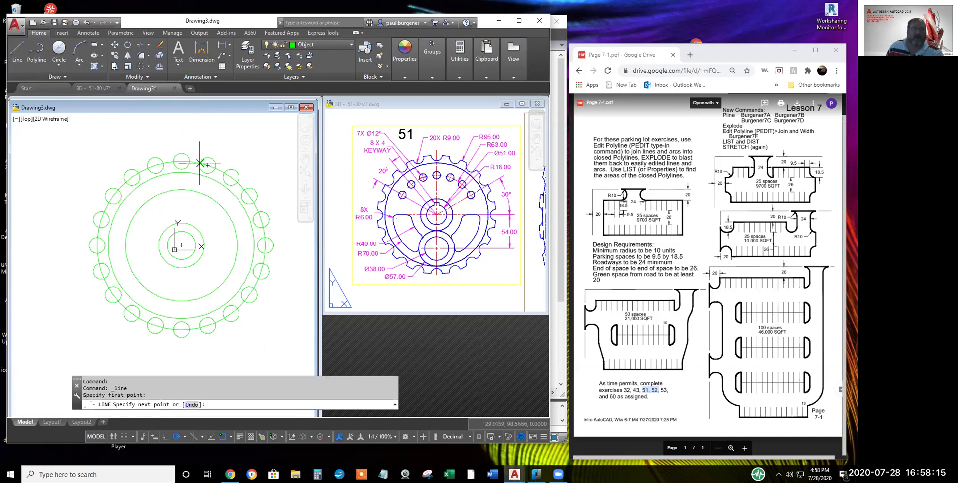
left_click(183, 126)
key("Return")
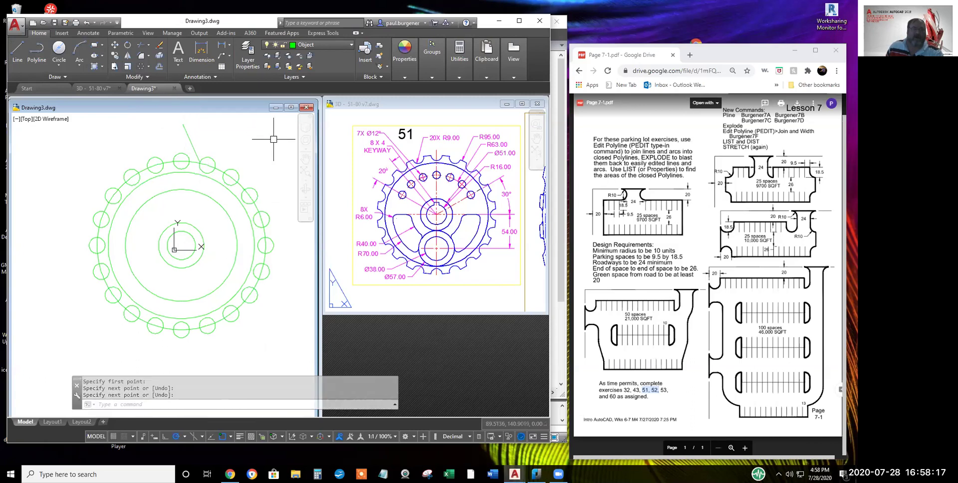
Reduce the polar array of notch circles to 1 item and explode it
left_click(185, 153)
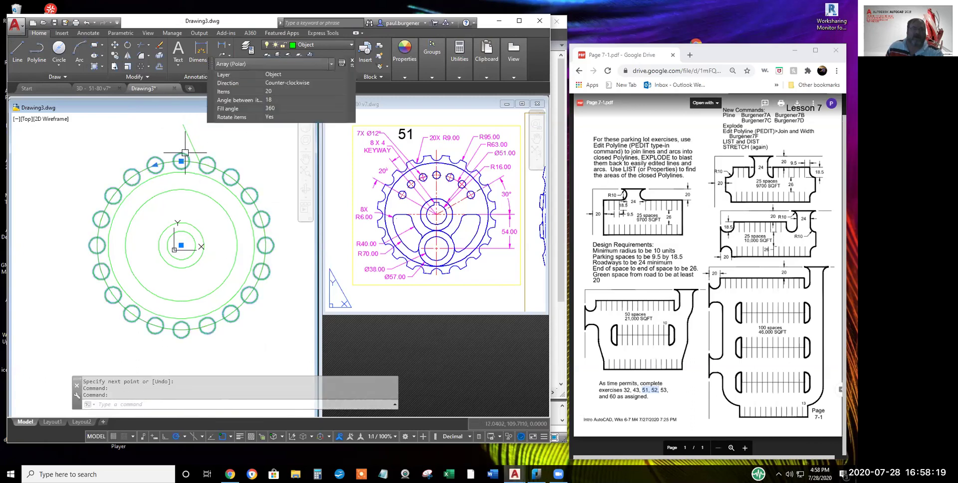
left_click(281, 100)
left_click(280, 91)
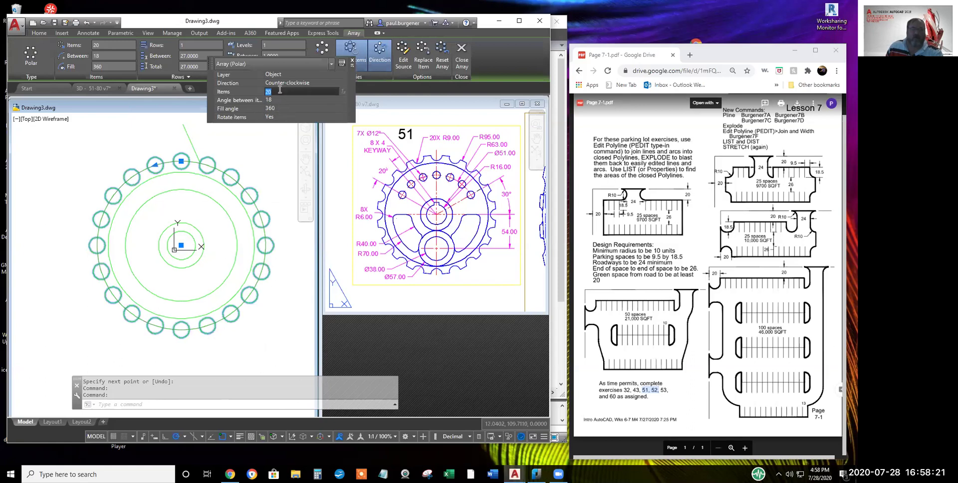
type("1")
key("Tab")
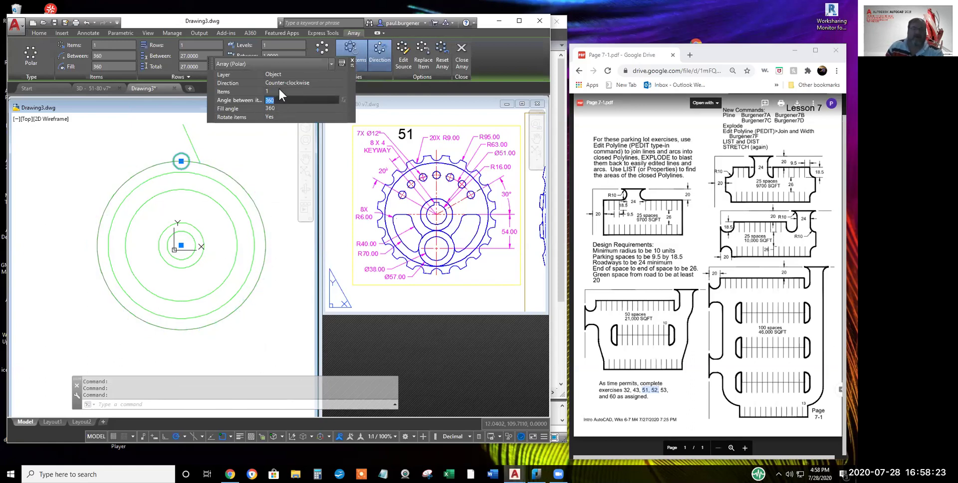
key("Escape")
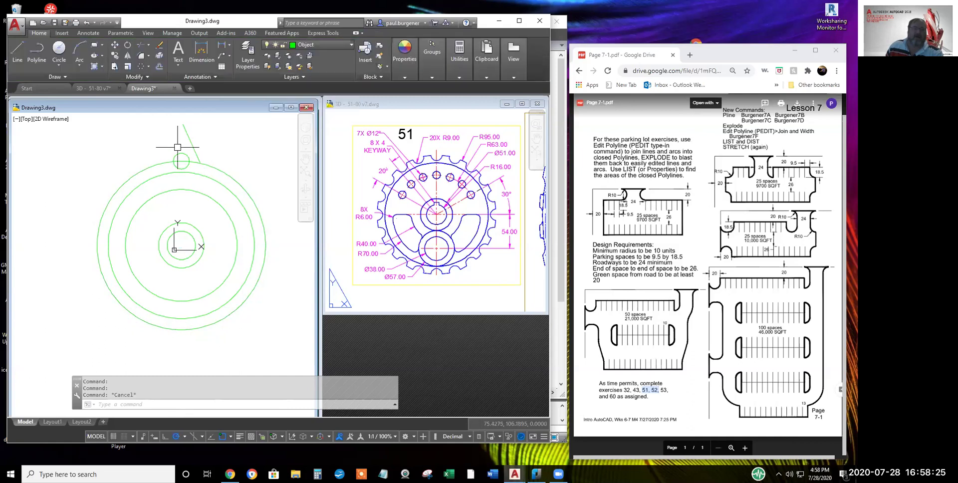
key("Escape")
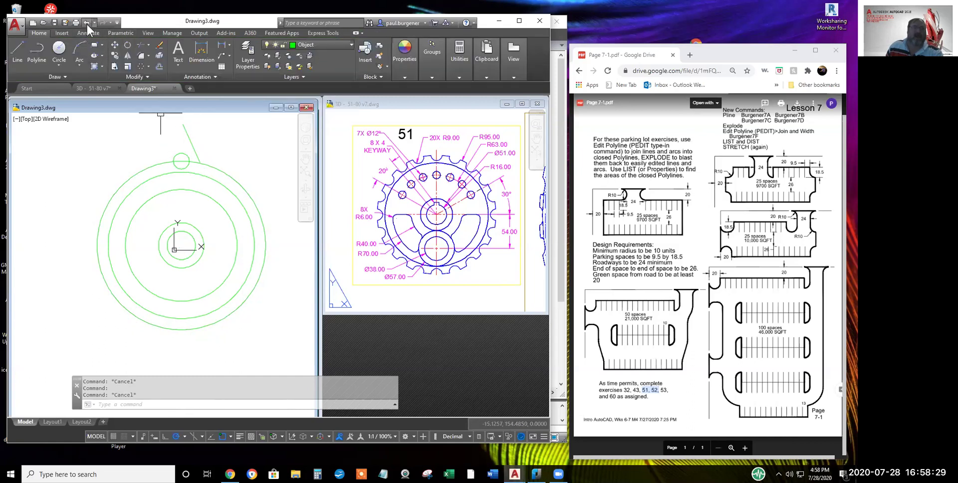
left_click(161, 50)
left_click(181, 152)
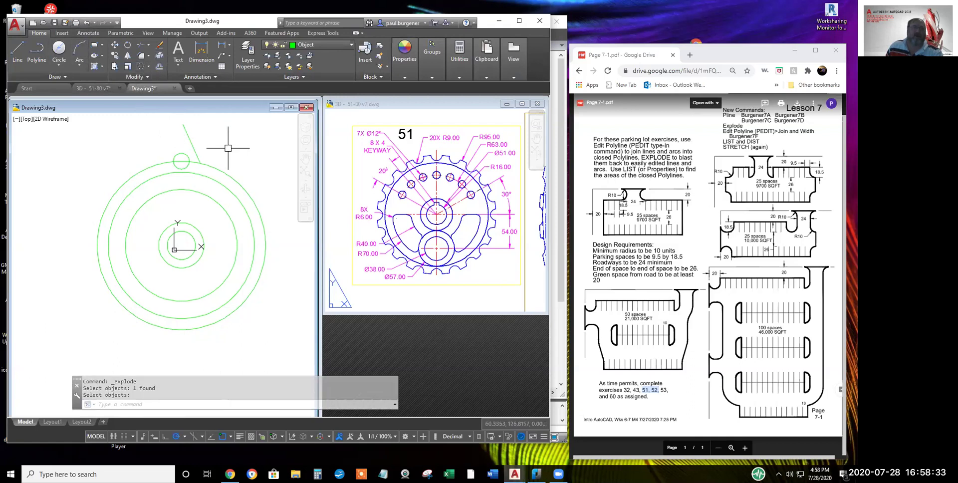
Trim the top notch circle and the outermost circle against each other, leaving an open half-round notch
left_click(141, 45)
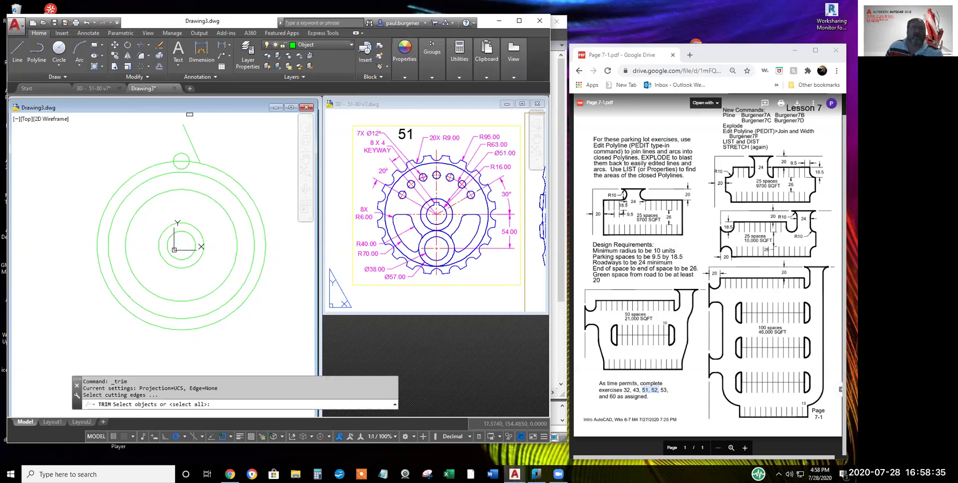
key("Return")
left_click(183, 160)
left_click(186, 156)
left_click(187, 155)
left_click(184, 150)
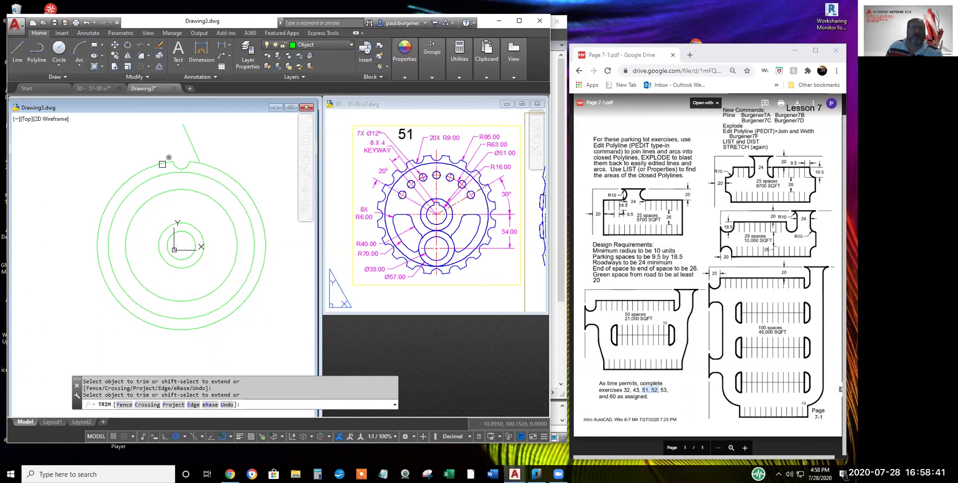
Try to trim the long remainder of the outermost circle back to the slanted line
left_click(108, 231)
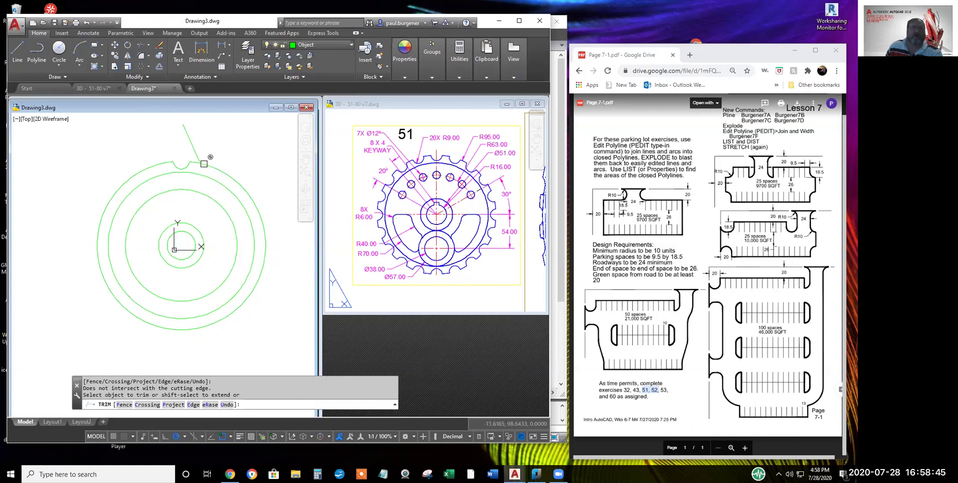
left_click(210, 165)
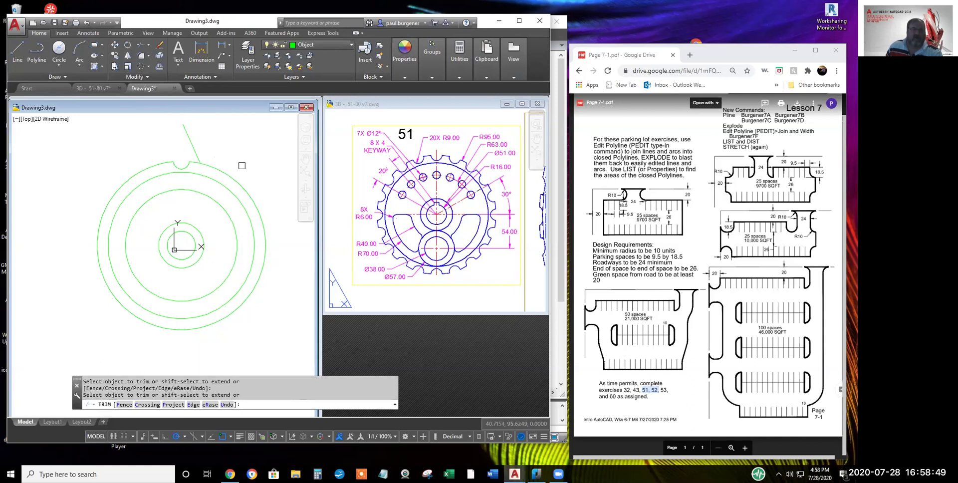
key("Escape")
left_click(142, 45)
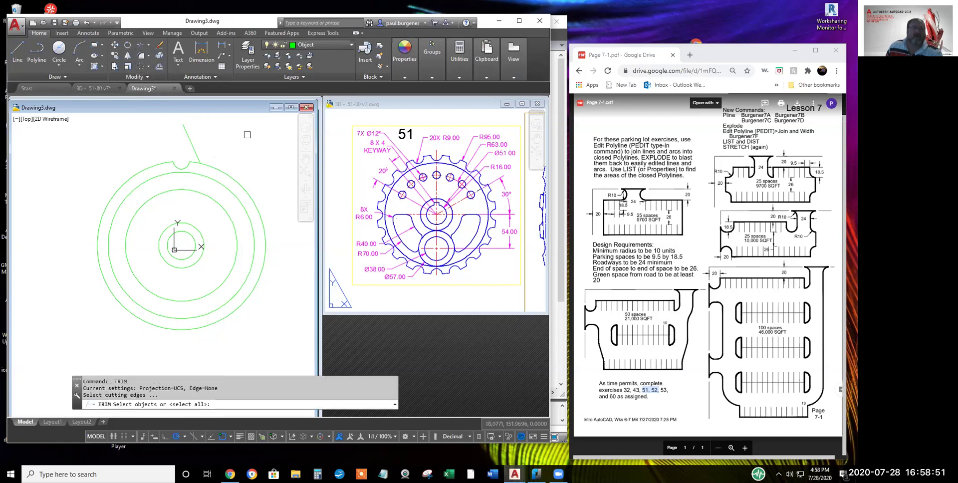
key("Return")
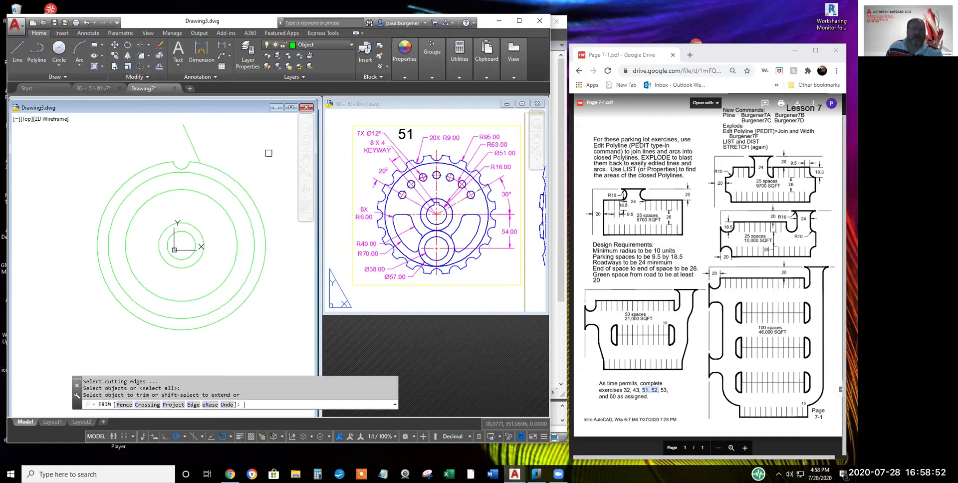
left_click(237, 182)
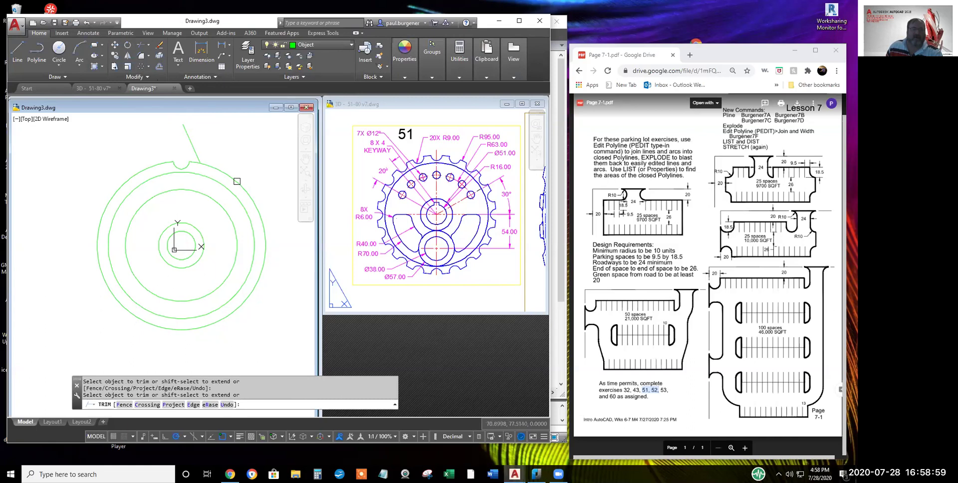
key("Escape")
Inspect the slanted line's end at the outermost circle and undo the trims, the explode and the array reduction
scroll(208, 160, "up", 6)
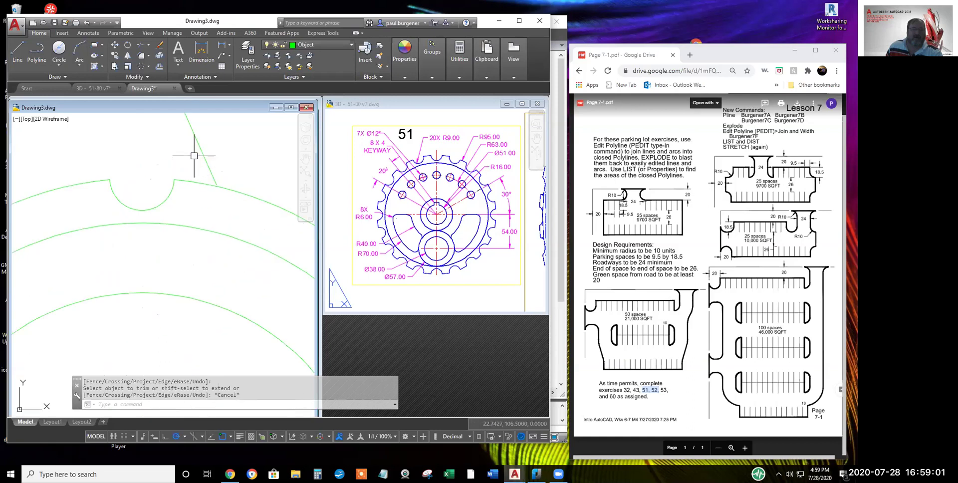
scroll(229, 216, "up", 4)
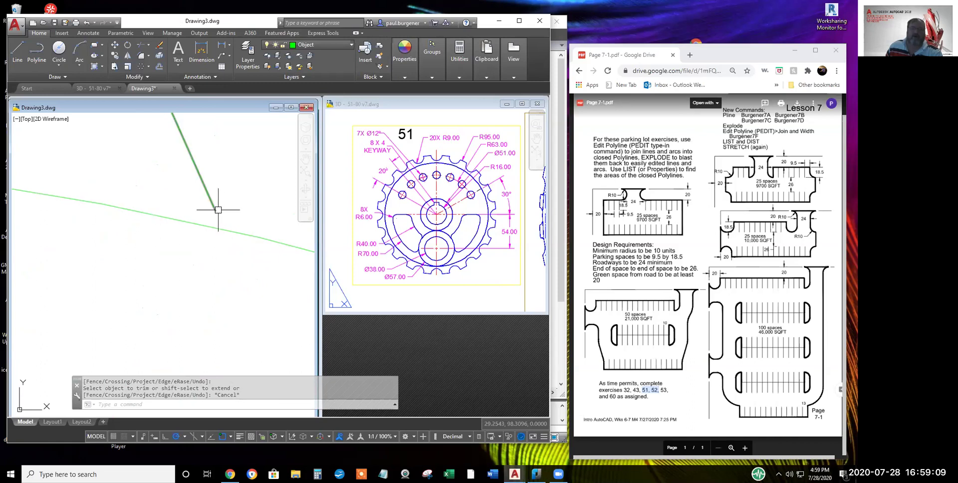
scroll(256, 208, "down", 3)
scroll(248, 224, "up", 3)
middle_click_drag(248, 225, 197, 226)
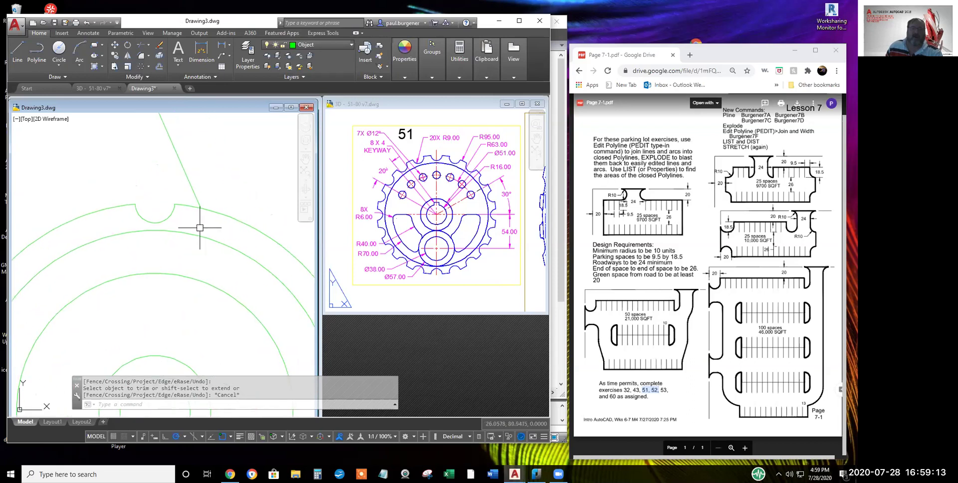
left_click(86, 22)
left_click(86, 22)
Stretch the slanted line's lower end to the intersection of the outermost circle and the notch circle right of the top one
scroll(210, 169, "up", 2)
scroll(194, 212, "up", 2)
left_click(195, 220)
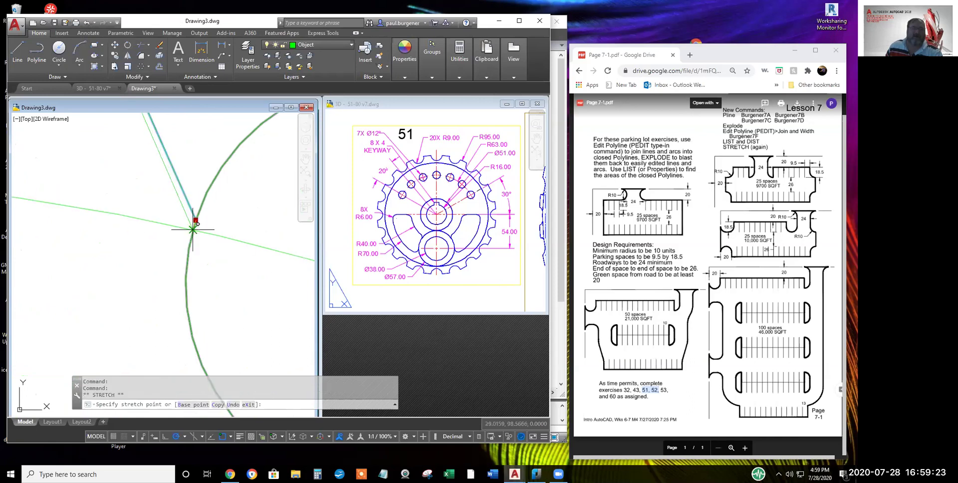
left_click(193, 229)
scroll(235, 220, "down", 5)
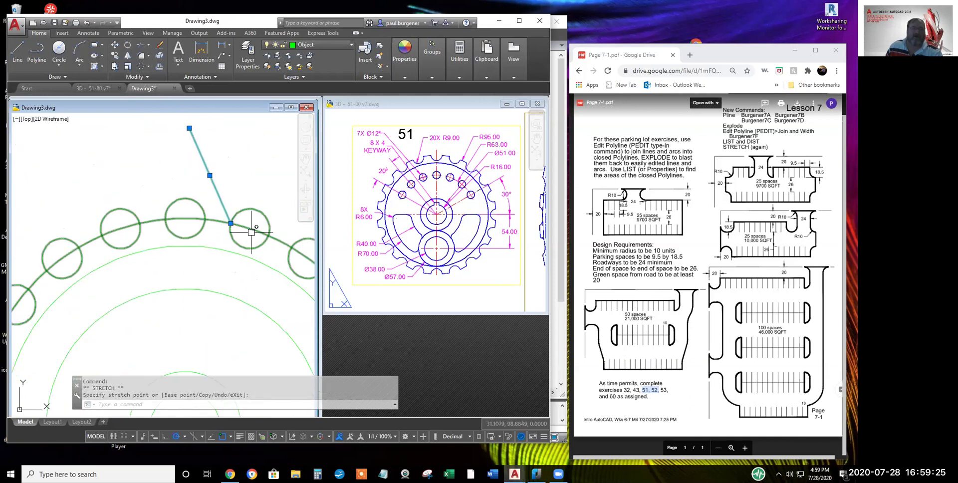
key("Escape")
Set the polar array of notch circles to 1 item and explode it into a single circle
scroll(252, 255, "down", 4)
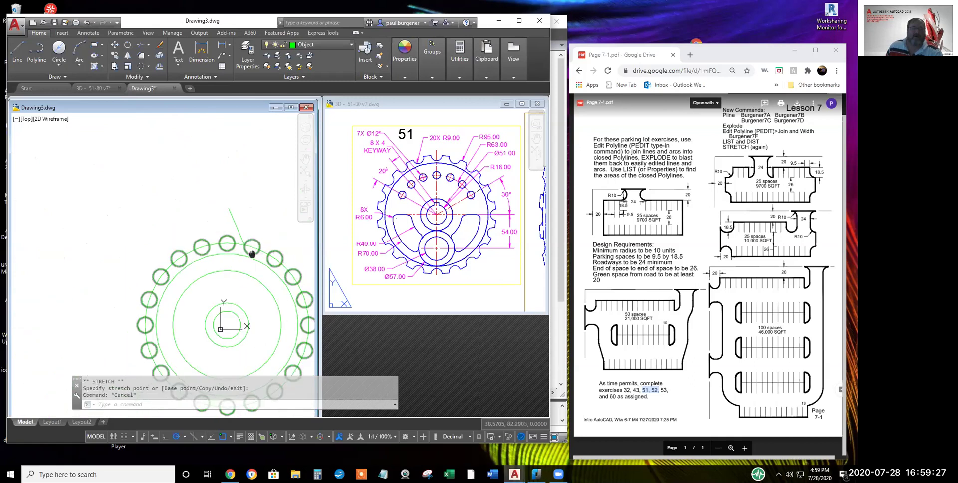
left_click(188, 148)
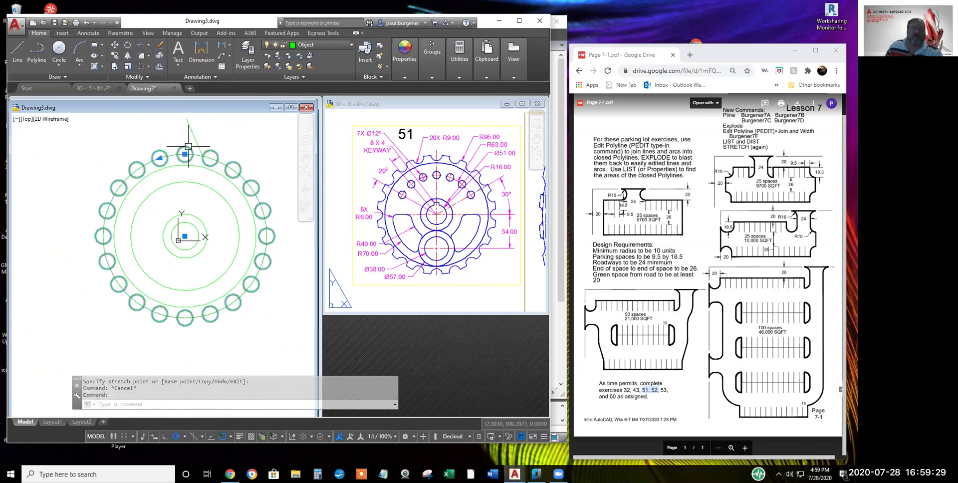
left_click(292, 93)
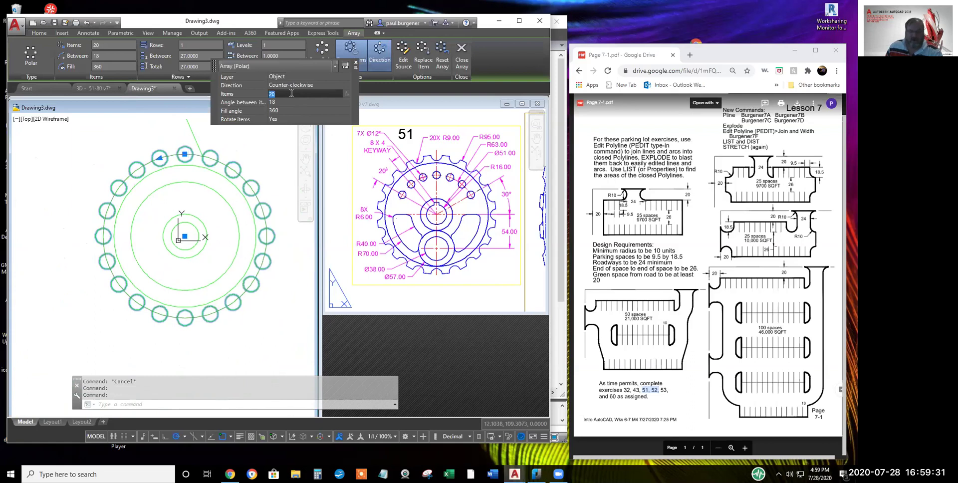
type("1")
left_click(278, 102)
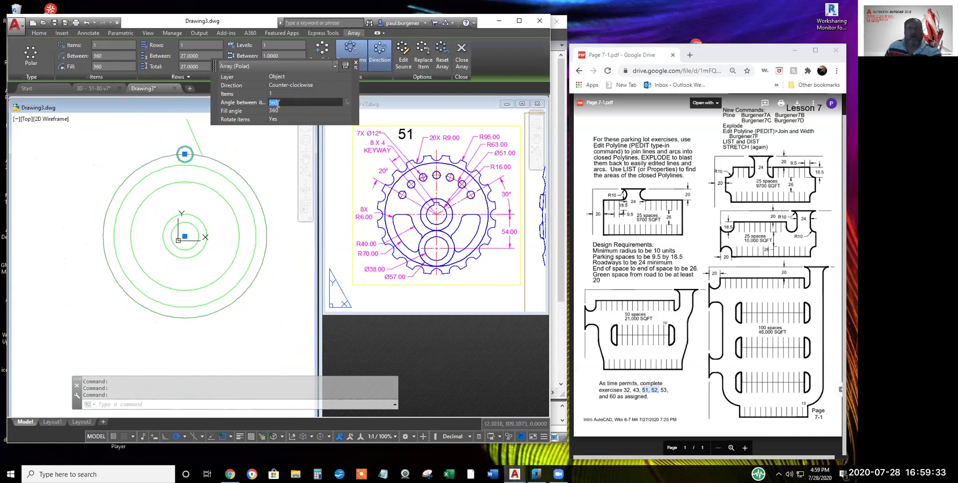
key("Escape")
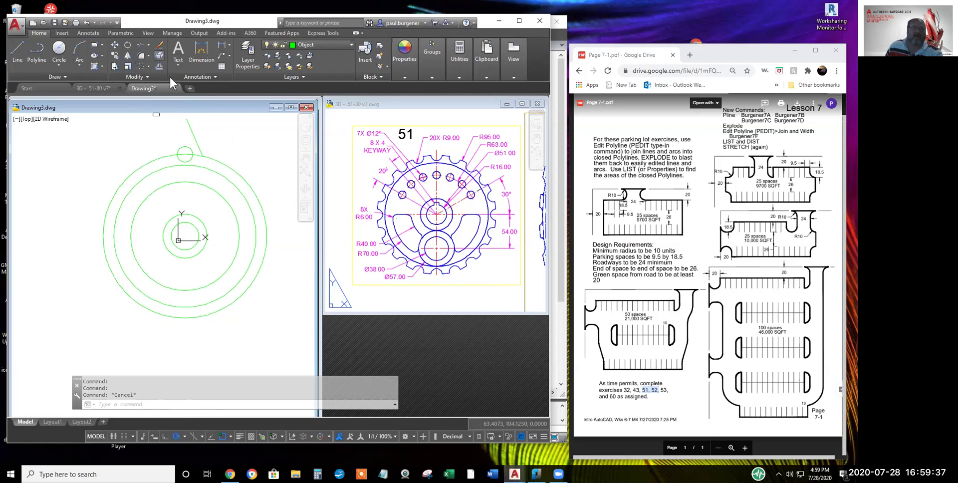
left_click(160, 56)
left_click(188, 148)
right_click(245, 137)
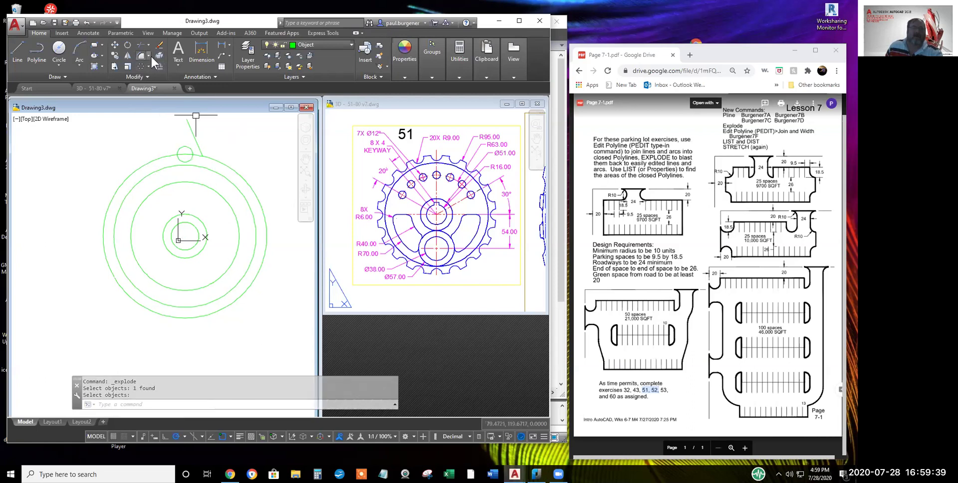
Trim the outermost and top circles to one half-round notch with a short arc ending at the slanted line, and erase that line
left_click(138, 44)
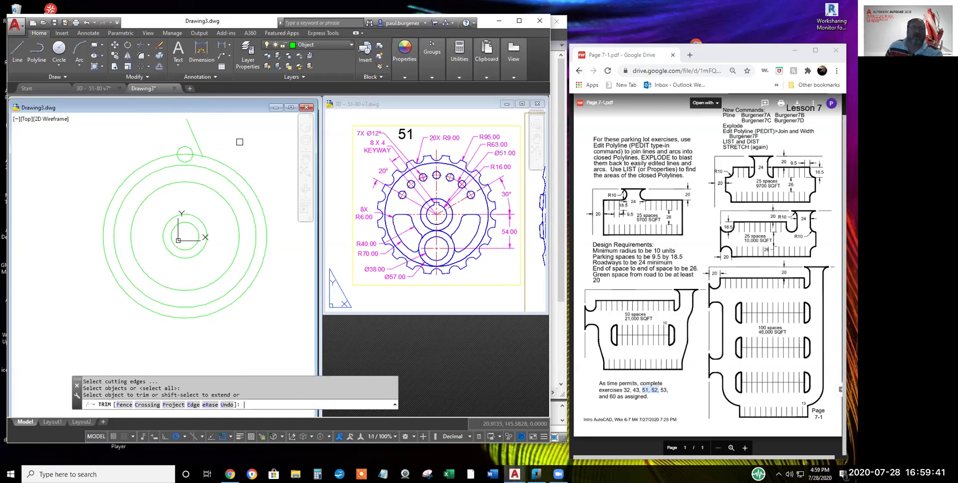
left_click(222, 163)
left_click(184, 150)
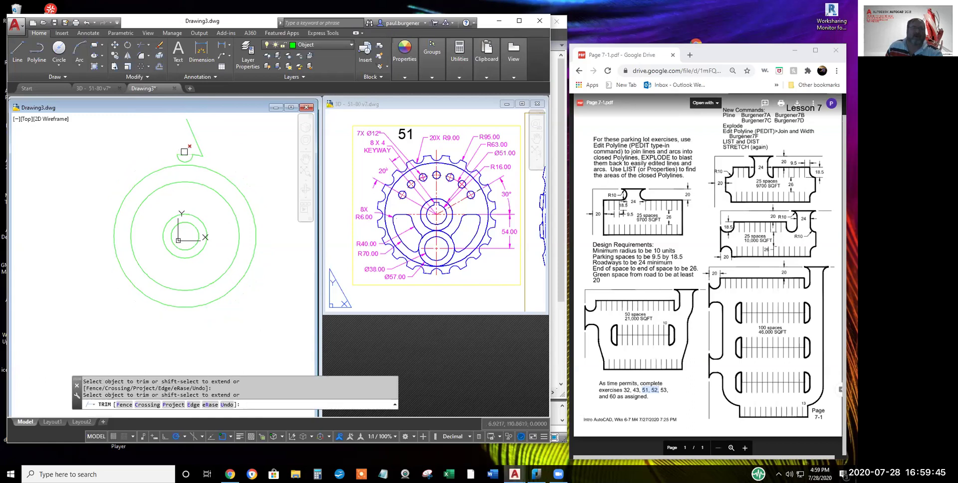
left_click(185, 152)
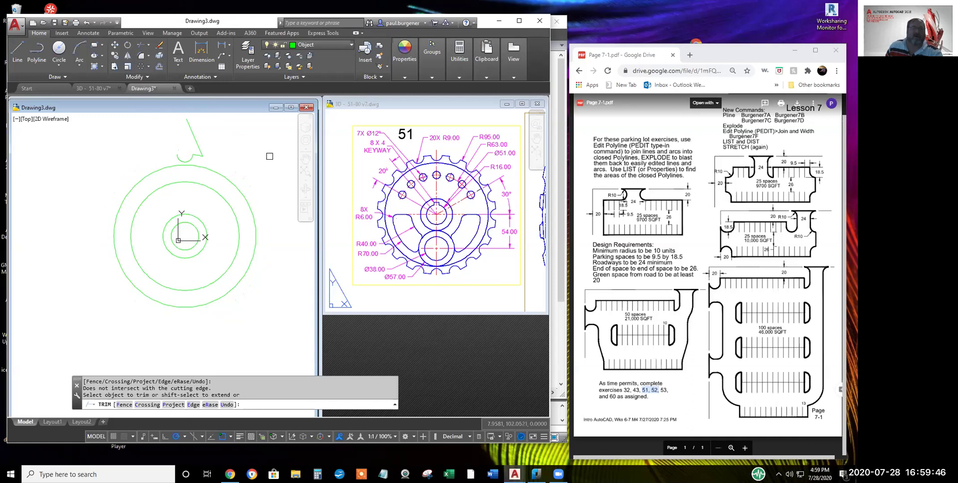
left_click(159, 46)
left_click(193, 134)
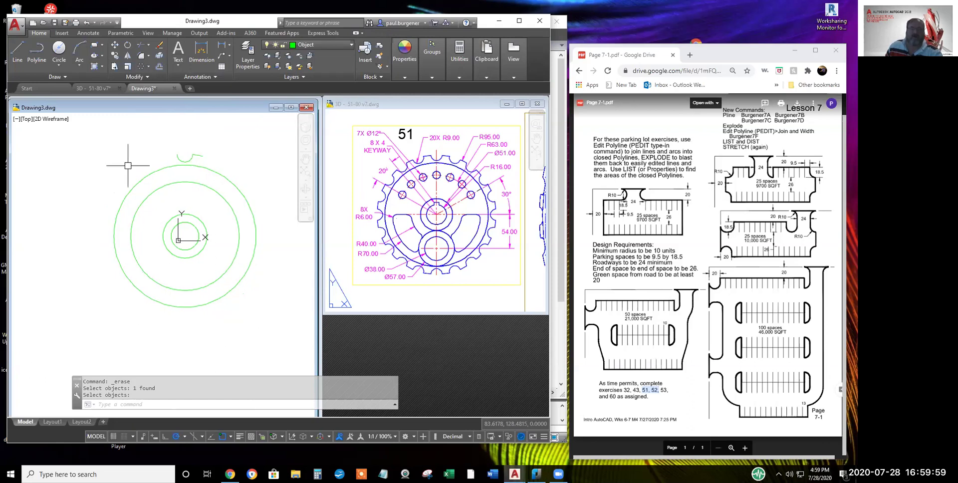
Polar-array the trimmed notch and its short rim arc around the gear's centre with 20 items
left_click(142, 65)
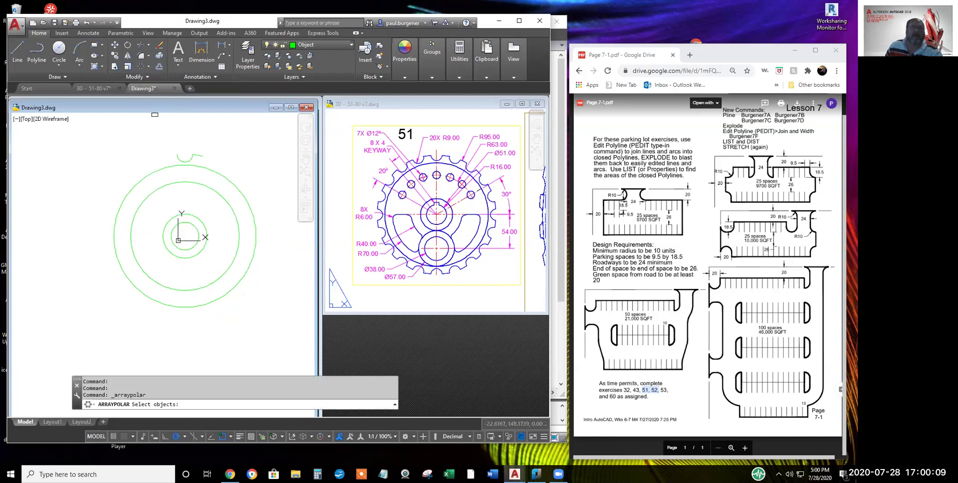
left_click(170, 137)
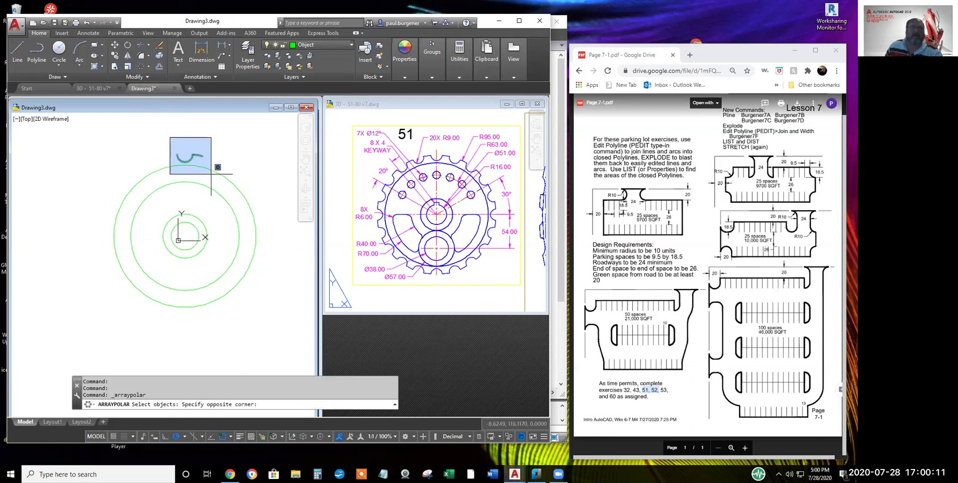
left_click(211, 174)
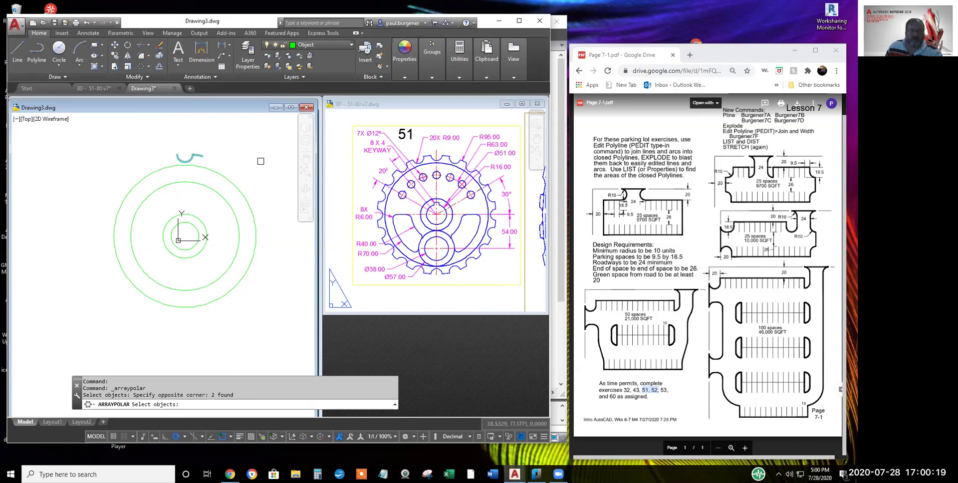
key("Return")
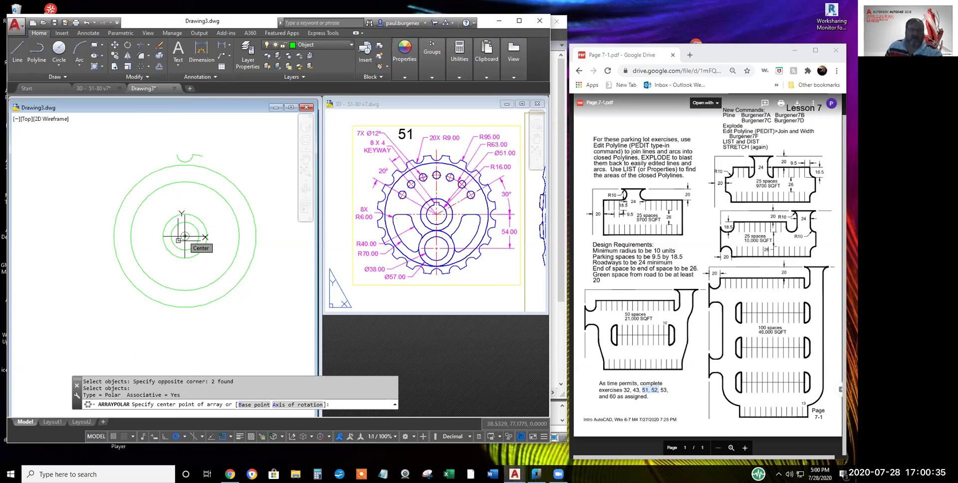
left_click(184, 236)
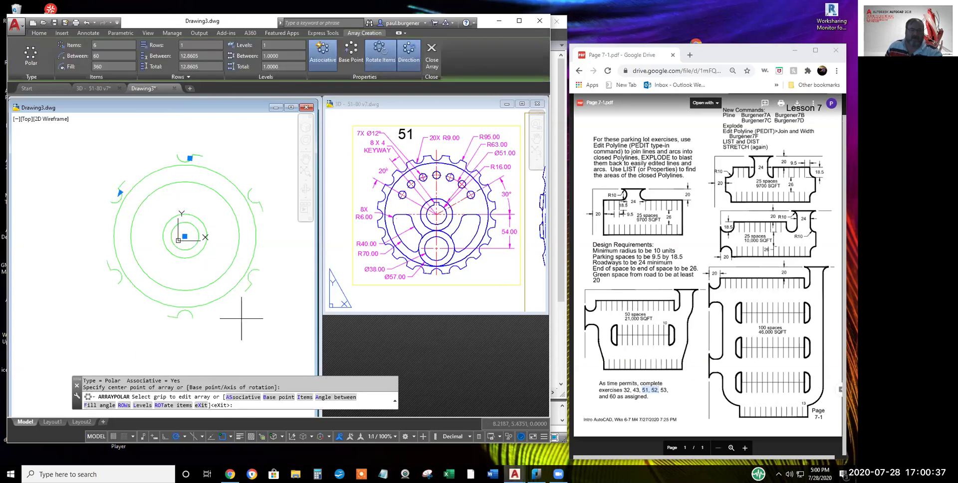
left_click(307, 398)
type("2")
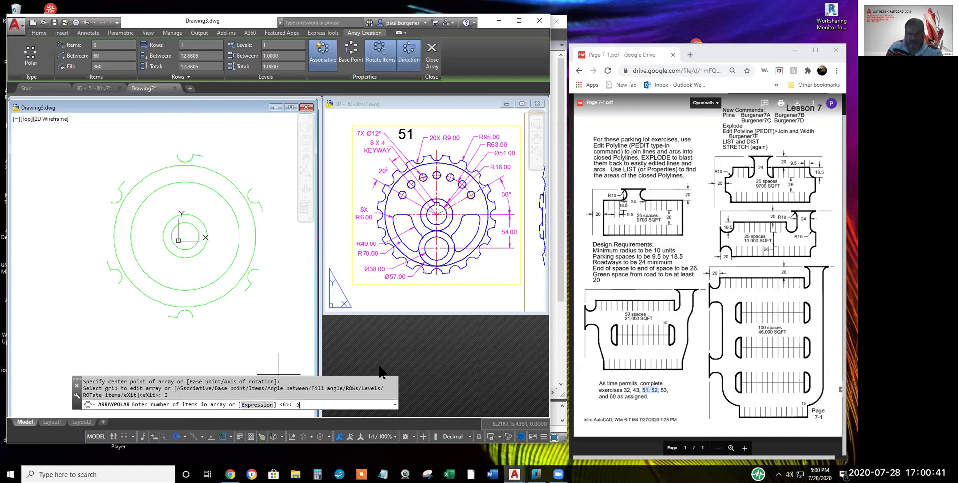
type("0")
key("Return")
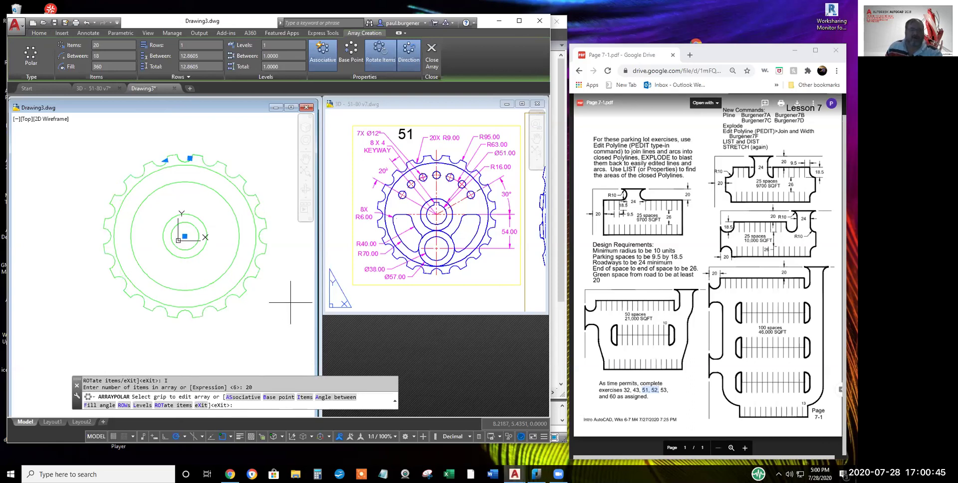
key("Escape")
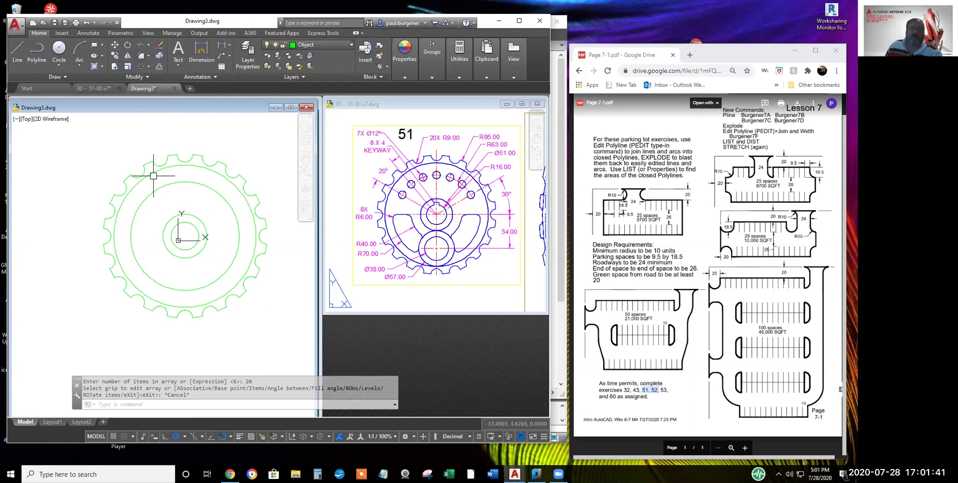
Draw a horizontal line from the gear's centre to the right, ending beyond the notched rim
left_click(21, 52)
left_click(185, 235)
left_click(300, 235)
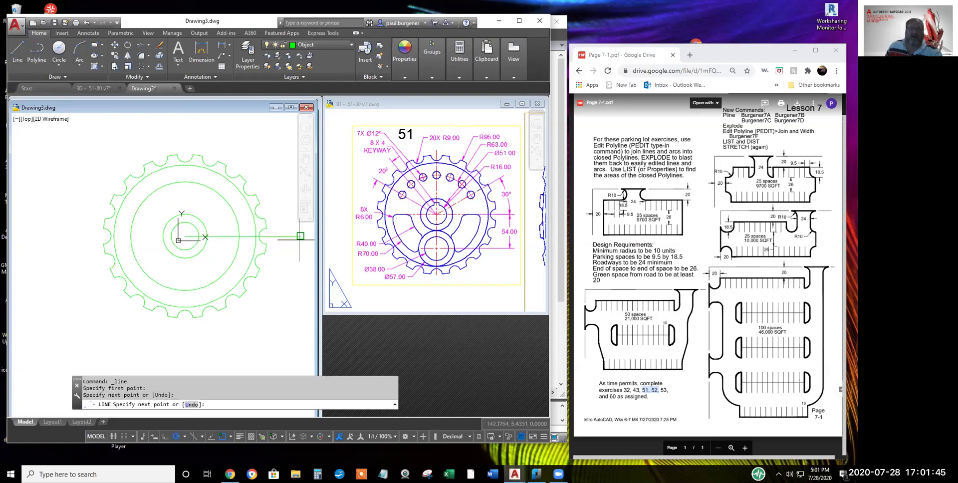
key("Return")
Rotate the horizontal line 30 degrees about the gear's centre
left_click(128, 44)
left_click(222, 236)
key("Return")
left_click(184, 236)
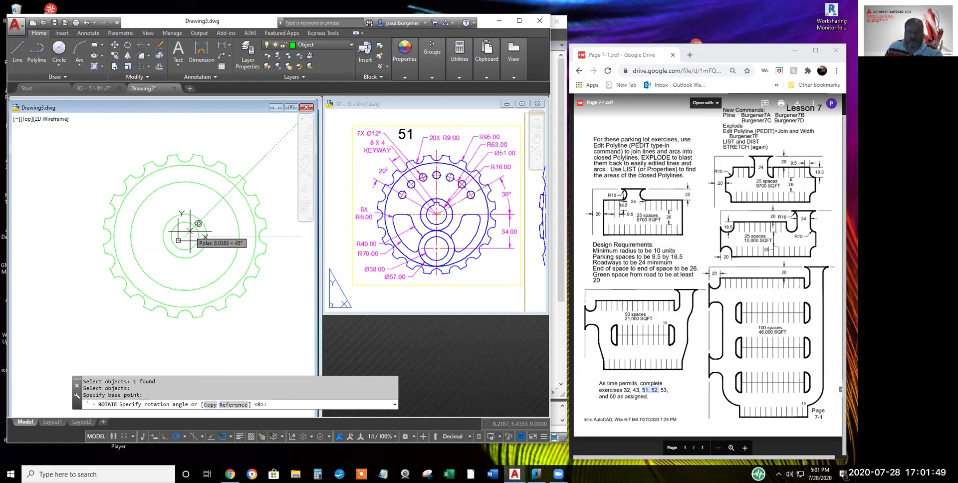
type("3")
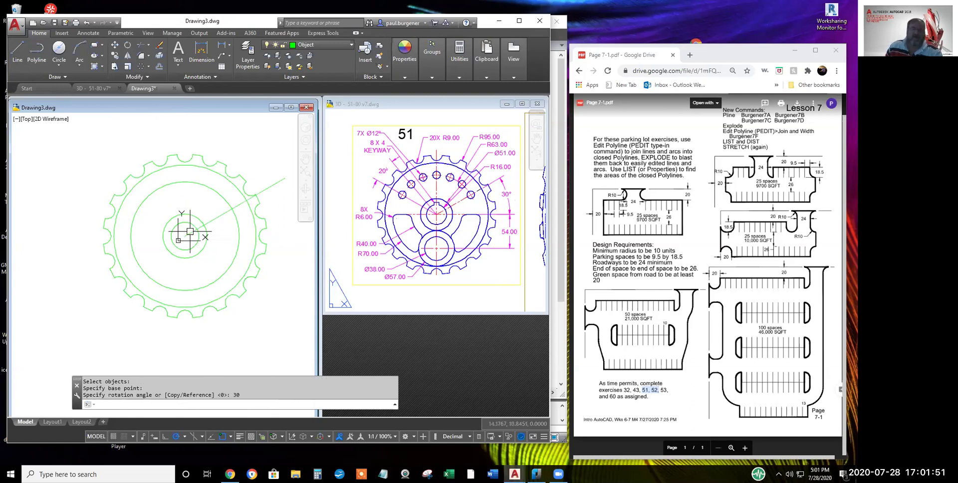
type("0")
key("Return")
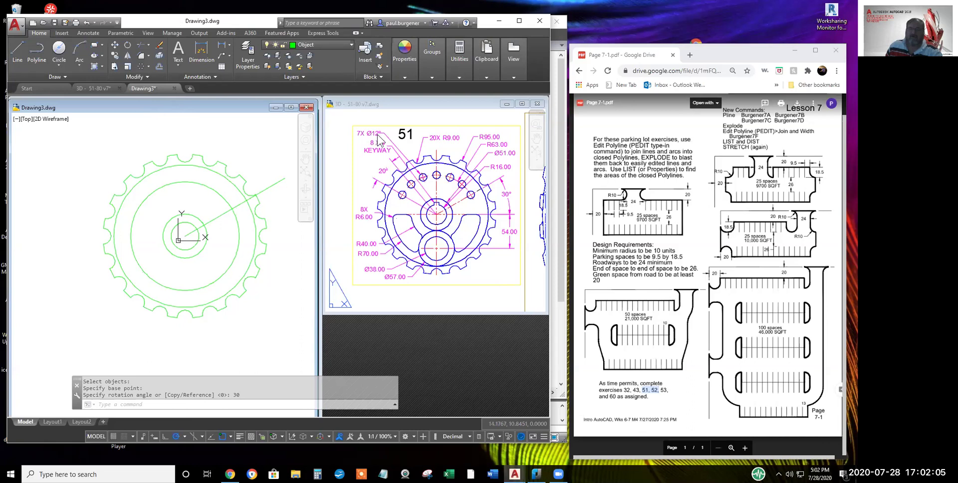
Draw a 12 mm diameter circle centred where the slanted line crosses the R63 circle
left_click(60, 65)
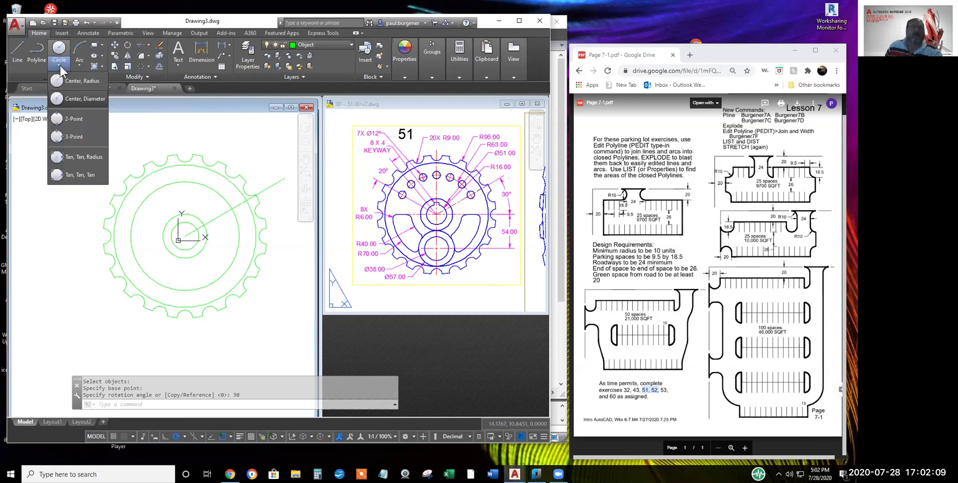
left_click(75, 99)
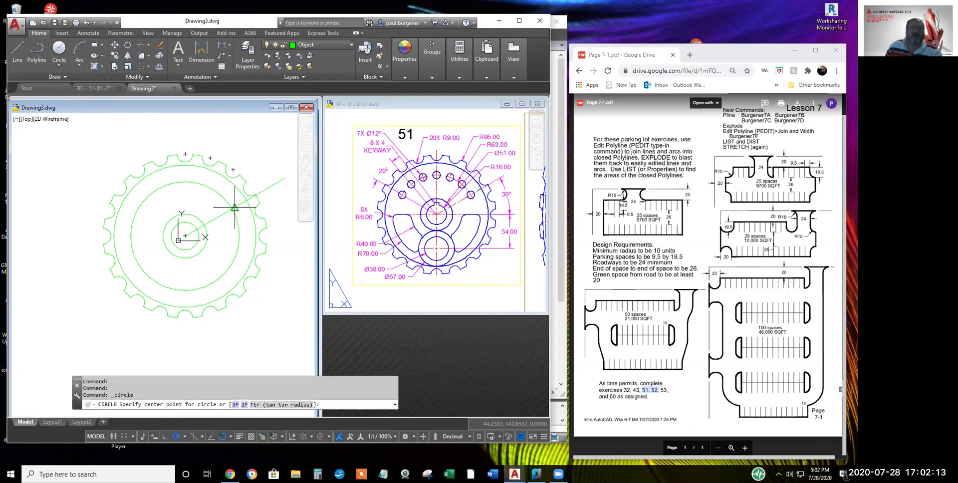
scroll(232, 207, "up", 5)
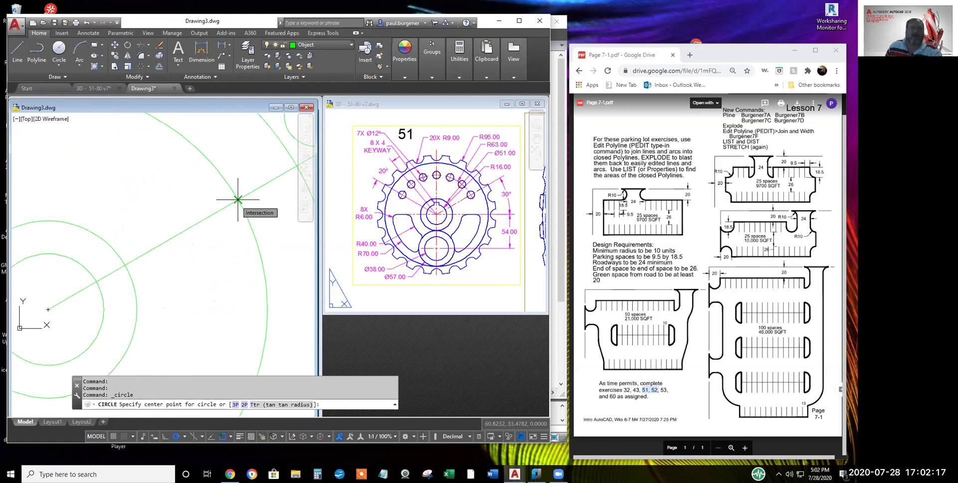
left_click(238, 199)
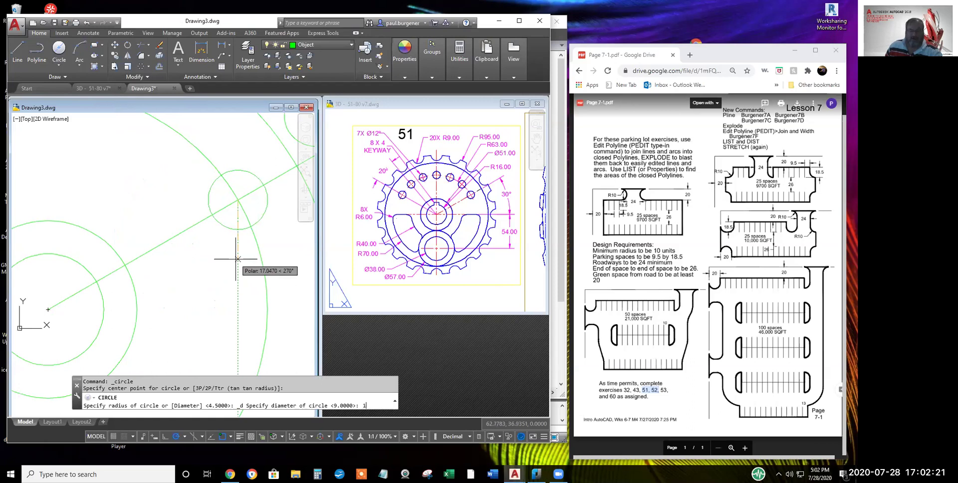
type("12")
key("Return")
scroll(238, 257, "down", 5)
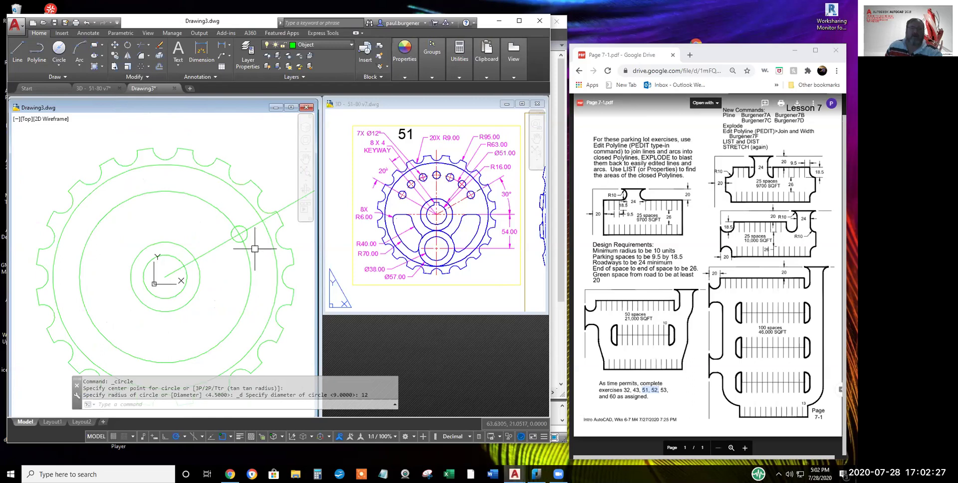
Copy the 12 mm hole circle in place, using its centre as both base and destination point
scroll(245, 234, "up", 2)
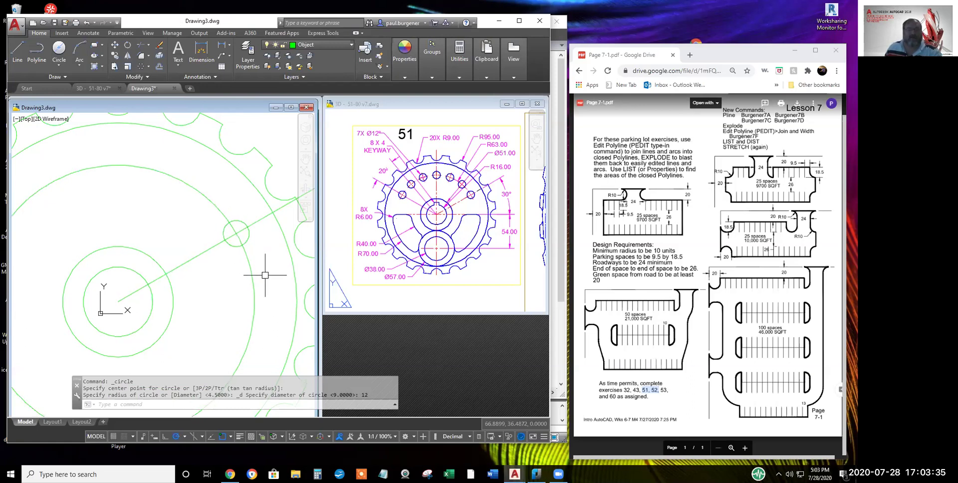
left_click(115, 55)
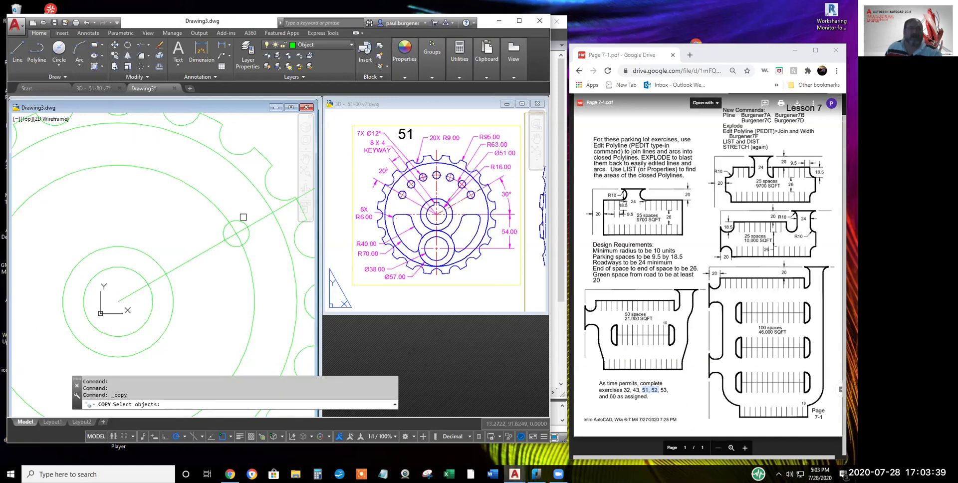
left_click(236, 233)
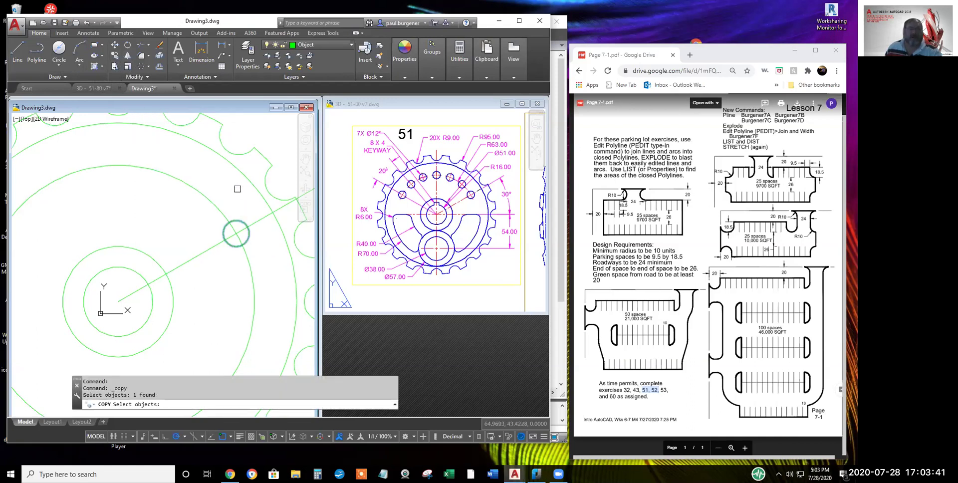
key("Return")
left_click(236, 233)
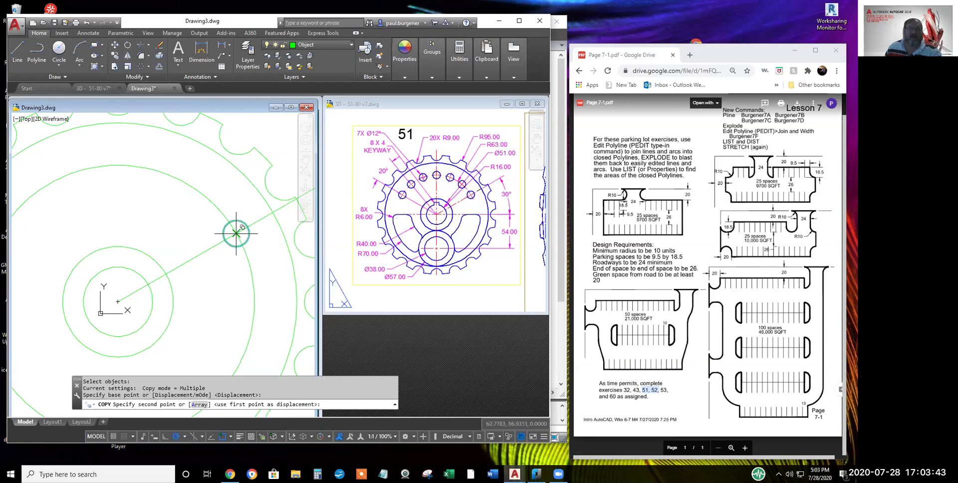
left_click(236, 233)
key("Return")
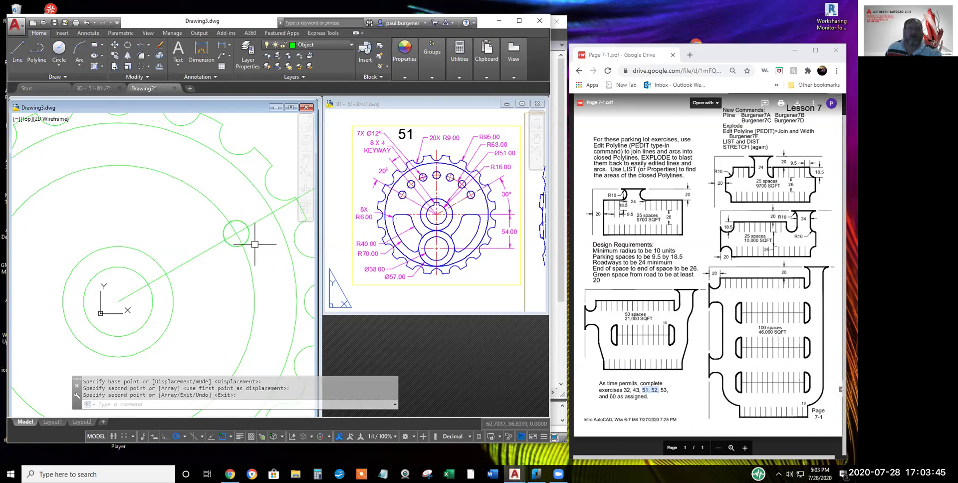
Scale one of the coincident hole circles by 1.3 about its centre
left_click(127, 65)
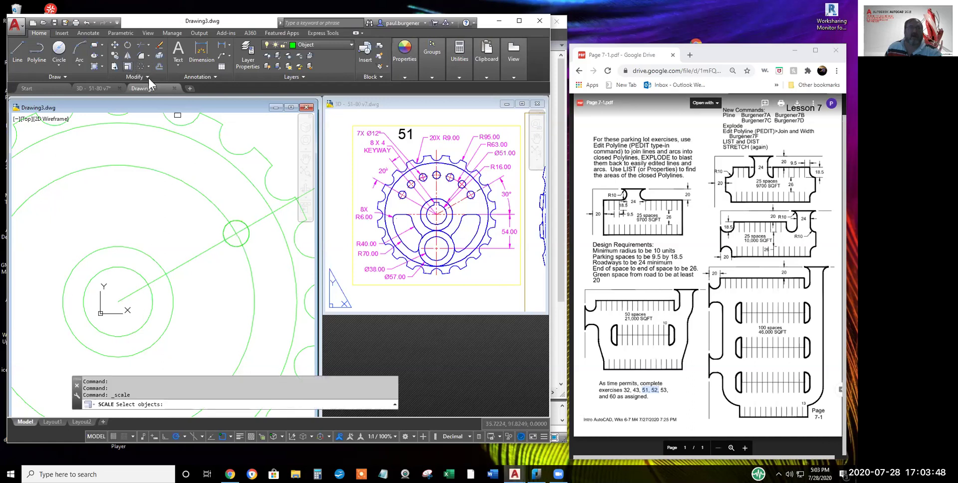
left_click(244, 221)
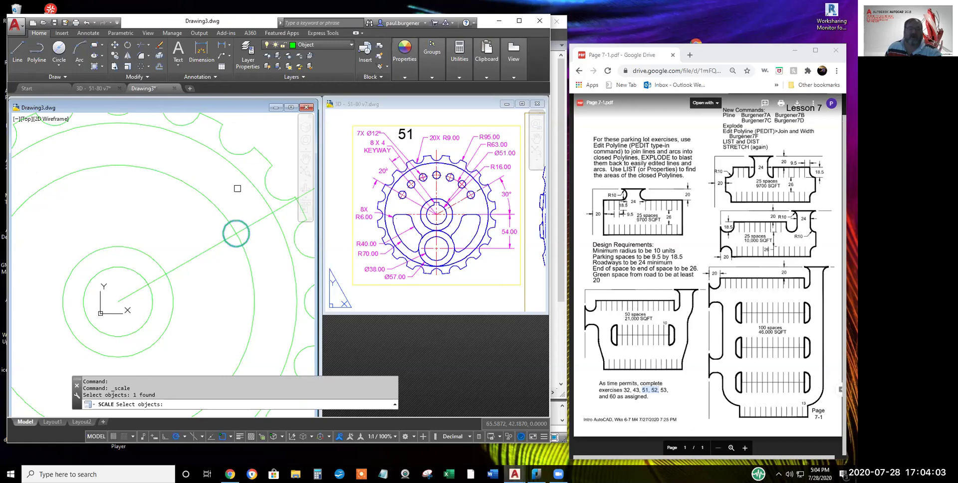
key("Return")
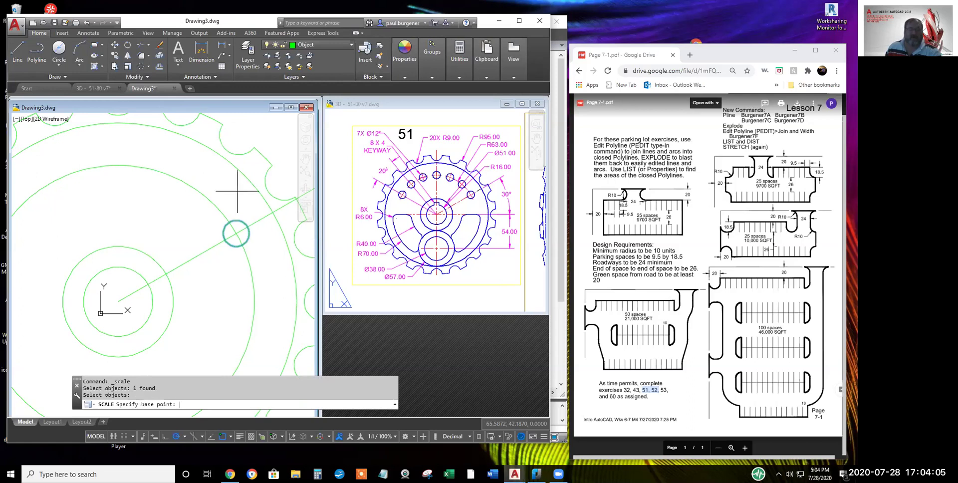
left_click(236, 233)
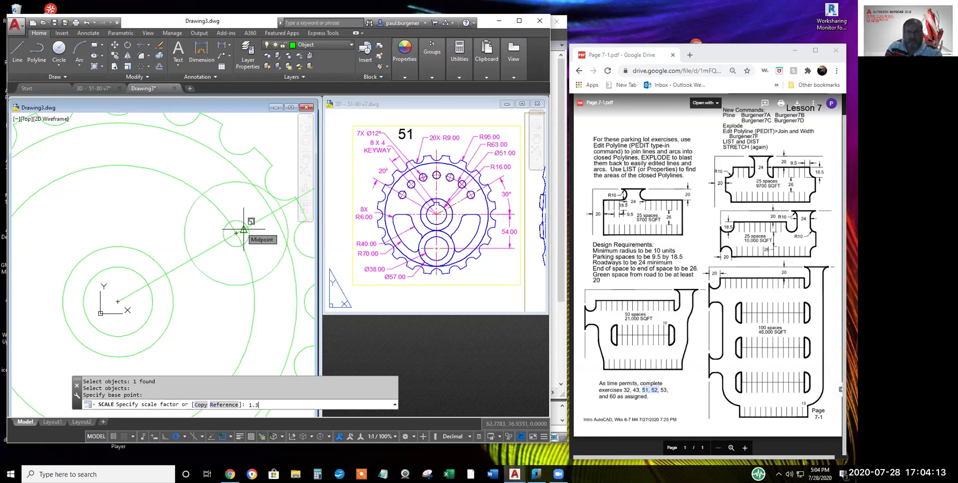
key("Return")
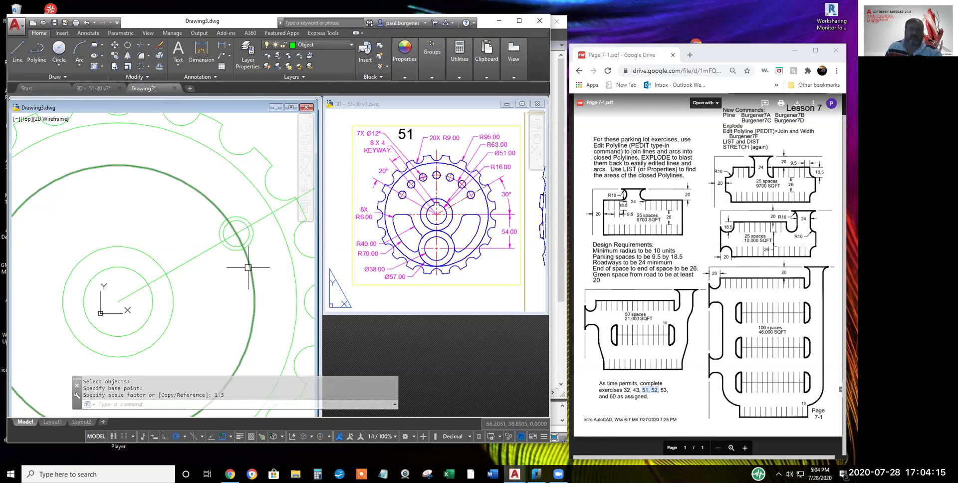
Trim the slanted line and the R63 circle outside the enlarged circle, leaving crossing centre marks through the hole
left_click(142, 45)
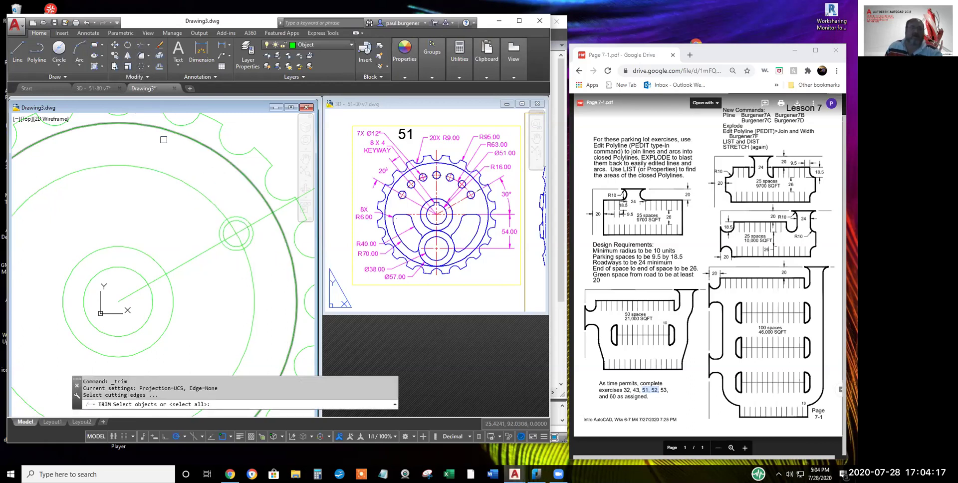
key("Return")
left_click(221, 201)
left_click(259, 218)
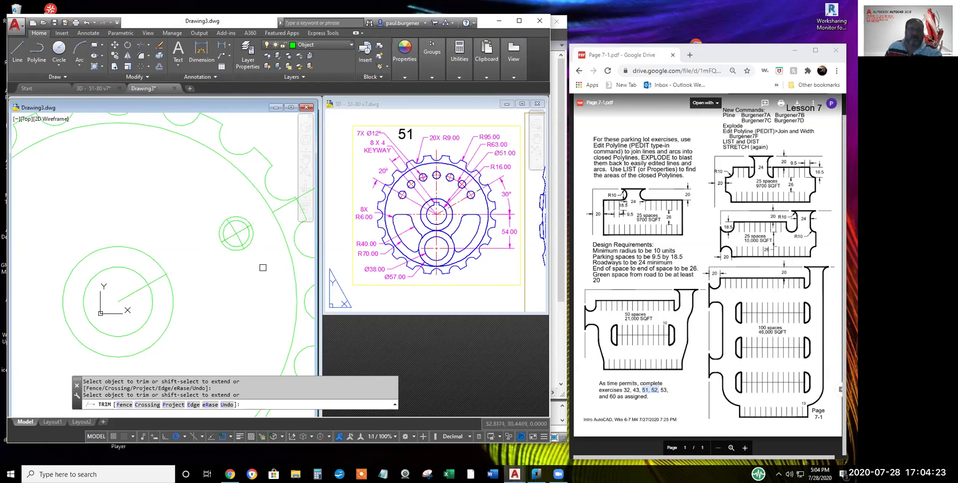
scroll(260, 259, "up", 4)
middle_click_drag(258, 242, 277, 269)
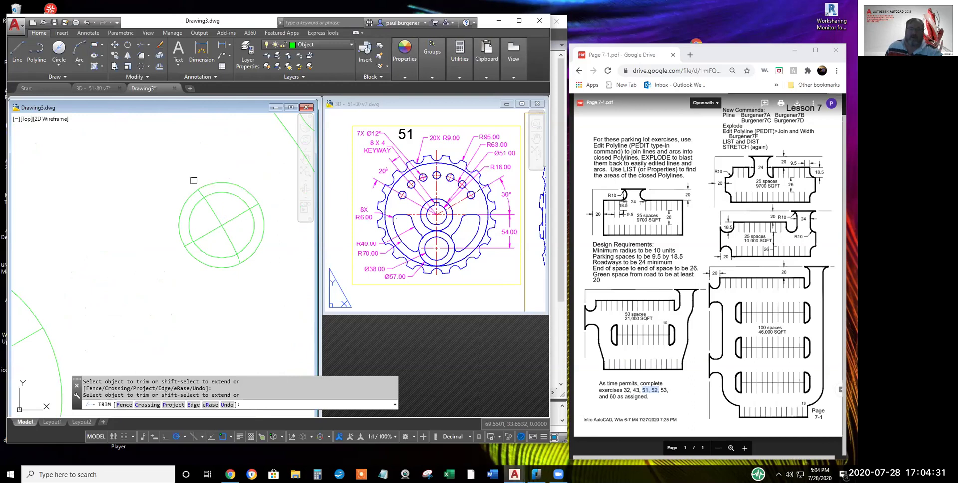
Examine the hole circles and their centre marks in the exercise 51 reference drawing
left_click(472, 205)
scroll(466, 191, "up", 4)
scroll(466, 191, "up", 3)
scroll(490, 200, "down", 1)
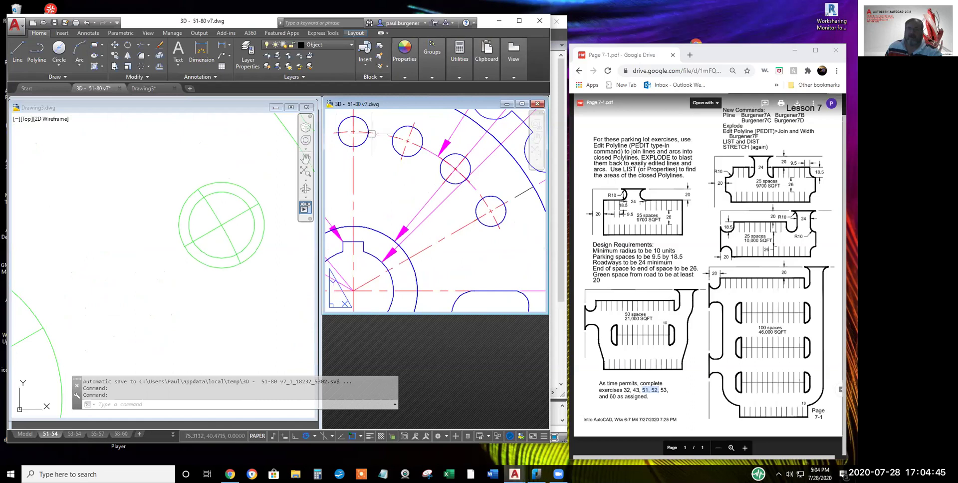
scroll(381, 150, "down", 5)
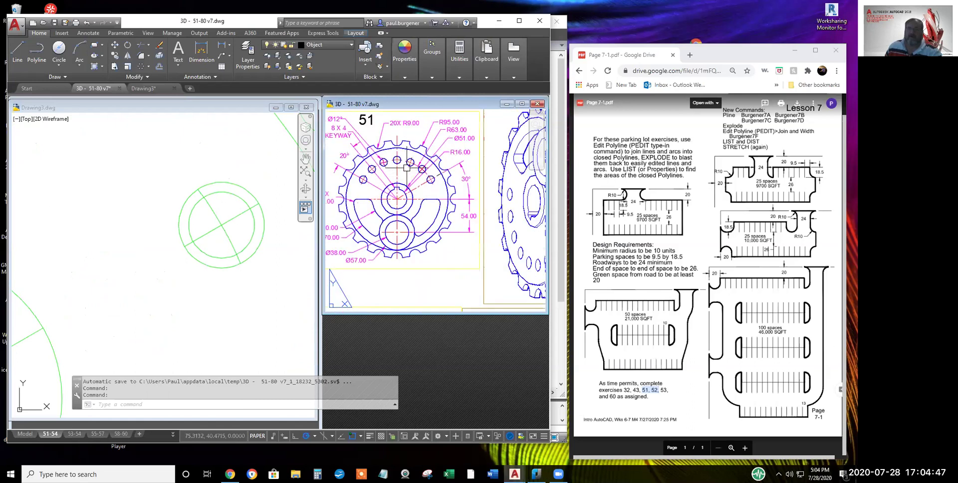
scroll(407, 168, "up", 5)
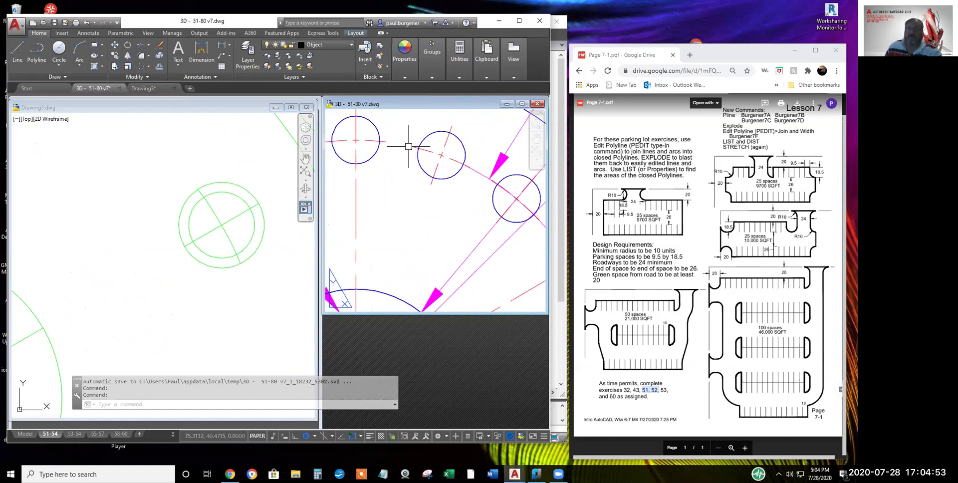
scroll(408, 146, "down", 5)
scroll(408, 146, "up", 2)
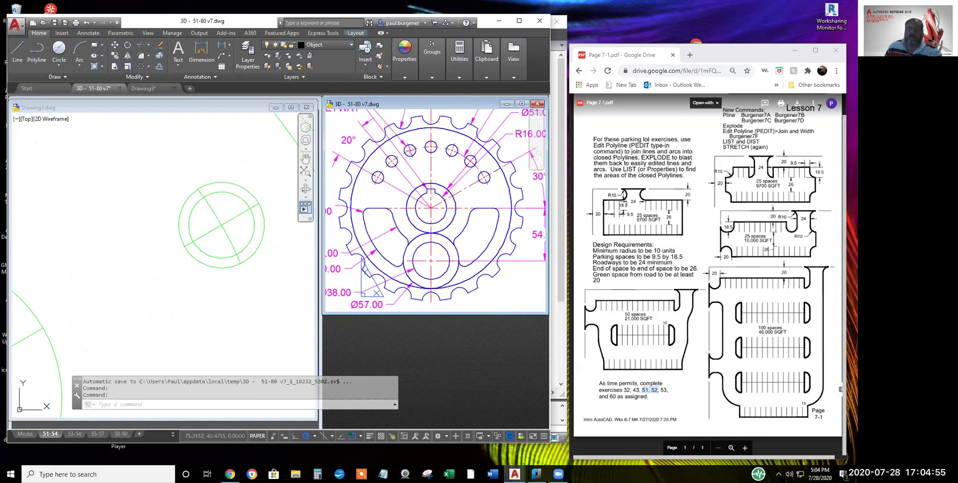
key("Escape")
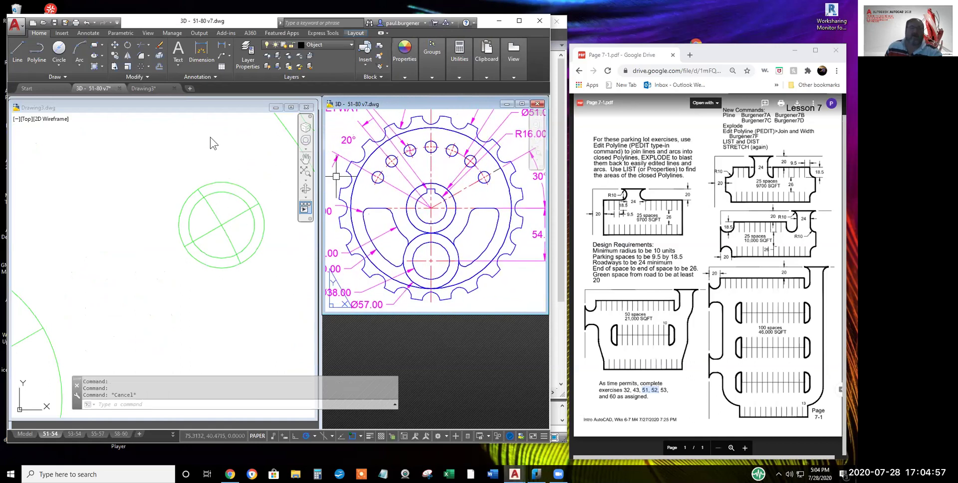
Erase the enlarged construction circle around the 12 mm hole in Drawing3
left_click(159, 45)
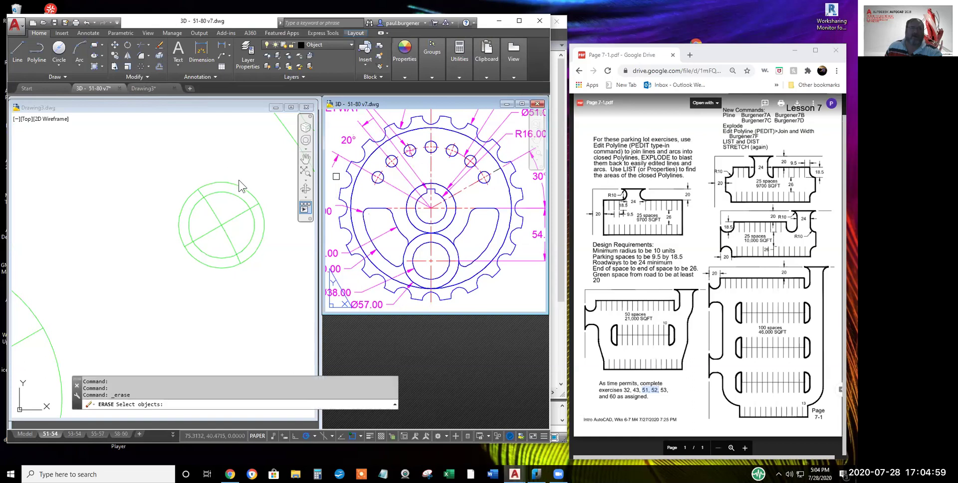
left_click(160, 46)
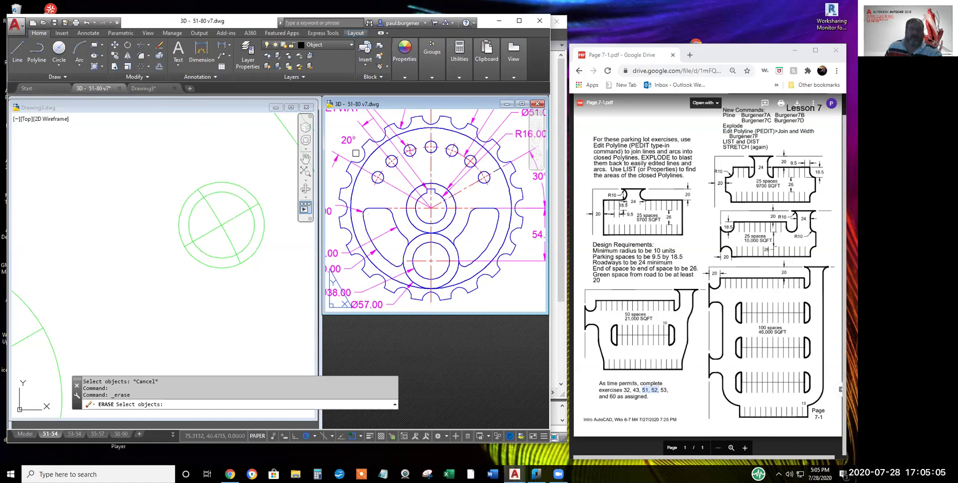
left_click(188, 149)
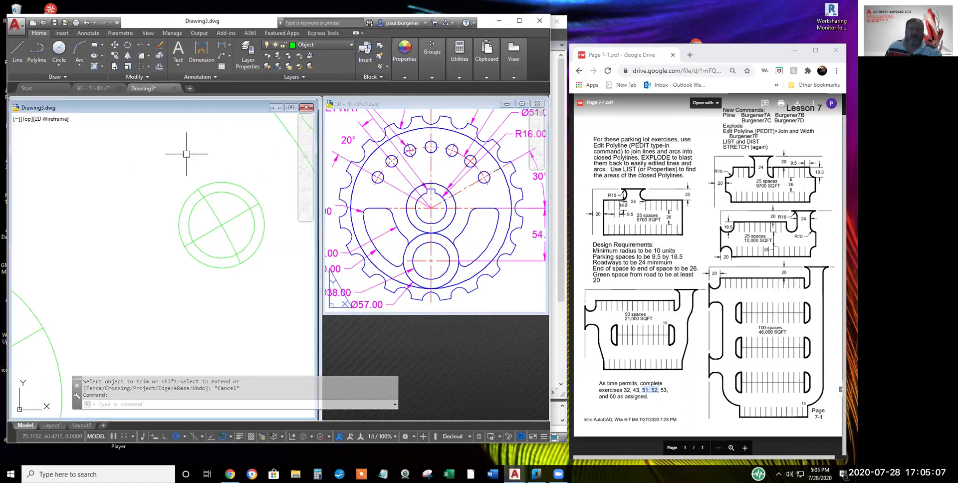
left_click(159, 46)
left_click(241, 186)
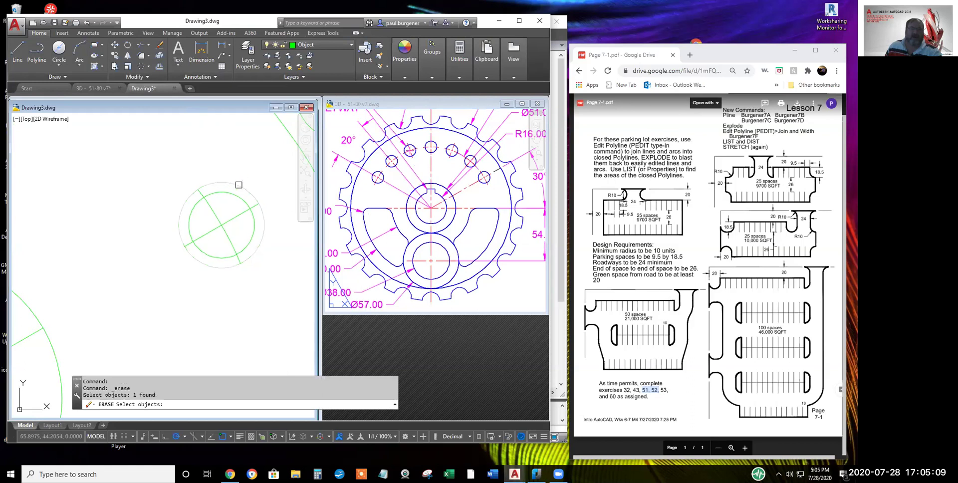
key("Return")
Move the two crossing centre marks of the hole to the Center layer
left_click(231, 214)
left_click(224, 220)
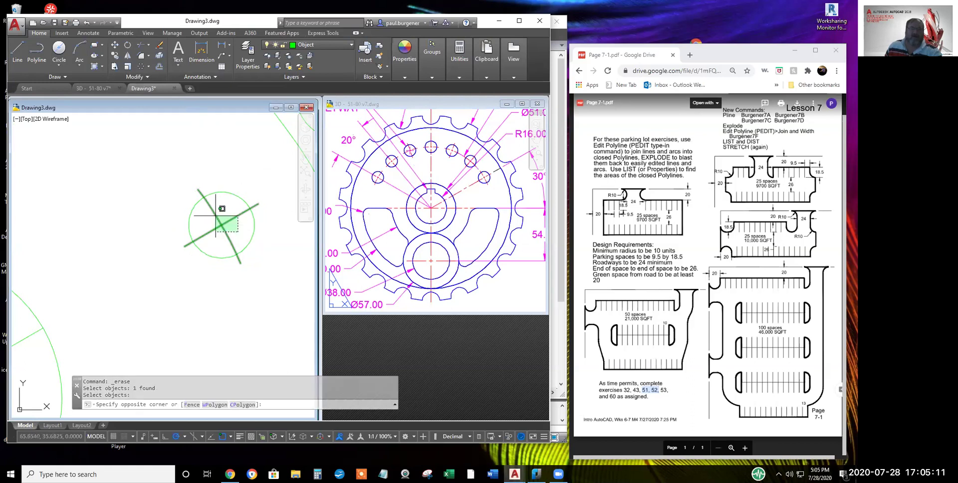
left_click(317, 45)
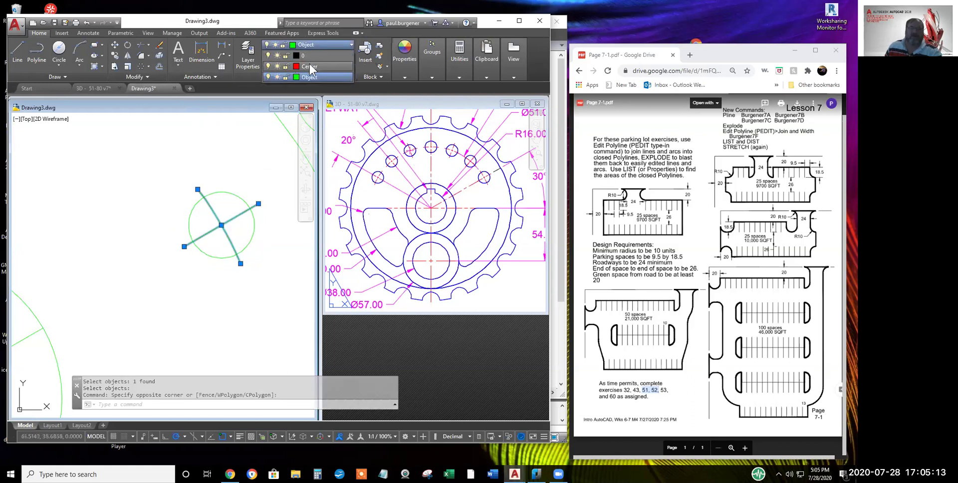
left_click(309, 62)
key("Escape")
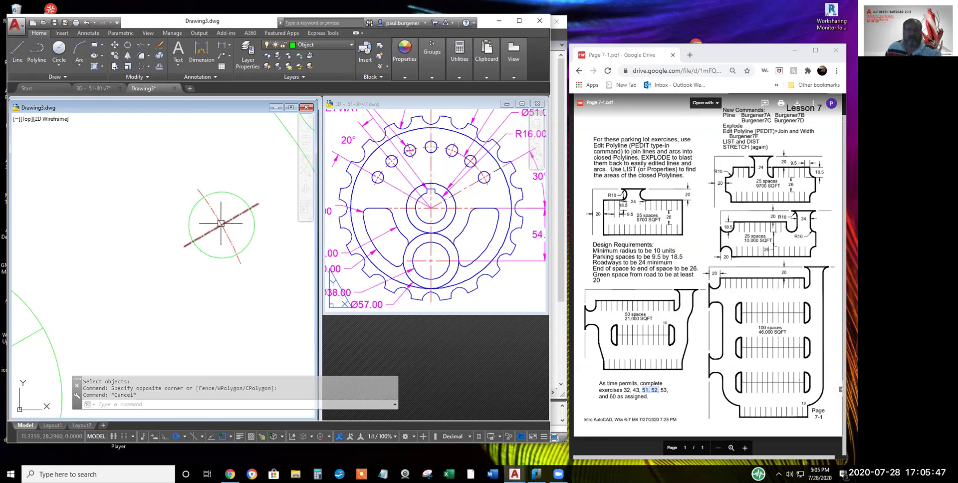
Open the properties of the hole's two centre marks and set their linetype scale to 10
left_click(249, 243)
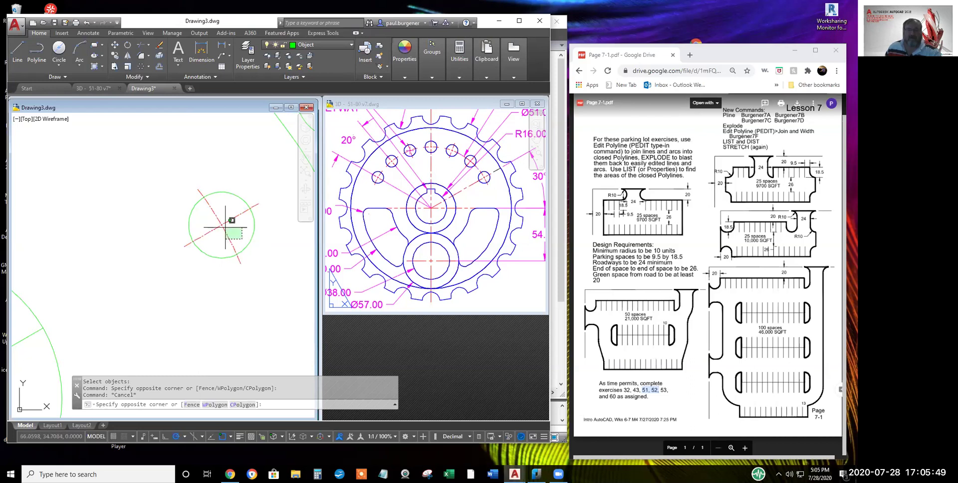
left_click(196, 197)
right_click(243, 202)
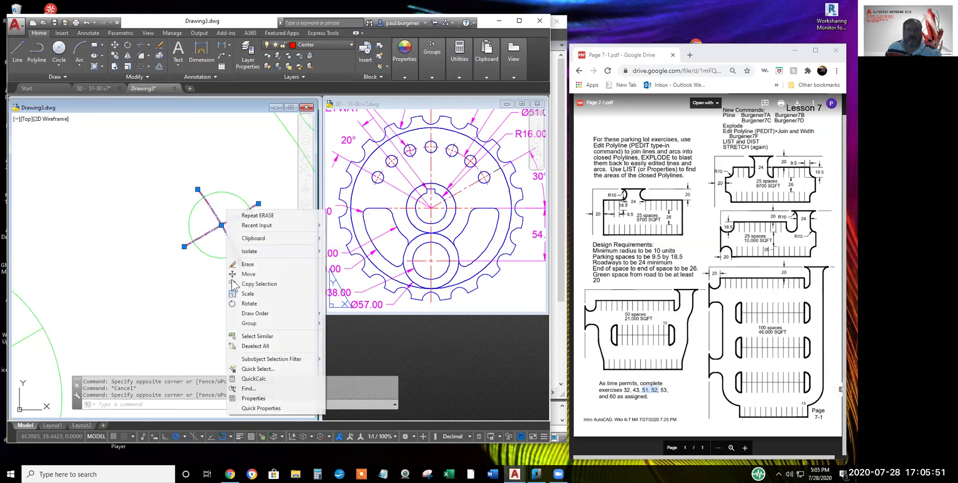
left_click(257, 399)
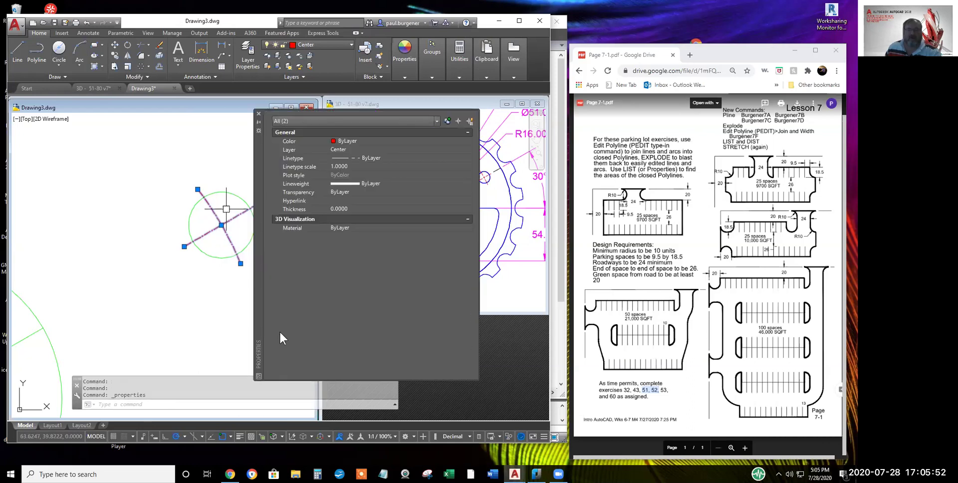
left_click(363, 164)
type("10")
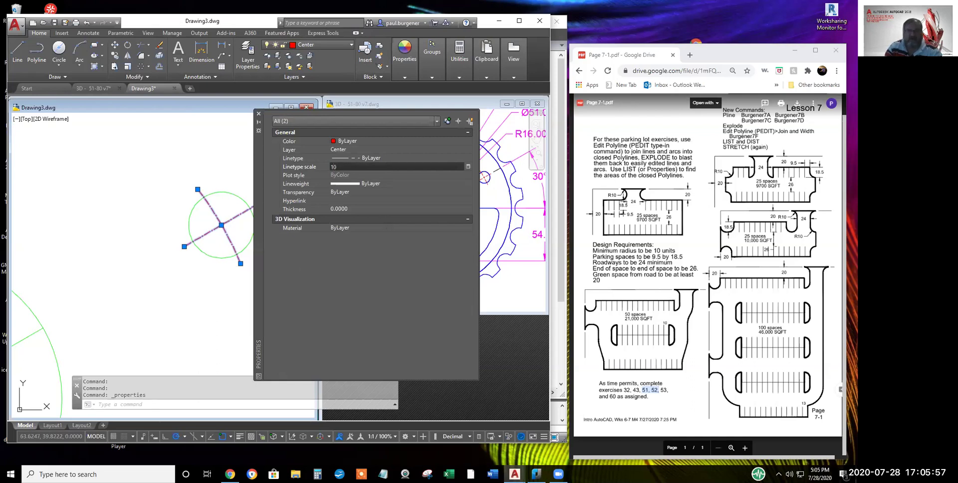
key("Return")
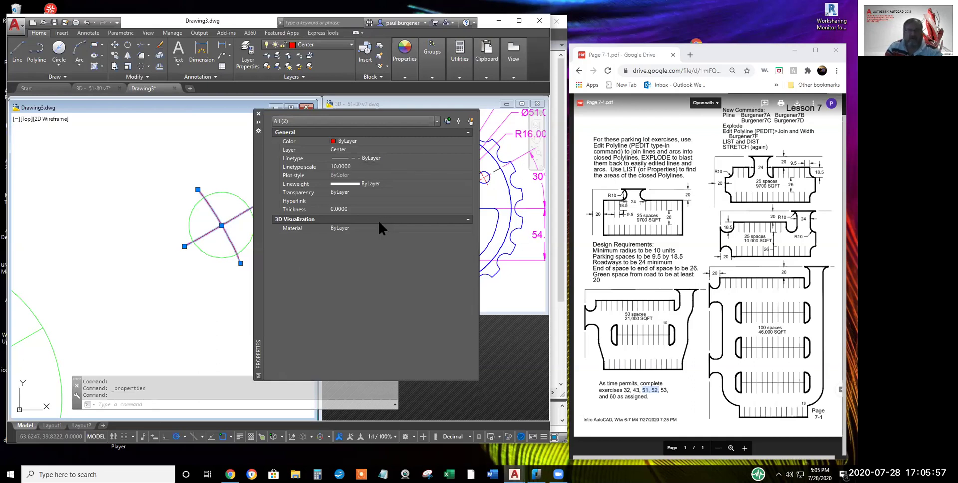
Try a linetype scale of 8 on the two centre marks and settle on 6
left_click(360, 167)
type("8")
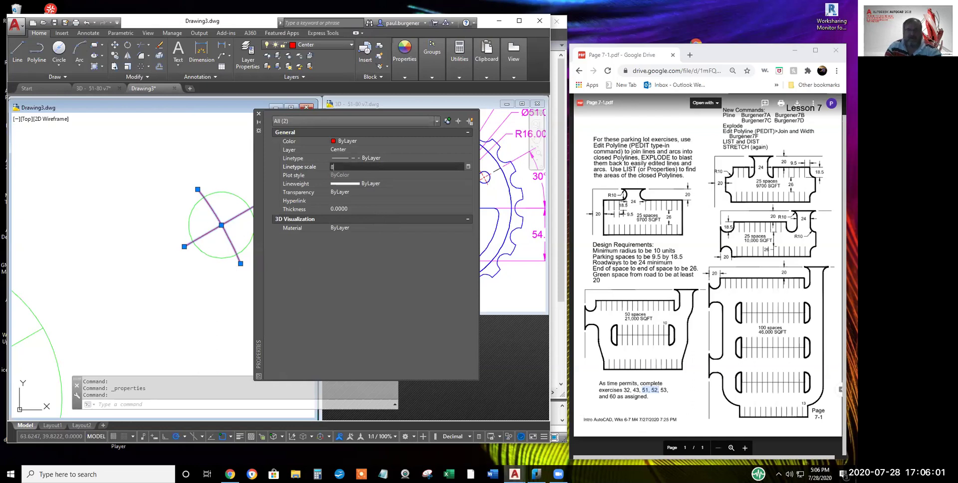
key("Return")
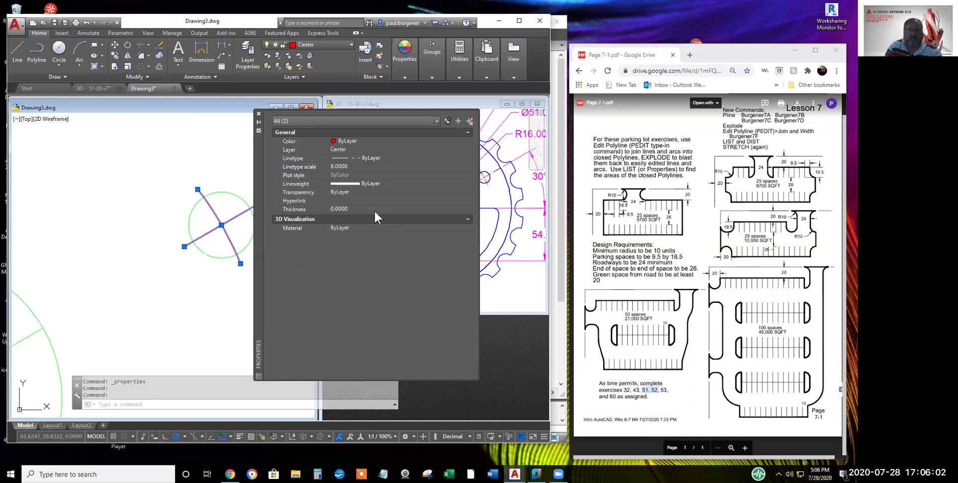
left_click(360, 168)
type("6")
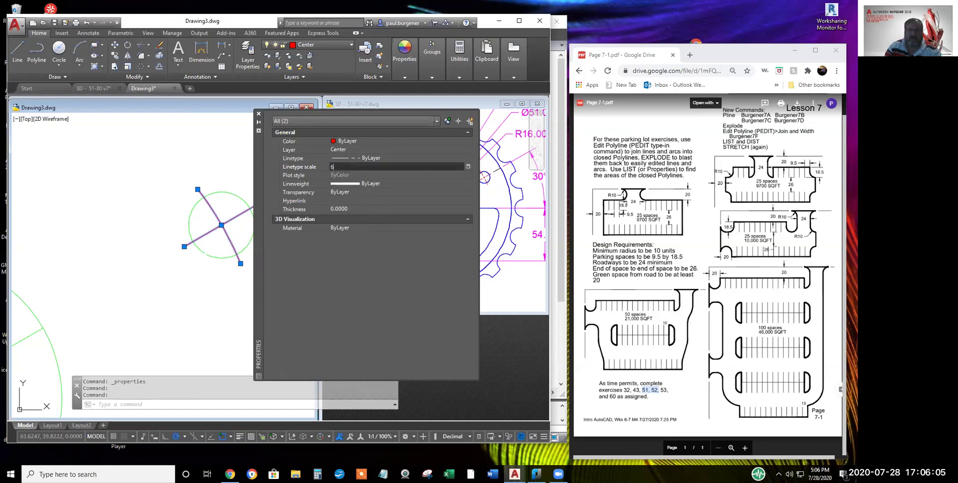
key("Return")
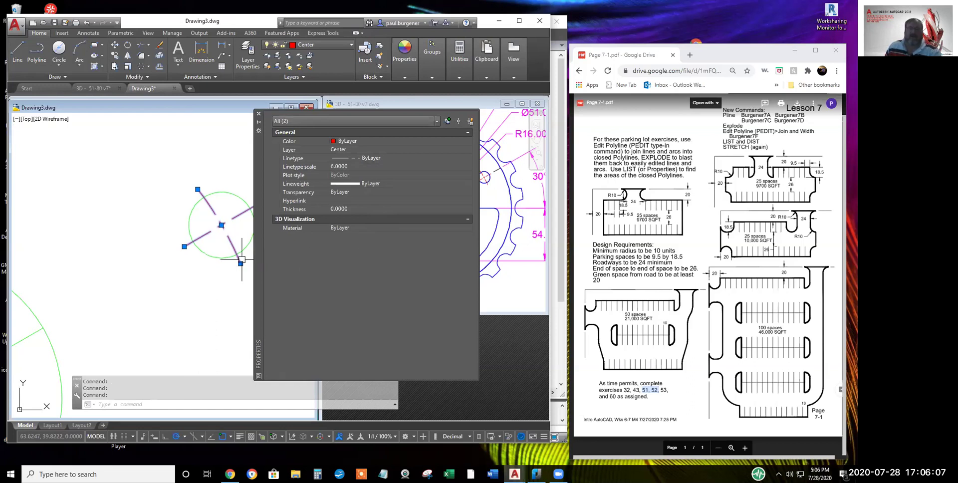
key("Escape")
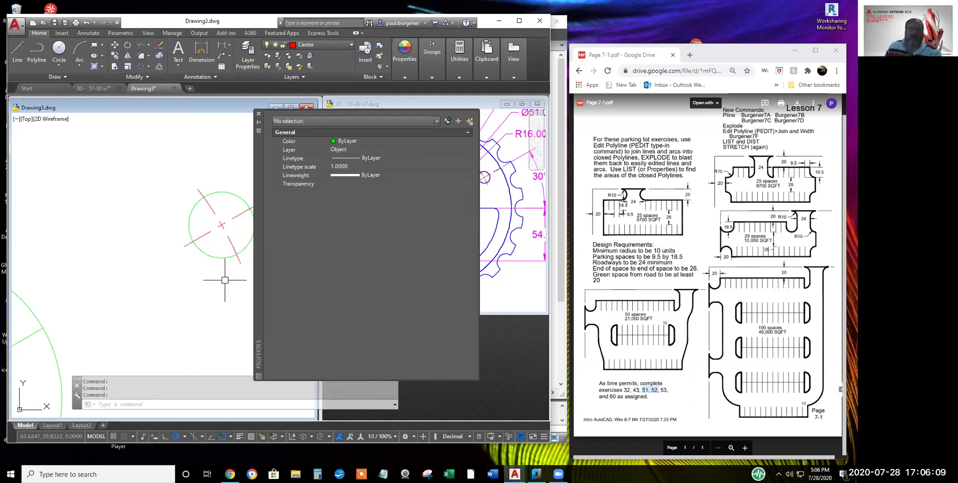
Examine the dash pattern of the hole's centre marks up close and within the gear plate, and close the properties
scroll(235, 251, "down", 2)
scroll(231, 254, "down", 1)
scroll(192, 248, "down", 1)
scroll(209, 283, "up", 2)
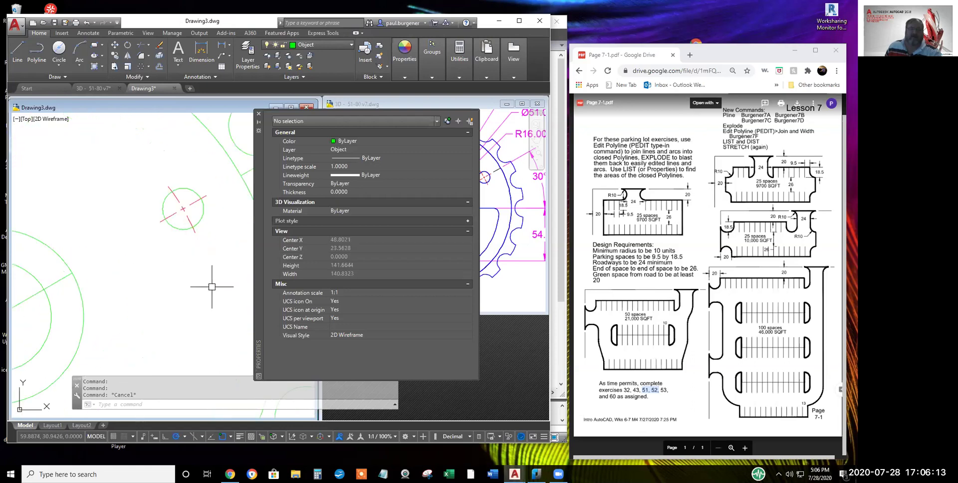
scroll(198, 208, "up", 5)
scroll(154, 188, "up", 1)
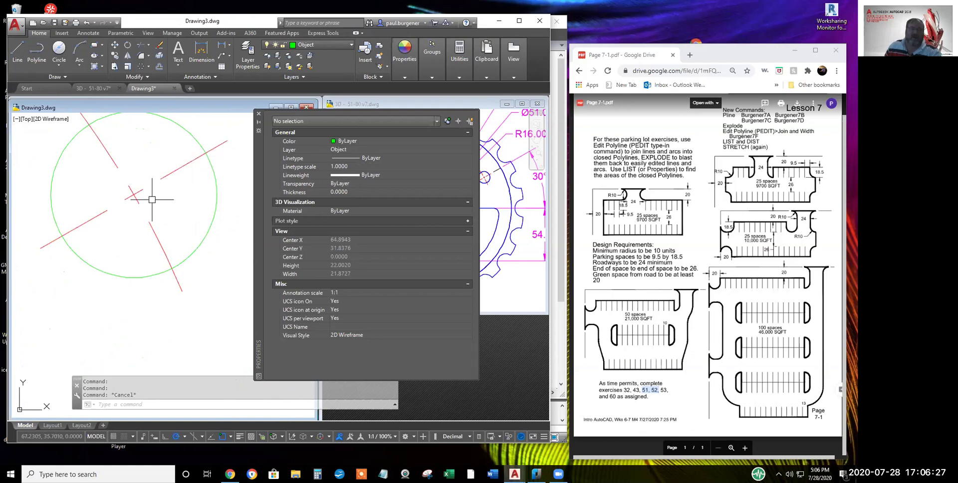
scroll(160, 217, "down", 2)
middle_click_drag(160, 217, 171, 234)
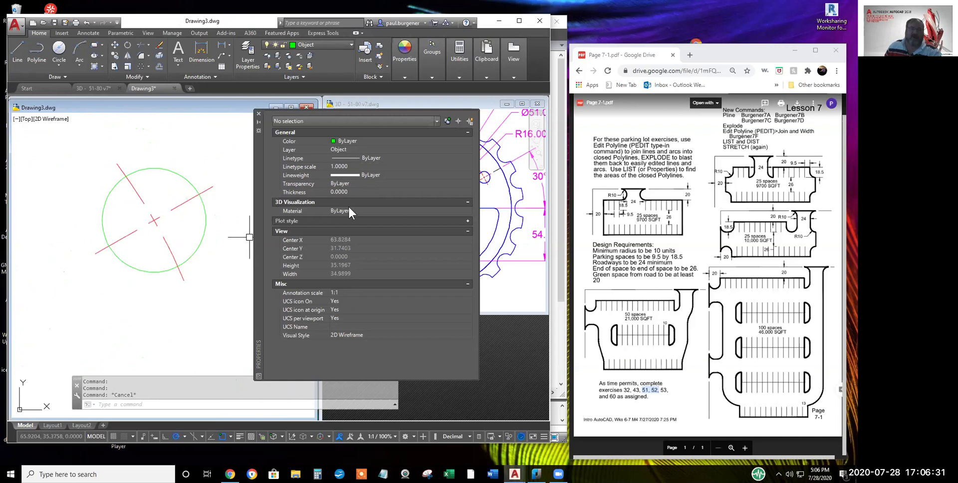
scroll(221, 242, "down", 2)
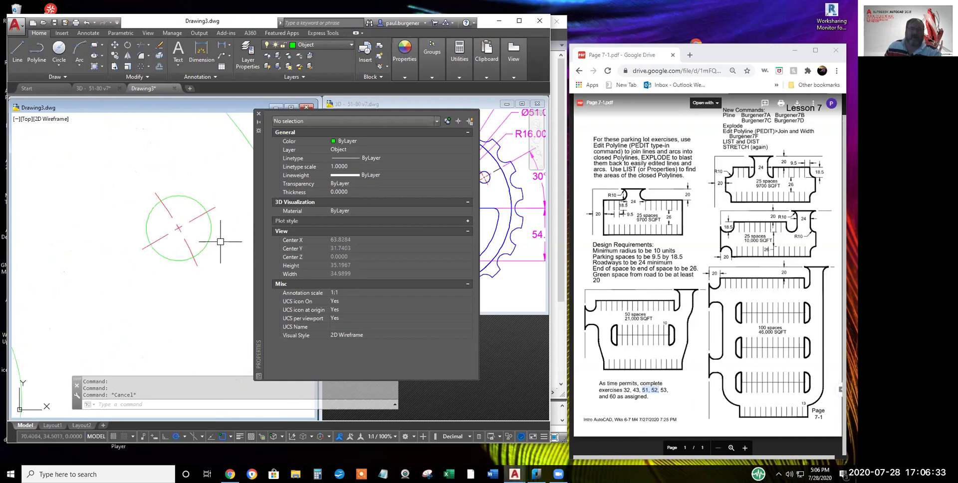
scroll(221, 241, "down", 2)
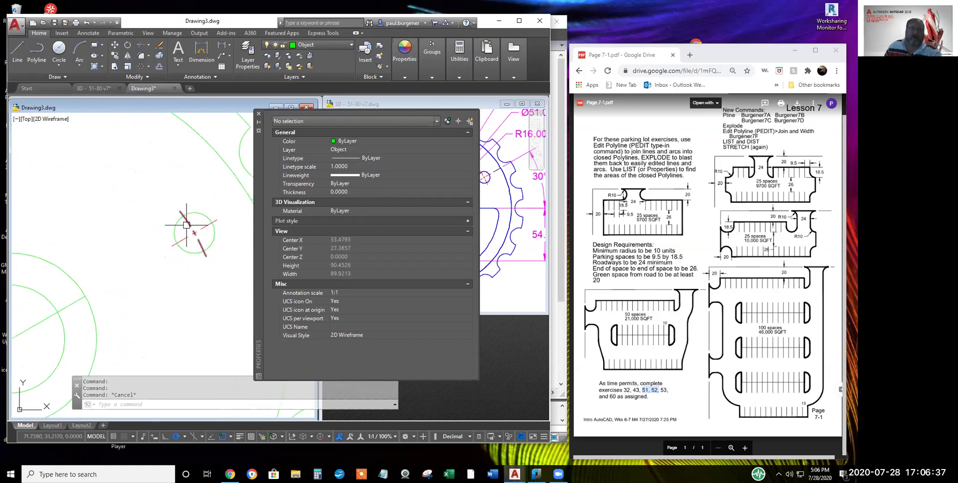
scroll(207, 236, "down", 2)
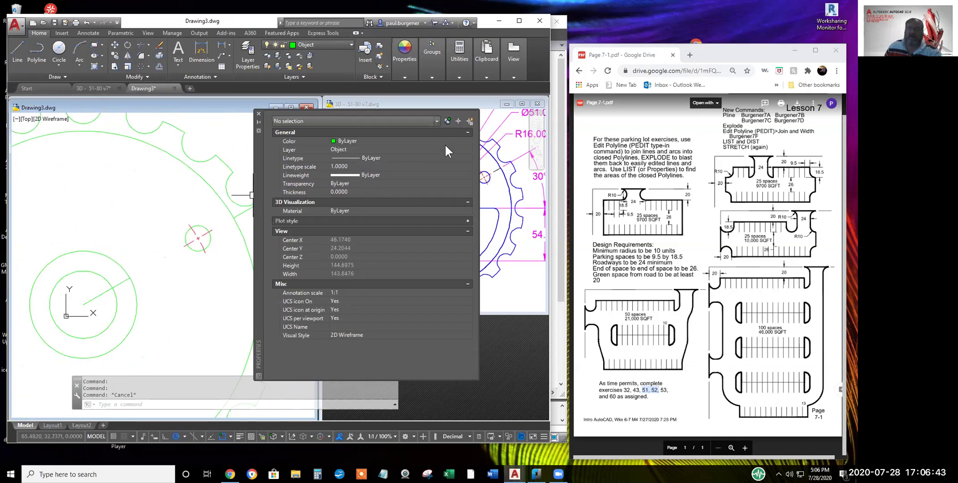
left_click(258, 114)
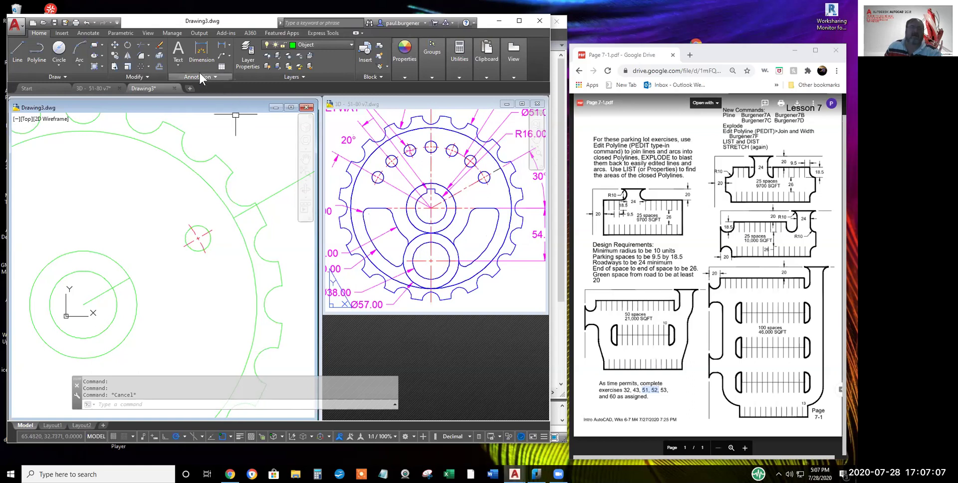
Create a polar array of the hole circle and its two centre marks about the centre of the hub circles
left_click(139, 67)
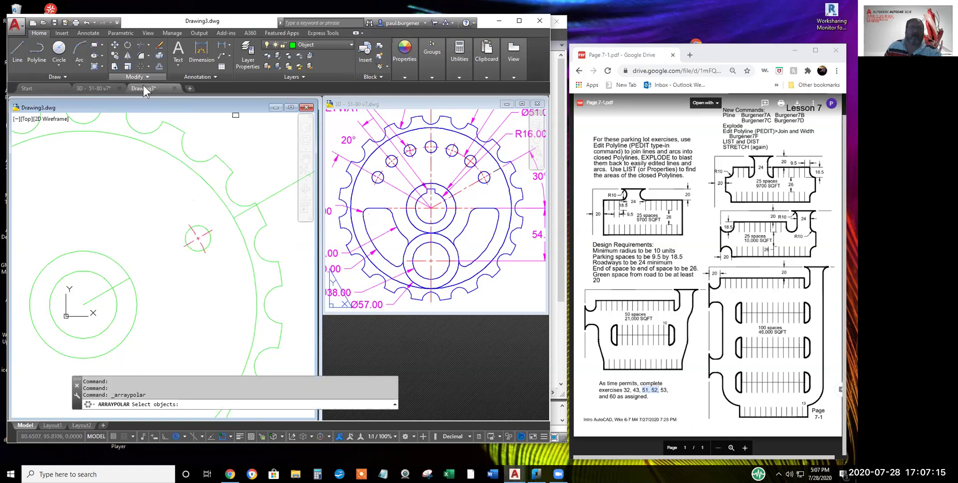
left_click(172, 207)
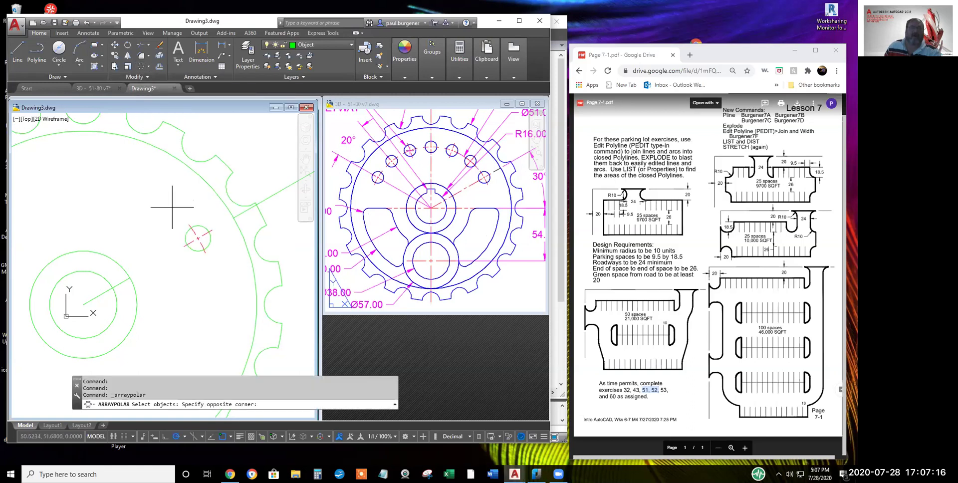
left_click(224, 261)
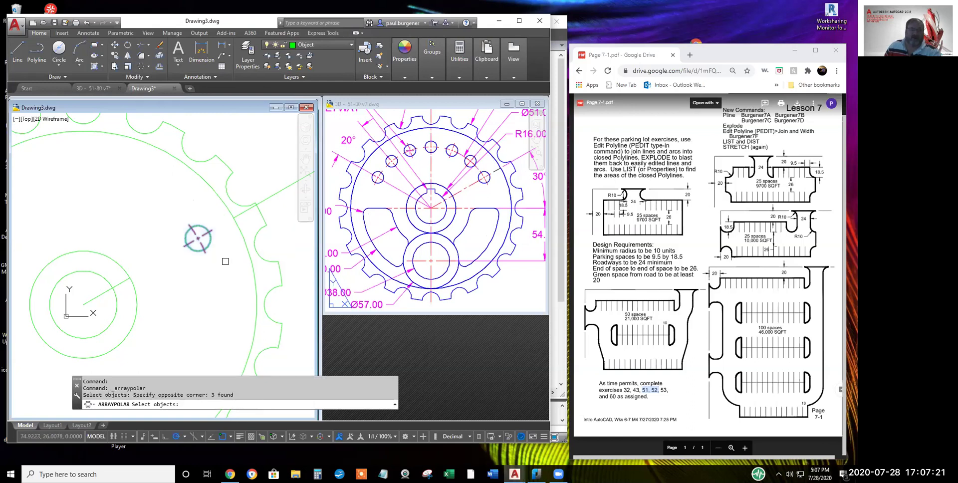
key("Return")
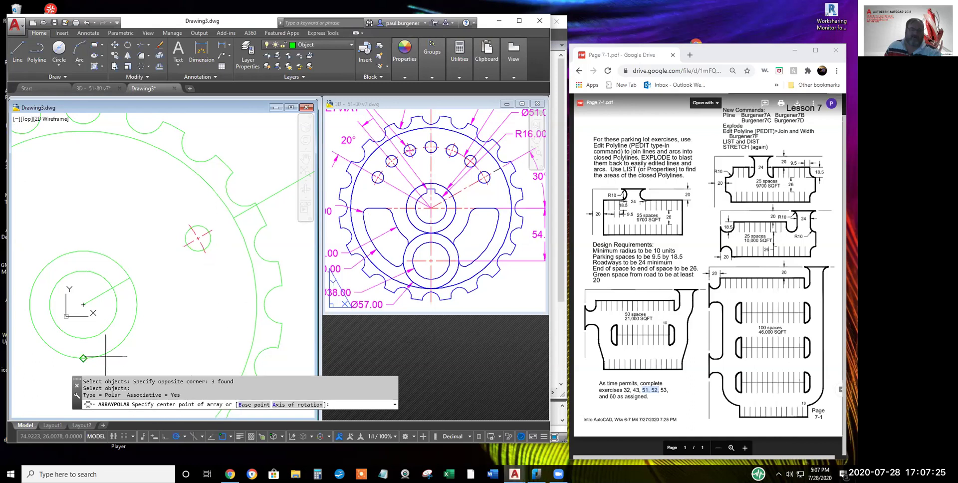
left_click(83, 304)
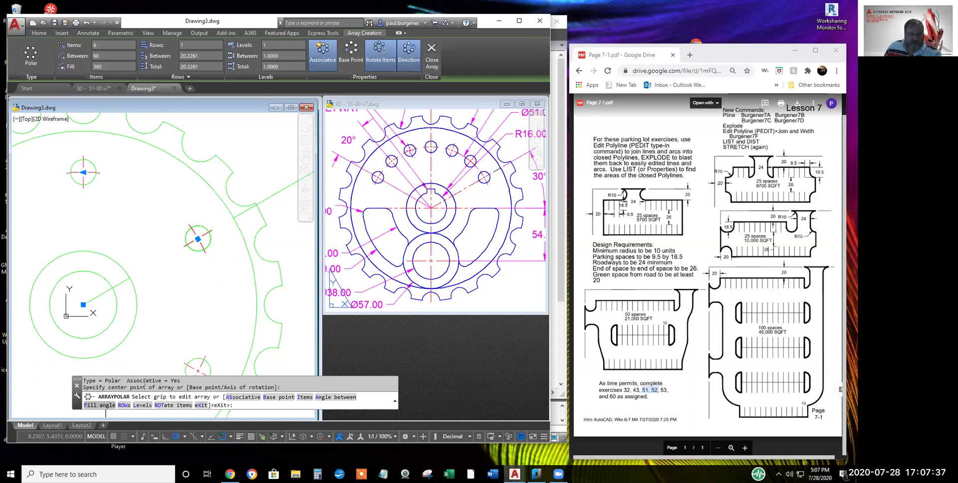
Set the fill angle of the hole array to 120 degrees
right_click(144, 197)
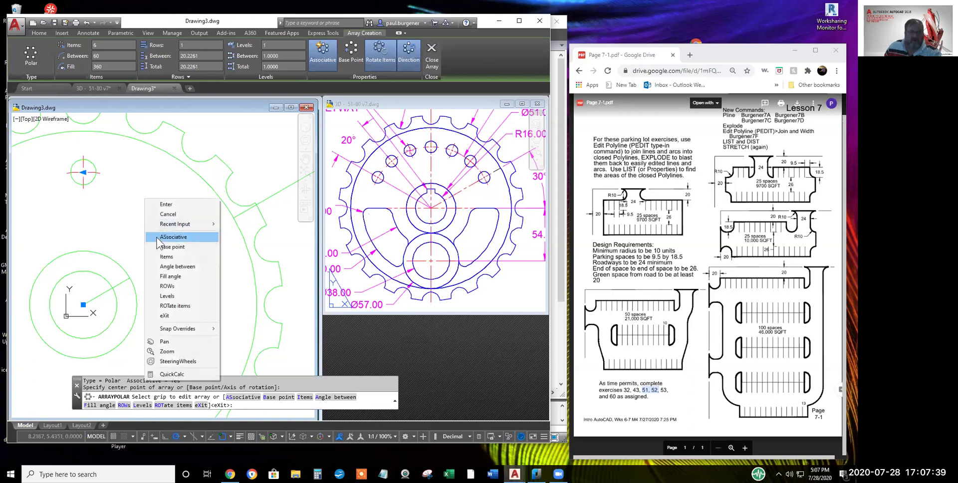
left_click(176, 278)
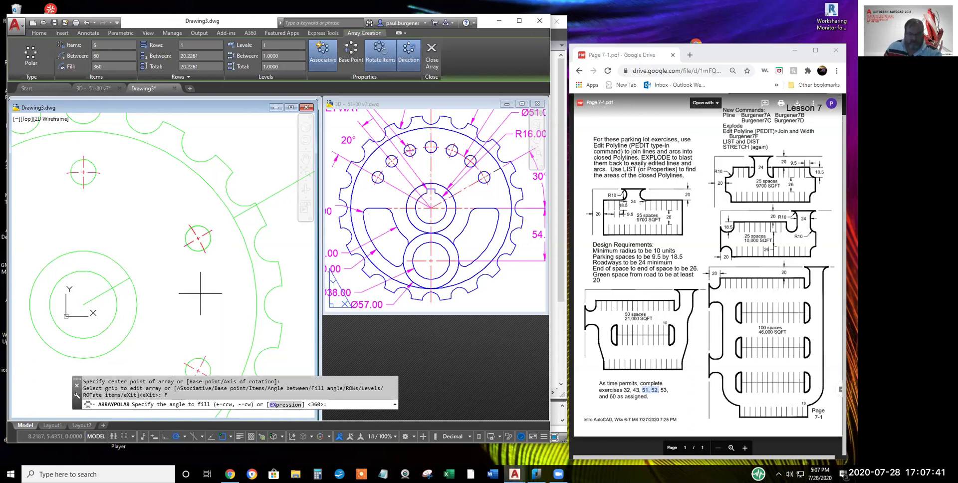
type("120")
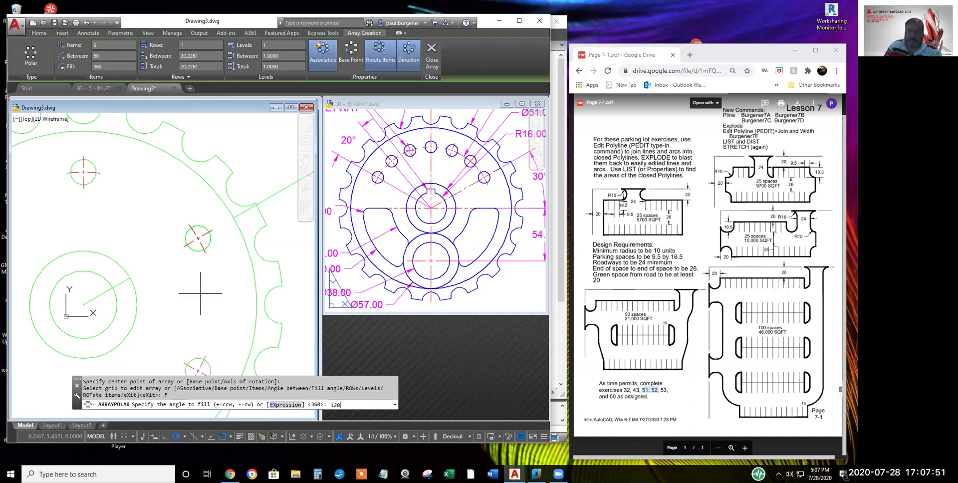
key("Return")
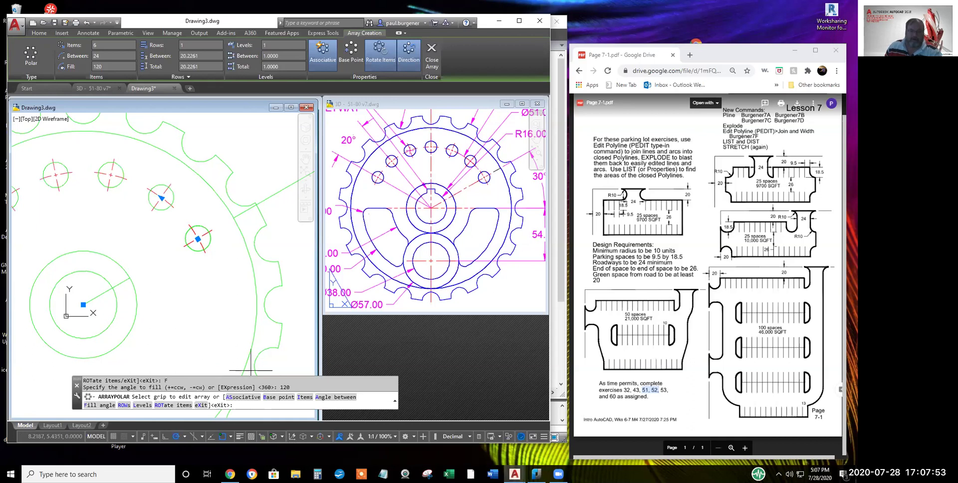
Set the polar array of holes to 7 items and finish the array
right_click(248, 171)
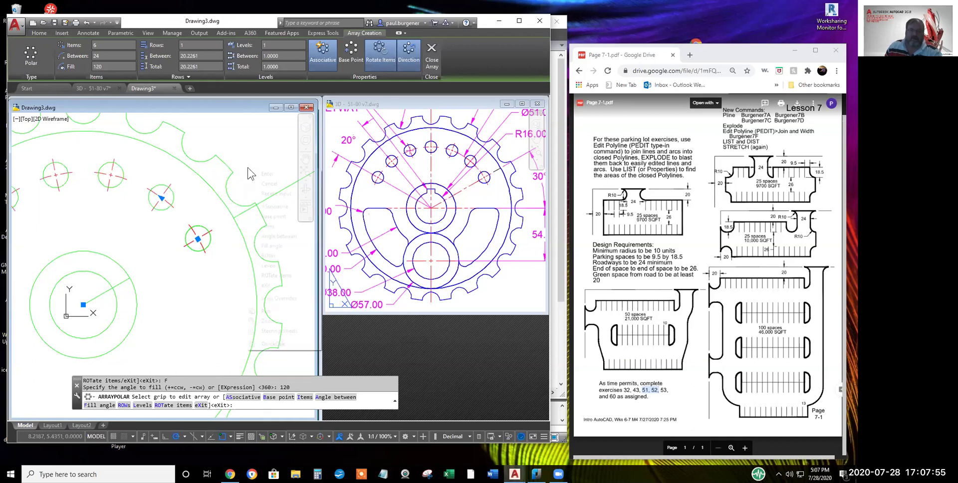
left_click(272, 226)
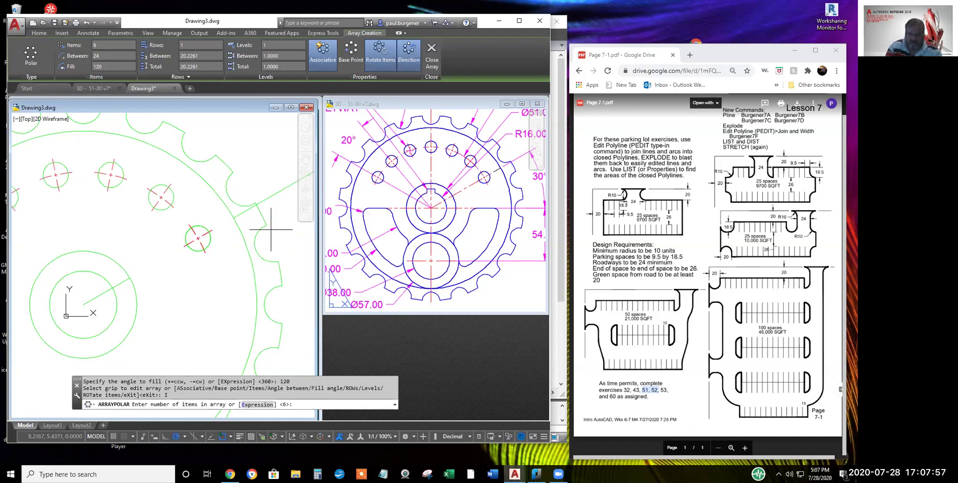
type("7")
key("Return")
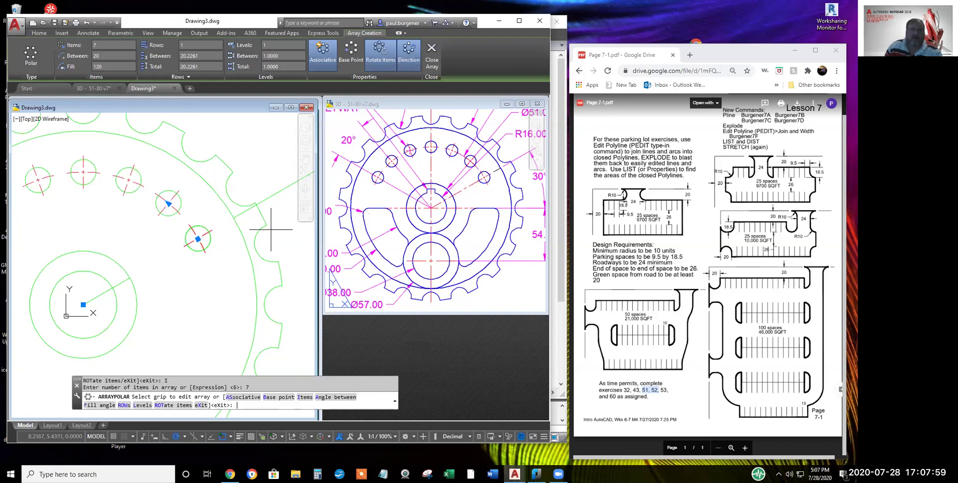
scroll(203, 267, "down", 2)
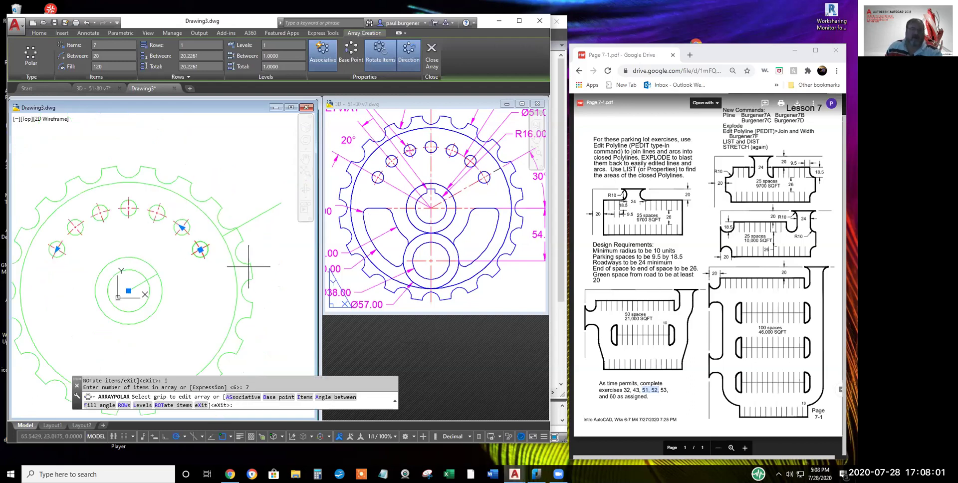
key("Return")
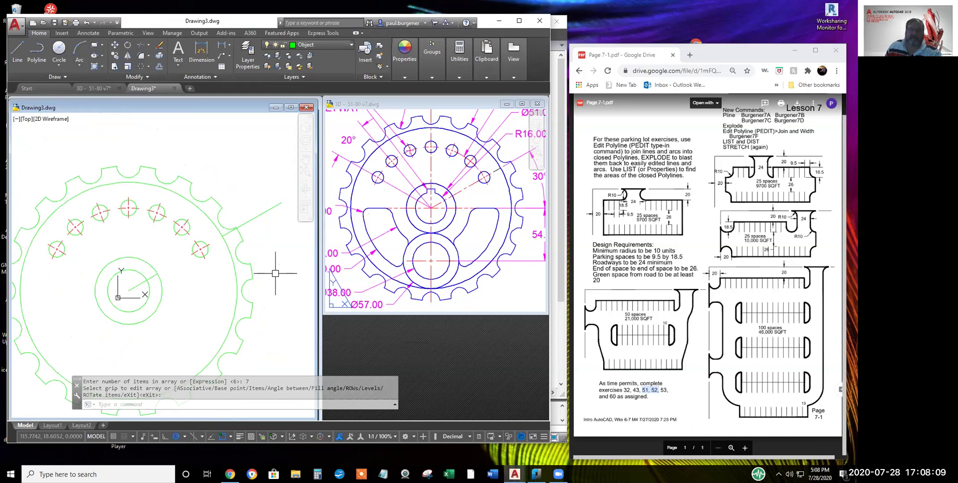
Examine the 8 X 4 keyway callout and the keyway's shape in the exercise 51 reference drawing
left_click(442, 203)
mouse_move(419, 194)
middle_mouse_down()
mouse_move(433, 240)
mouse_move(451, 251)
middle_mouse_up()
scroll(451, 251, "up", 2)
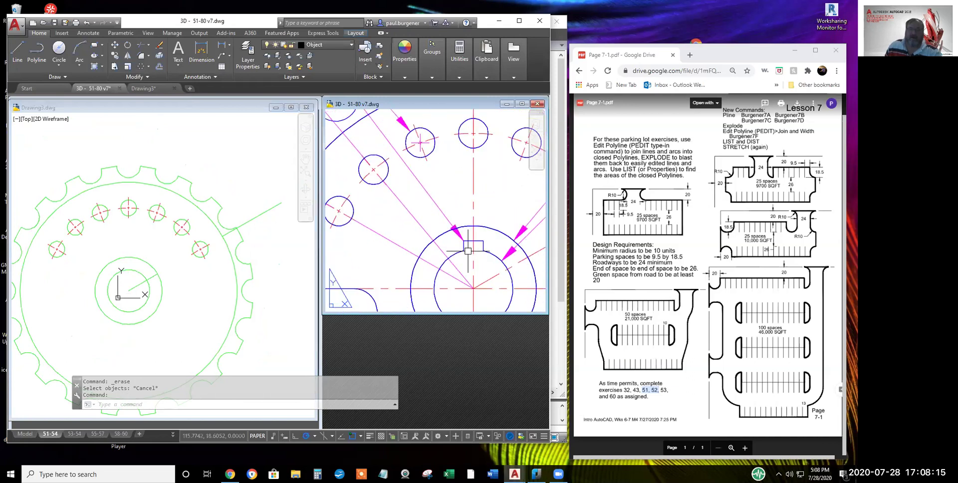
scroll(466, 237, "down", 2)
scroll(382, 160, "up", 4)
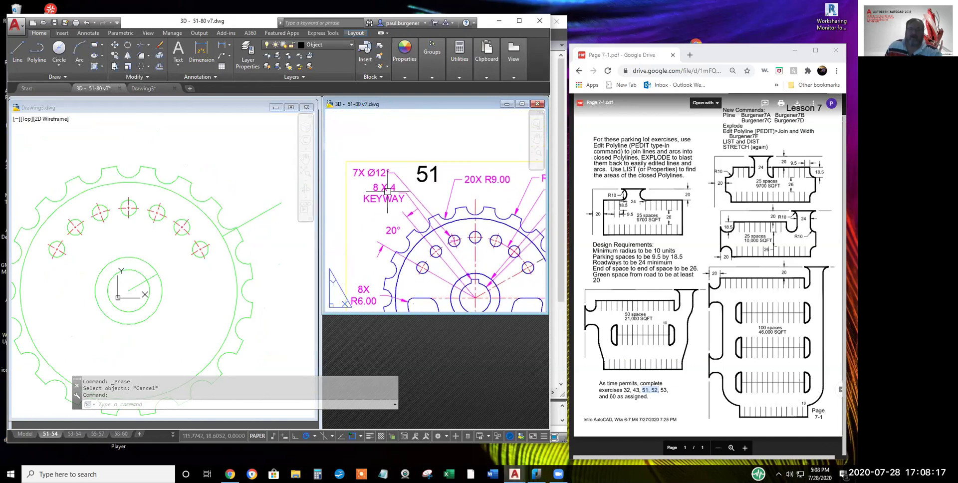
scroll(385, 188, "up", 2)
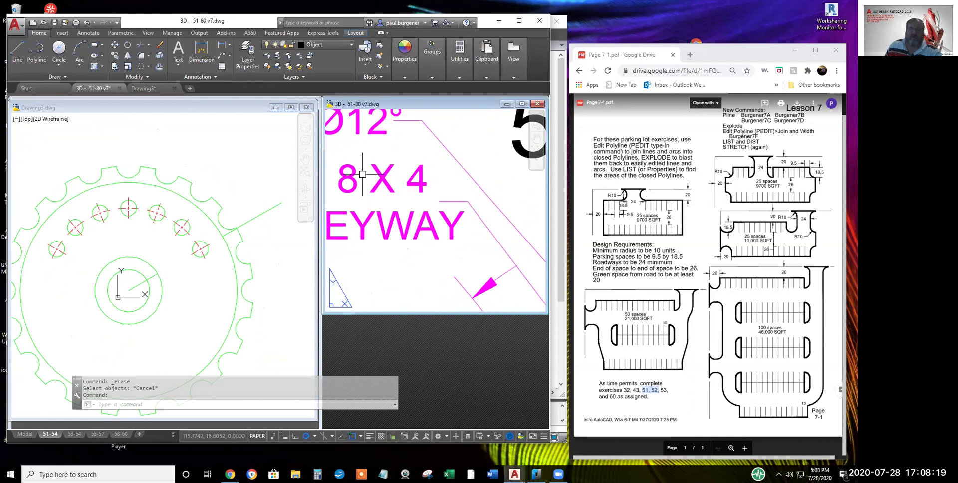
scroll(371, 185, "down", 3)
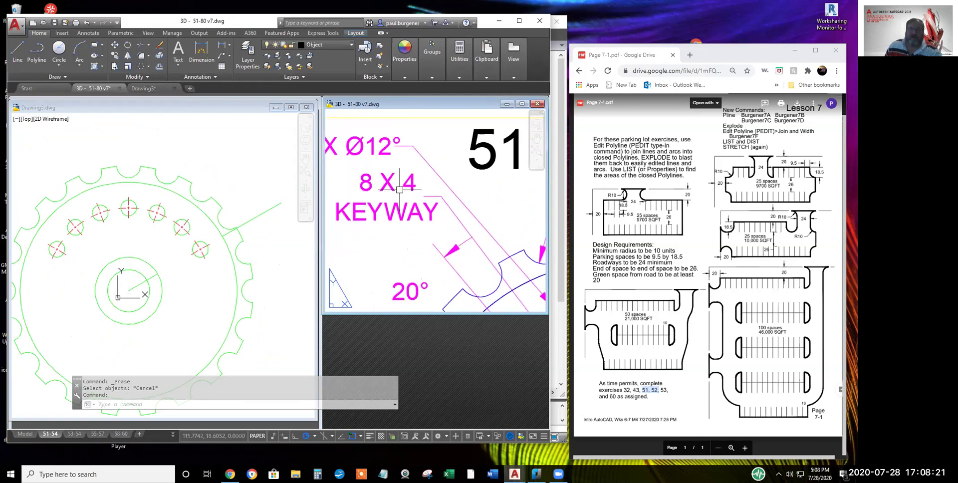
scroll(474, 260, "up", 2)
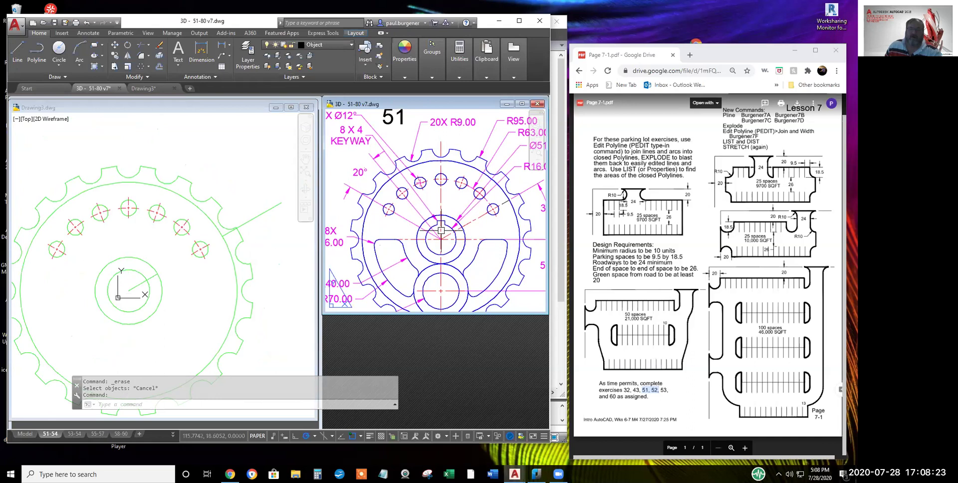
scroll(446, 222, "up", 3)
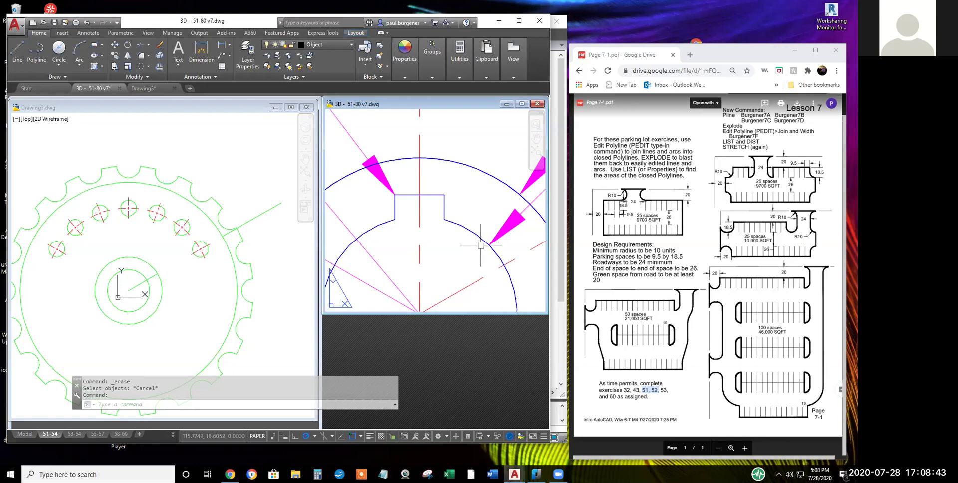
scroll(481, 245, "down", 6)
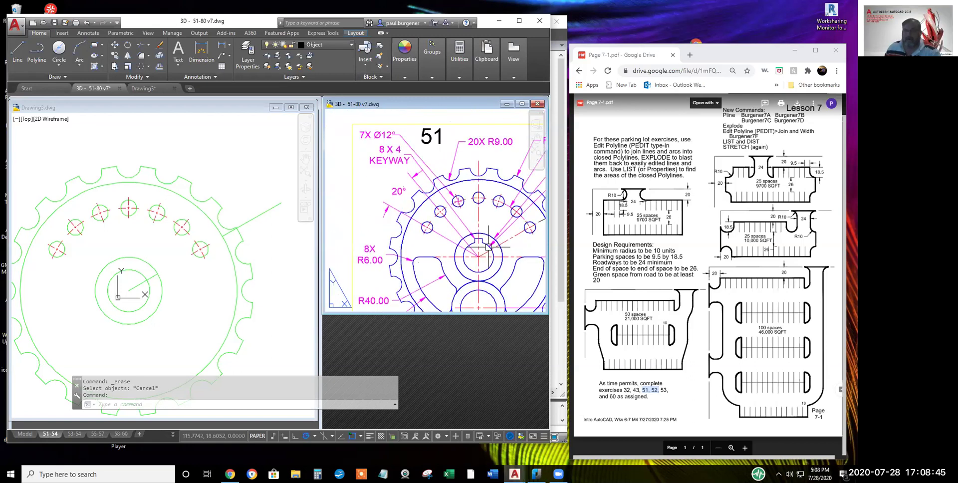
left_click(296, 474)
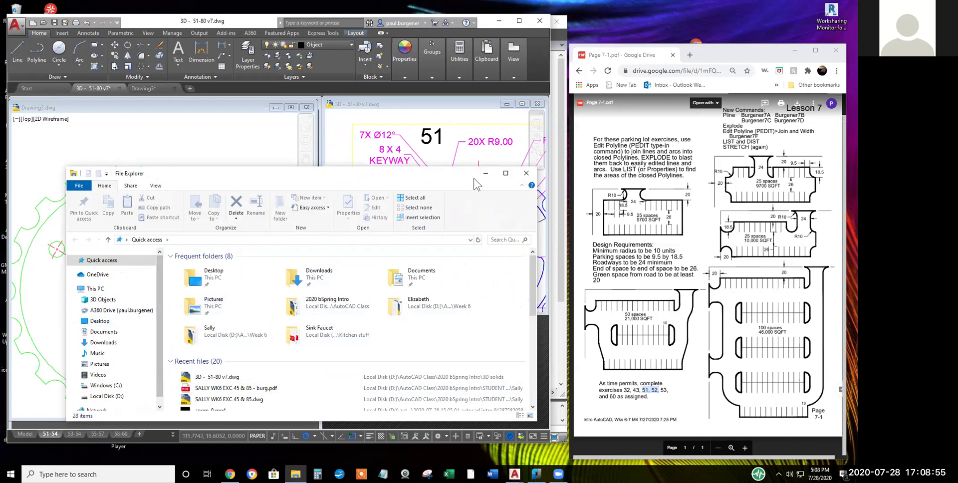
left_click(526, 171)
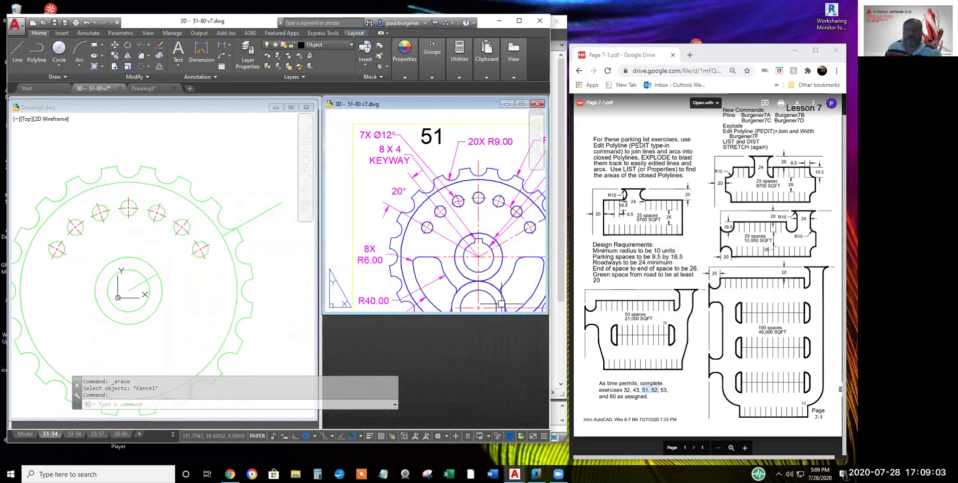
Examine up close how the keyway's short sides meet the inner hub circle in the exercise 51 reference drawing
scroll(455, 230, "down", 5)
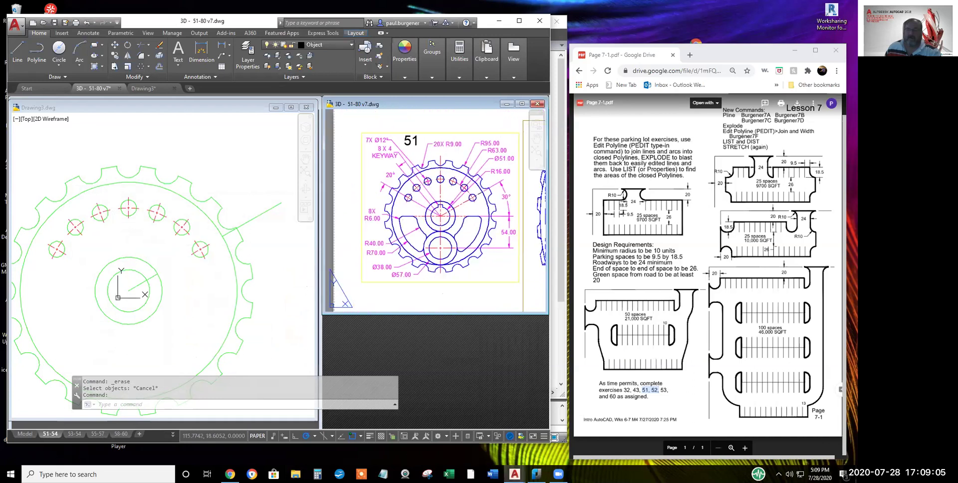
scroll(428, 207, "up", 2)
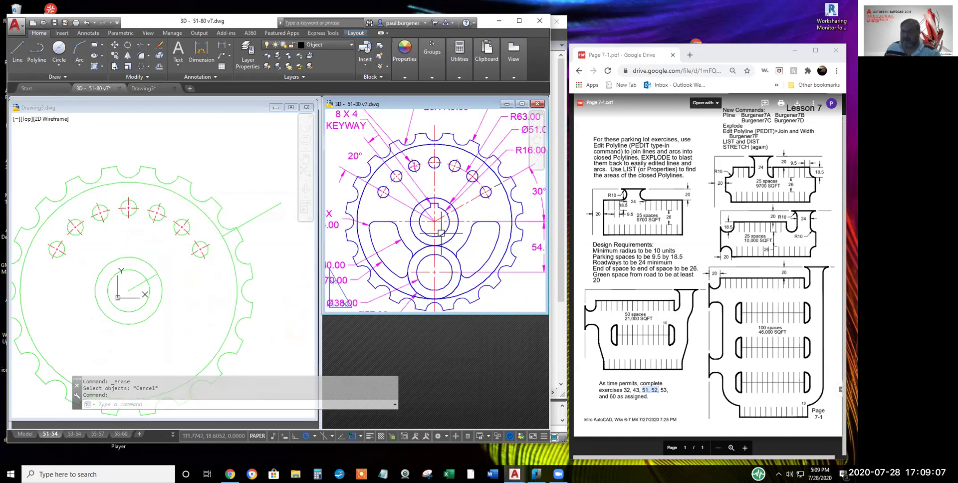
scroll(446, 215, "up", 4)
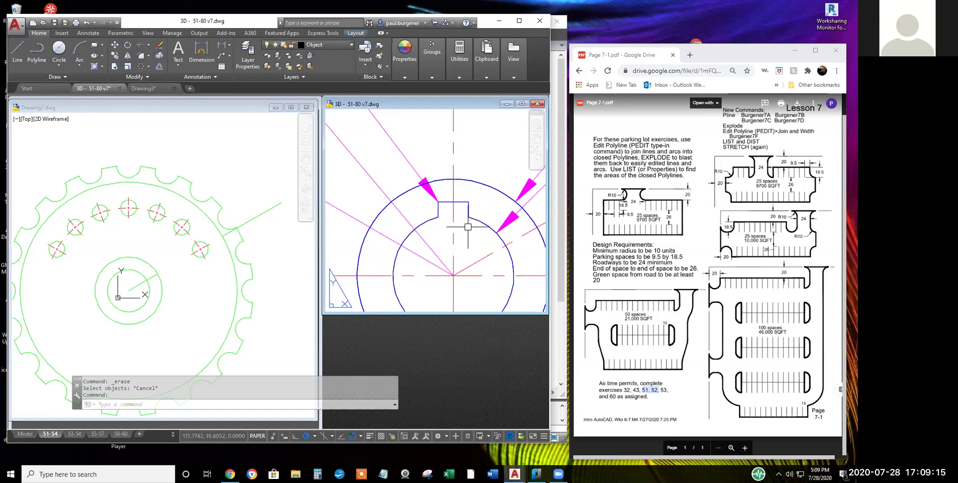
scroll(459, 260, "down", 5)
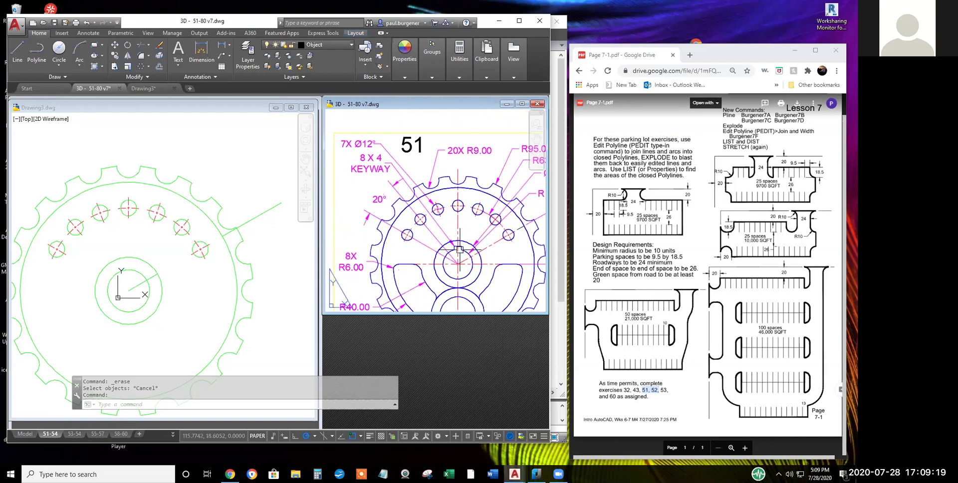
scroll(460, 249, "up", 5)
scroll(460, 250, "up", 2)
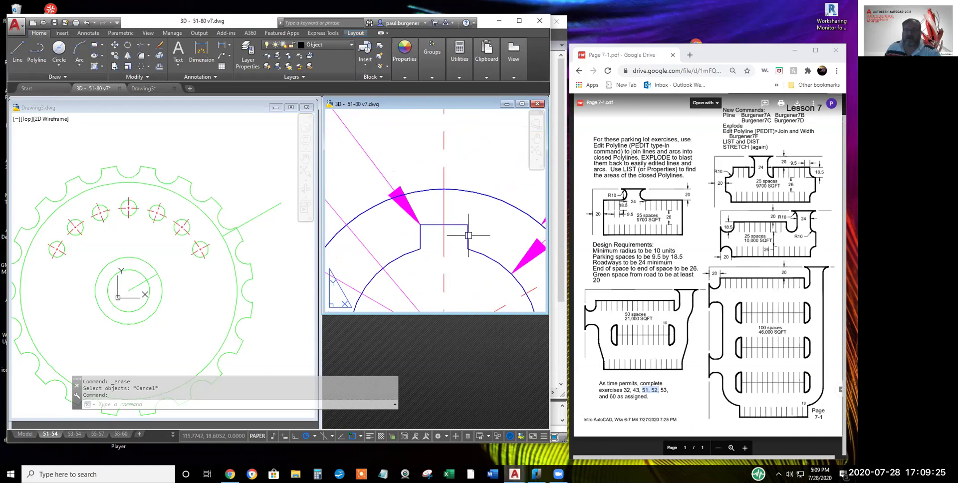
scroll(475, 237, "down", 5)
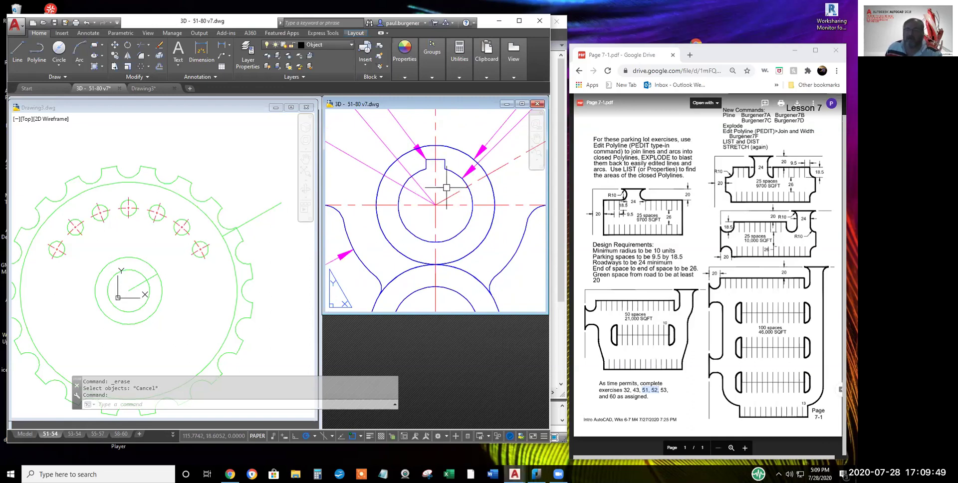
middle_click_drag(442, 204, 437, 236)
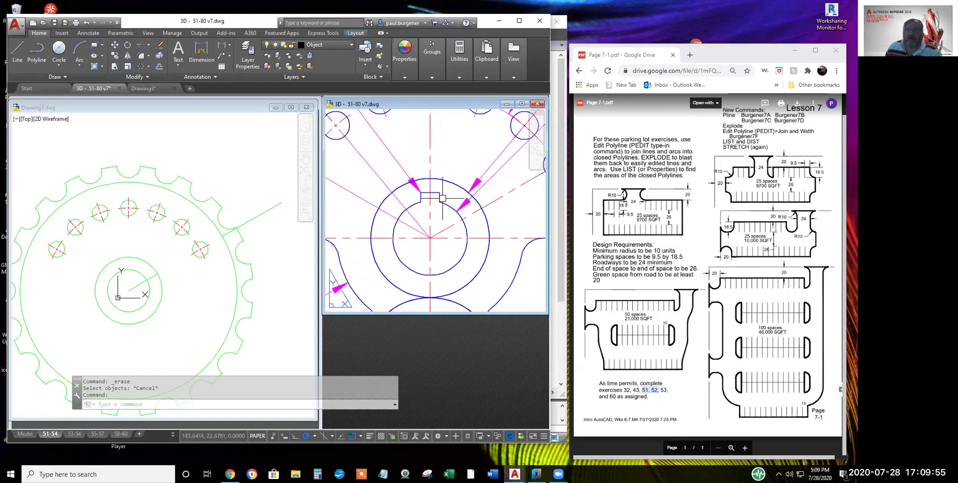
Enter the reference viewport's model space and explode the 3D gear object around the hub
left_click(441, 197)
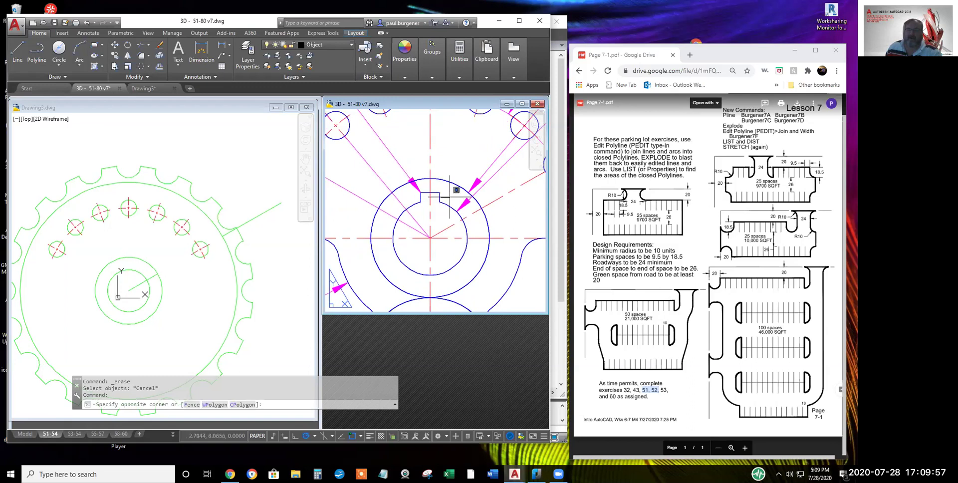
double_click(444, 197)
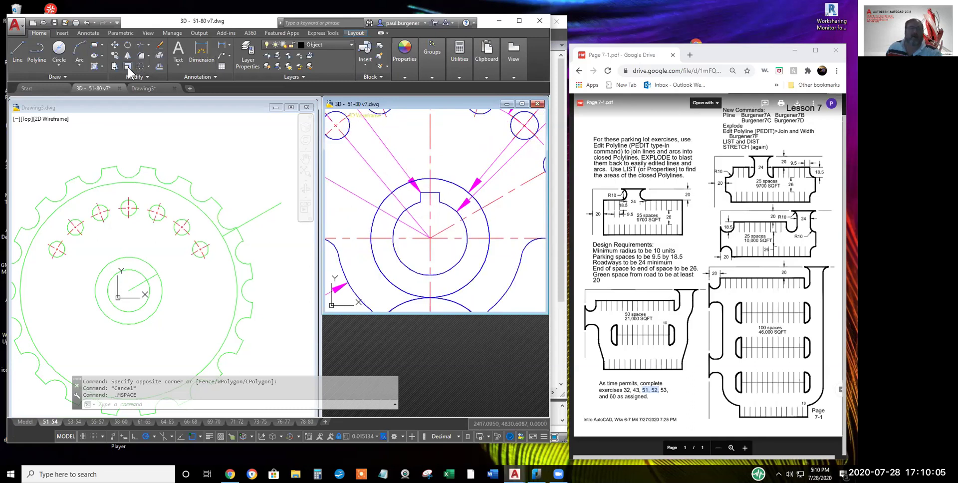
left_click(158, 60)
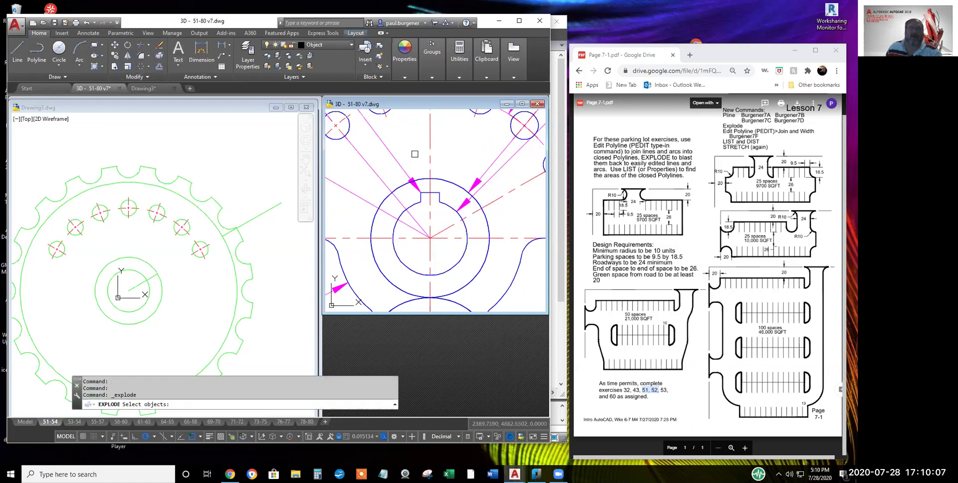
left_click(446, 179)
key("Return")
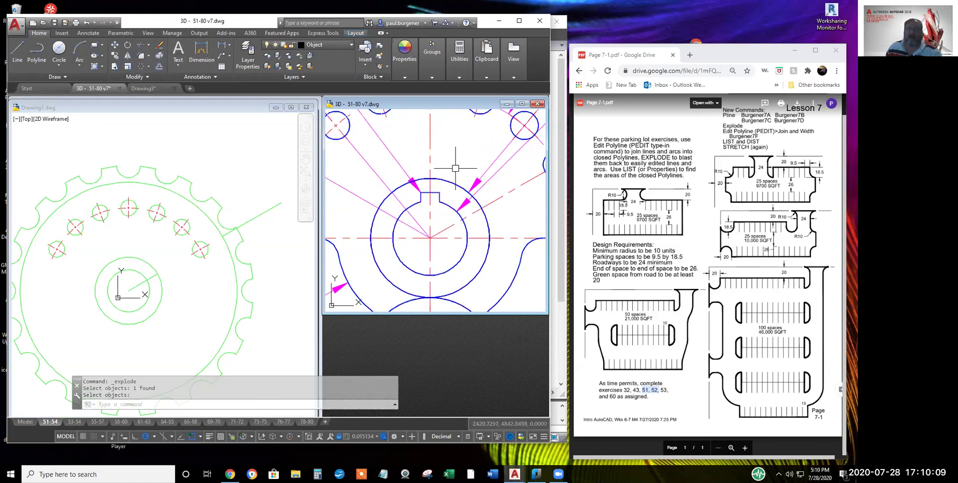
mouse_move(403, 81)
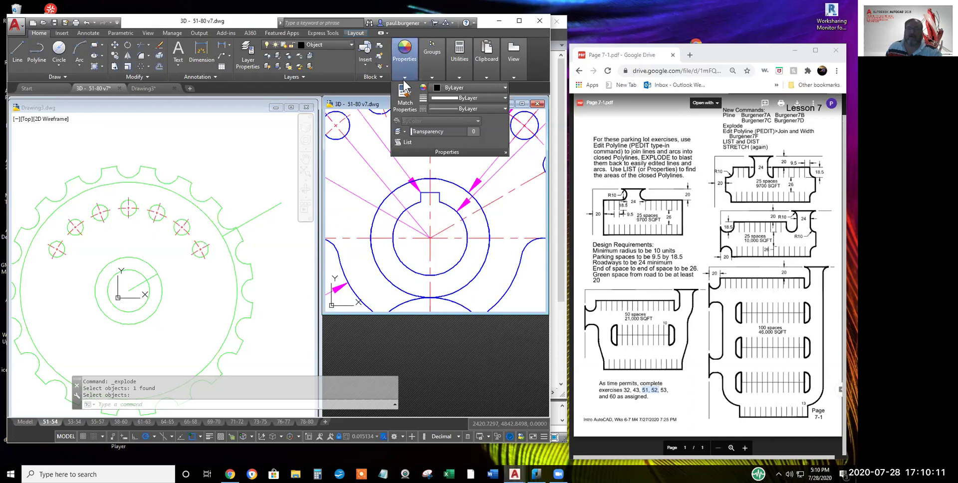
left_click(407, 143)
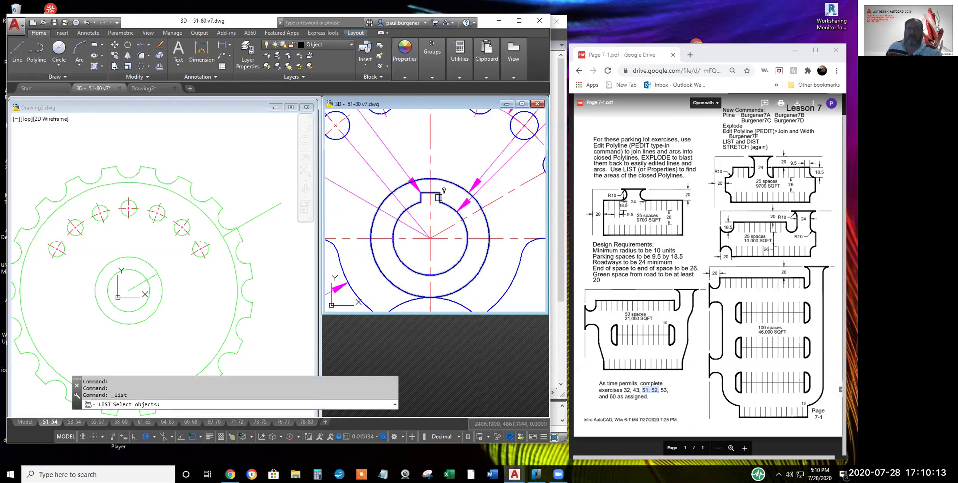
key("Escape")
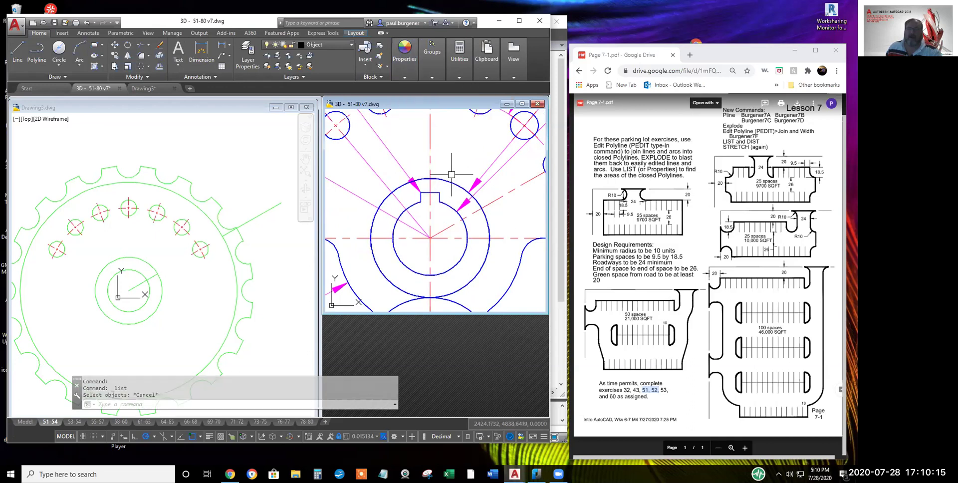
Explode the hub outline containing the keyway so its edges become separate objects
left_click(159, 66)
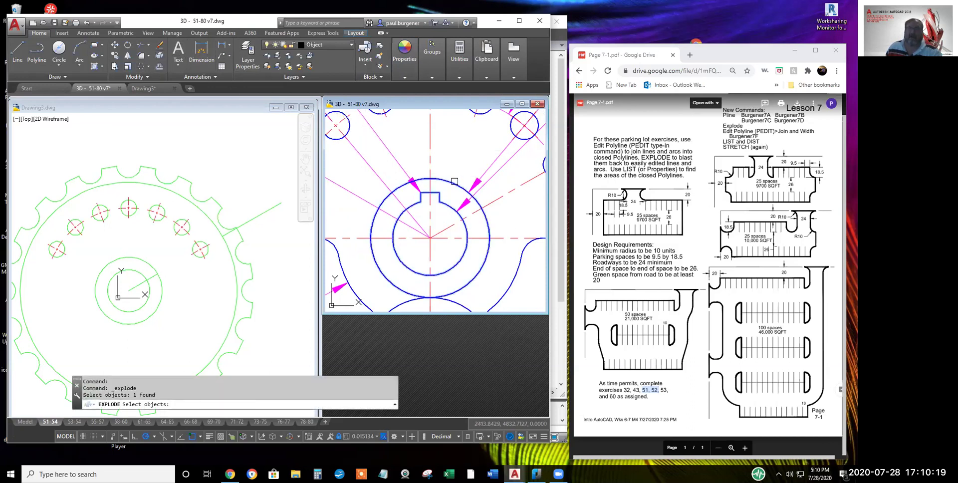
left_click(439, 192)
key("Return")
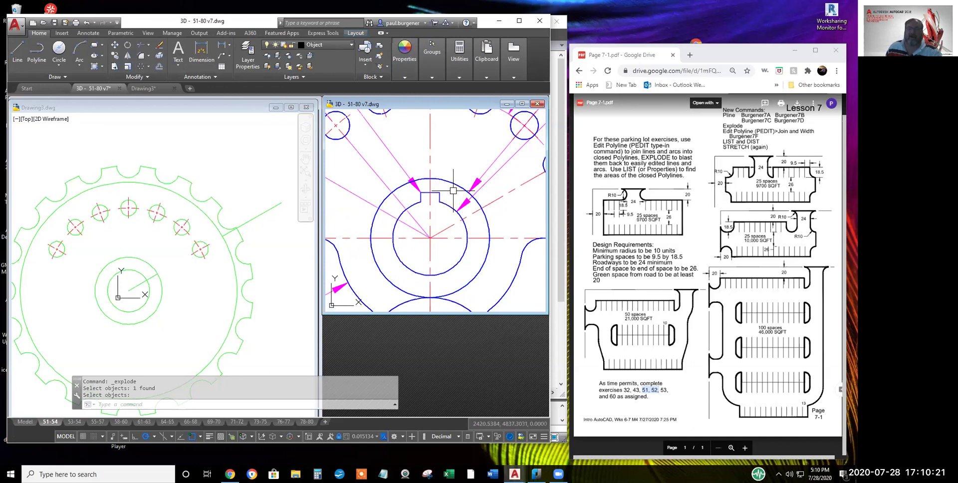
List the keyway's short vertical side line to check its length and Delta Y, and return to Drawing3
left_click(405, 77)
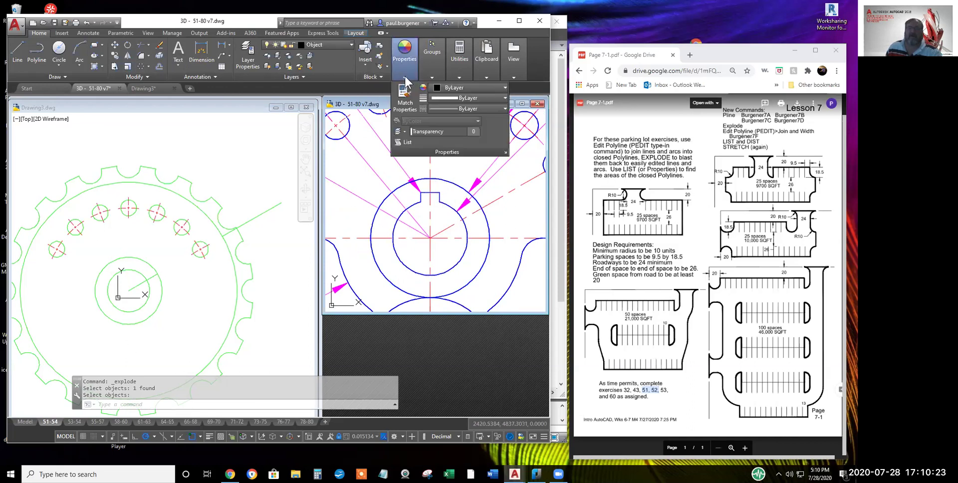
left_click(406, 142)
left_click(441, 197)
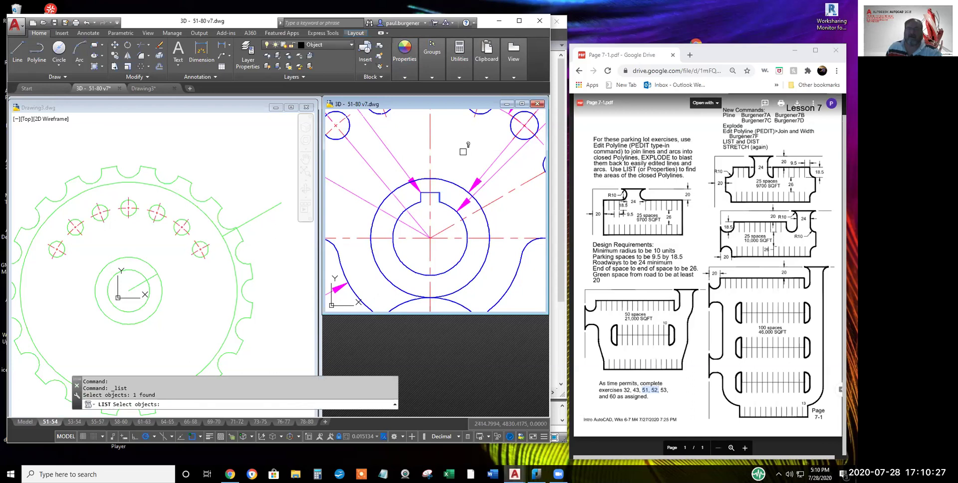
key("Return")
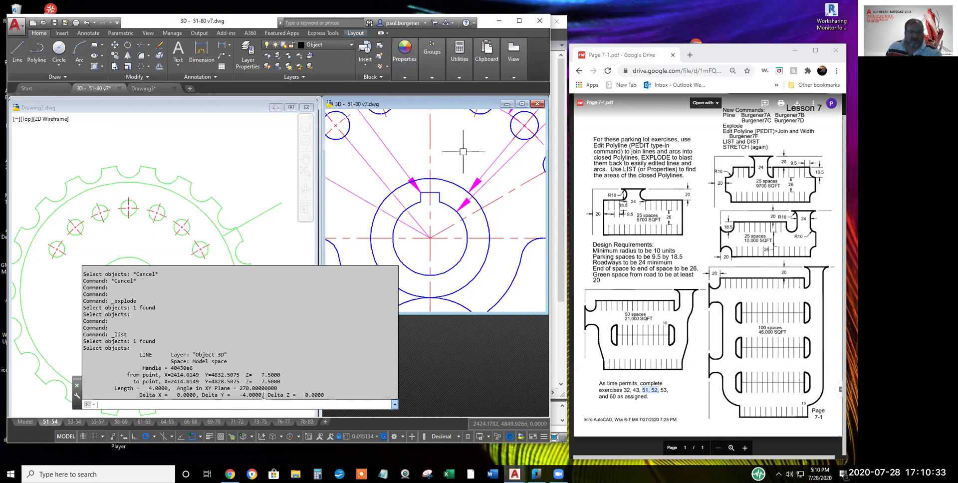
left_click_drag(263, 395, 240, 395)
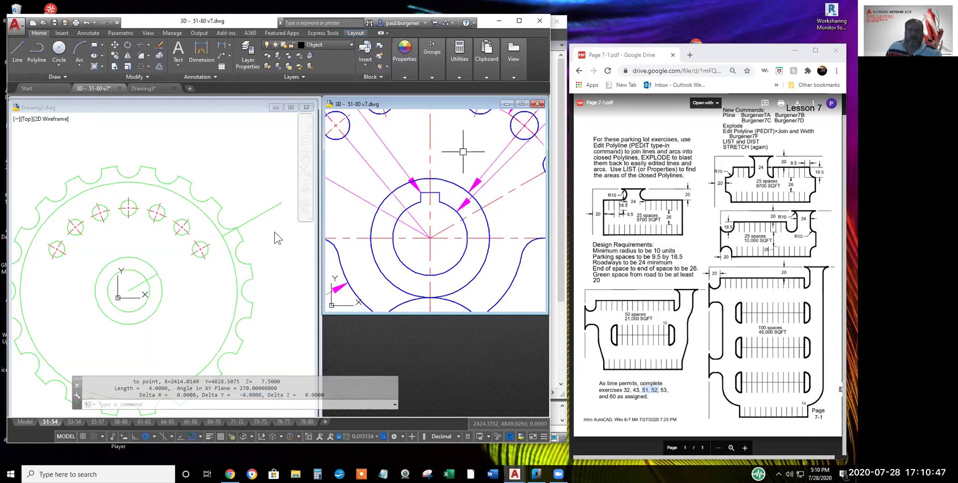
left_click(154, 293)
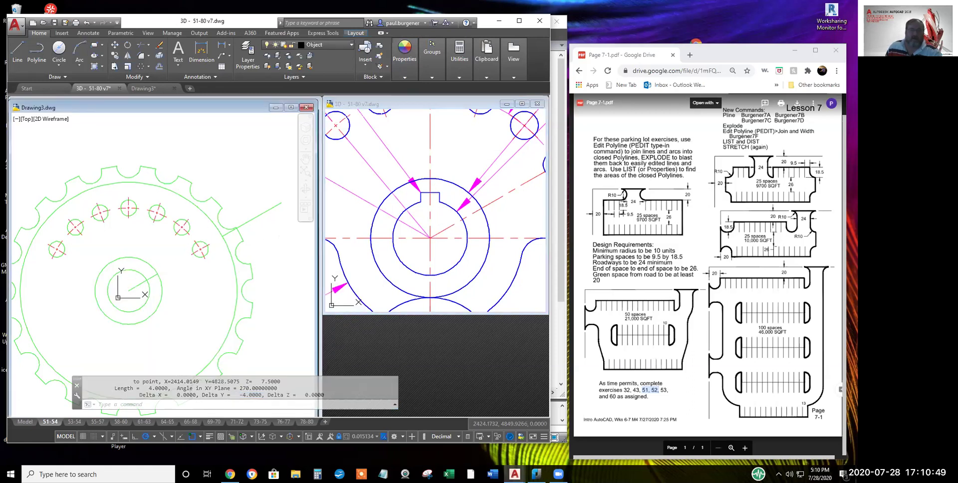
Above the inner hub circle, draw an 8-unit horizontal line and a 4-unit vertical line down from its right end
scroll(155, 294, "up", 5)
middle_click_drag(150, 288, 140, 238)
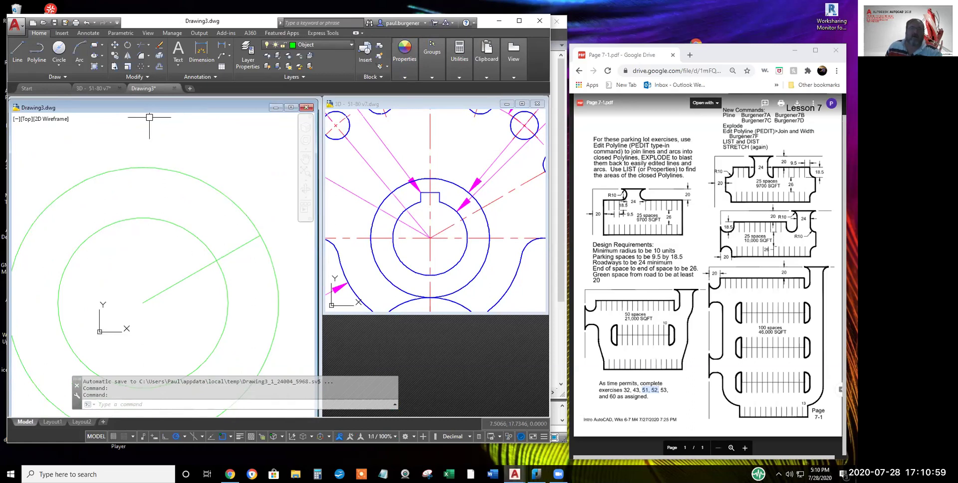
left_click(17, 50)
left_click(125, 194)
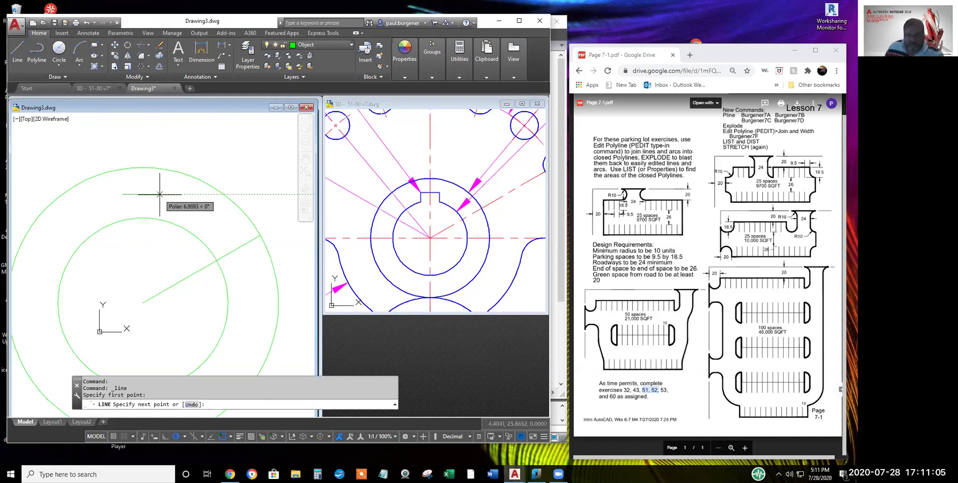
key("Return")
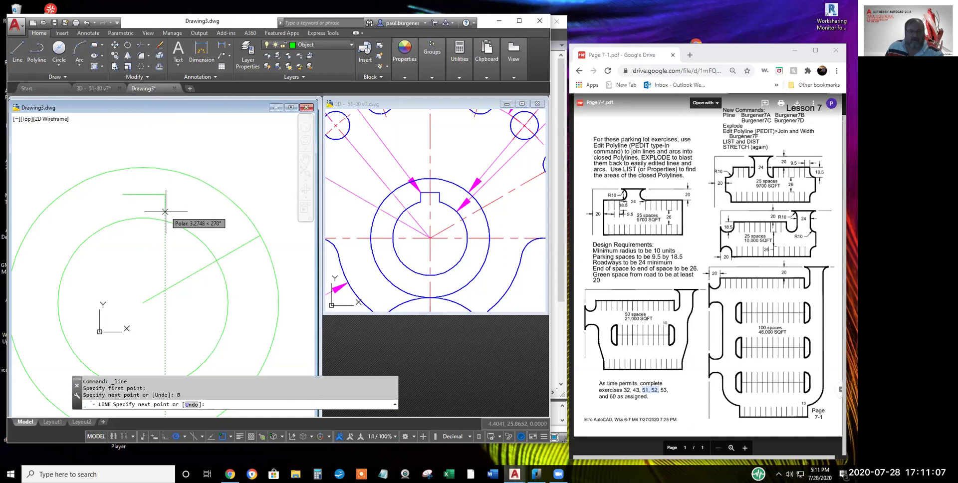
type("4")
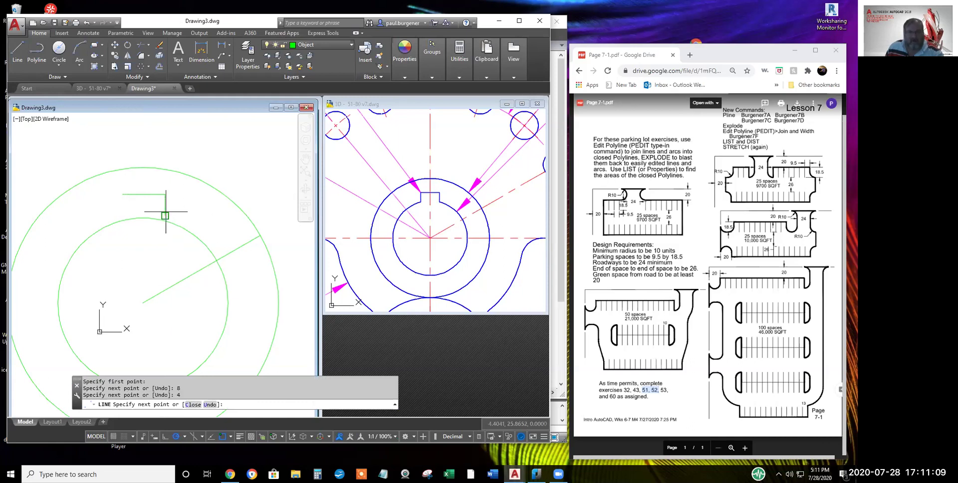
key("Return")
key("Return")
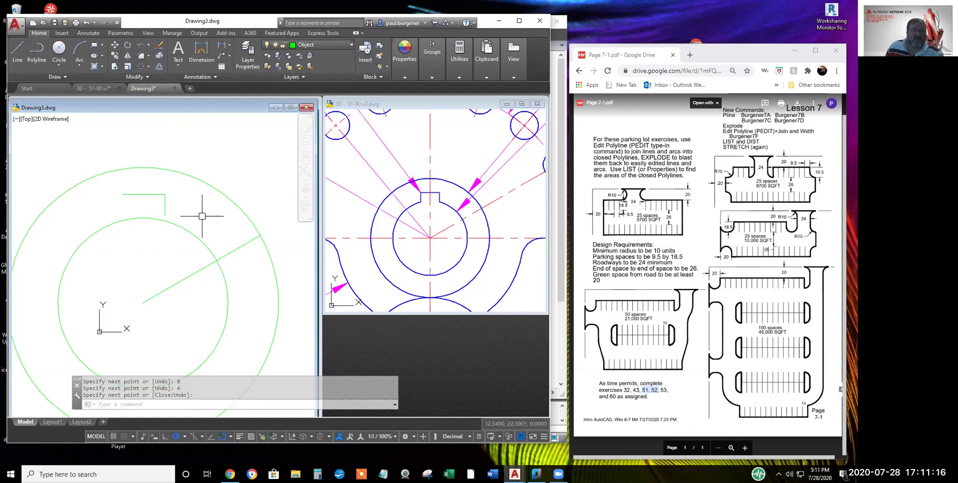
Move both keyway lines by the 8-unit line's midpoint onto the top quadrant of the inner hub circle
left_click(115, 45)
left_click(111, 184)
left_click(190, 228)
key("Return")
left_click(144, 194)
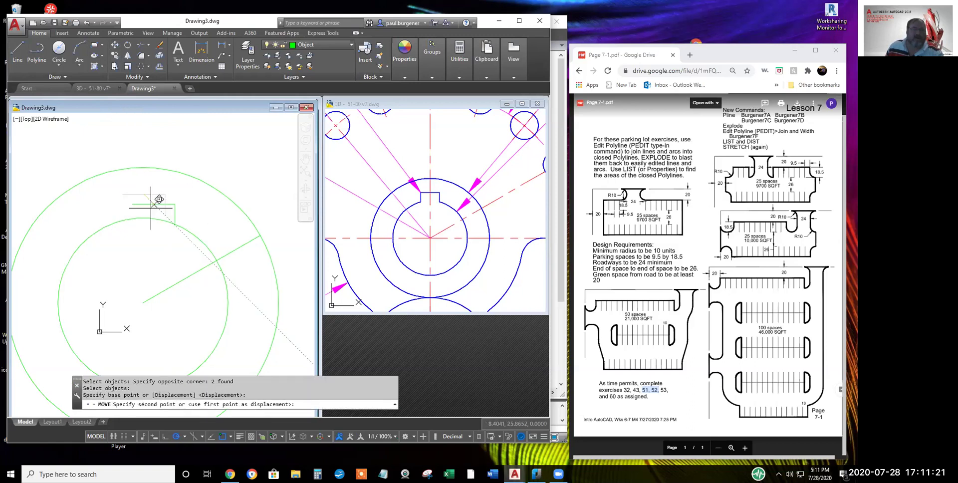
left_click(144, 218)
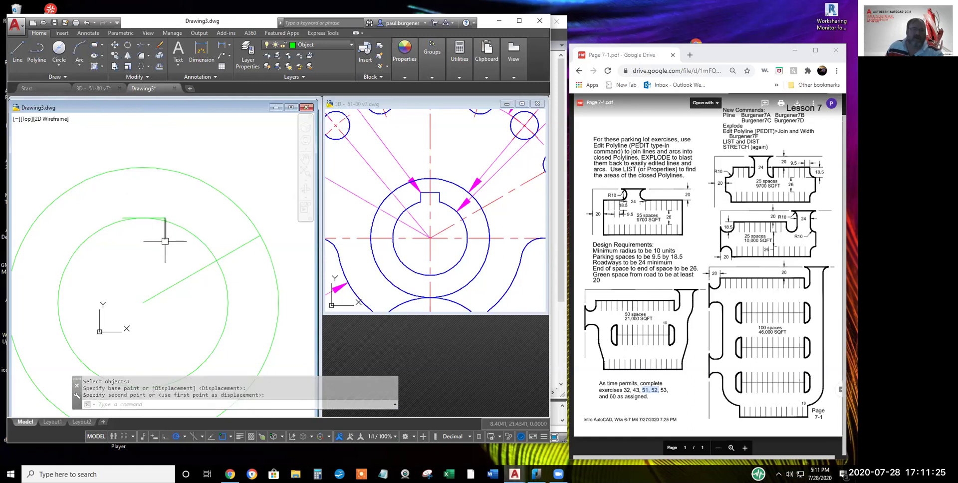
Move both keyway lines straight up so the vertical line's lower end meets the inner hub circle
scroll(162, 222, "up", 4)
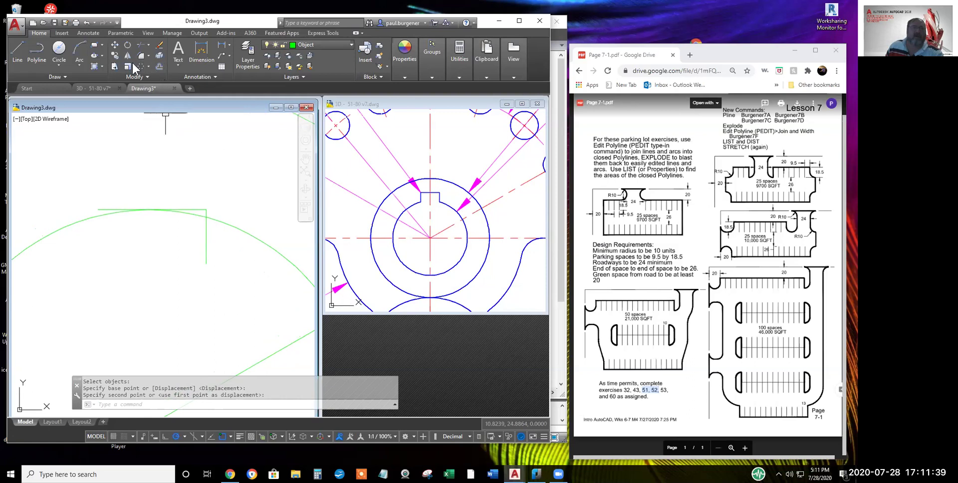
left_click(115, 44)
left_click(73, 162)
left_click(237, 277)
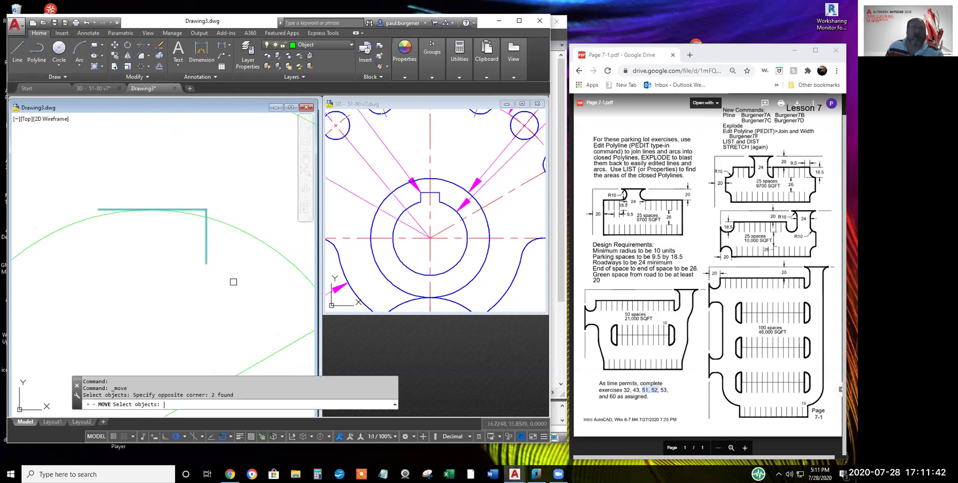
left_click(206, 263)
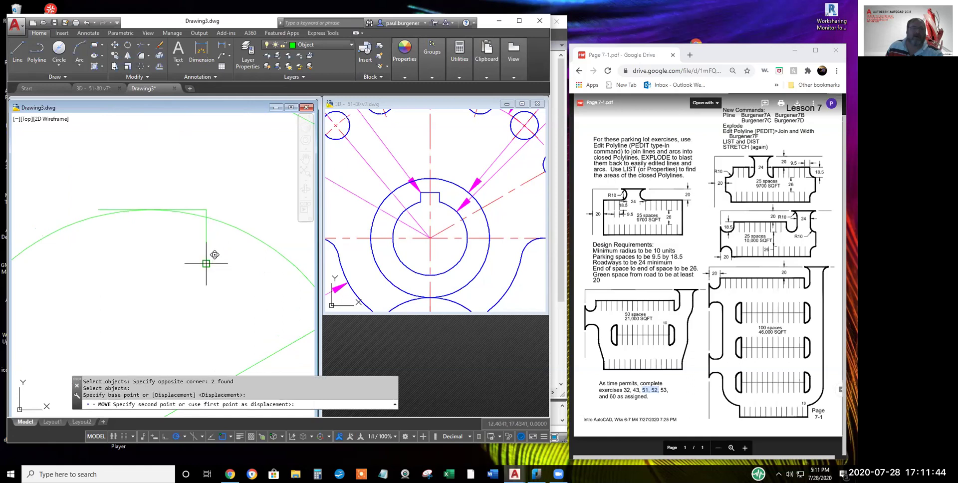
left_click(207, 220)
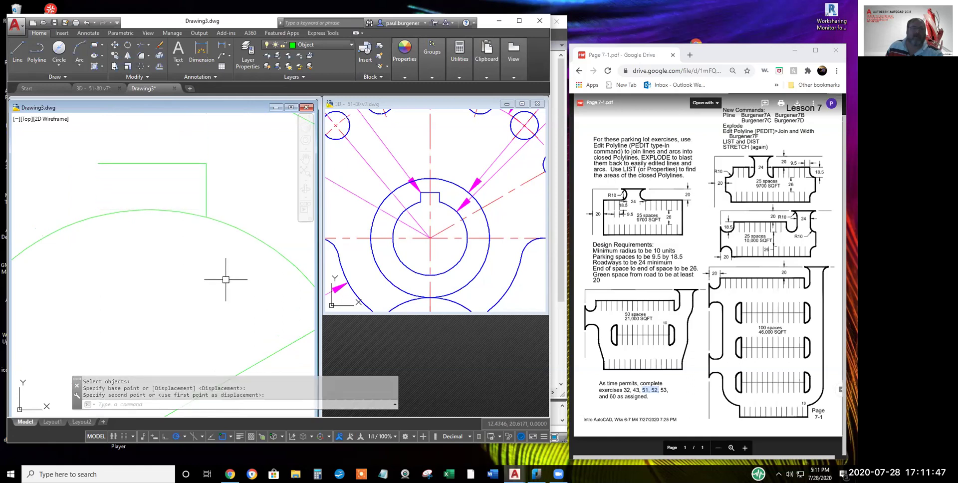
Mirror the keyway's vertical side line about a vertical axis through the 8-unit line's midpoint, keeping the original
left_click(128, 56)
left_click(206, 190)
key("Return")
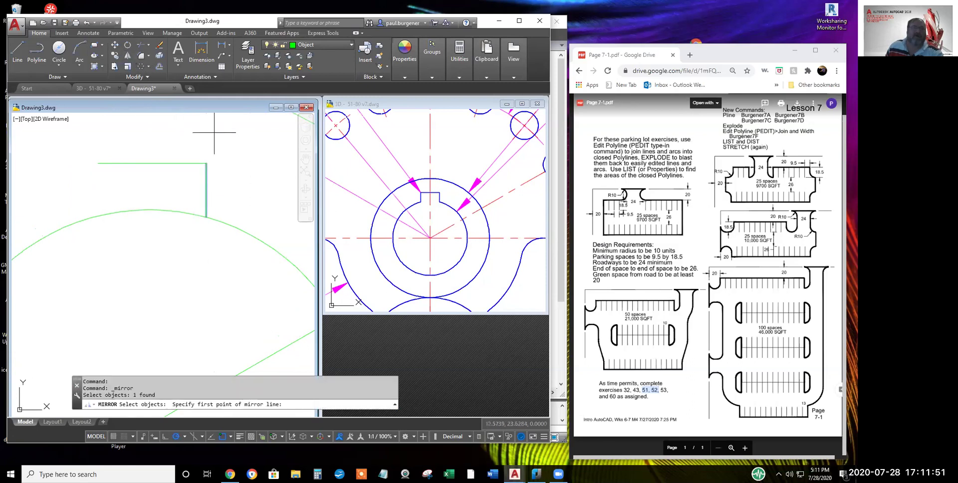
left_click(152, 164)
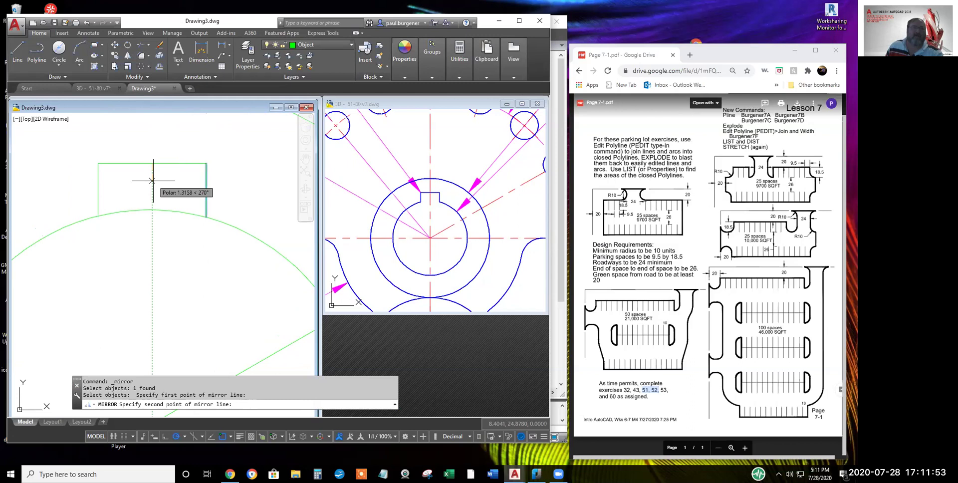
left_click(207, 216)
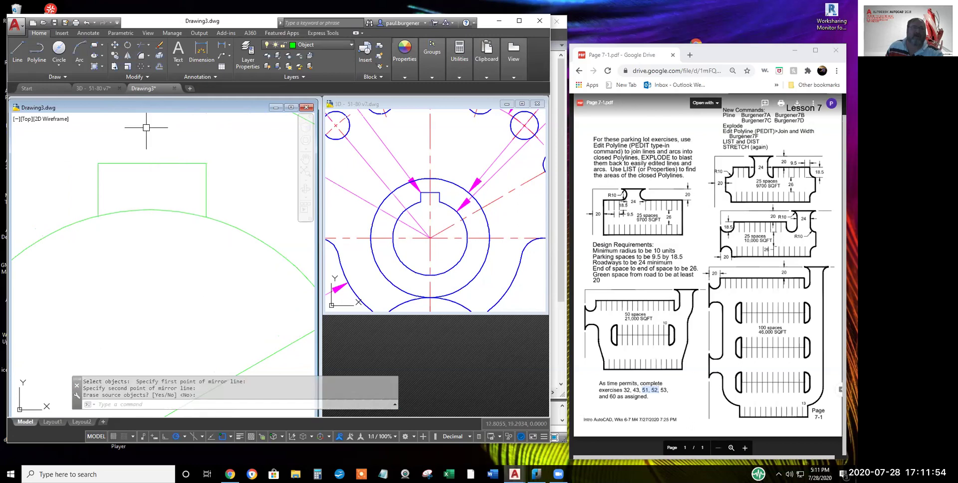
Trim away the arc of the inner hub circle between the keyway's two side lines
left_click(141, 43)
key("Return")
left_click(161, 210)
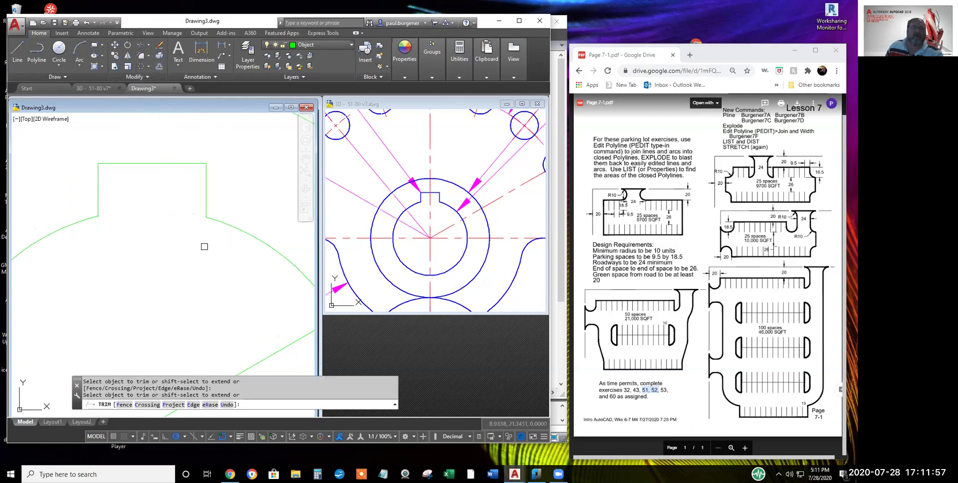
key("Escape")
Check the lengths of the keyway's right side line and top line in their properties
left_click(205, 192)
right_click(243, 190)
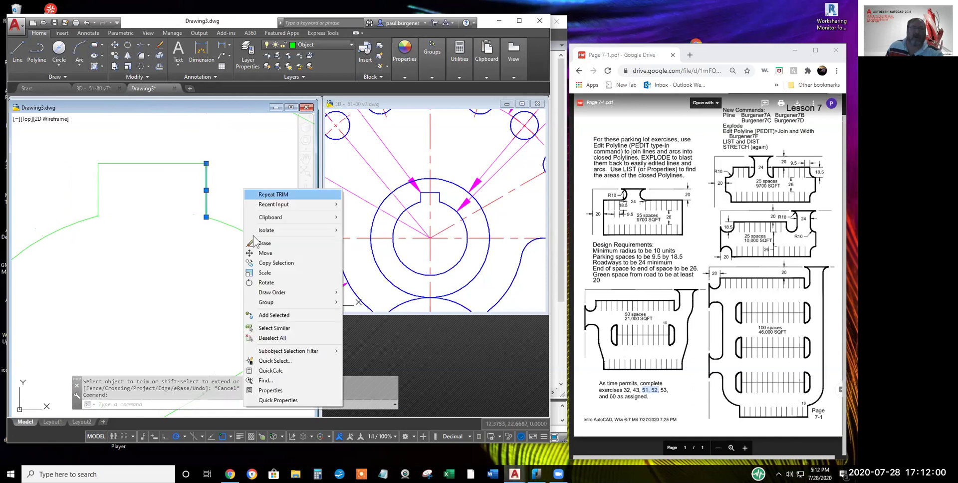
left_click(270, 391)
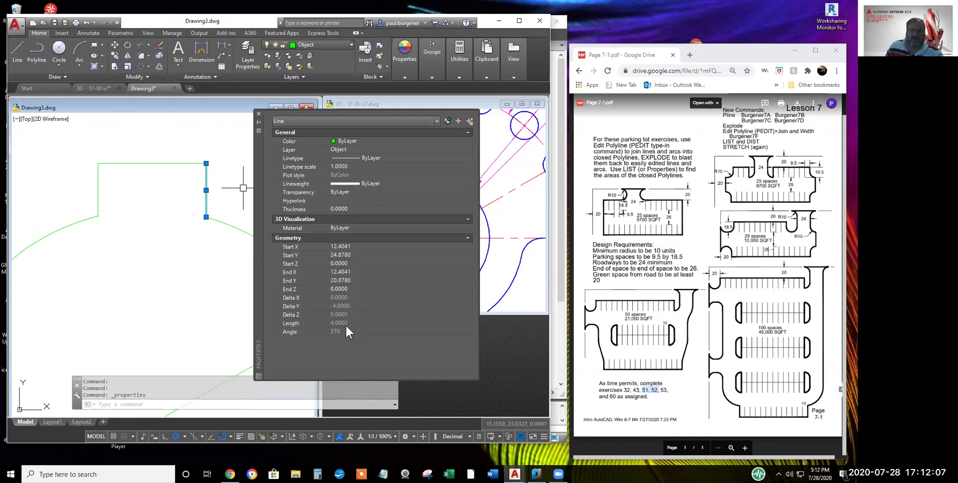
key("Escape")
key("Escape")
left_click(190, 163)
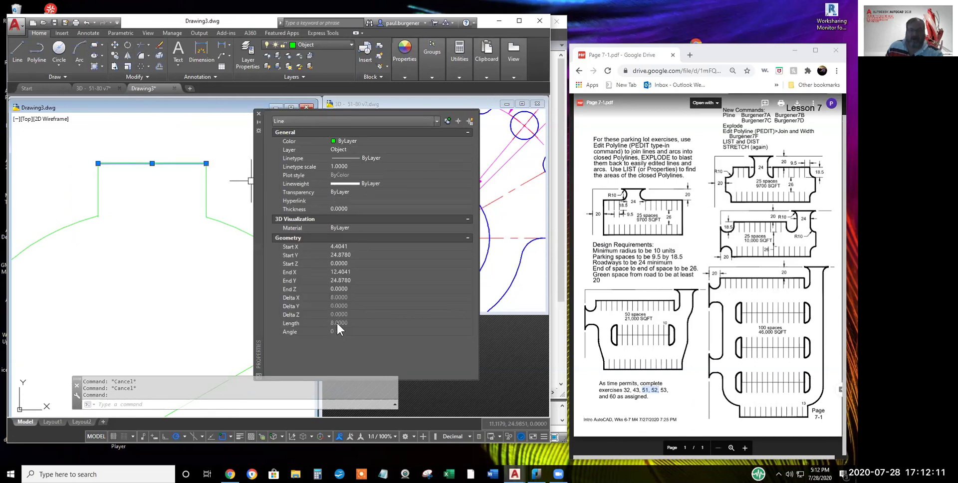
key("Escape")
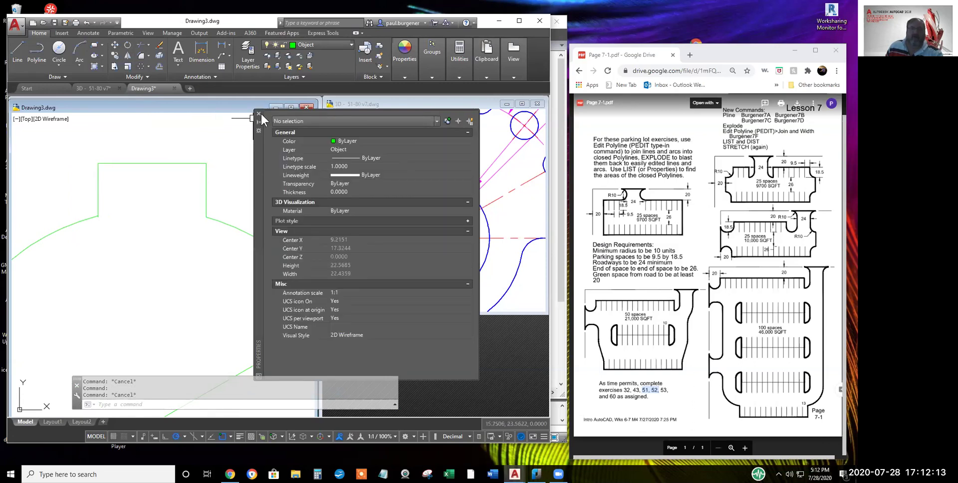
left_click(259, 114)
Compare the gear drawing with the exercise 51 reference and examine the dimensions around the lower circles and curved slots
scroll(220, 224, "down", 5)
scroll(224, 234, "up", 2)
scroll(273, 225, "down", 2)
scroll(274, 226, "down", 2)
scroll(246, 208, "up", 2)
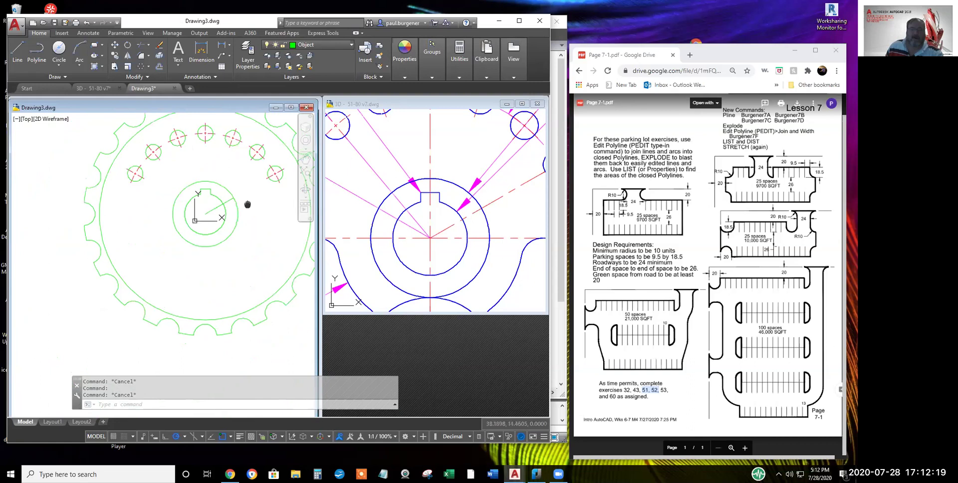
left_click(427, 222)
scroll(424, 220, "down", 1)
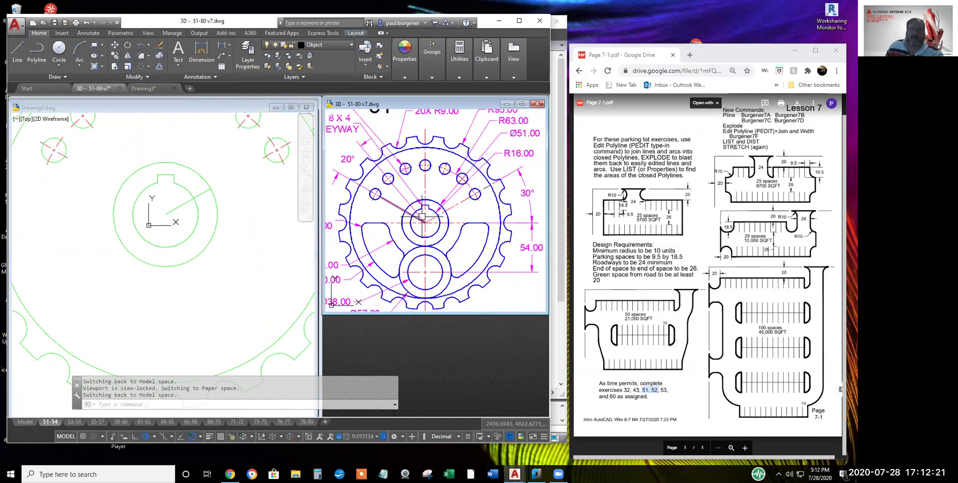
middle_click_drag(422, 220, 428, 193)
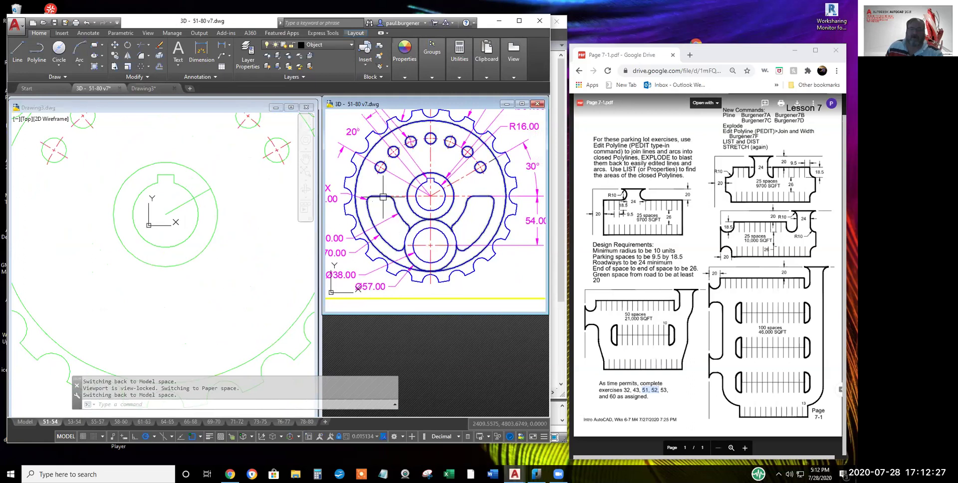
middle_click_drag(393, 225, 414, 215)
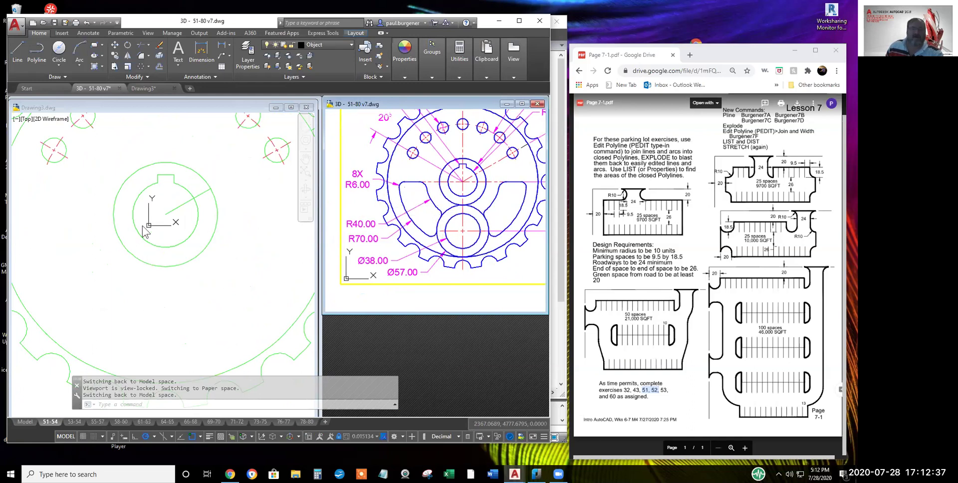
left_click(225, 230)
scroll(227, 231, "down", 2)
middle_click_drag(227, 230, 231, 182)
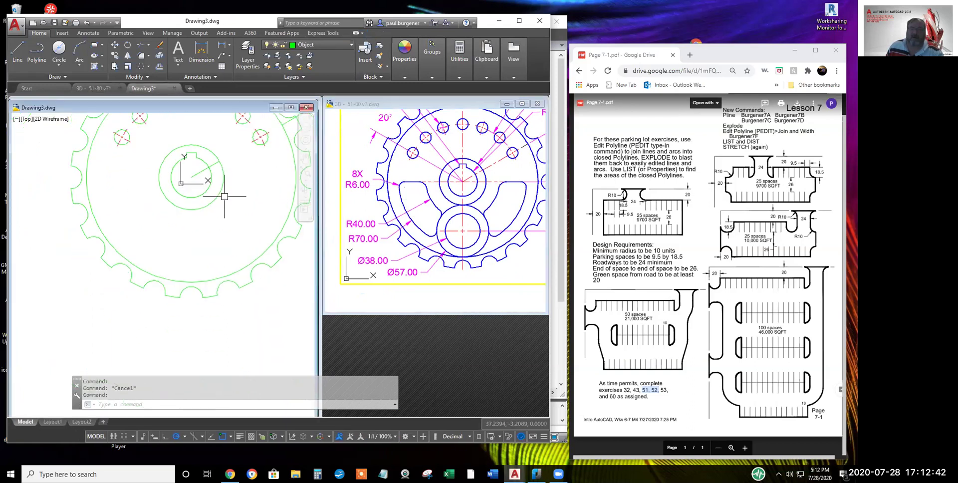
left_click(430, 222)
mouse_move(430, 222)
middle_mouse_down()
mouse_move(392, 226)
mouse_move(408, 227)
mouse_move(408, 218)
middle_mouse_up()
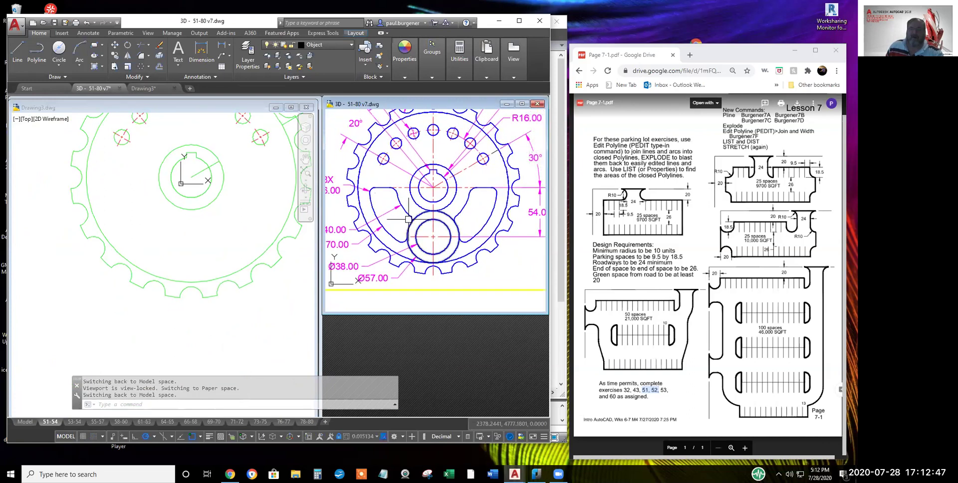
In Drawing3, draw a 54-unit line straight down from the hub centre
left_click(17, 48)
left_click(18, 50)
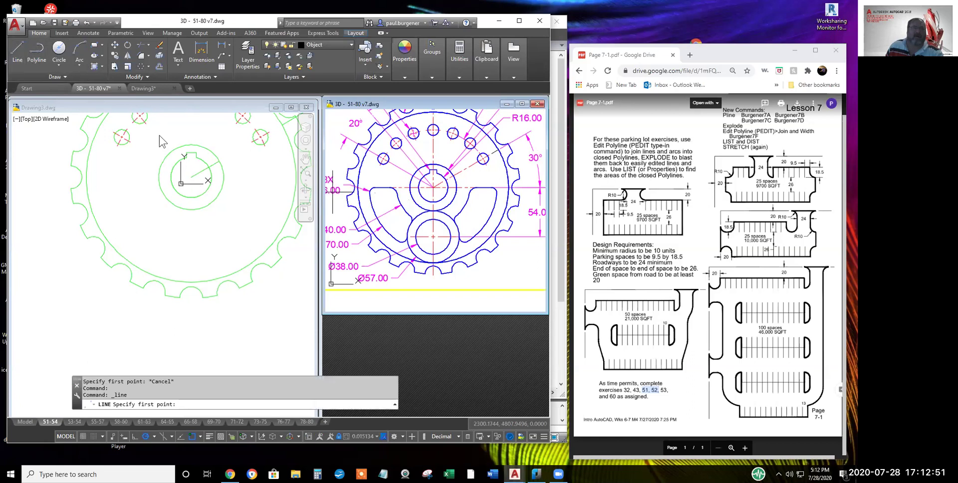
left_click(210, 235)
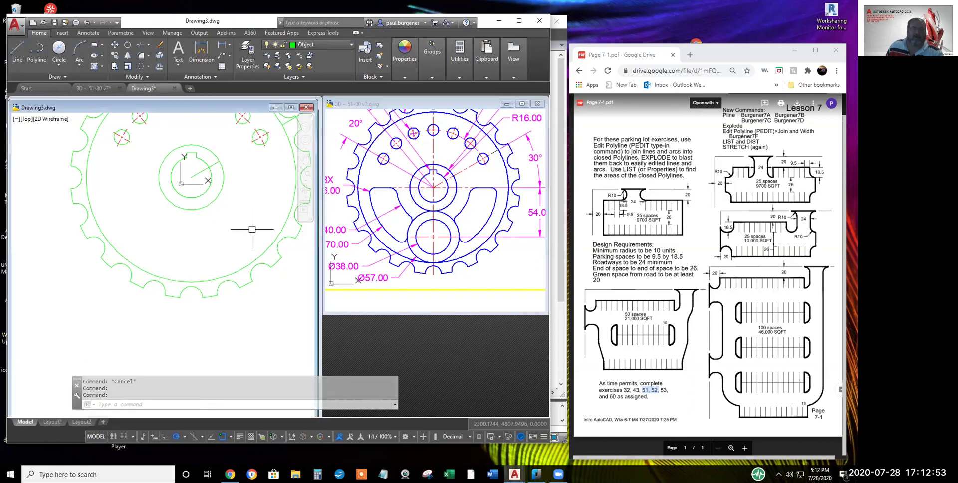
left_click(17, 48)
left_click(192, 177)
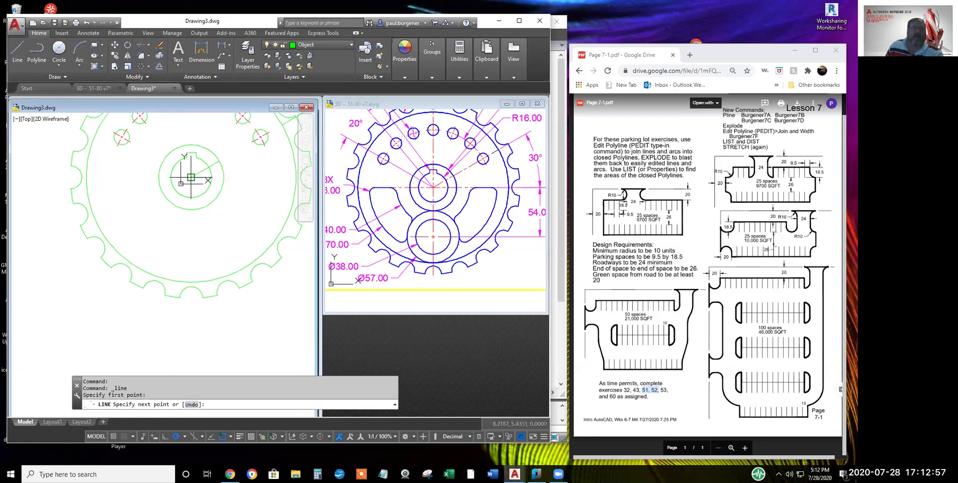
type("54")
key("Return")
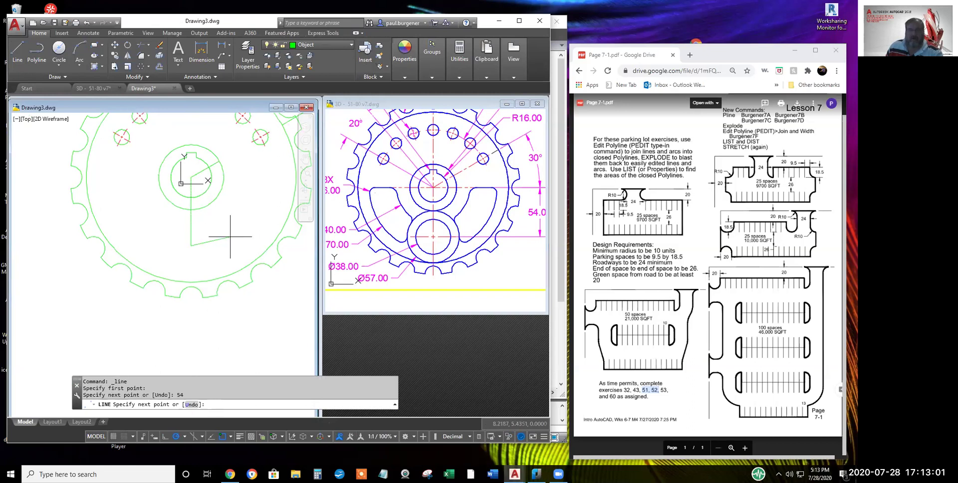
key("Return")
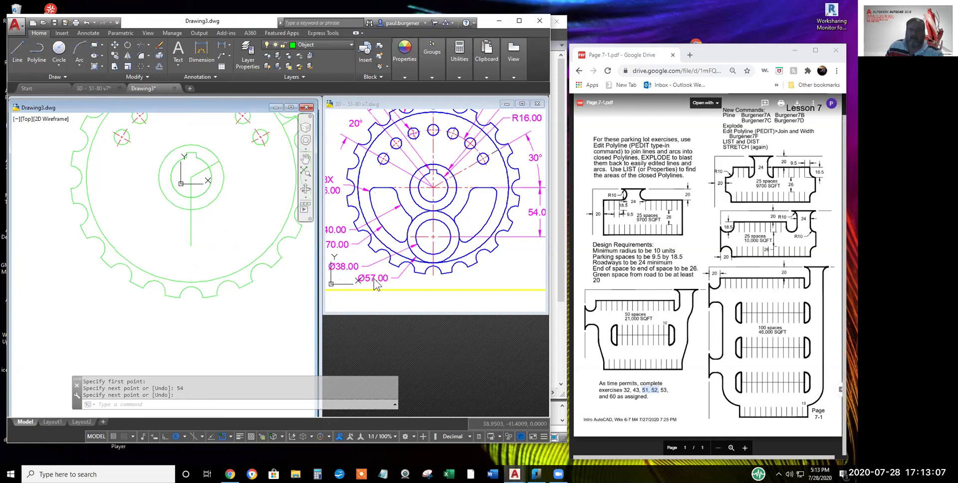
Draw a circle of diameter 28 centred on the lower end of the 54-unit line
left_click(56, 61)
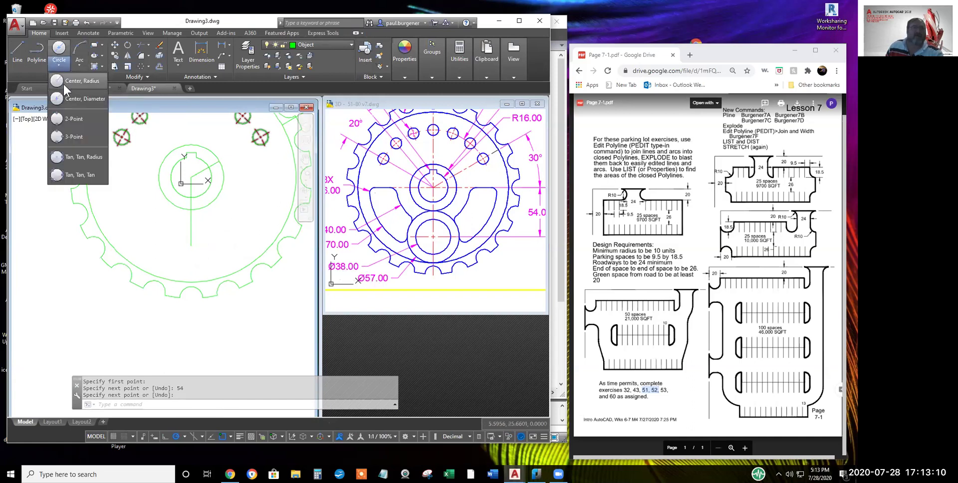
left_click(84, 99)
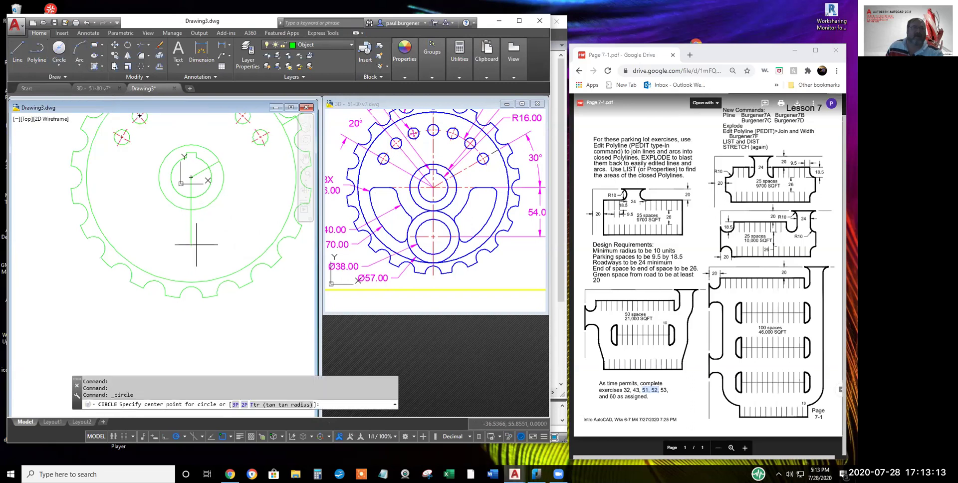
left_click(191, 245)
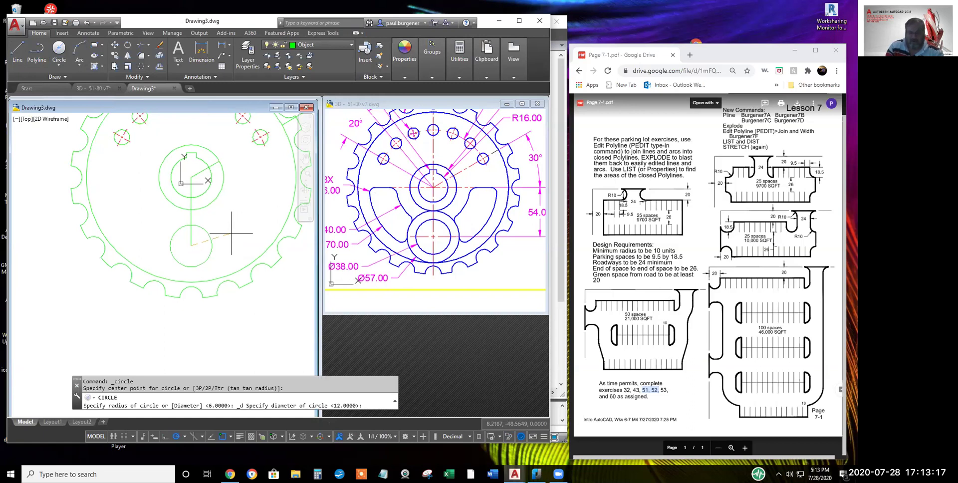
key("Return")
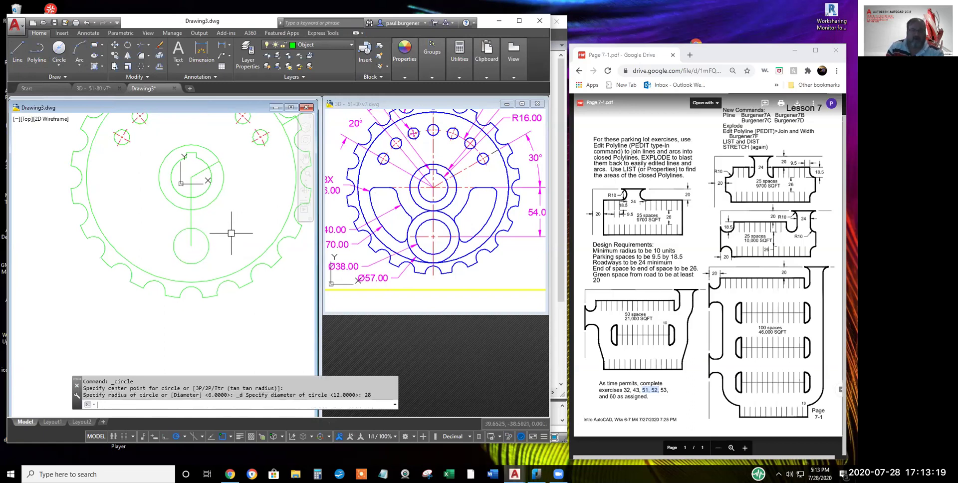
Draw a circle of diameter 57 centred on the lower end of the 54-unit line
left_click(60, 48)
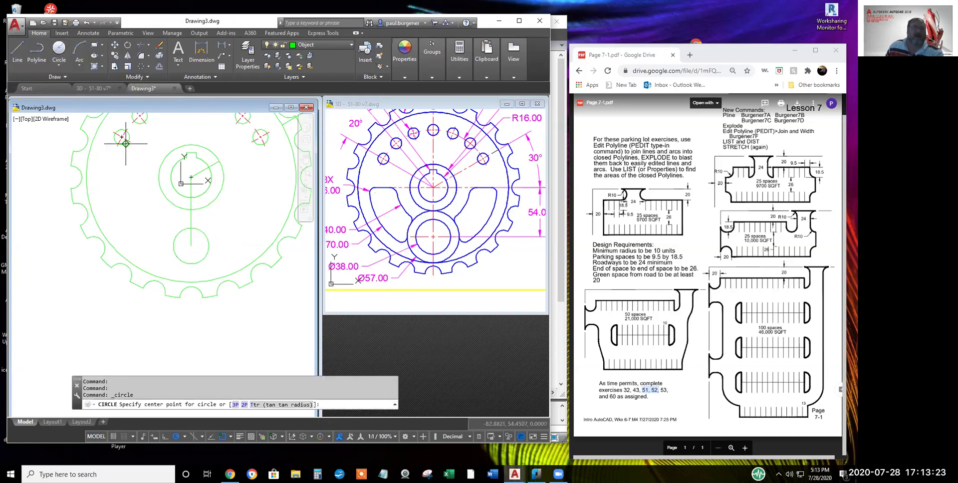
left_click(190, 246)
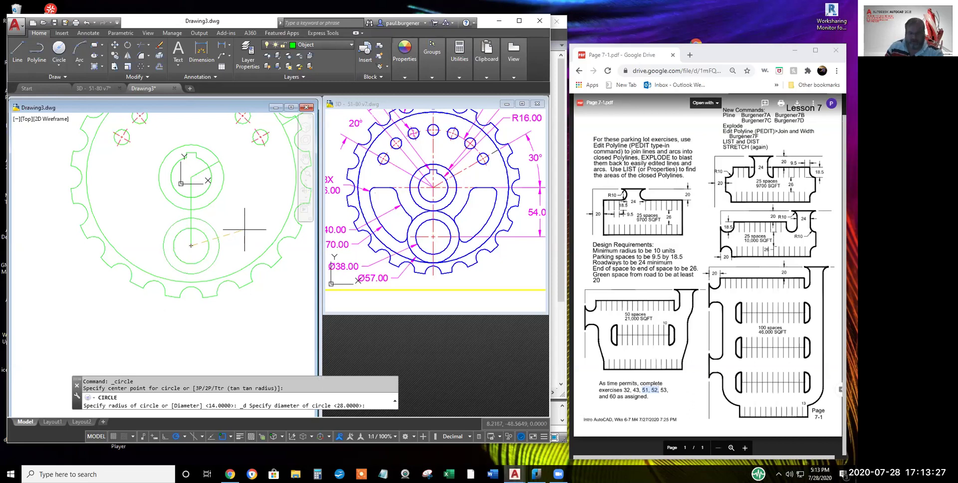
type("57")
key("Return")
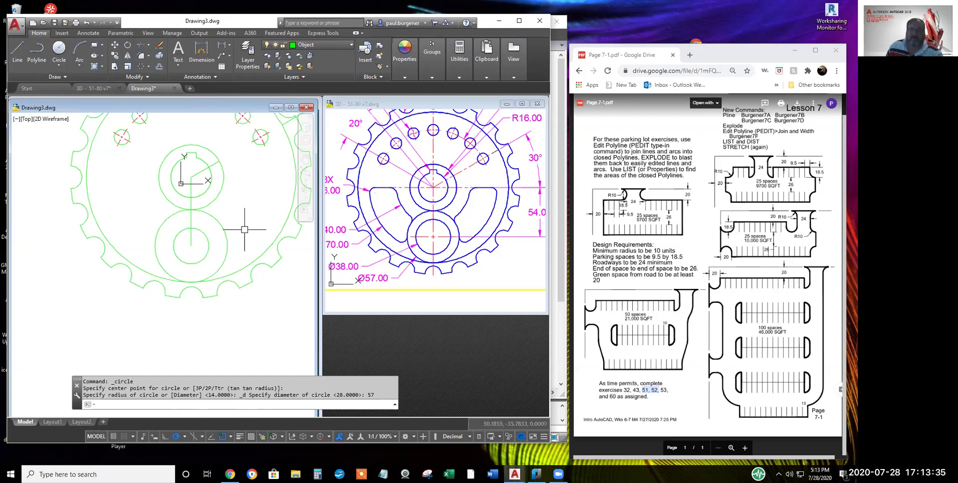
Set the diameter of the inner lower circle to 38 in its properties
left_click(207, 235)
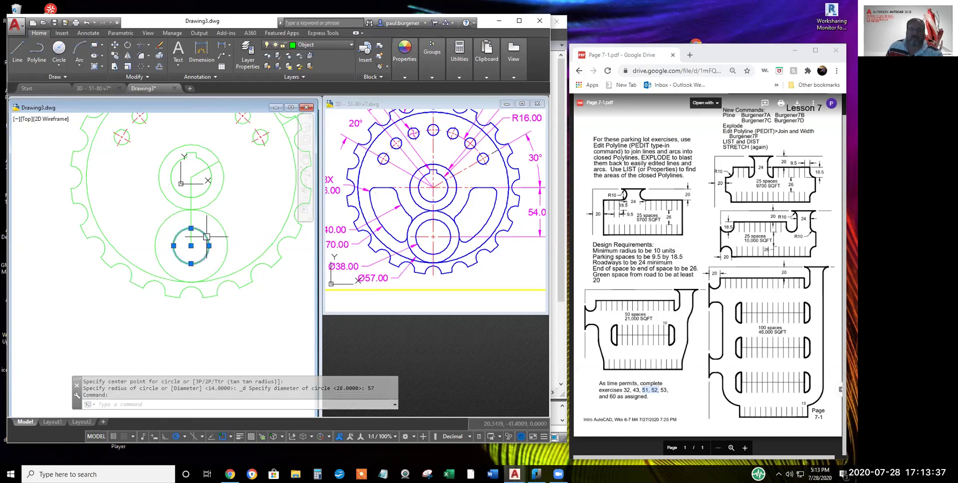
right_click(207, 234)
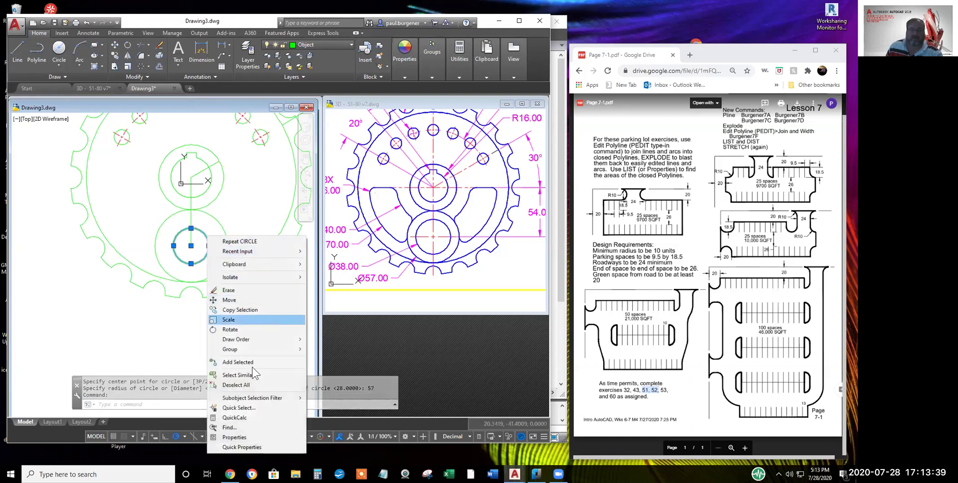
left_click(234, 437)
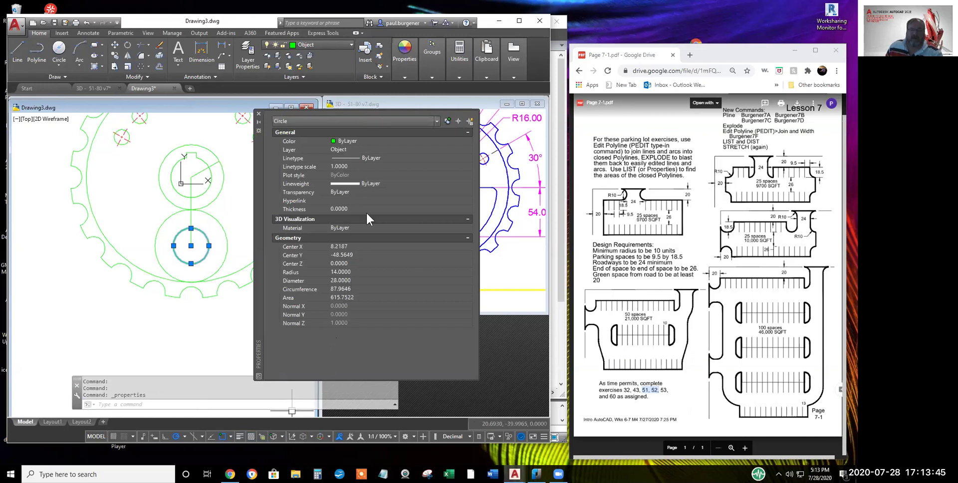
left_click(352, 281)
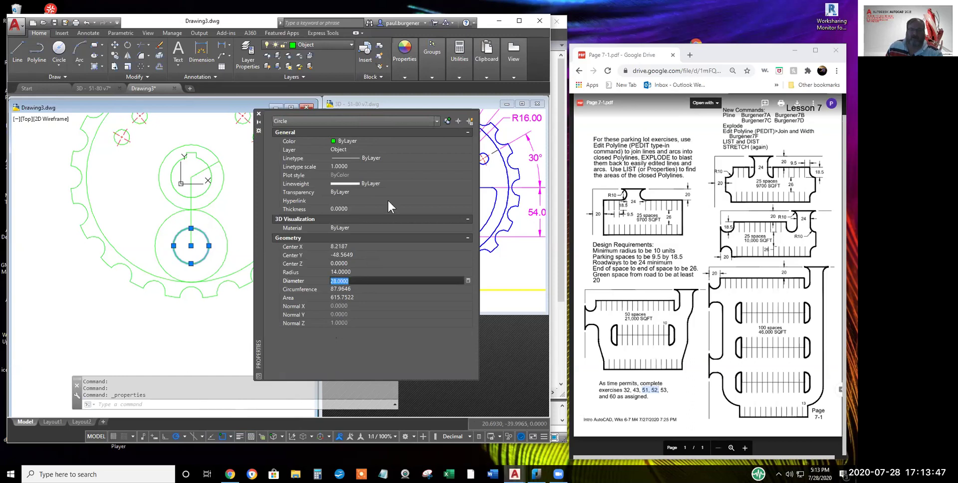
mouse_move(257, 162)
left_mouse_down()
mouse_move(260, 207)
mouse_move(305, 334)
mouse_move(324, 327)
mouse_move(324, 226)
mouse_move(267, 181)
left_mouse_up()
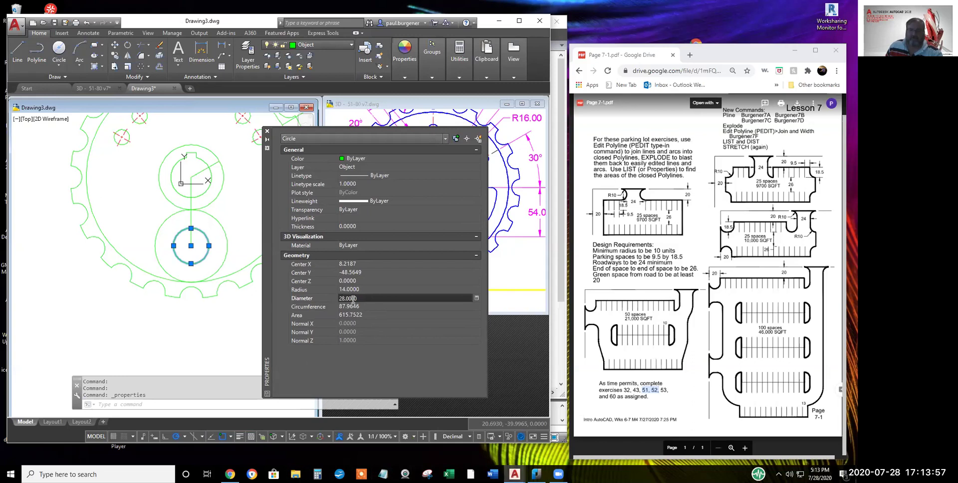
double_click(362, 298)
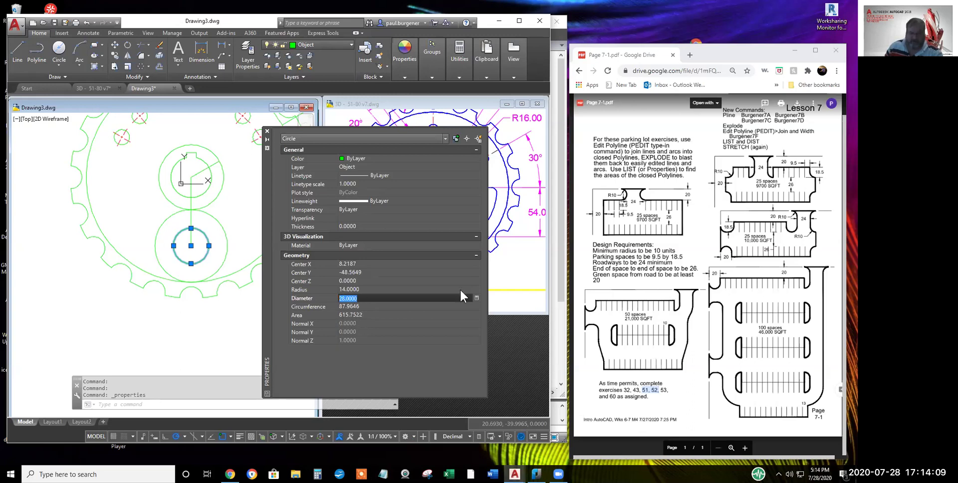
type("38")
key("Return")
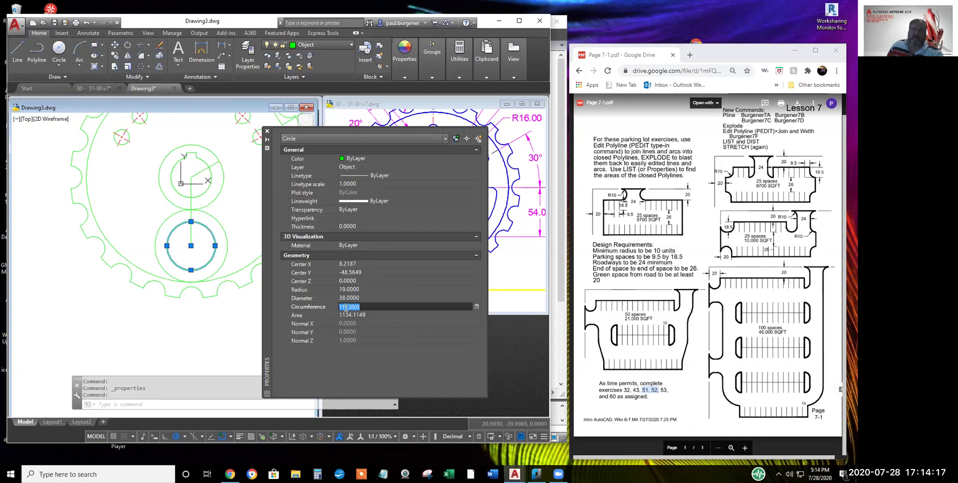
left_click(266, 130)
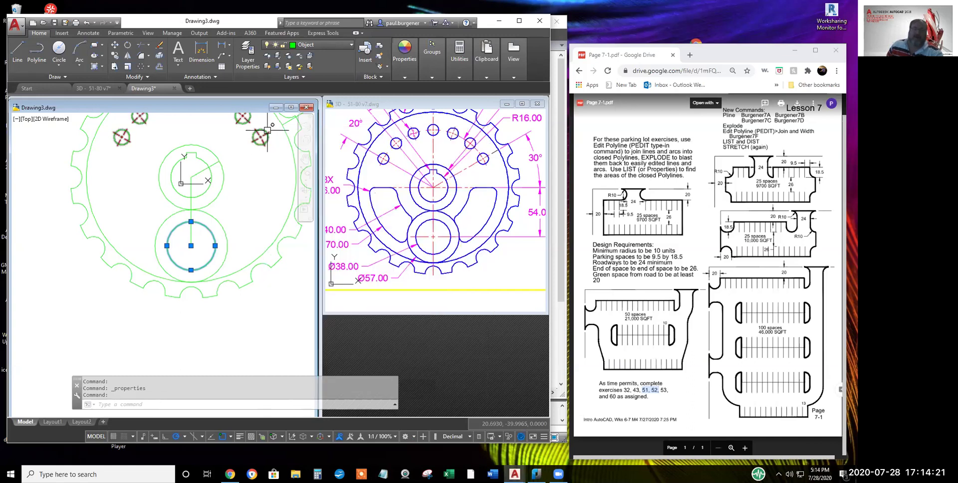
key("Escape")
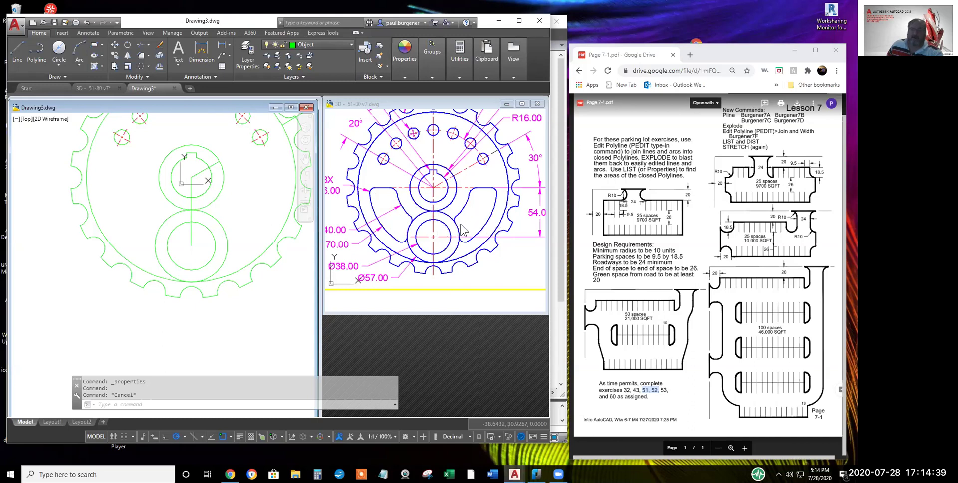
left_click(450, 259)
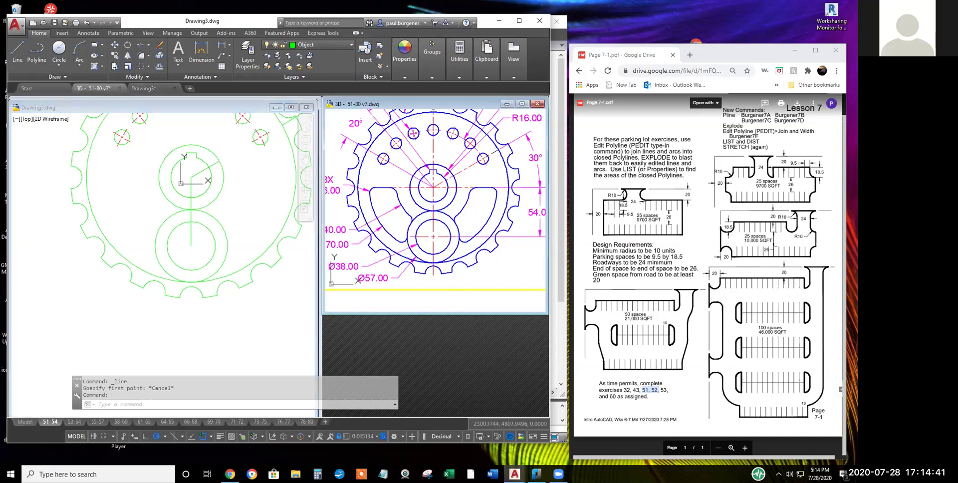
middle_click_drag(454, 240, 476, 238)
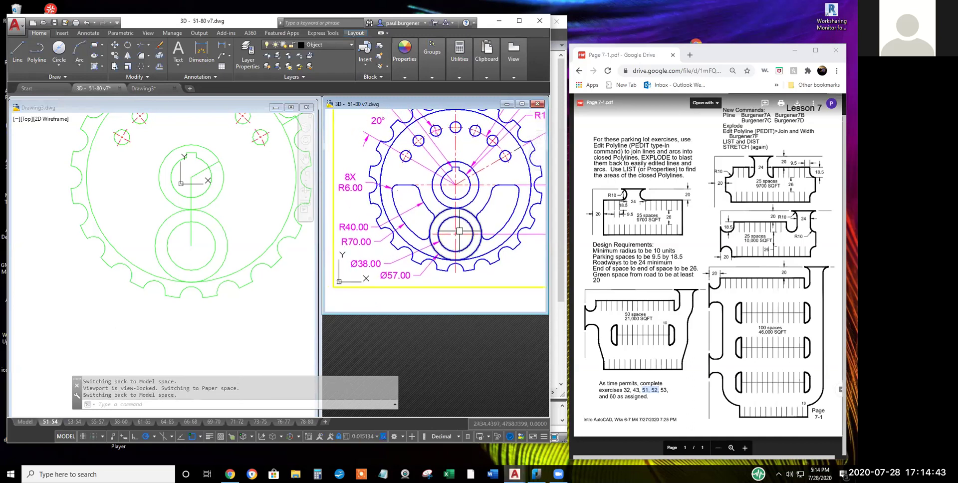
left_click(58, 63)
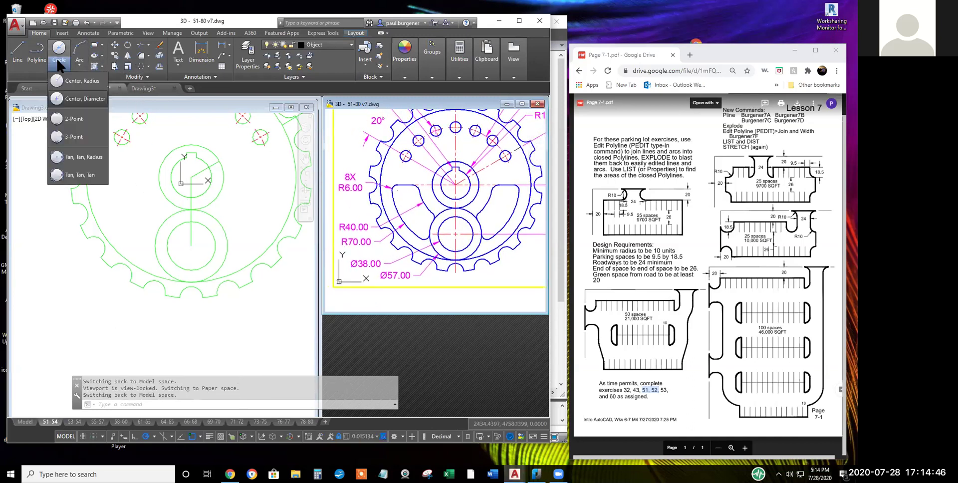
left_click(78, 80)
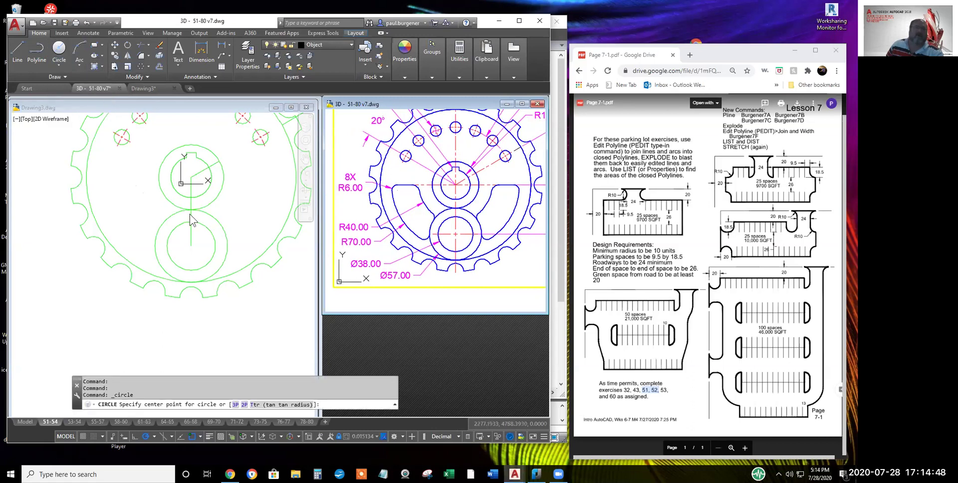
left_click(244, 181)
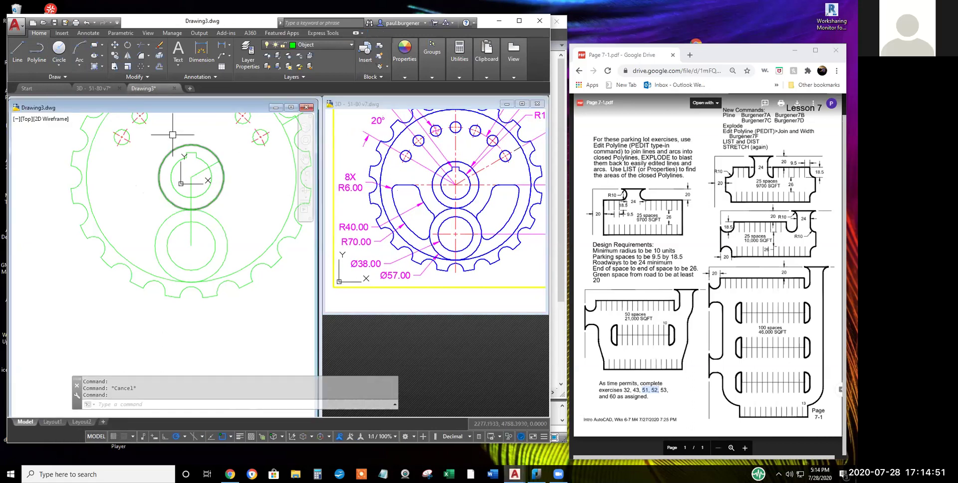
In Drawing3, draw a circle of radius 40 centred on the two lower circles
left_click(59, 48)
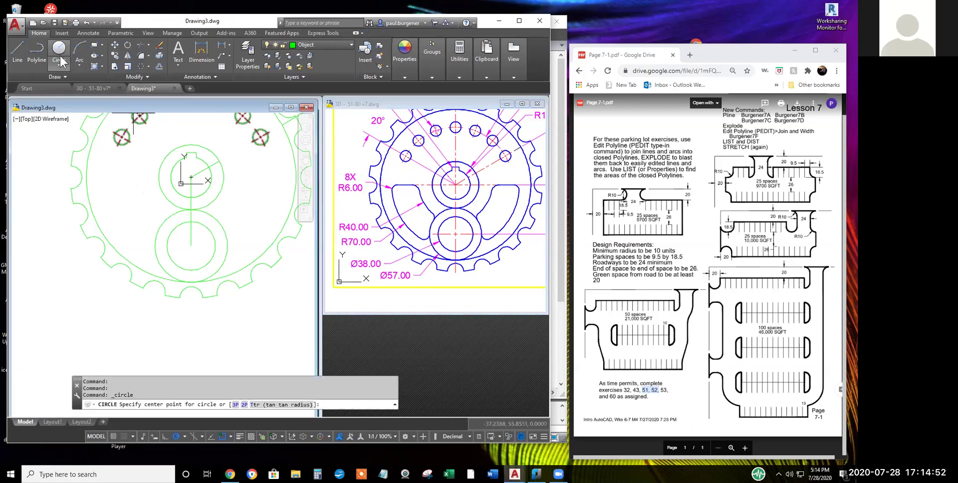
left_click(191, 245)
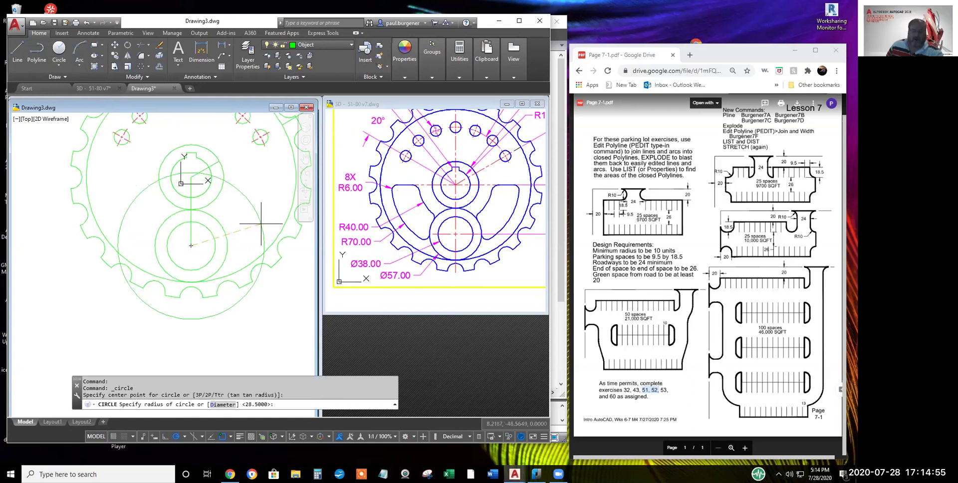
type("40")
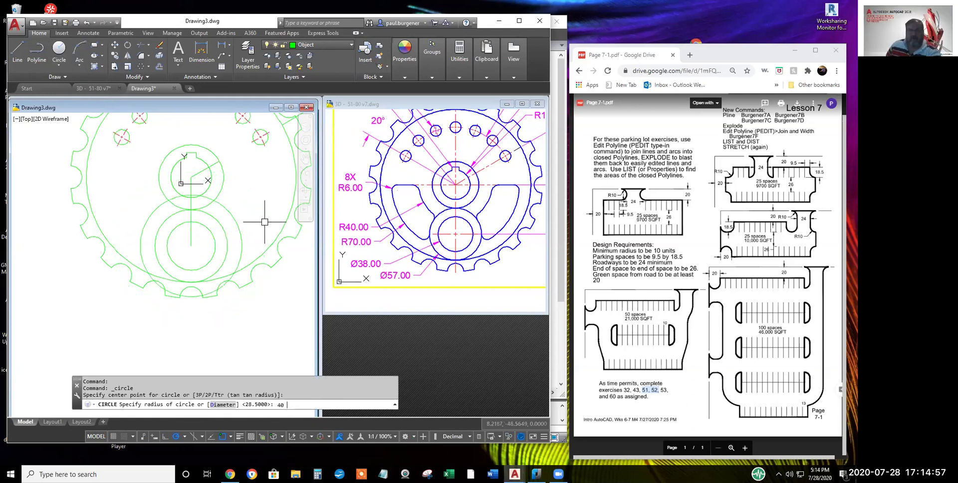
key("Return")
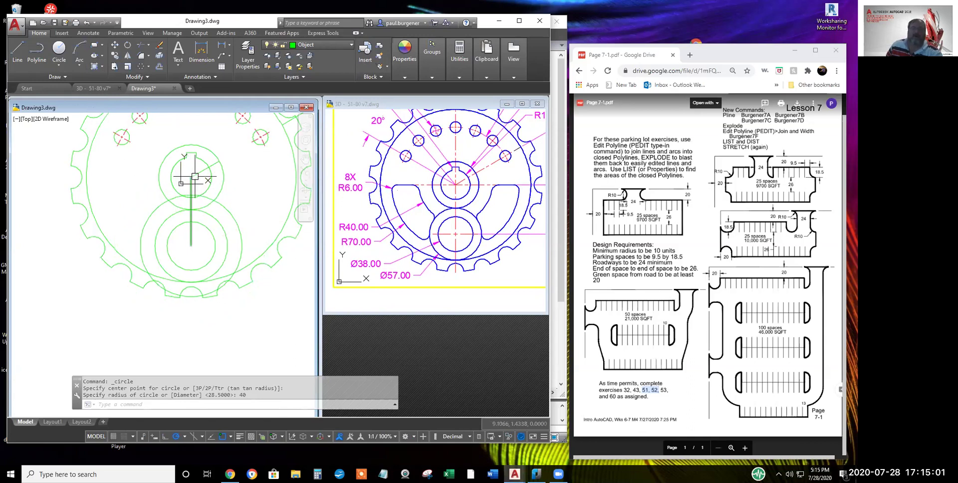
Move the radius-40 circle from the lower circles' centre to the hub centre
left_click(114, 45)
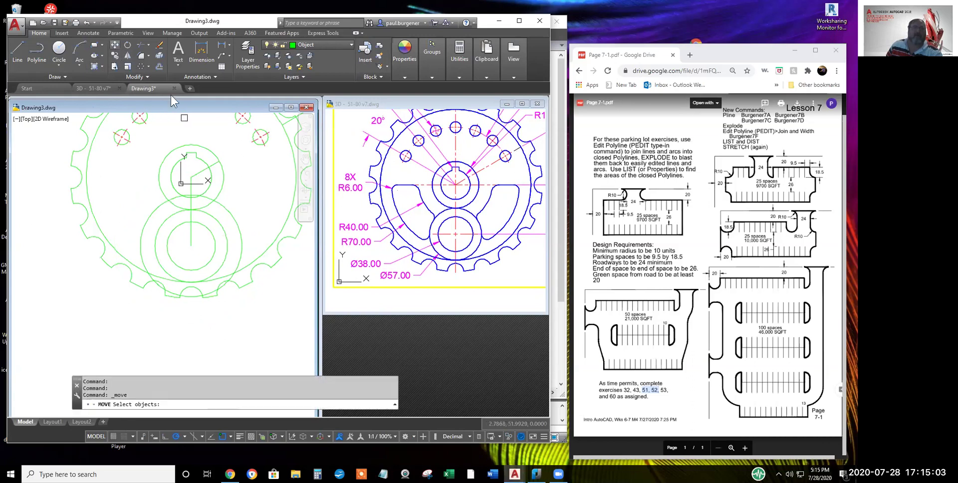
left_click(238, 219)
key("Return")
left_click(191, 246)
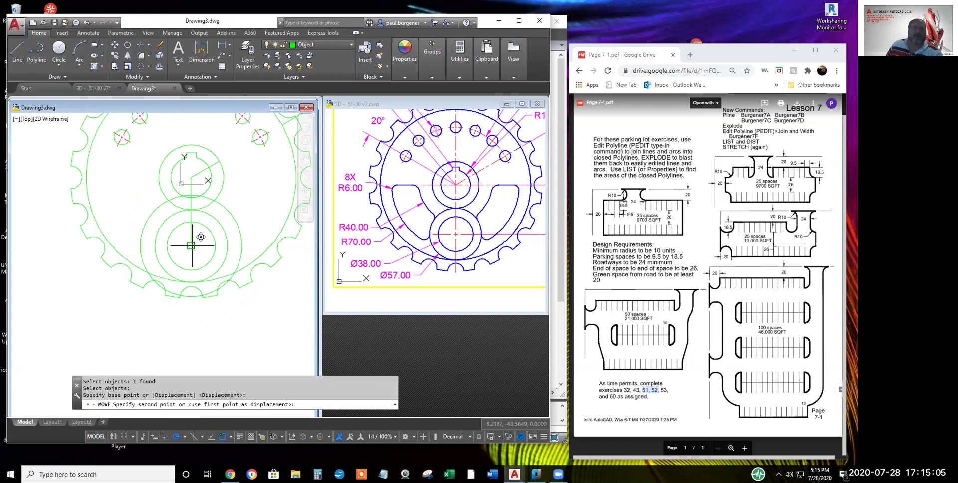
left_click(191, 177)
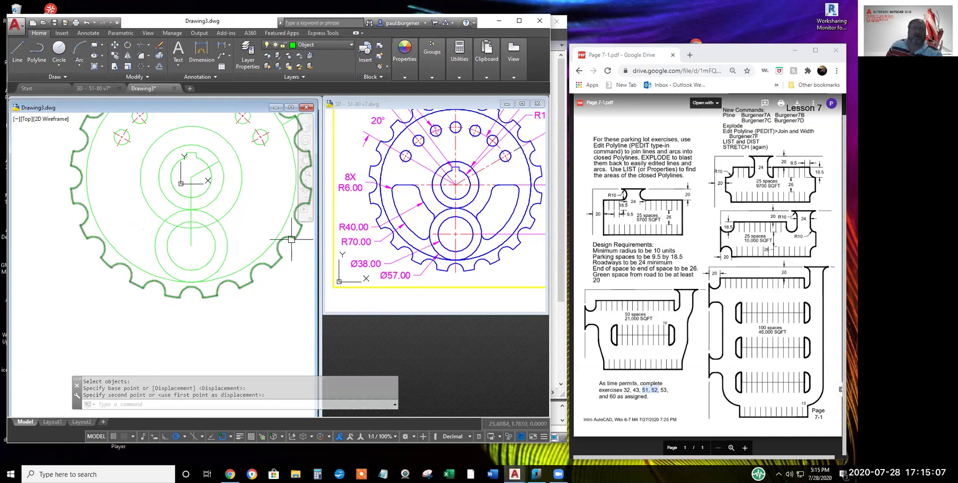
Draw a circle of radius 70 centred on the hub
left_click(60, 51)
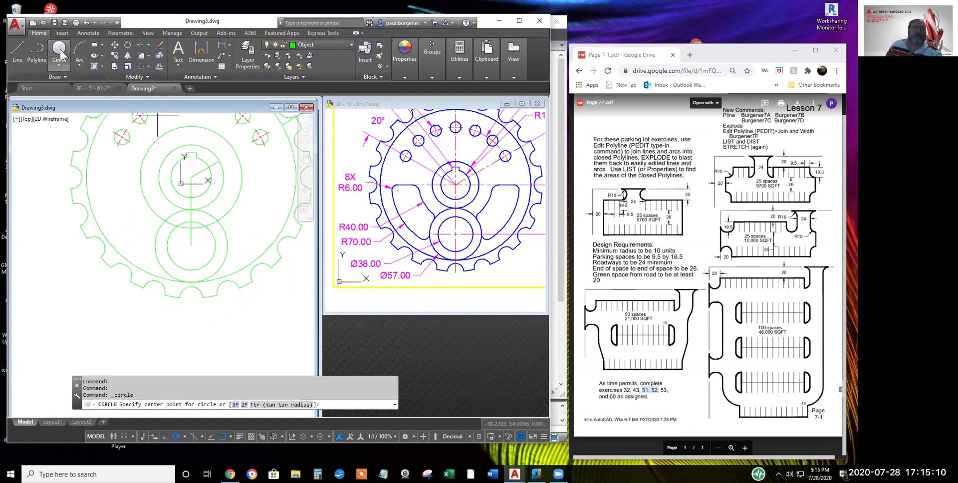
left_click(191, 176)
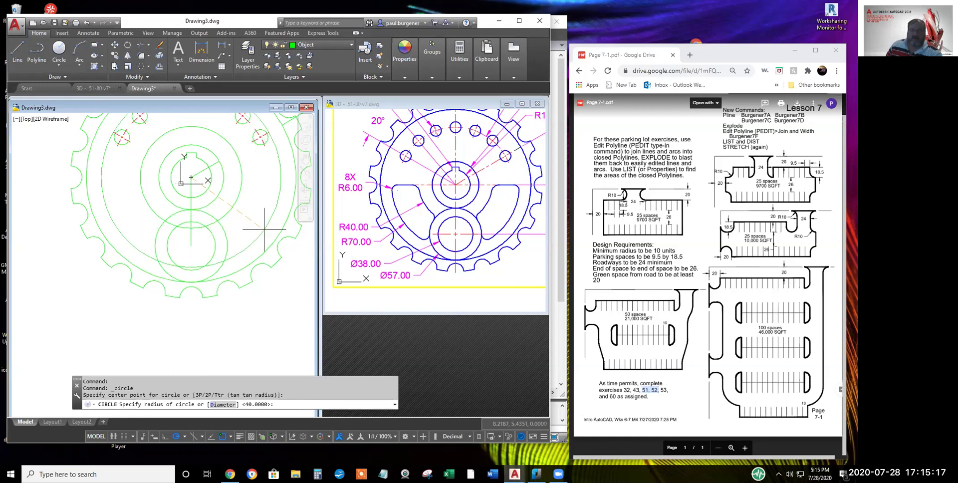
type("7")
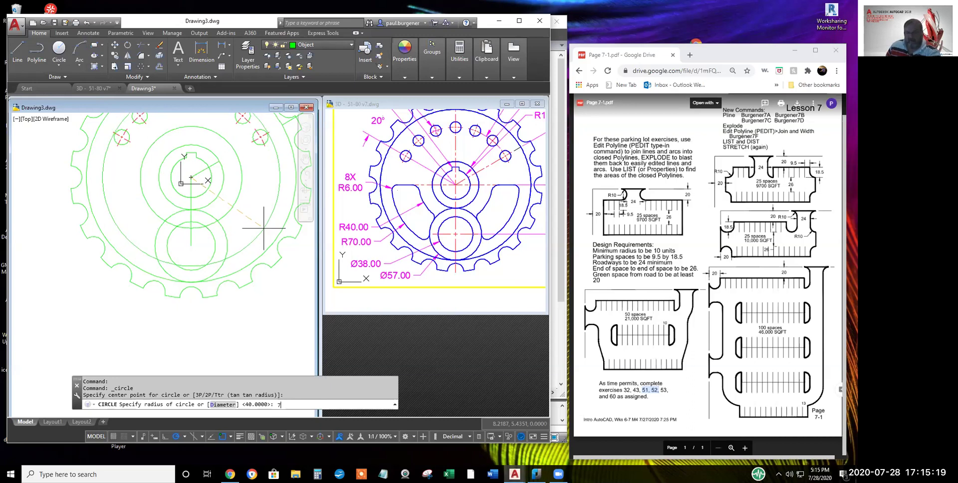
key("Return")
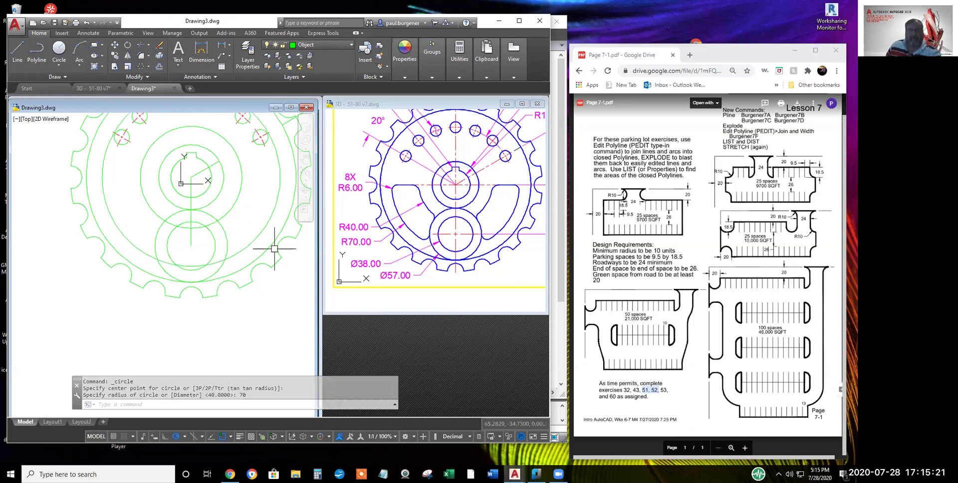
key("Return")
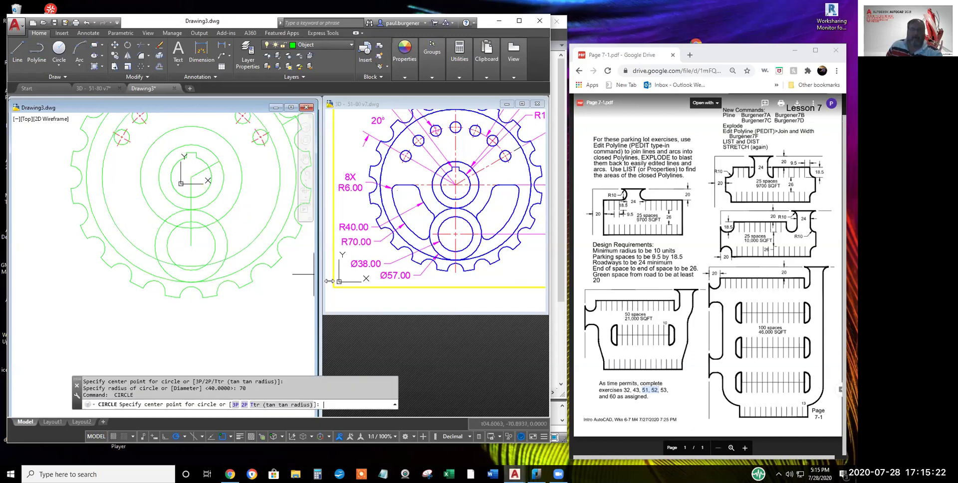
Draw a horizontal line from the hub centre to the right, extending just past the radius-70 circle
left_click(17, 48)
left_click(192, 177)
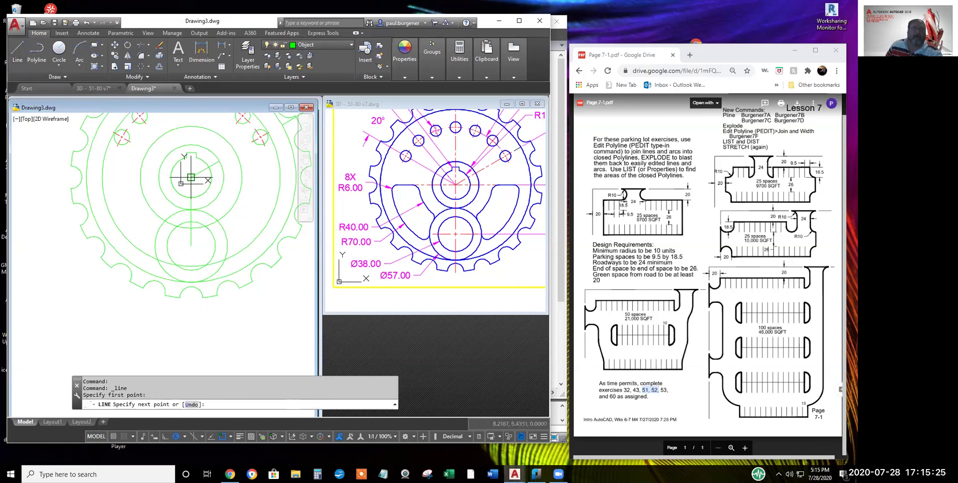
left_click(287, 177)
key("Return")
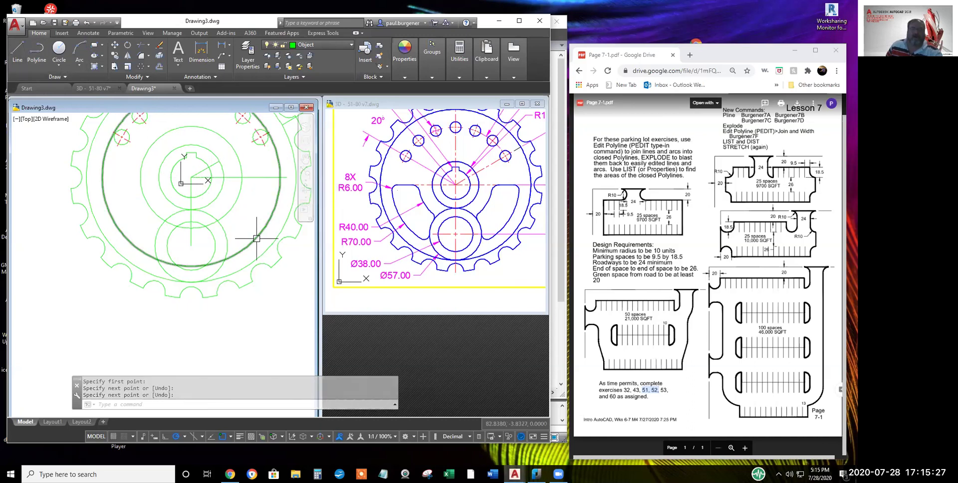
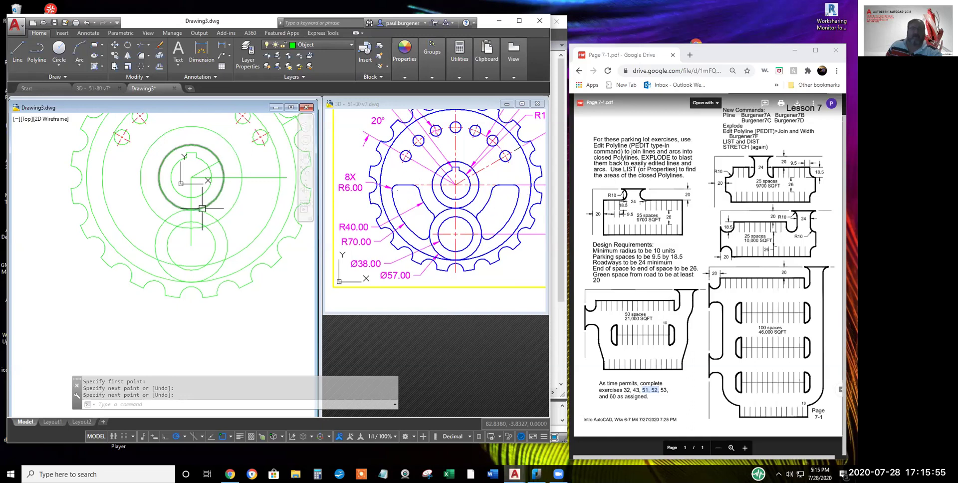
Trim the radius-40 and radius-70 circles and the horizontal line to shape the slot on the right of the hub
left_click(142, 46)
key("Return")
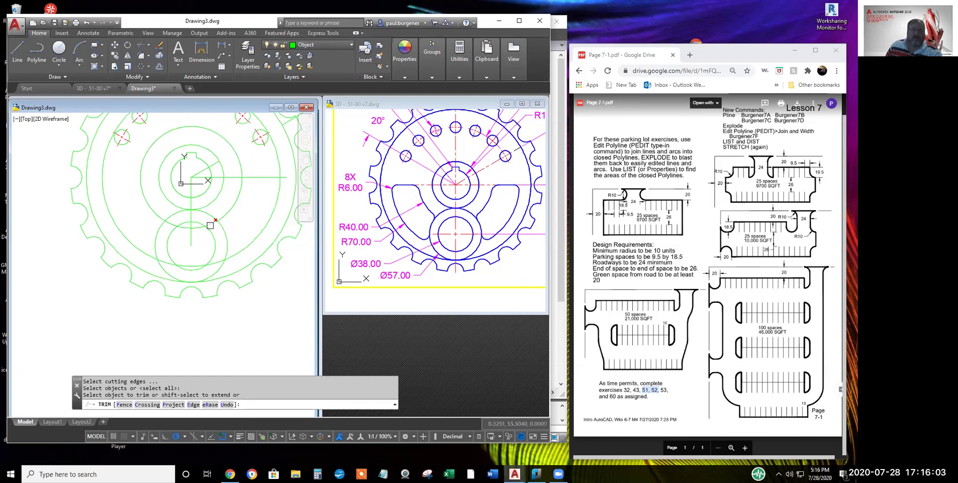
left_click(210, 226)
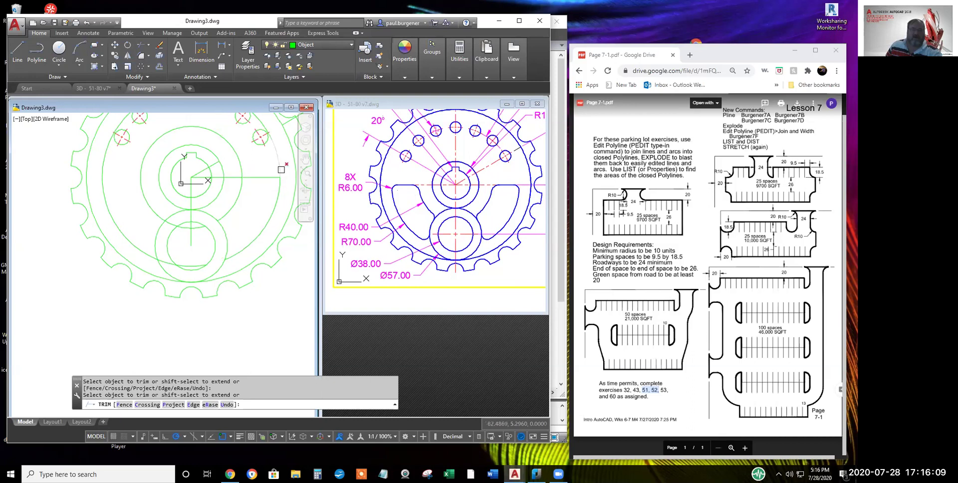
left_click(247, 169)
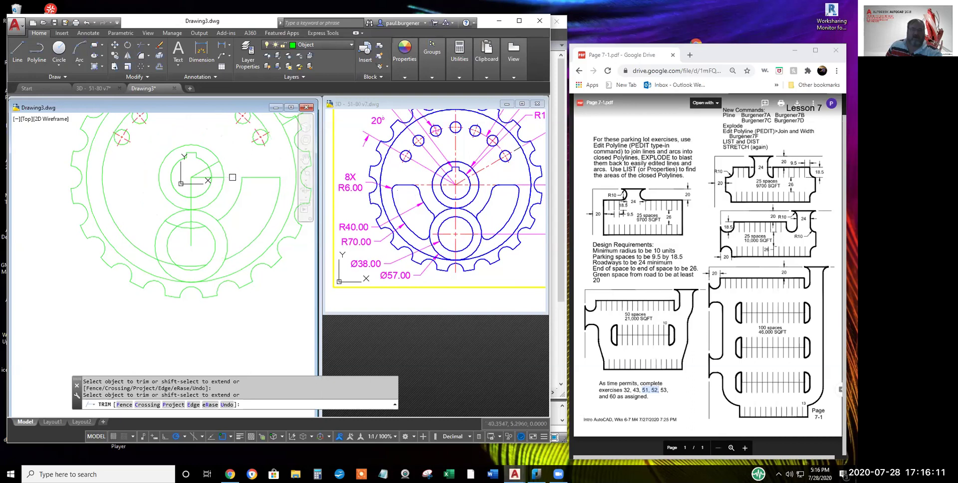
left_click(287, 250)
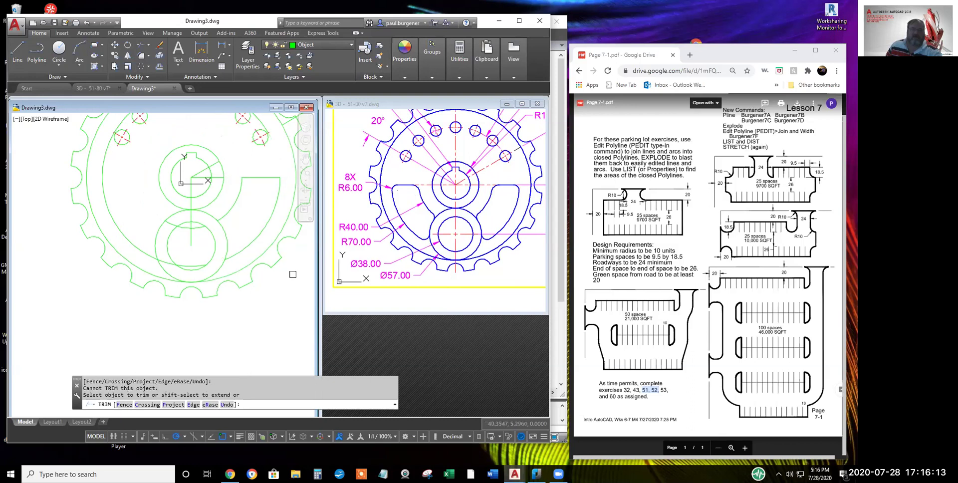
key("Escape")
Erase the leftover radius-70 arc on the left and the leftover arc and vertical line inside the lower circles
middle_click_drag(277, 263, 264, 301)
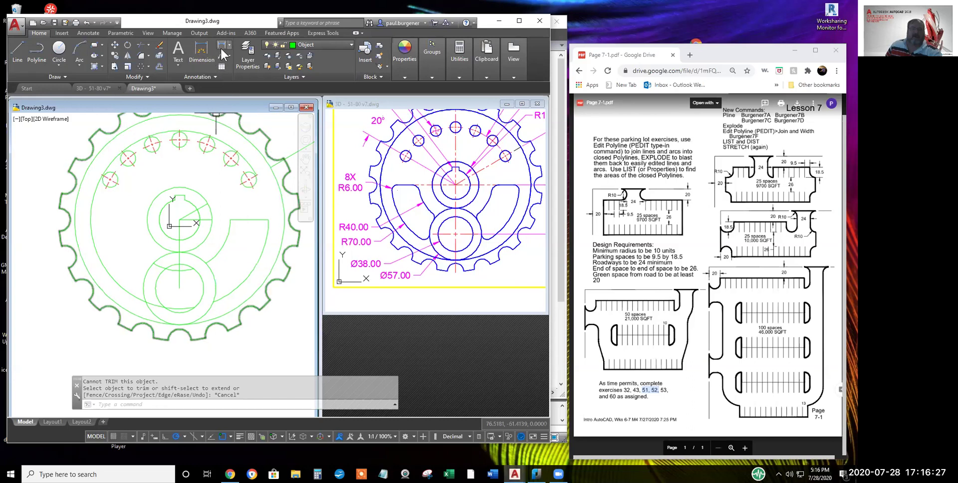
left_click(159, 44)
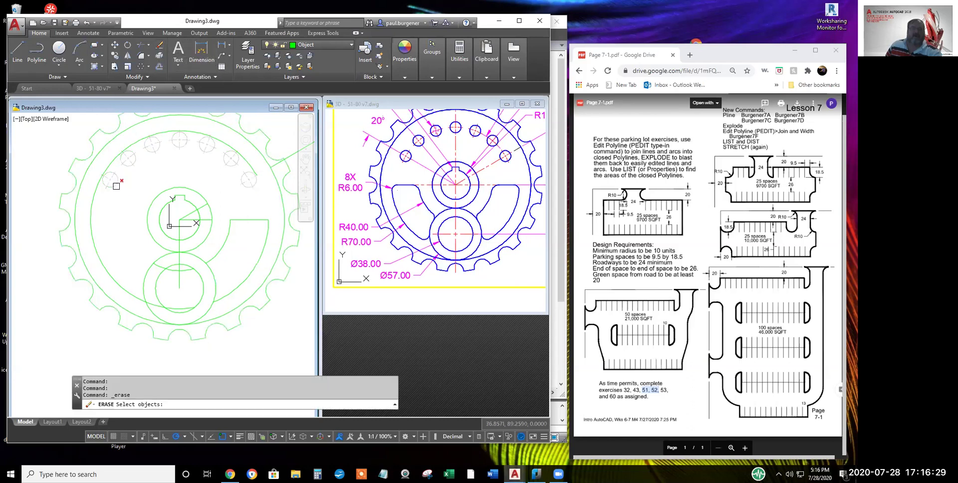
left_click(95, 215)
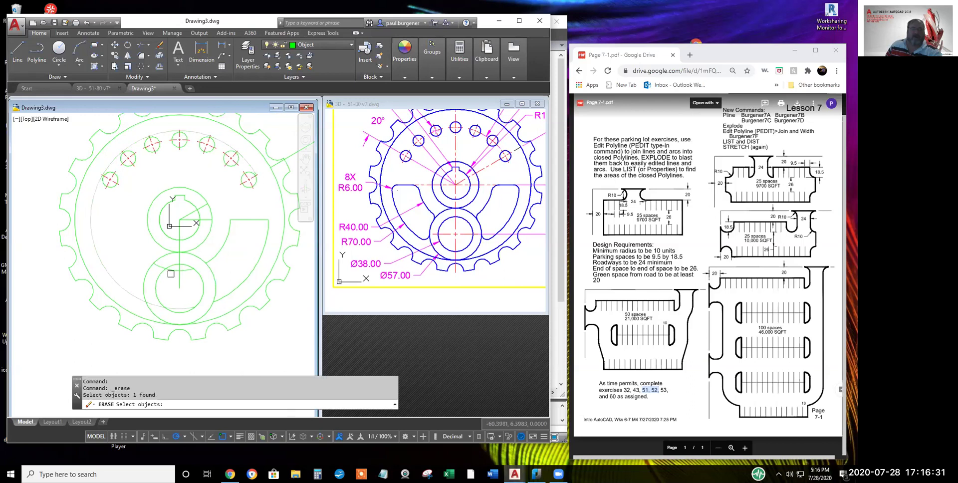
left_click(173, 271)
left_click(180, 278)
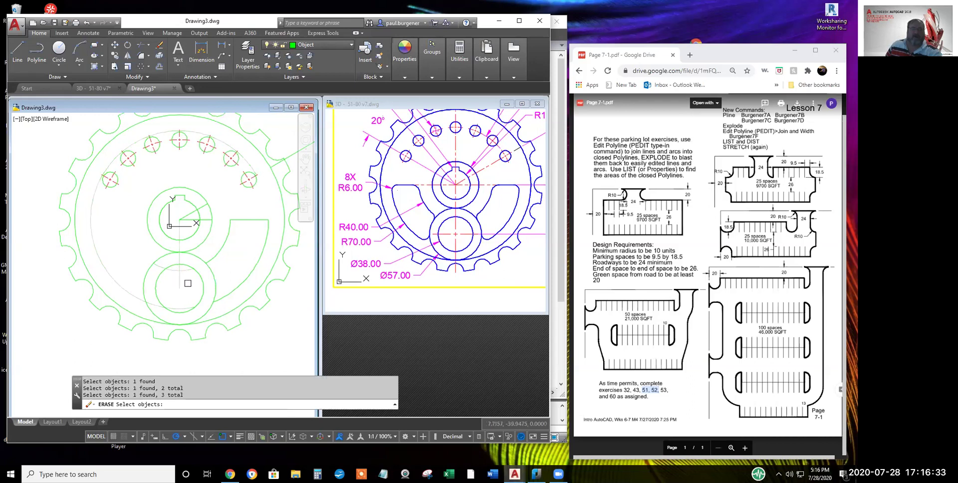
key("Return")
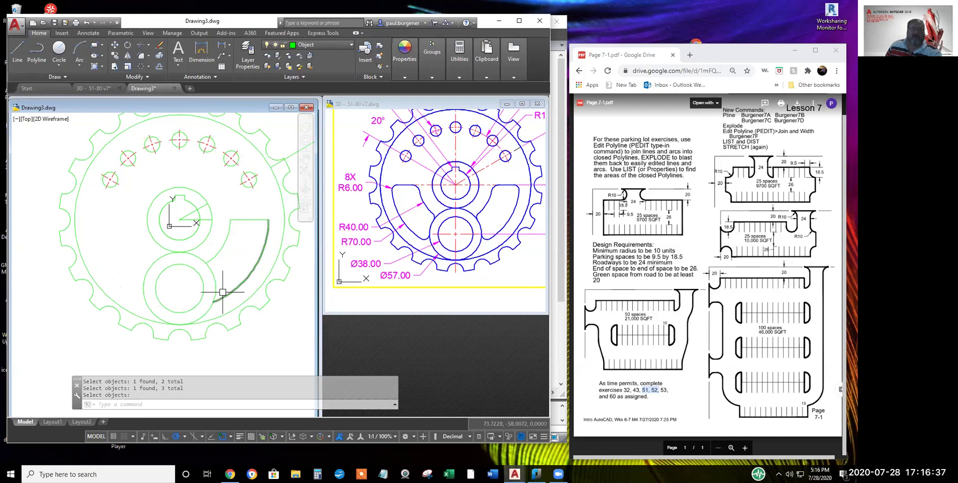
Fillet the slot's upper outer corner, between the horizontal line and the radius-70 arc, with radius 6
scroll(225, 298, "up", 4)
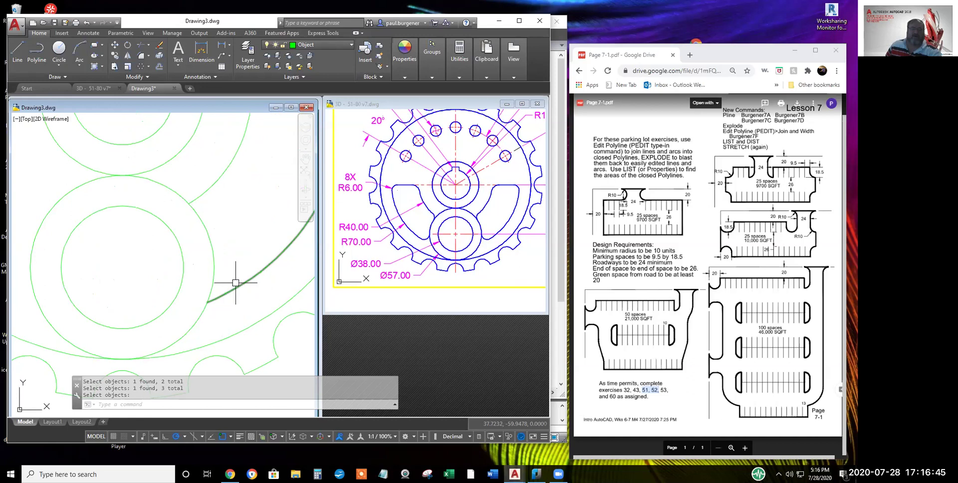
scroll(237, 251, "down", 2)
scroll(240, 240, "down", 3)
scroll(214, 239, "up", 5)
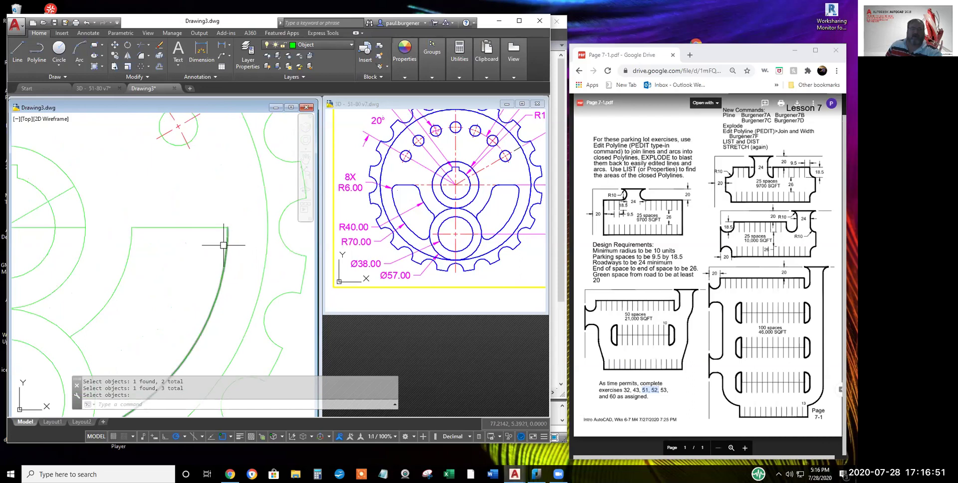
scroll(217, 230, "down", 3)
middle_click_drag(214, 203, 231, 188)
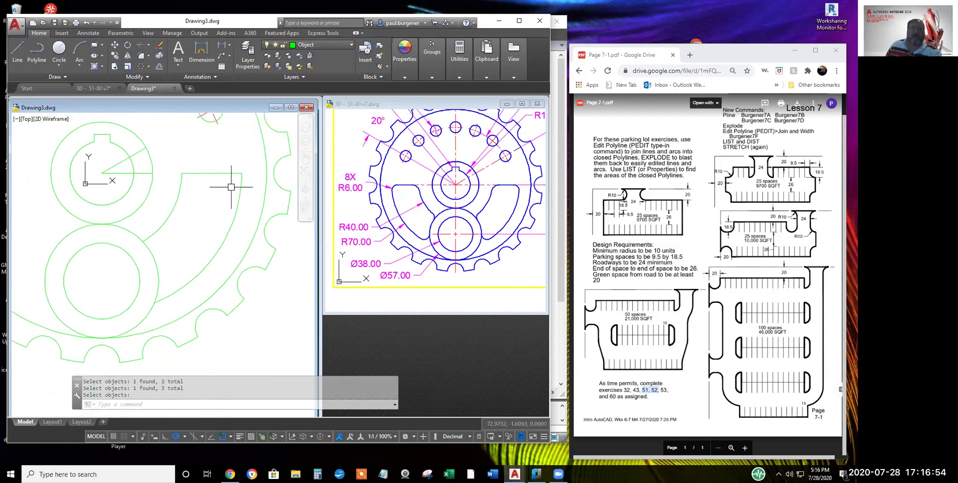
left_click(142, 58)
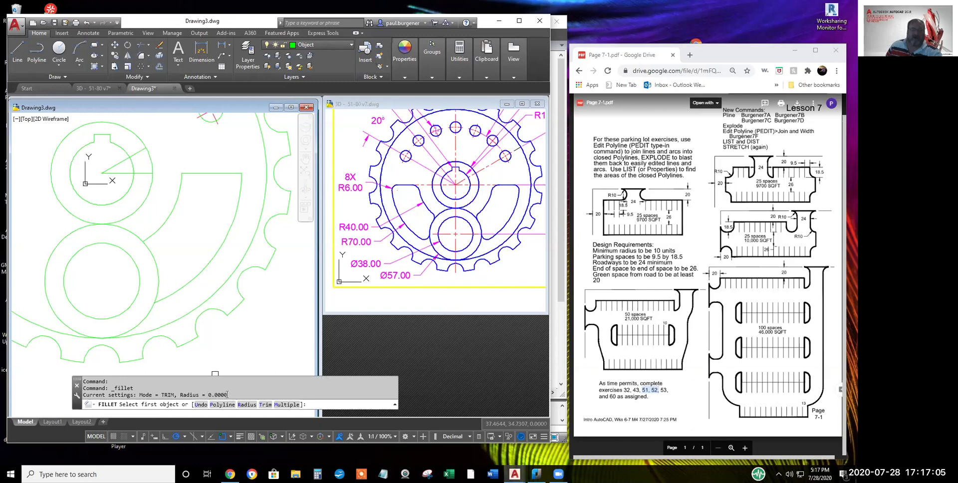
right_click(209, 158)
left_click(232, 206)
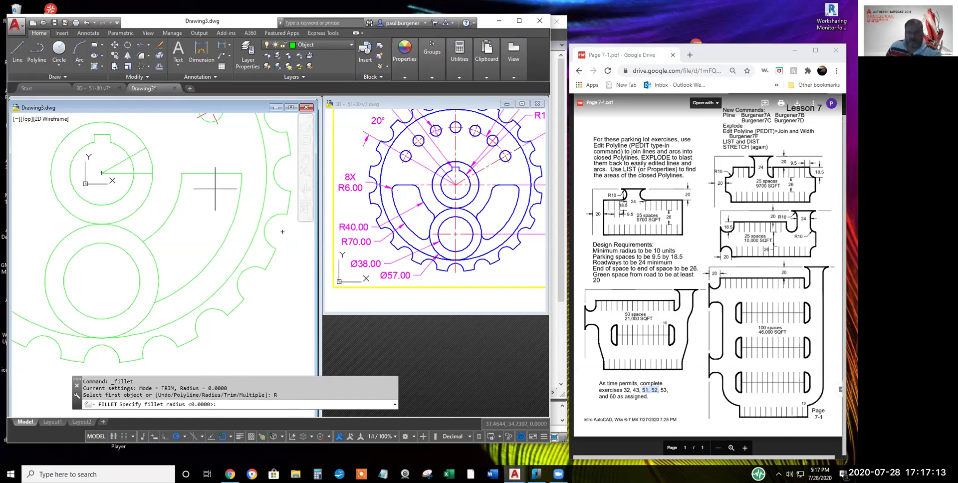
key("Return")
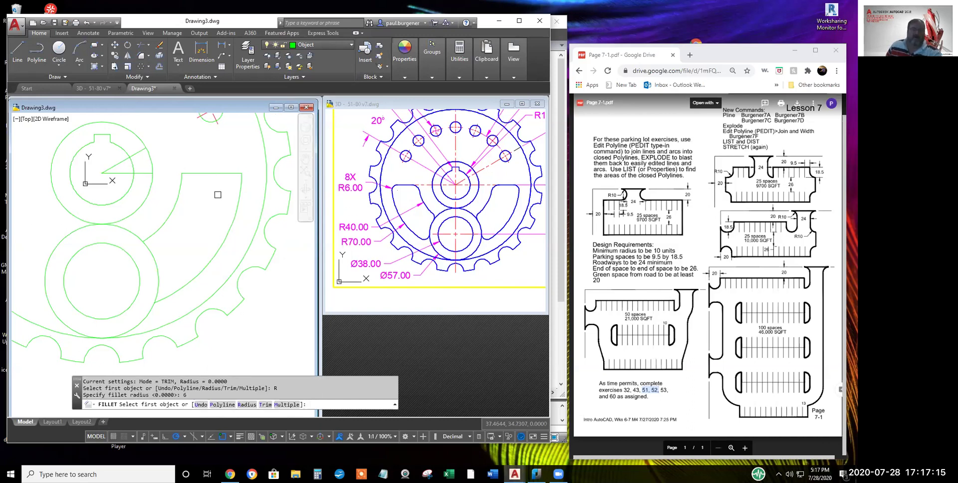
left_click(239, 188)
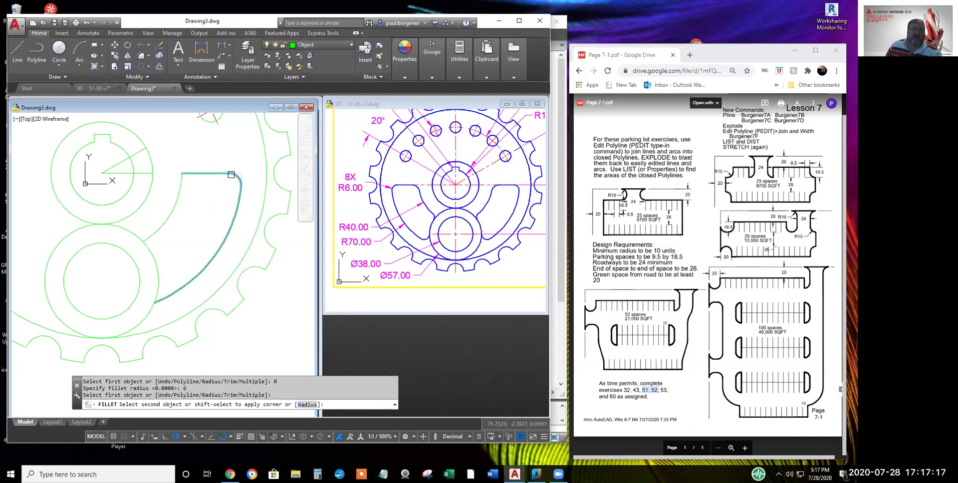
left_click(227, 174)
Fillet the slot's upper inner corner and its two corners at the lower circle with radius 6
key("Return")
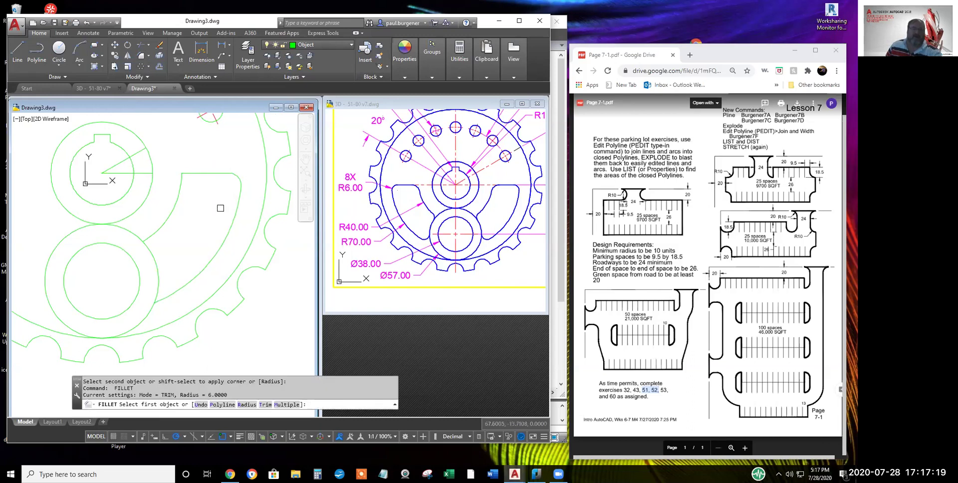
left_click(201, 176)
left_click(171, 208)
key("Return")
left_click(157, 282)
left_click(169, 291)
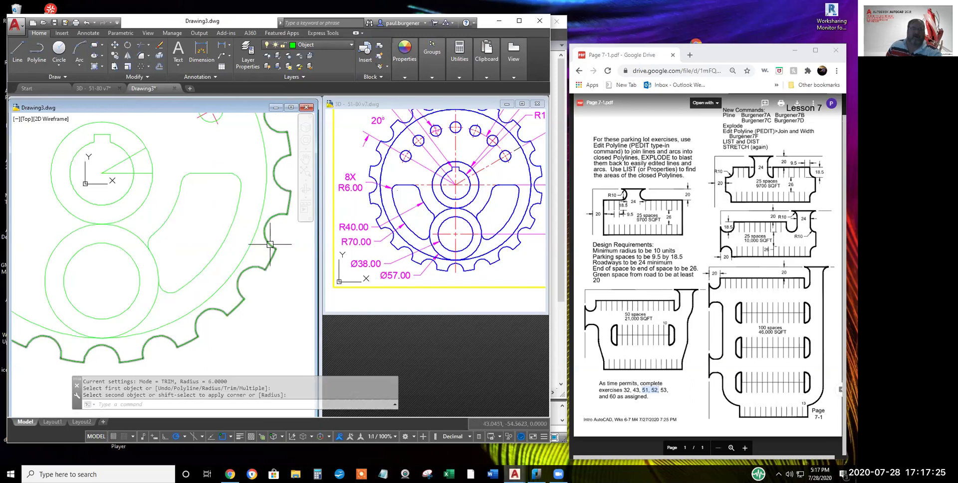
Mirror the complete filleted slot outline about the vertical line through the hub centre, keeping the original slot
scroll(270, 244, "down", 2)
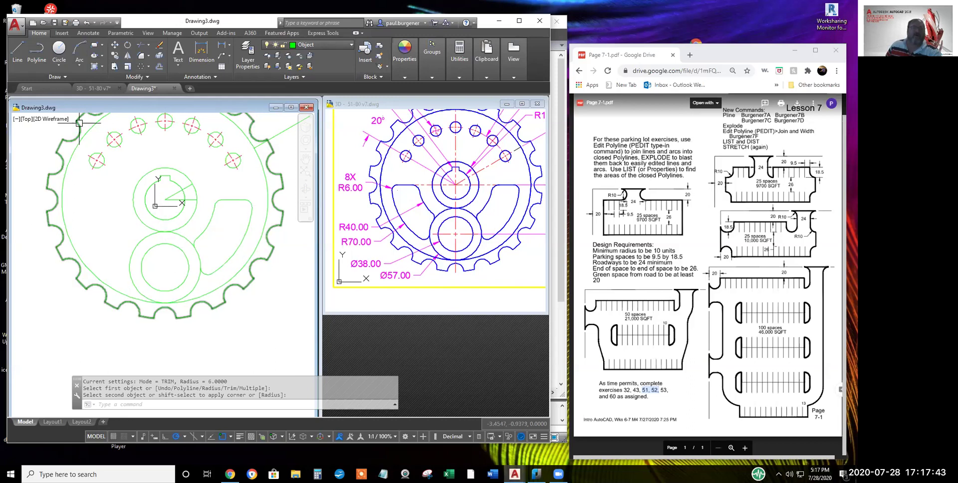
left_click(127, 56)
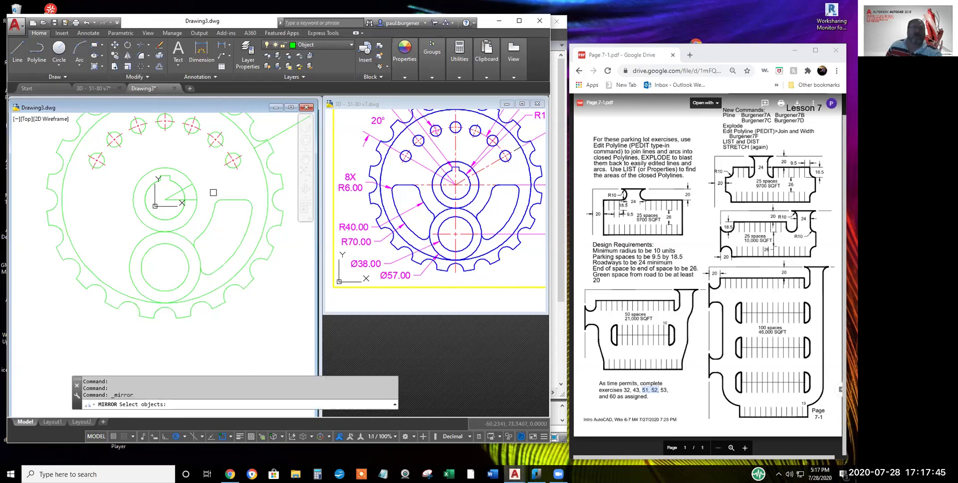
left_click(200, 186)
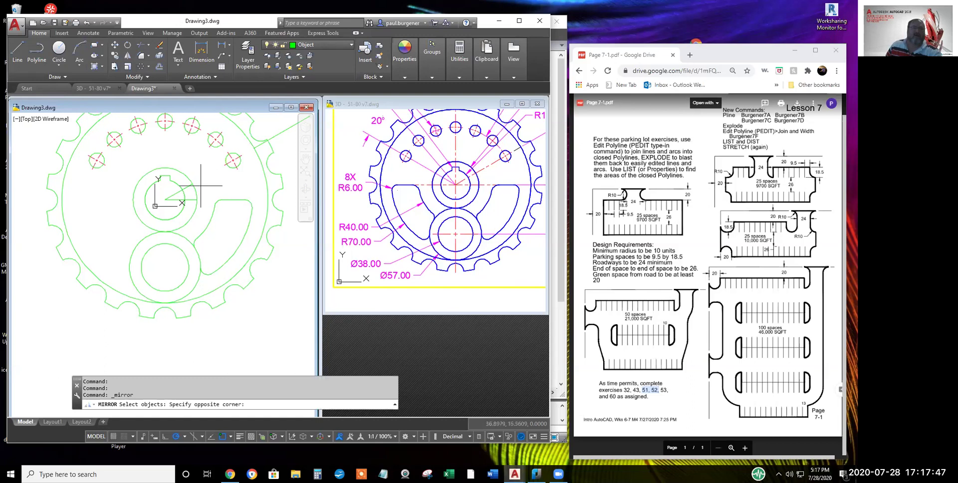
left_click(258, 290)
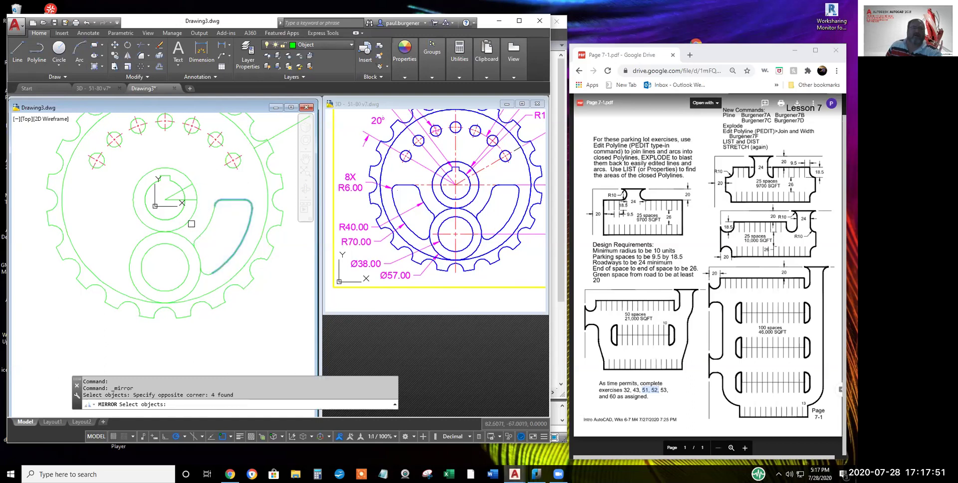
left_click(174, 205)
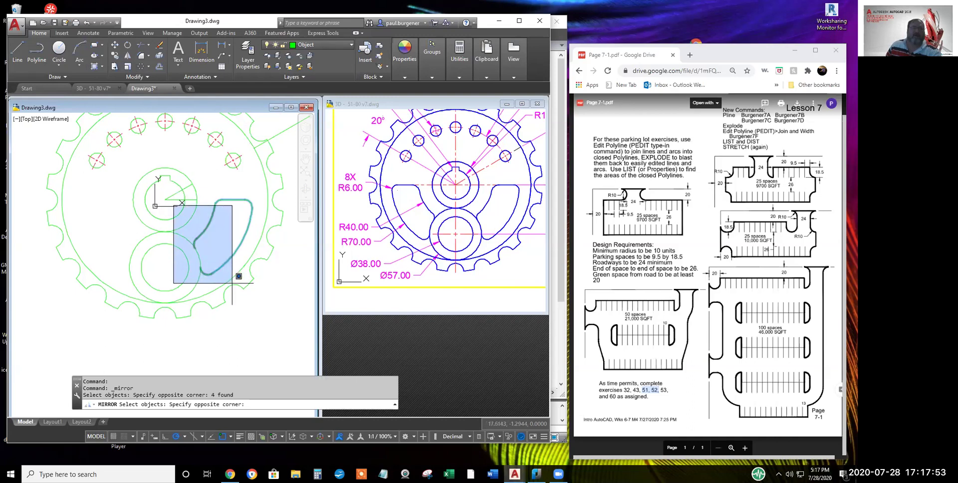
left_click(231, 278)
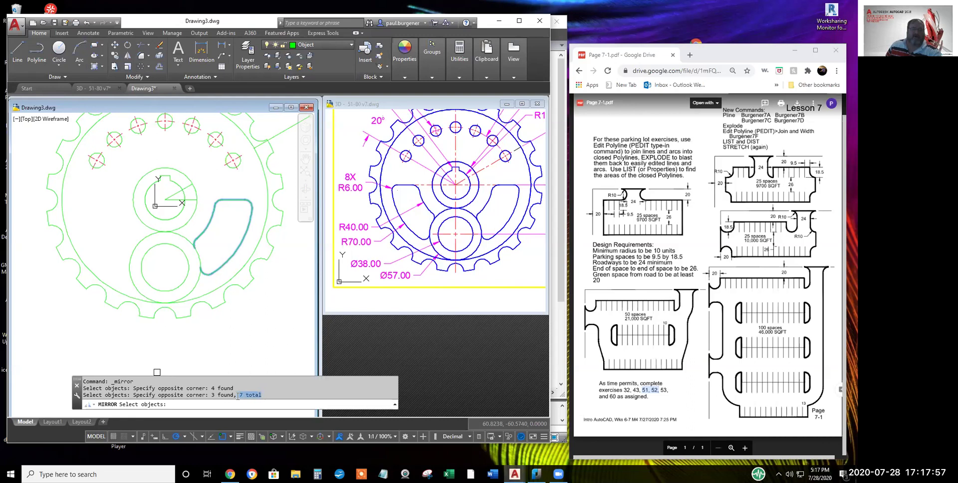
key("Return")
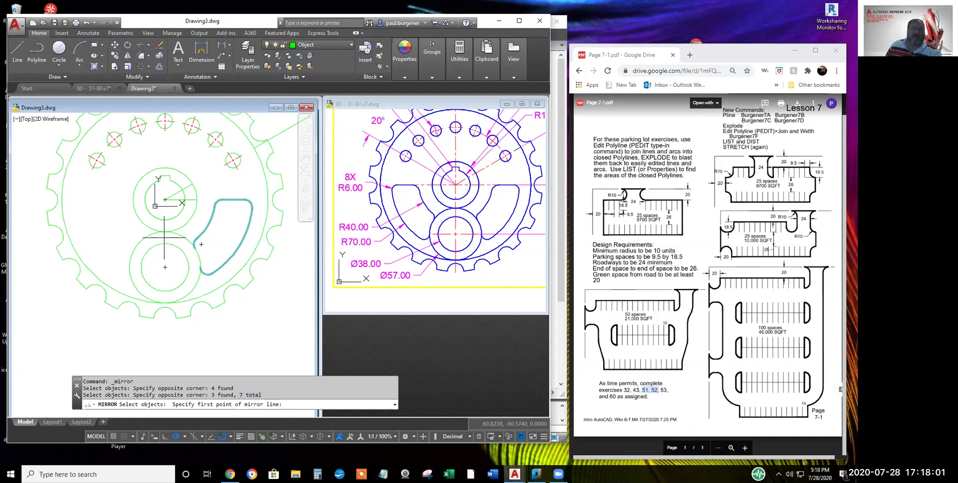
left_click(166, 168)
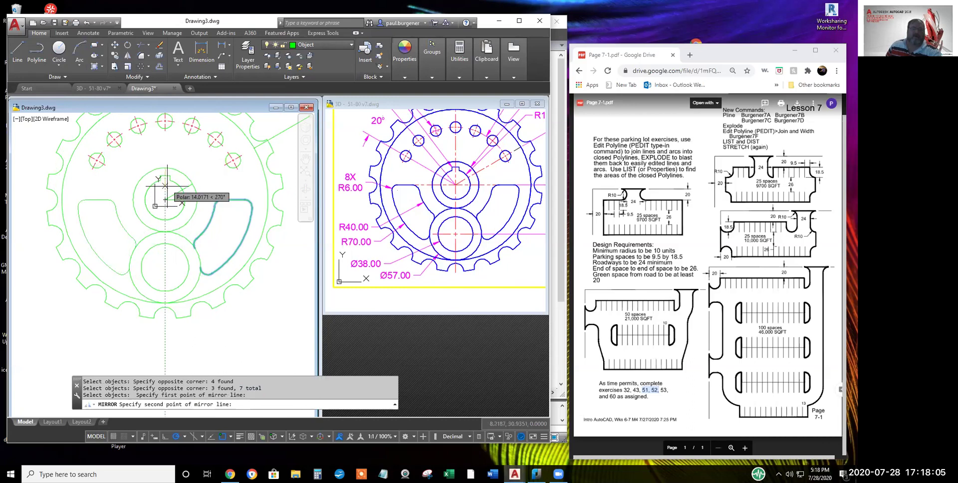
left_click(165, 155)
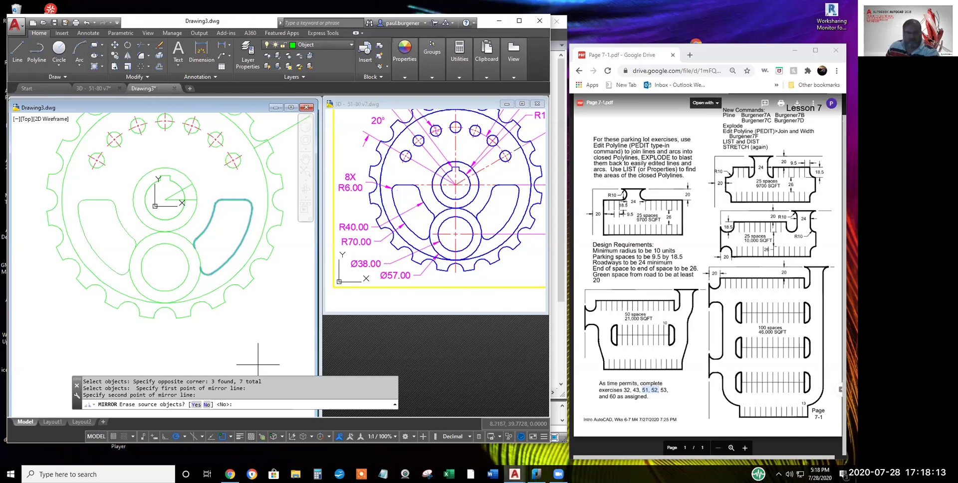
key("Return")
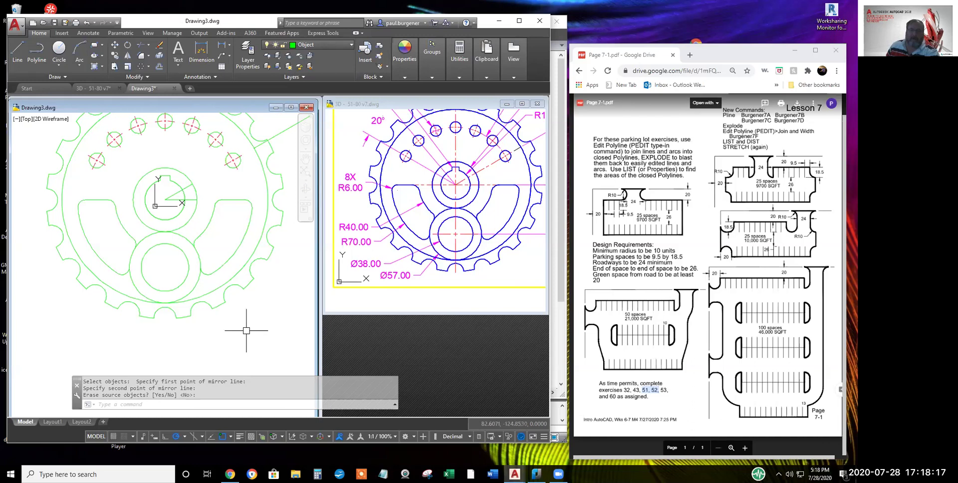
Compare the plate with the reference drawing 3D - 51-80 v7.dwg, examining the lower circles and their centre lines
scroll(246, 330, "down", 2)
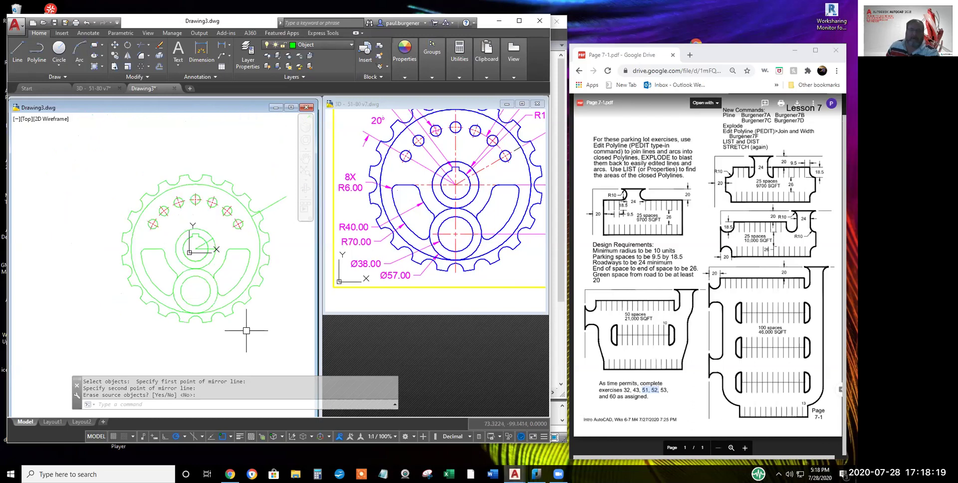
middle_click_drag(246, 331, 216, 347)
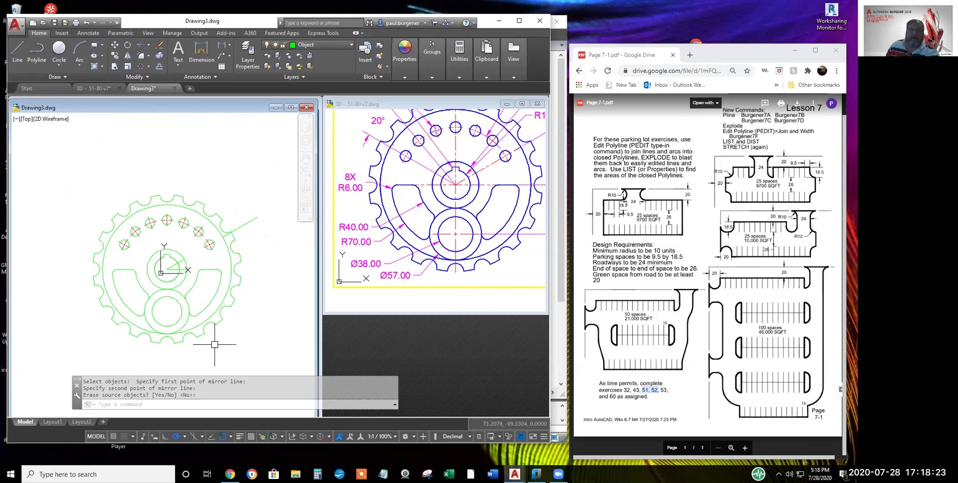
scroll(169, 313, "up", 2)
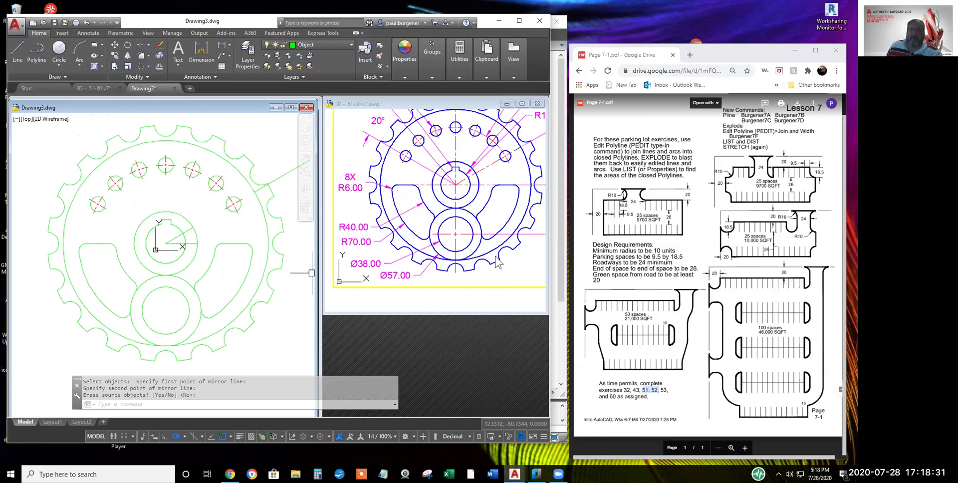
left_click(463, 246)
scroll(456, 237, "up", 4)
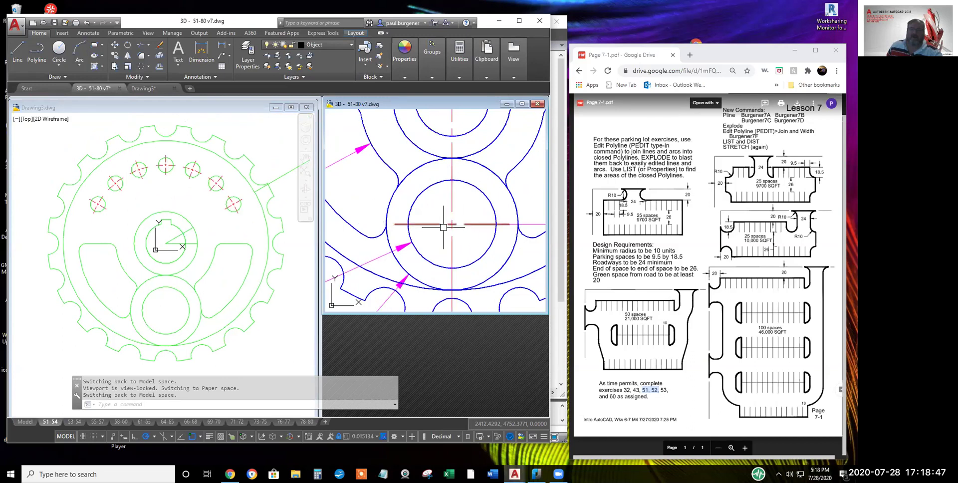
scroll(454, 235, "down", 4)
middle_click_drag(456, 241, 446, 226)
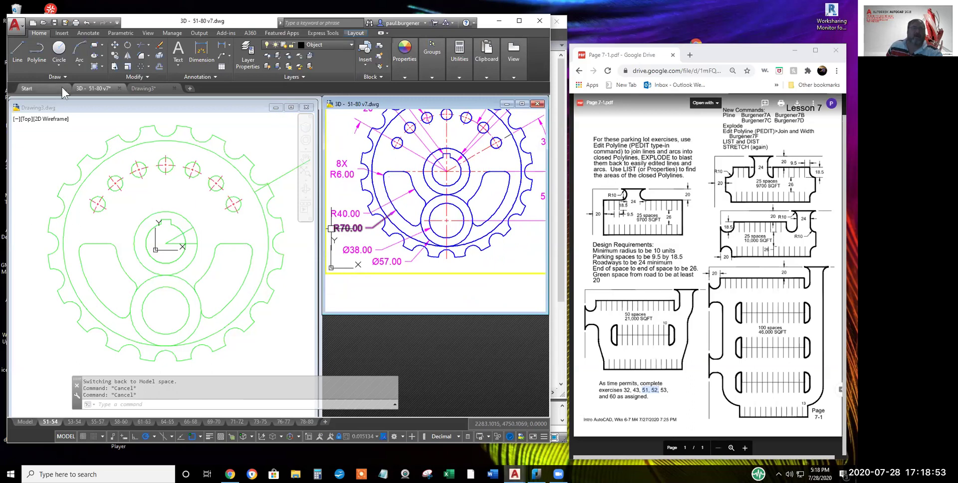
In Drawing3.dwg, draw a vertical line across the inner lower circle from its upper quadrant to its lower quadrant
left_click(17, 45)
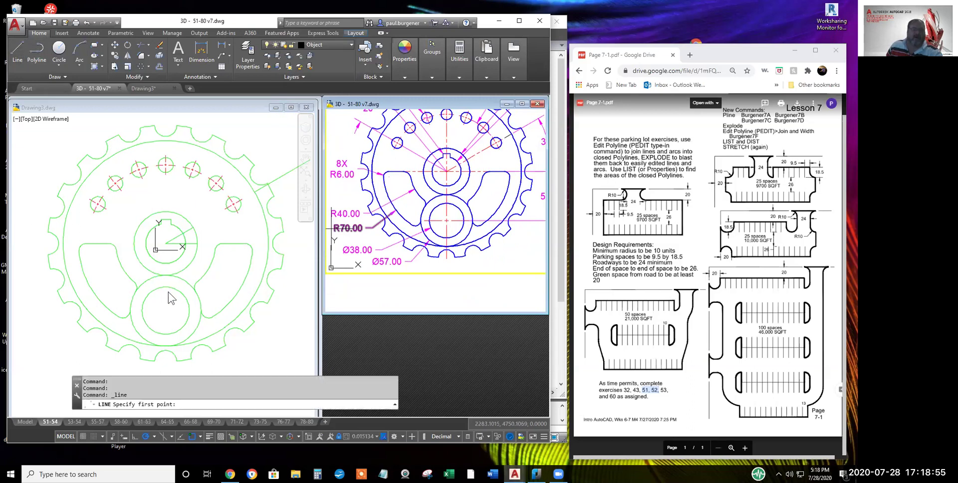
left_click(76, 167)
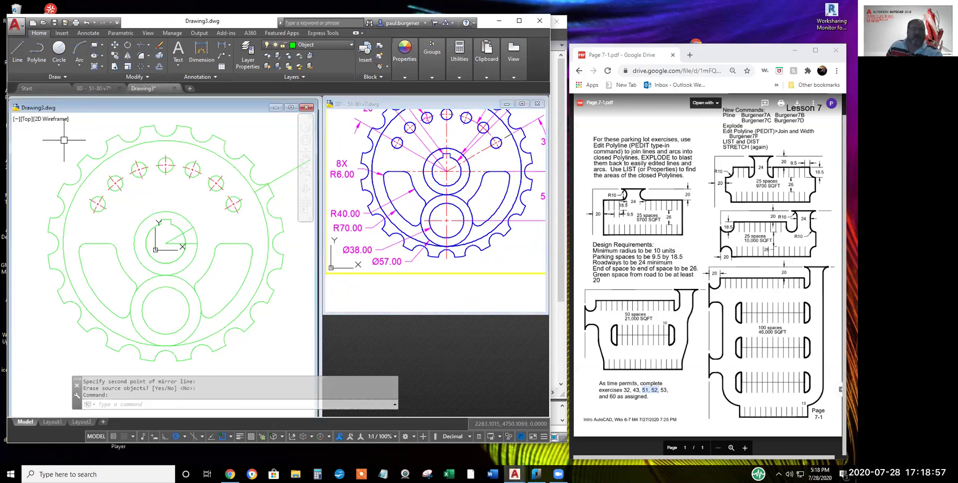
left_click(18, 47)
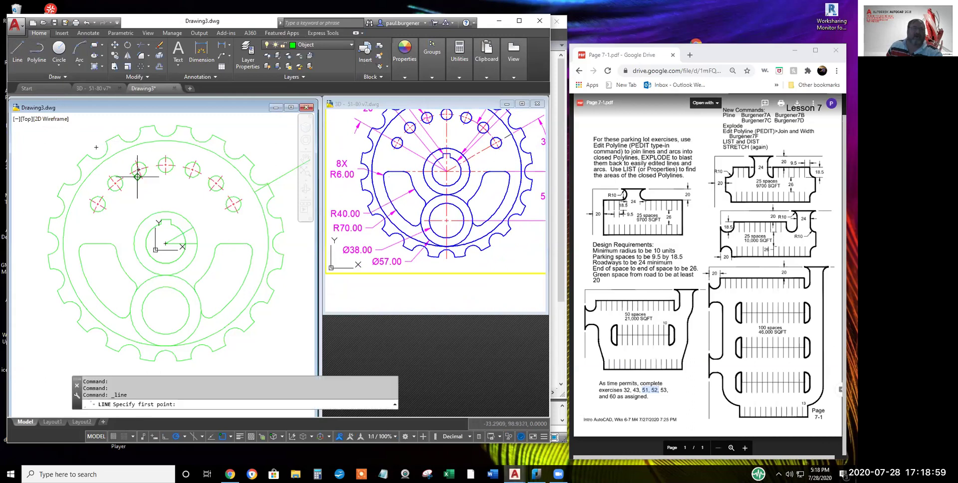
left_click(165, 286)
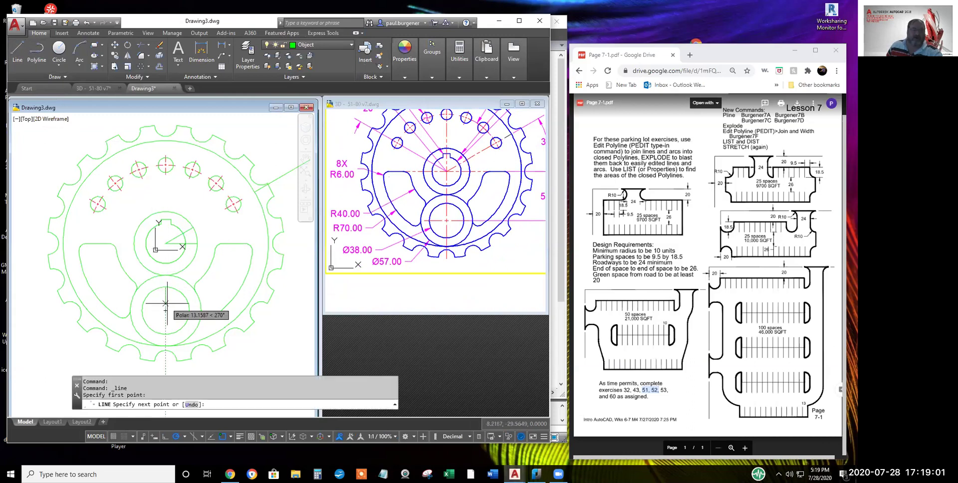
left_click(165, 333)
key("Return")
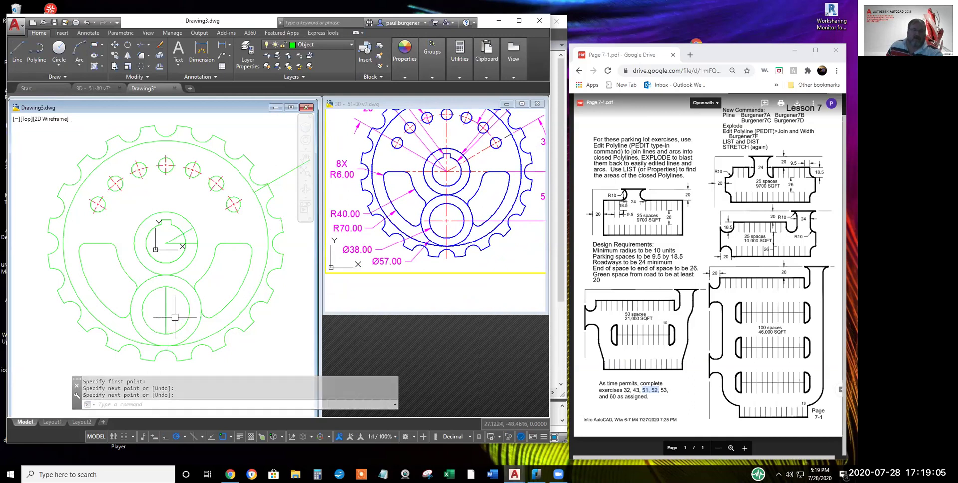
left_click(128, 66)
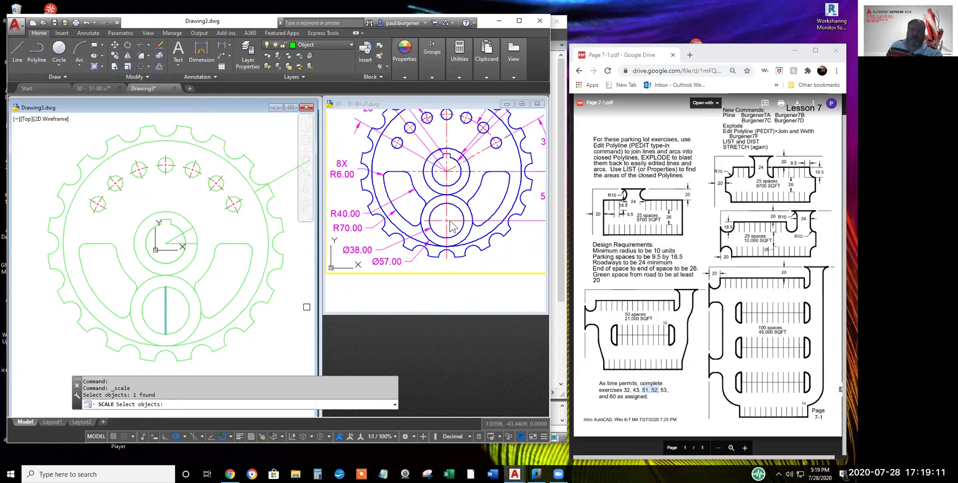
key("Return")
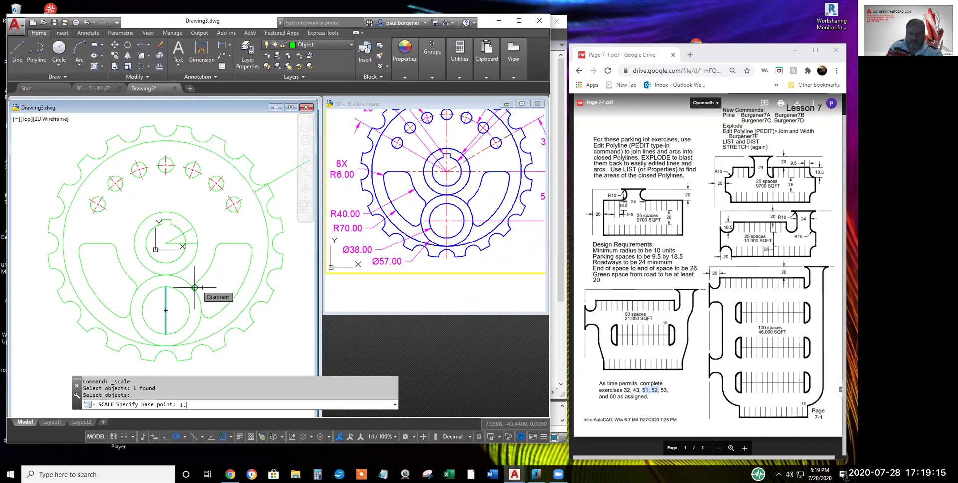
key("Return")
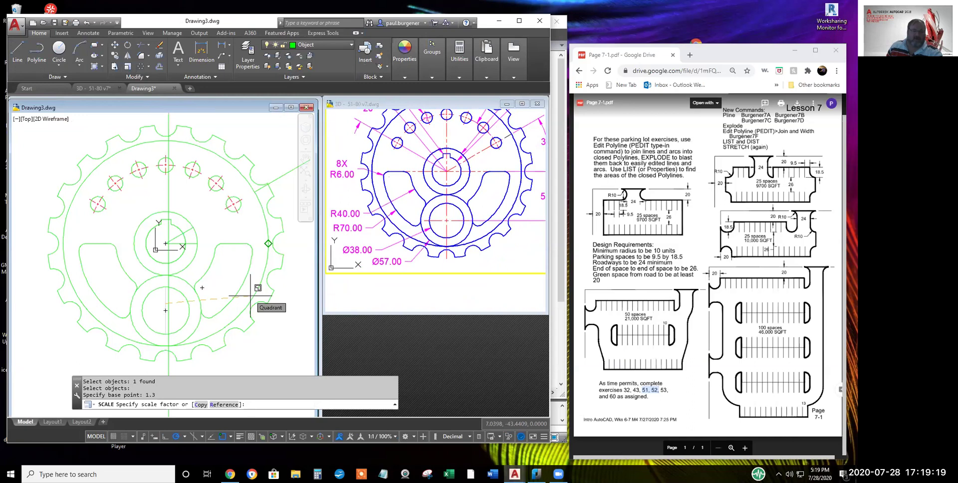
key("Escape")
key("Escape")
key("Escape")
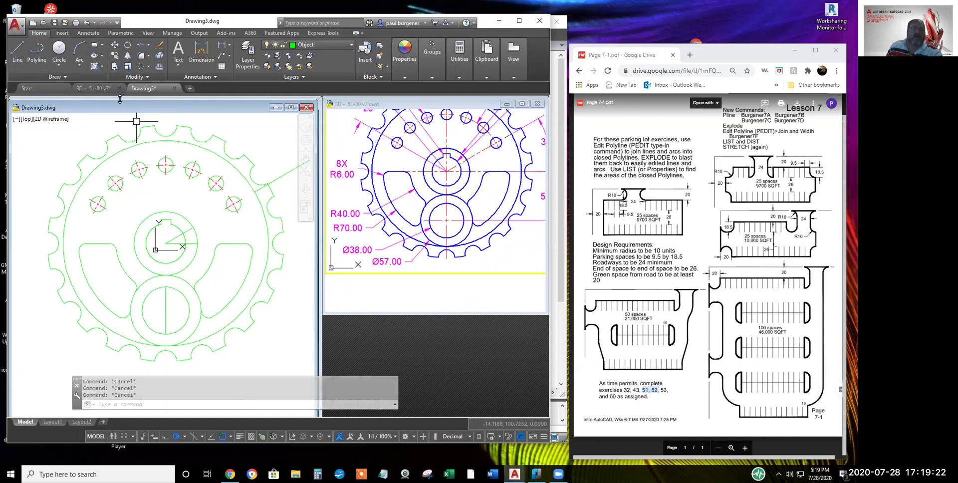
Scale the vertical line in the inner lower circle by 1.3 about its midpoint
left_click(128, 66)
left_click(167, 302)
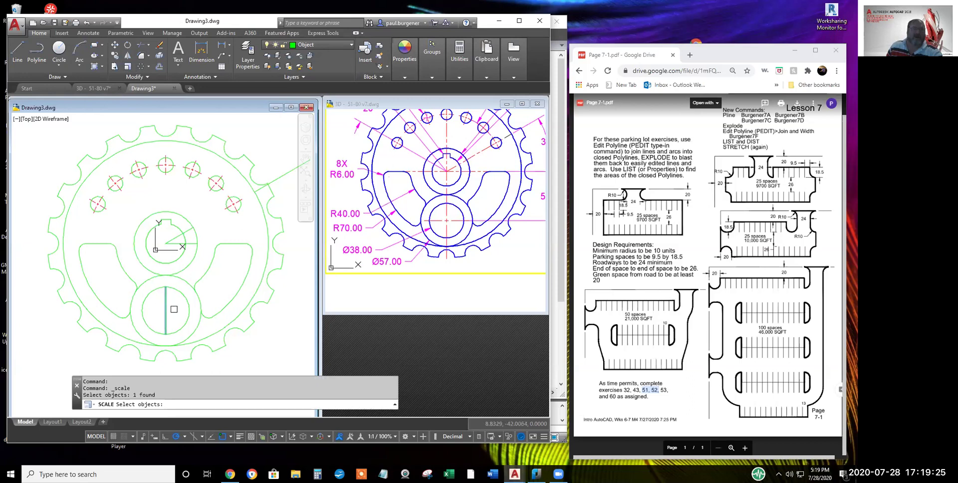
key("Return")
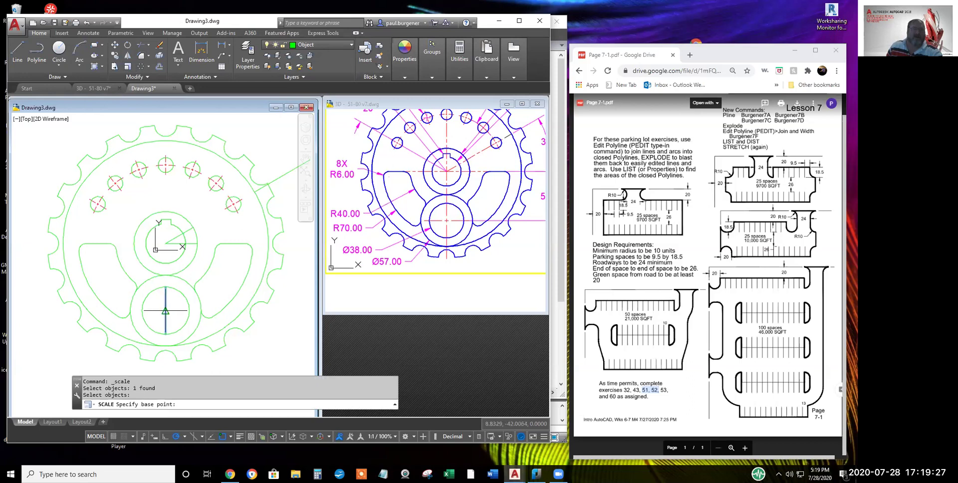
left_click(166, 310)
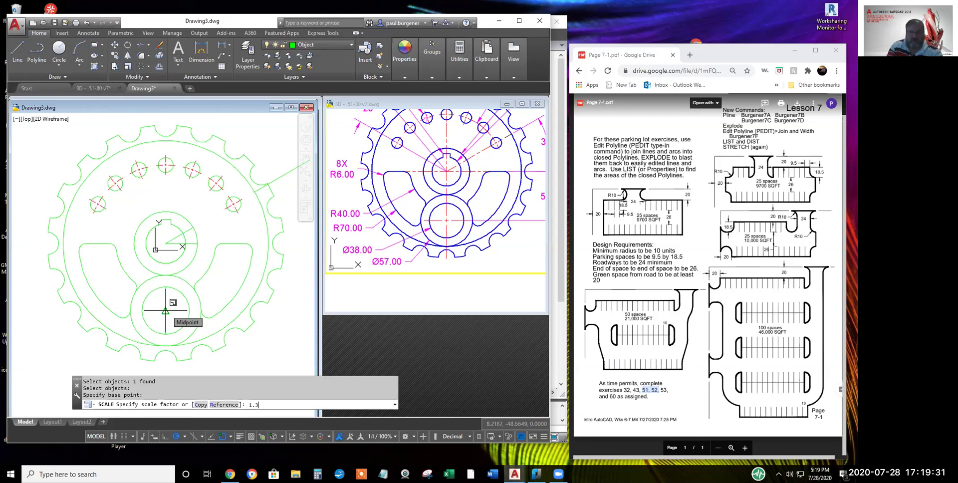
key("Return")
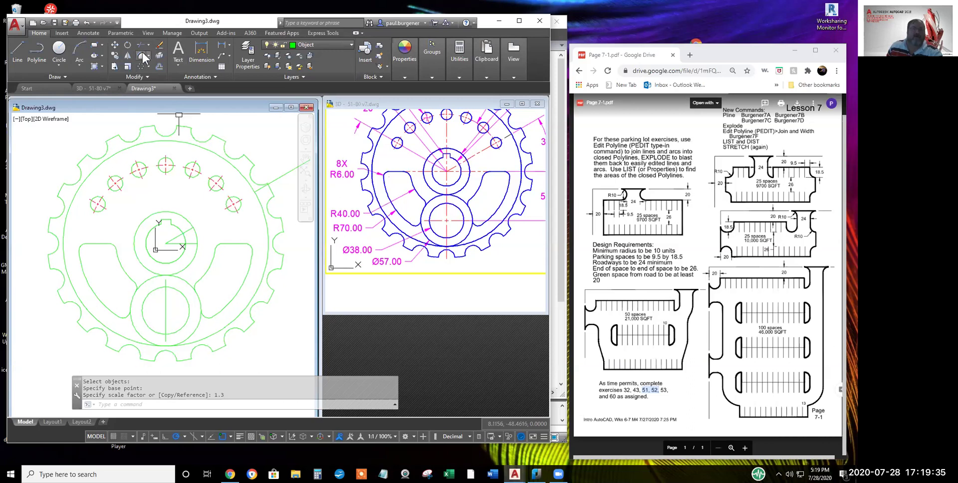
Mirror the scaled vertical line about a 45° line through its midpoint to add a horizontal line, keeping the original
left_click(127, 56)
left_click(166, 314)
key("Return")
left_click(157, 317)
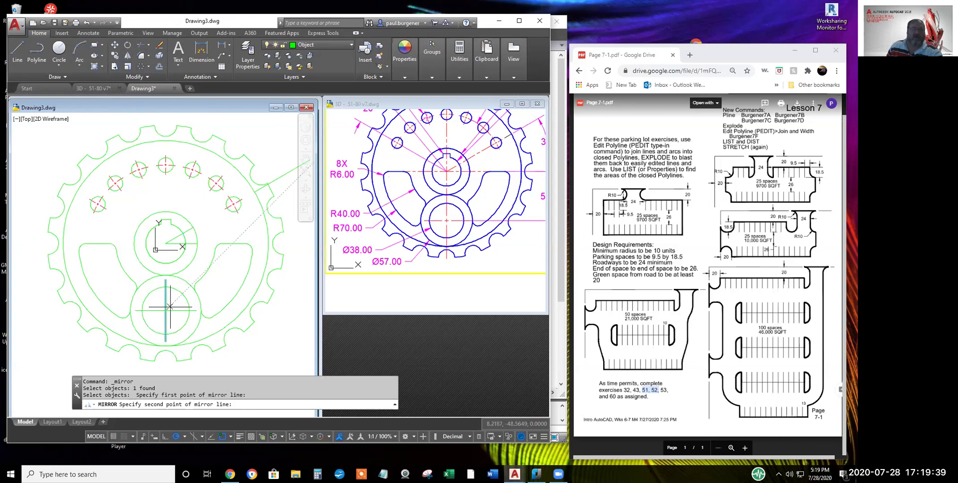
left_click(172, 304)
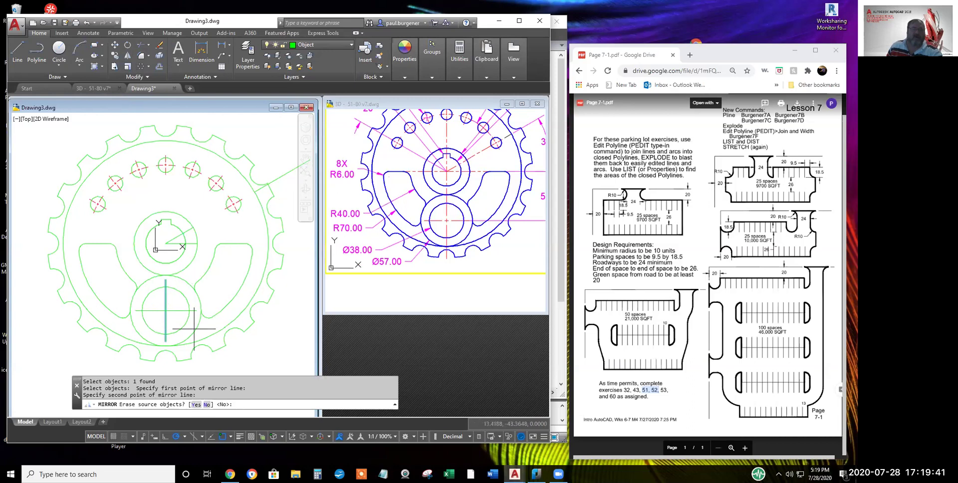
key("Return")
Move both crossing lines in the lower circles to the Center layer
left_click(174, 307)
left_click(161, 316)
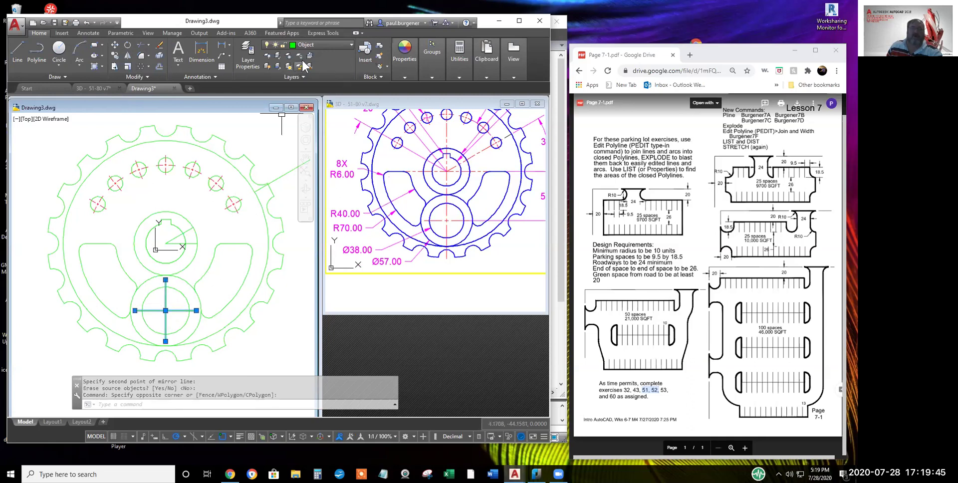
left_click(318, 43)
left_click(313, 67)
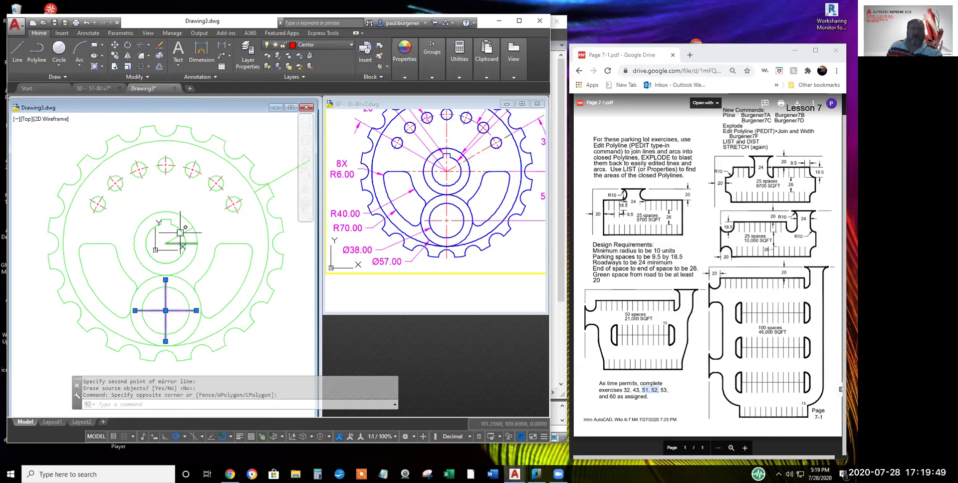
Open the properties of the two lower-circle centre lines and set their linetype scale to 8
right_click(179, 188)
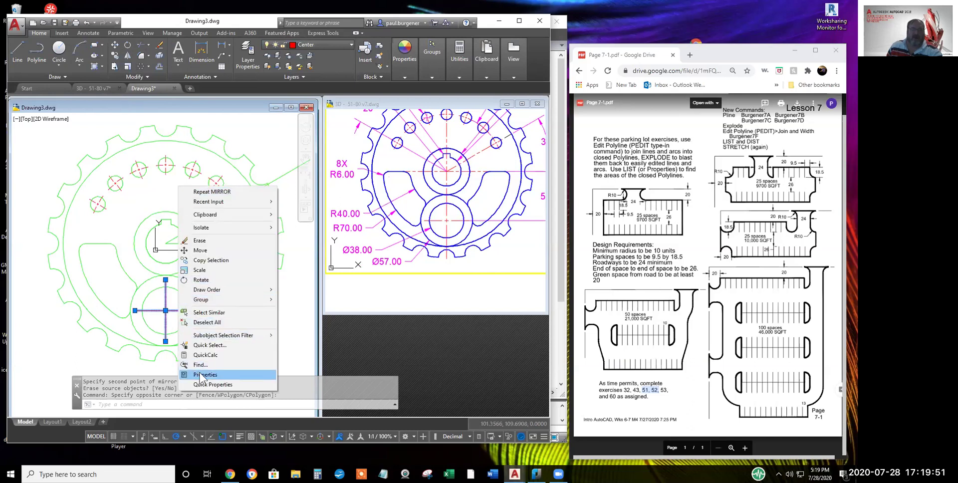
left_click(202, 374)
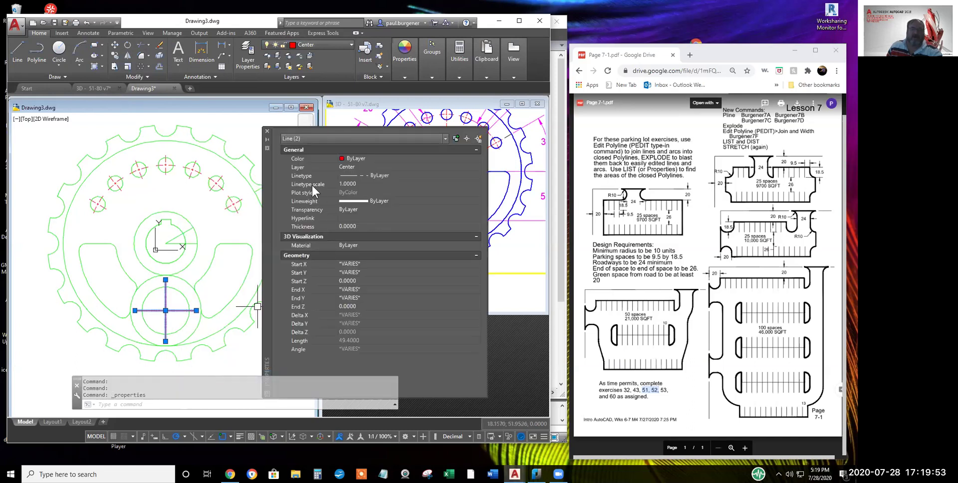
left_click(358, 184)
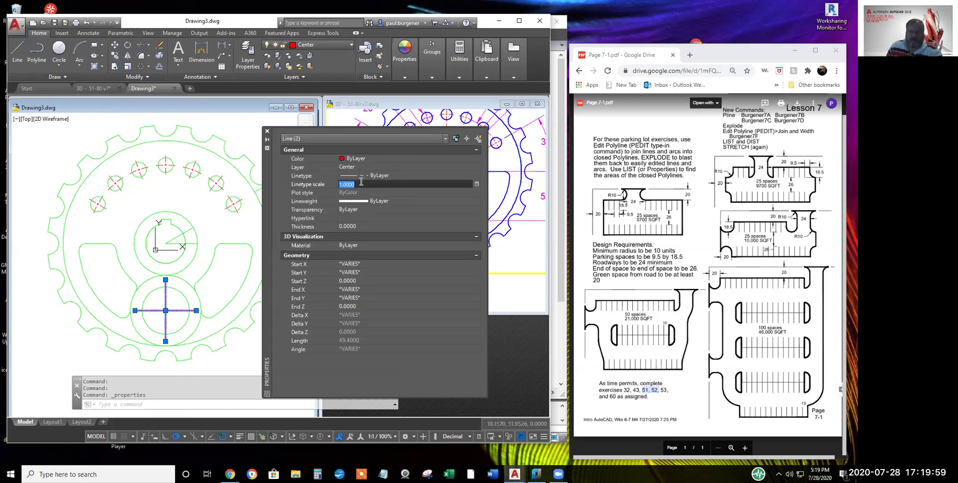
type("8")
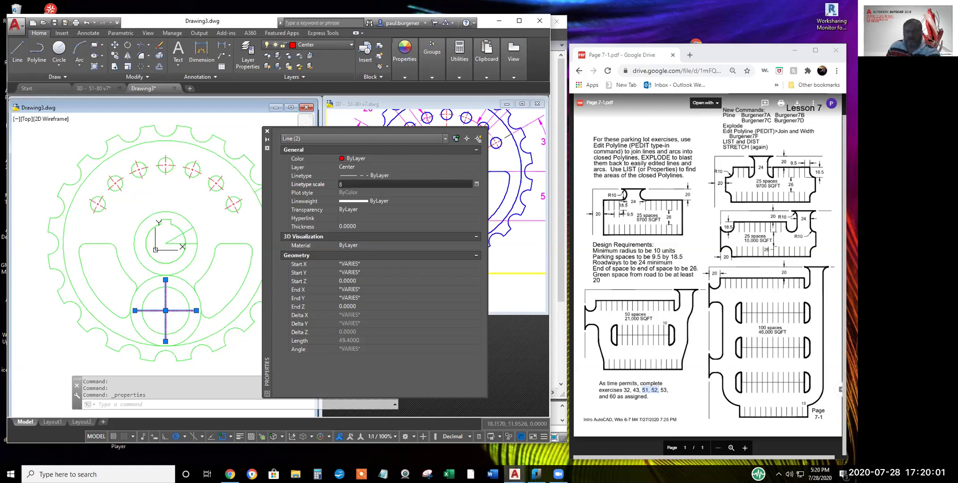
key("Return")
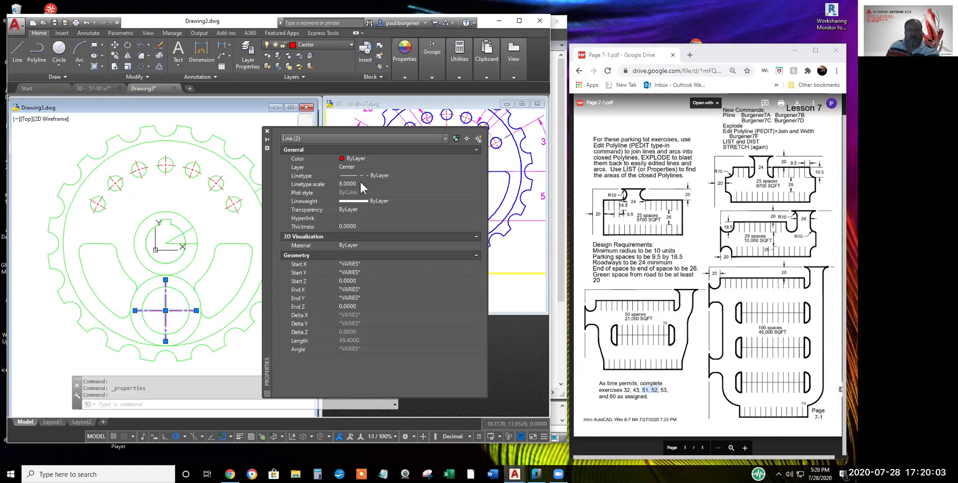
Try linetype scales of 10 and 12 on the two lower-circle centre lines
left_click(362, 184)
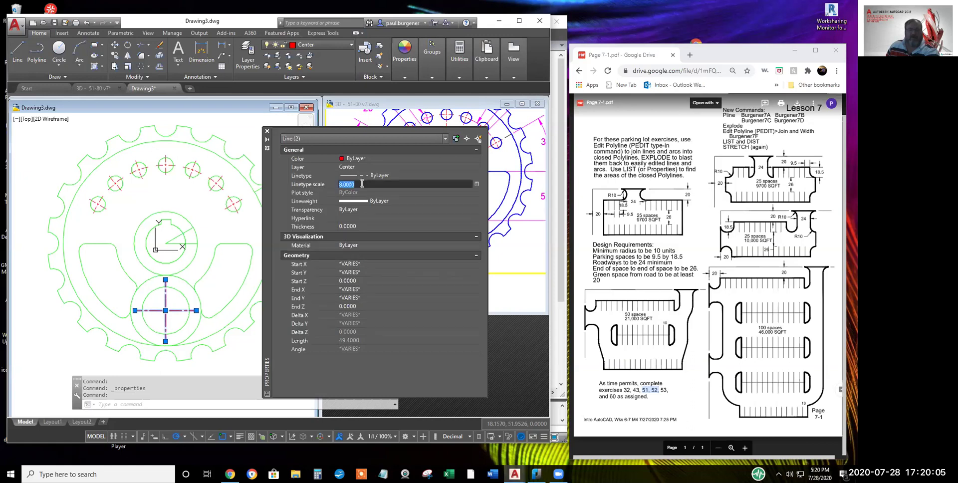
type("10")
key("Return")
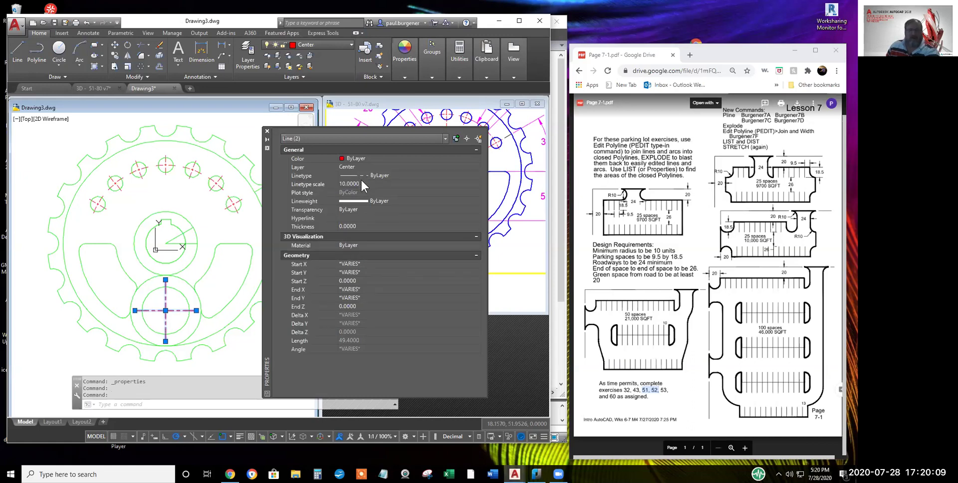
left_click(367, 184)
type("12")
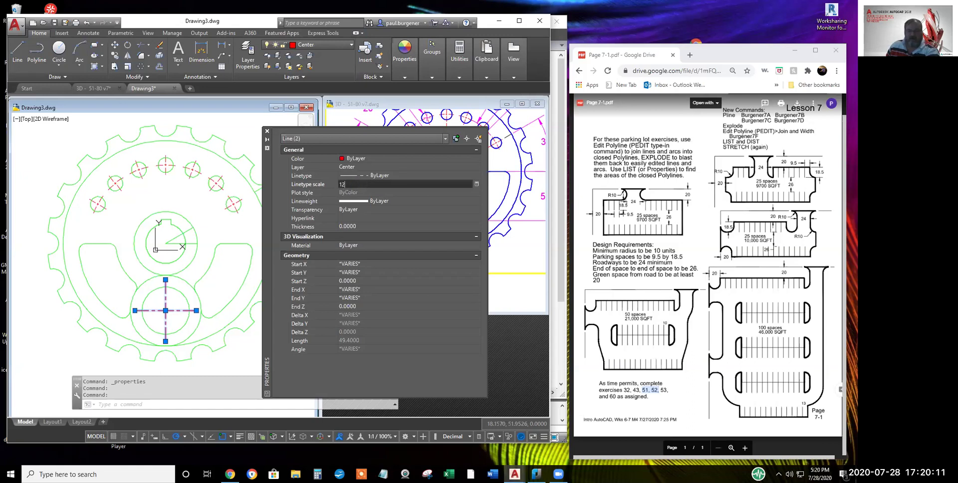
key("Return")
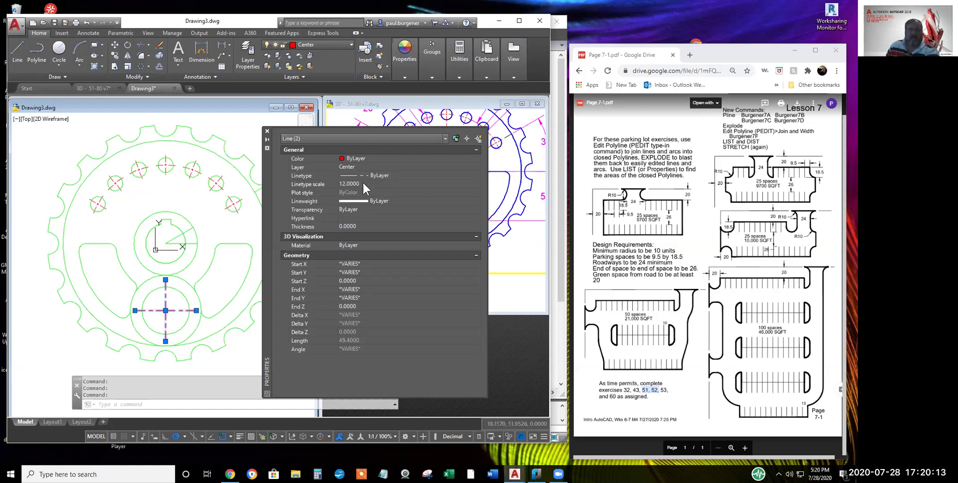
Set the linetype scale of the two lower-circle centre lines to 16, deselect them and close their properties
left_click(367, 183)
type("1")
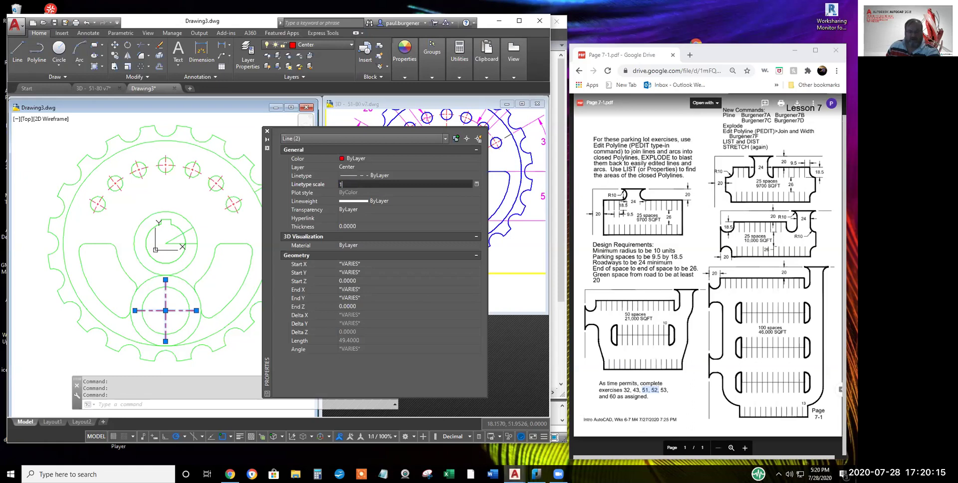
key("Return")
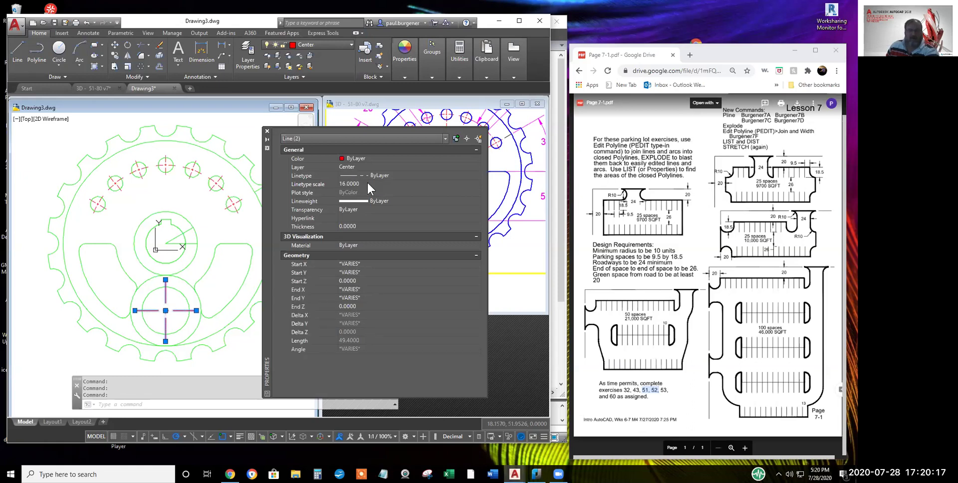
key("Escape")
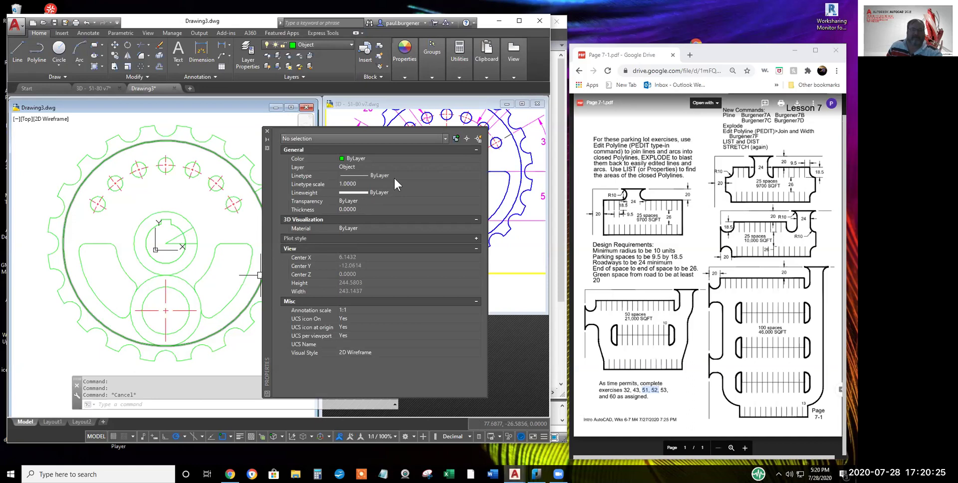
left_click(267, 131)
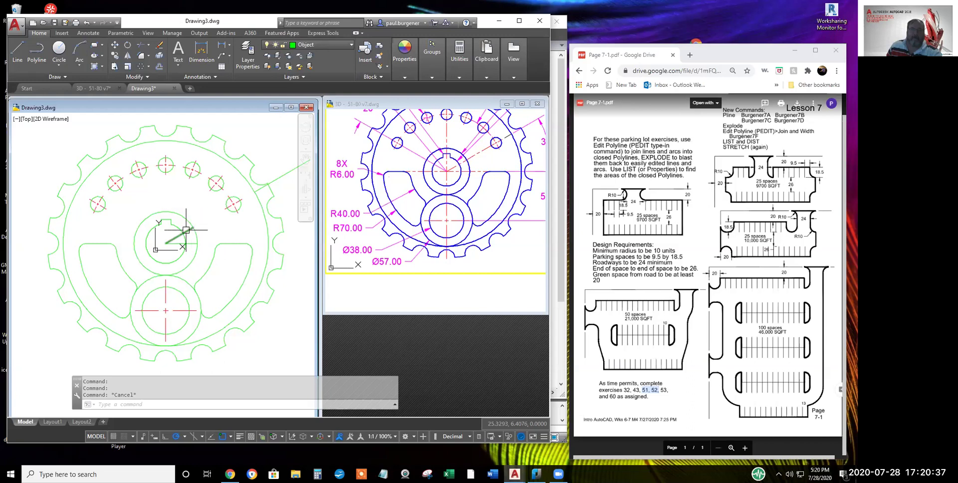
Erase the two leftover construction lines, horizontal and angled, running from the hub centre to the hub's outer circle
left_click(159, 46)
left_click(188, 230)
left_click(193, 241)
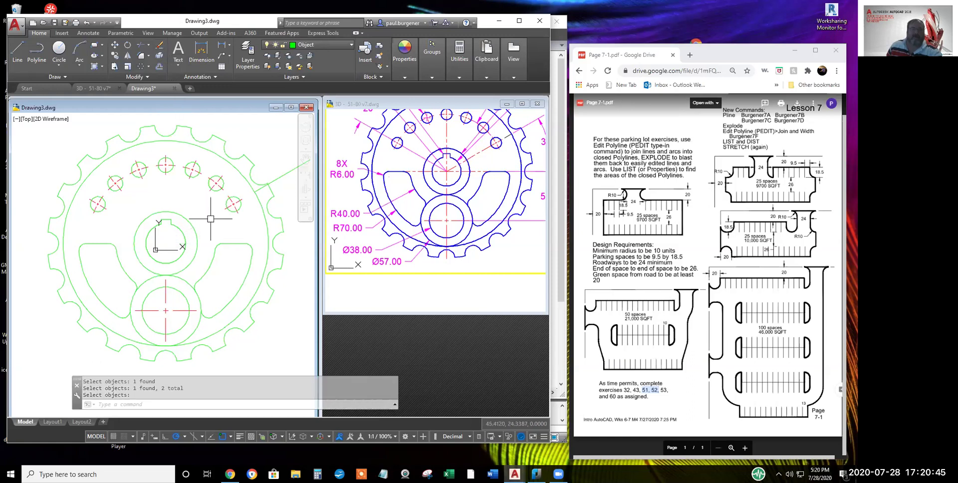
Examine the 30° centre line between the hub and the notched rim in the reference drawing 3D - 51-80 v7.dwg
left_click(18, 48)
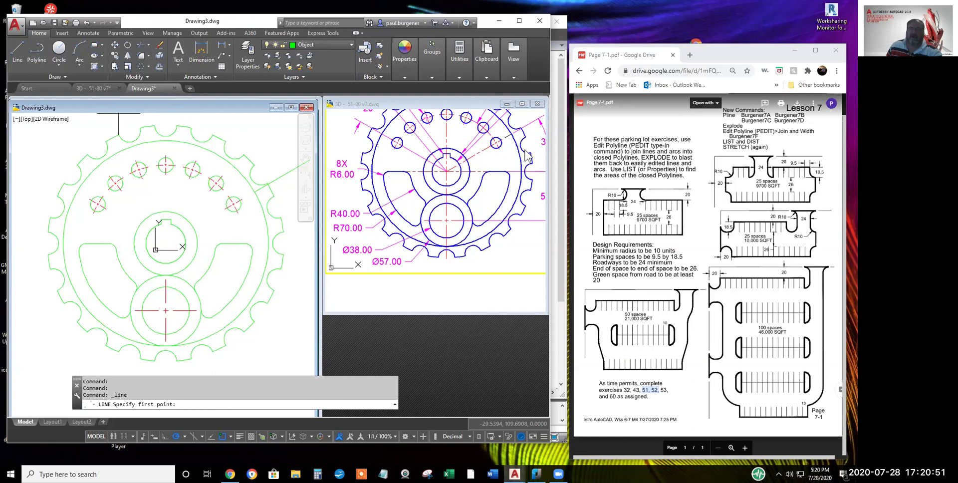
left_click(480, 187)
middle_click_drag(548, 141, 484, 189)
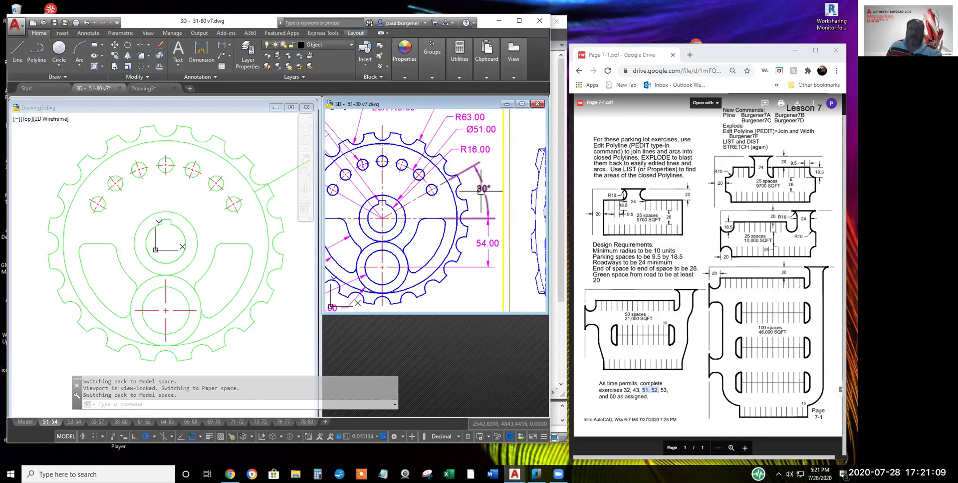
scroll(479, 167, "up", 7)
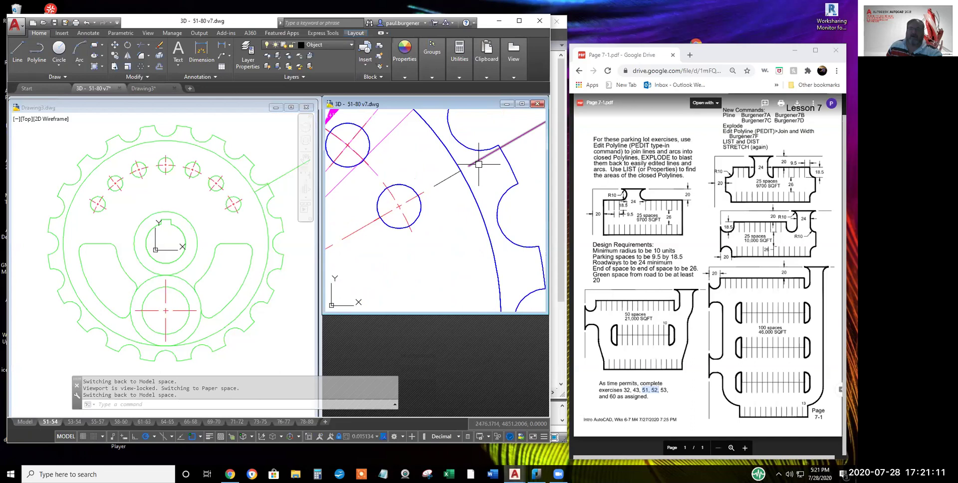
scroll(468, 206, "down", 7)
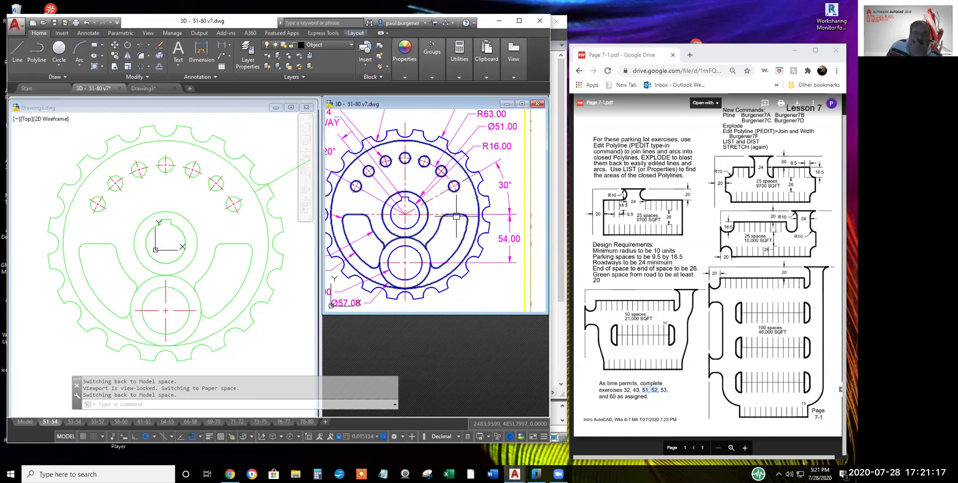
In the reference drawing, stretch the 30° dimension's extension line origin inward to where the nearest hole's circle crosses its centre line
scroll(457, 216, "up", 6)
scroll(447, 220, "up", 5)
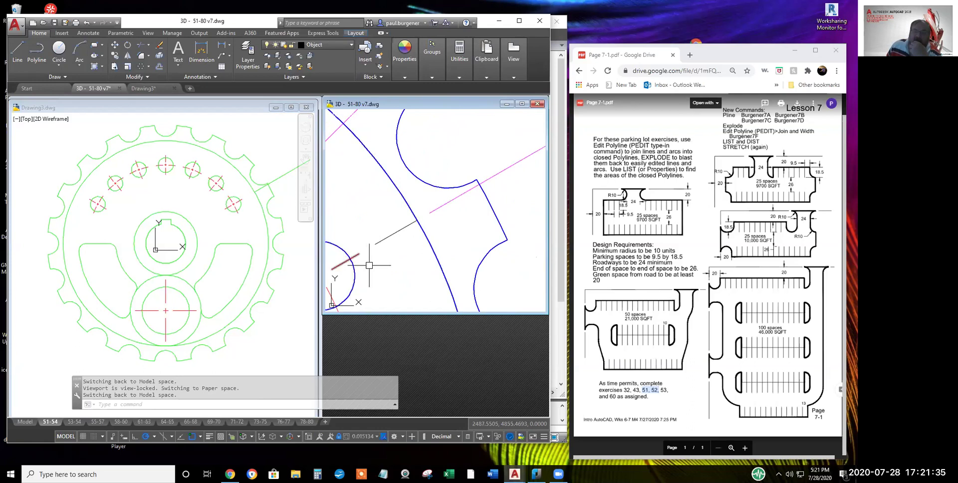
left_click(441, 207)
left_click(418, 220)
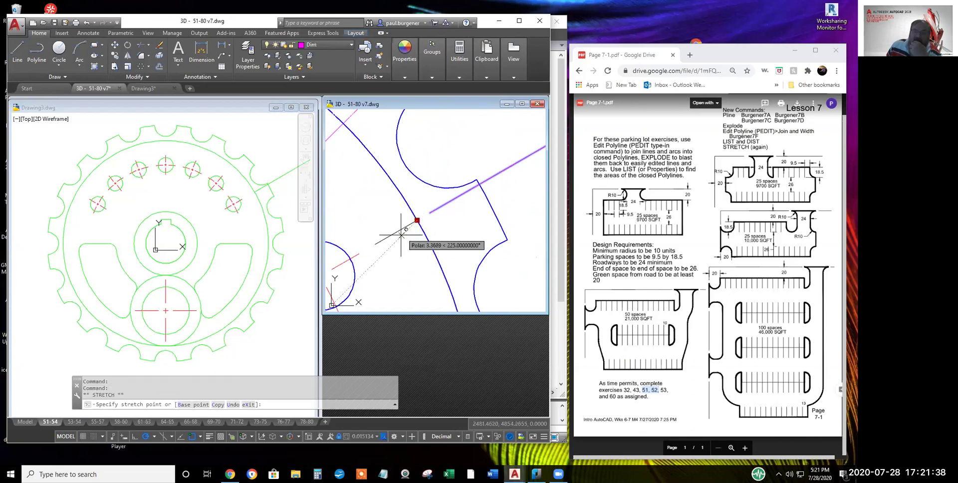
left_click(351, 258)
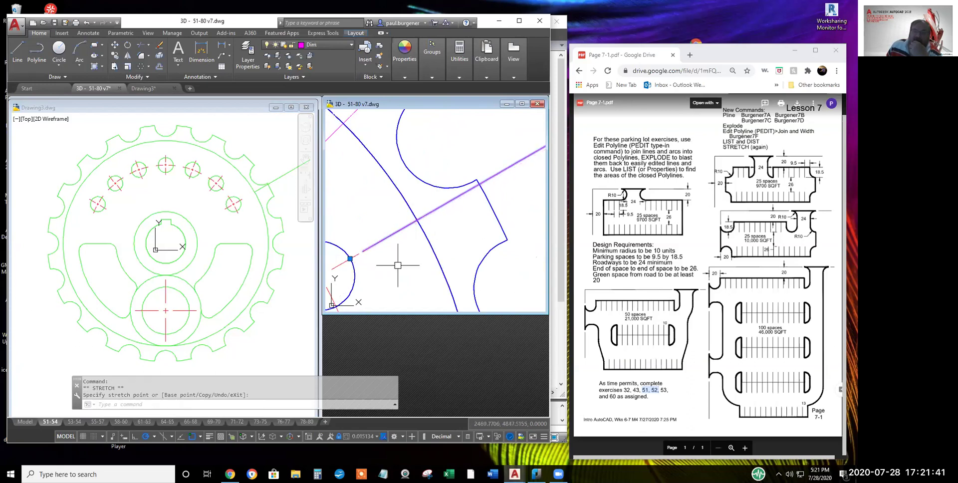
key("Escape")
key("Escape")
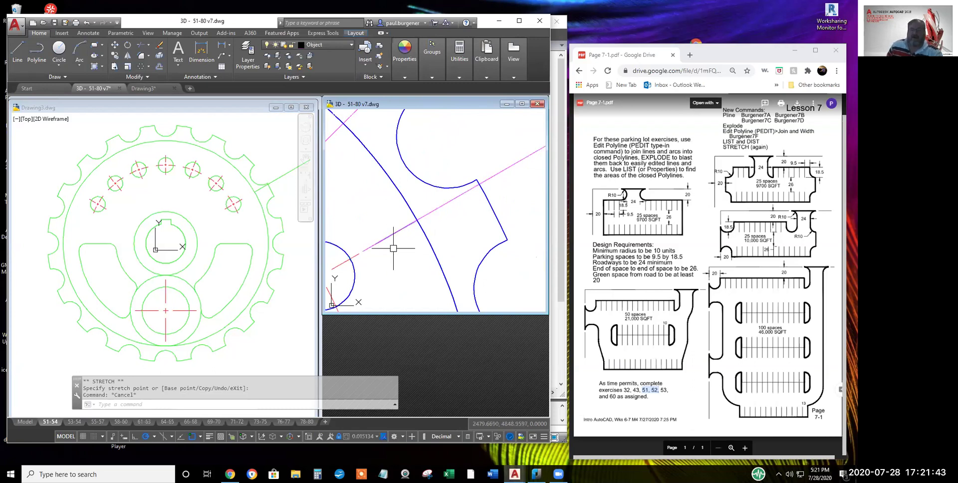
left_click(496, 174)
middle_click_drag(429, 234, 488, 179)
left_click(411, 204)
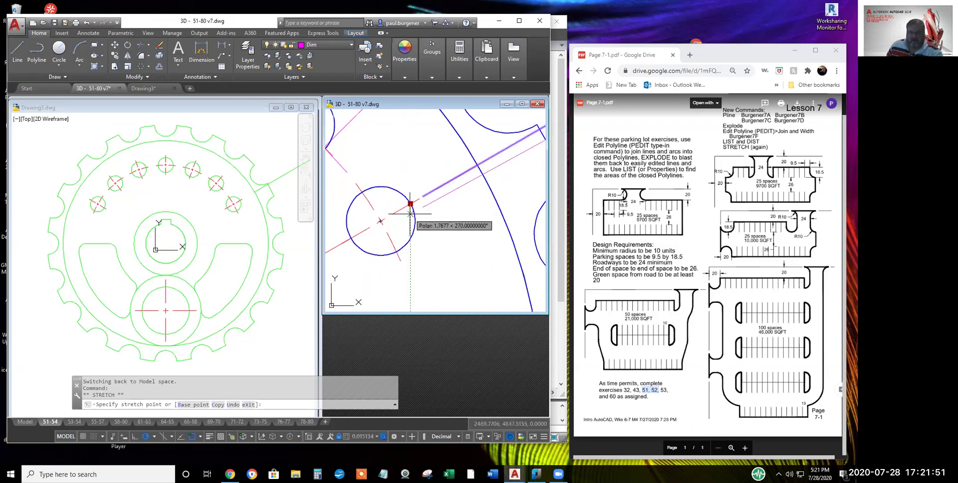
right_click(410, 212, "shift")
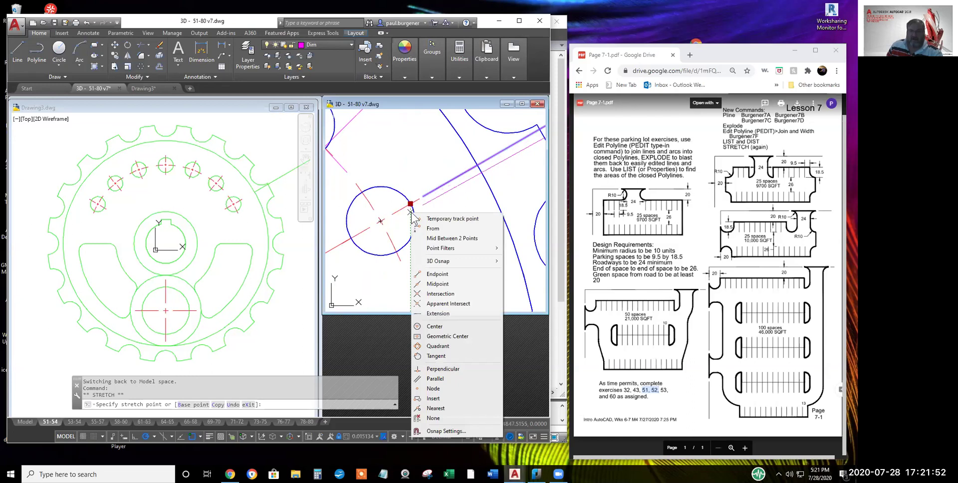
left_click(433, 398)
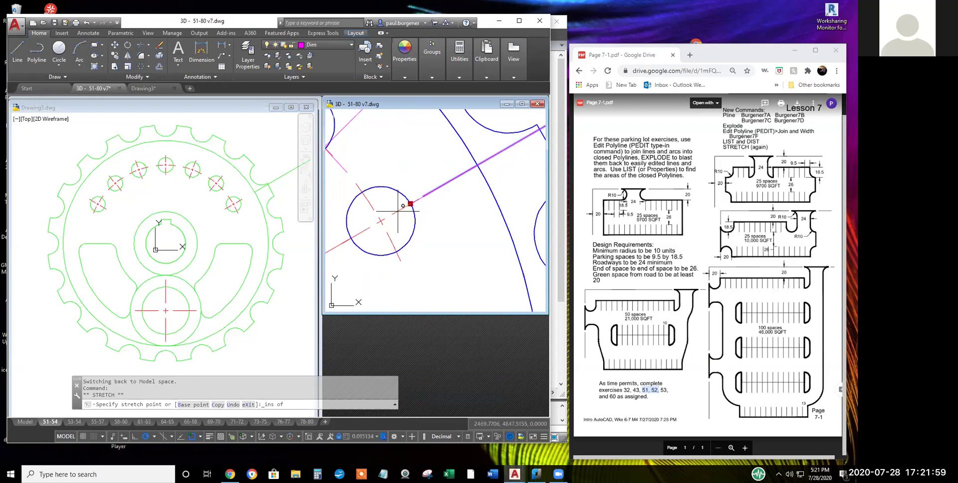
key("Escape")
key("Escape")
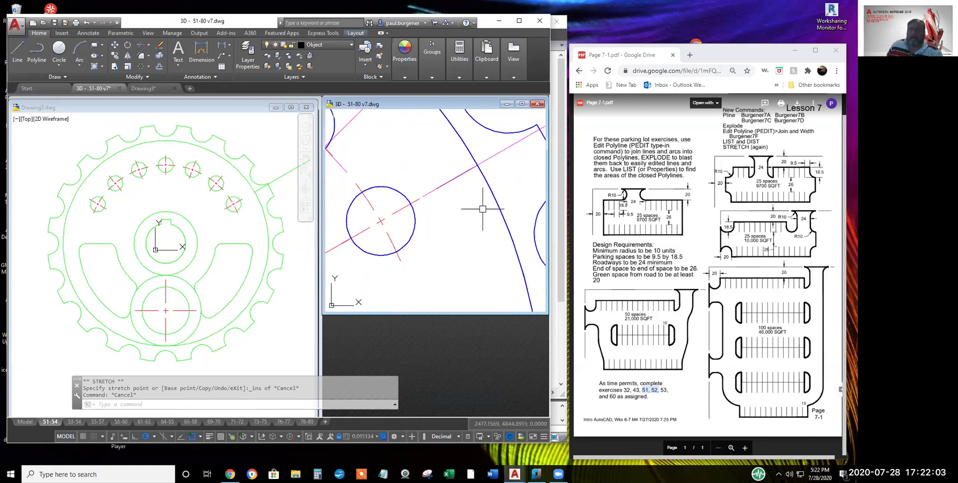
Examine how the 30° centre line runs between the hub centre and the end hole in the reference drawing
scroll(486, 214, "down", 2)
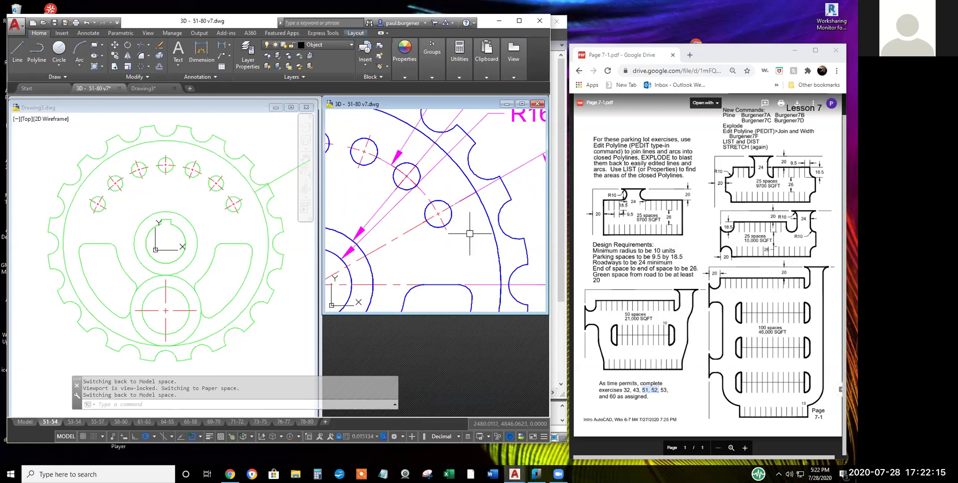
scroll(472, 233, "up", 5)
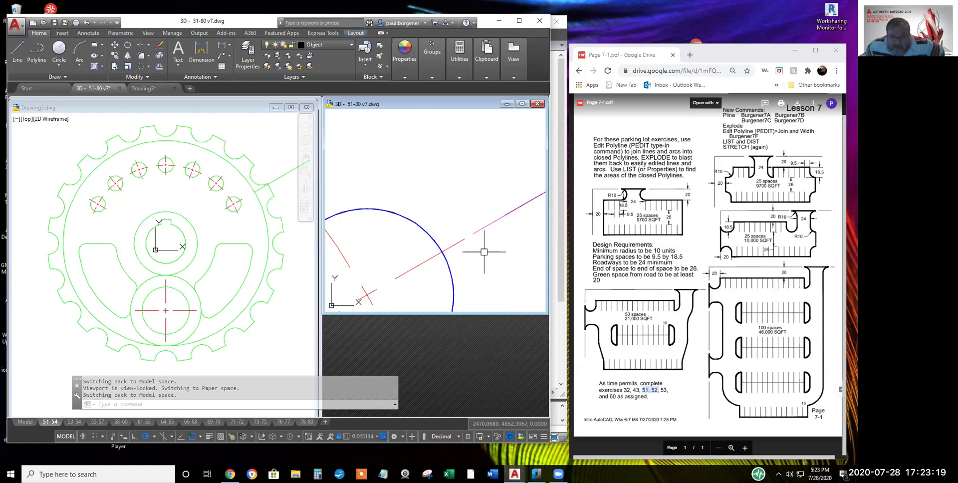
scroll(499, 199, "down", 5)
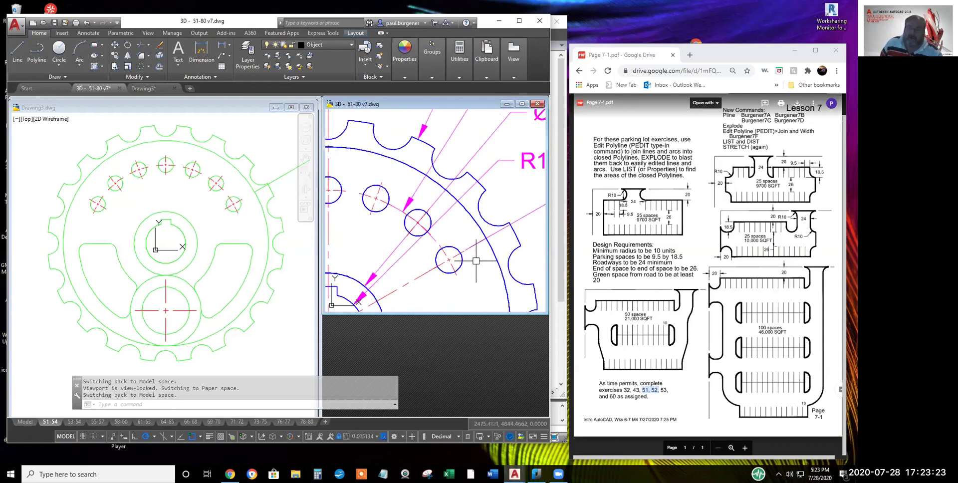
scroll(473, 260, "up", 3)
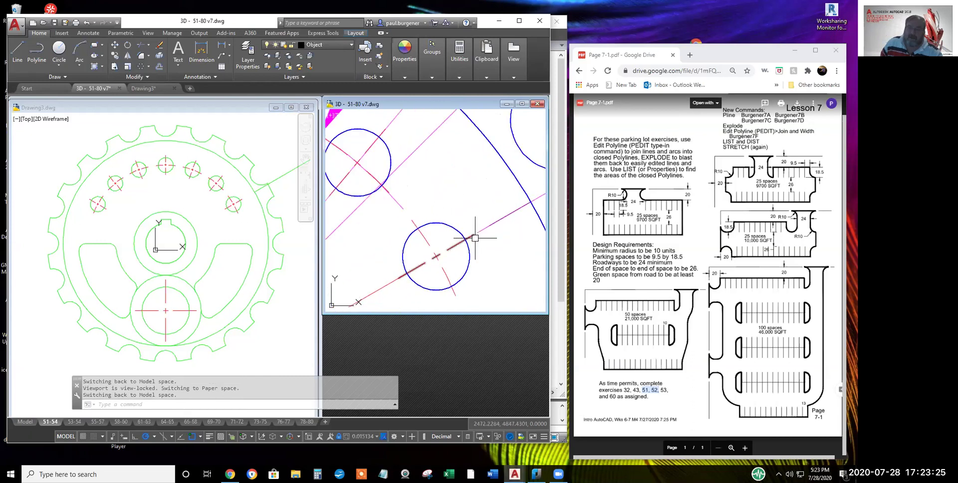
scroll(480, 234, "up", 2)
scroll(489, 250, "down", 5)
scroll(491, 253, "down", 3)
scroll(454, 219, "up", 6)
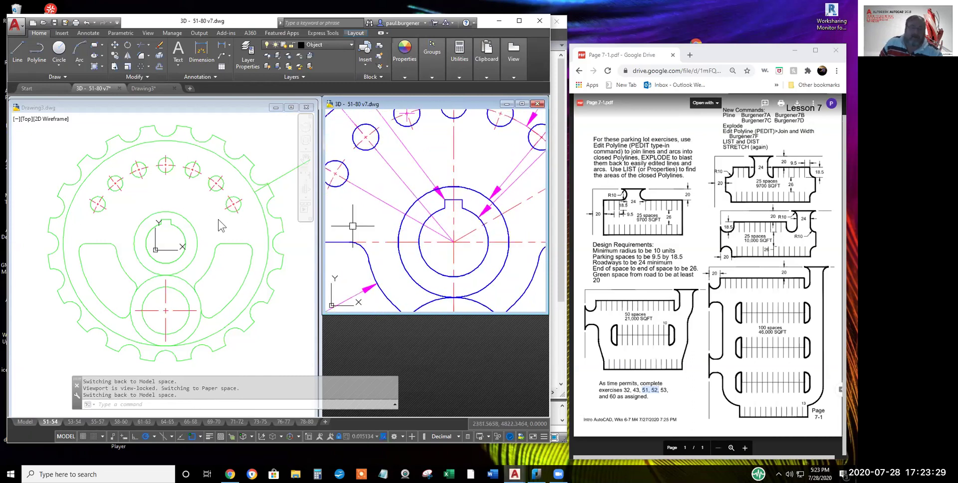
middle_click_drag(419, 220, 354, 248)
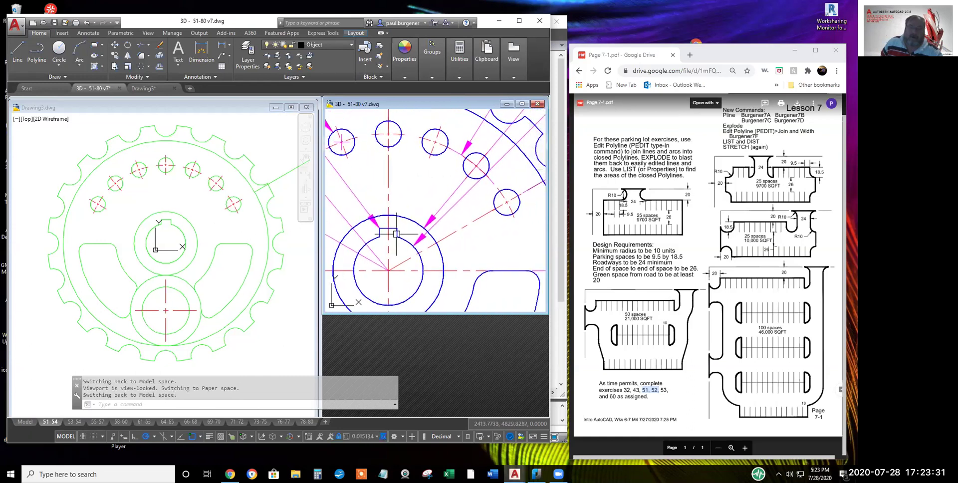
In Drawing3, draw a line from the hub centre to the inner end of the rightmost hole's 30° centre line
left_click(245, 170)
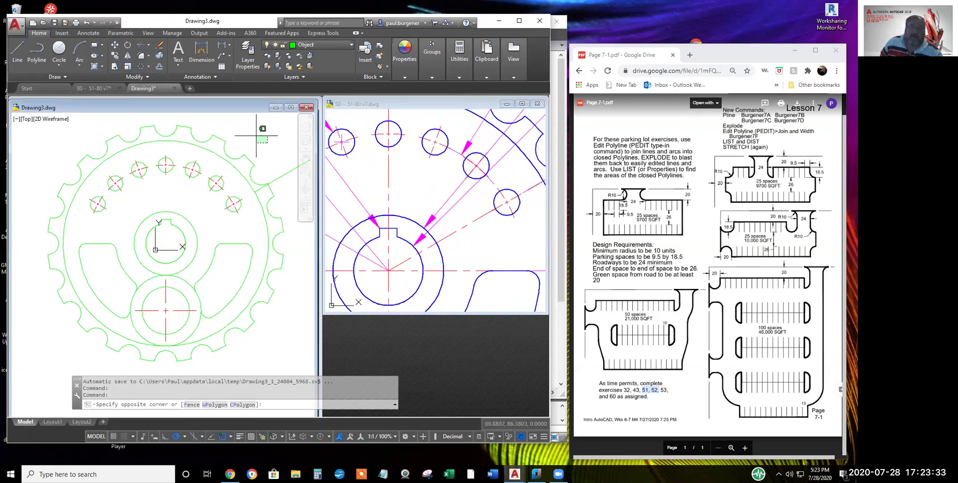
left_click(19, 52)
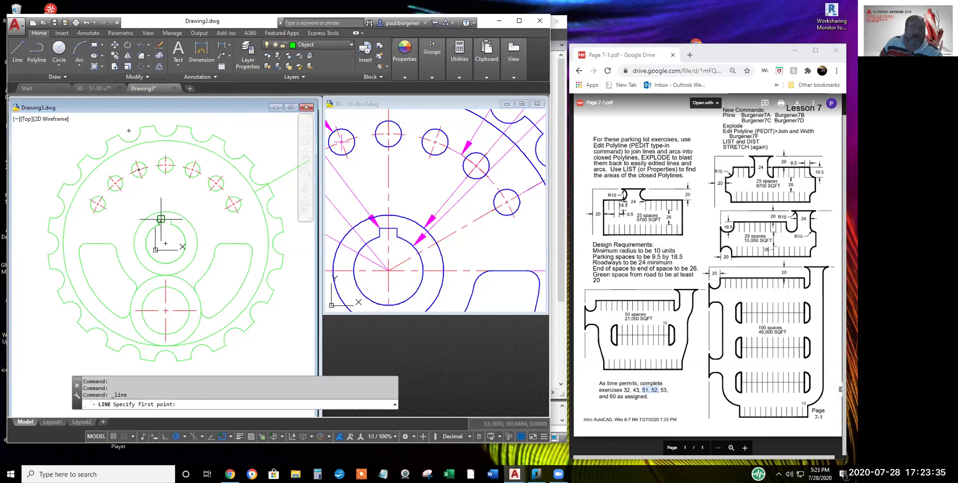
left_click(159, 243)
scroll(232, 223, "up", 4)
scroll(218, 186, "up", 4)
left_click(229, 178)
key("Escape")
scroll(220, 178, "up", 2)
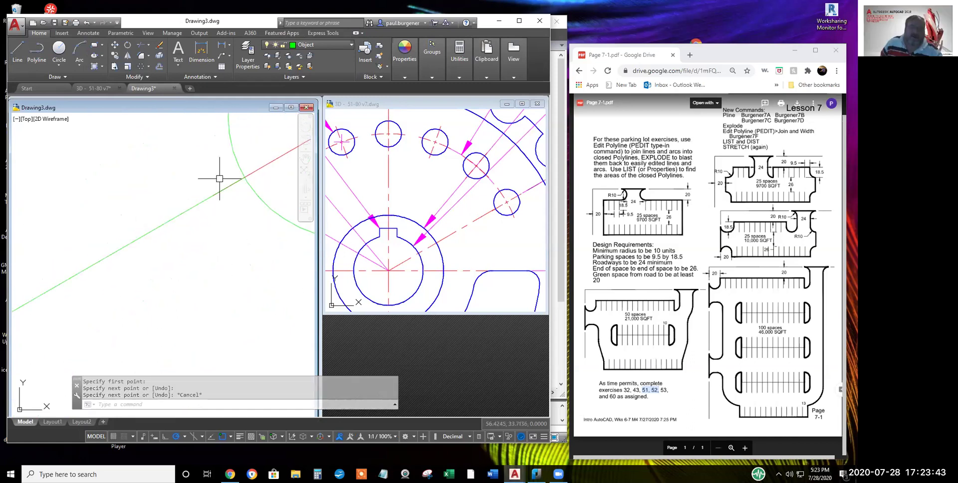
scroll(227, 214, "down", 3)
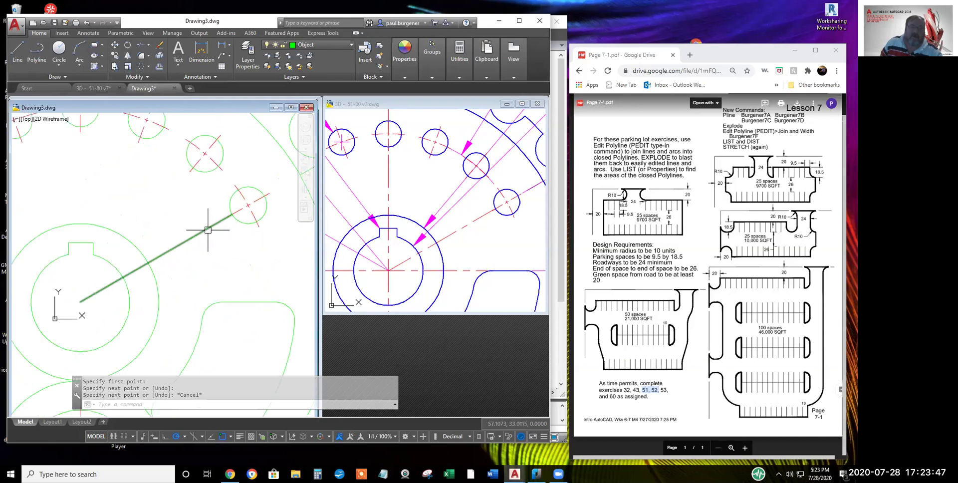
Move the line between the hub centre and the rightmost hole to the Center layer and deselect it
mouse_move(399, 79)
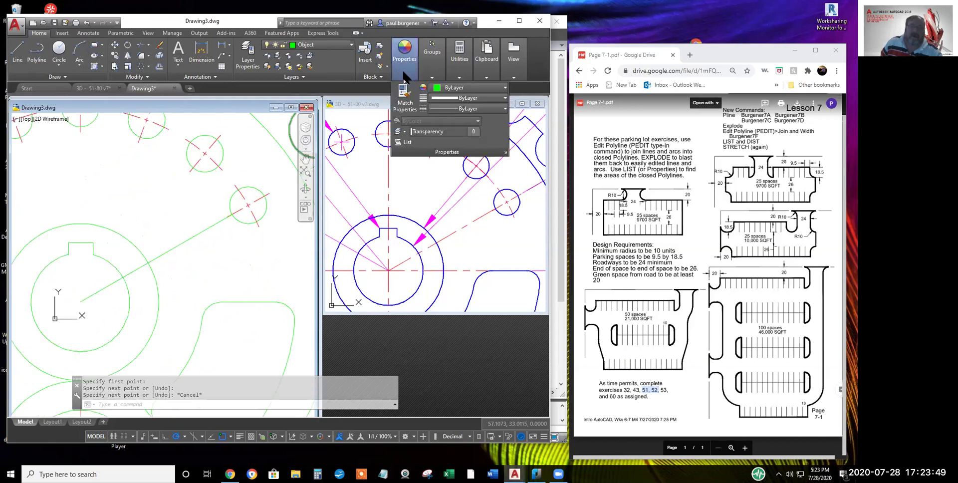
left_click(212, 225)
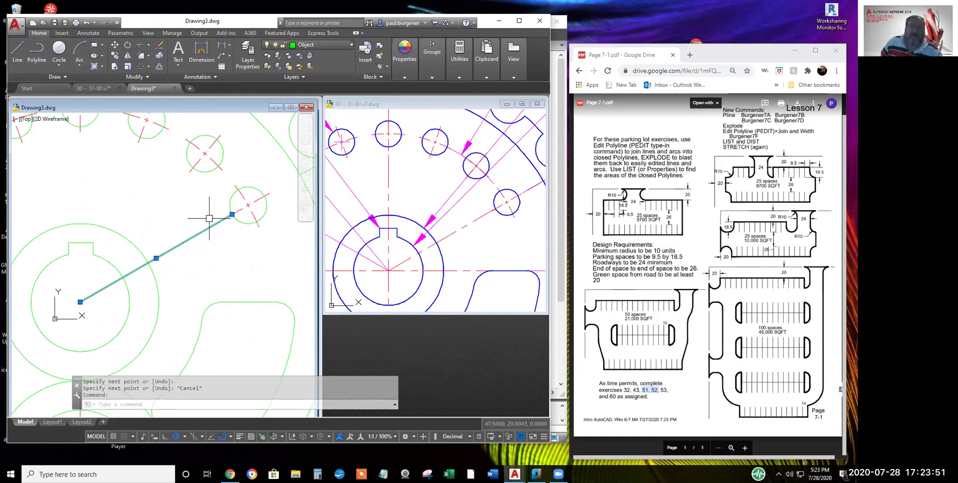
left_click(327, 43)
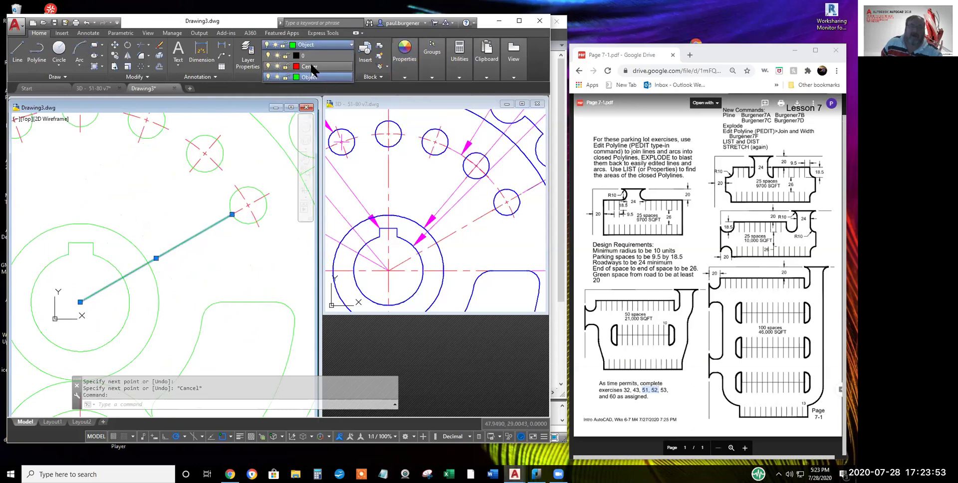
left_click(320, 66)
key("Escape")
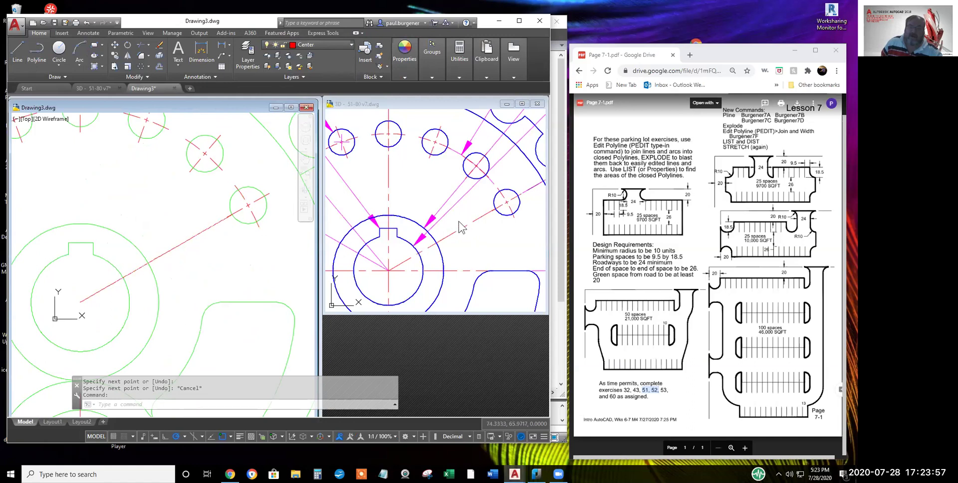
Open the properties of the angled hub-to-hole centre line and try a linetype scale of 16
left_click(214, 216)
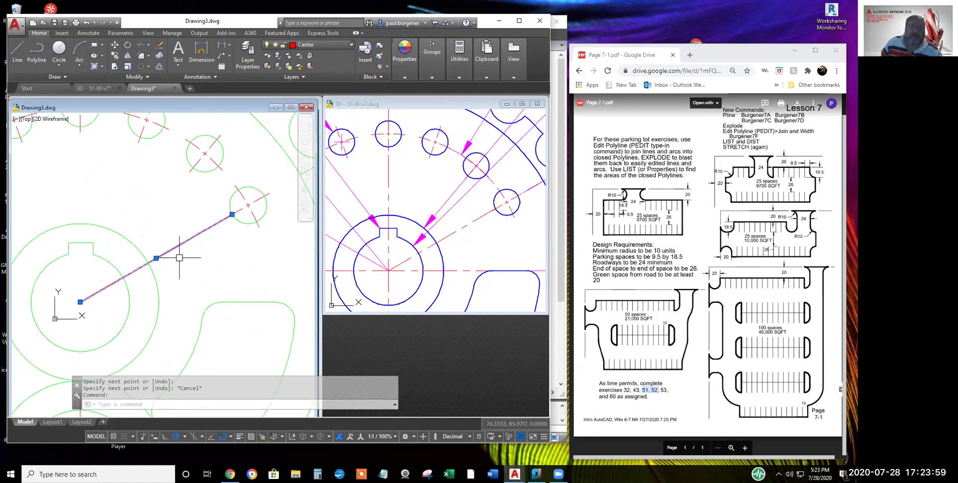
right_click(189, 259)
left_click(216, 243)
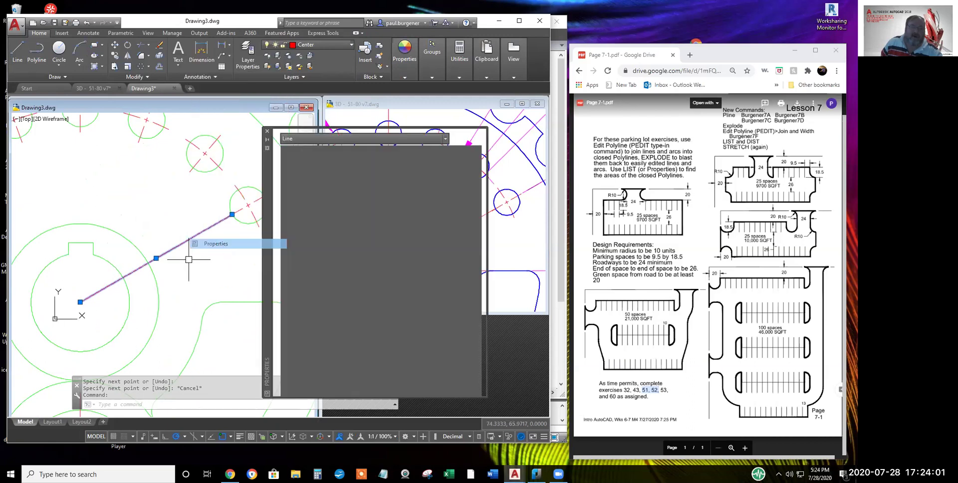
left_click(369, 184)
type("16")
key("Return")
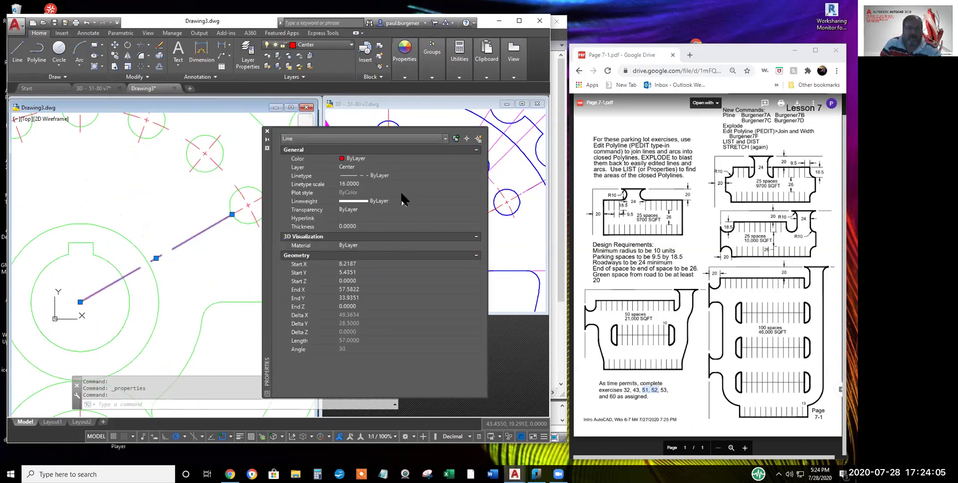
Set the linetype scale of the angled hub-to-hole centre line to 10, close its properties and deselect it
left_click(373, 178)
left_click(380, 183)
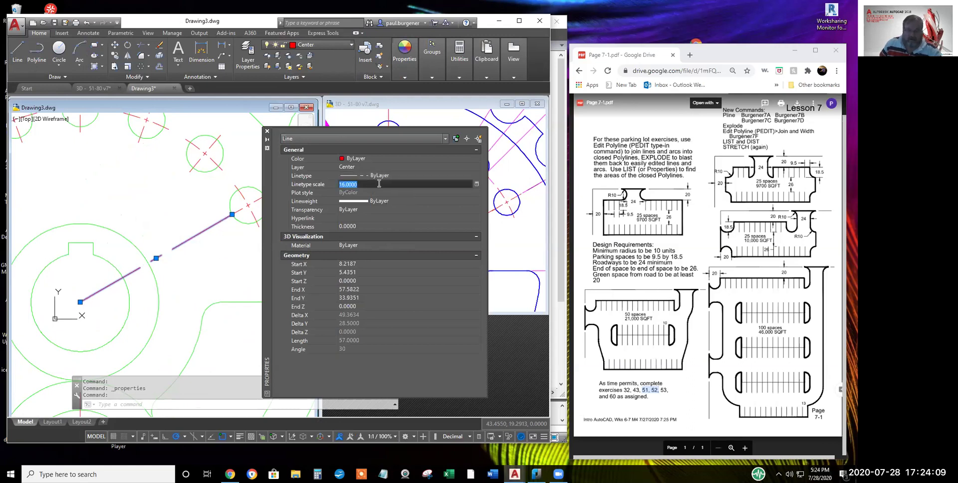
type("10")
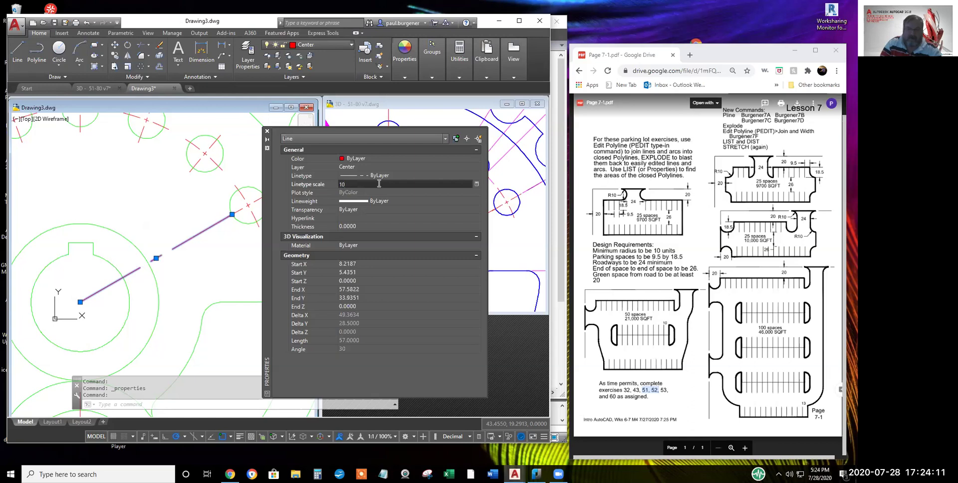
key("Return")
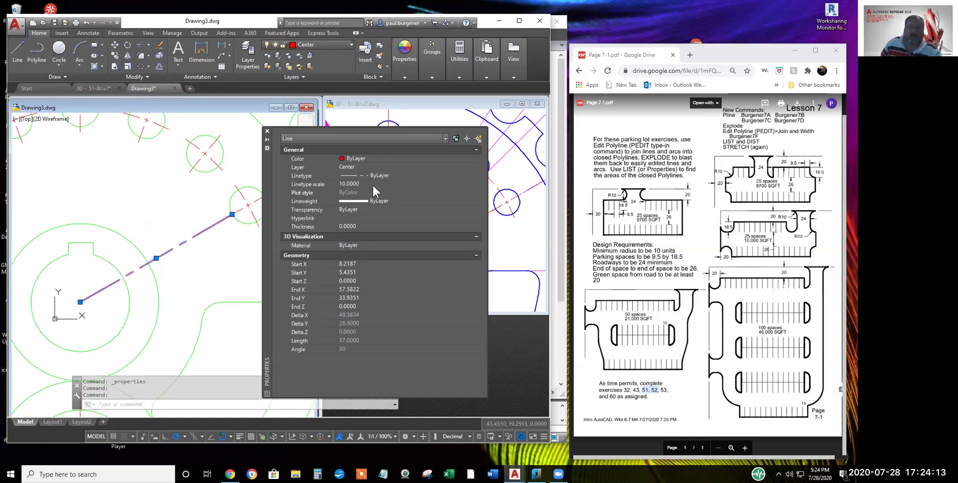
left_click(267, 131)
key("Escape")
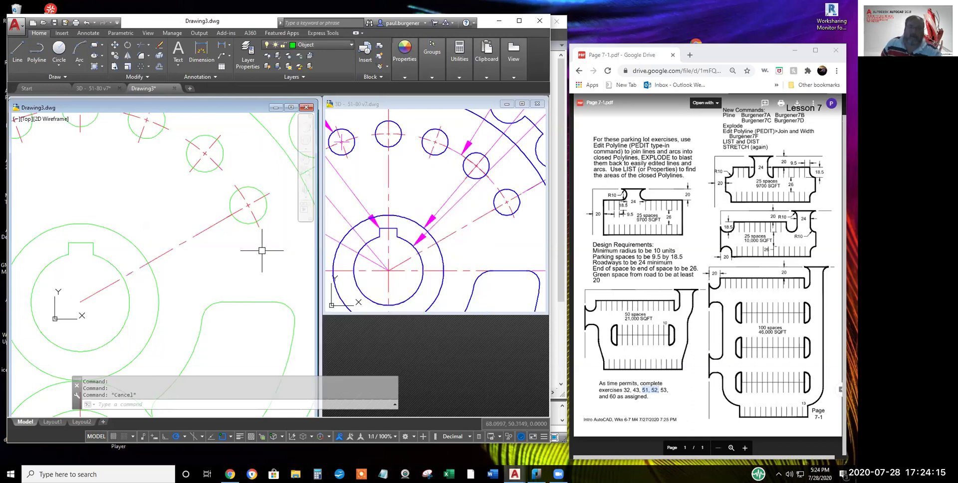
middle_click_drag(274, 250, 205, 274)
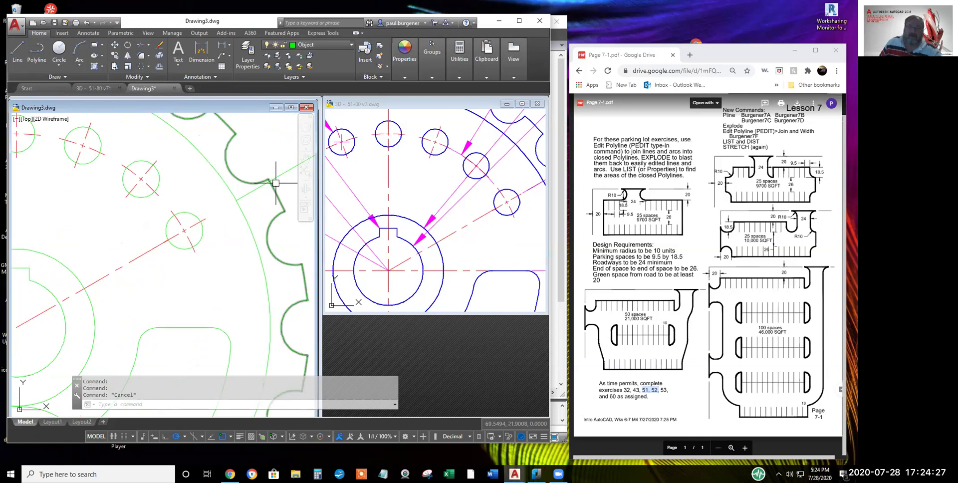
scroll(245, 220, "down", 3)
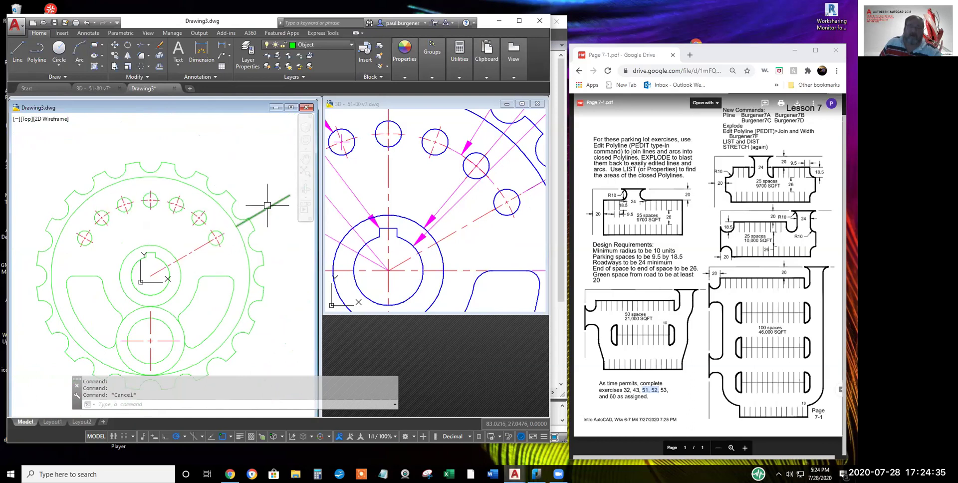
Erase the leftover slanted line segment that extends beyond the gear's right-hand teeth
left_click(160, 45)
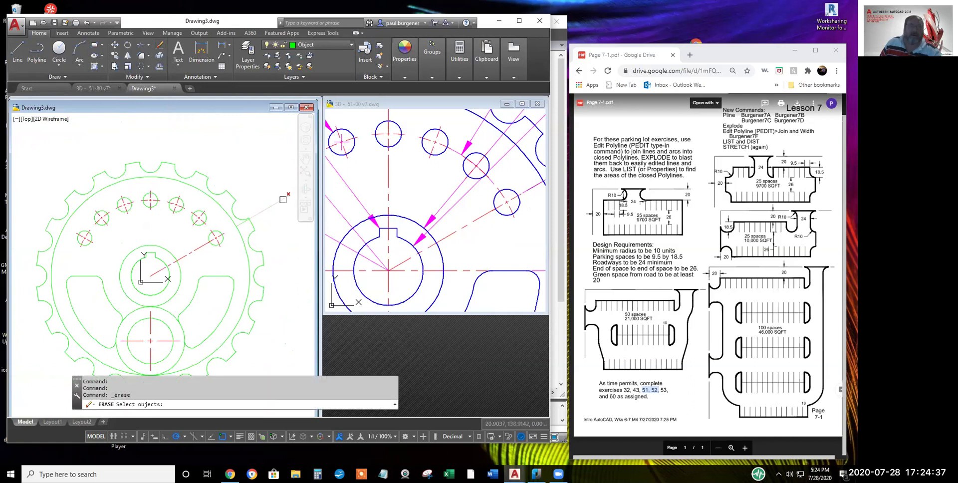
left_click(264, 249)
key("Return")
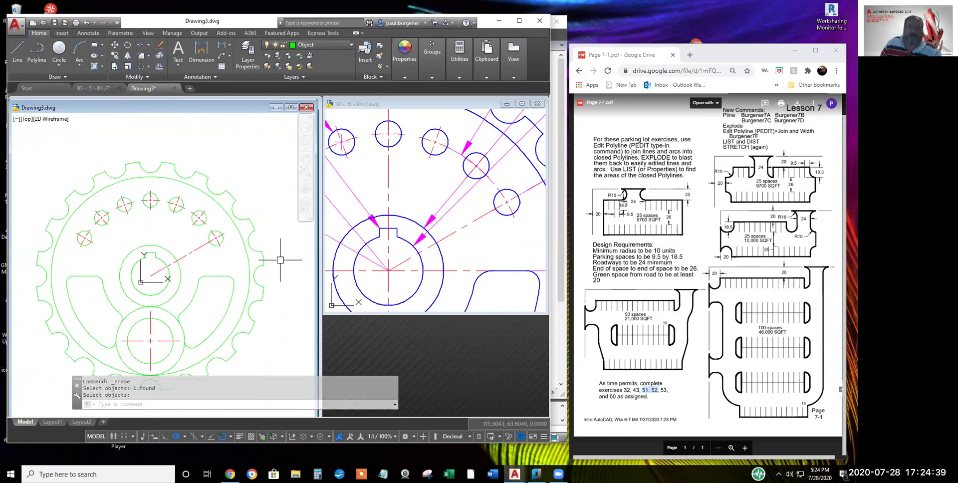
Draw a horizontal line through the hub's center, joining the inner ends of the two pockets' top edges
scroll(273, 251, "down", 6)
scroll(280, 276, "up", 2)
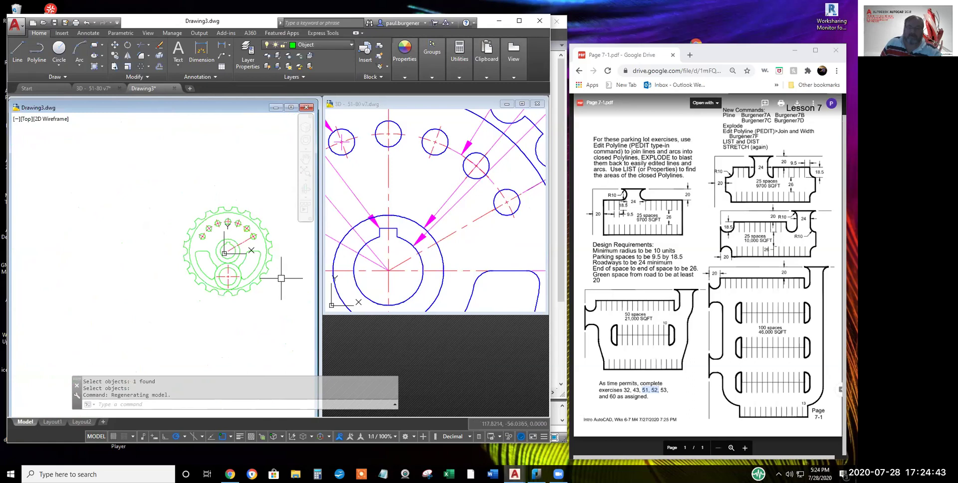
middle_click_drag(242, 239, 310, 248)
scroll(307, 257, "up", 6)
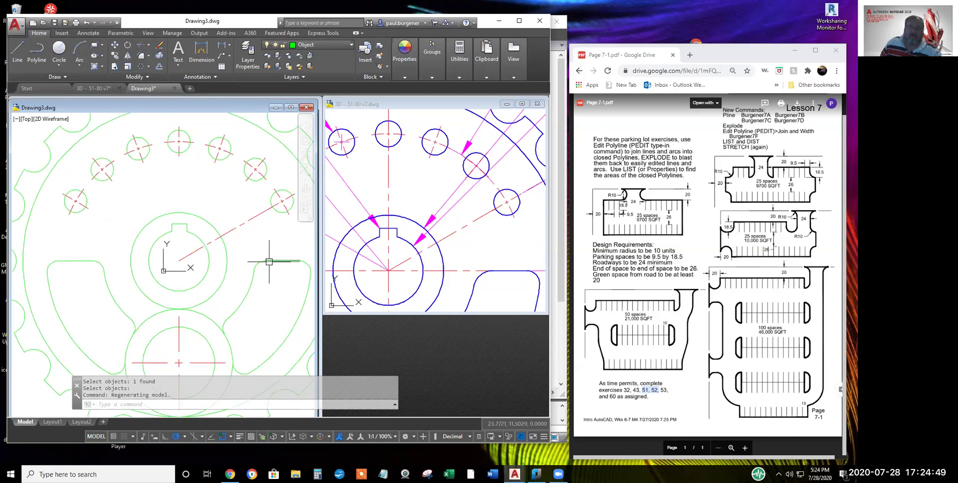
mouse_move(93, 261)
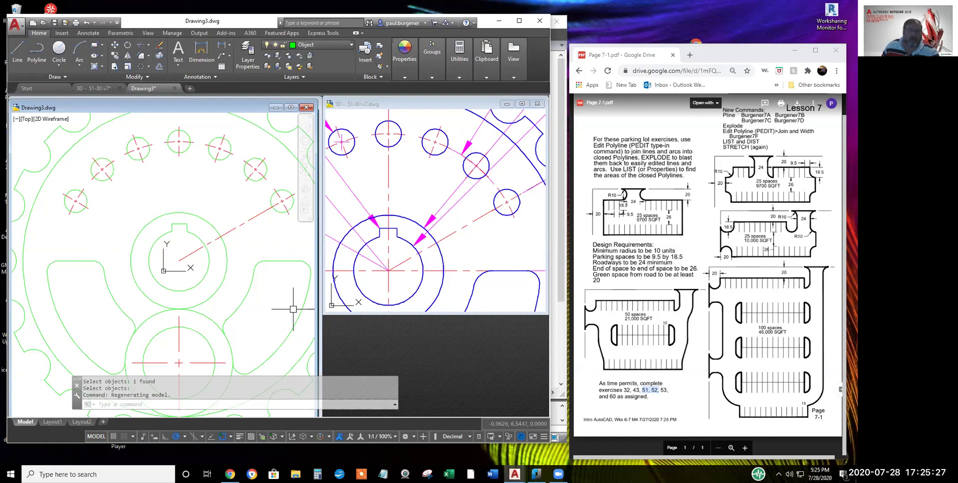
left_click(18, 50)
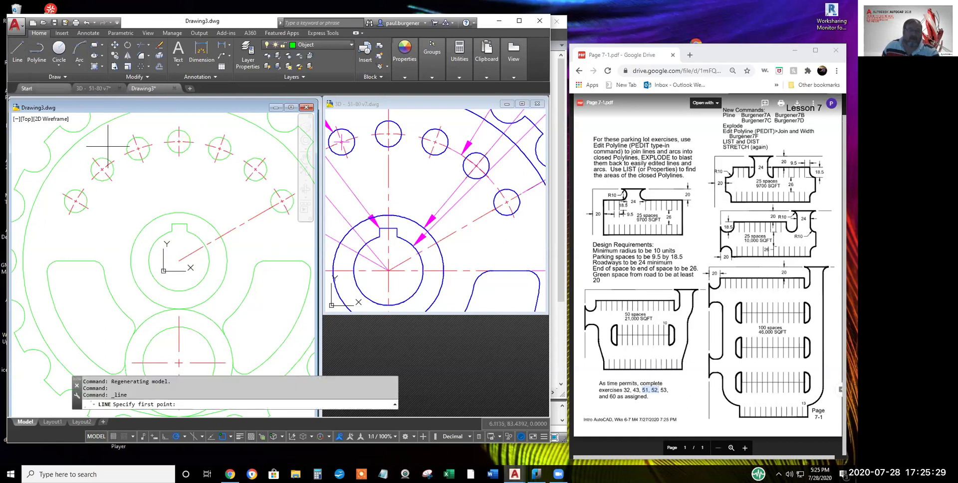
left_click(263, 260)
left_click(96, 261)
key("Return")
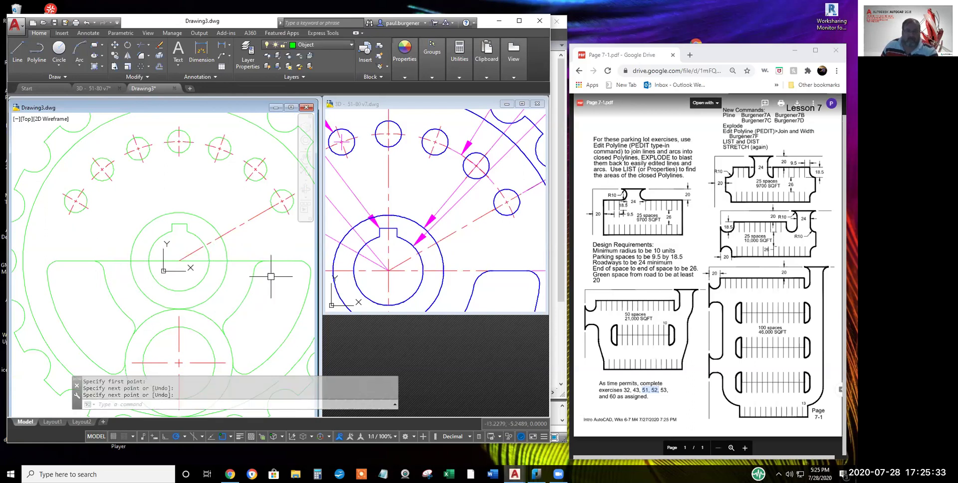
Scale the horizontal line by a factor of 0.95 about the hub's center
left_click(128, 67)
left_click(244, 263)
key("Return")
left_click(179, 260)
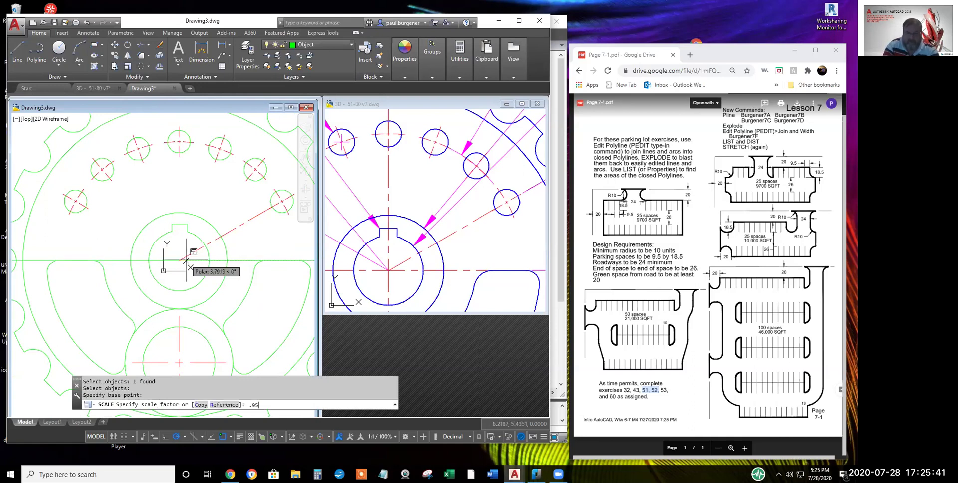
key("Return")
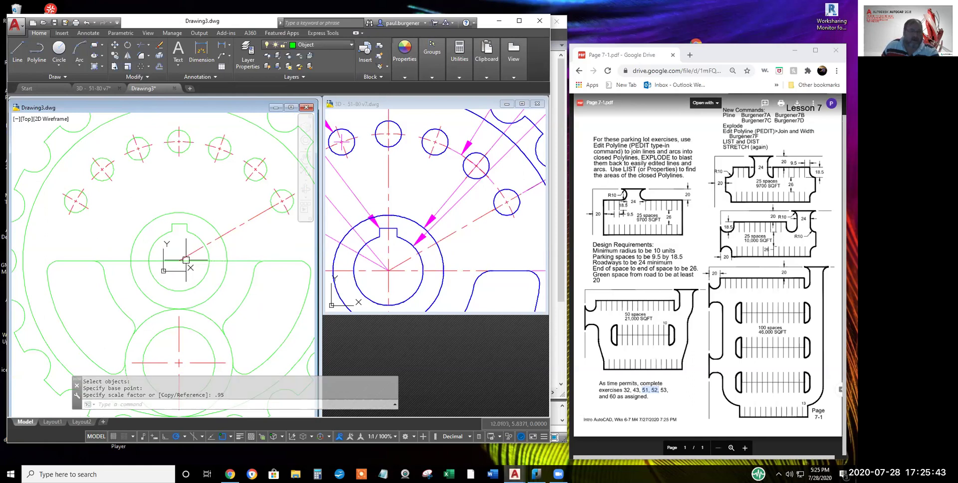
scroll(102, 257, "up", 4)
scroll(128, 259, "down", 3)
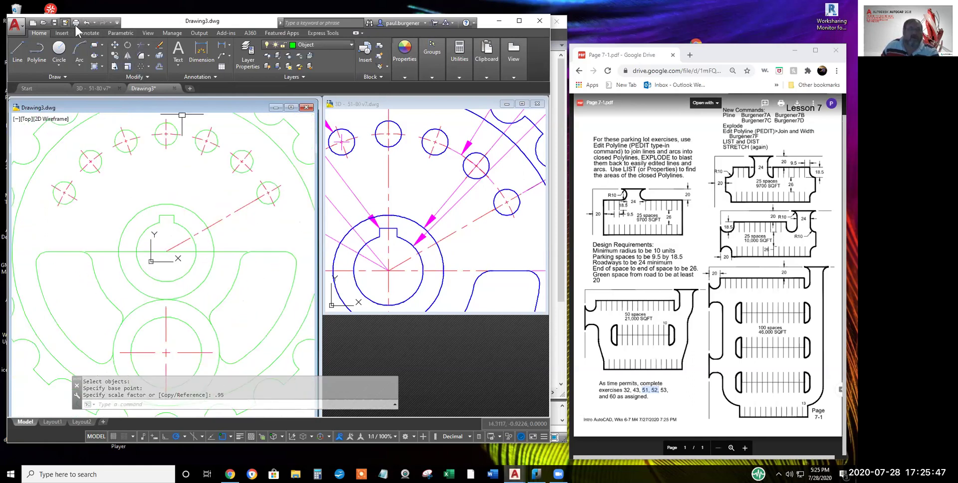
left_click(87, 23)
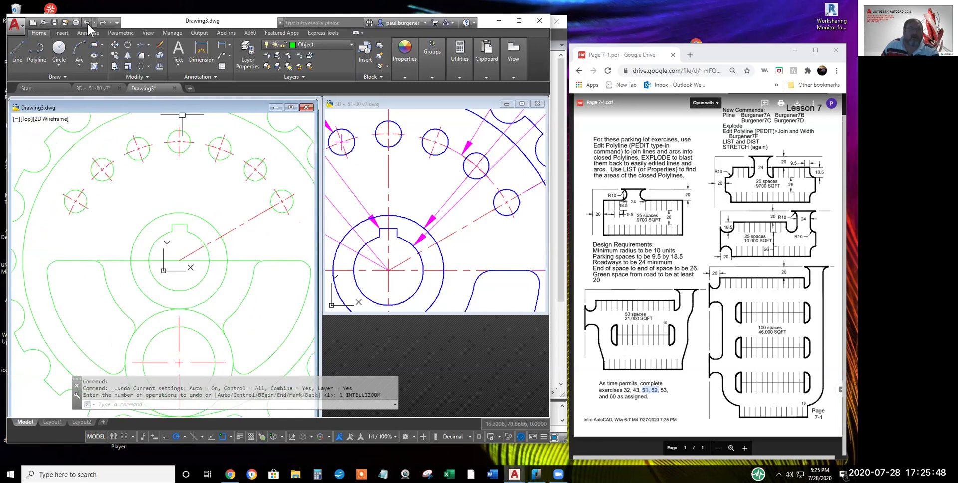
Scale the horizontal line through the hub again, by a factor of 0.85 about the hub's center
left_click(127, 66)
left_click(246, 261)
key("Return")
left_click(179, 261)
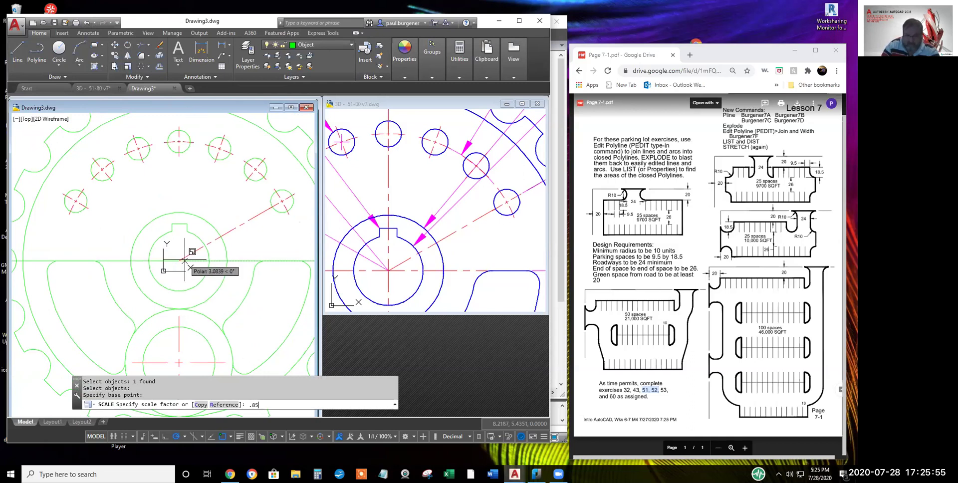
key("Return")
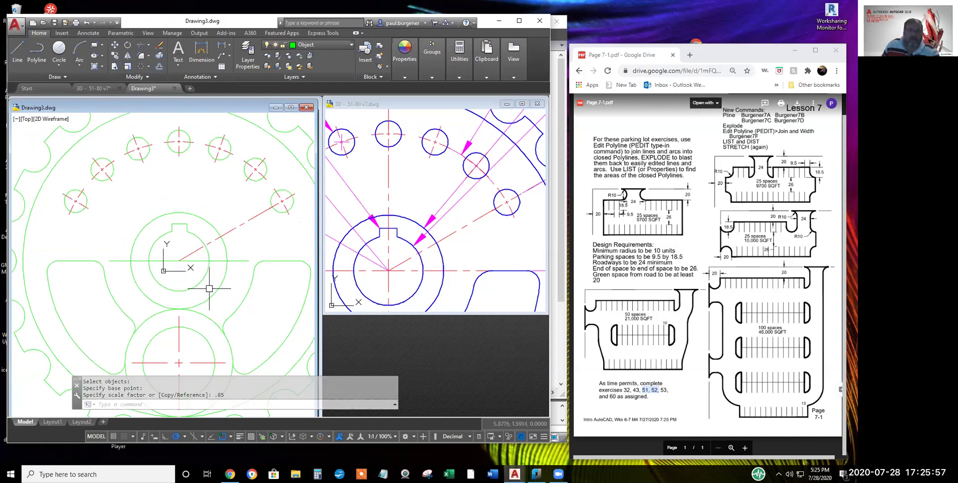
Move the shortened horizontal line through the hub onto the Center layer
scroll(213, 290, "down", 2)
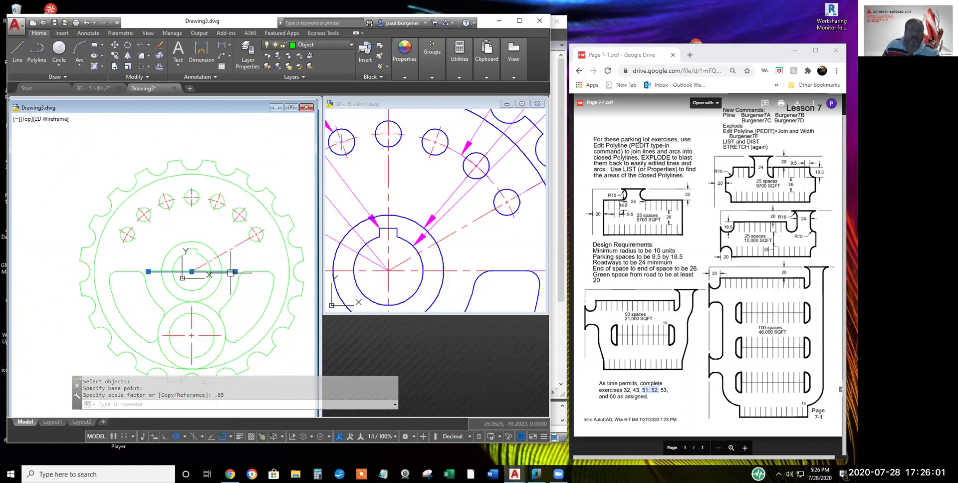
left_click(312, 44)
left_click(299, 65)
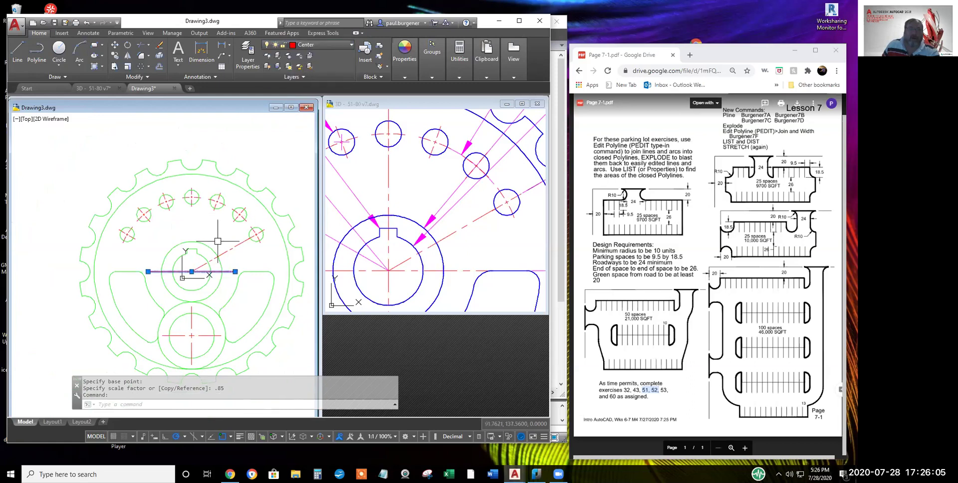
Set the linetype scale of the hub's horizontal center line to 8 and deselect it
right_click(258, 151)
left_click(287, 356)
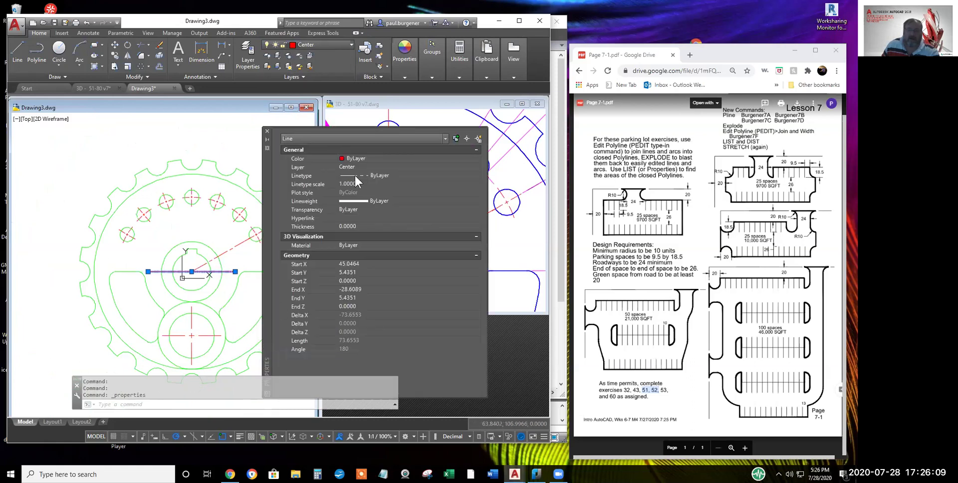
mouse_move(268, 164)
left_mouse_down()
mouse_move(311, 325)
mouse_move(337, 325)
mouse_move(334, 317)
mouse_move(402, 322)
mouse_move(392, 310)
mouse_move(402, 325)
mouse_move(397, 314)
left_mouse_up()
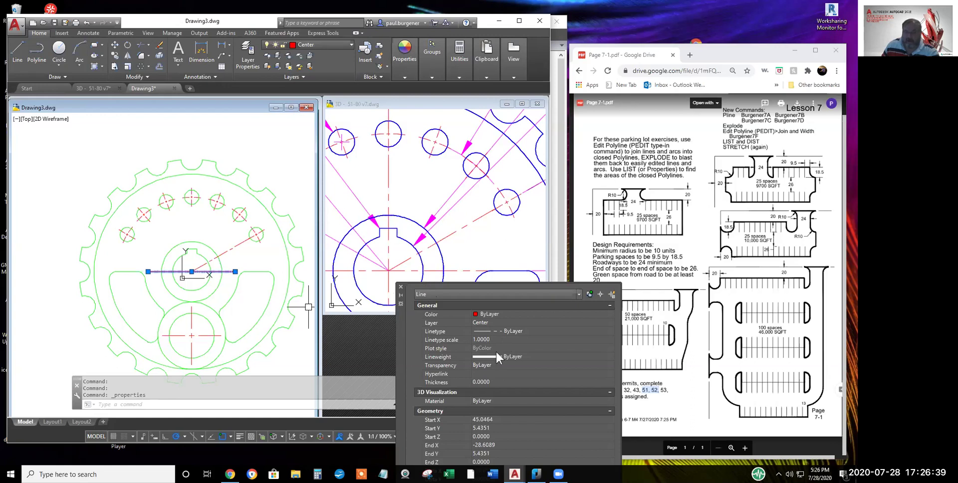
left_click(496, 337)
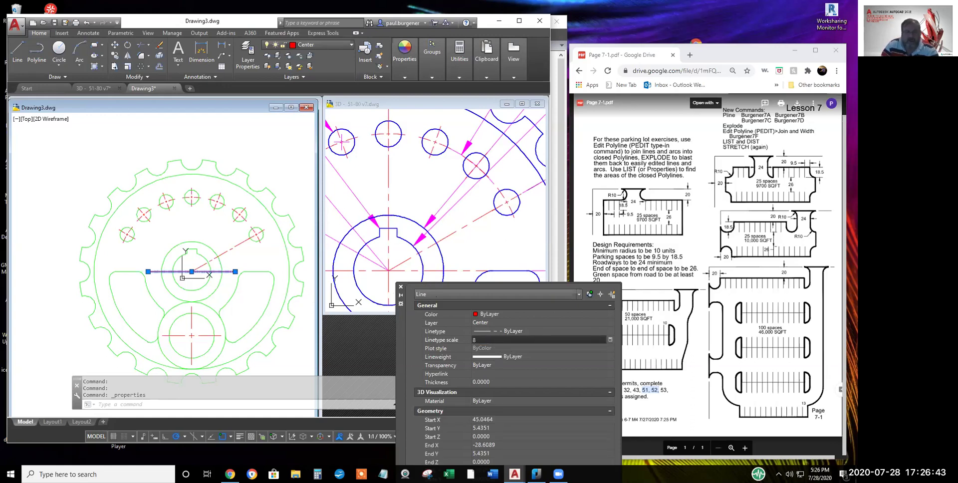
key("Return")
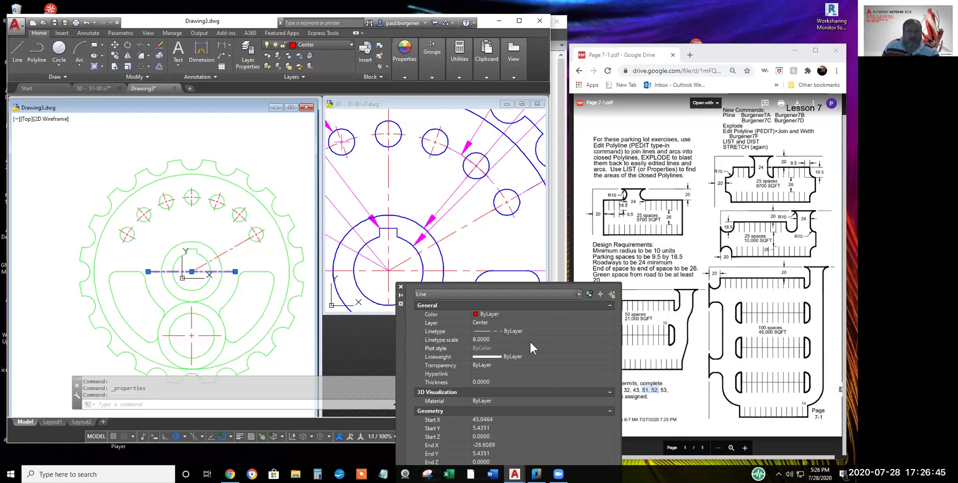
left_click(401, 287)
key("Escape")
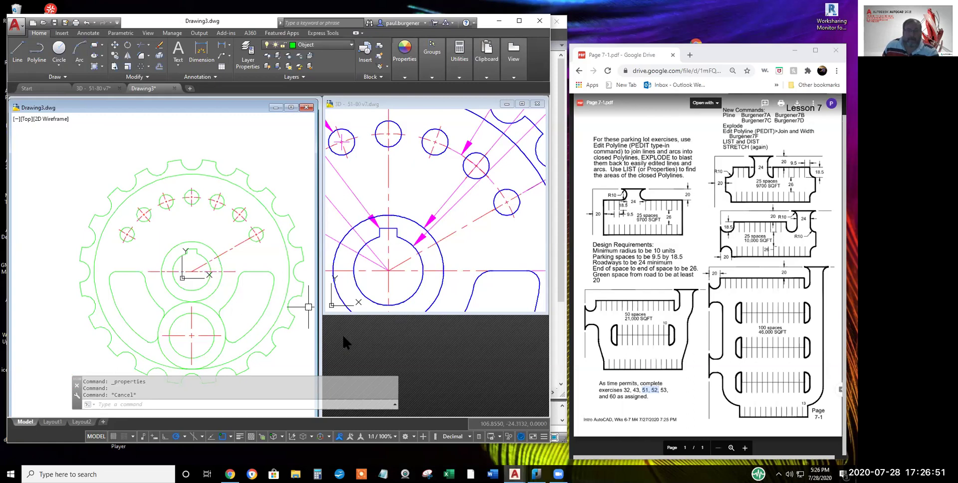
Examine the whole gear of exercise 51 with its dimensions in the 3D - 51-80 v7 reference drawing
scroll(302, 259, "down", 2)
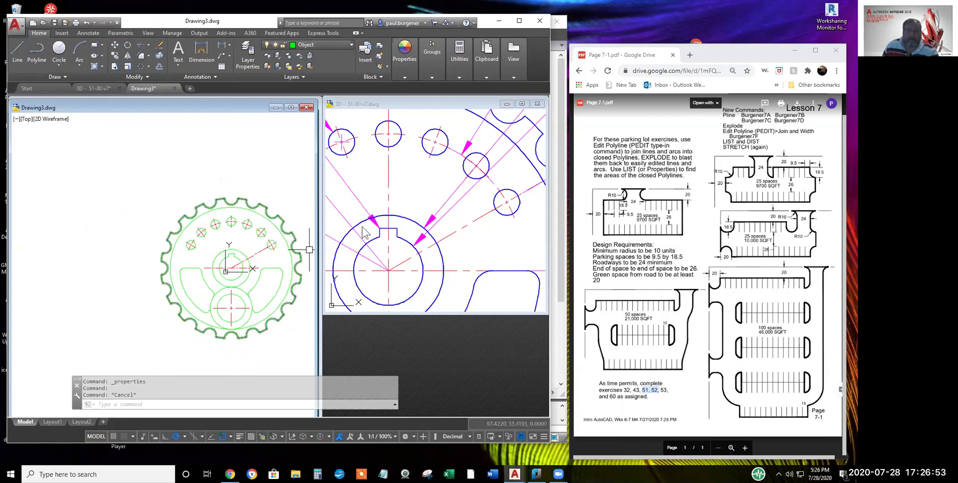
left_click(423, 205)
scroll(423, 206, "down", 4)
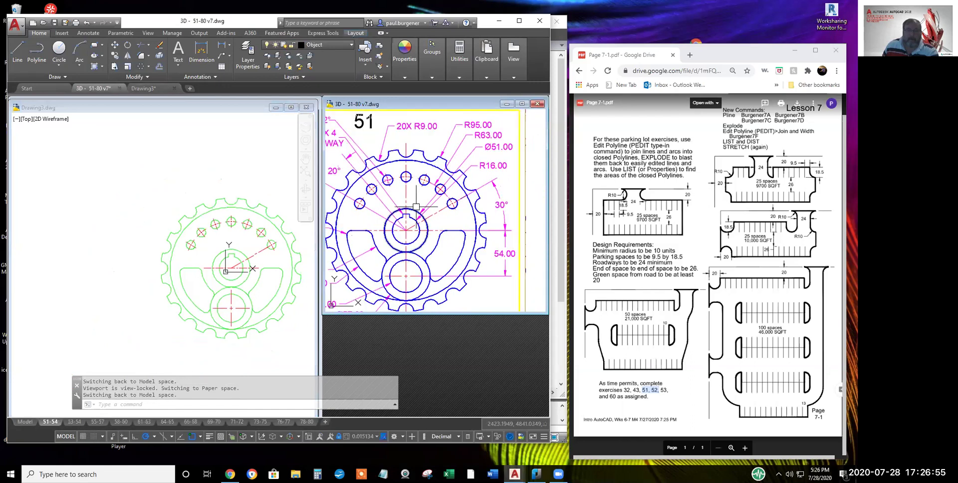
middle_click_drag(423, 206, 440, 197)
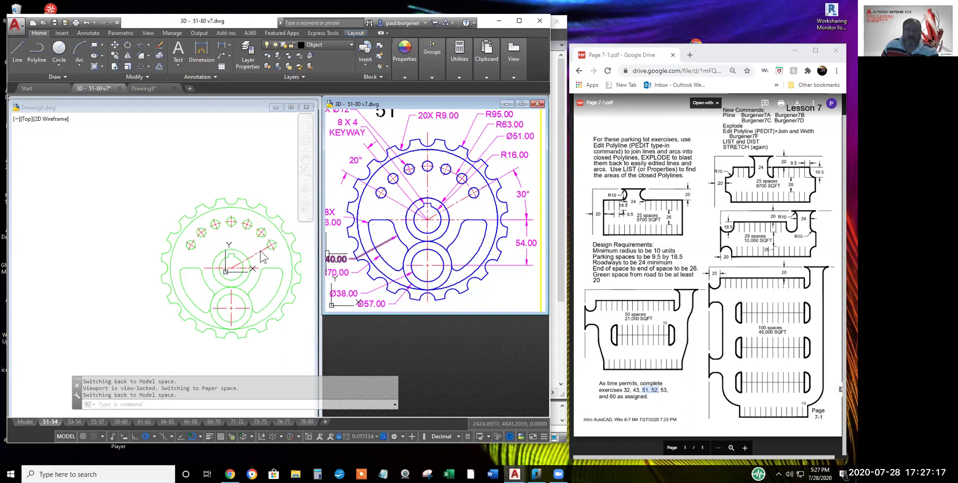
In Drawing3, draw a vertical line through the gear from the top to the bottom of the large circle inside the teeth
left_click(19, 52)
left_click(120, 154)
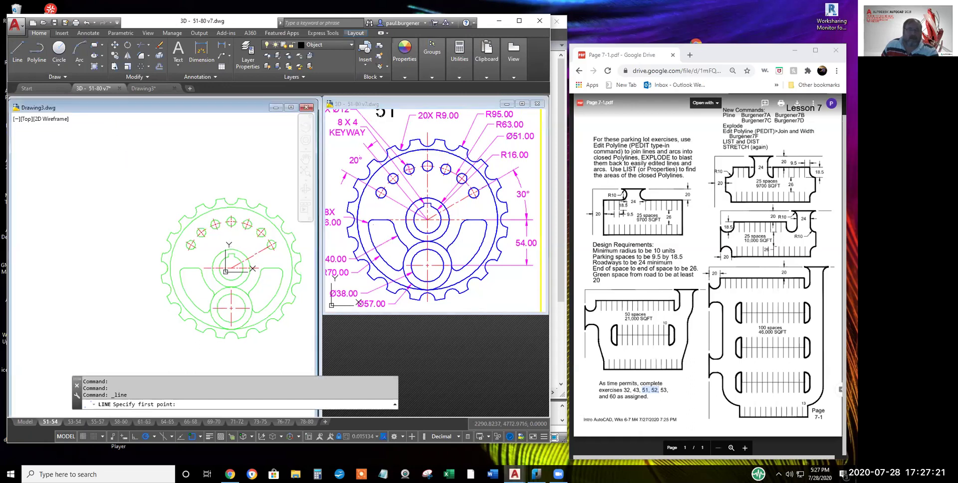
left_click(19, 46)
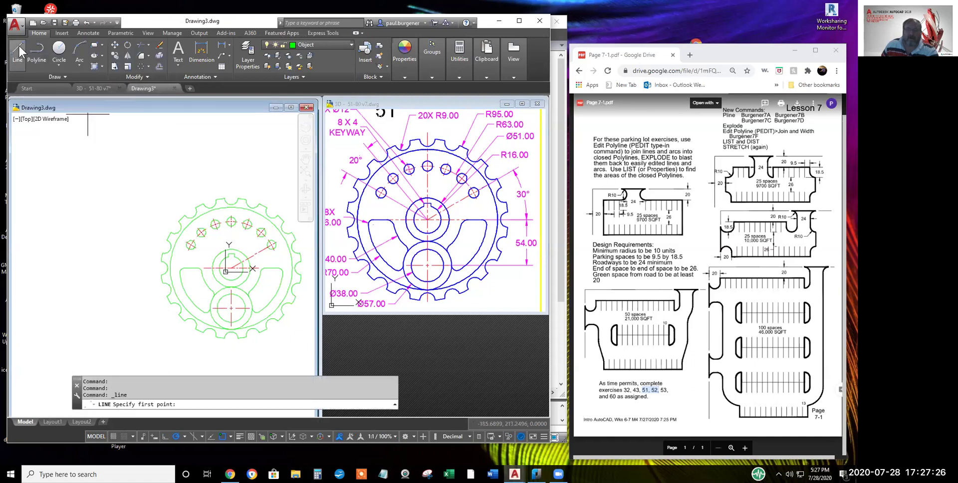
left_click(231, 197)
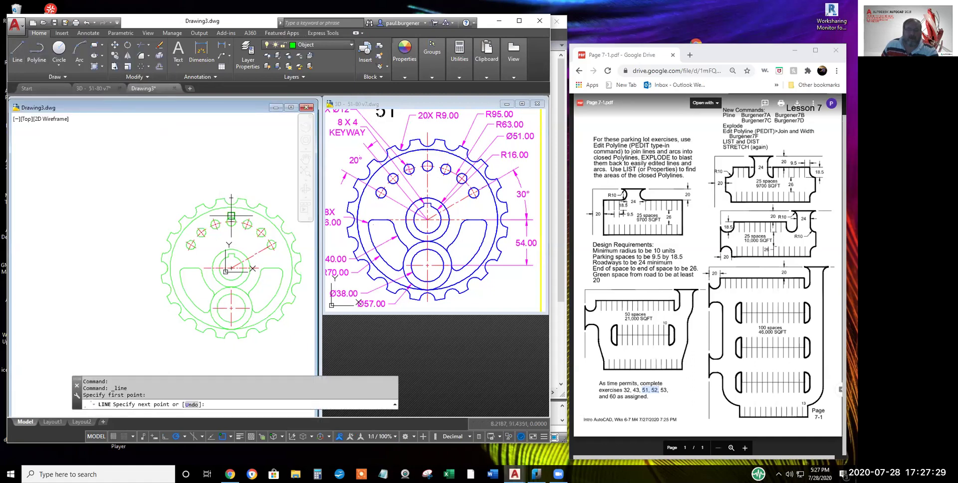
scroll(227, 316, "up", 5)
left_click(223, 314)
key("Return")
Scale the gear's vertical line by a factor of 1.05 about the hub's center
scroll(247, 306, "down", 5)
scroll(255, 270, "up", 4)
middle_click_drag(241, 122, 184, 190)
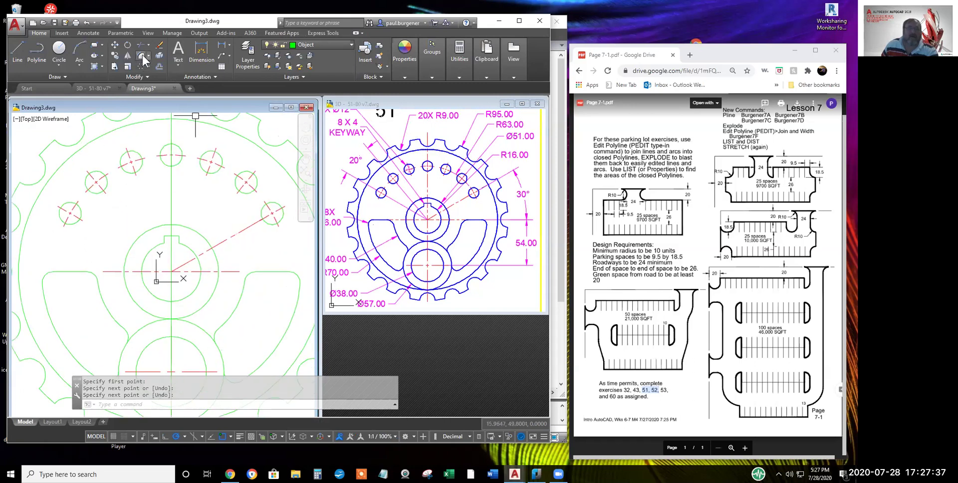
left_click(128, 66)
left_click(171, 197)
key("Return")
left_click(171, 272)
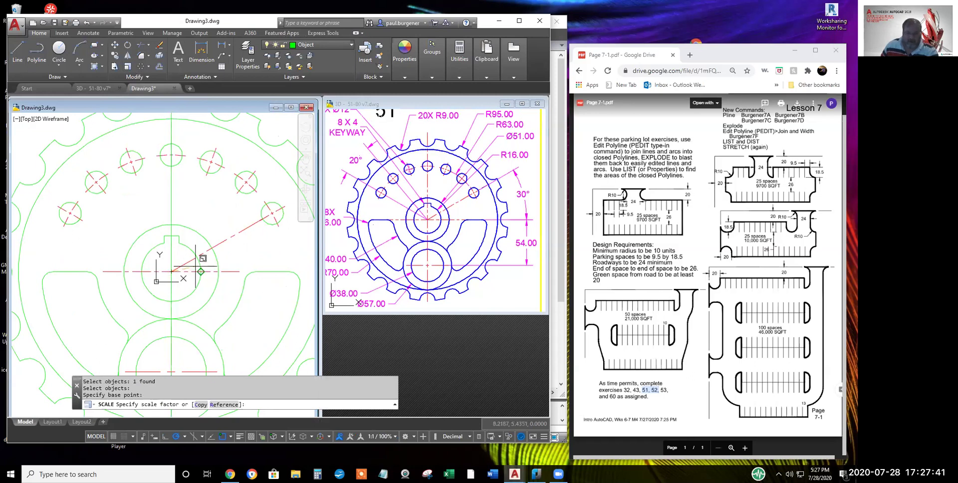
type("1.0")
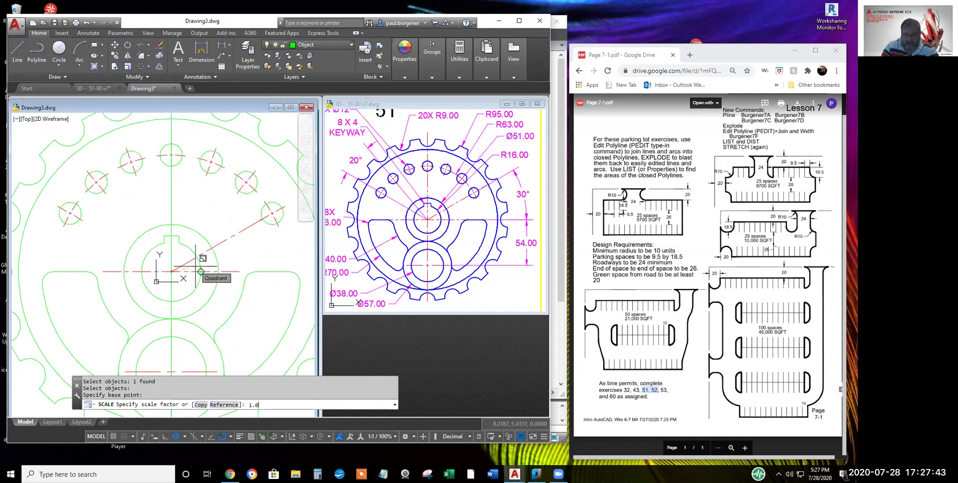
type("5")
key("Return")
scroll(220, 211, "down", 5)
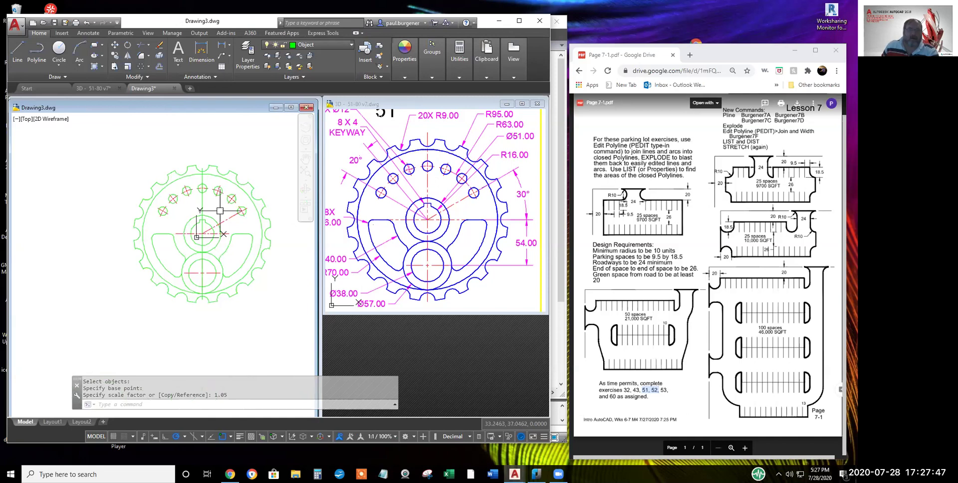
scroll(220, 210, "up", 2)
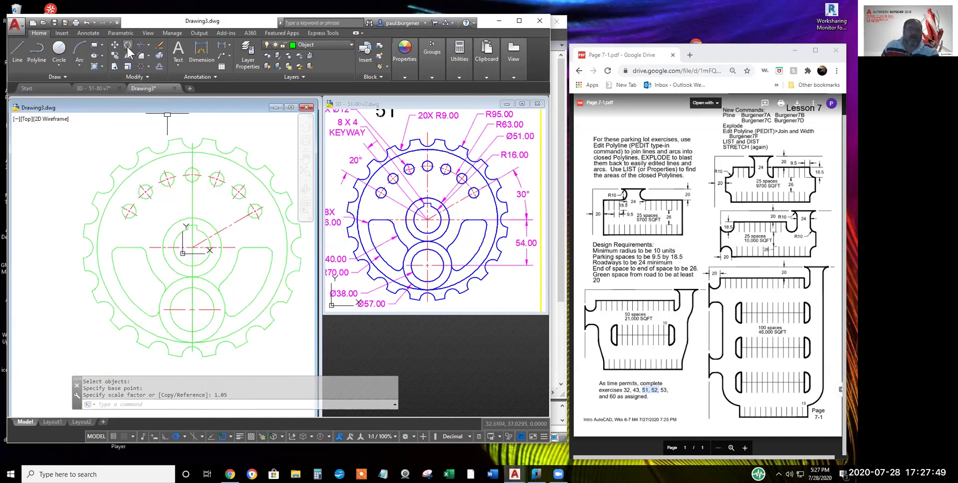
Undo the scaling of the gear's vertical line
left_click(87, 22)
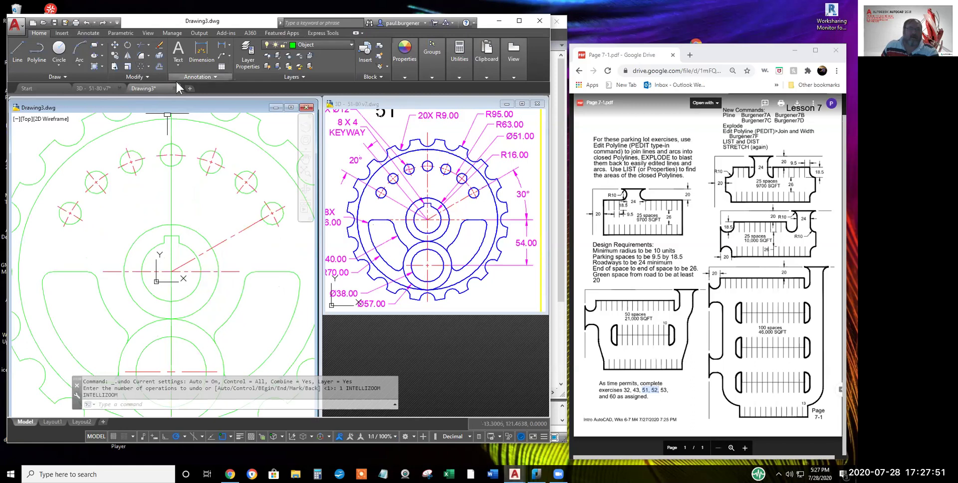
middle_click_drag(202, 138, 209, 189)
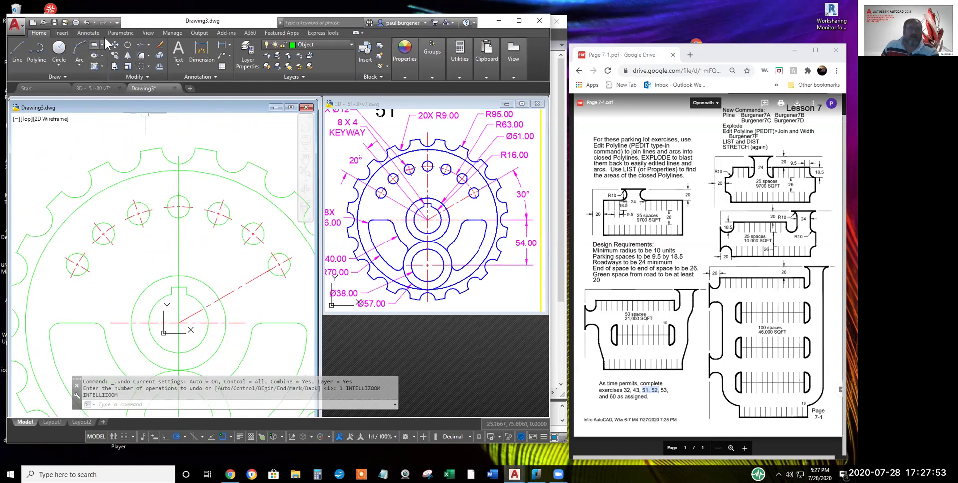
left_click(87, 22)
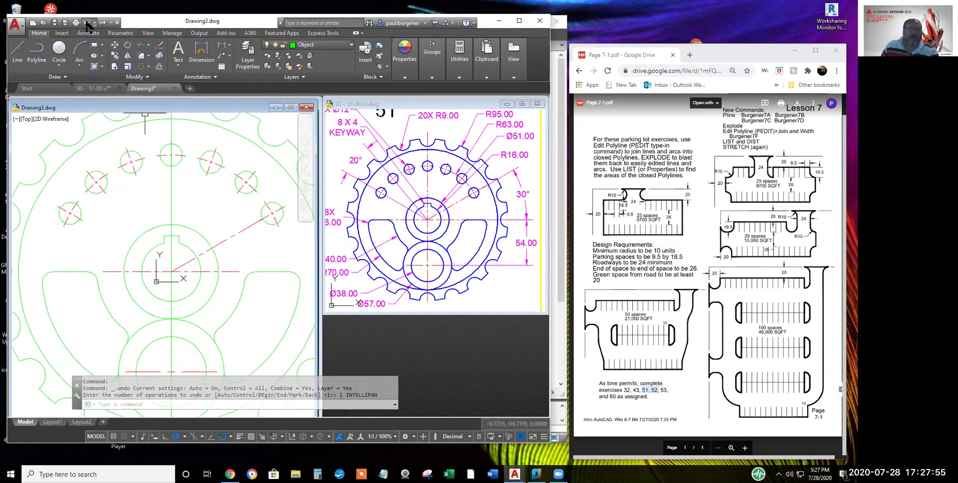
left_click(87, 22)
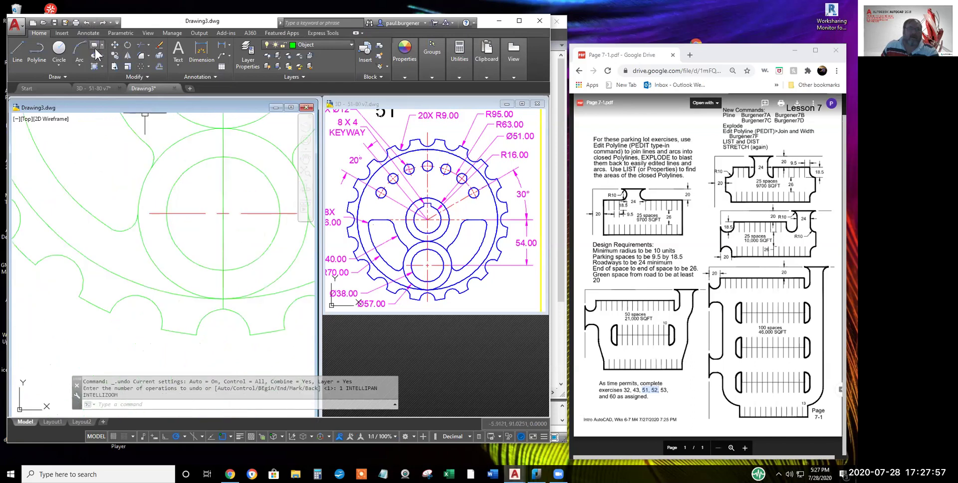
Scale the gear's vertical line by a factor of 1.15 about the hub's center
middle_click_drag(155, 142, 154, 283)
scroll(200, 227, "down", 4)
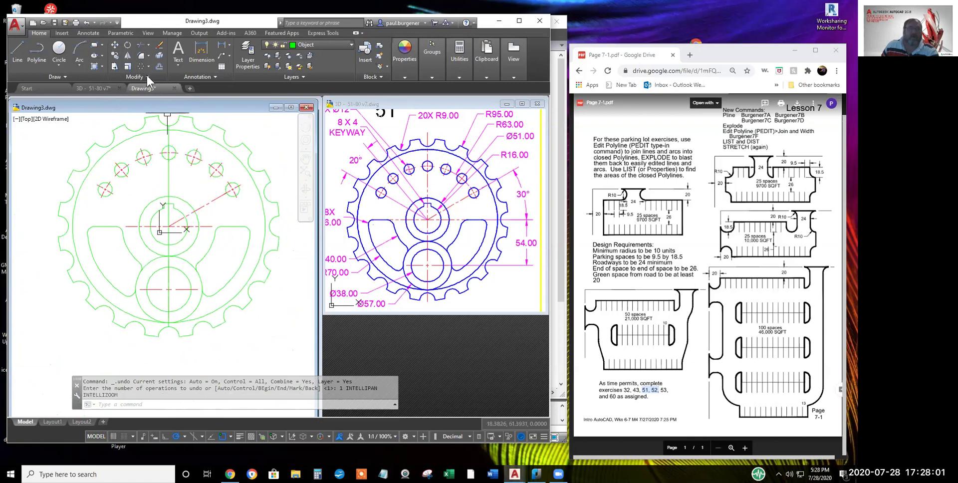
left_click(115, 66)
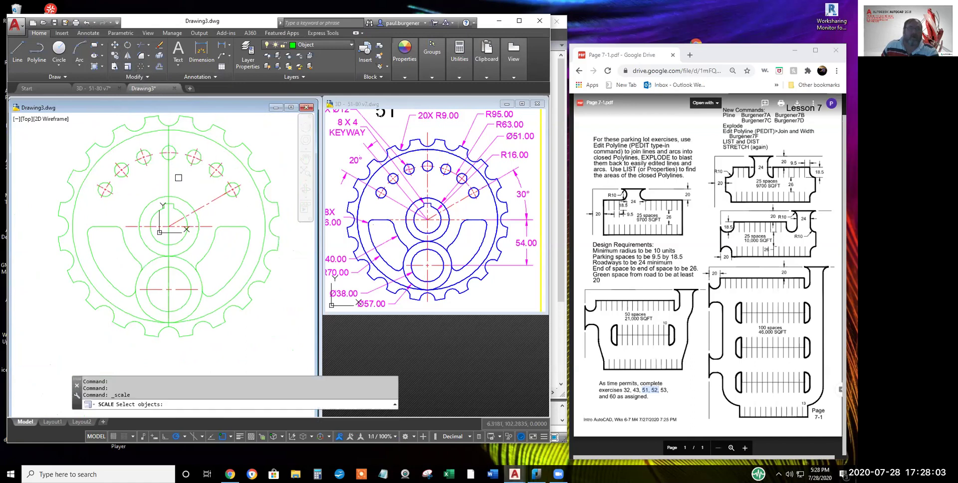
left_click(169, 134)
key("Return")
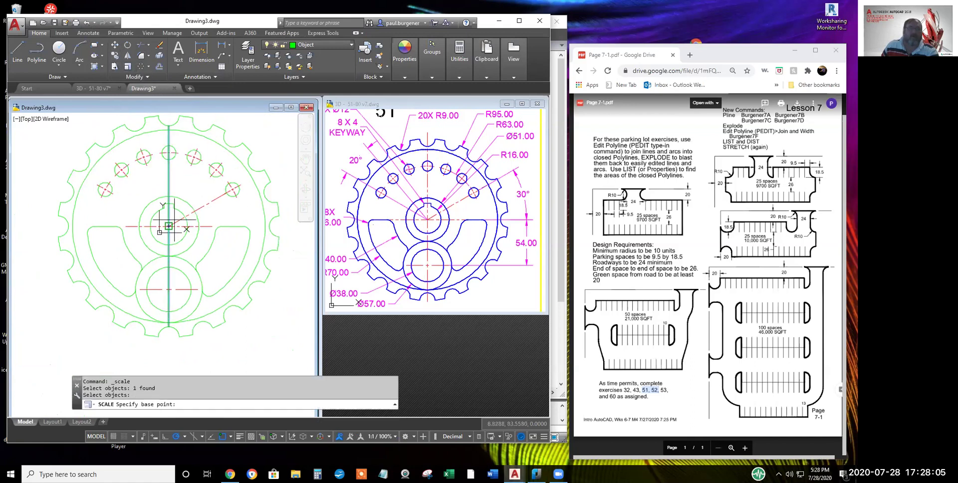
left_click(169, 226)
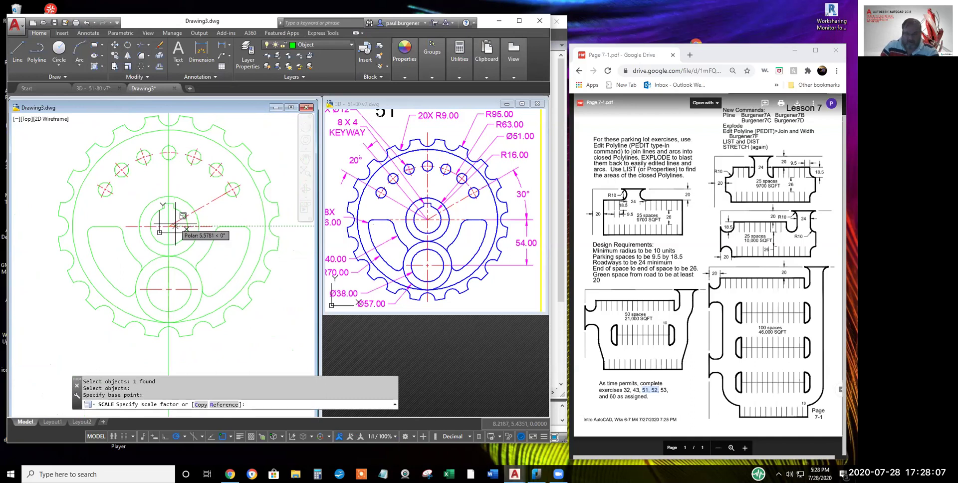
key("Return")
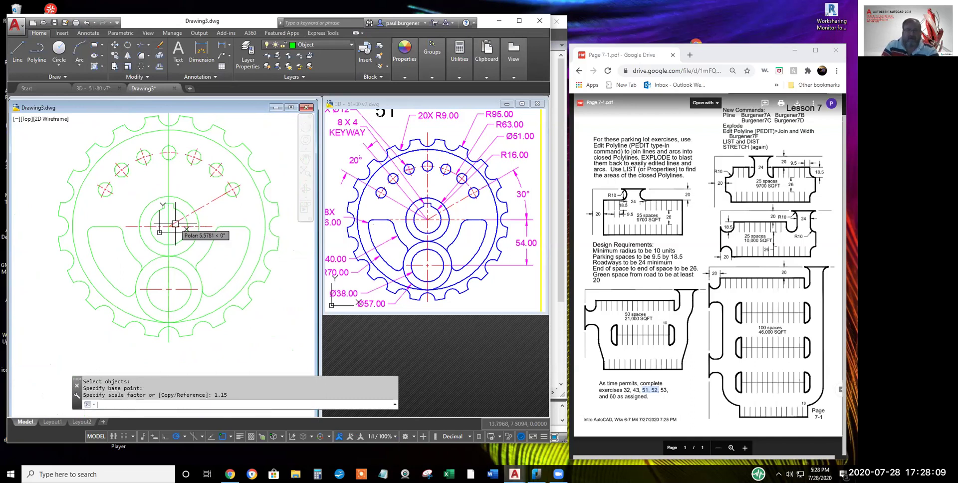
scroll(245, 270, "down", 3)
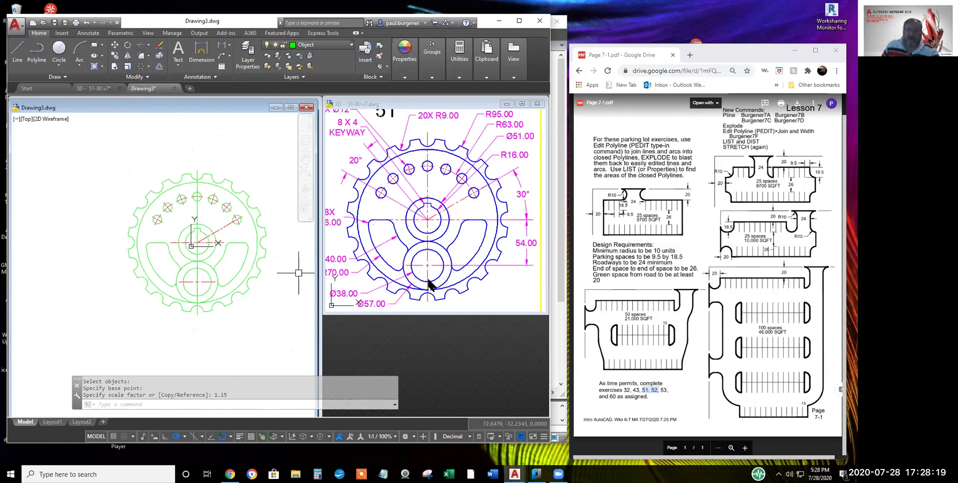
Examine the short lower segment of the gear's vertical center line in the 3D - 51-80 v7 reference drawing, and return to Drawing3
left_click(433, 313)
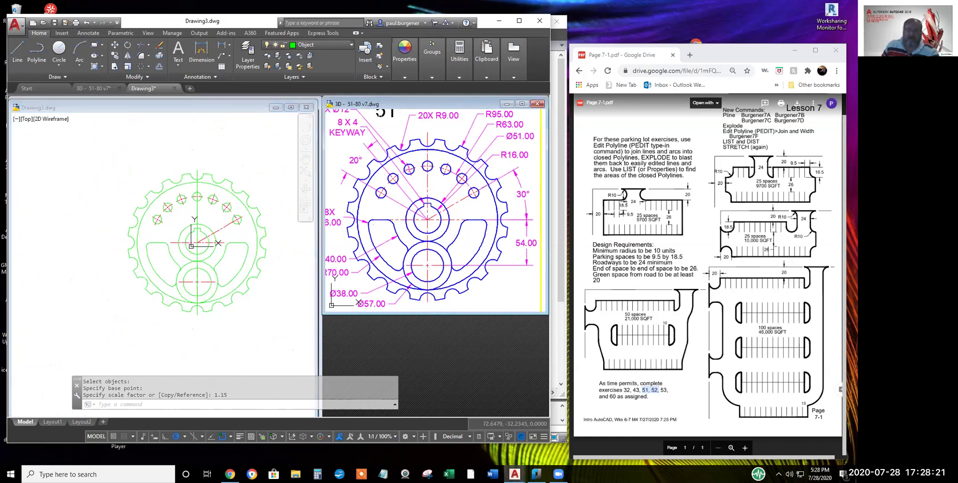
left_click(427, 296)
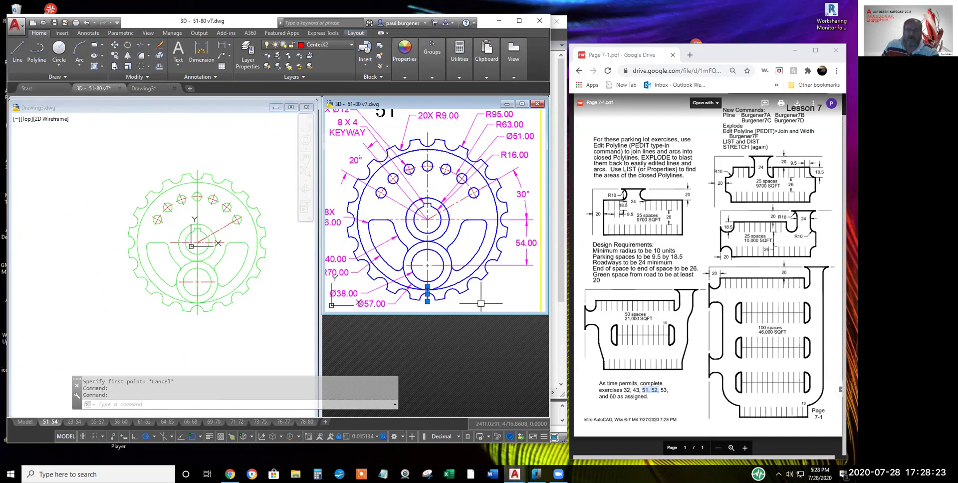
key("Escape")
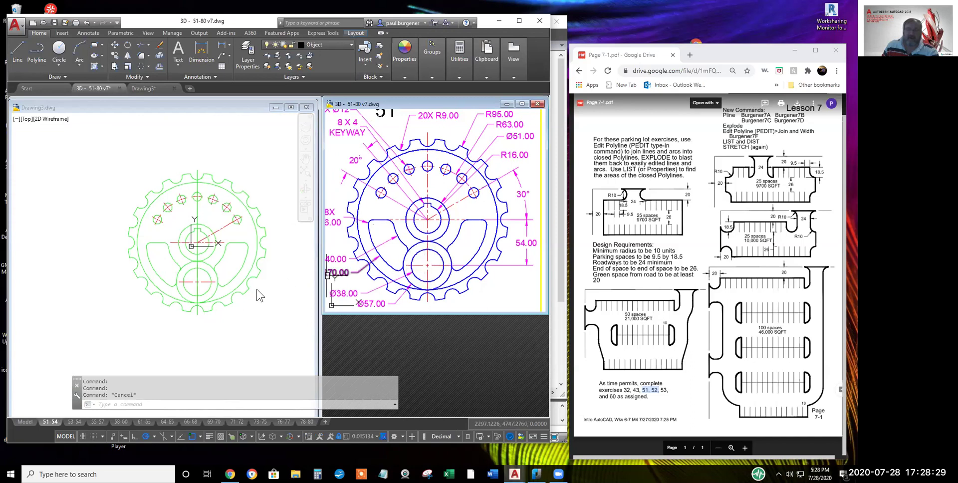
left_click(212, 289)
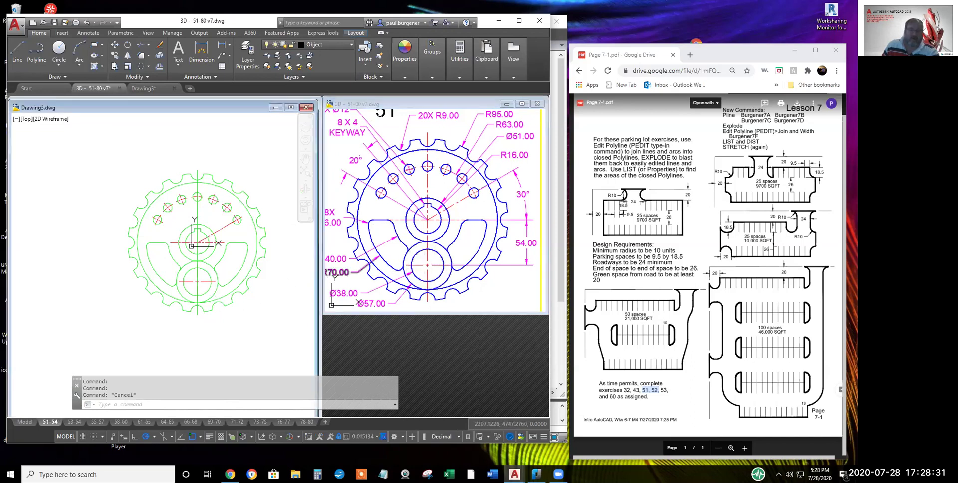
Break the vertical line across the small Ø38 circle, leaving a gap from just above to just below that circle
scroll(208, 285, "up", 5)
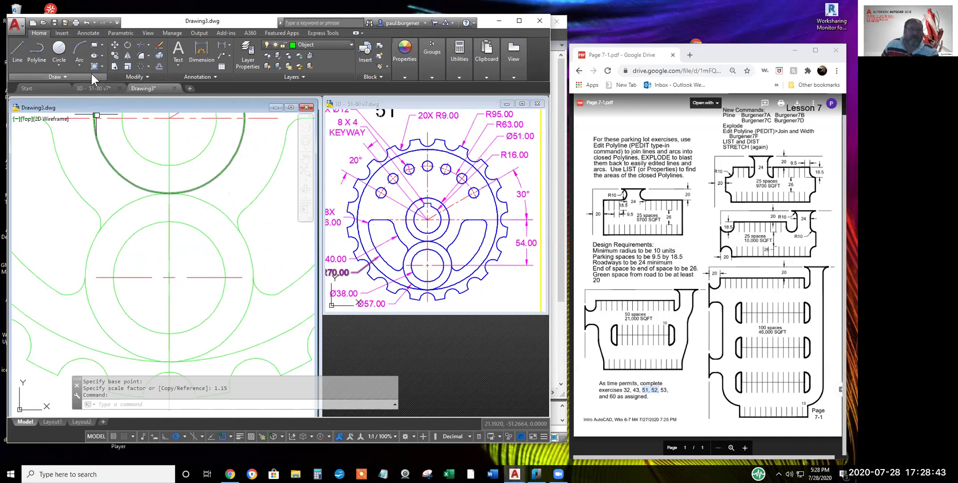
left_click(149, 78)
left_click(126, 99)
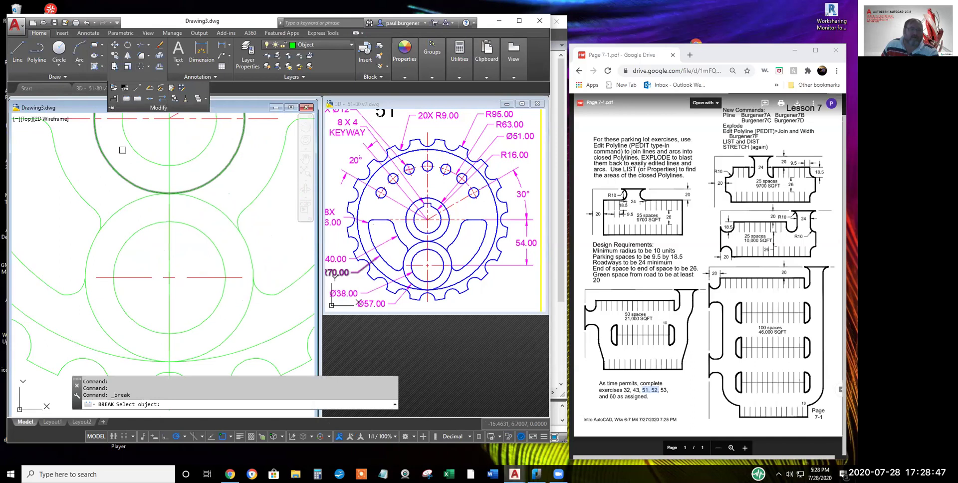
left_click(169, 342)
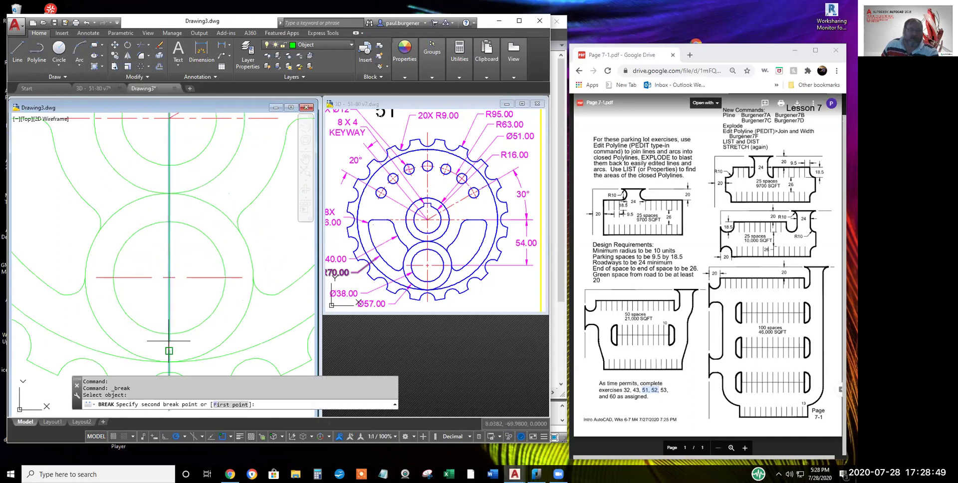
left_click(170, 242)
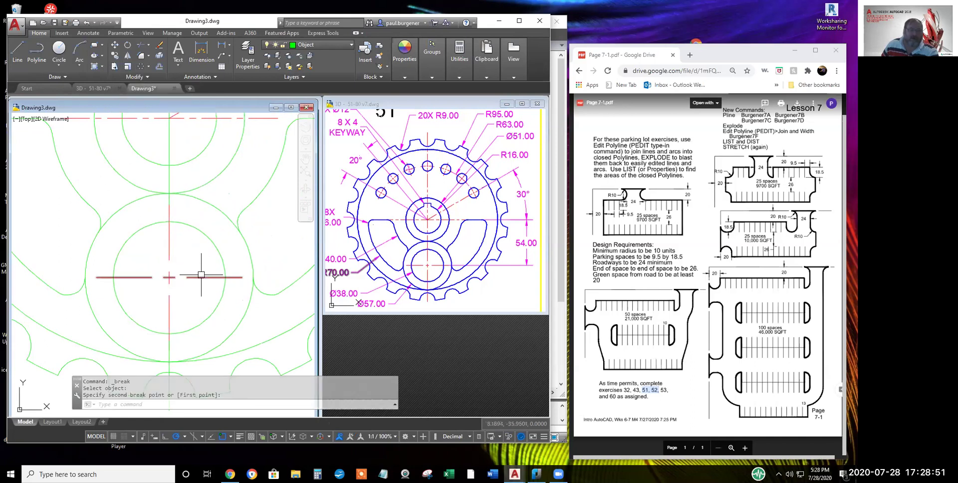
scroll(210, 274, "down", 3)
scroll(257, 345, "up", 2)
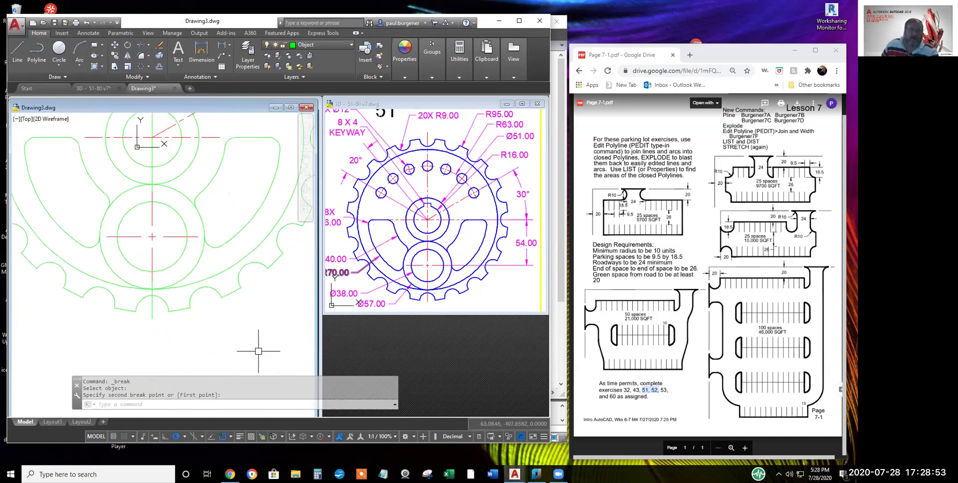
Move the upper and lower pieces of the gear's vertical line to the Center layer
left_click(152, 276)
left_click(152, 298)
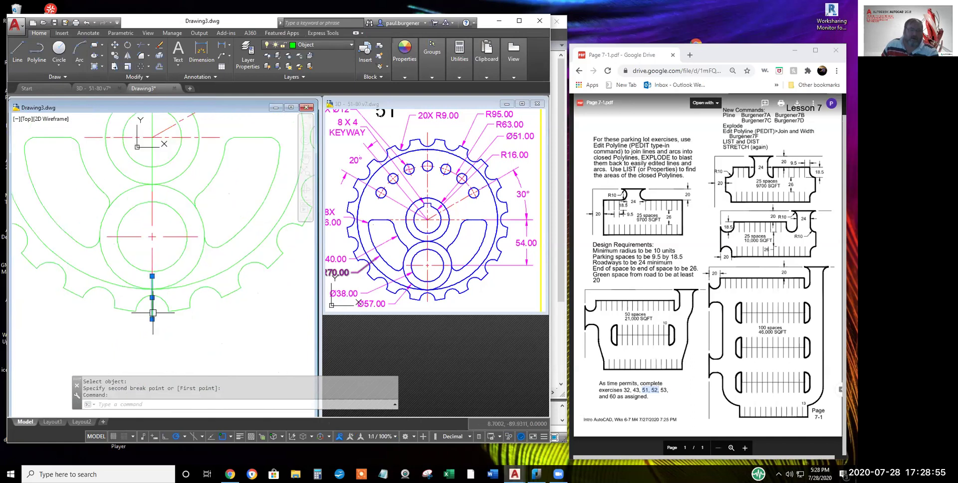
left_click(153, 176)
scroll(159, 209, "down", 2)
middle_click_drag(225, 289, 238, 322)
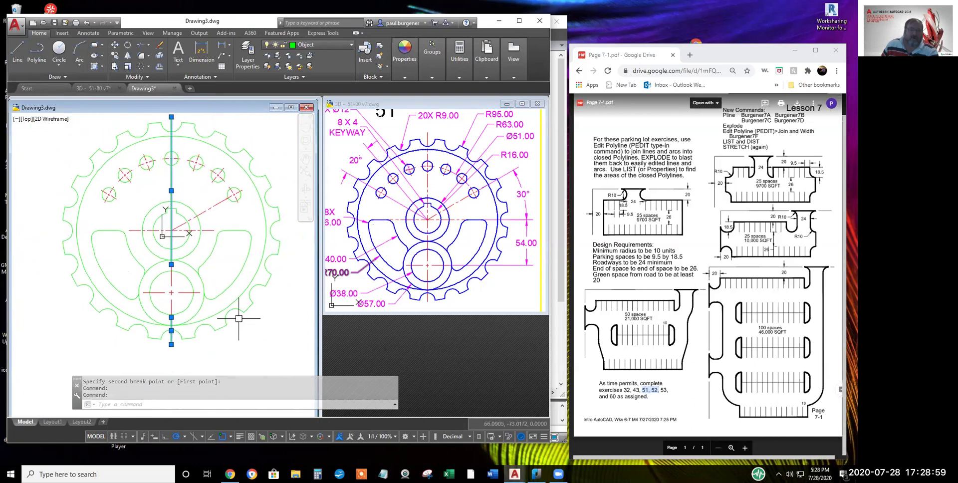
left_click(323, 44)
left_click(304, 61)
Display the properties of both vertical center line pieces and set their linetype scale to 8
right_click(282, 230)
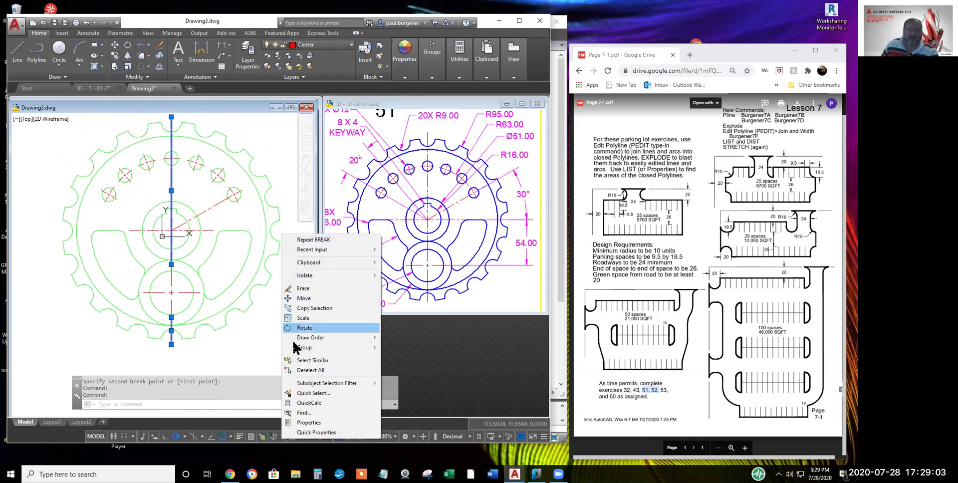
left_click(306, 422)
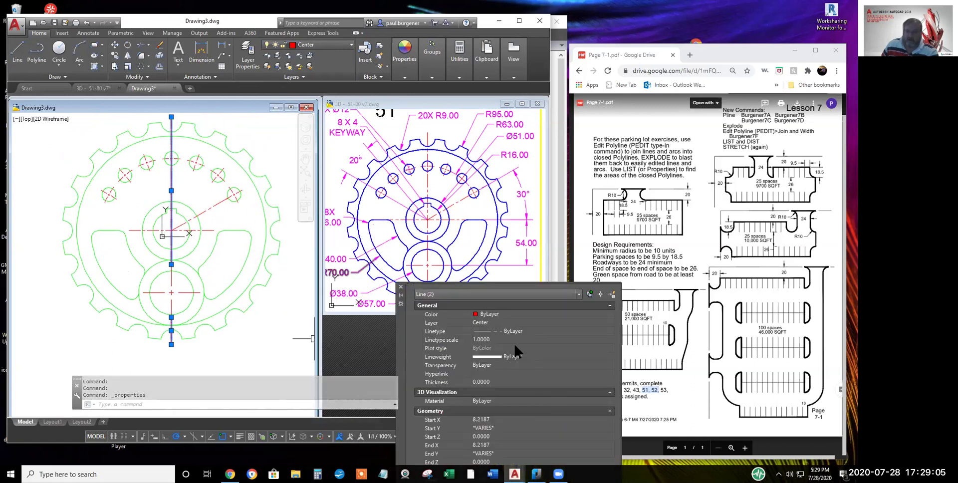
left_click(514, 341)
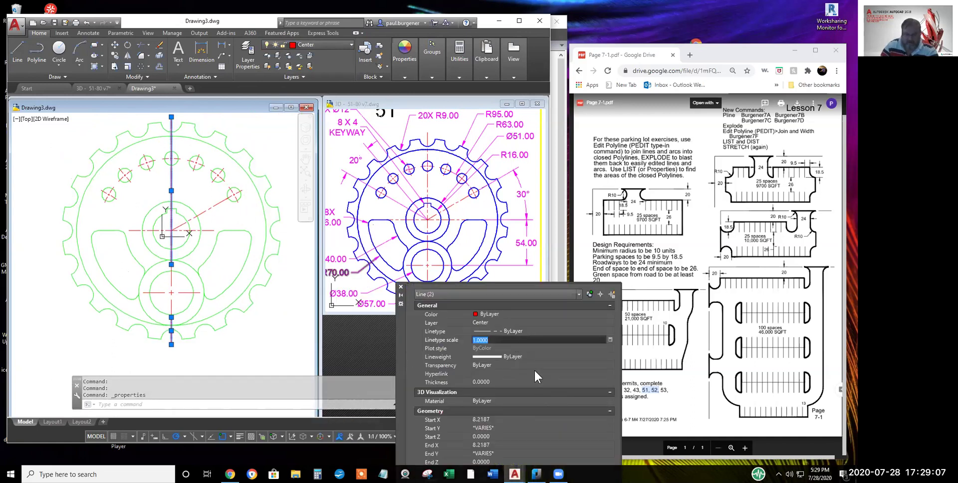
type("8")
key("Return")
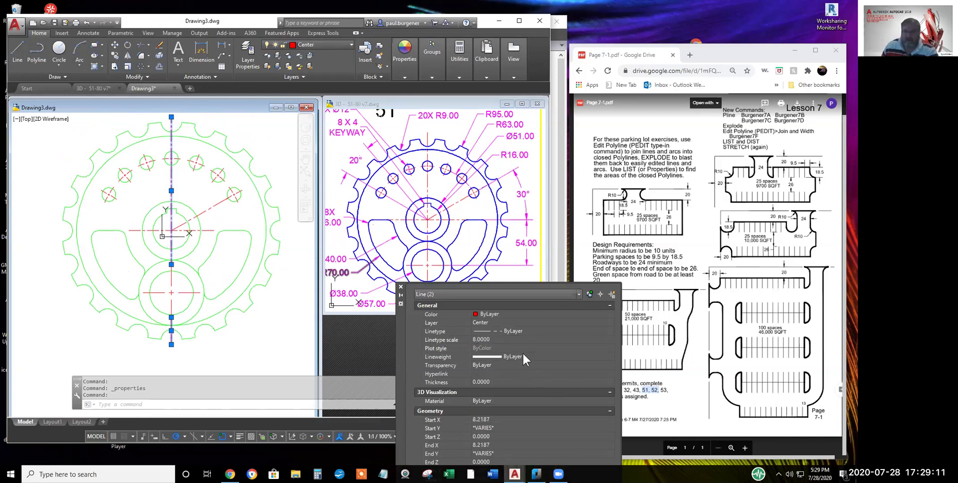
Set the linetype scale of both vertical center line pieces to 16 and clear the selection
left_click(503, 339)
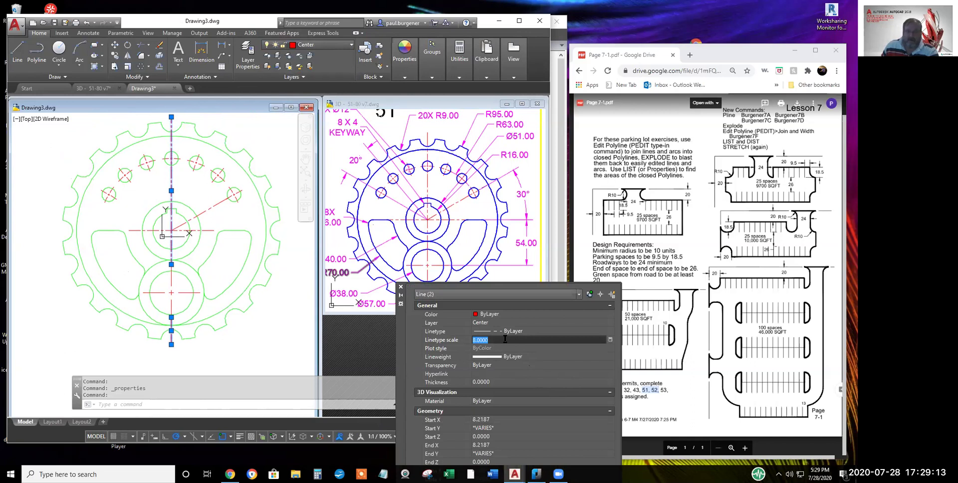
type("1")
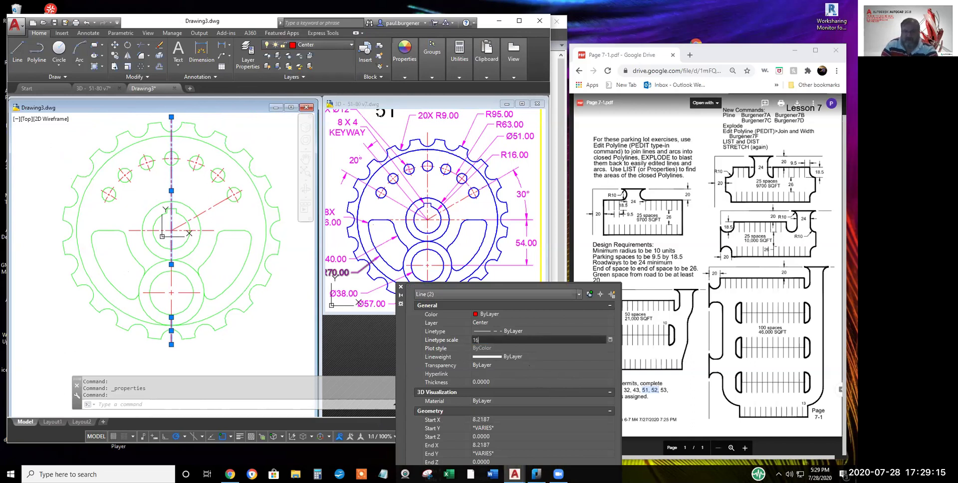
type("6")
key("Return")
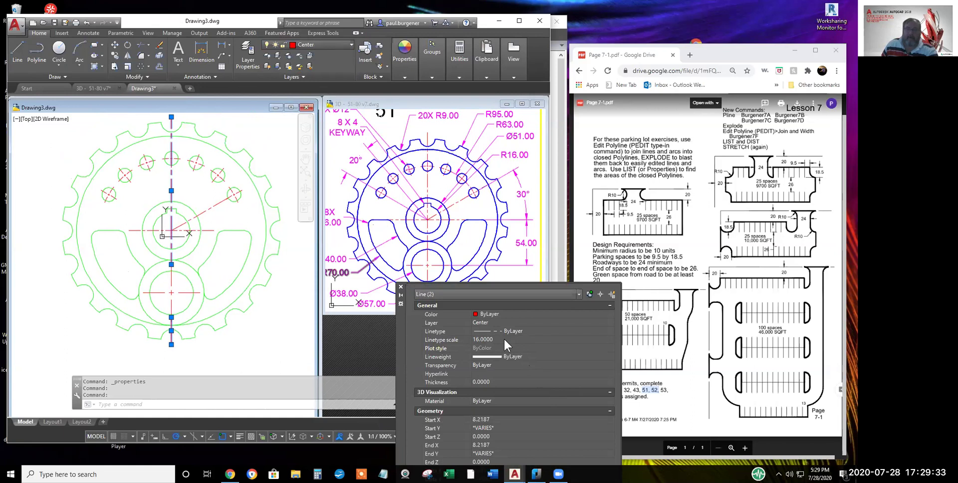
key("Escape")
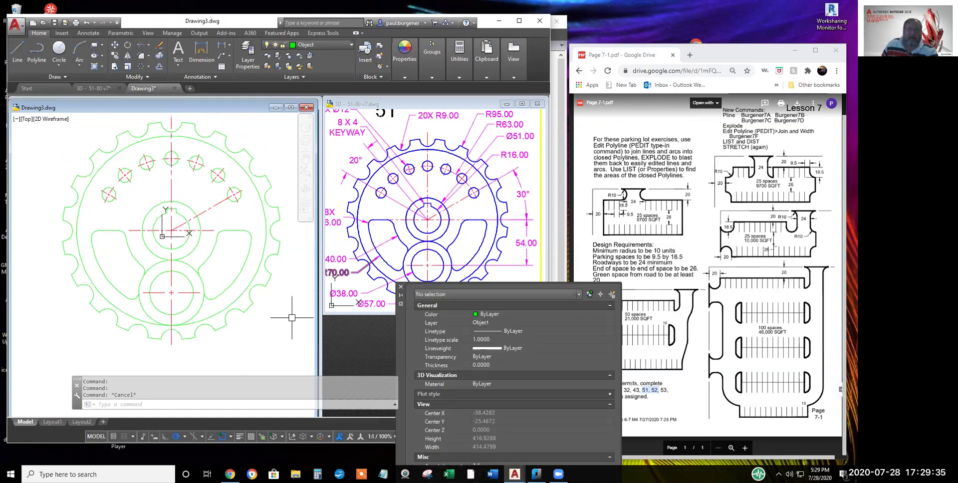
Check the layer and linetype scale of the upper vertical center line in the 3D - 51-80 v7 reference drawing
left_click(172, 187)
left_click(425, 187)
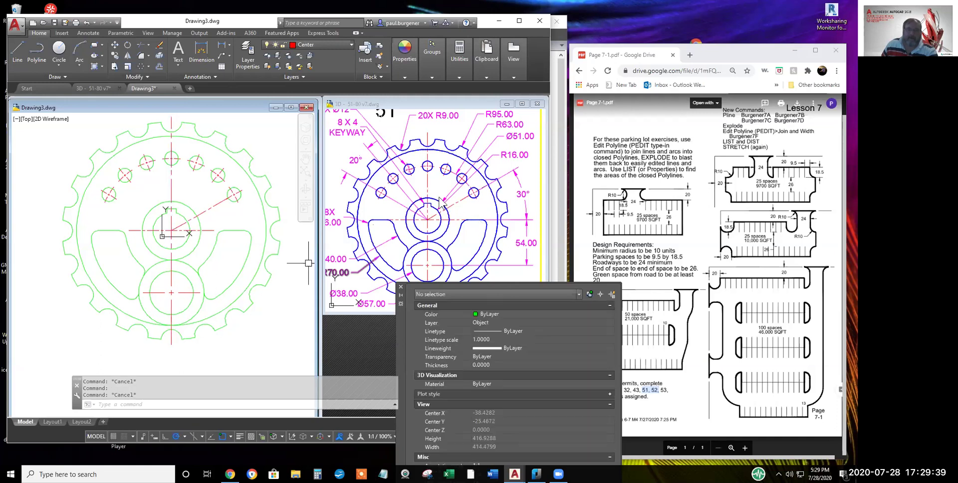
left_click(427, 186)
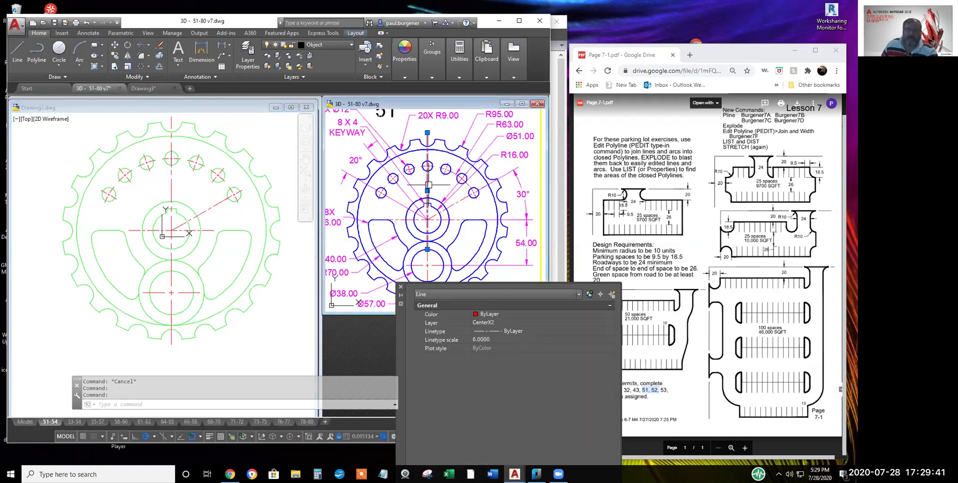
In Drawing3, stretch the lower end of the upper vertical center line down to the top of the Ø38 circle
left_click(175, 189)
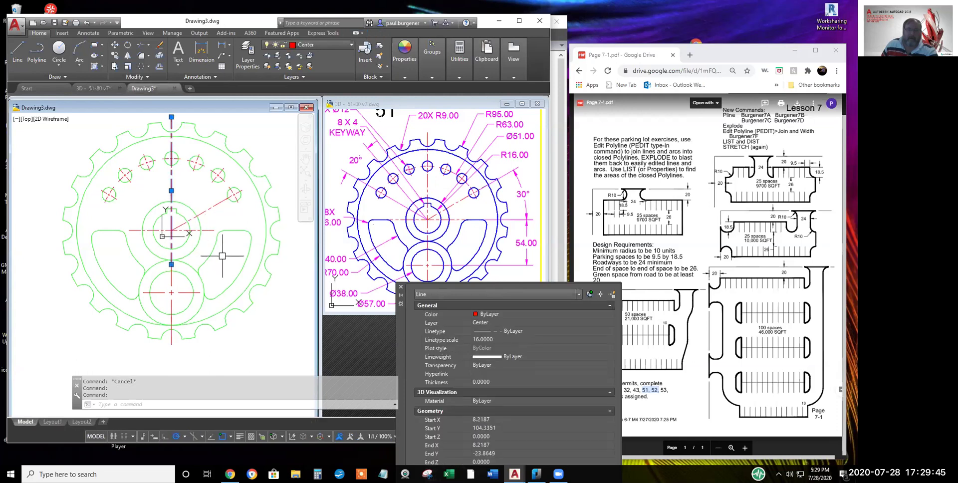
scroll(174, 258, "up", 3)
left_click(165, 274)
key("Escape")
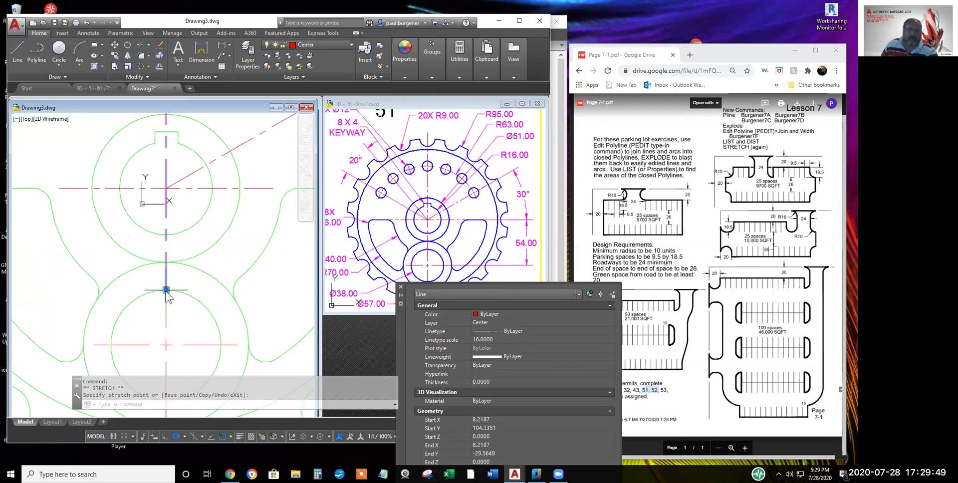
scroll(218, 263, "down", 2)
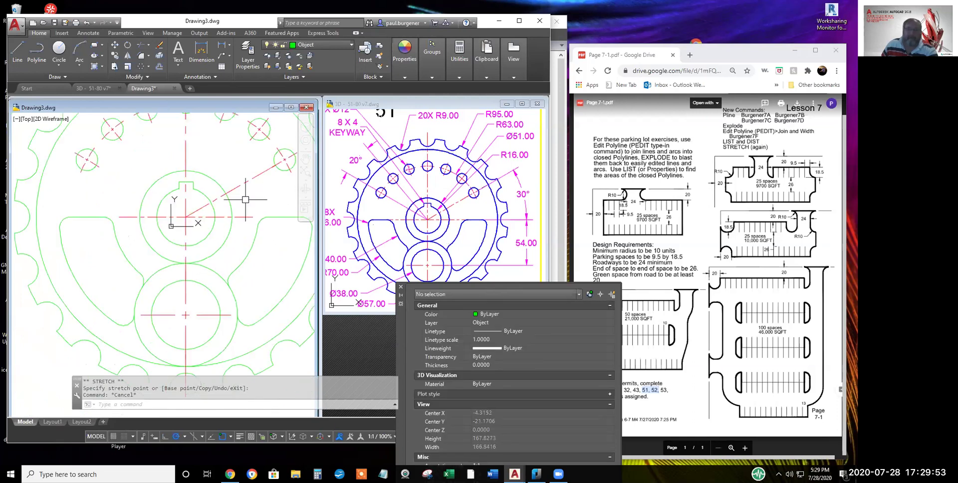
middle_click_drag(243, 189, 236, 220)
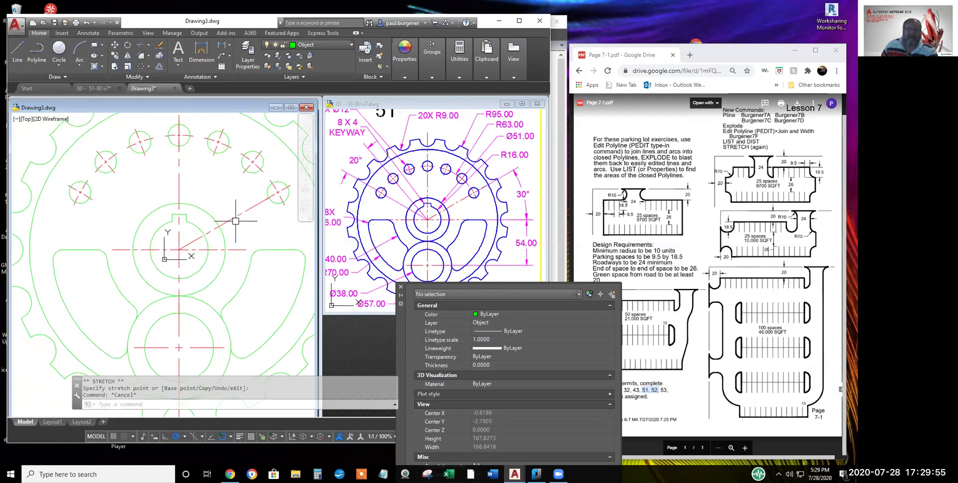
scroll(179, 191, "down", 3)
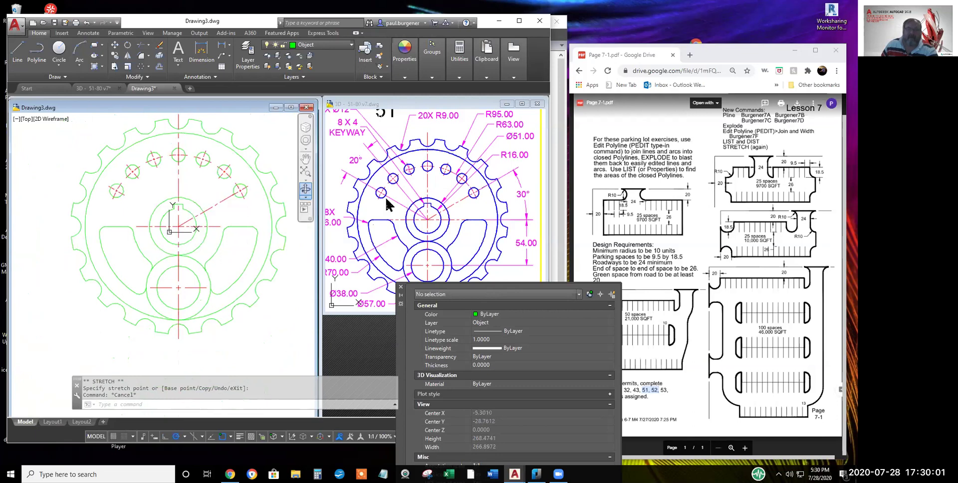
Compare the upper vertical center line of the reference gear with the same line's properties in Drawing3
left_click(430, 184)
left_click(427, 181)
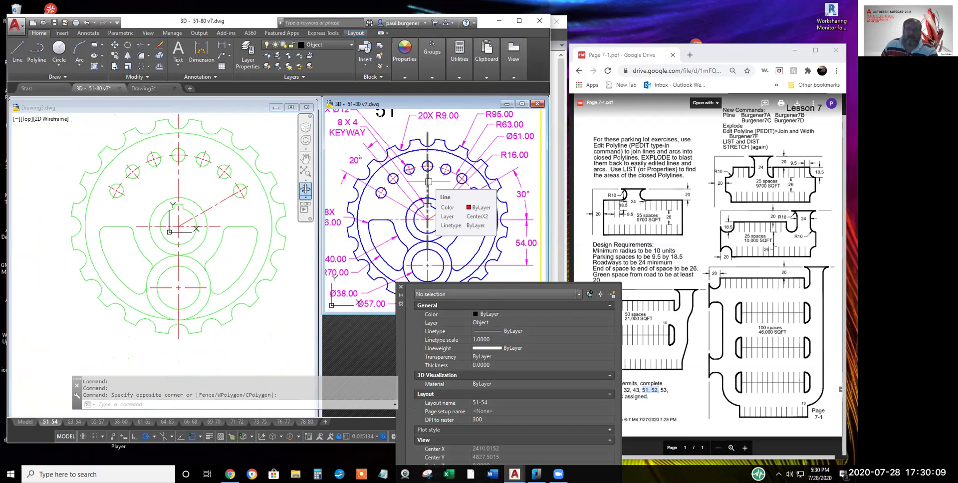
left_click(186, 190)
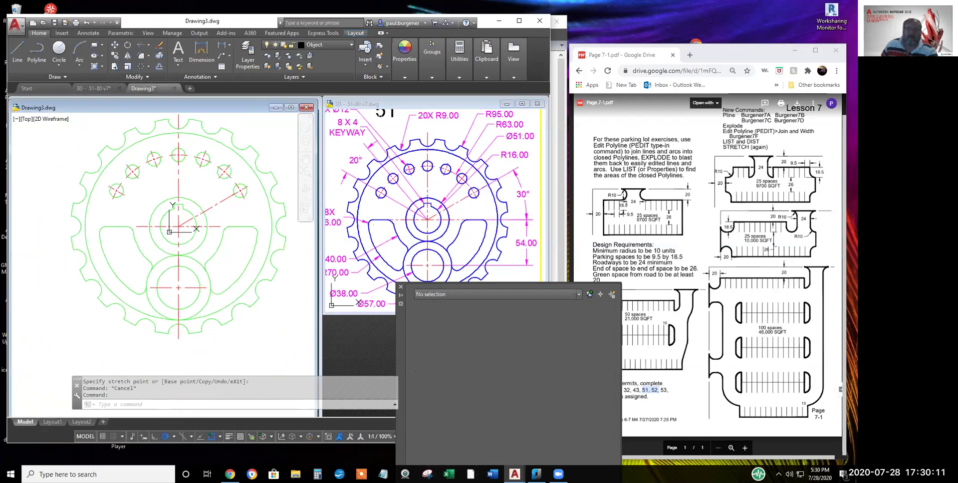
left_click(178, 188)
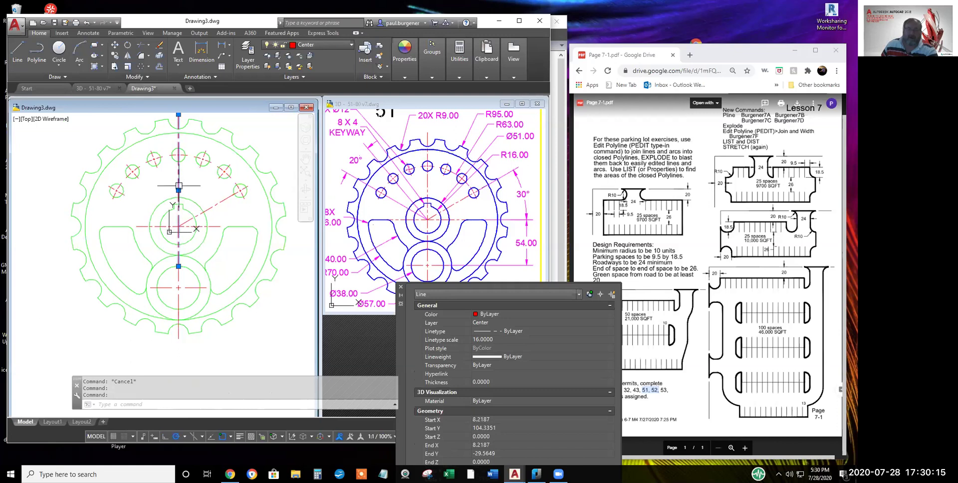
Set the linetype scale of the selected upper vertical center line to 14 and clear the selection
left_click(498, 338)
type("14")
key("Return")
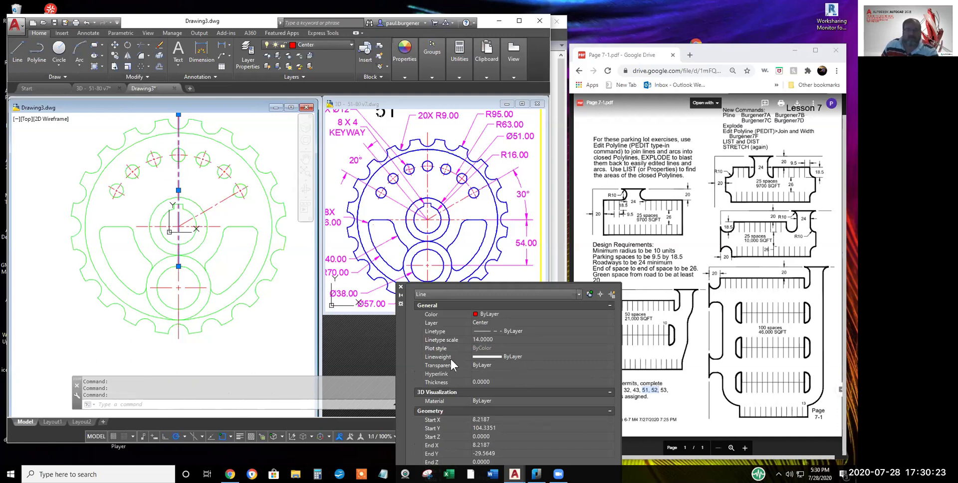
key("Escape")
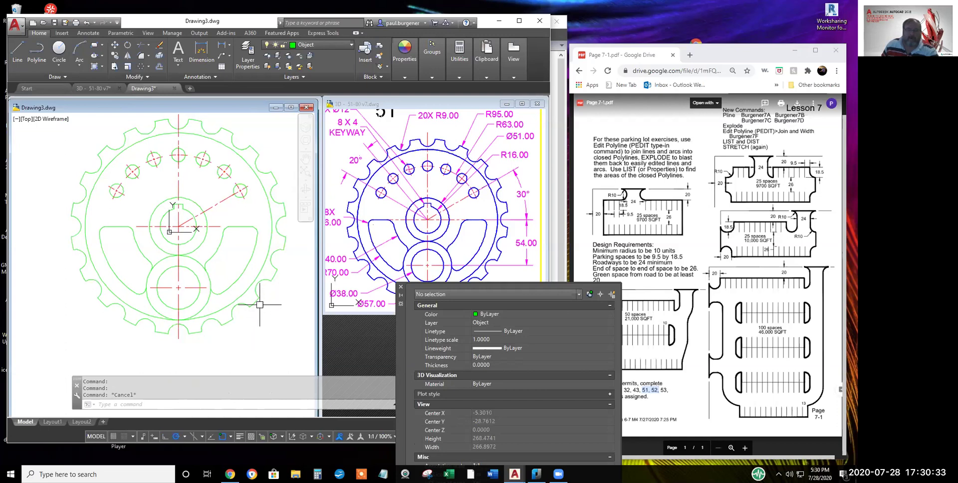
scroll(239, 318, "down", 3)
scroll(243, 323, "up", 3)
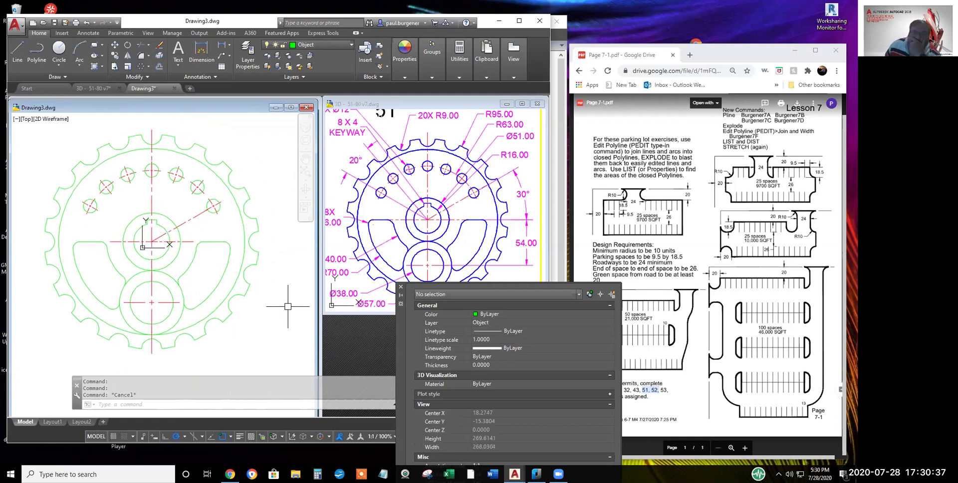
View the whole exercise 51 gear with its dimensions in the 3D - 51-80 v7 reference drawing
left_click(327, 300)
scroll(432, 233, "down", 2)
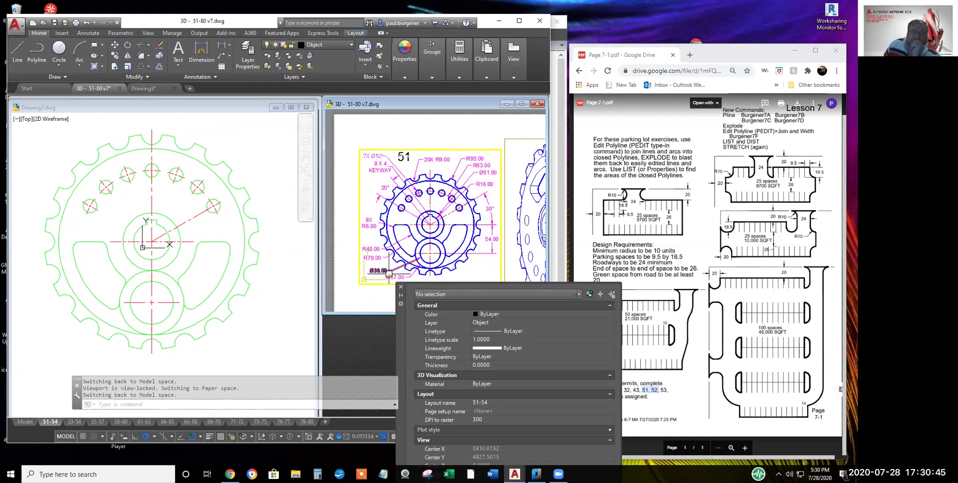
mouse_move(388, 273)
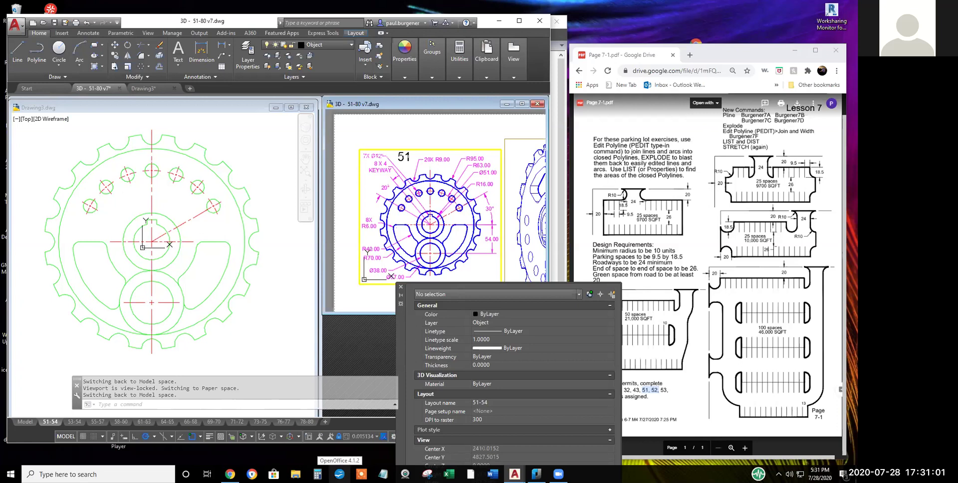
Switch to Chrome, open the Outlook webmail inbox in a separate window and open the "extension lines" message
mouse_move(229, 474)
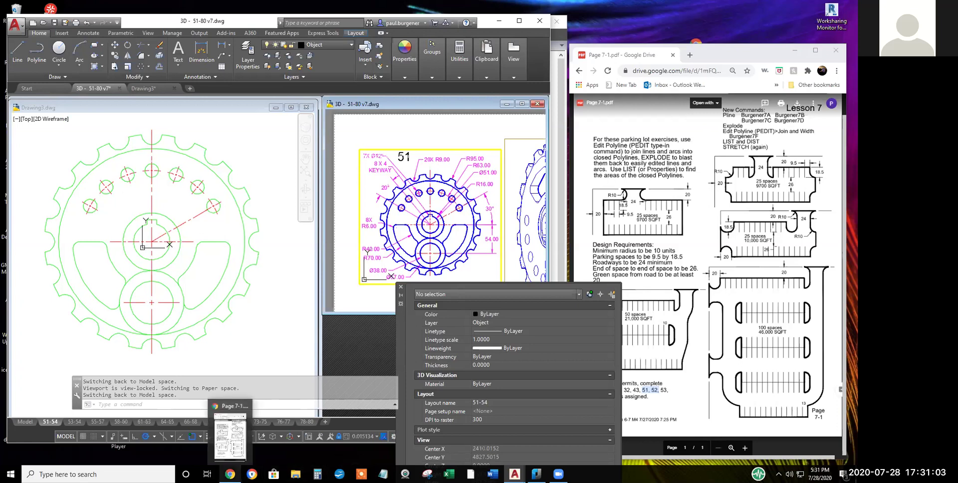
left_click(230, 474)
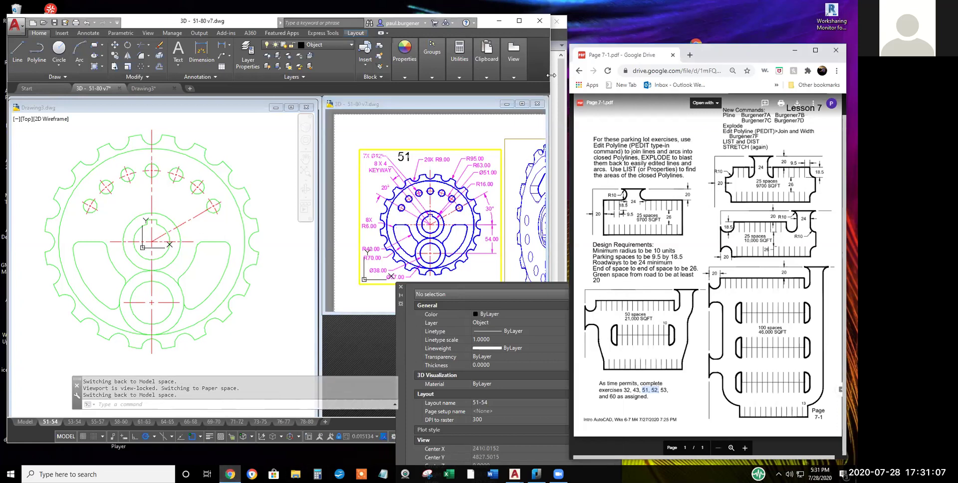
left_click(557, 103)
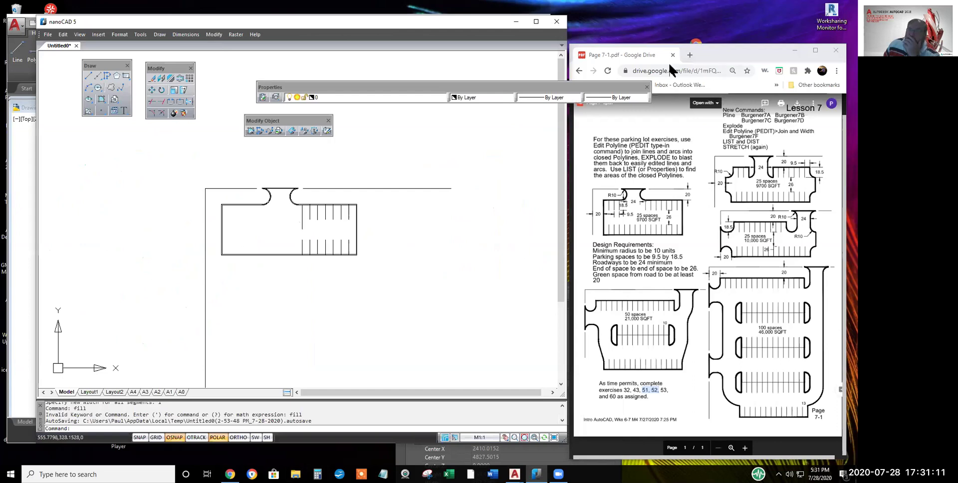
left_click(690, 55)
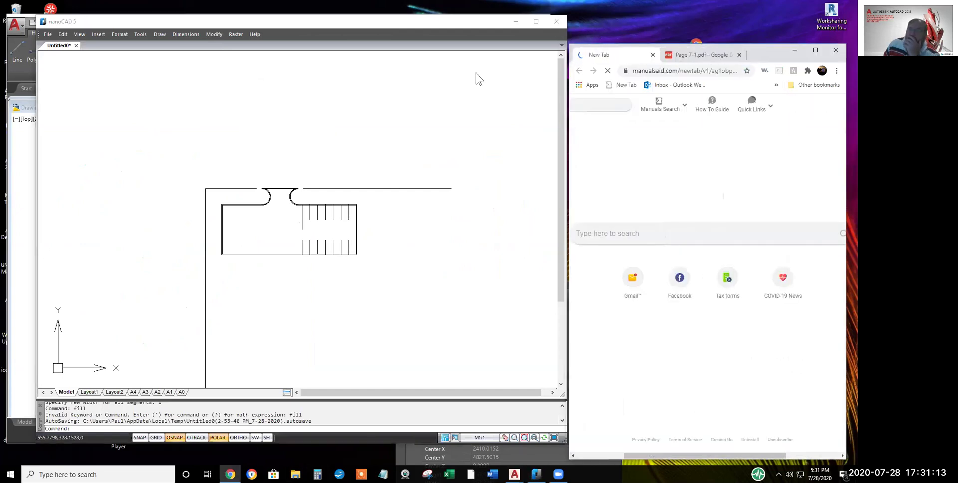
left_click_drag(599, 54, 196, 34)
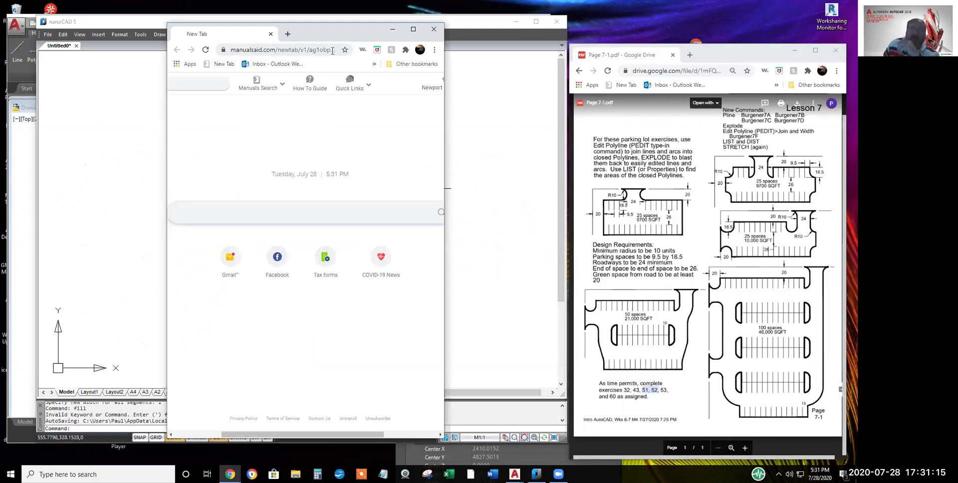
left_click(264, 63)
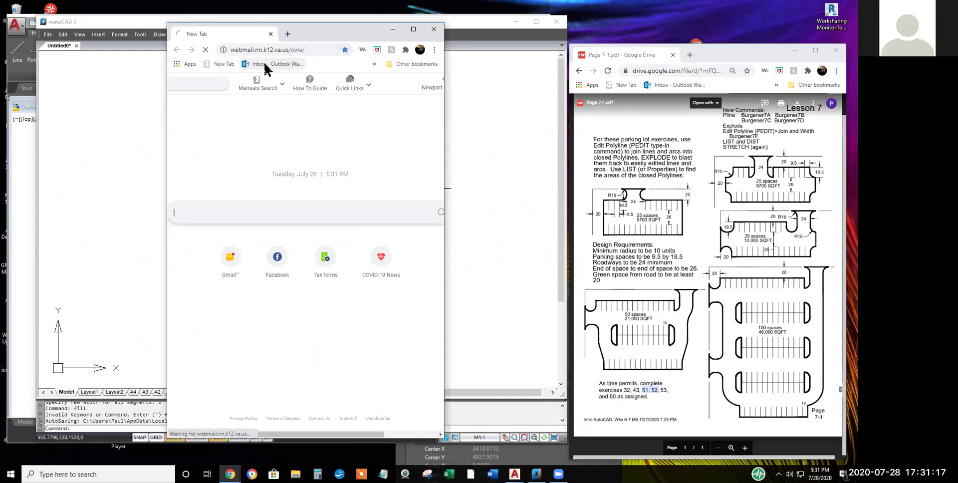
left_click(412, 142)
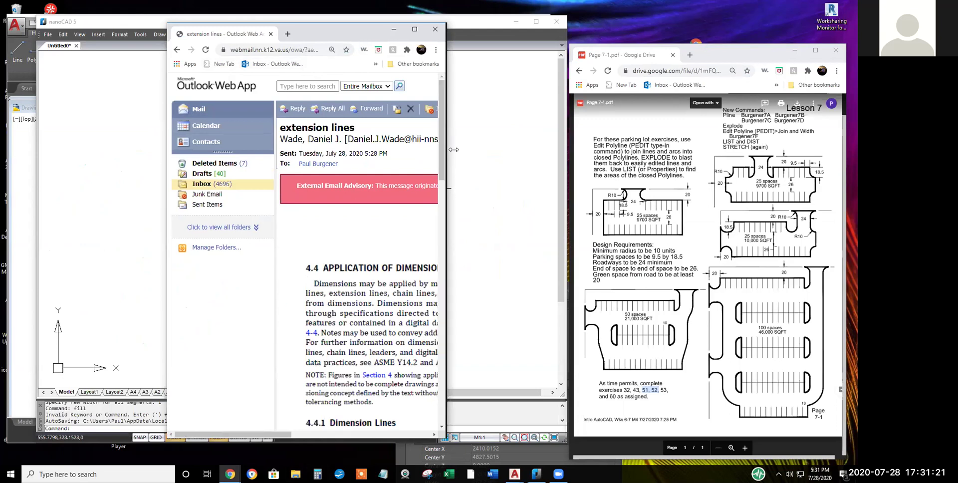
Widen the message window and examine the ASME Y14.5-2018 rules on dimension and extension lines, including Figure 4-6
left_click_drag(444, 176, 625, 180)
scroll(499, 194, "down", 3)
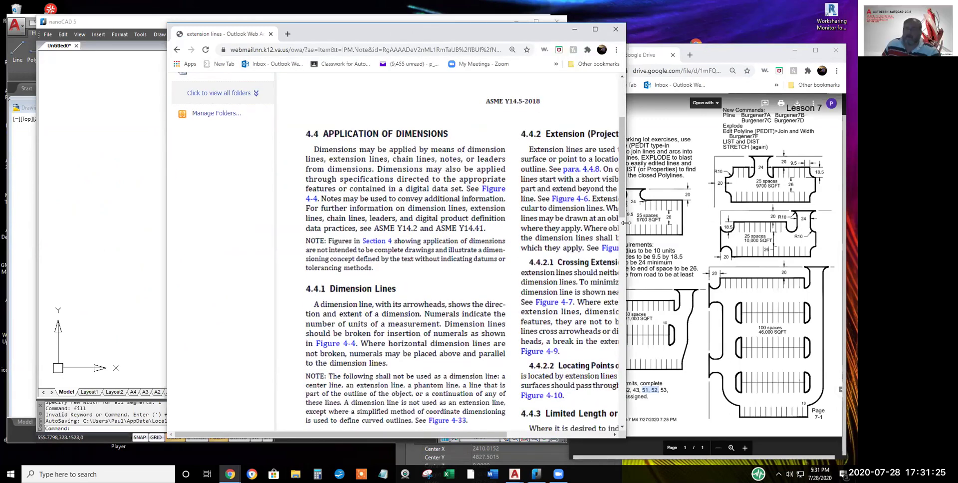
left_click_drag(626, 223, 811, 223)
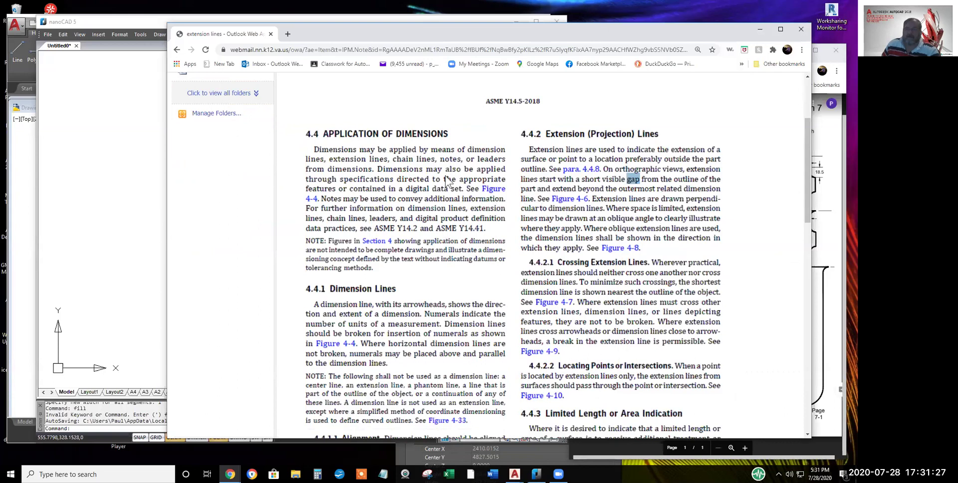
scroll(447, 182, "down", 1)
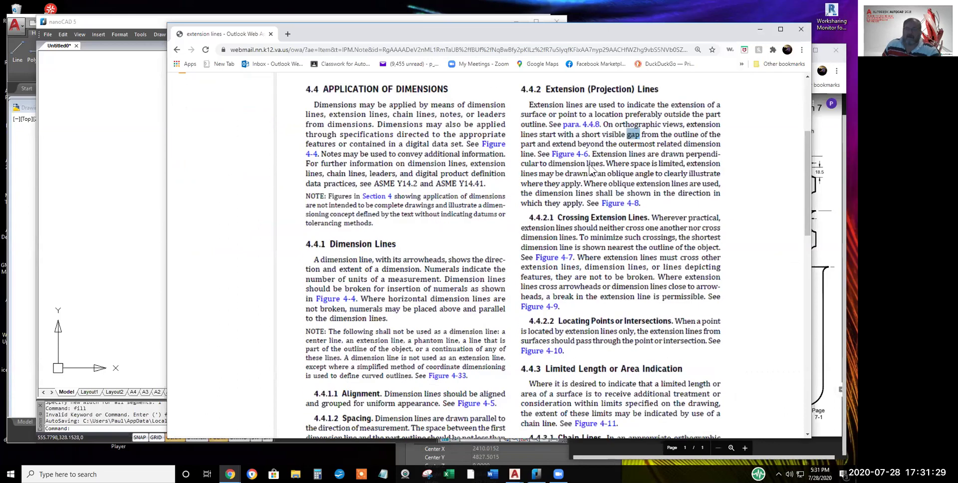
scroll(605, 188, "down", 1)
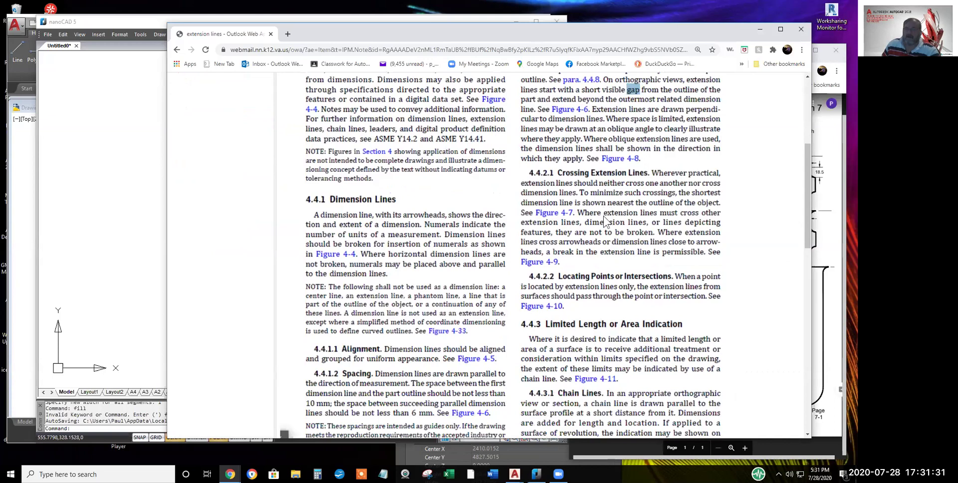
scroll(604, 220, "down", 1)
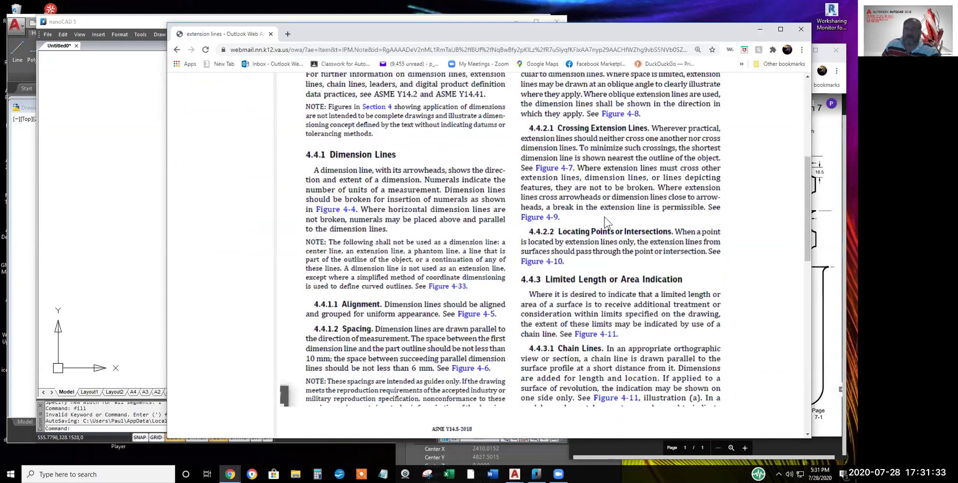
scroll(604, 216, "down", 4)
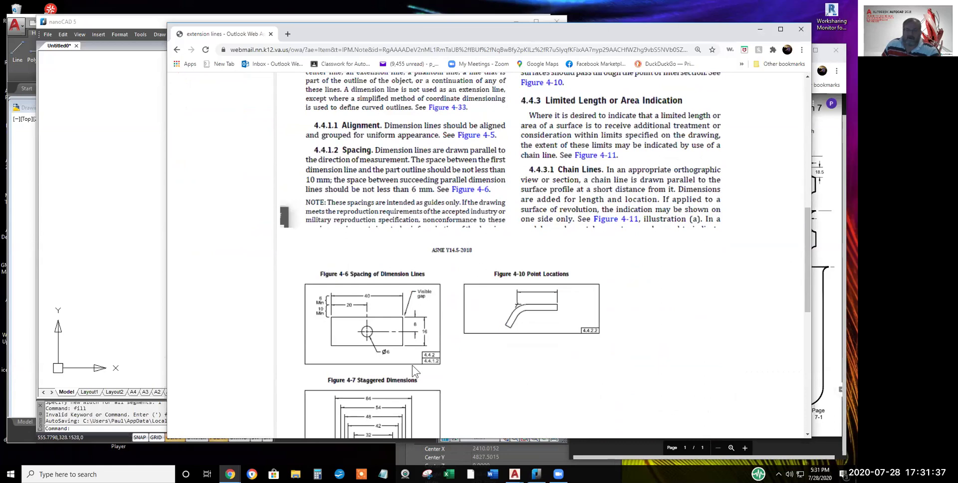
scroll(410, 346, "up", 2)
scroll(411, 349, "down", 2)
scroll(410, 348, "up", 5, "ctrl")
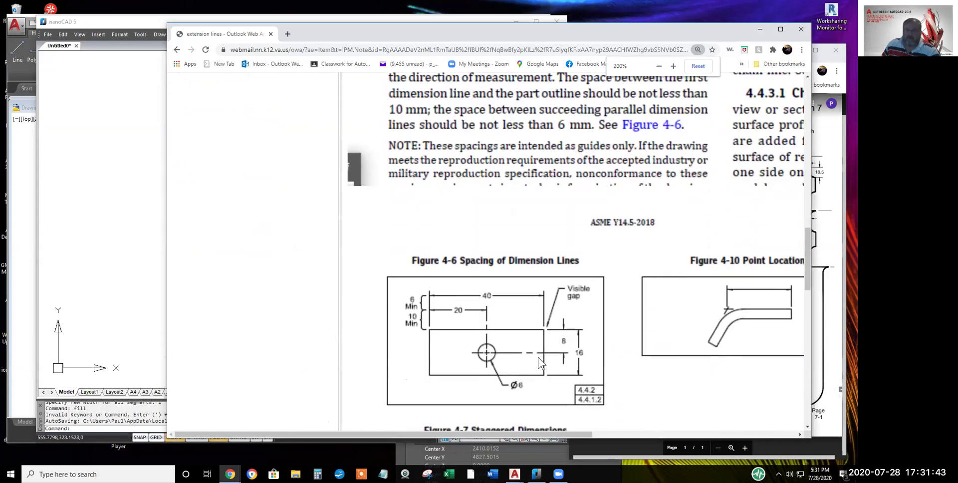
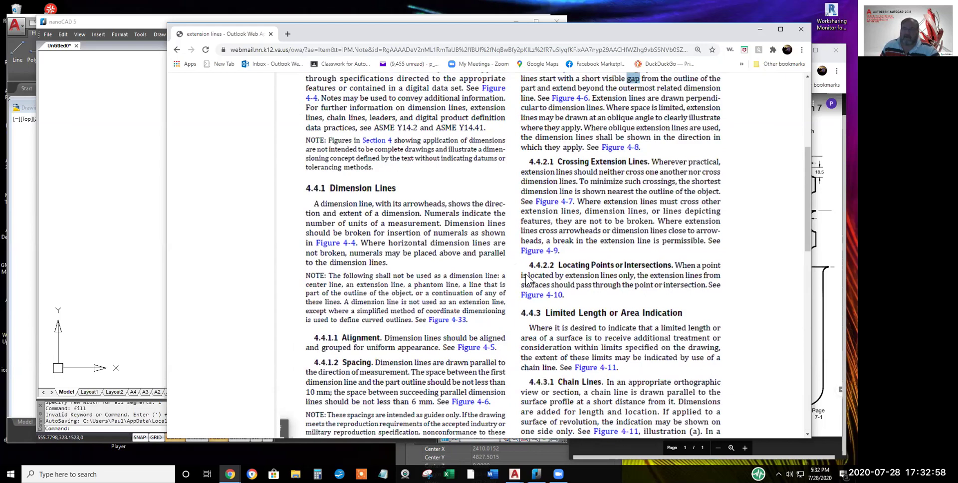
scroll(462, 150, "down", 2)
scroll(479, 154, "up", 4)
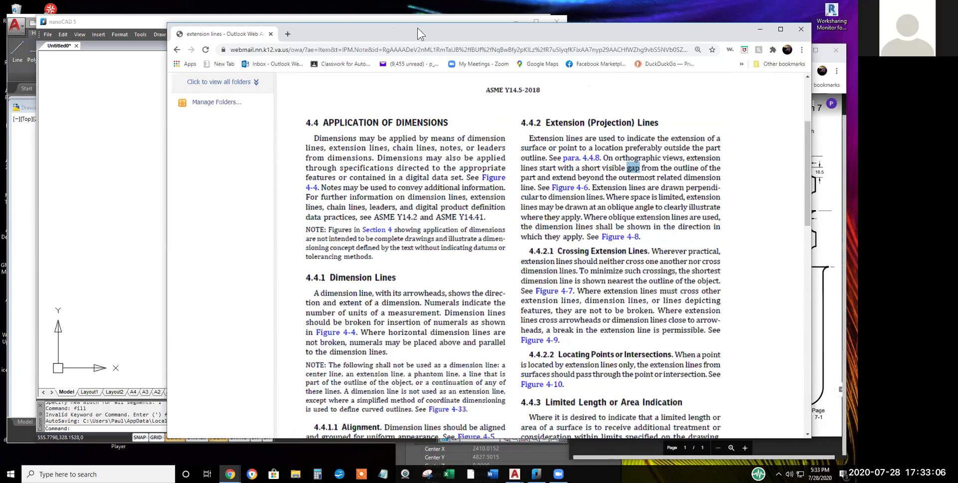
Close the webmail window, switch back to Drawing3 in AutoCAD and turn on the lineweight display
left_click_drag(418, 38, 343, 56)
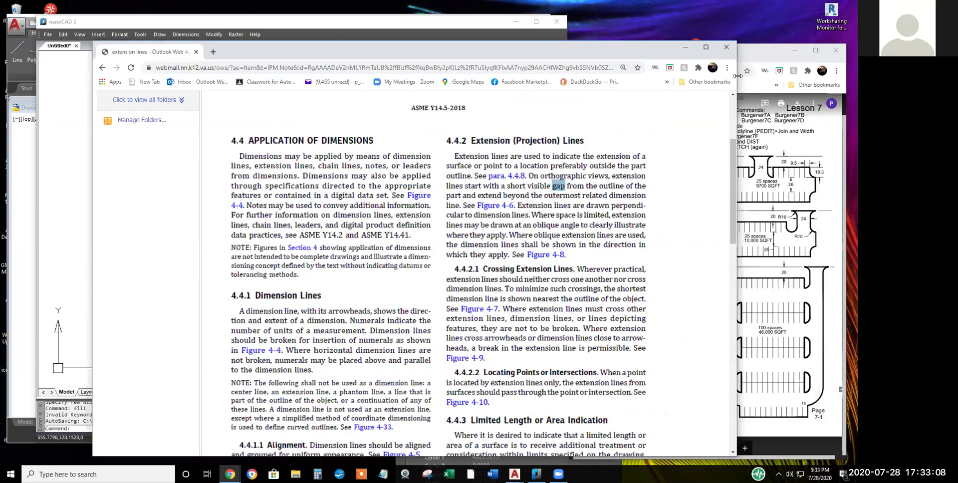
left_click(727, 47)
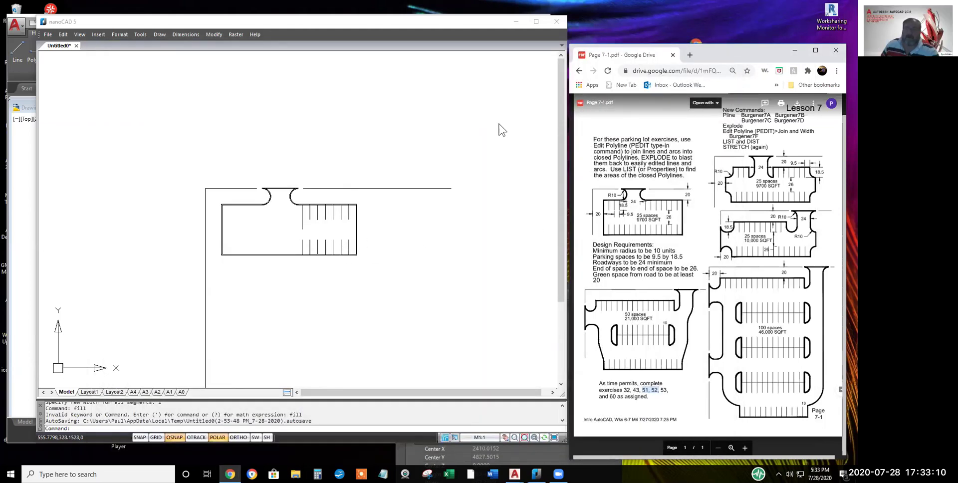
left_click(22, 176)
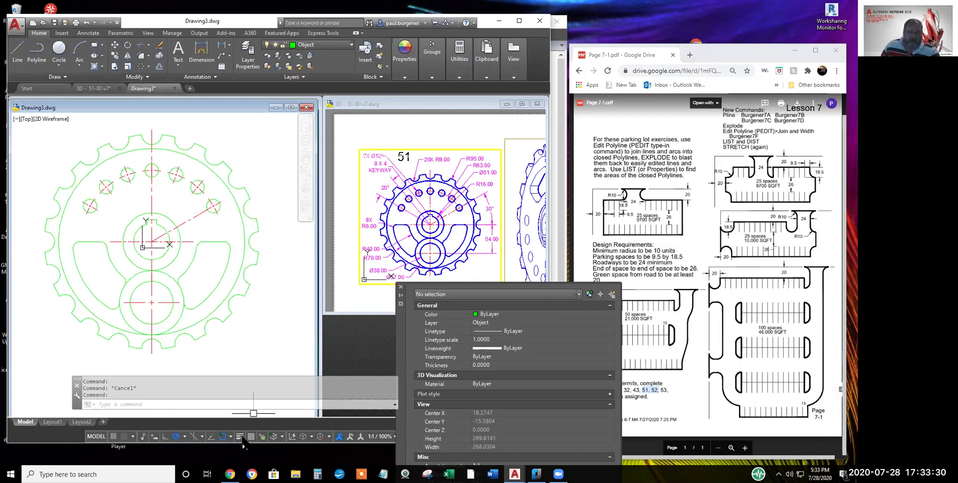
left_click(240, 436)
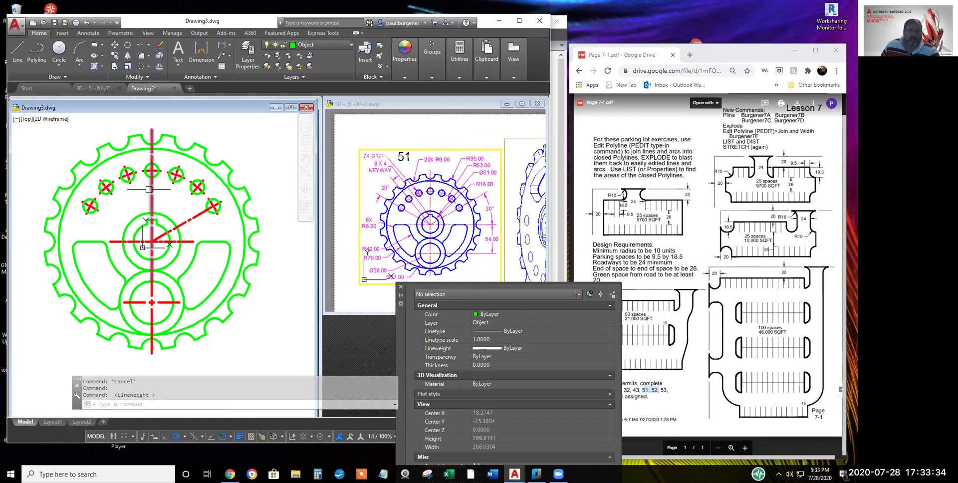
Set the lineweight of the Center layer to Default and close the layer properties
left_click(247, 47)
left_click(262, 157)
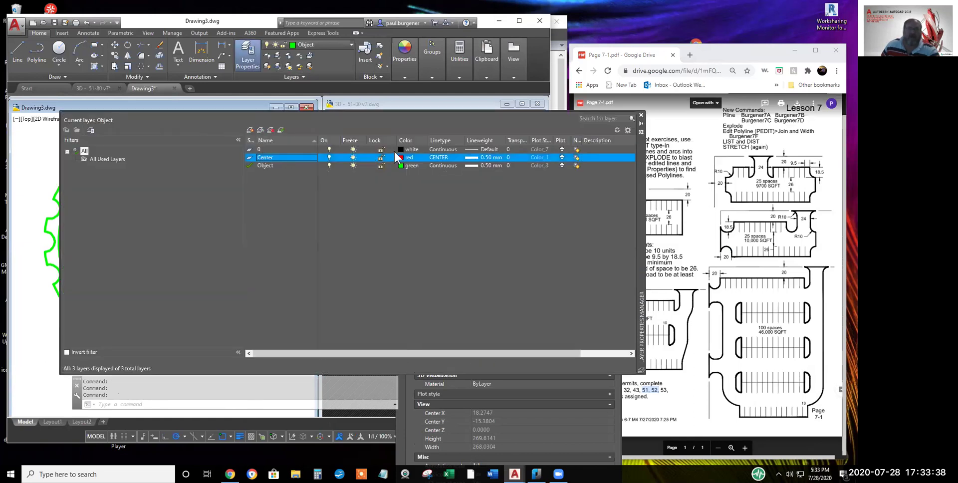
left_click(480, 159)
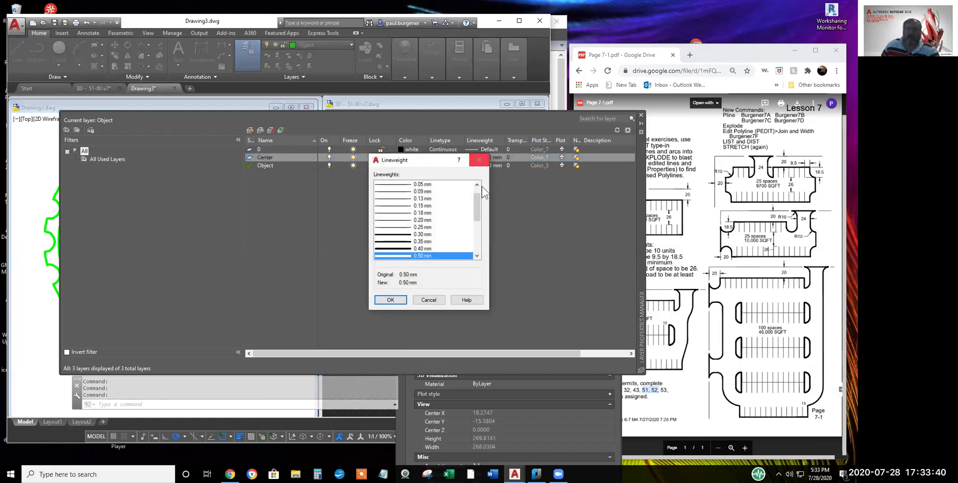
scroll(479, 202, "up", 1)
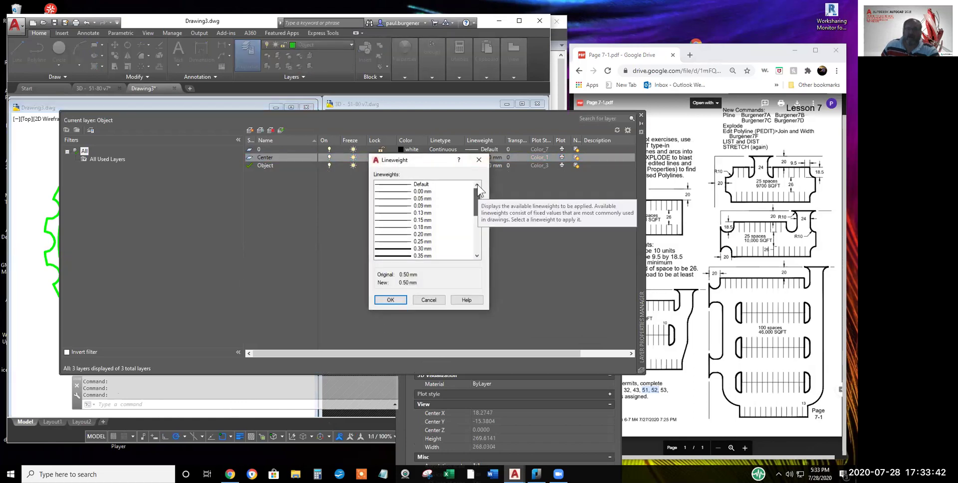
left_click(427, 192)
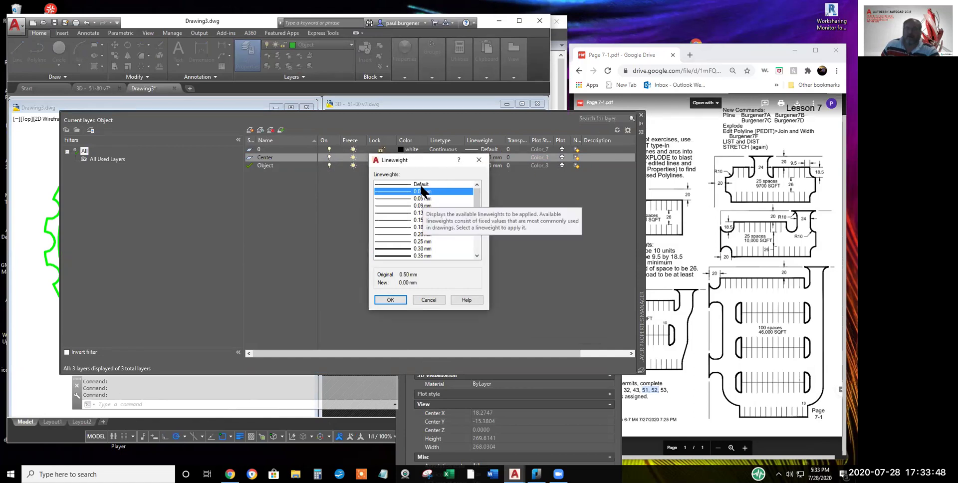
left_click(421, 185)
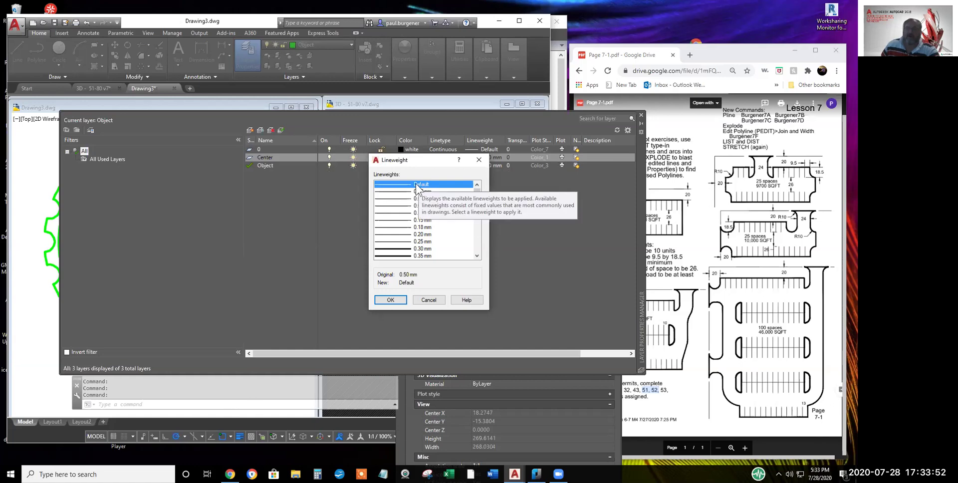
left_click(390, 300)
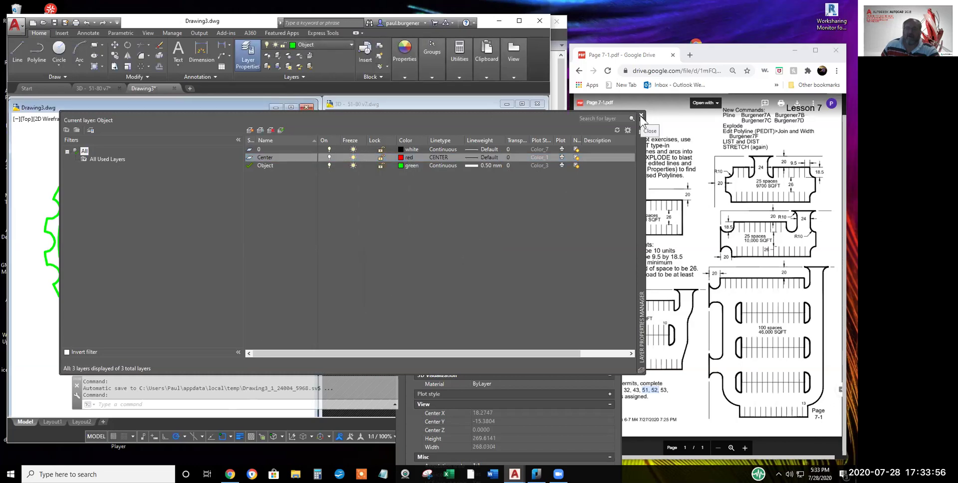
left_click(641, 115)
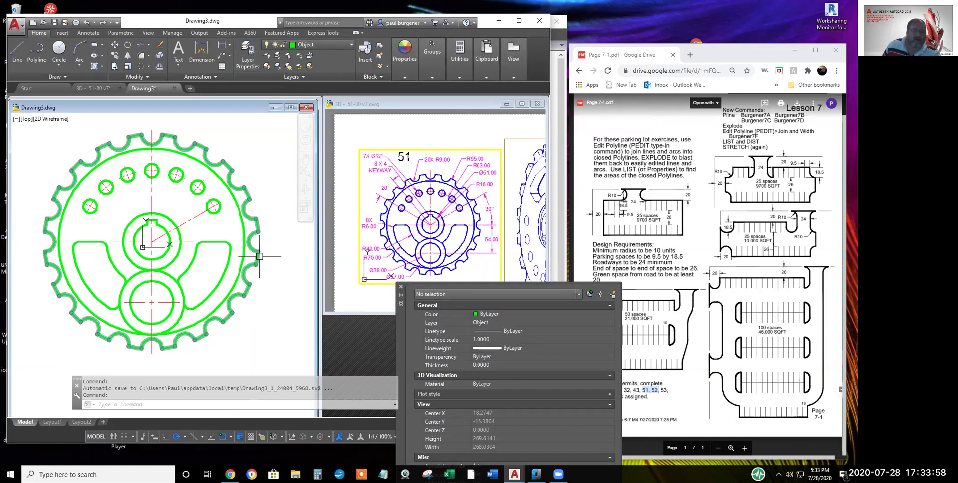
Move the entire gear with its center lines up and right so the UCS origin lies outside its lower-left edge
scroll(274, 262, "down", 2)
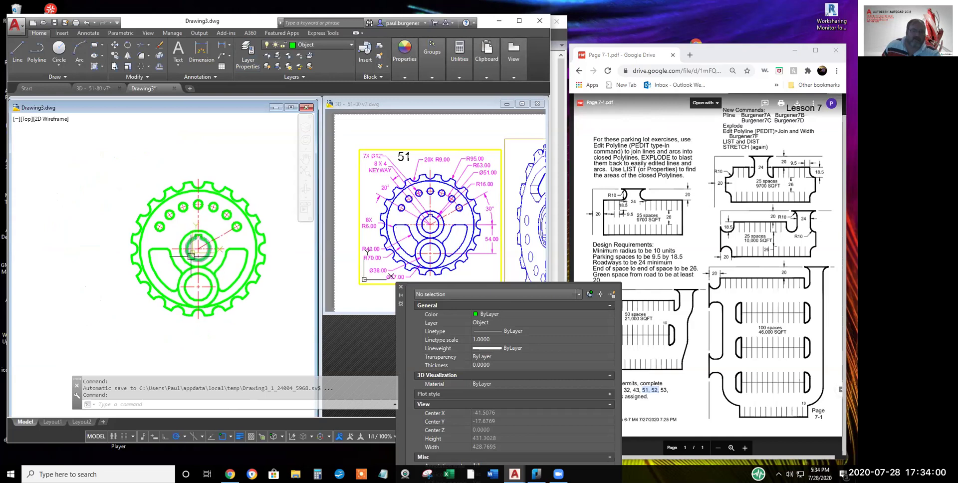
left_click(114, 44)
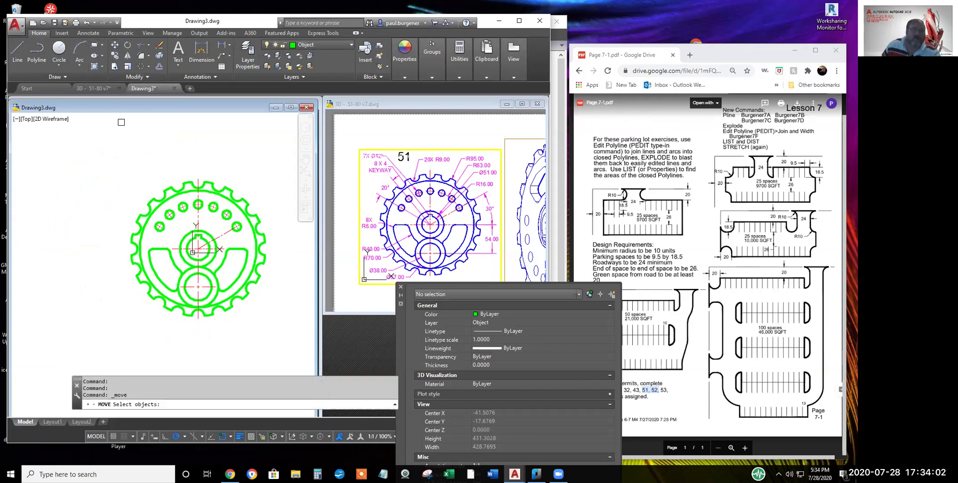
left_click(104, 141)
left_click(283, 336)
key("Return")
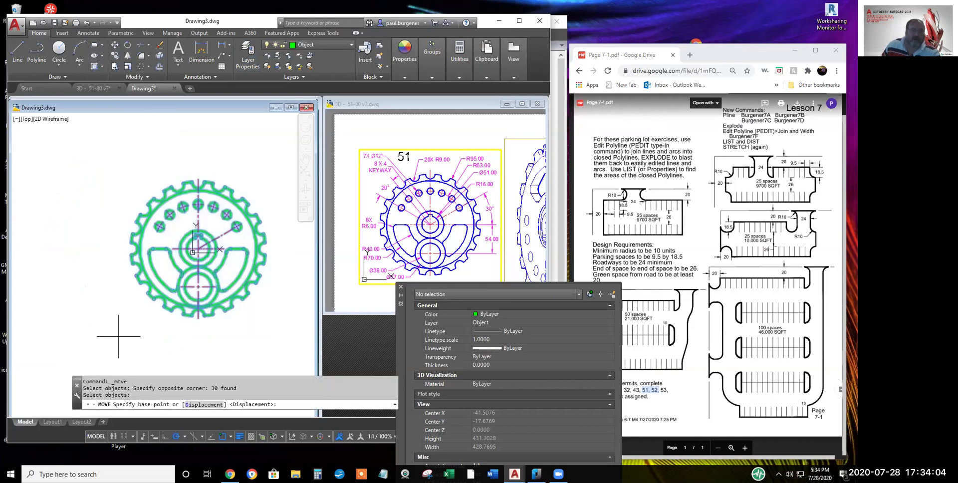
left_click(119, 332)
left_click(203, 245)
middle_click_drag(239, 274, 199, 324)
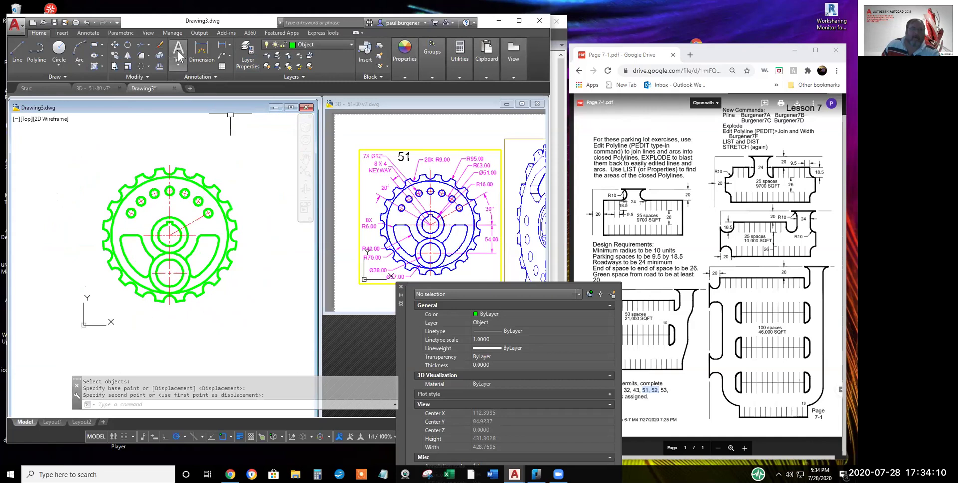
Add a multiline text title above the gear, about 13 units high, containing the author's first name followed by "Wk7 Ex51"
left_click(178, 63)
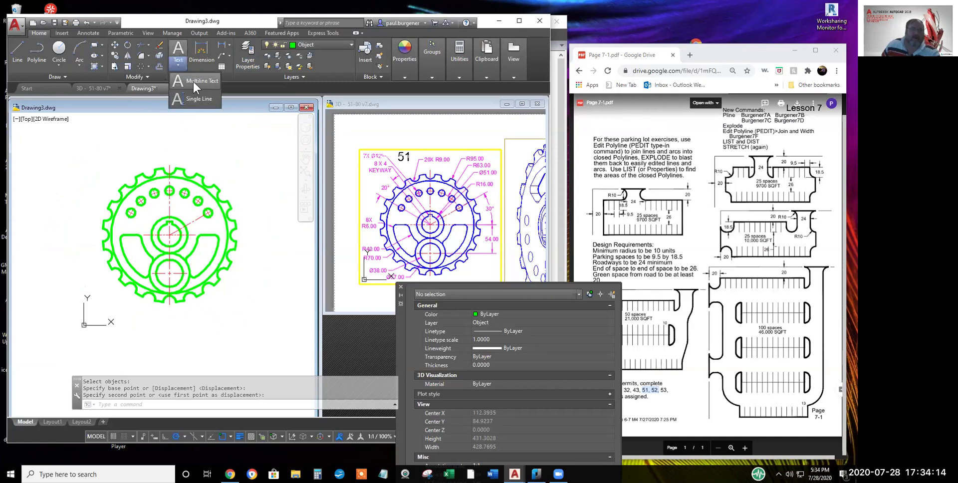
left_click(194, 84)
left_click(149, 143)
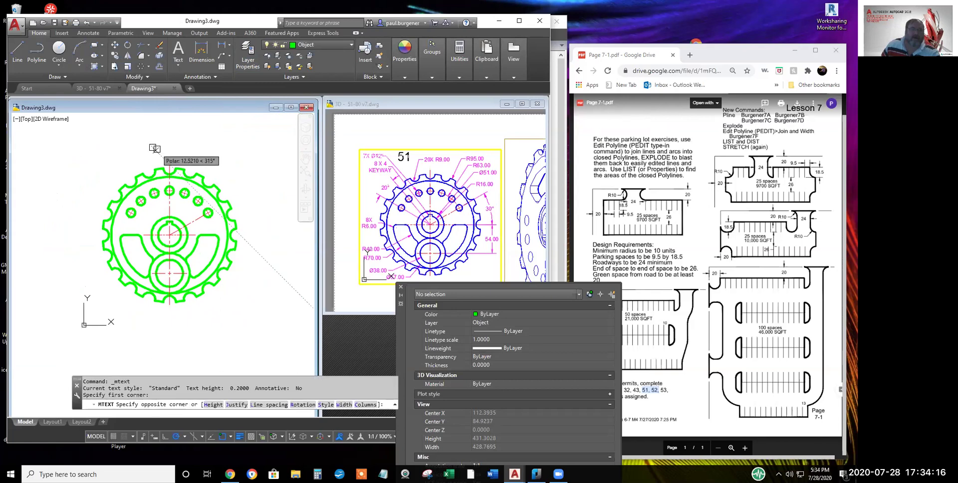
right_click(155, 148)
left_click(184, 188)
key("Return")
left_click(277, 162)
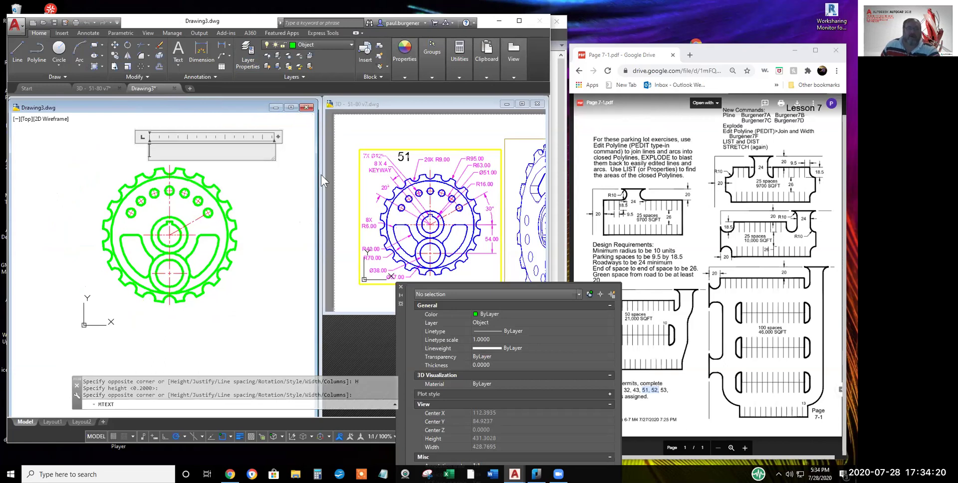
type("Paul")
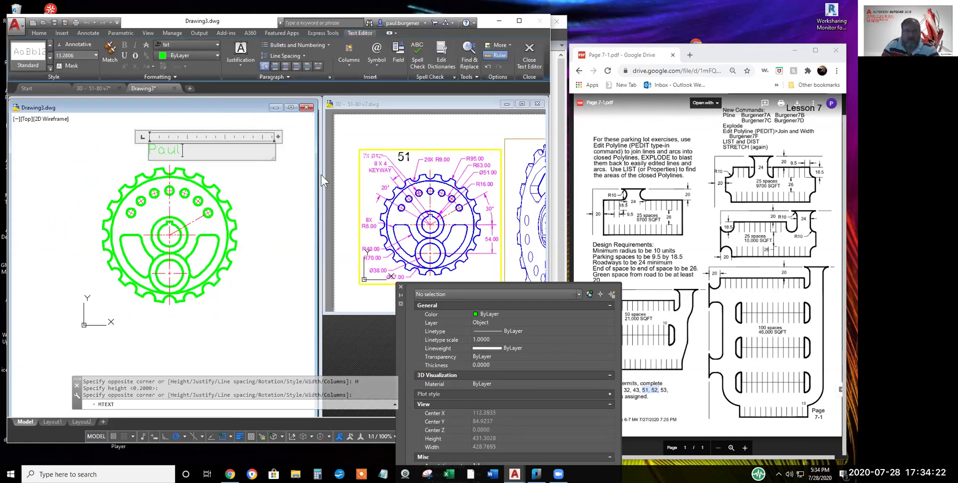
type(" Wk7 Ex51")
left_click(265, 203)
Move the title text horizontally to the left so it is centered above the gear
left_click(251, 149)
type("m")
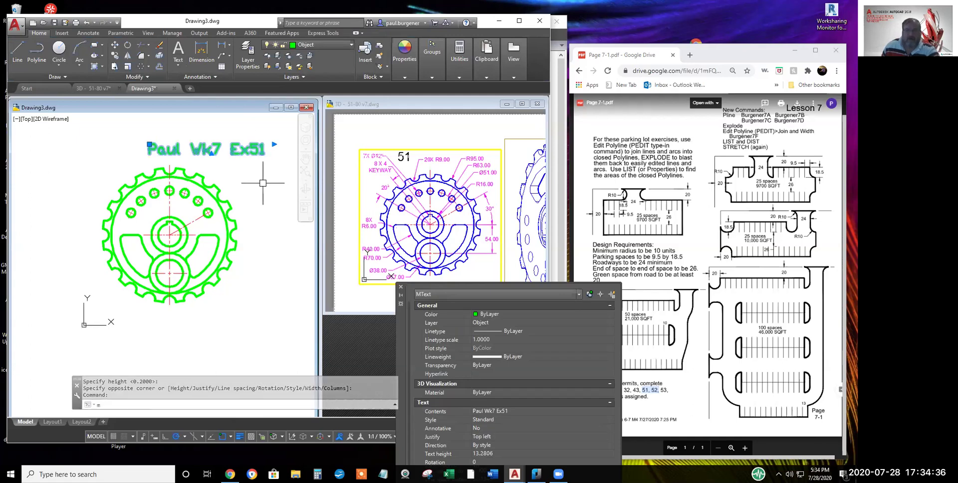
key("Return")
left_click(263, 183)
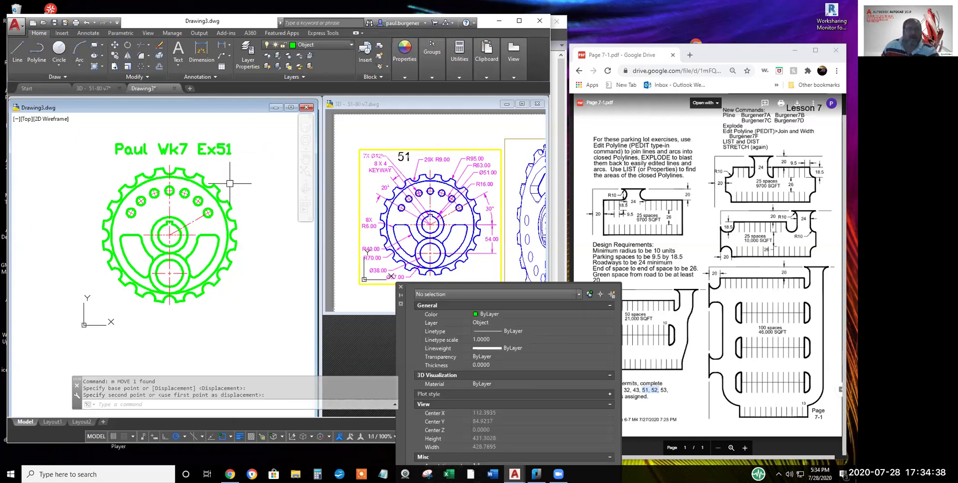
left_click(229, 183)
Assign the title text to layer 0
left_click(222, 153)
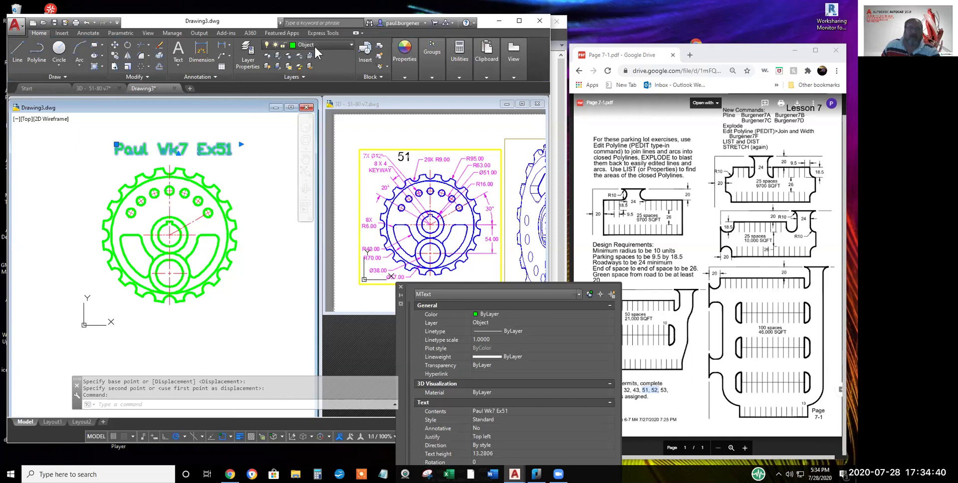
key("Escape")
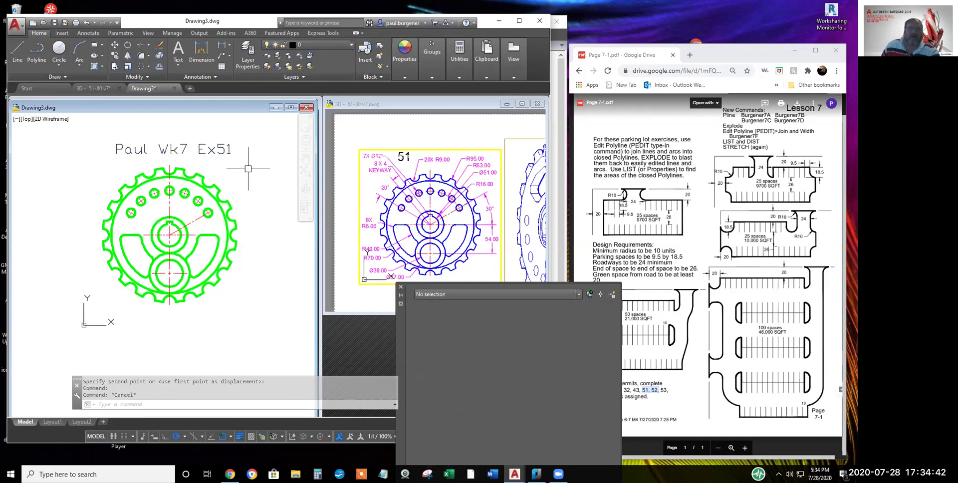
key("Escape")
Create a new layer named Text and set its color to magenta
left_click(247, 50)
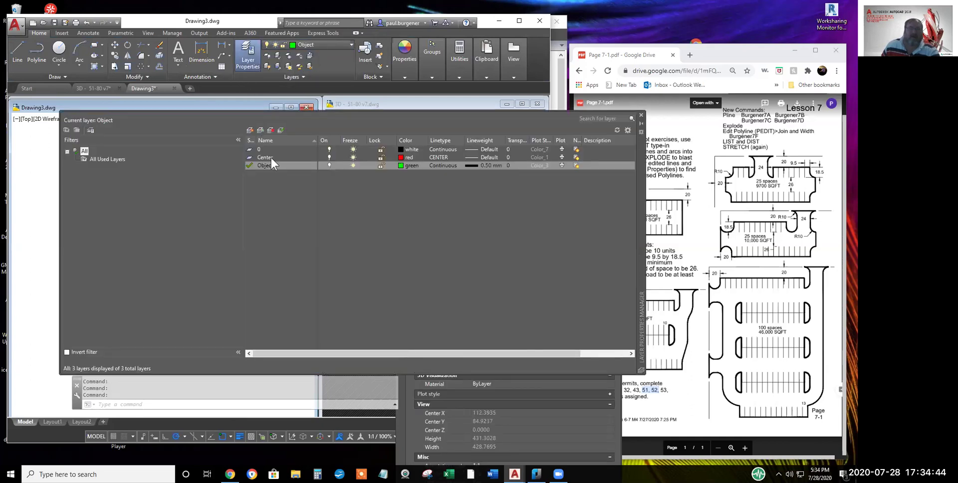
left_click(249, 129)
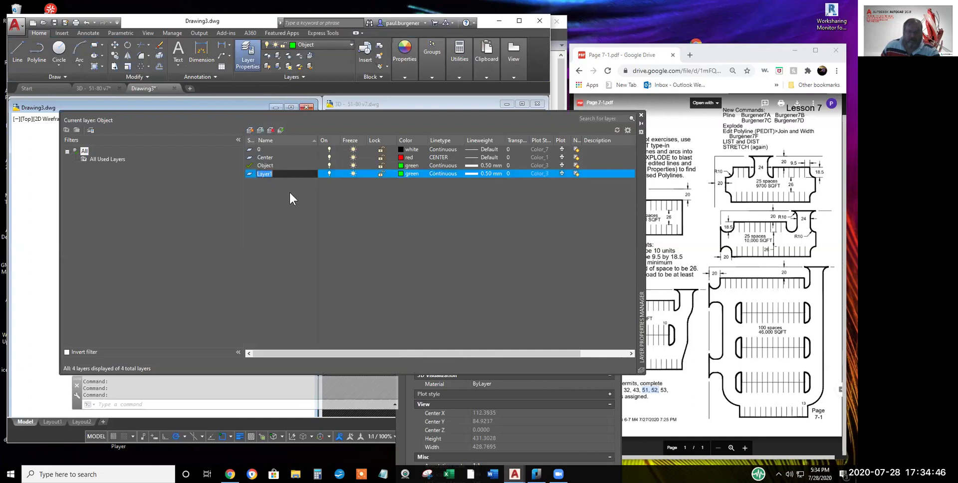
type("Text")
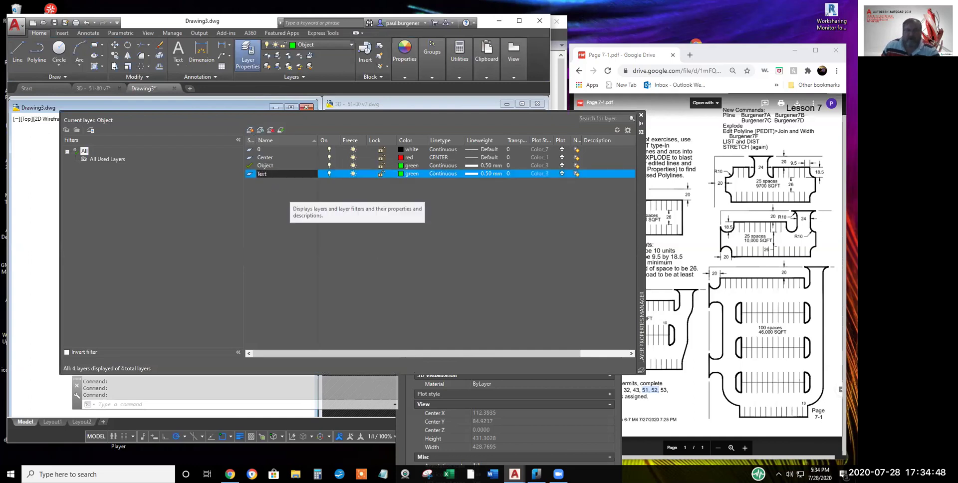
left_click(407, 173)
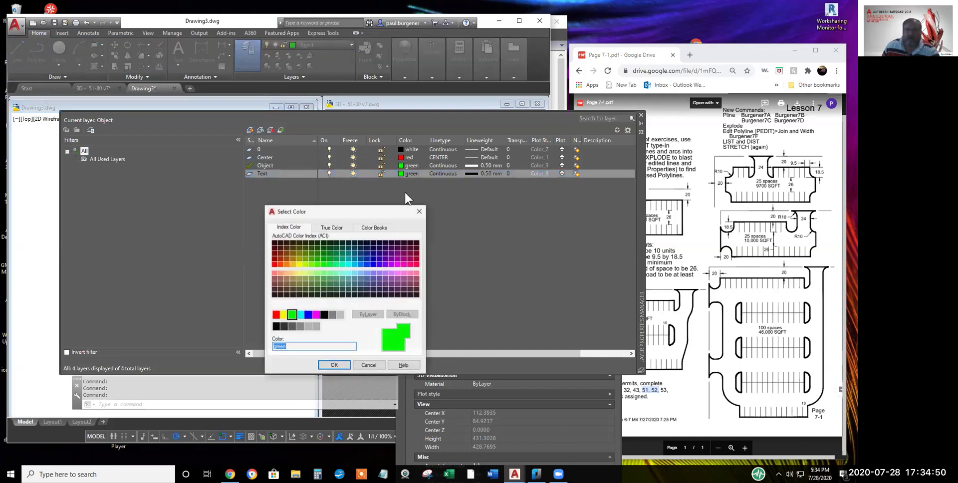
left_click(315, 315)
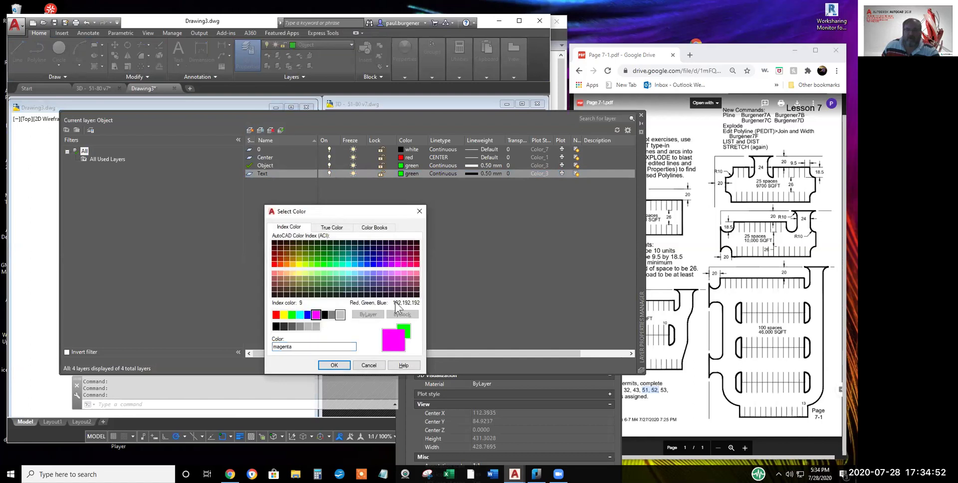
left_click(334, 366)
Set the Text layer's lineweight to Default and close the layer properties
left_click(489, 173)
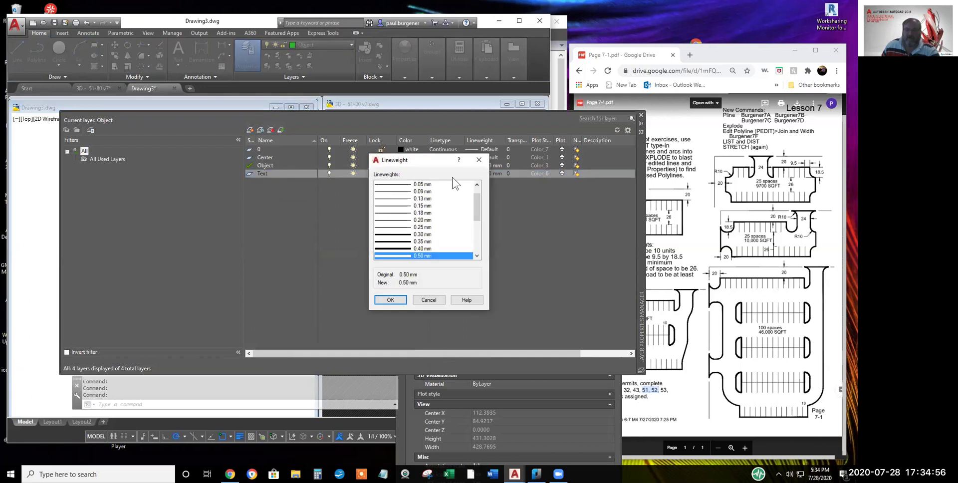
scroll(449, 199, "up", 1)
left_click(428, 184)
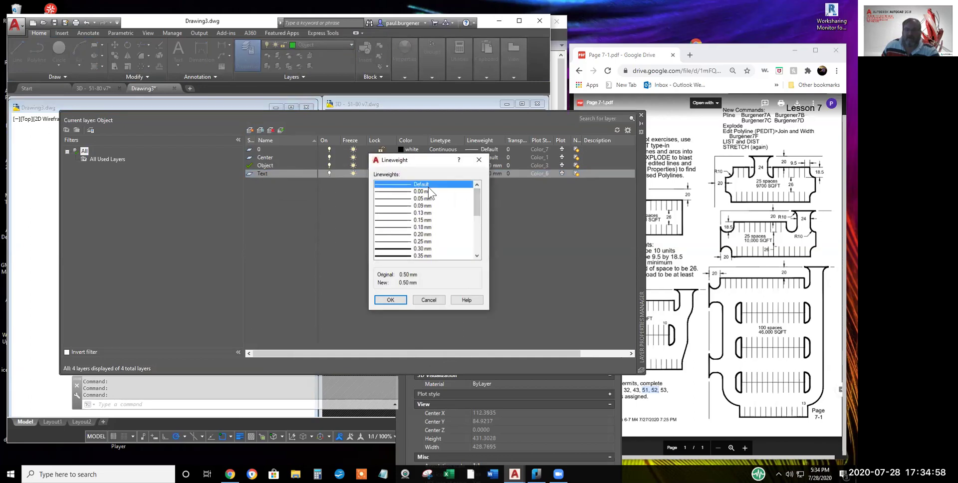
left_click(392, 300)
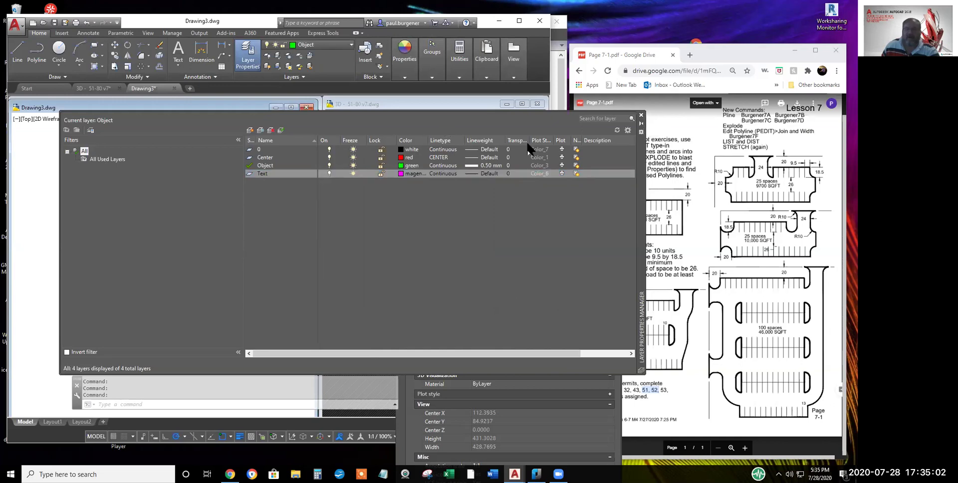
left_click(641, 116)
Assign the title text above the gear to the Text layer
left_click(219, 149)
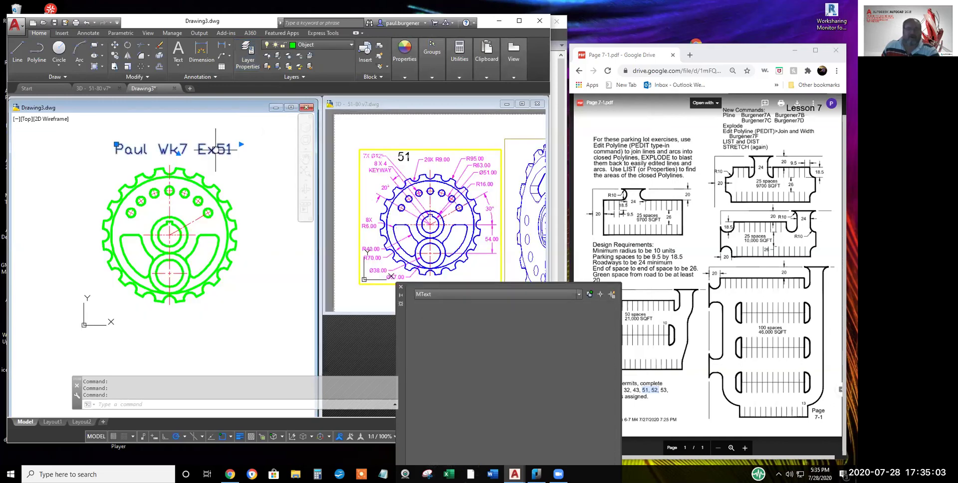
left_click(312, 44)
left_click(307, 88)
left_click(307, 88)
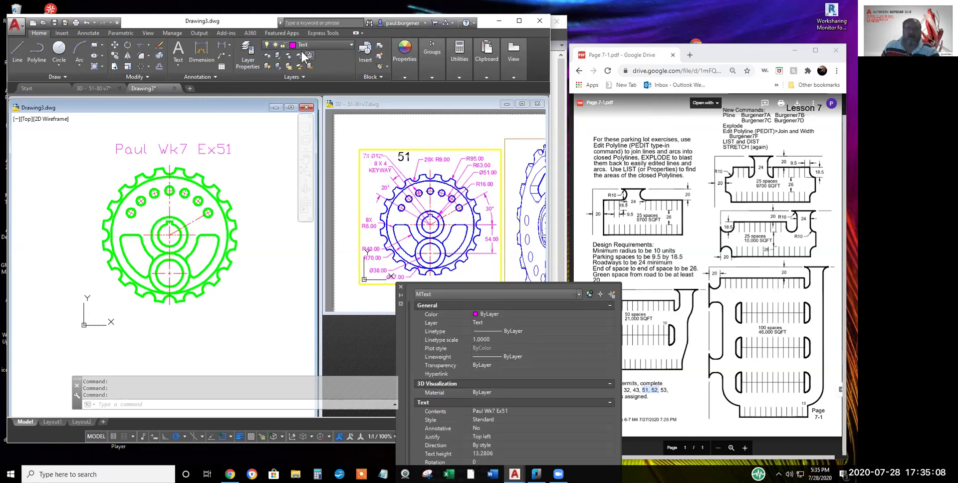
Change the Text layer's color to blue, close the layer properties and clear the selection
left_click(249, 53)
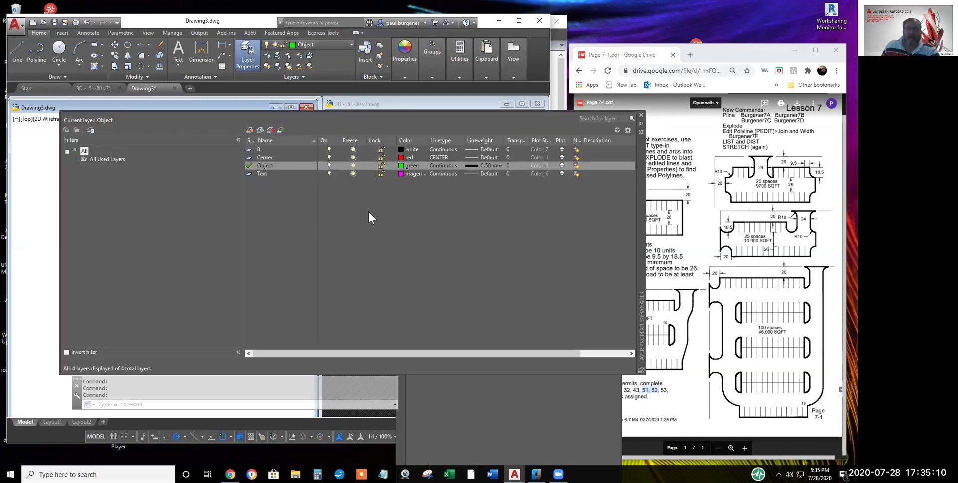
left_click(400, 174)
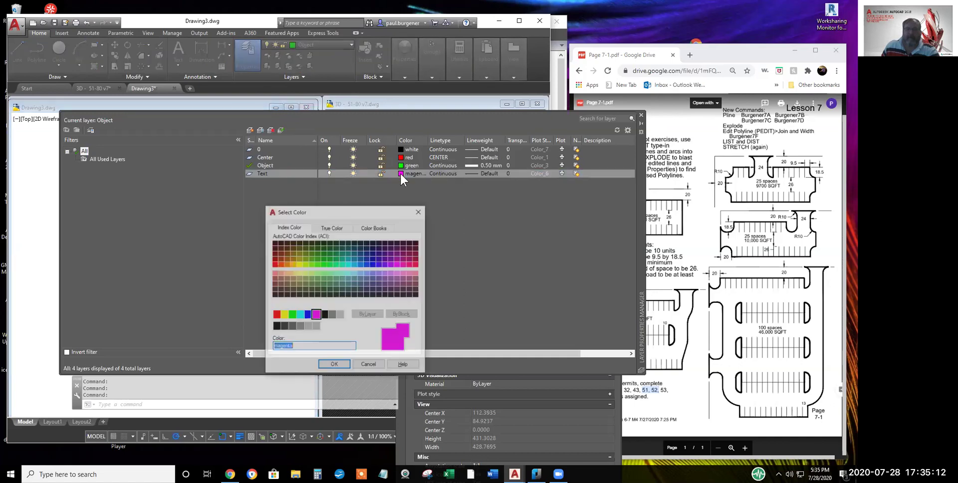
left_click(308, 315)
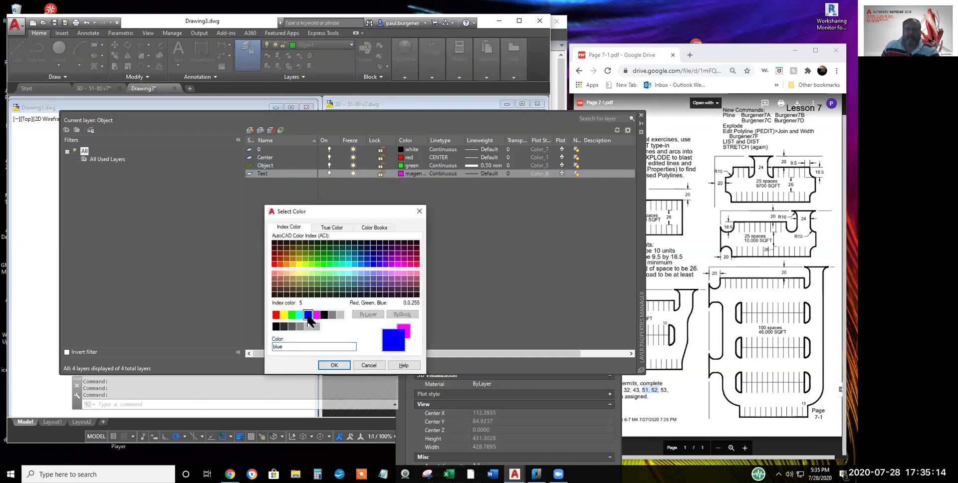
left_click(335, 365)
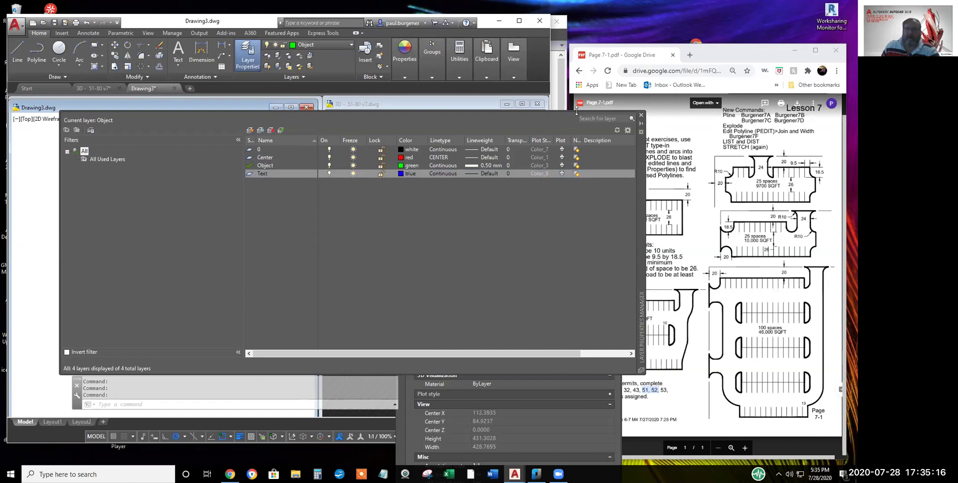
left_click(641, 115)
key("Escape")
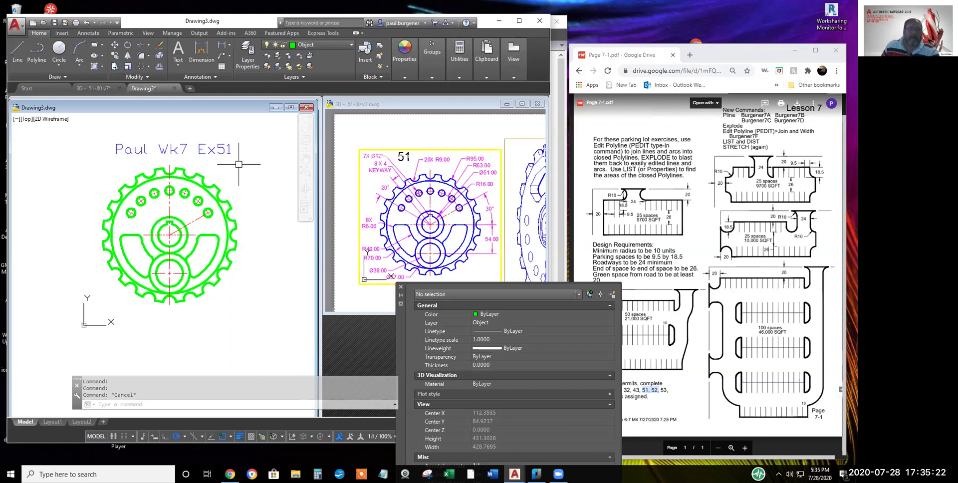
Create a new text style named with the author's first name followed by "Style"
scroll(139, 156, "up", 5)
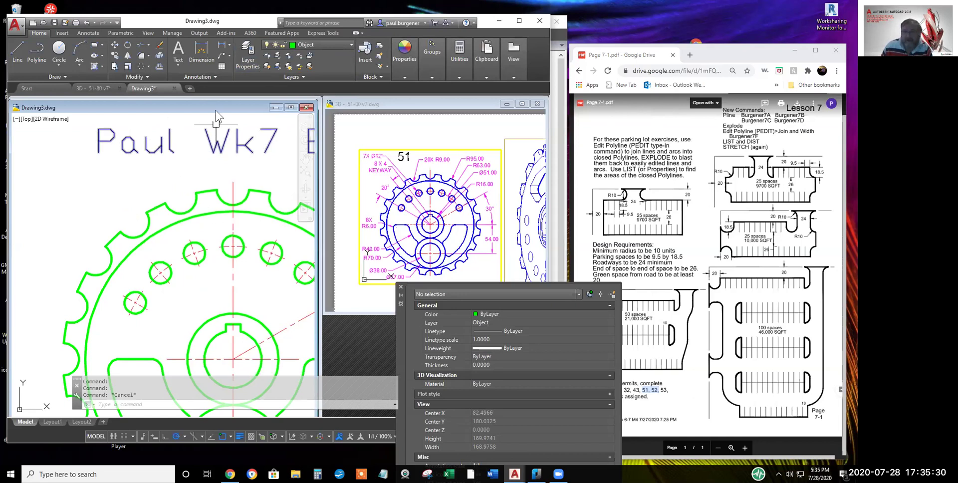
left_click(201, 77)
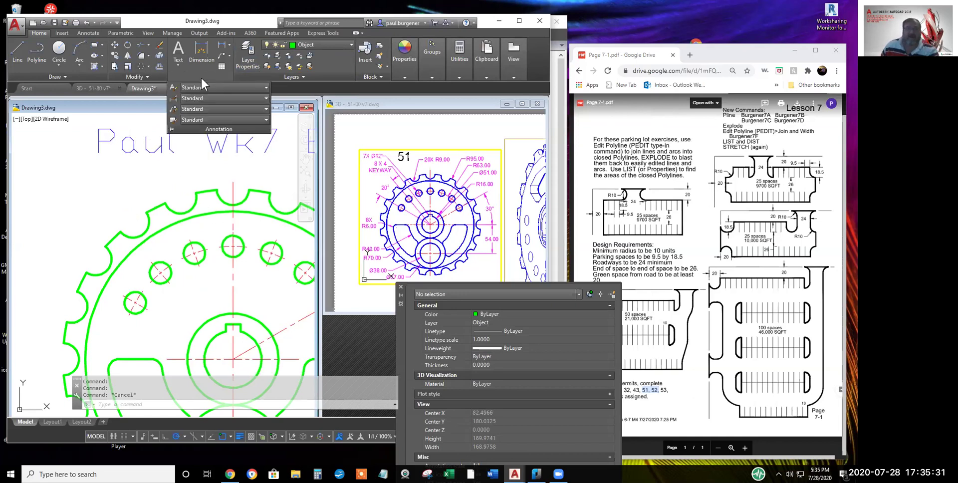
left_click(173, 88)
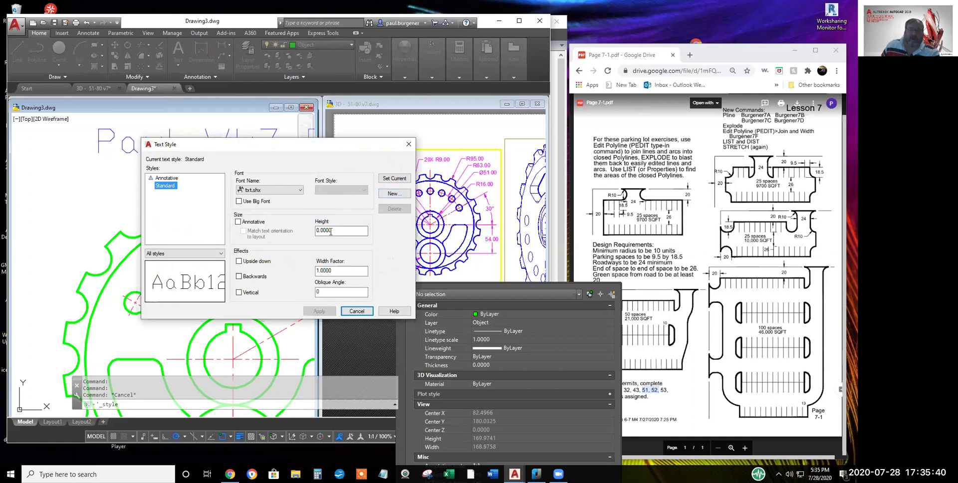
left_click(394, 193)
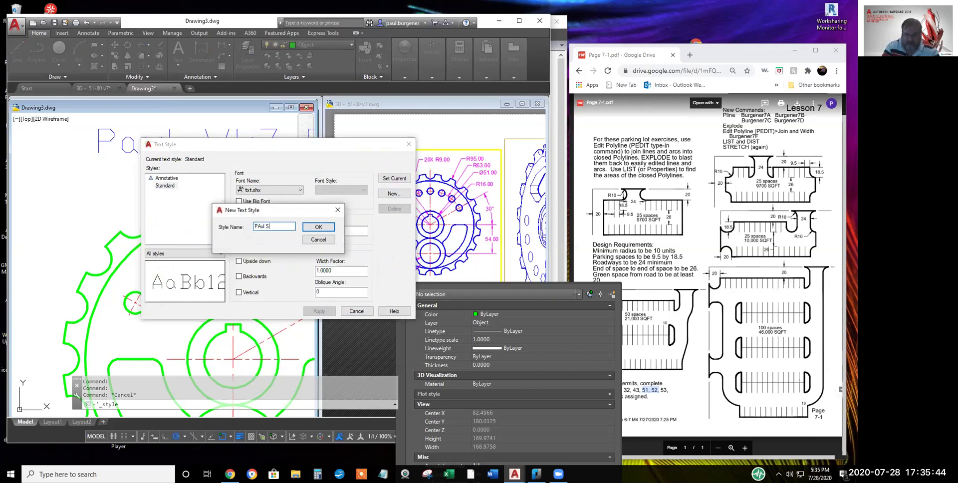
type("PAul Style")
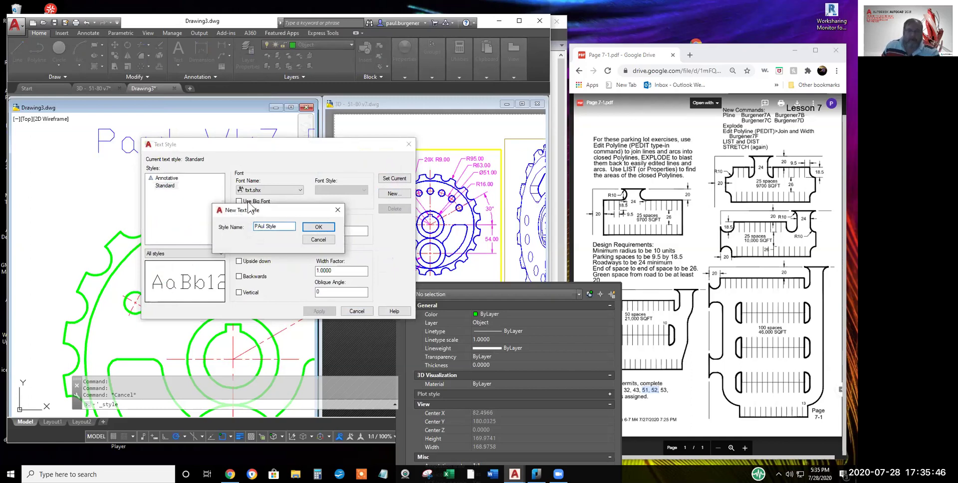
key("Delete")
type("a")
left_click(318, 226)
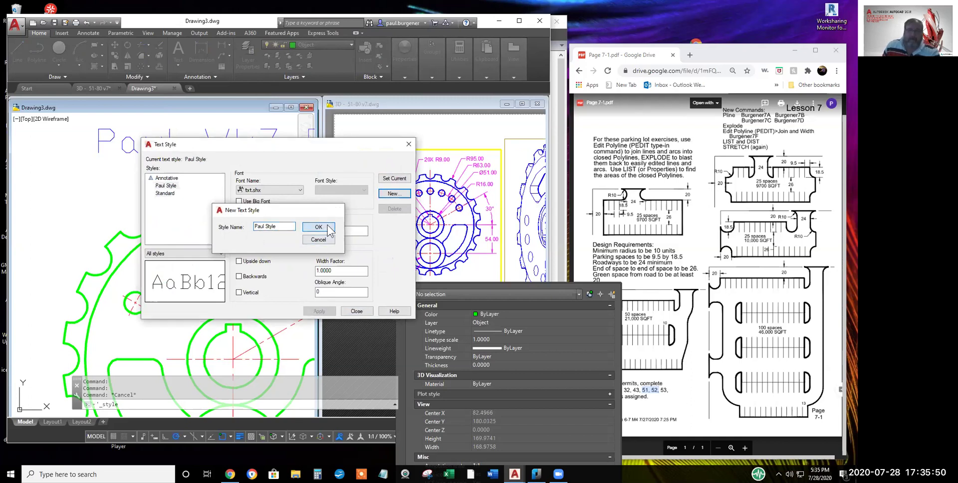
Set the new text style's font to Arial, apply it and close the text style settings
left_click(282, 192)
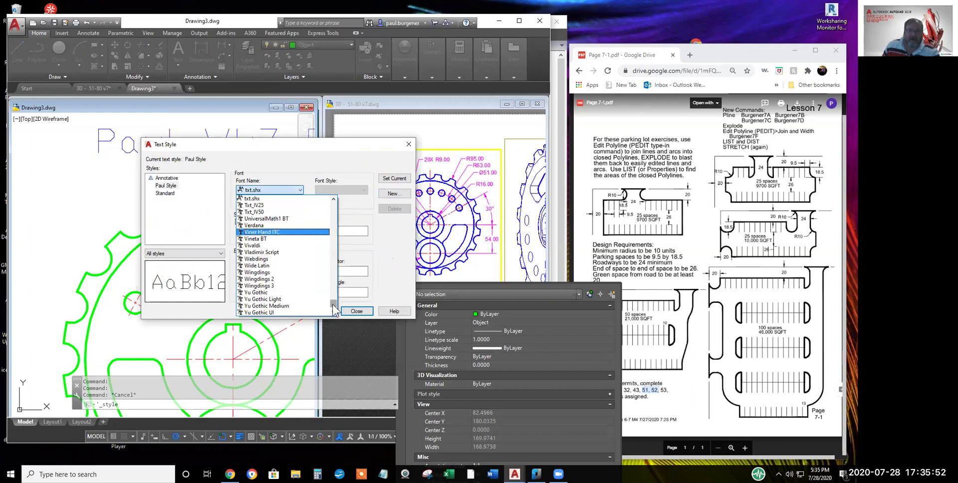
scroll(333, 238, "up", 10)
scroll(333, 202, "up", 15)
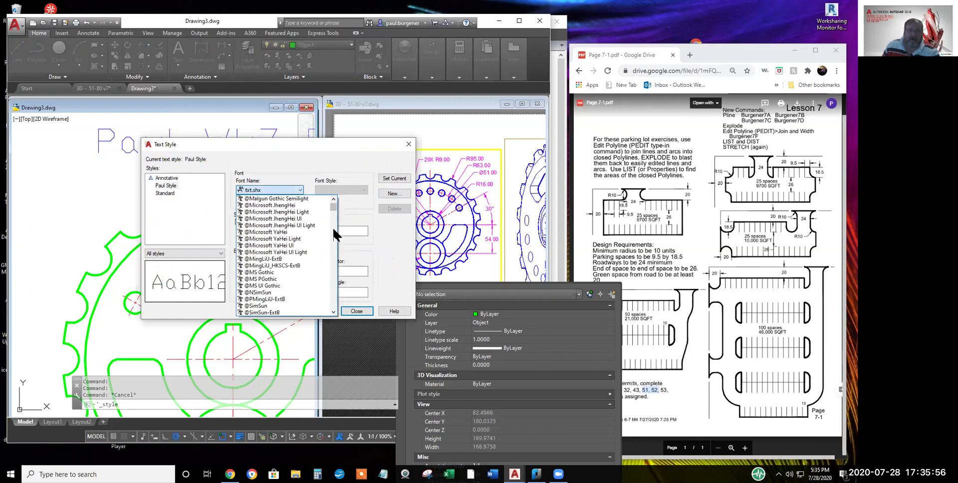
scroll(335, 240, "down", 6)
scroll(280, 284, "down", 2)
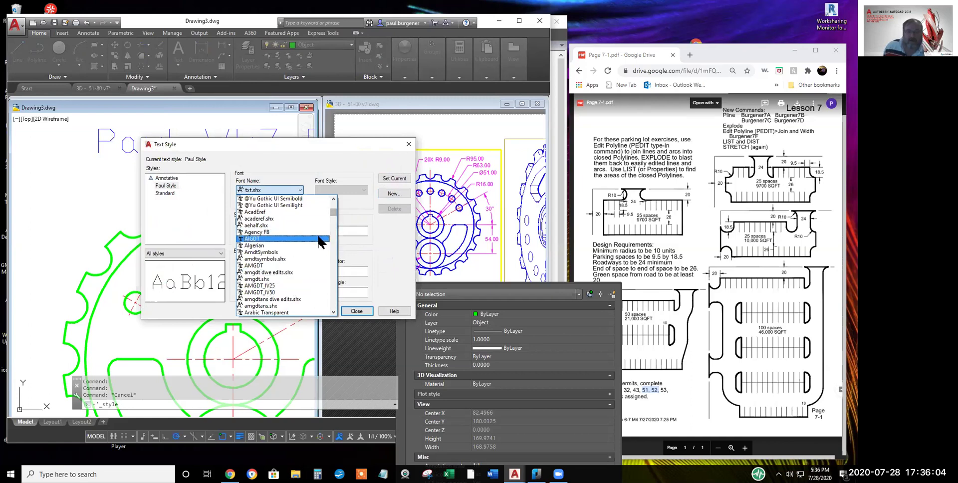
scroll(320, 250, "down", 2)
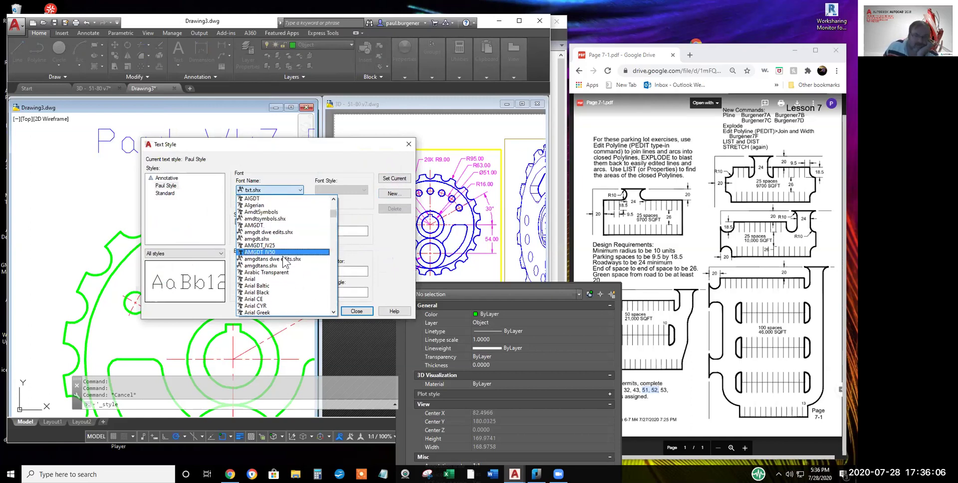
left_click(257, 278)
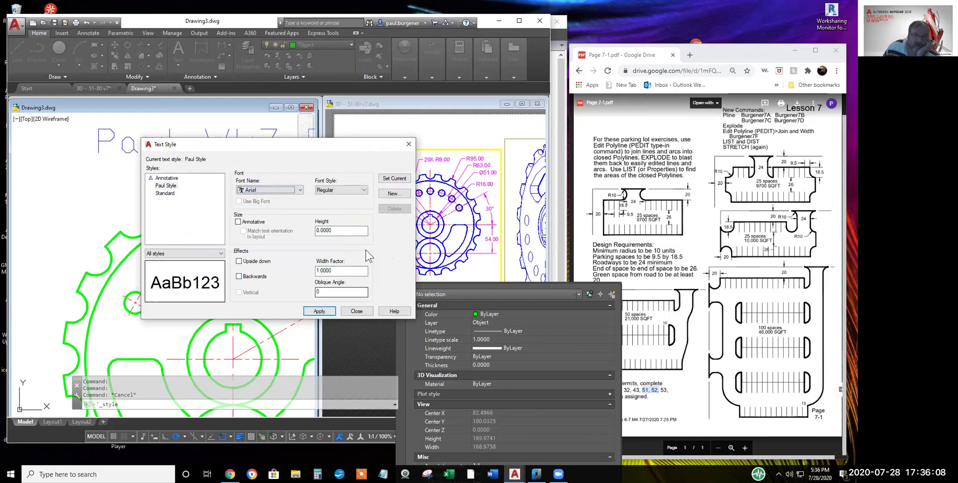
left_click(319, 311)
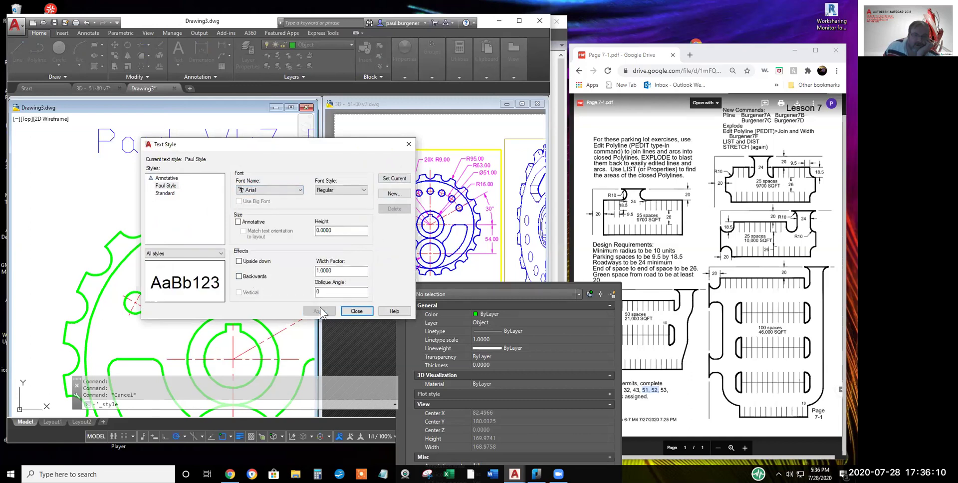
left_click(356, 311)
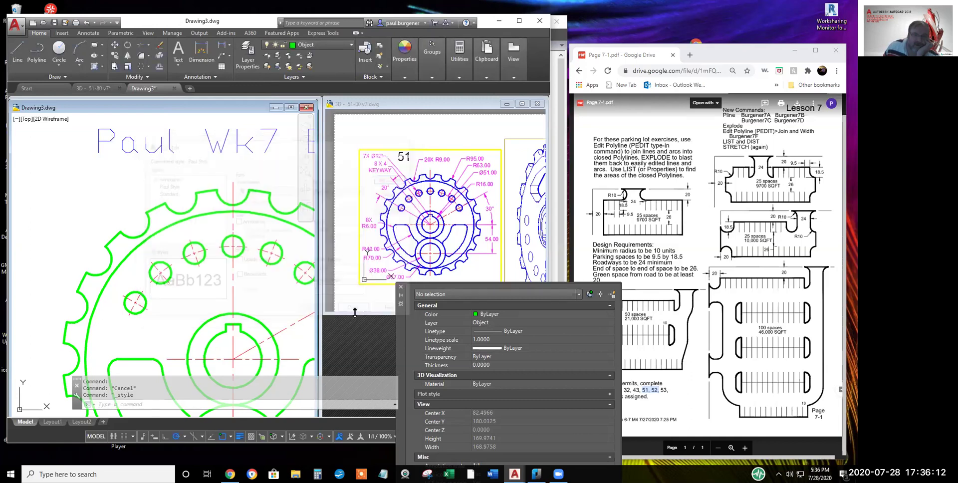
Assign the custom text style to the title above the gear, close its properties and clear the selection
left_click(240, 144)
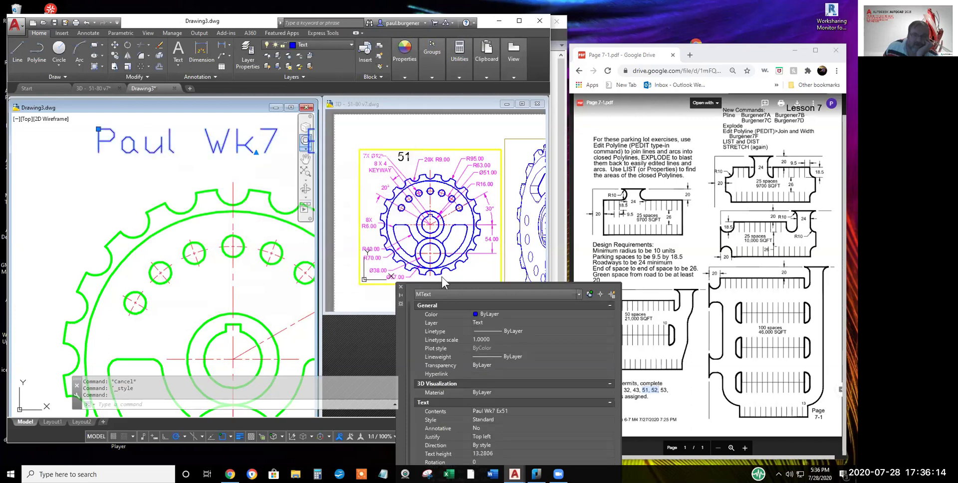
left_click(504, 419)
left_click(505, 419)
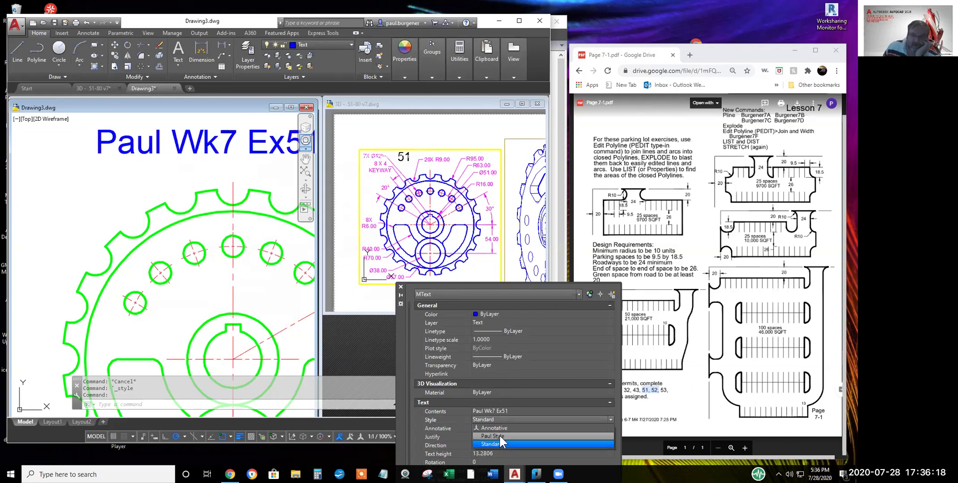
left_click(499, 435)
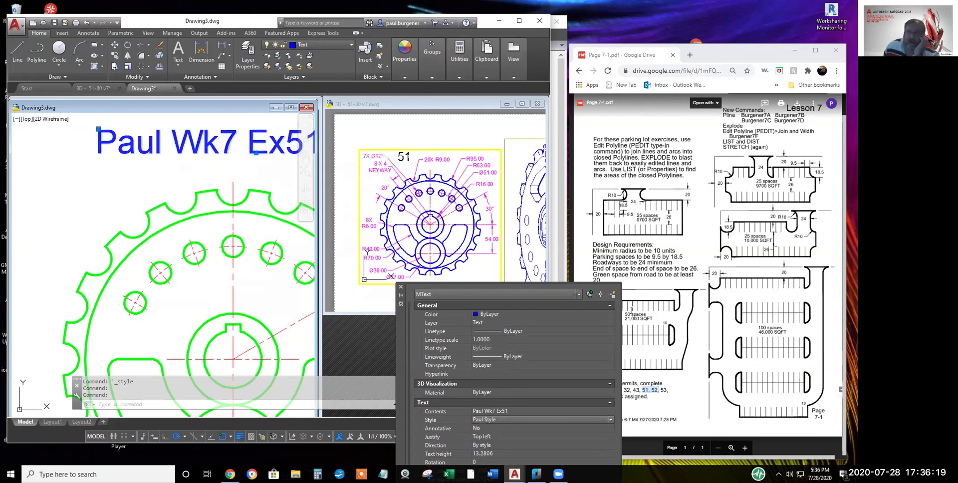
left_click(400, 287)
scroll(228, 218, "down", 4)
key("Escape")
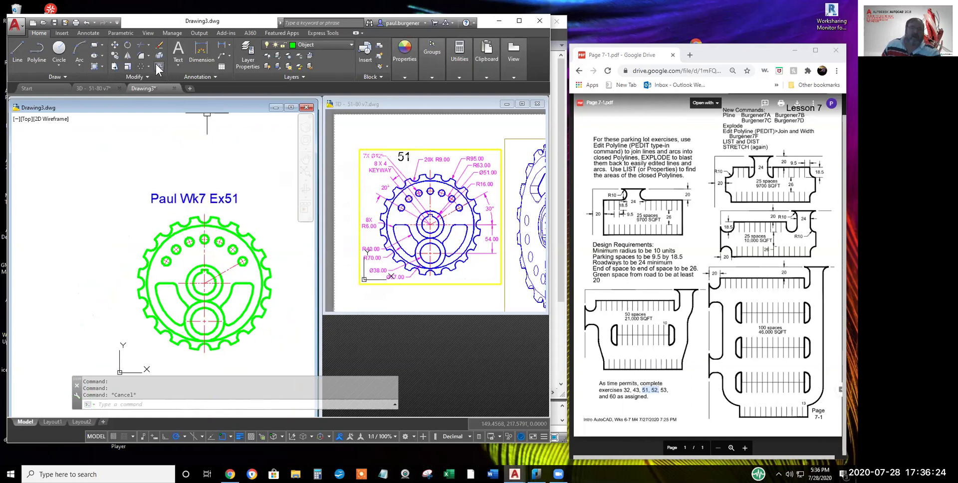
Scale the title text by a factor of .75 about a base point near its middle
left_click(128, 66)
left_click(149, 192)
left_click(242, 207)
key("Return")
left_click(197, 196)
type(",75")
key("Return")
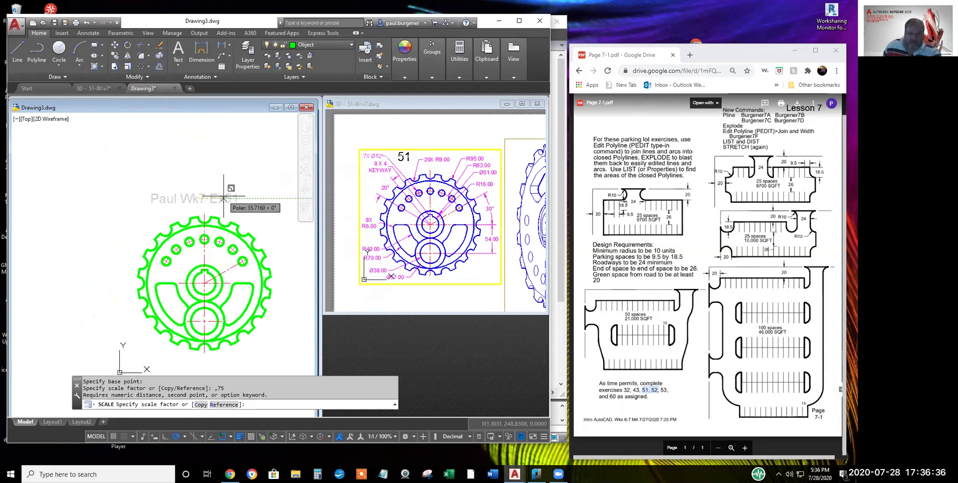
type(".75")
key("Return")
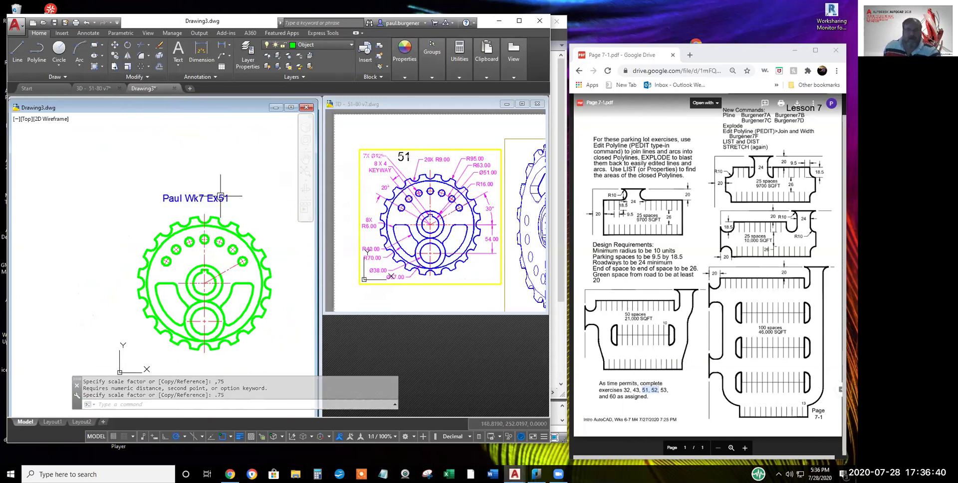
Move the title slightly down and across so it sits centred just above the gear
left_click(115, 44)
left_click(196, 198)
key("Return")
left_click(201, 171)
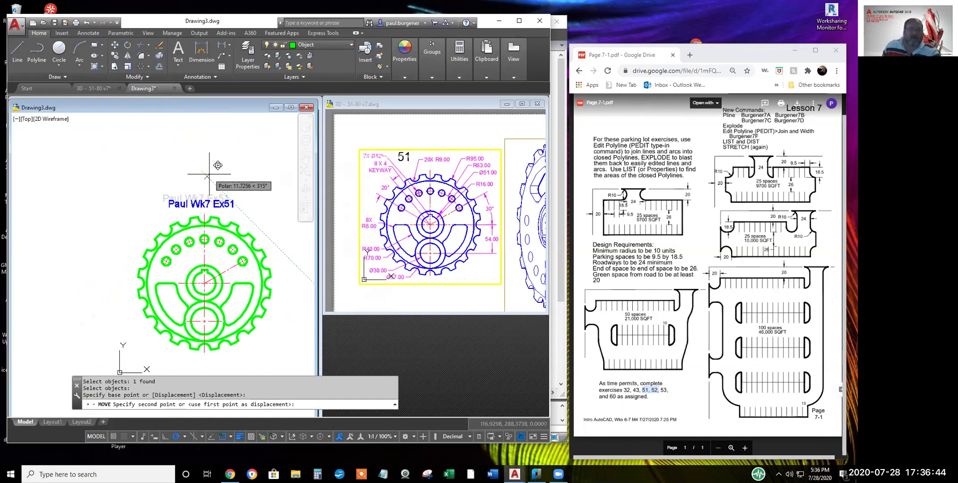
left_click(209, 174)
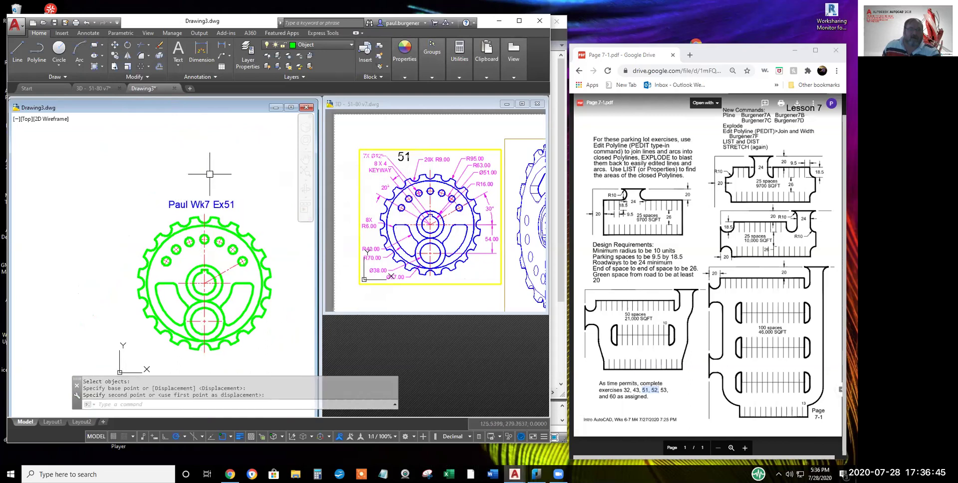
Set the title text's justification to Middle center in its properties
left_click(201, 204)
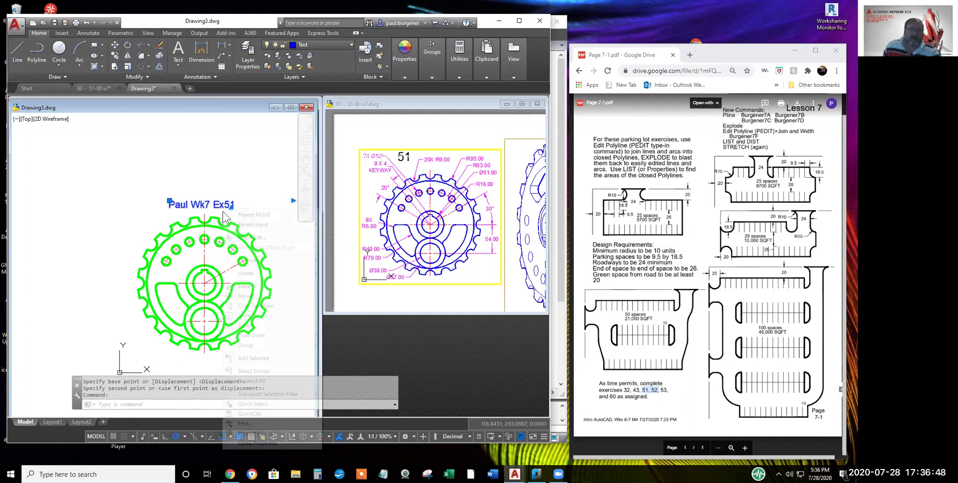
right_click(223, 209)
left_click(249, 433)
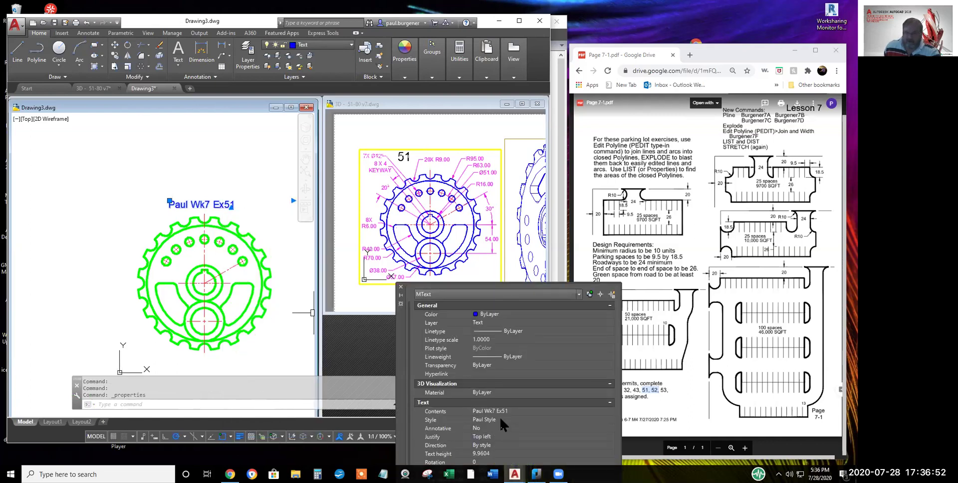
left_click(492, 432)
left_click(492, 433)
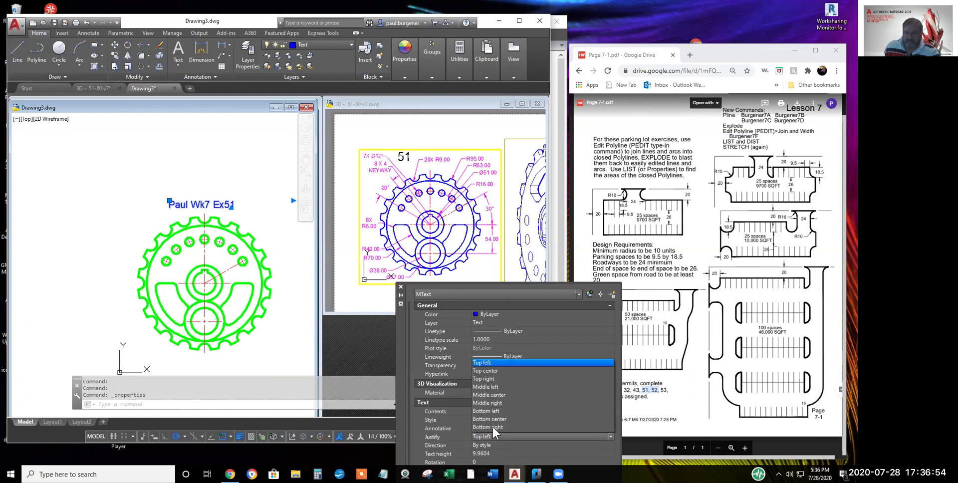
left_click(496, 394)
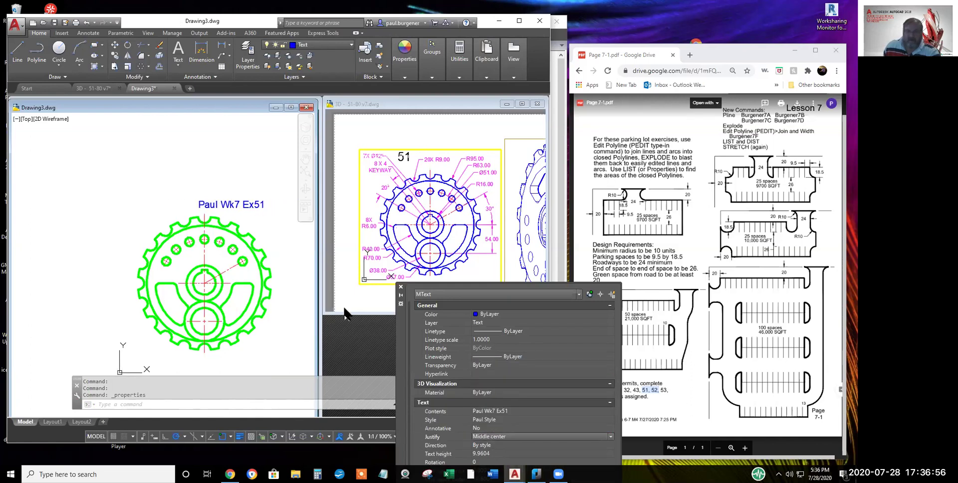
Move the title horizontally back to the gear's vertical centreline
key("Escape")
type("m")
key("Return")
left_click(252, 205)
key("Return")
left_click(251, 185)
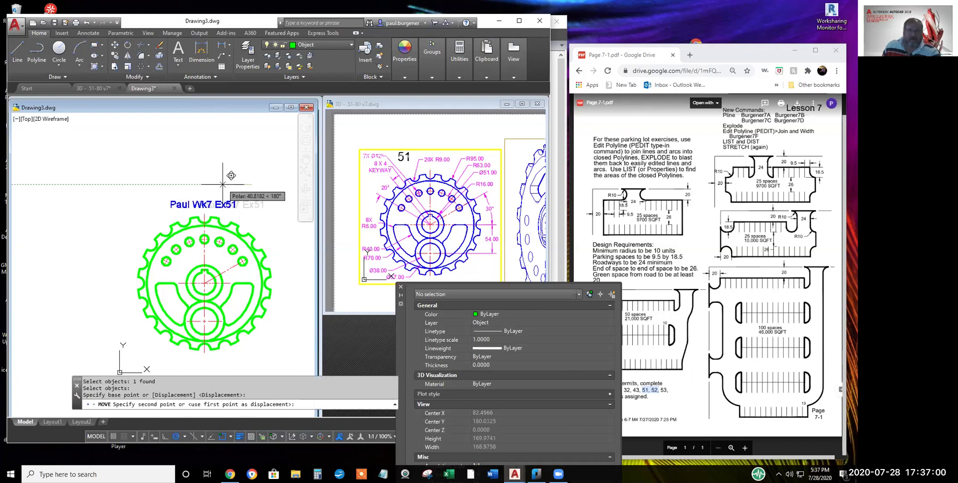
left_click(222, 184)
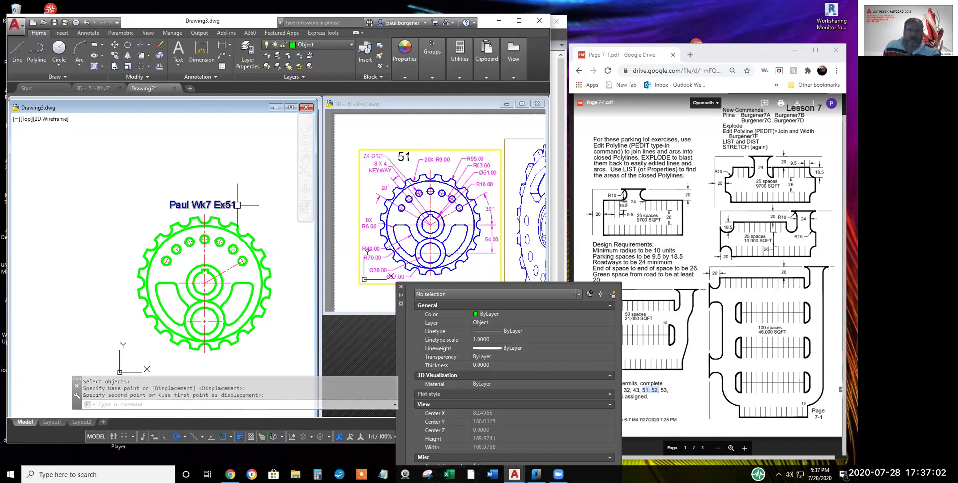
Edit the title's wording after the author's first name to read "Week7 Exercize 51"
left_click(201, 205)
double_click(202, 205)
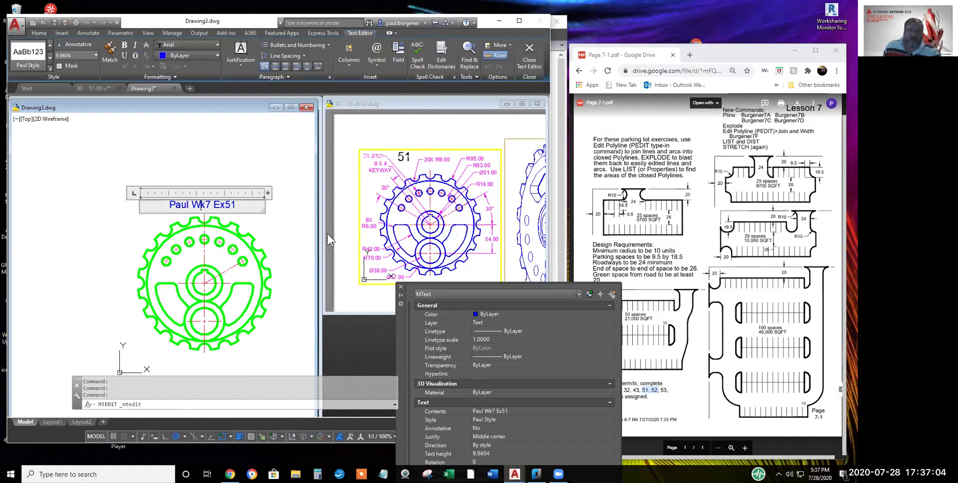
type("ee")
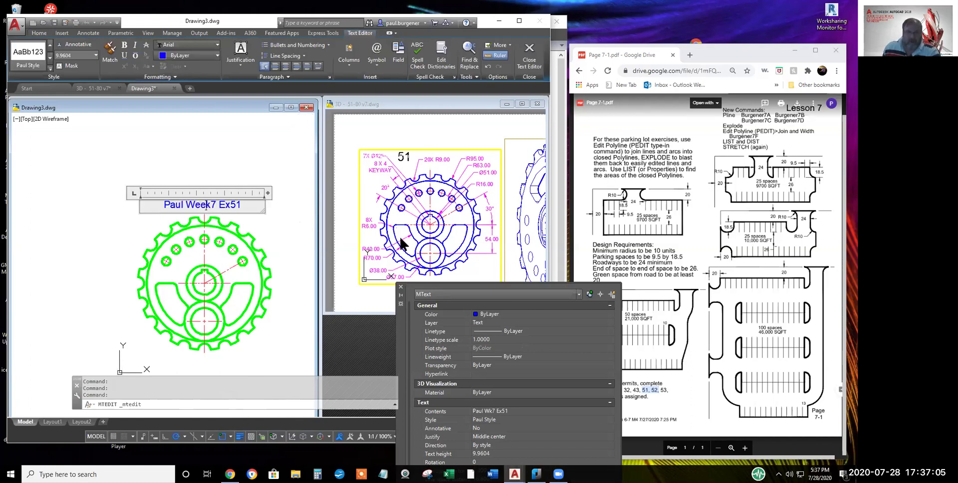
left_click(232, 205)
type("er")
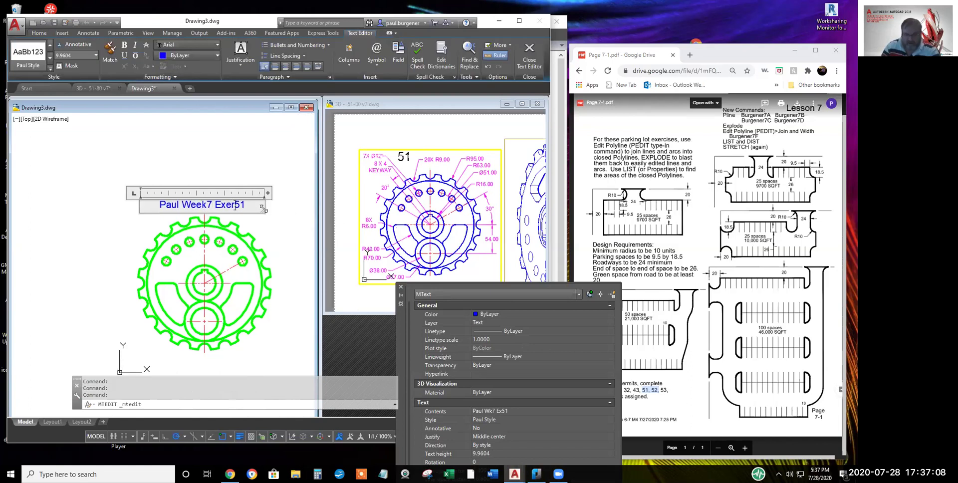
type("cize")
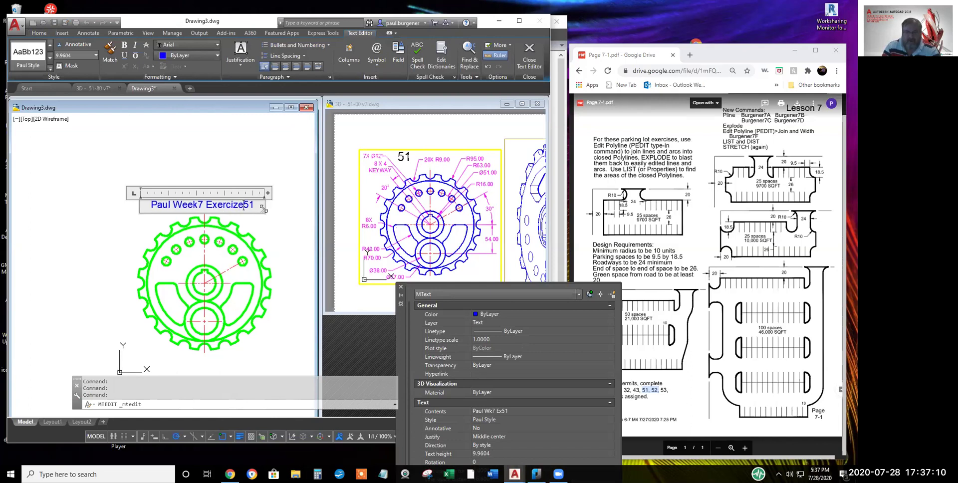
left_click(281, 225)
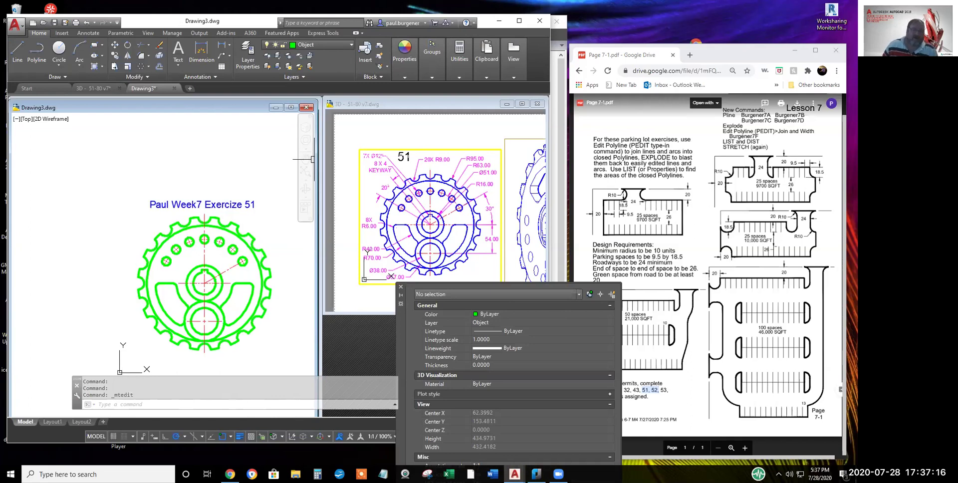
Narrow the title's text frame so it wraps onto two lines before "Exercize 51", centred above the gear
left_click(265, 203)
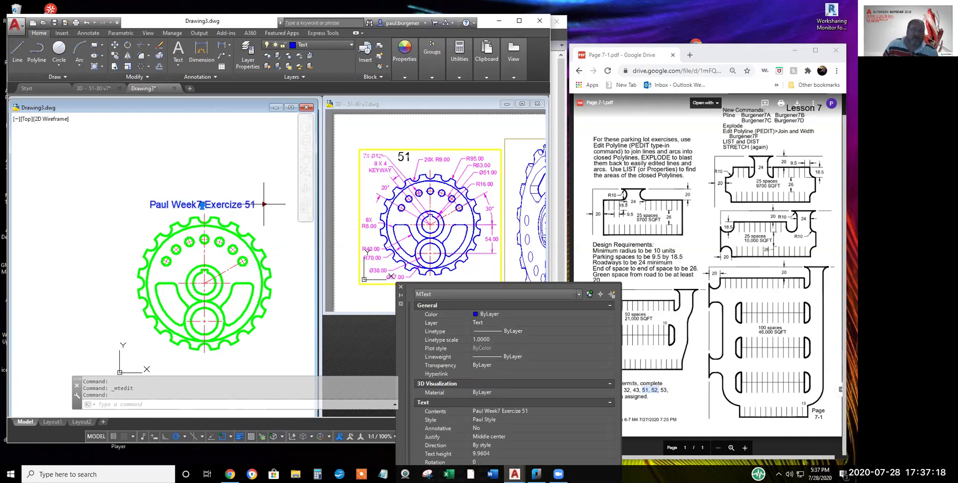
left_click(265, 203)
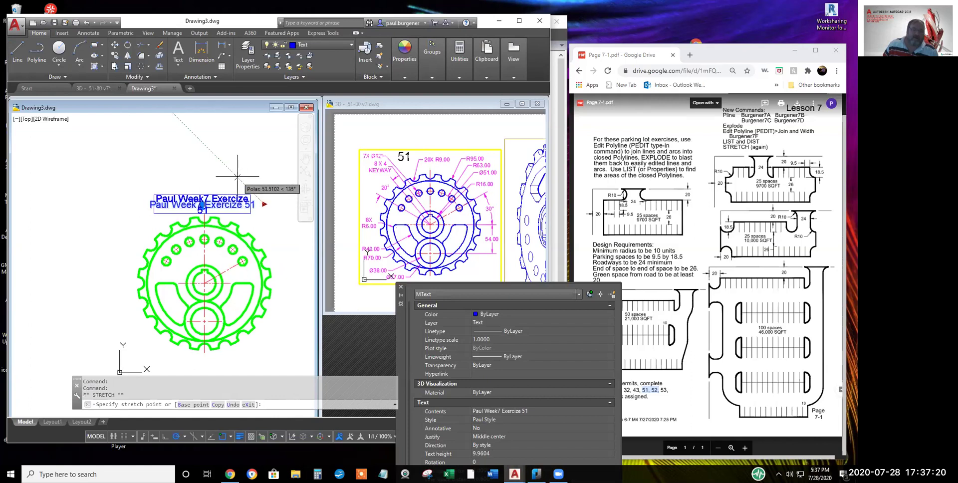
left_click(245, 181)
left_click(202, 204)
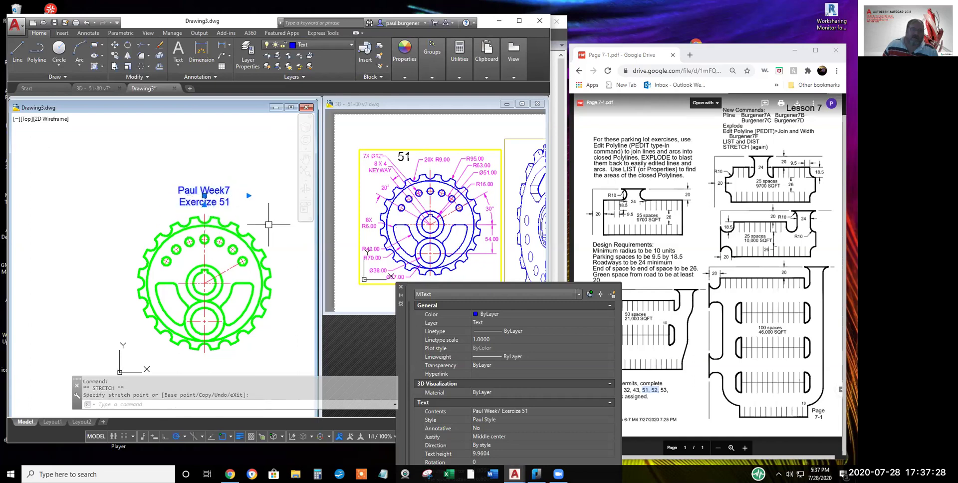
key("Escape")
Shift the two-line title straight down, closer to the top of the gear
left_click(210, 205)
scroll(206, 202, "up", 2)
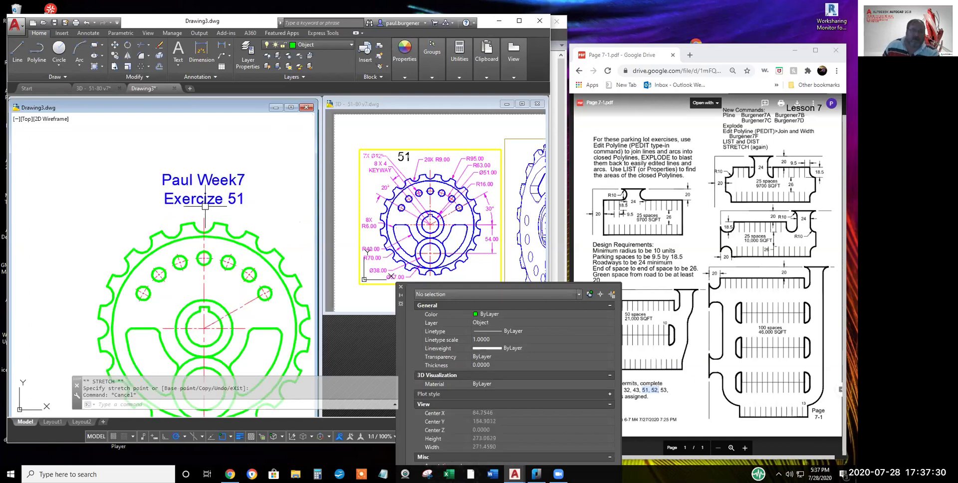
left_click(204, 189)
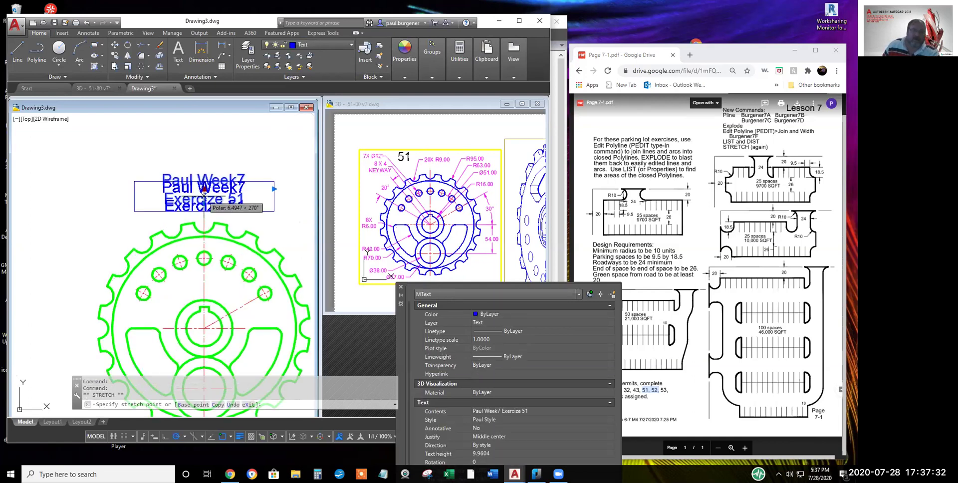
key("Escape")
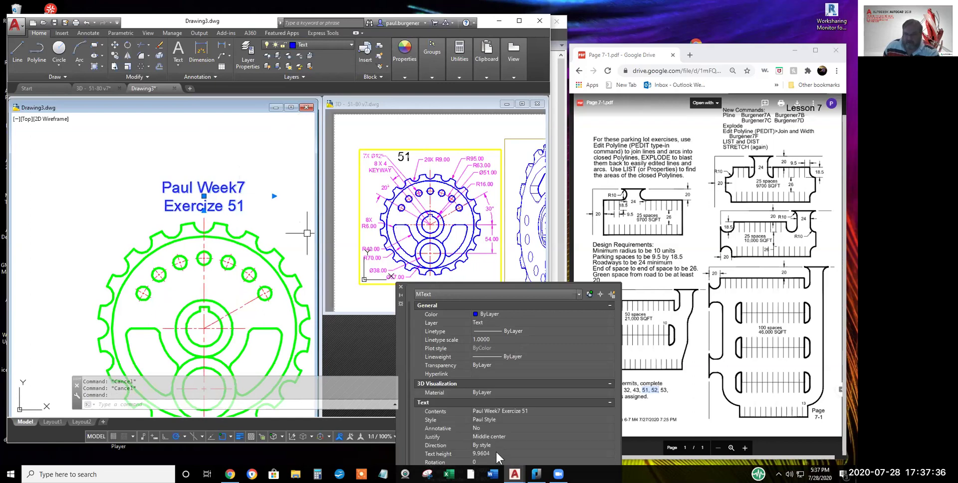
Set the title text's line space factor to .77
scroll(502, 439, "down", 1)
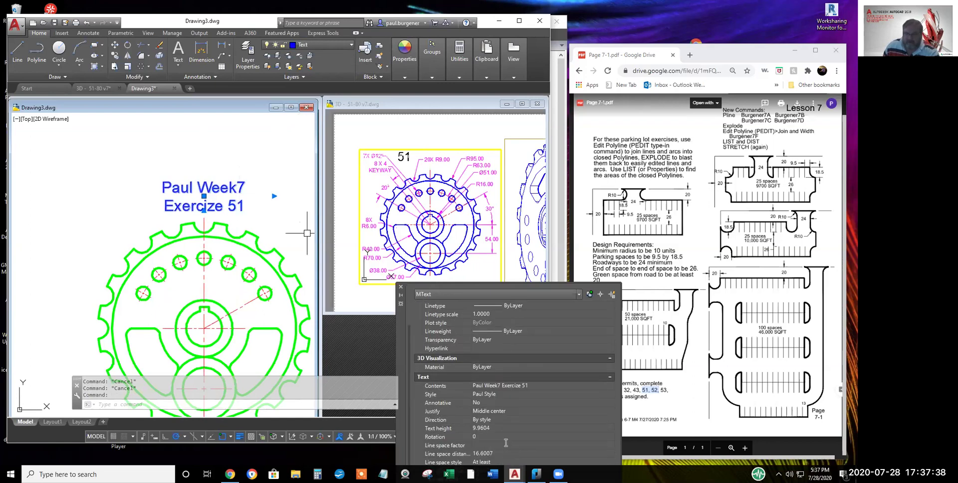
left_click(502, 444)
type(".77")
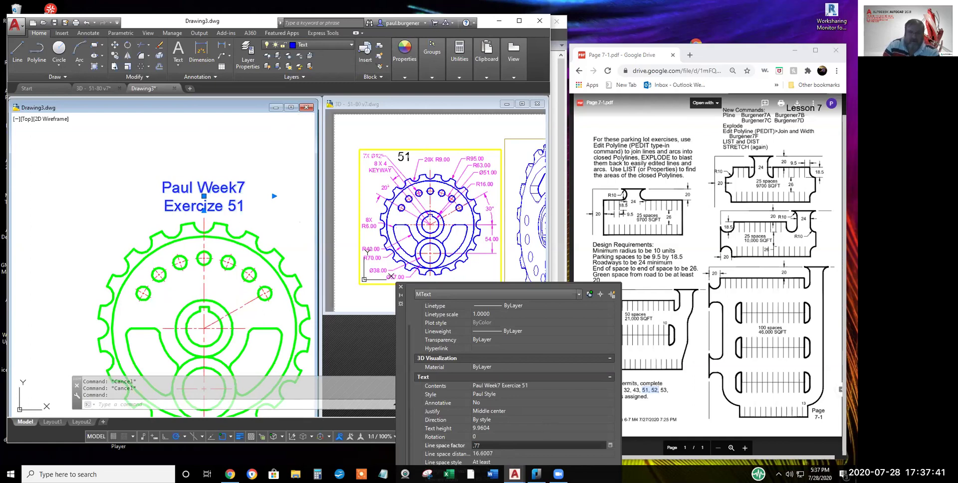
key("Tab")
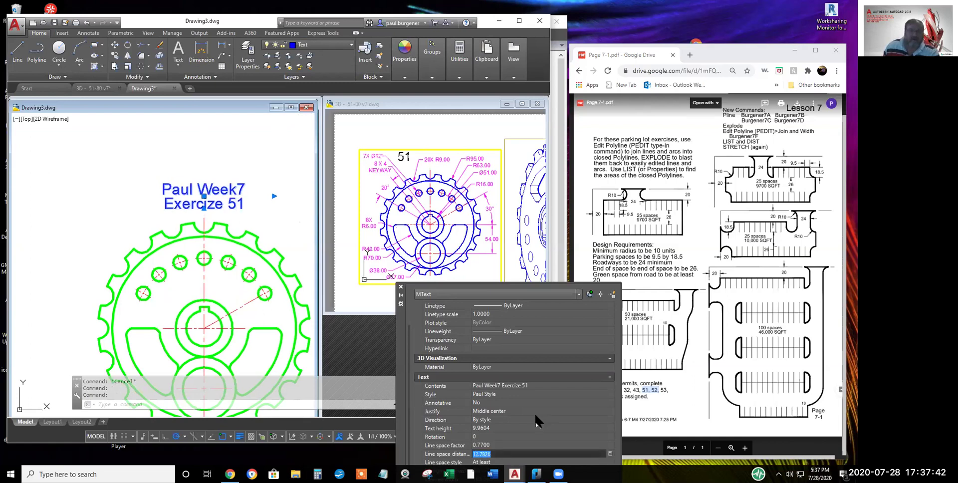
Check the finished gear together with its two-line title
key("Escape")
key("Escape")
scroll(300, 300, "down", 2)
middle_click_drag(275, 267, 199, 211)
key("Escape")
scroll(180, 267, "up", 3)
scroll(233, 278, "down", 1)
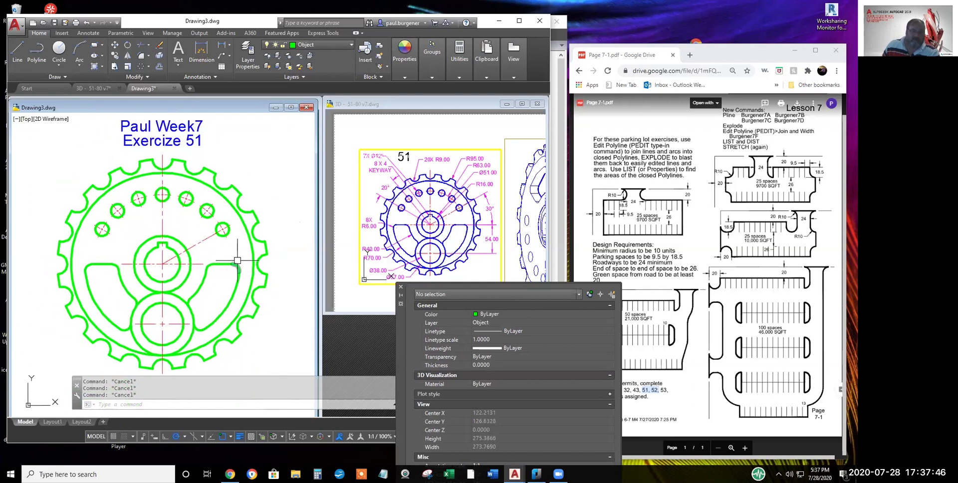
middle_click_drag(237, 260, 244, 238)
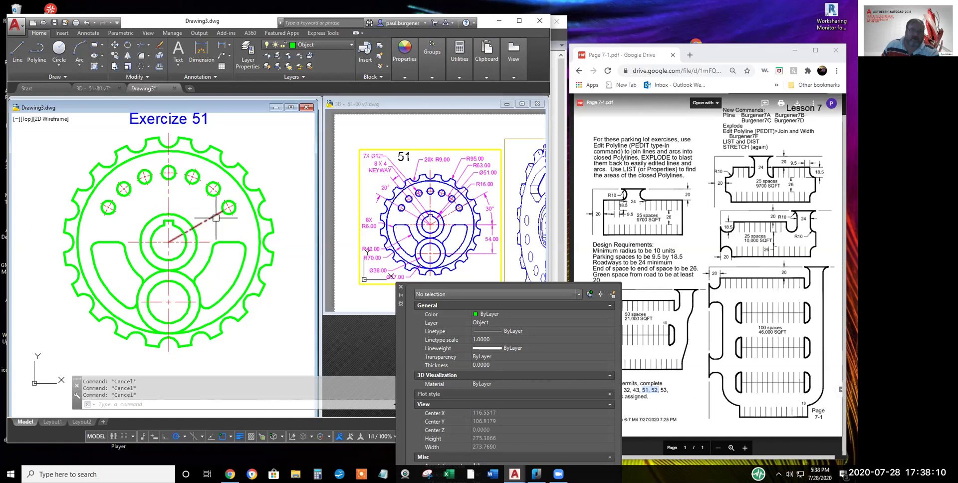
Copy the gear without its title horizontally by about 276 units to the right of the original
scroll(216, 217, "down", 4)
middle_click_drag(212, 219, 130, 220)
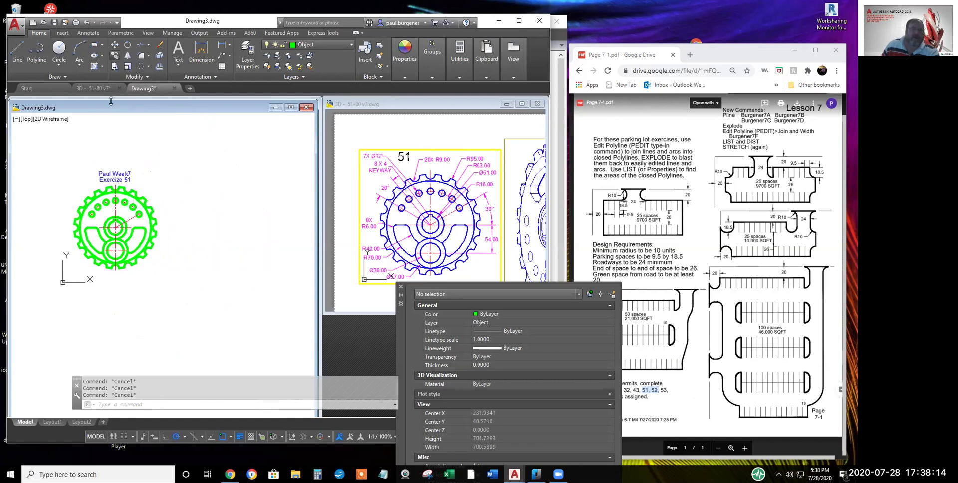
left_click(114, 55)
left_click(59, 181)
left_click(183, 315)
key("Return")
left_click(163, 296)
left_click(279, 295)
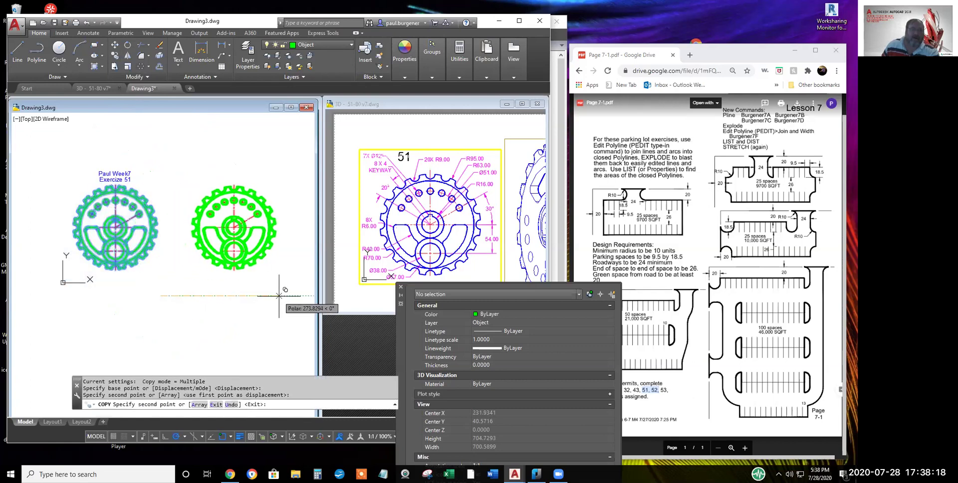
key("Escape")
Erase the arrayed row of small holes from the copied gear
scroll(262, 219, "up", 2)
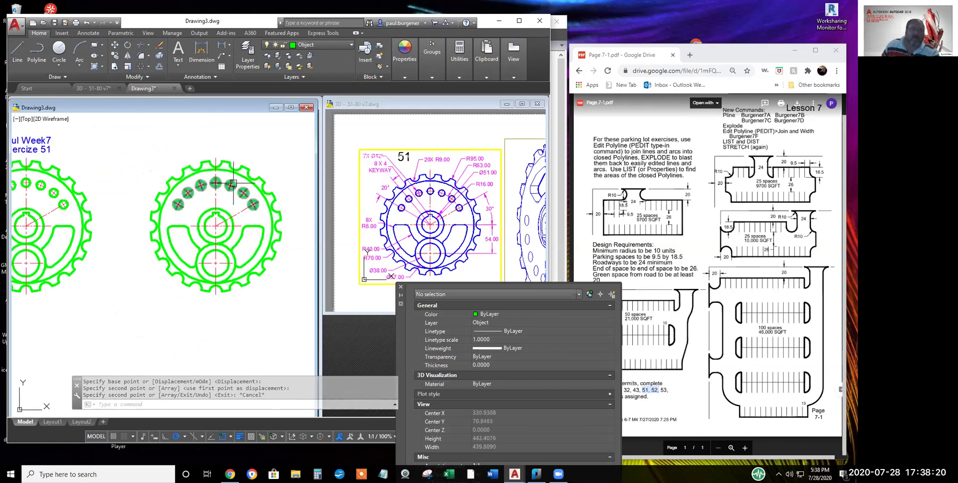
left_click(159, 49)
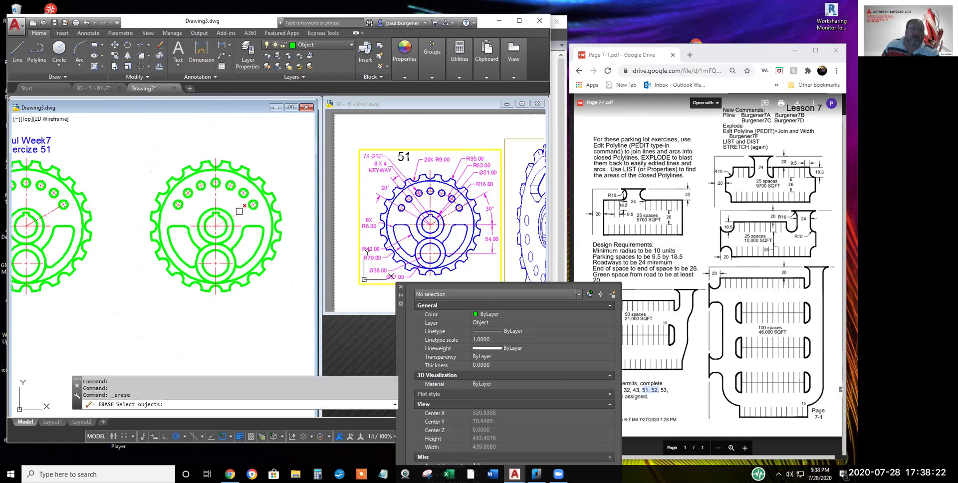
left_click(231, 186)
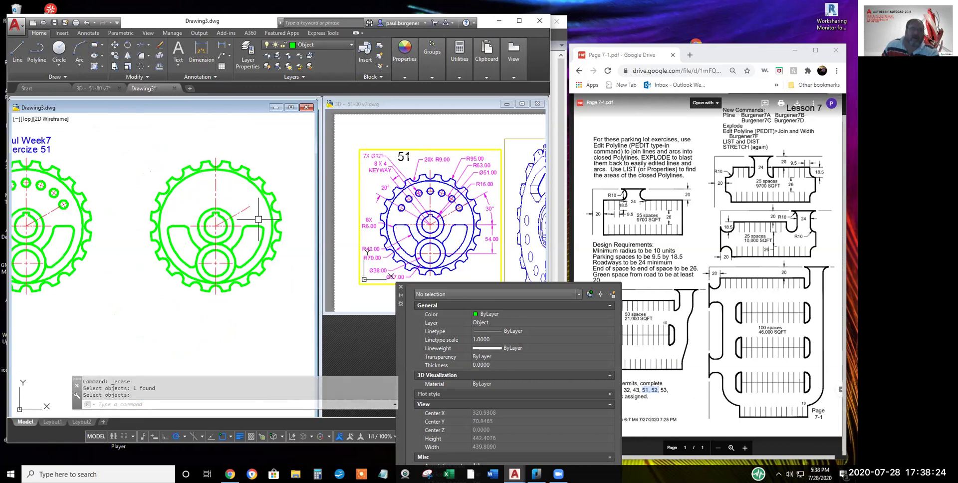
Freeze the Center layer and select the copied gear's outer tooth array to inspect it
left_click(312, 46)
left_click(276, 67)
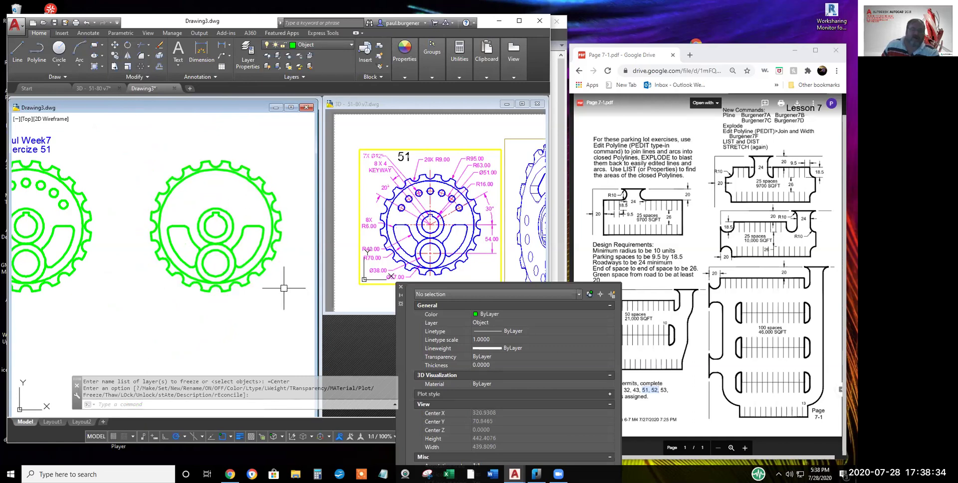
left_click(239, 166)
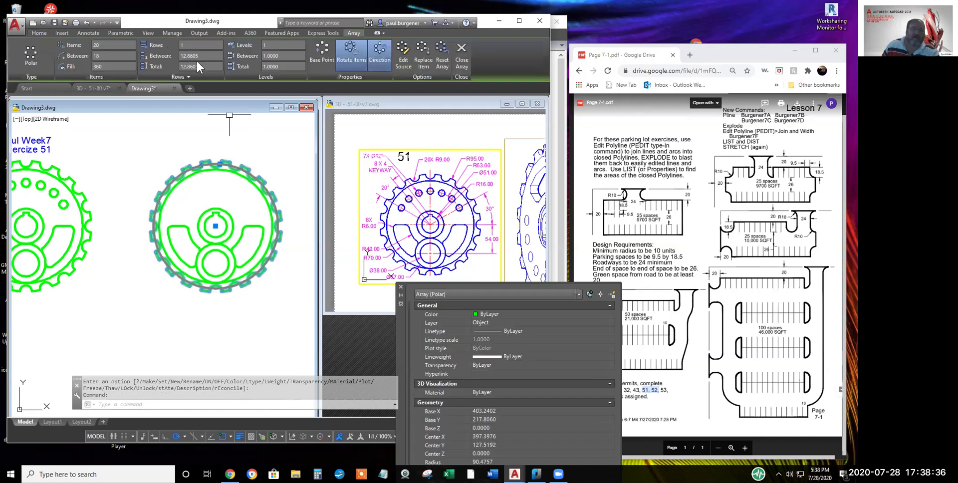
key("Escape")
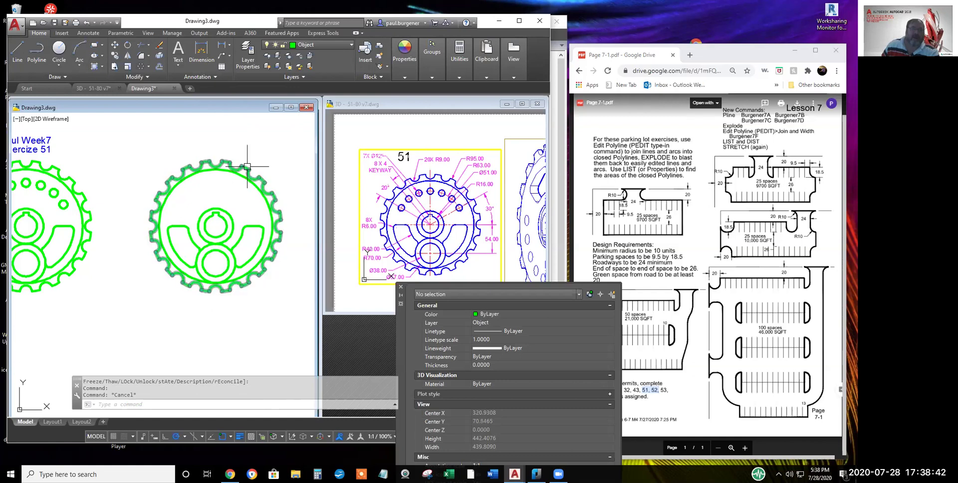
Try to trim the copied gear's inner outlines and toothed rim with all objects as cutting edges
left_click(140, 44)
key("Return")
left_click(235, 210)
scroll(220, 261, "up", 2)
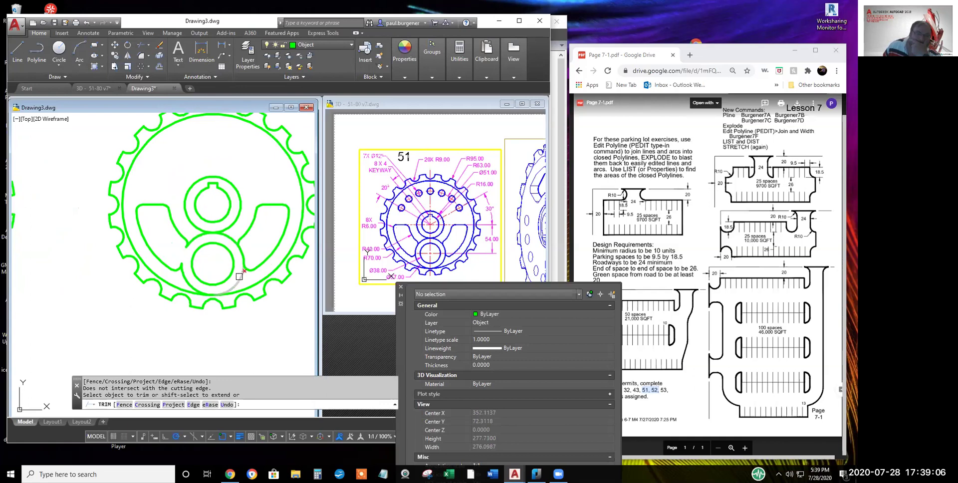
left_click(245, 257)
left_click(265, 273)
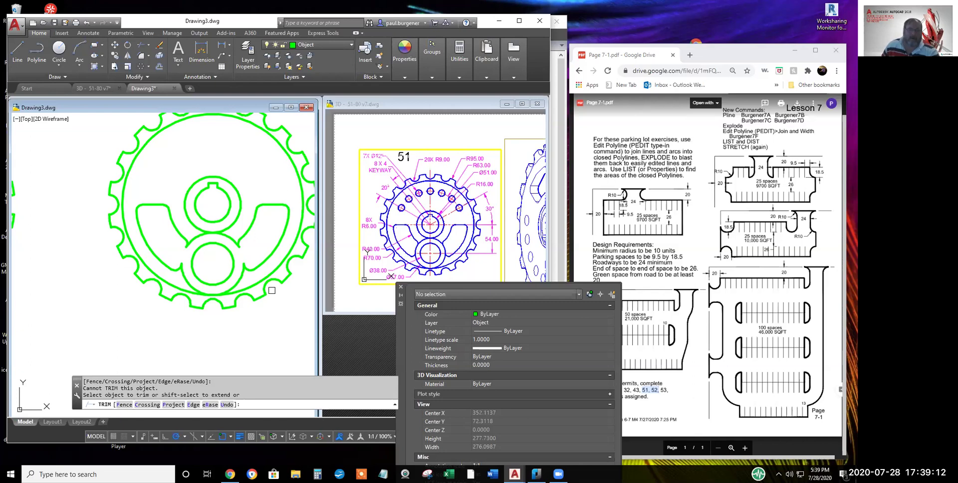
key("Escape")
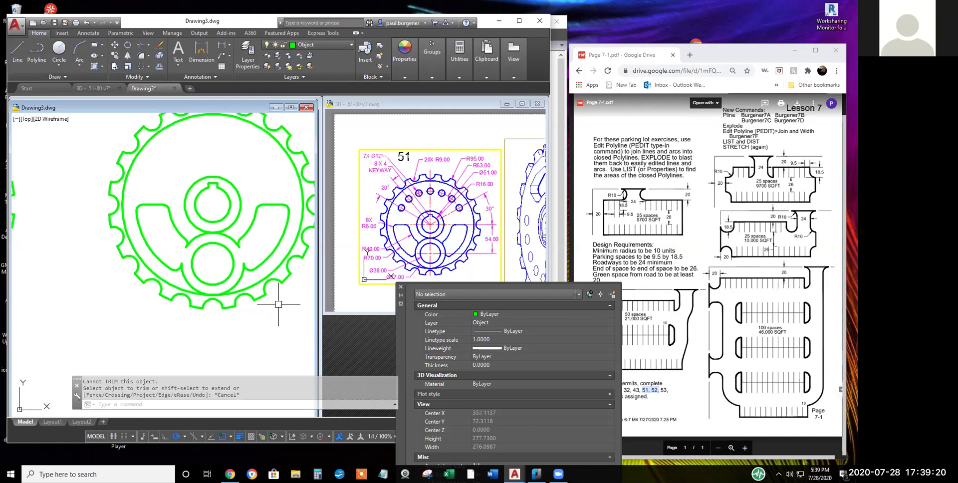
Try to break the hub's outer circle on the copied gear at its tangent point with the arc below
middle_click_drag(279, 303, 248, 328)
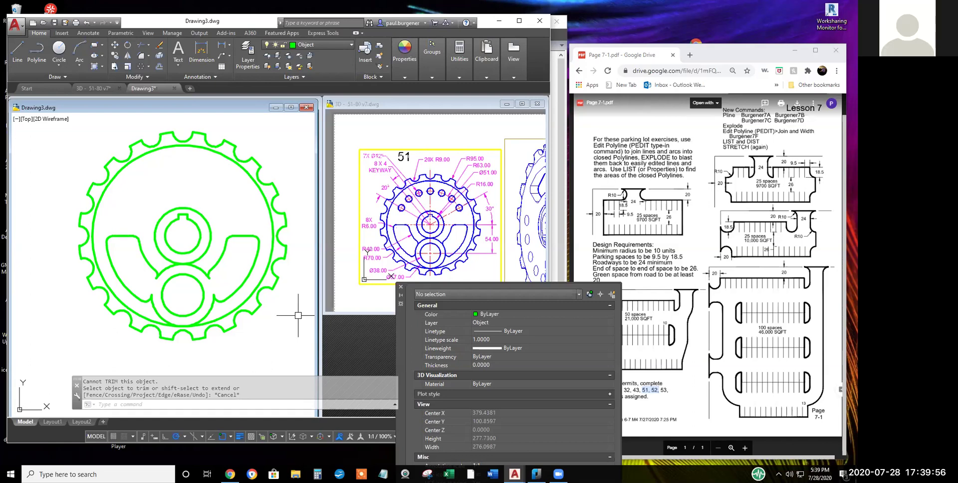
scroll(189, 263, "up", 6)
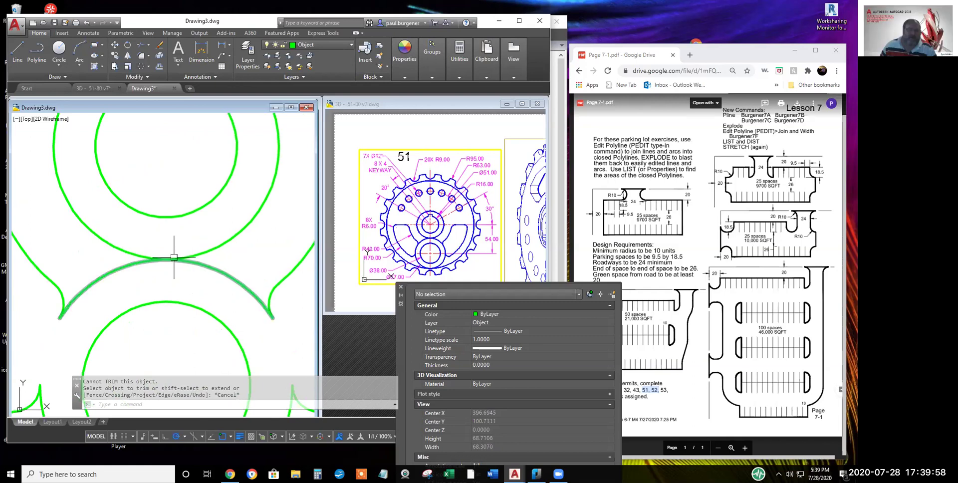
scroll(174, 257, "up", 4)
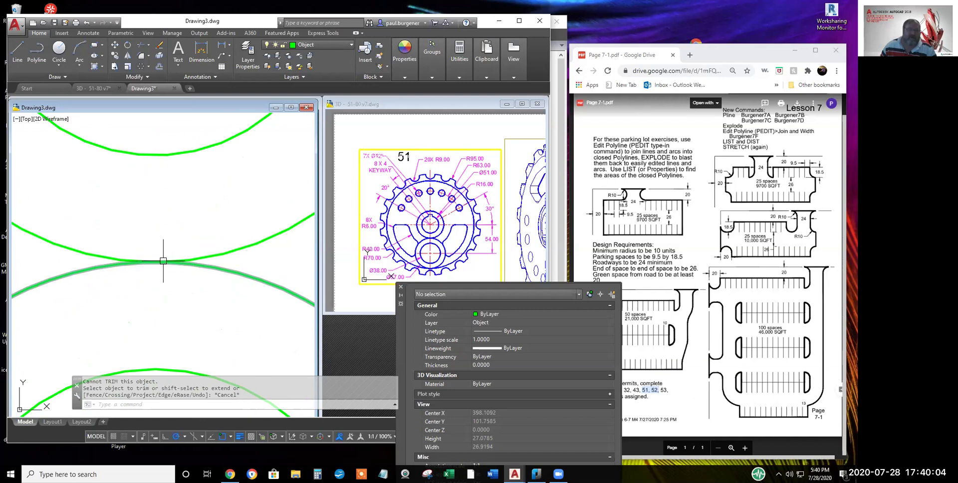
scroll(171, 235, "down", 8)
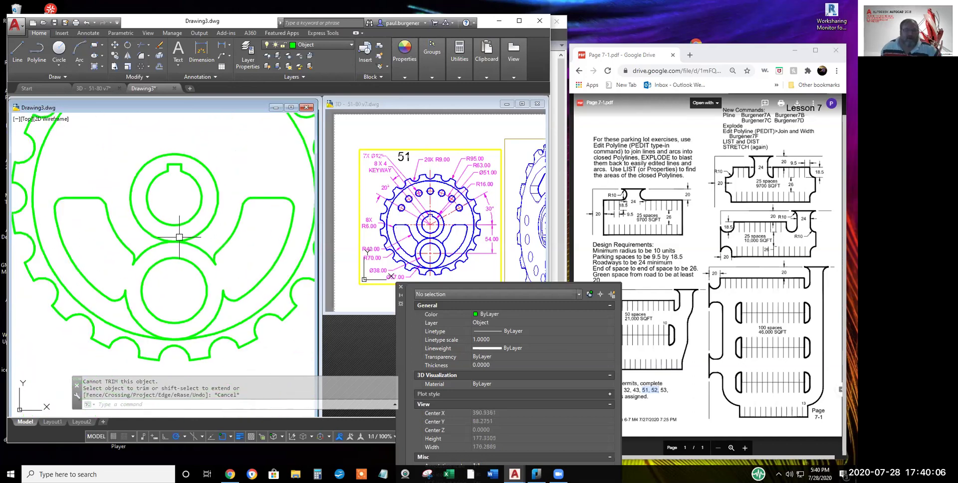
scroll(183, 232, "up", 2)
key("Escape")
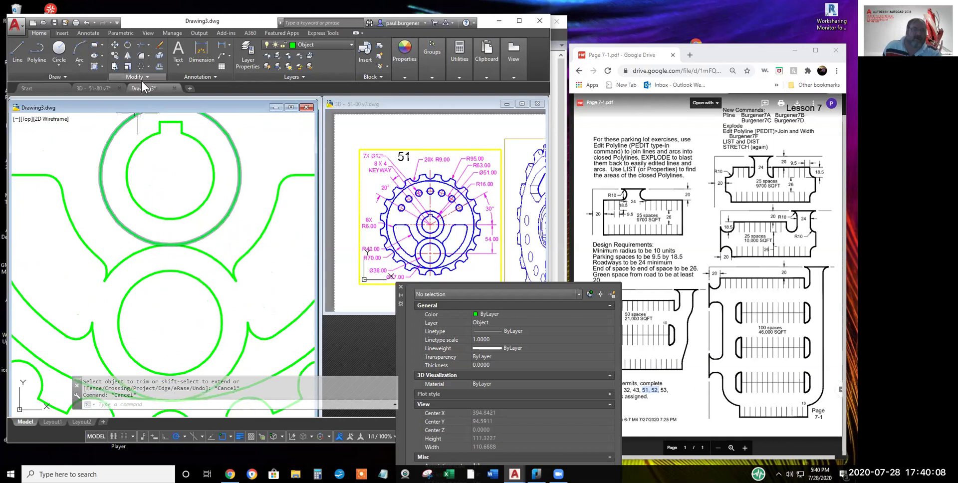
left_click(142, 76)
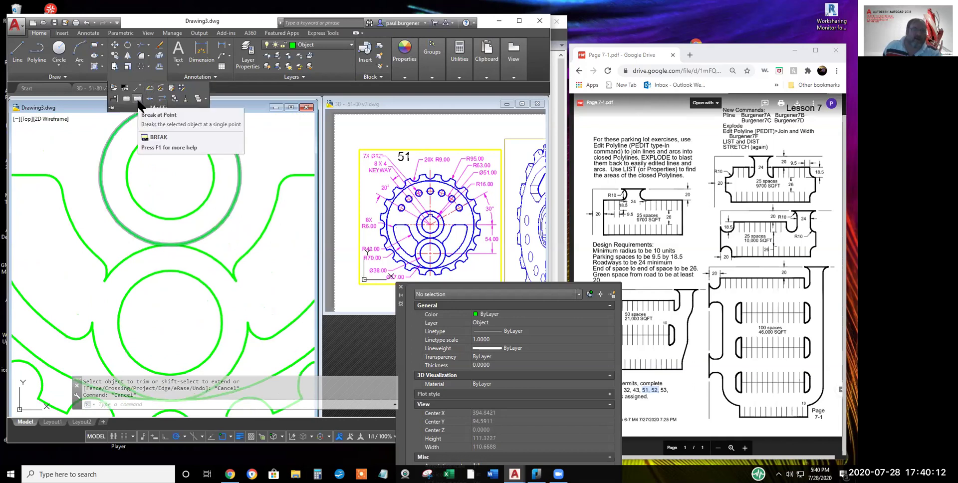
left_click(138, 101)
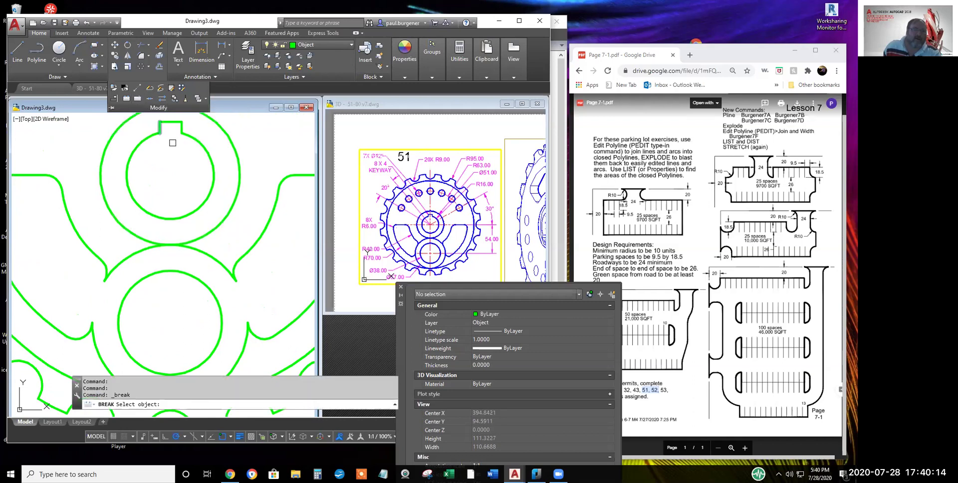
left_click(218, 220)
left_click(169, 244)
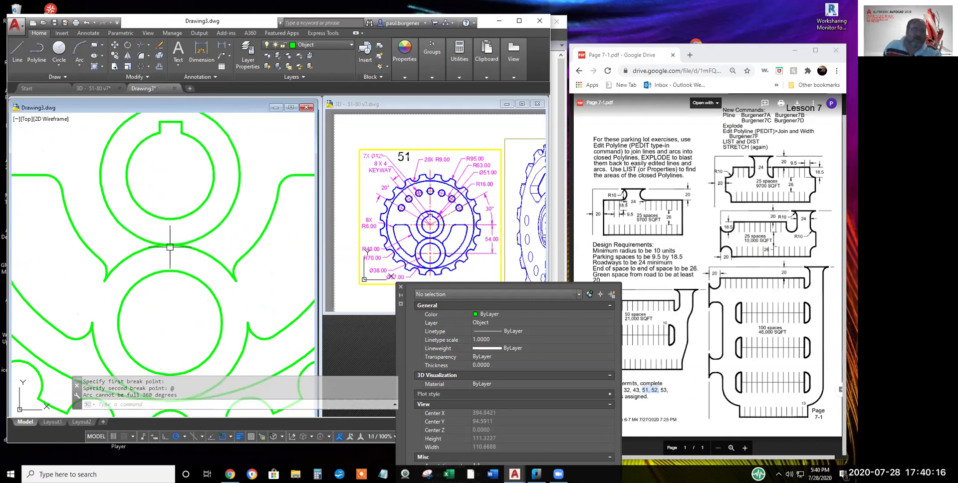
Break the arc around the lower hole at its tangent point with the hub circle above
left_click(139, 76)
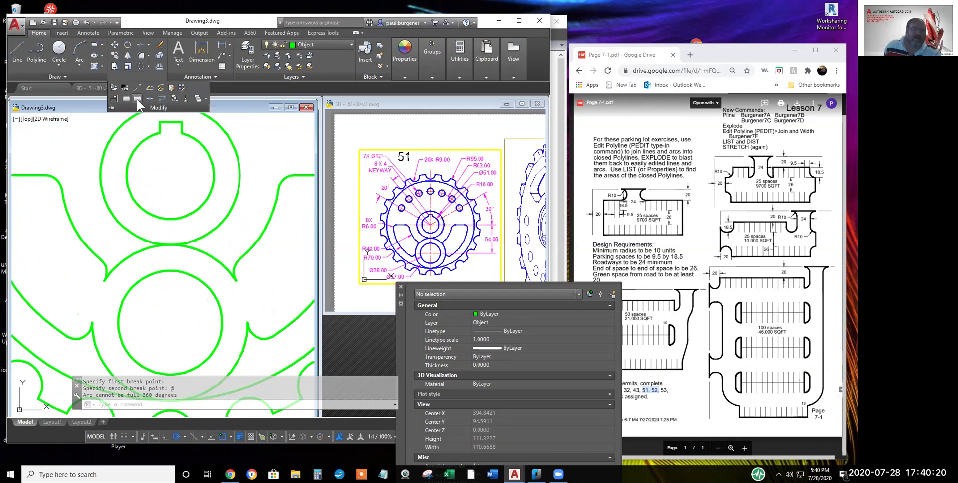
left_click(136, 100)
left_click(211, 253)
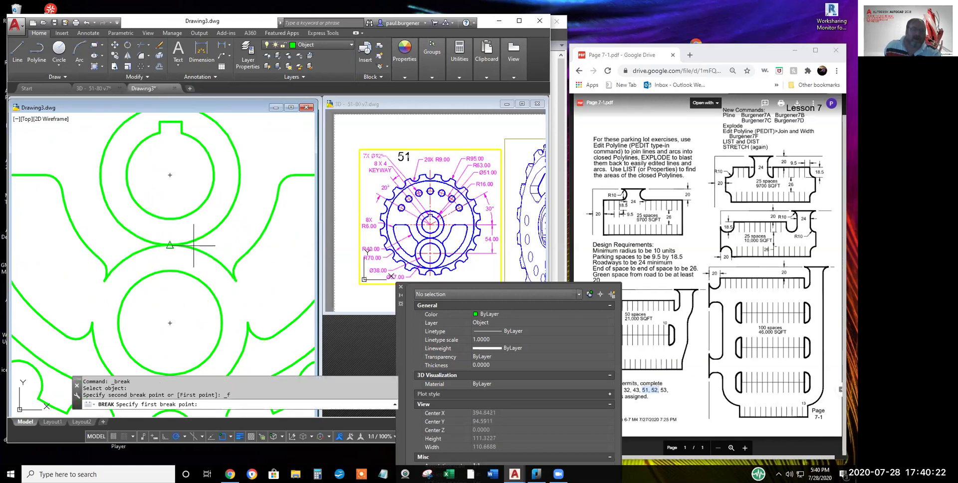
left_click(170, 245)
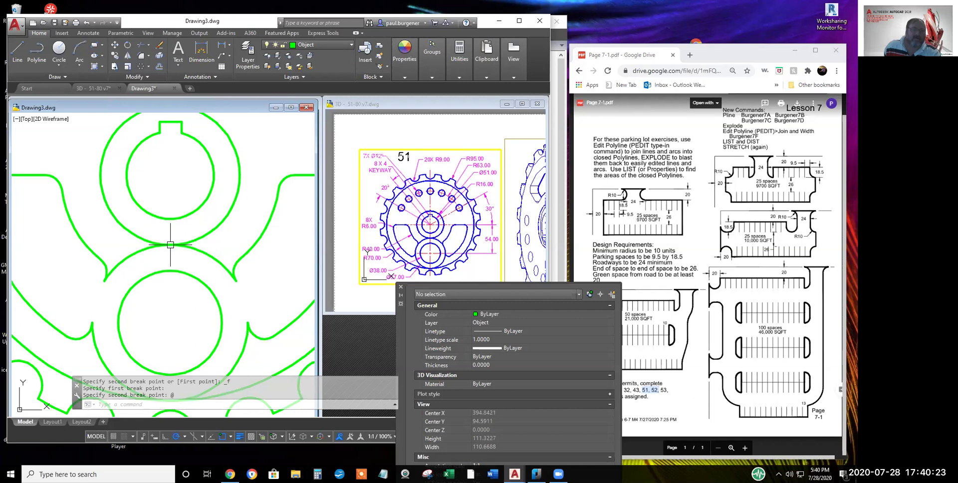
left_click(210, 252)
key("Escape")
Inspect the hub's outer circle and retry Break at Point on it at the tangent point with the lower arc
left_click(220, 219)
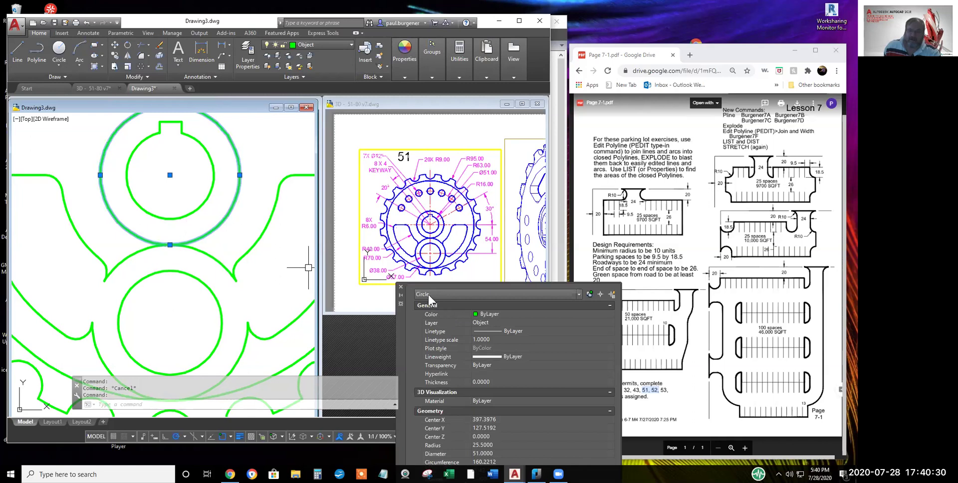
key("Escape")
scroll(257, 161, "down", 2)
middle_click_drag(256, 160, 250, 183)
key("Escape")
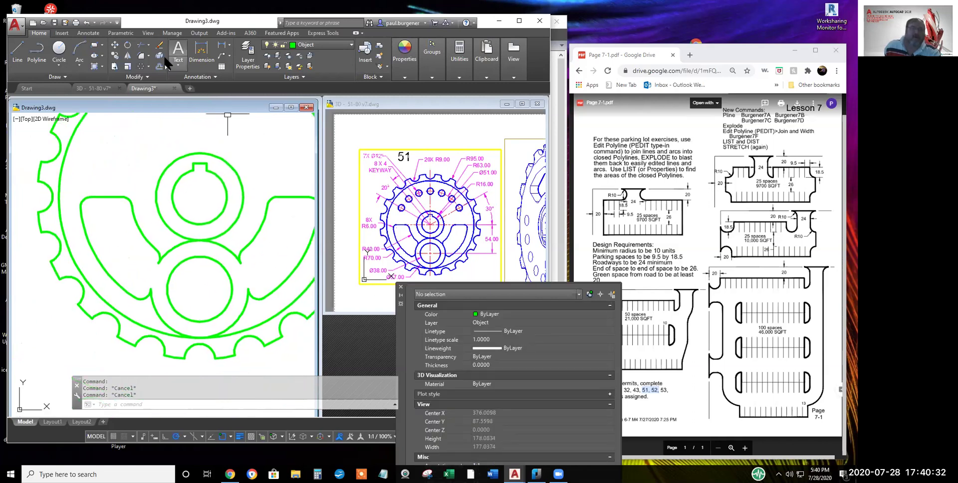
left_click(143, 75)
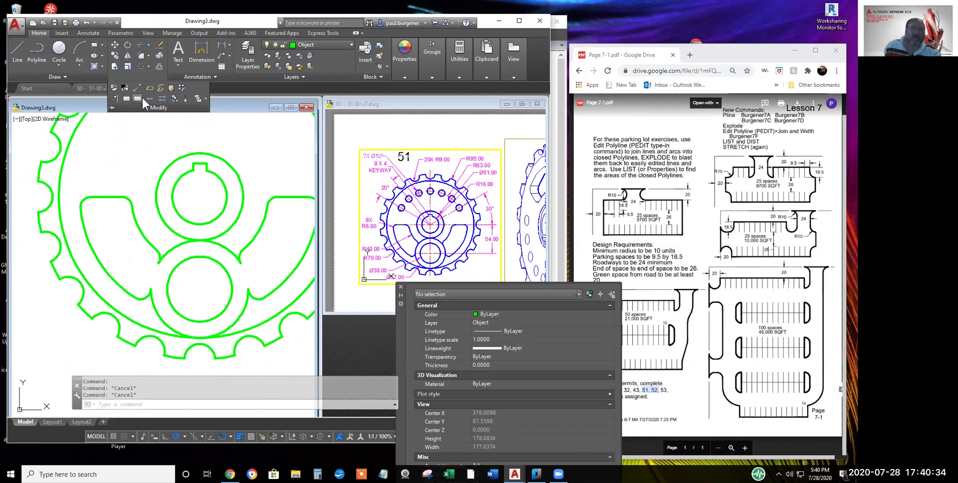
left_click(136, 99)
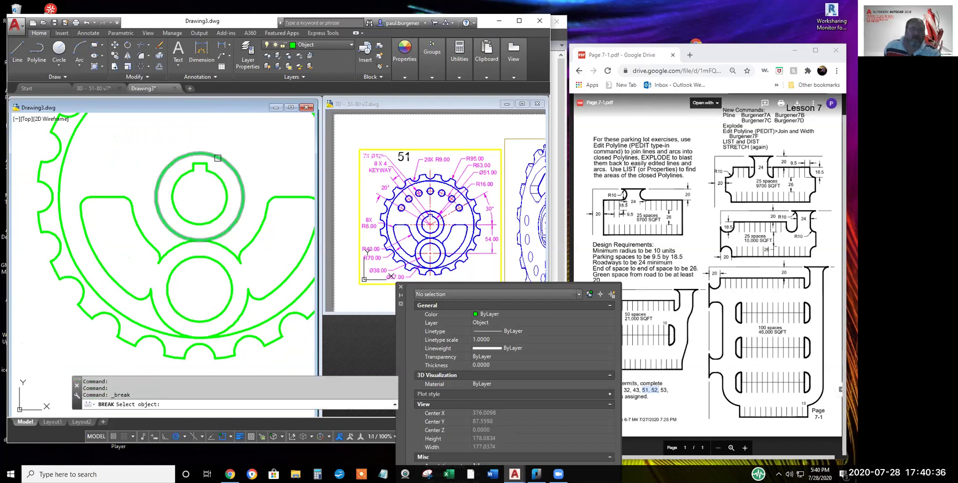
left_click(216, 157)
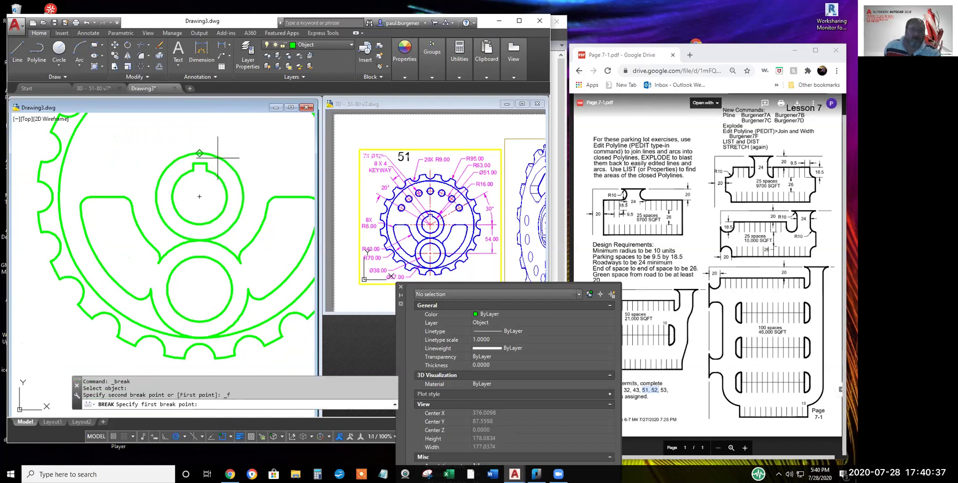
left_click(200, 240)
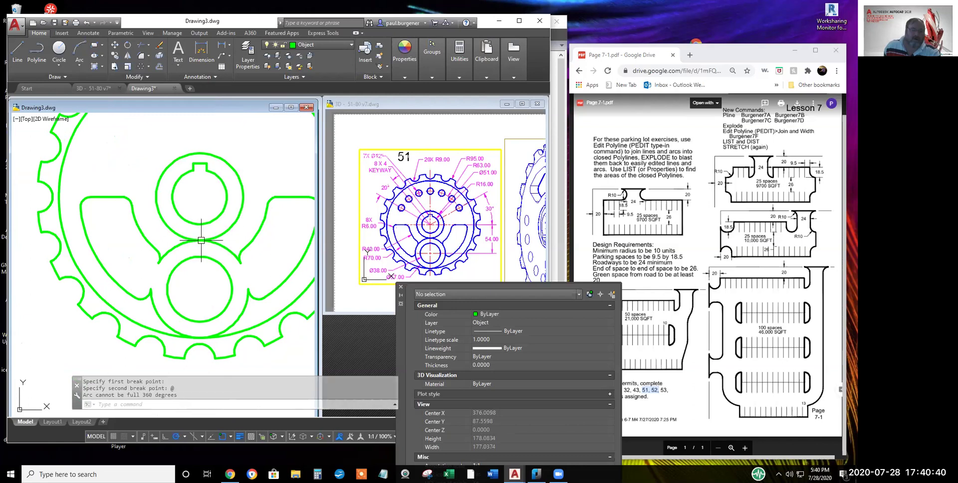
left_click(233, 225)
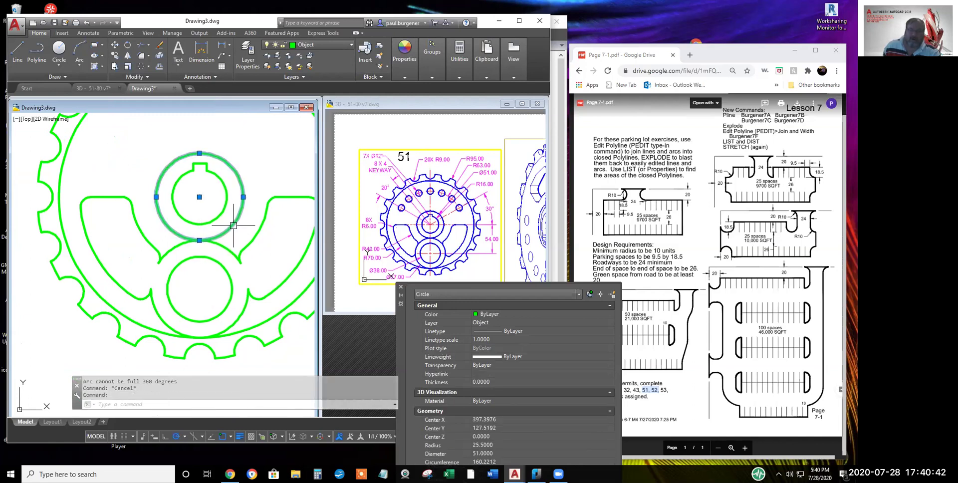
key("Escape")
Draw a tiny circle centred on the tangent point between the hub circle and the lower arc
scroll(204, 239, "up", 3)
scroll(204, 239, "up", 5)
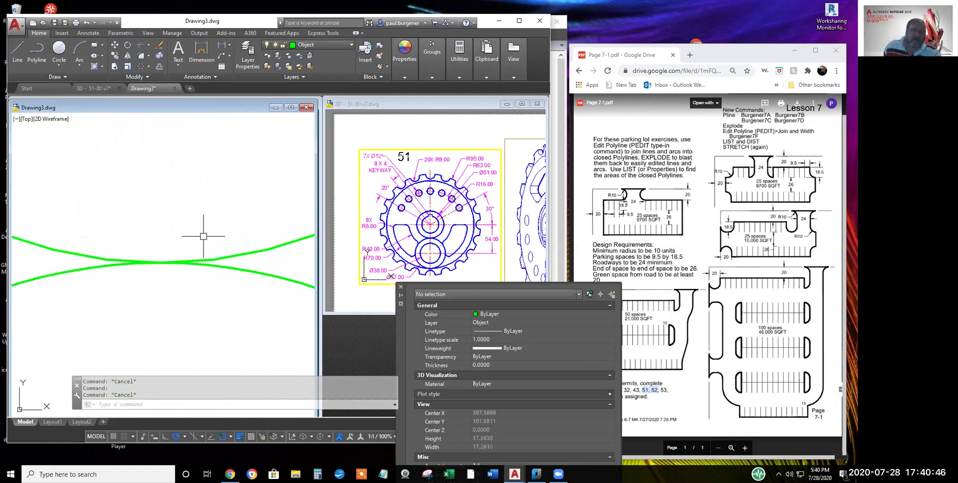
scroll(203, 234, "down", 3)
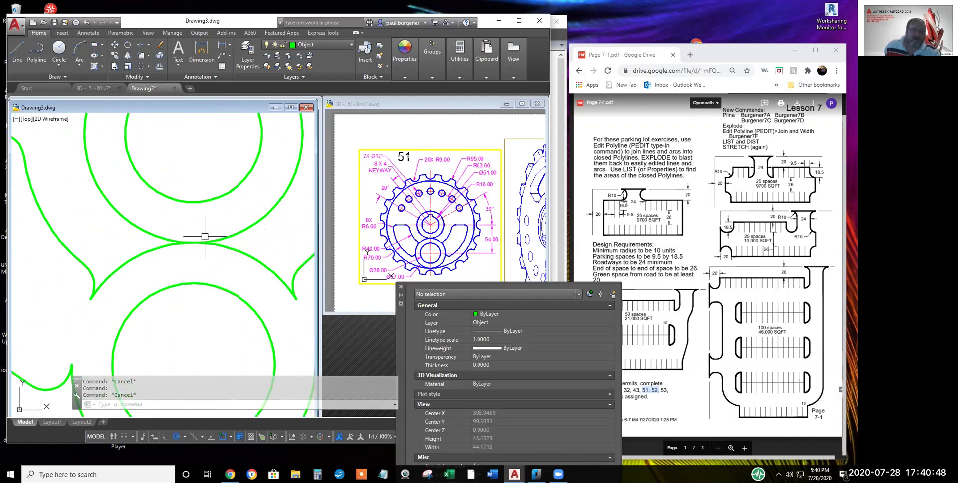
scroll(194, 244, "up", 3)
type("c")
key("Return")
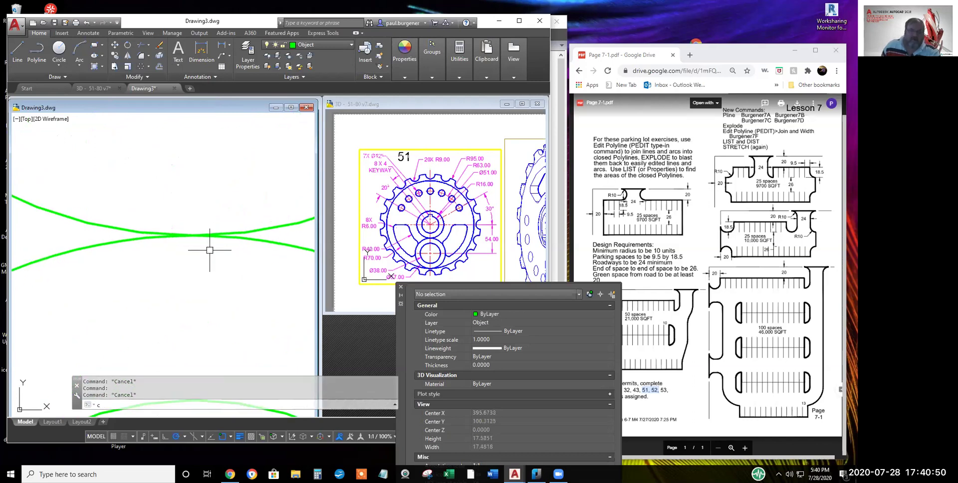
left_click(192, 235)
left_click(201, 243)
key("Return")
scroll(195, 238, "up", 3)
key("Escape")
key("Escape")
key("Escape")
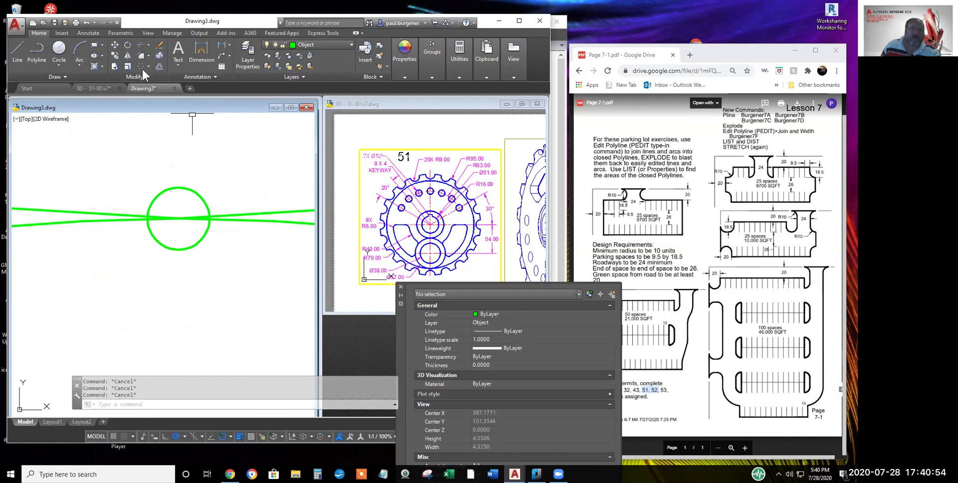
Trim the hub circle and the lower arc inside the tiny circle at their tangent point
left_click(140, 44)
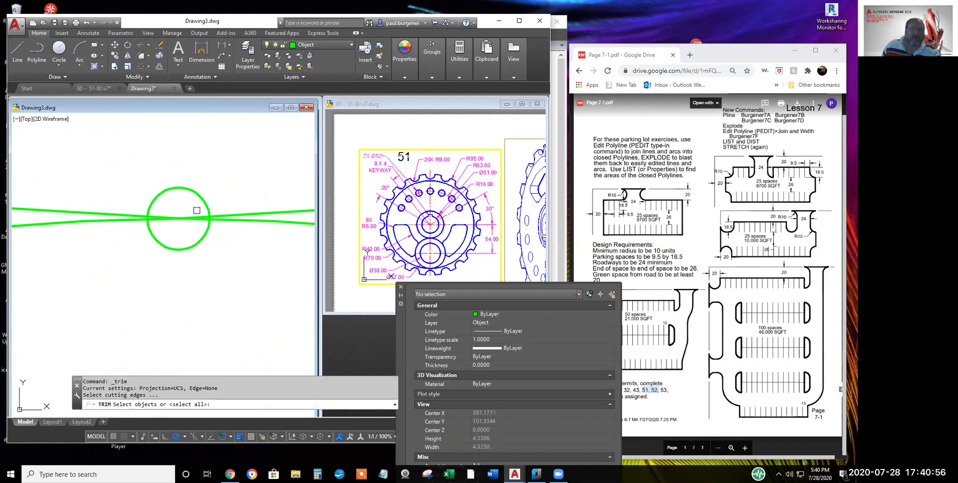
left_click(199, 214)
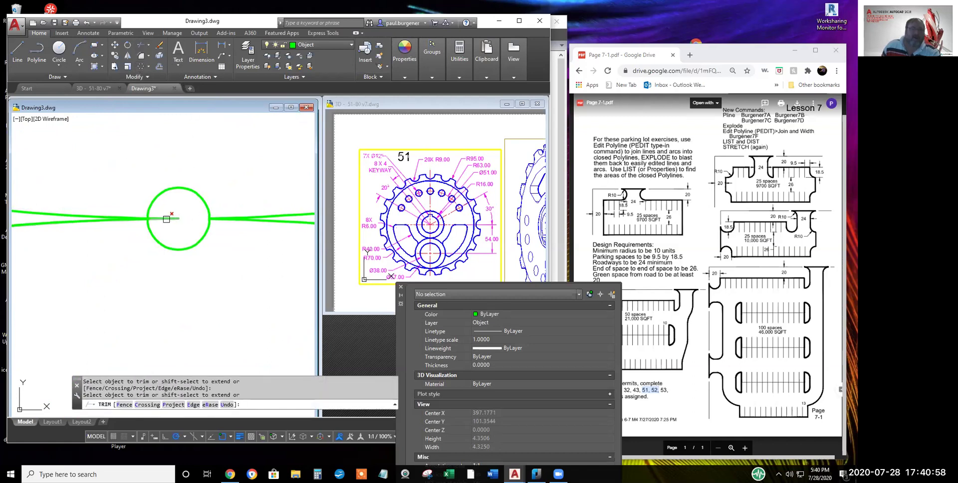
key("Escape")
Erase the tiny cutting circle at the tangent point
scroll(256, 261, "down", 3)
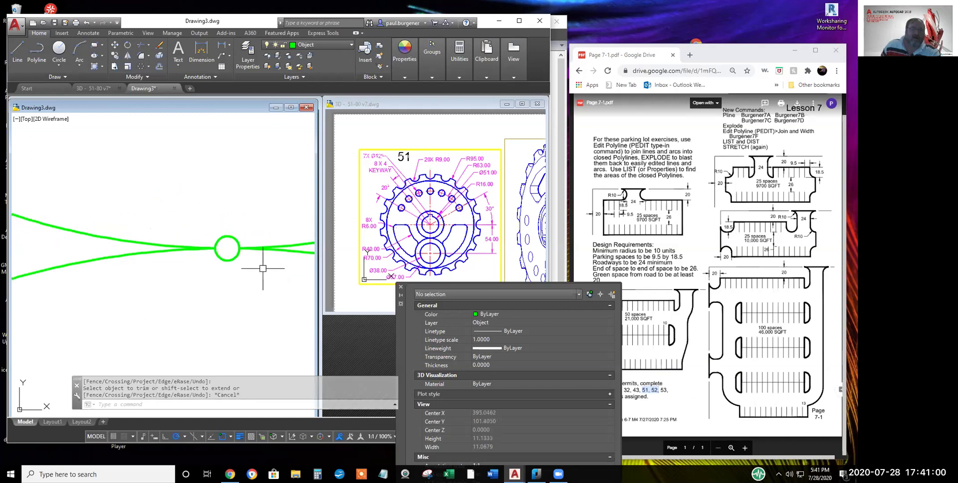
middle_click_drag(261, 265, 184, 220)
left_click(165, 198)
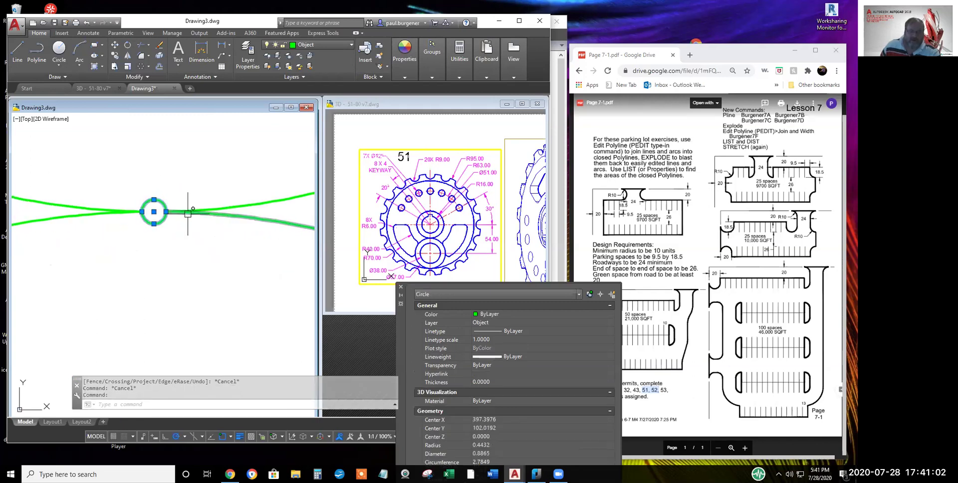
type("e")
key("Return")
Fillet the trimmed arc ends beside the tangent-point gap with a radius of 0
scroll(214, 235, "down", 2)
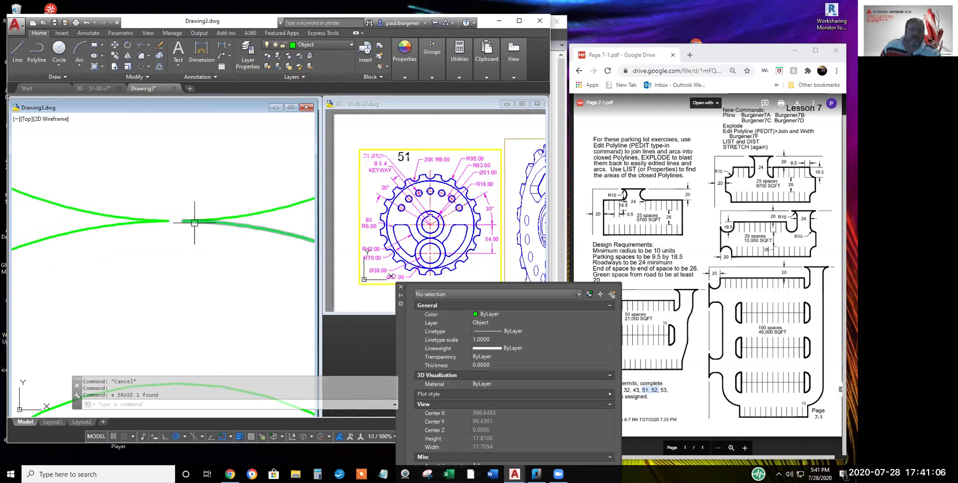
left_click(141, 56)
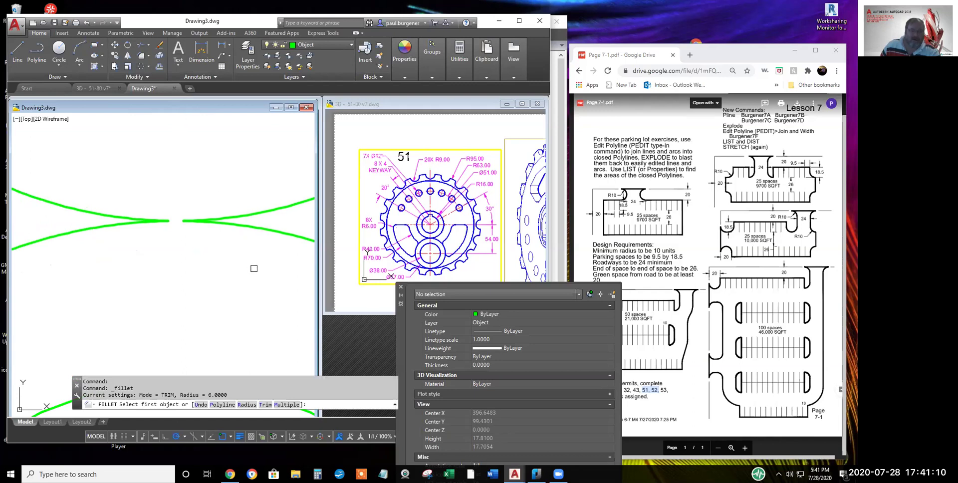
right_click(255, 272)
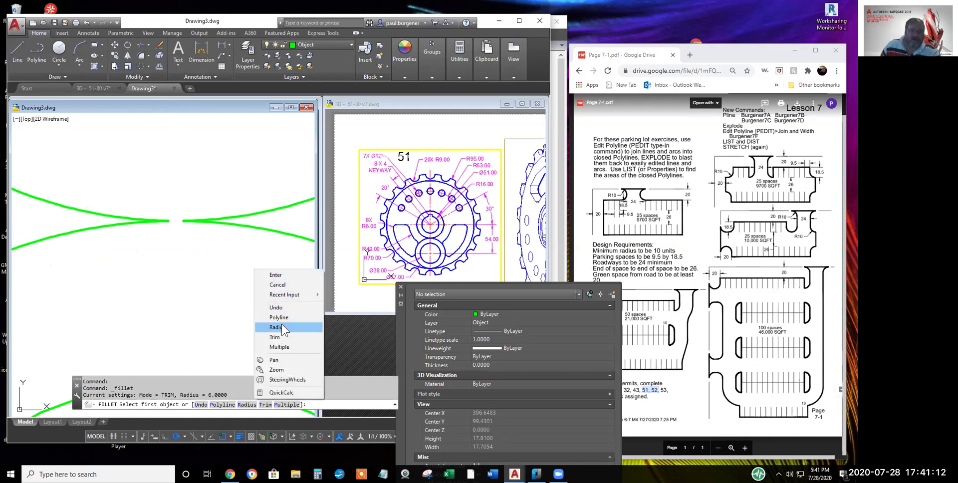
left_click(281, 327)
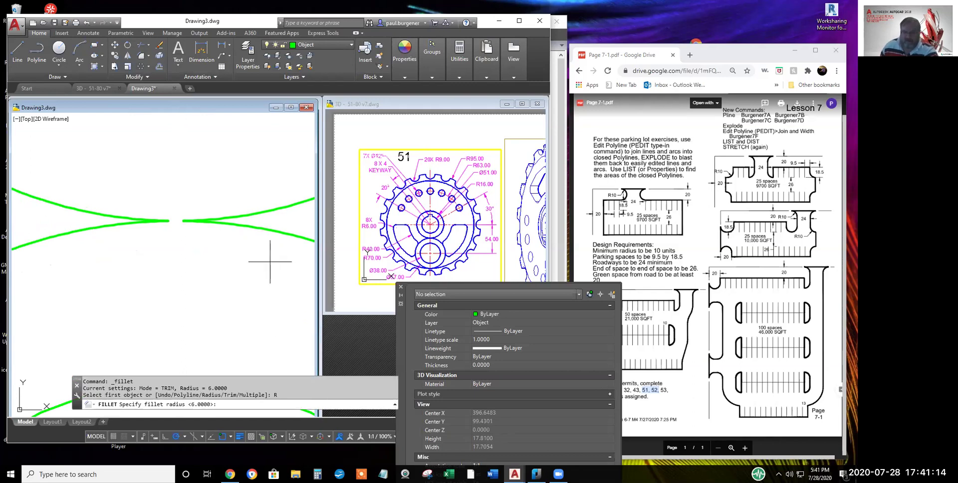
type("0")
key("Return")
left_click(167, 220)
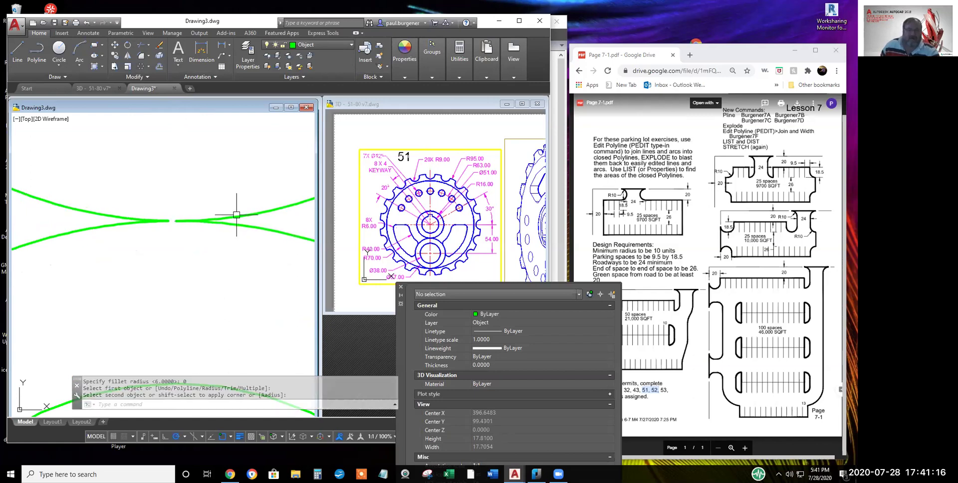
Try another radius 0 fillet on the arc ends at the tangent point, and undo it
left_click(183, 224)
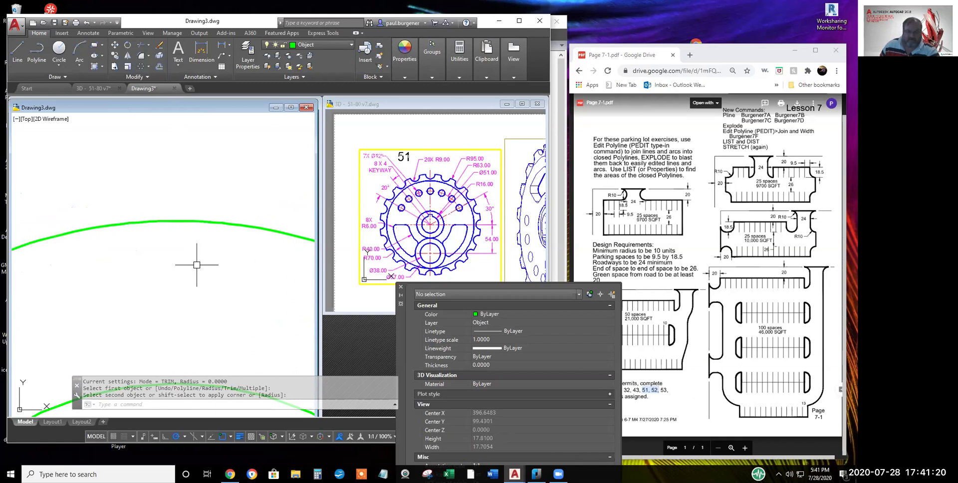
type("u")
key("Return")
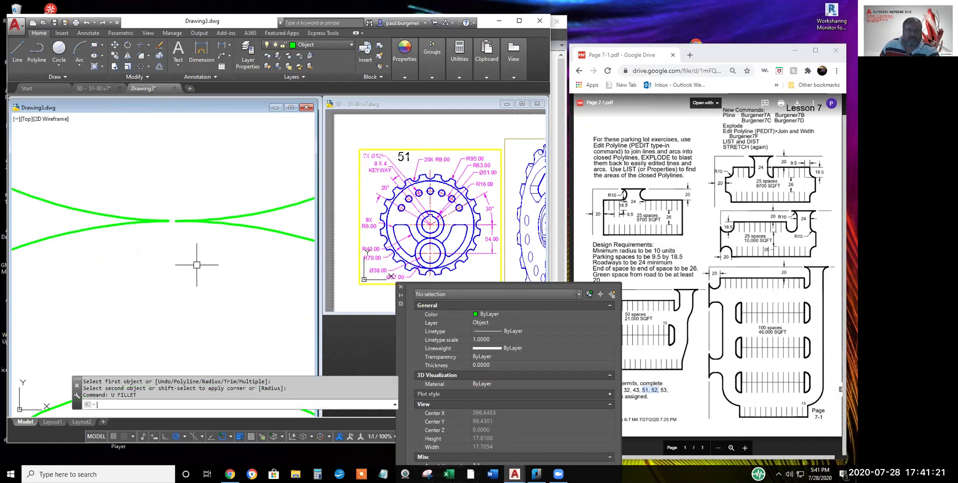
Examine the arc ends at the hub tangent point and where the lower arc touches the large circle
left_click(233, 223)
key("Escape")
left_click(251, 229)
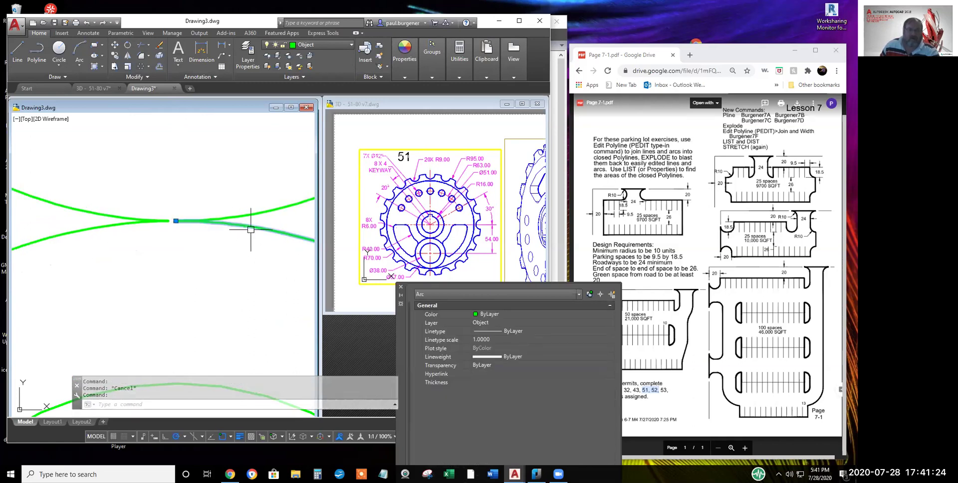
scroll(173, 224, "up", 5)
key("Escape")
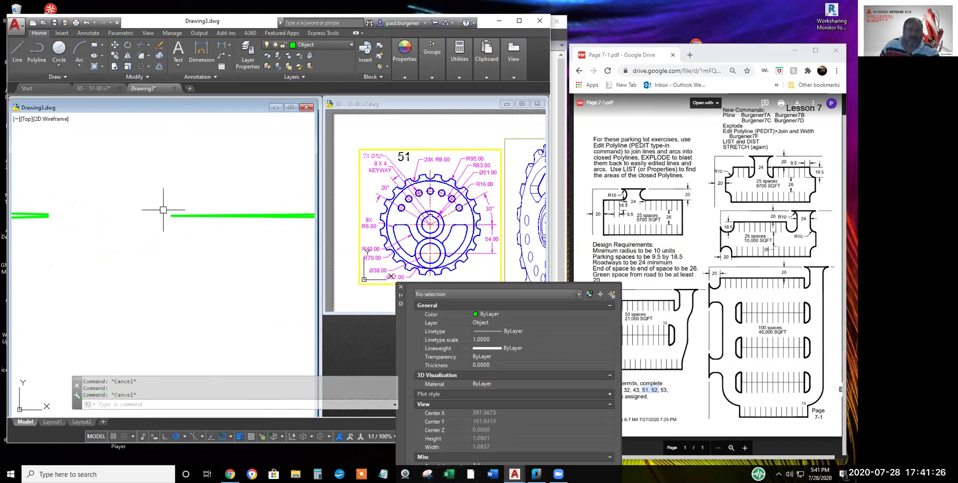
scroll(182, 229, "down", 1)
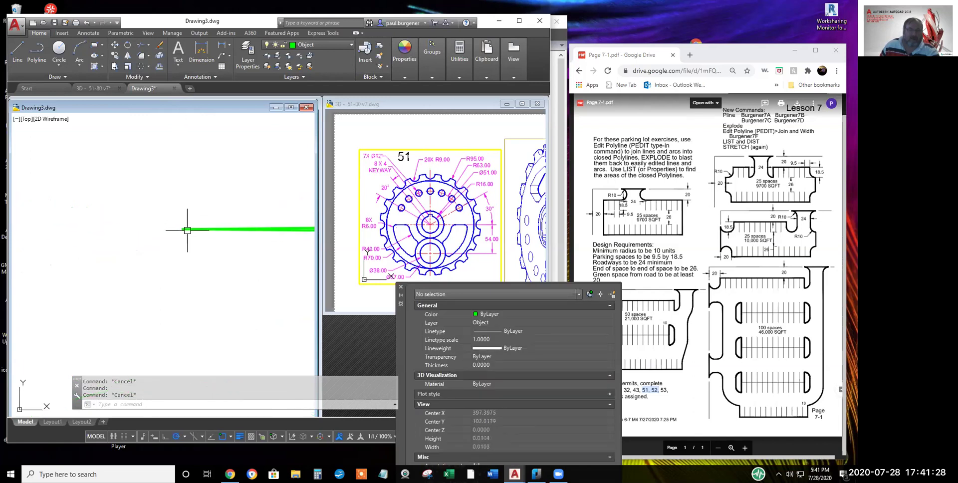
scroll(200, 245, "down", 10)
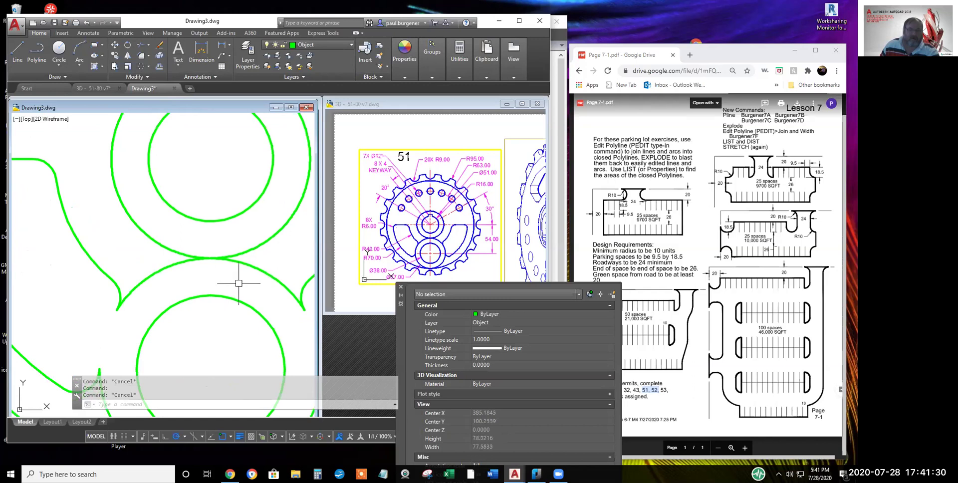
scroll(239, 278, "down", 5)
middle_click_drag(237, 279, 175, 212)
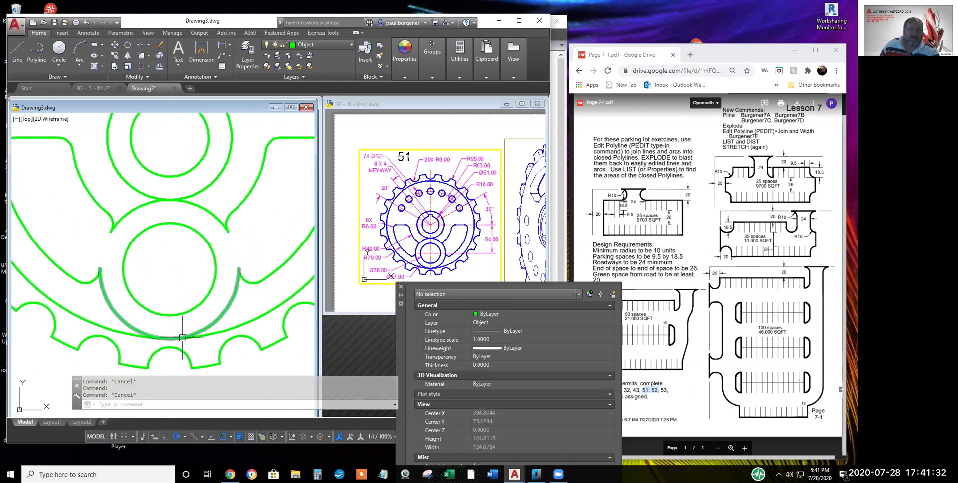
scroll(170, 339, "up", 6)
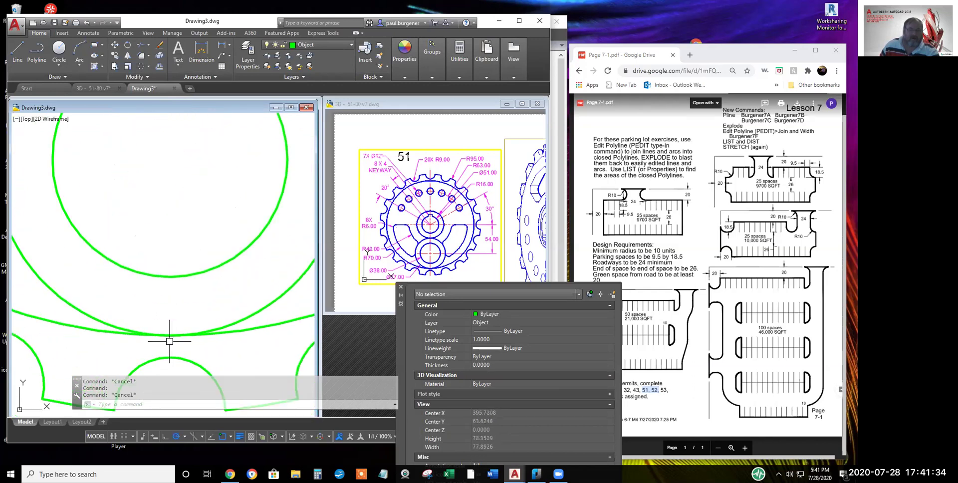
scroll(169, 333, "down", 10)
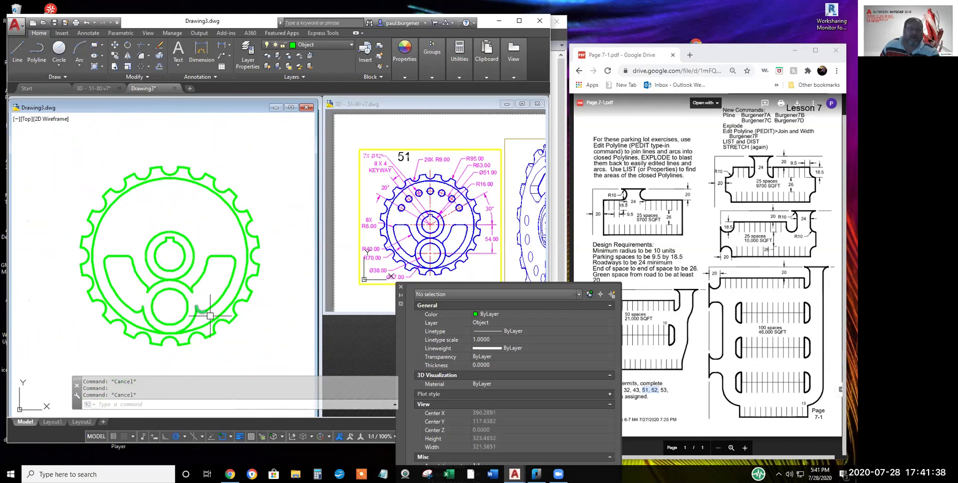
Erase the gear's toothed outer profile and the hub's inner bore circle from the copied gear
left_click(214, 178)
type("e")
key("Return")
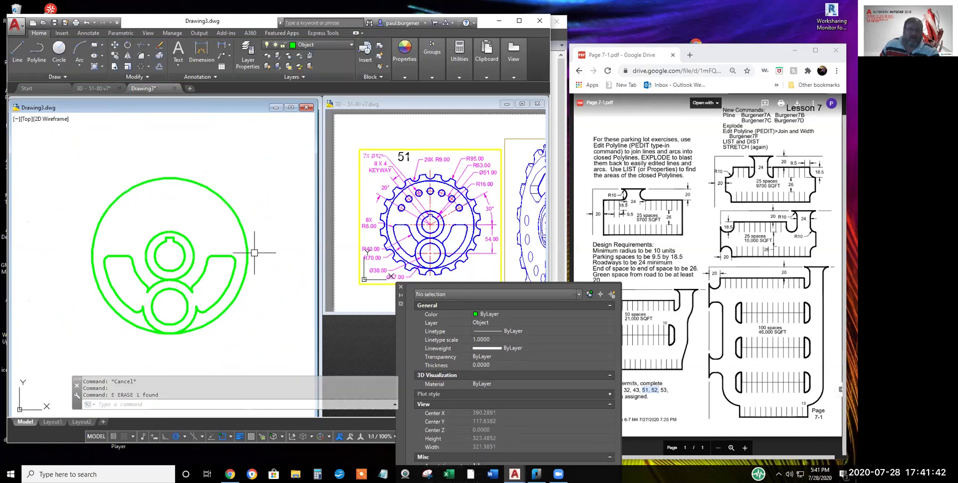
left_click(184, 261)
type("e")
key("Return")
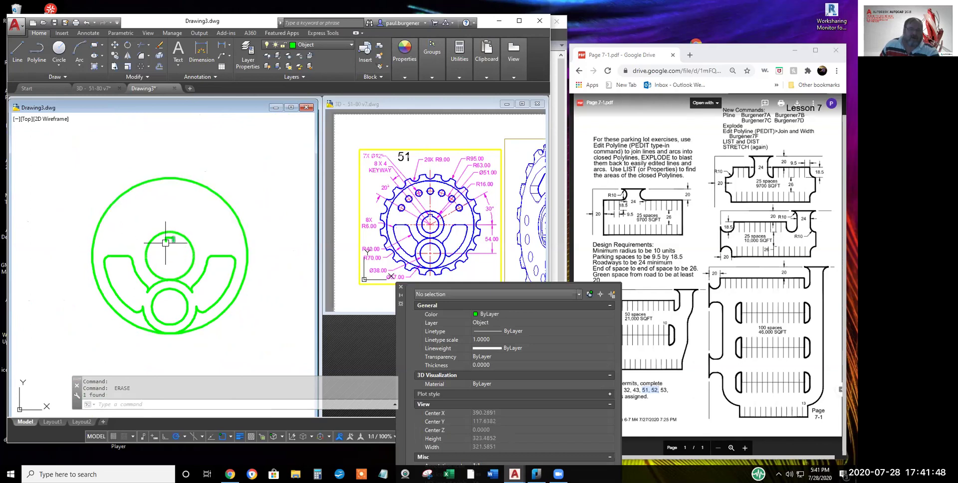
Erase the hub's outer circle together with the keyway lines inside it
key("Return")
left_click(202, 255)
left_click(145, 214)
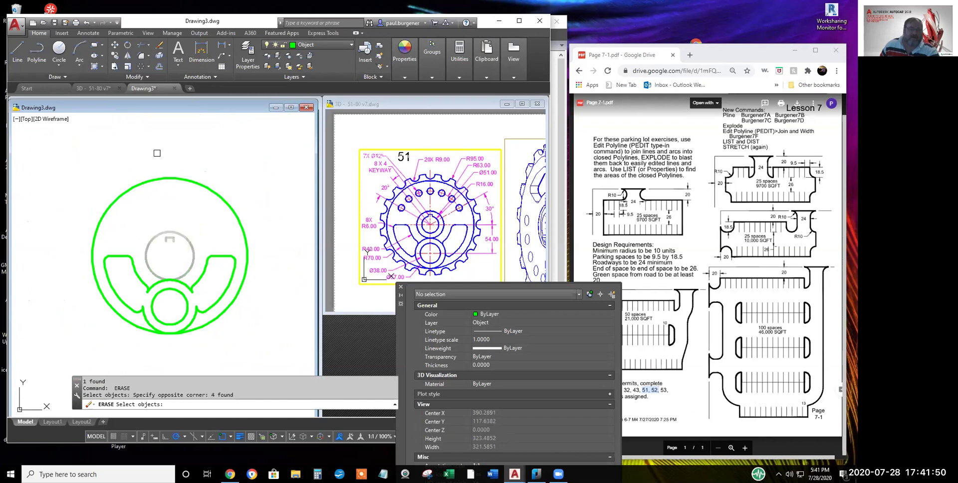
left_click(160, 46)
left_click(196, 245)
left_click(133, 207)
key("Return")
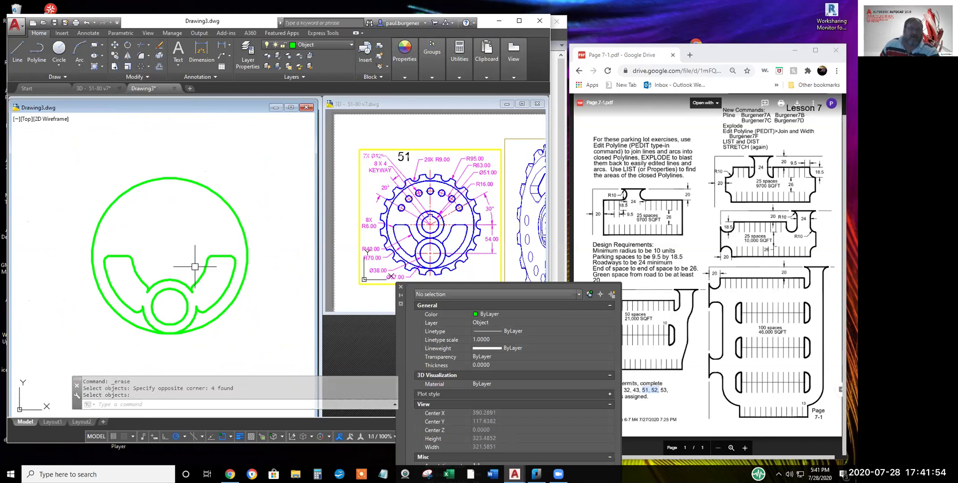
Erase the inner hole circle below the hub
key("Return")
left_click(182, 291)
key("Return")
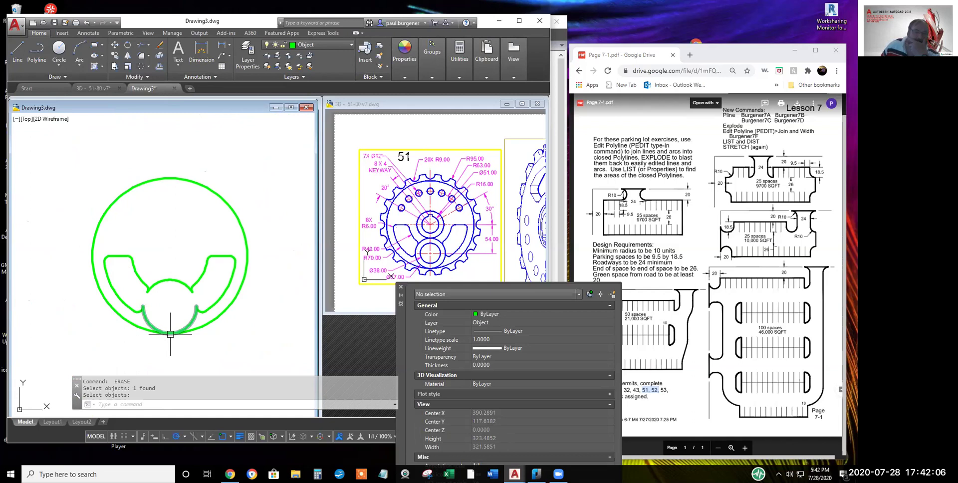
Use Edit Polyline to convert the short horizontal line atop the left pocket into a polyline
left_click(139, 77)
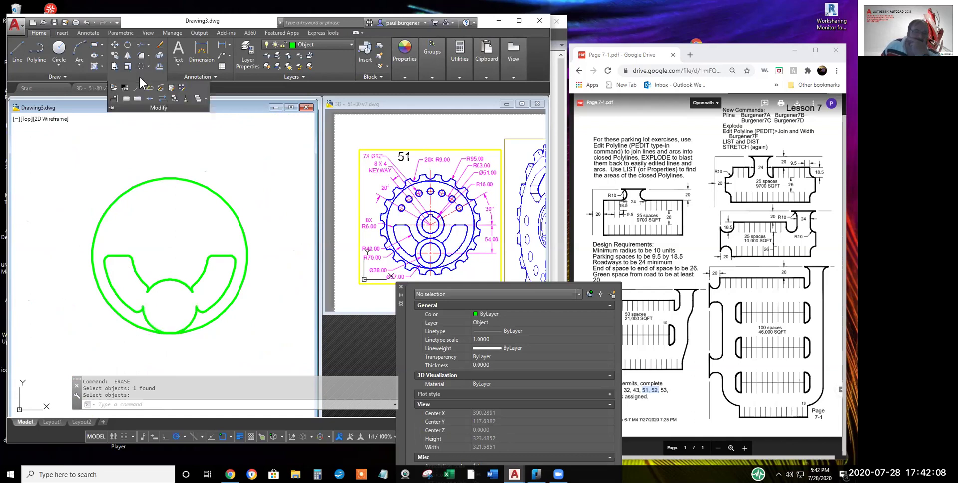
left_click(150, 88)
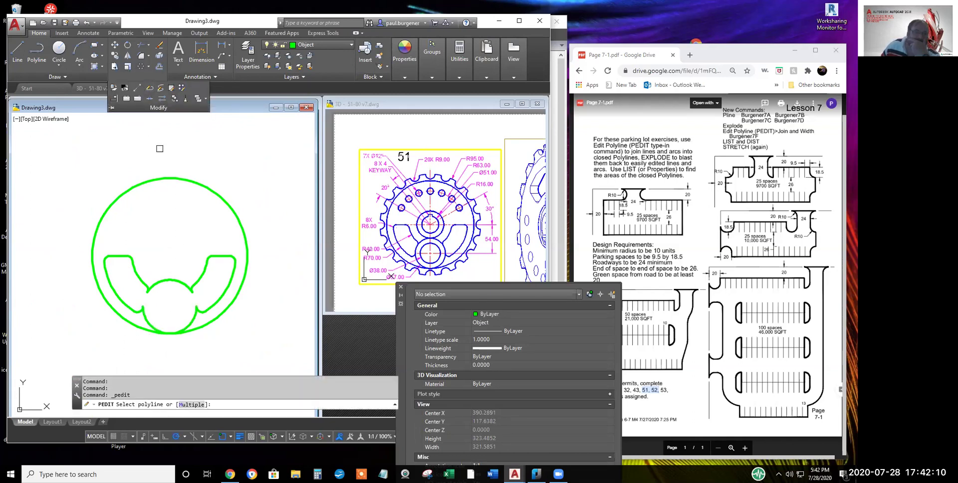
left_click(136, 256)
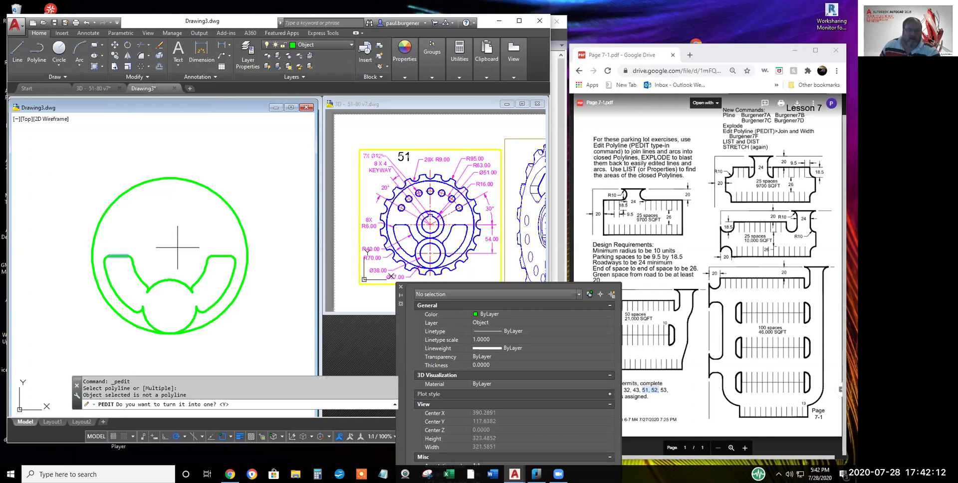
key("Return")
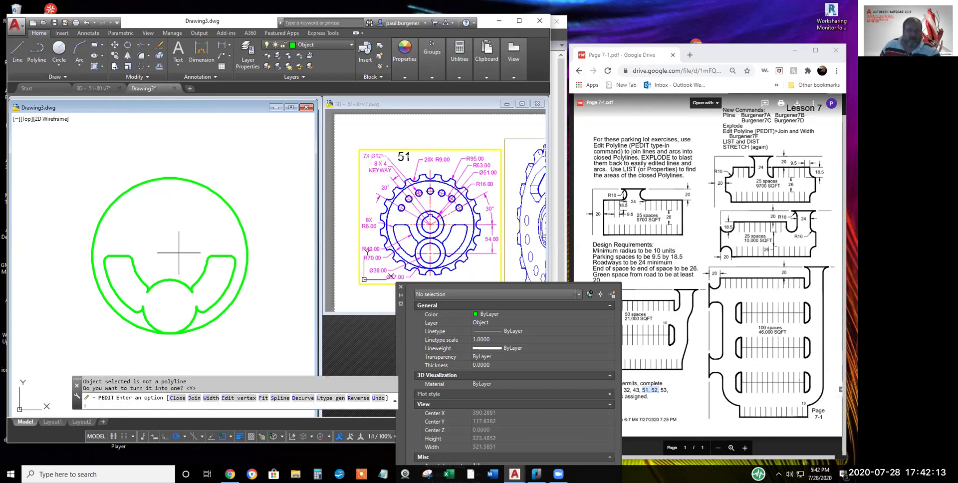
Start joining to that polyline, selecting the left pocket's inner curve, its tip fillet and the central upper arc
left_click(195, 399)
left_click(135, 266)
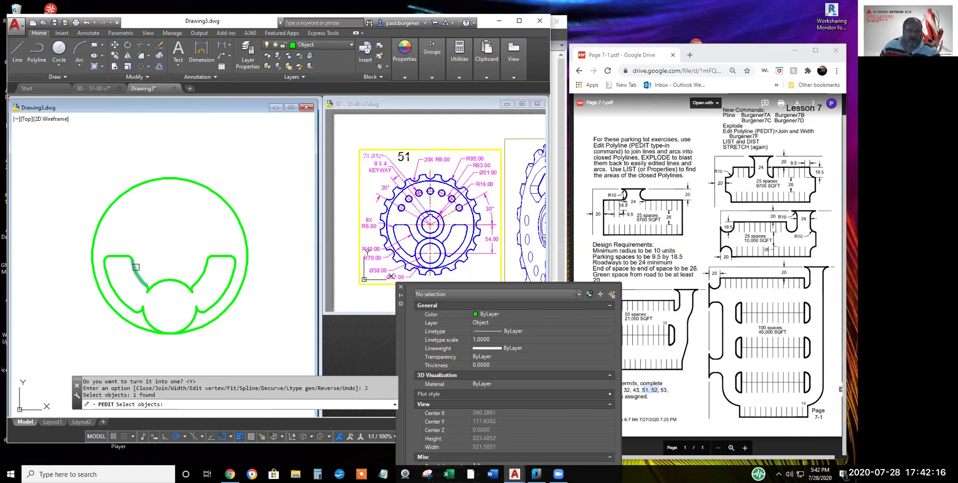
scroll(141, 287, "up", 5)
left_click(170, 290)
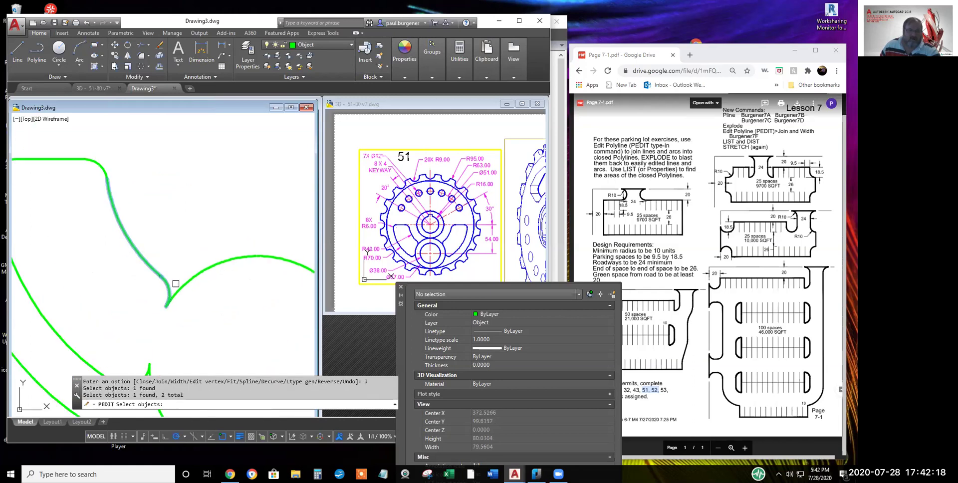
left_click(183, 281)
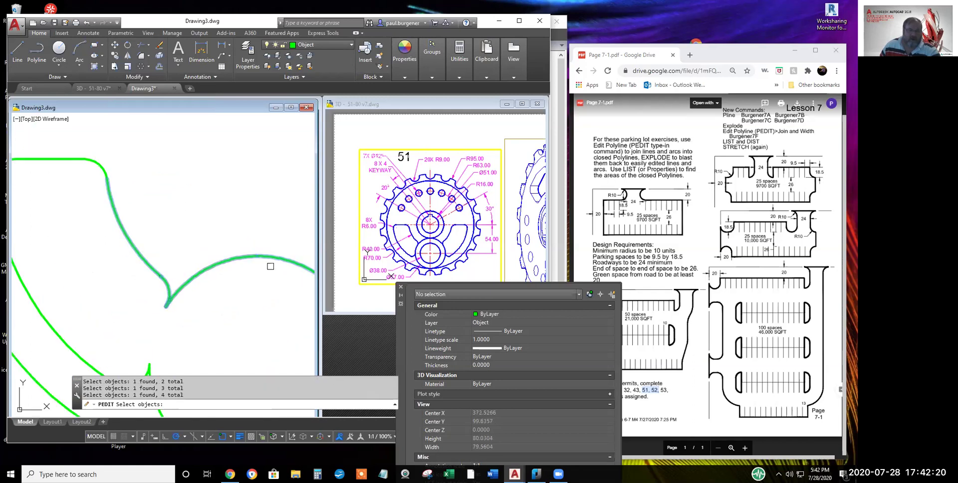
Add the right pocket's tip fillet, inner curve, upper corner fillet and top line to the join selection
scroll(253, 250, "up", 7)
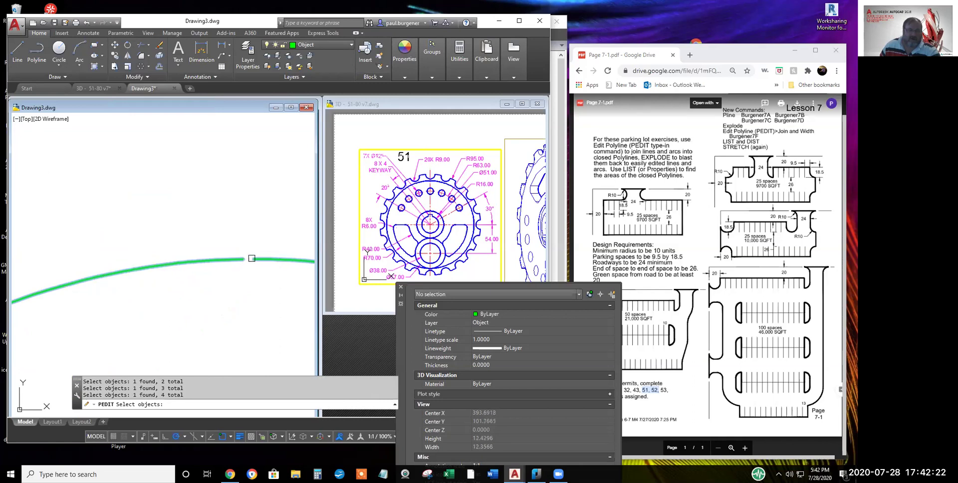
scroll(247, 258, "down", 10)
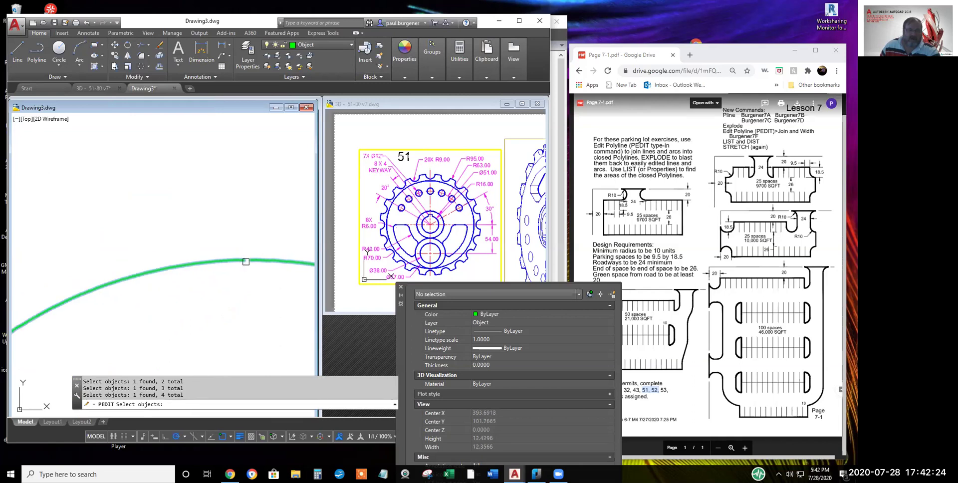
middle_click_drag(261, 298, 153, 256)
scroll(222, 273, "up", 4)
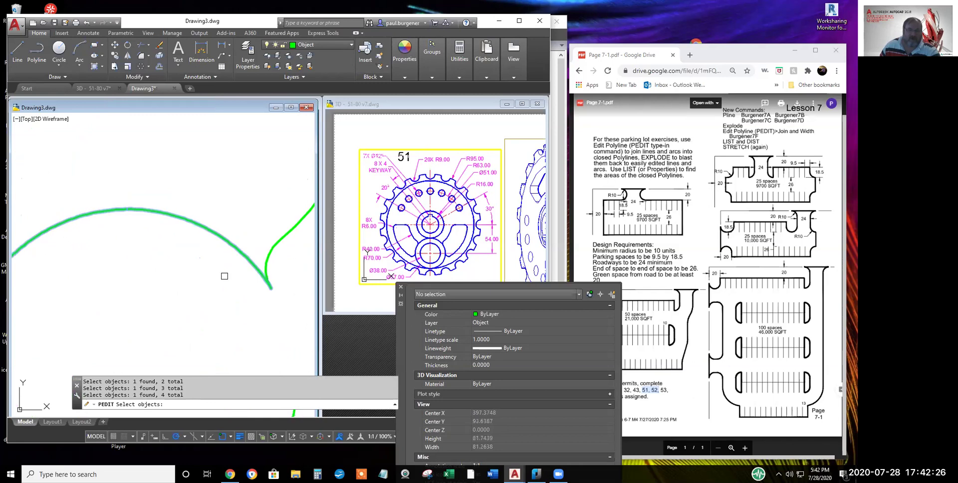
scroll(70, 284, "up", 3)
left_click(144, 283)
left_click(186, 212)
scroll(232, 255, "down", 10)
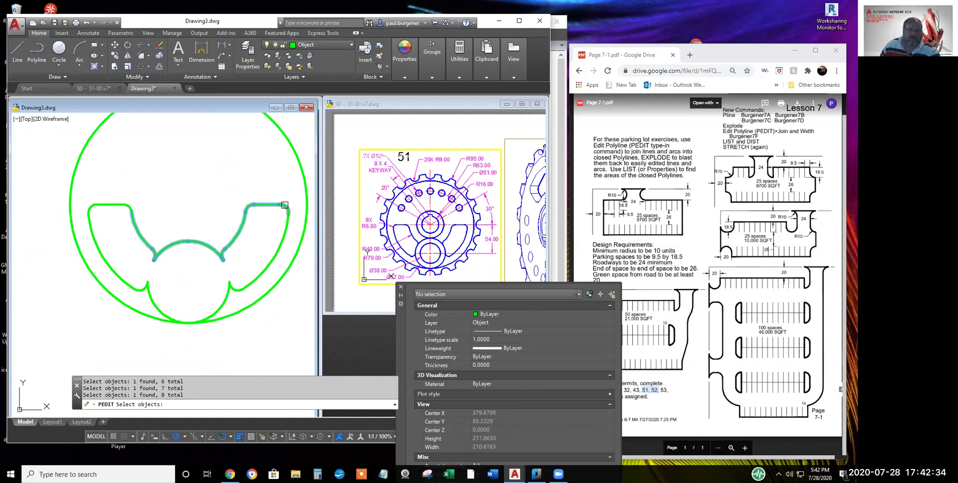
Select the rest of the pocket outline, join it all into the polyline and close the polyline
left_click(285, 229)
left_click(228, 297)
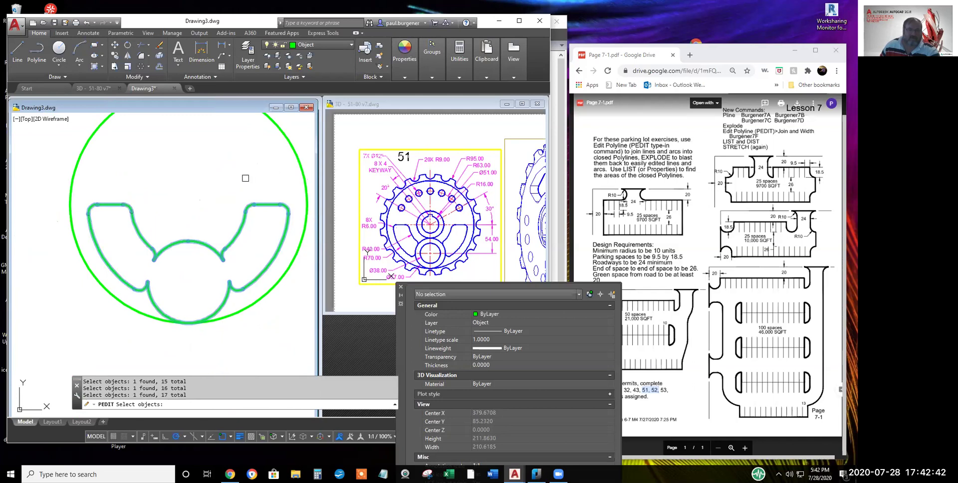
key("Return")
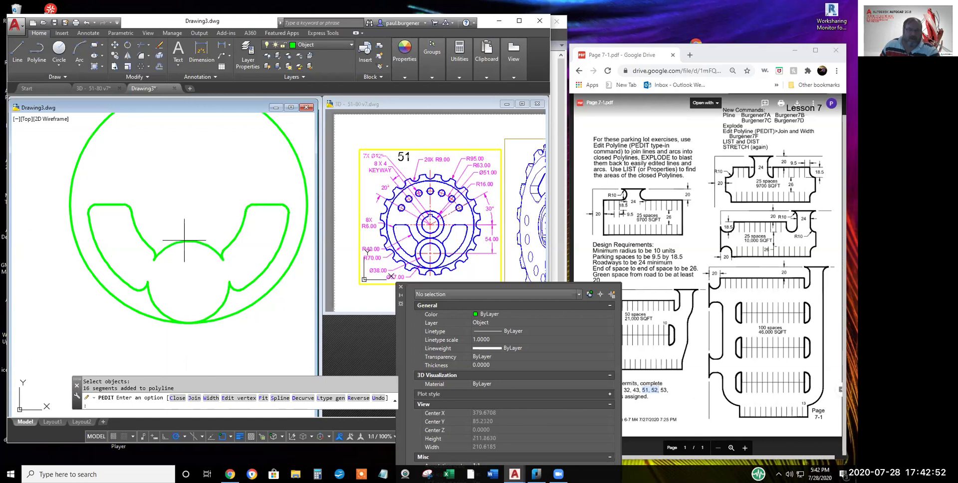
left_click(178, 398)
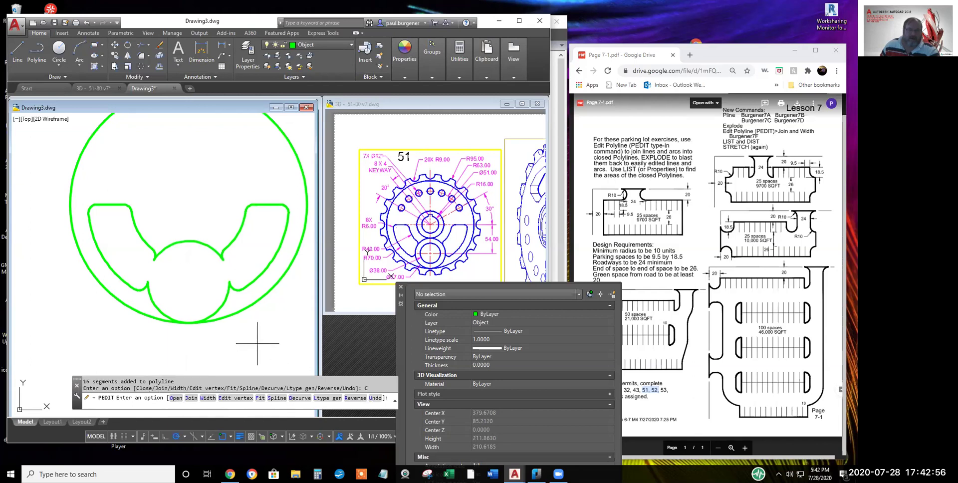
key("Return")
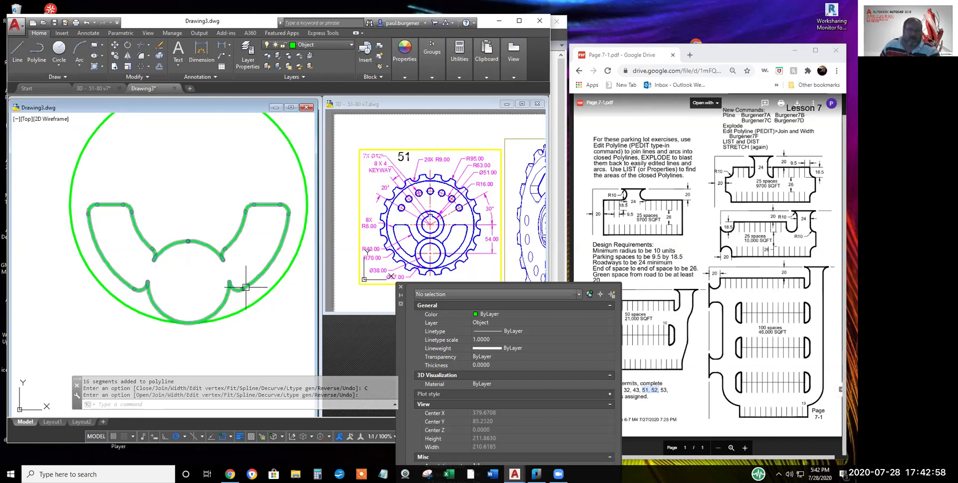
Draw a circle of radius about 2.14 centred where the pocket outline touches the outer circle at its lowest point
scroll(193, 331, "up", 2)
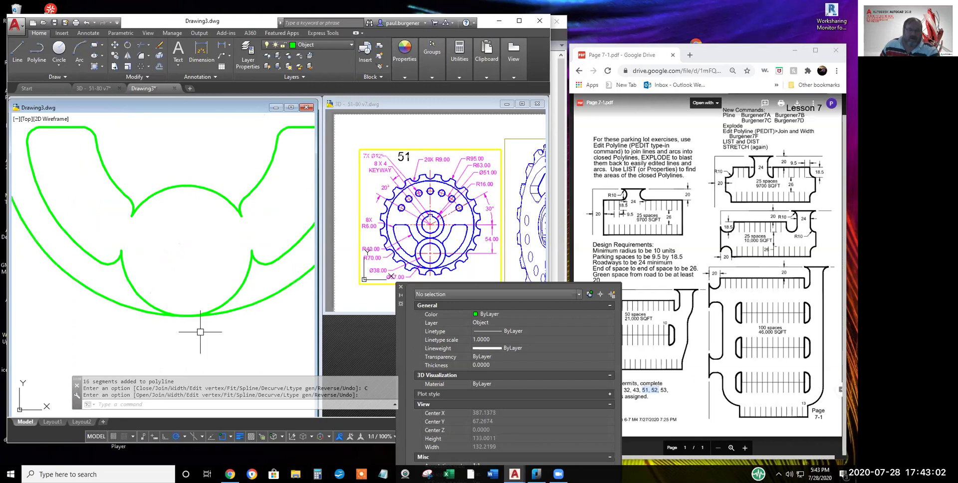
scroll(185, 320, "up", 5)
key("Return")
type("c")
key("Return")
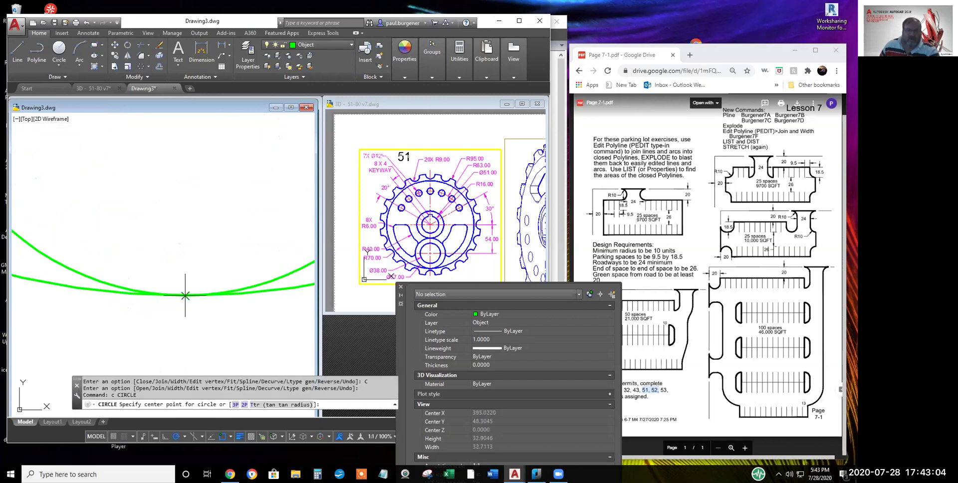
left_click(185, 296)
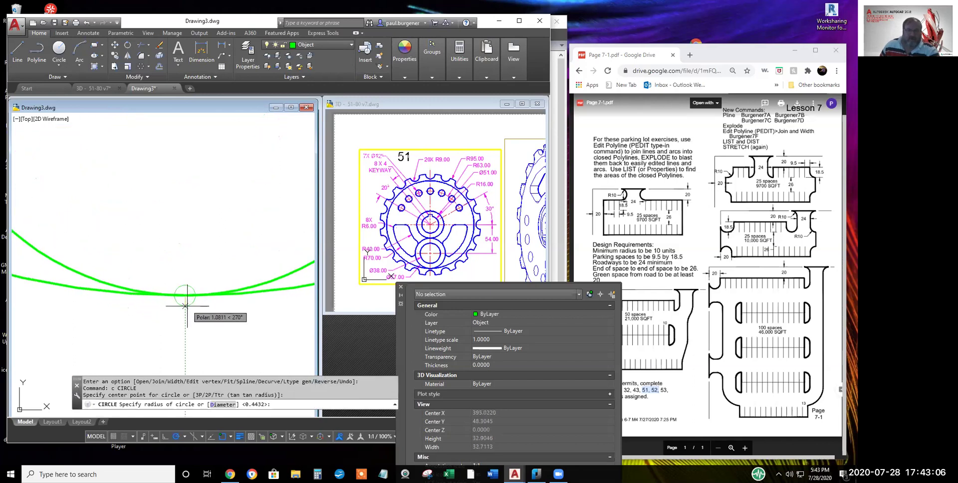
left_click(192, 315)
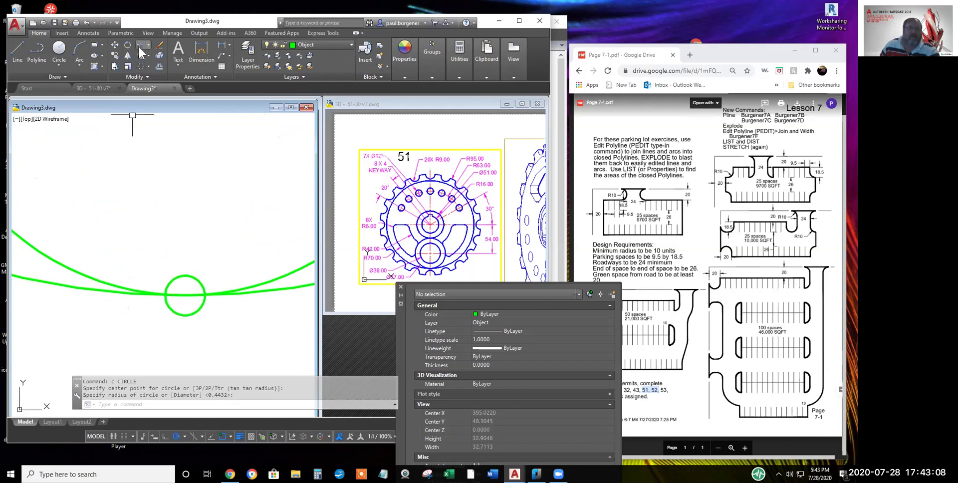
Trim the outer circle and the pocket outline inside the small circle
type("tr")
key("Return")
scroll(185, 292, "up", 8)
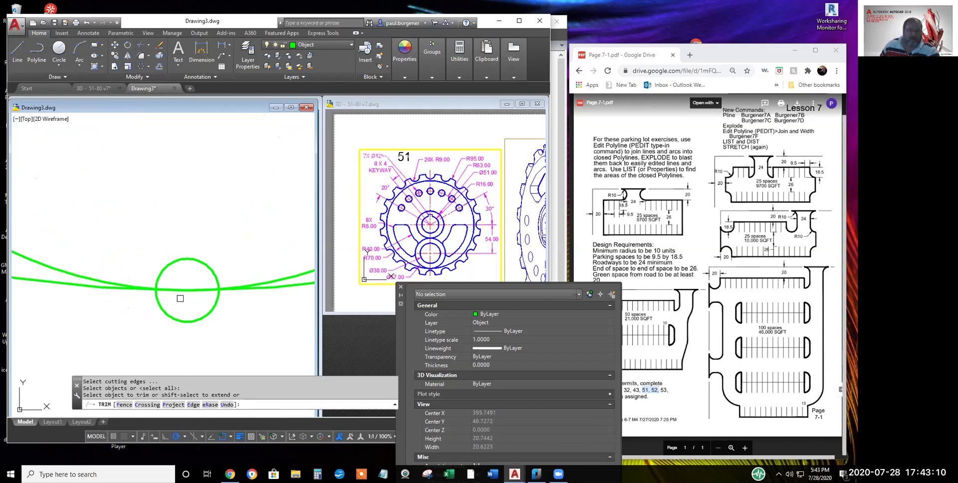
left_click(136, 276)
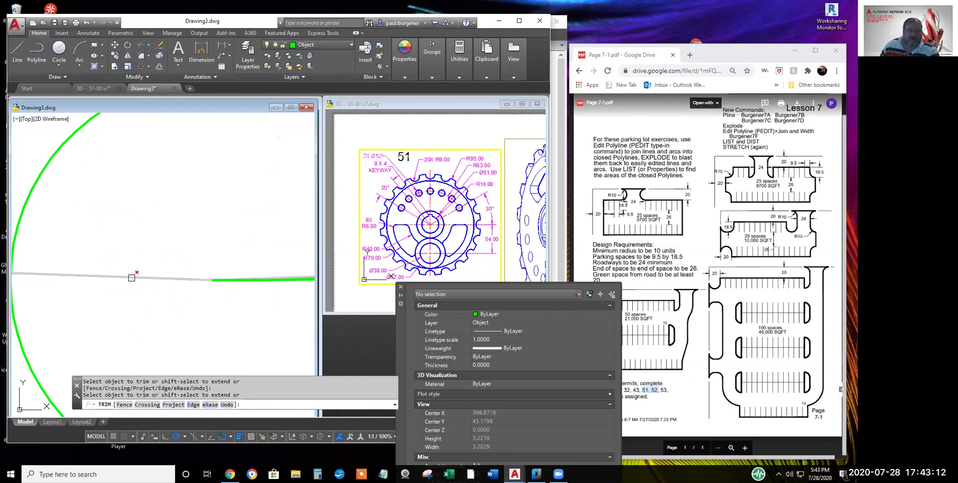
left_click(248, 280)
scroll(246, 321, "down", 10)
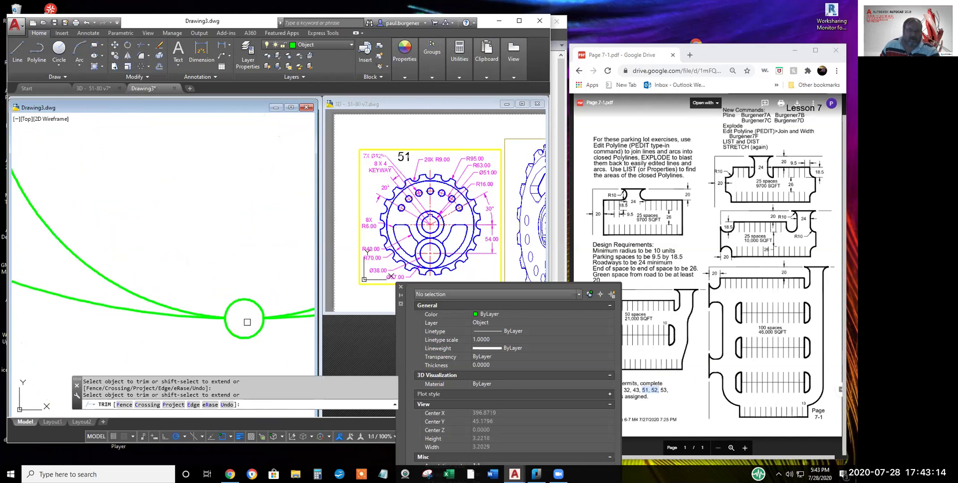
Erase the small circle used as the trimming boundary
key("Return")
left_click(257, 332)
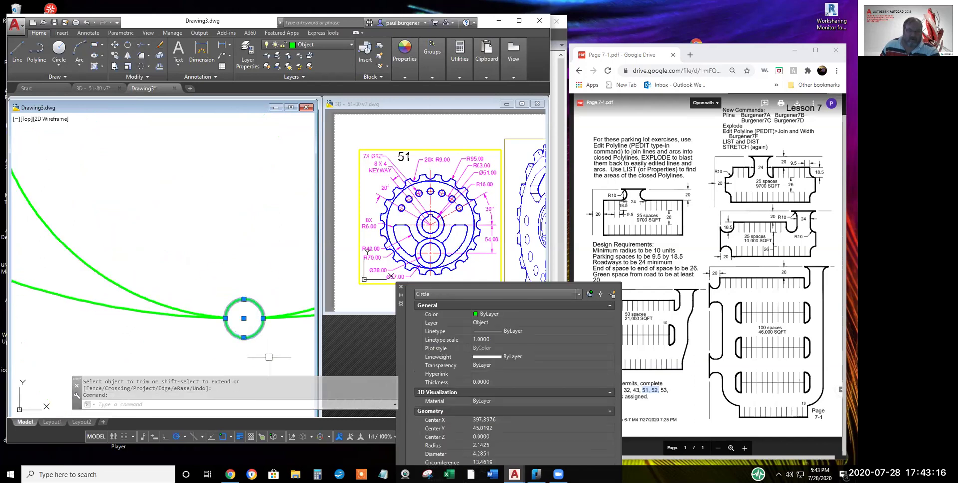
type("e")
key("Return")
scroll(173, 320, "down", 8)
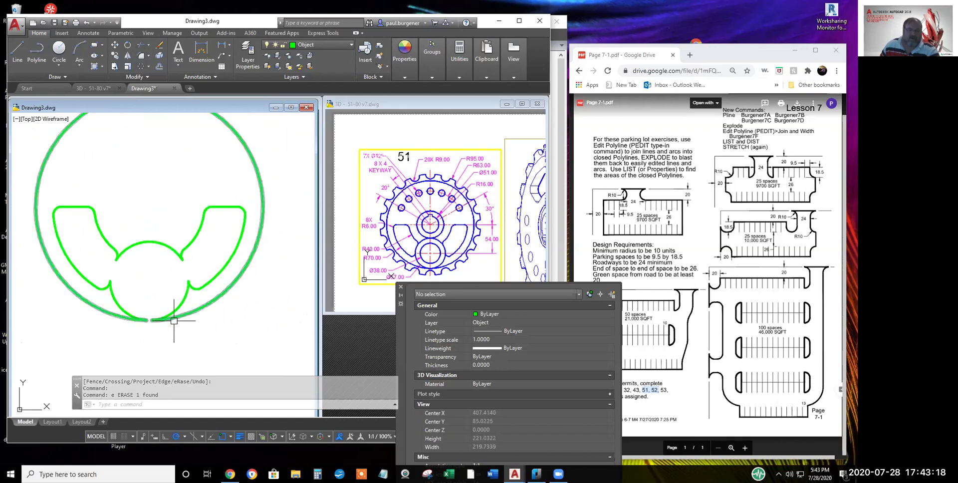
Try to join the outer arc to the pocket polyline with Edit Polyline
left_click(184, 299)
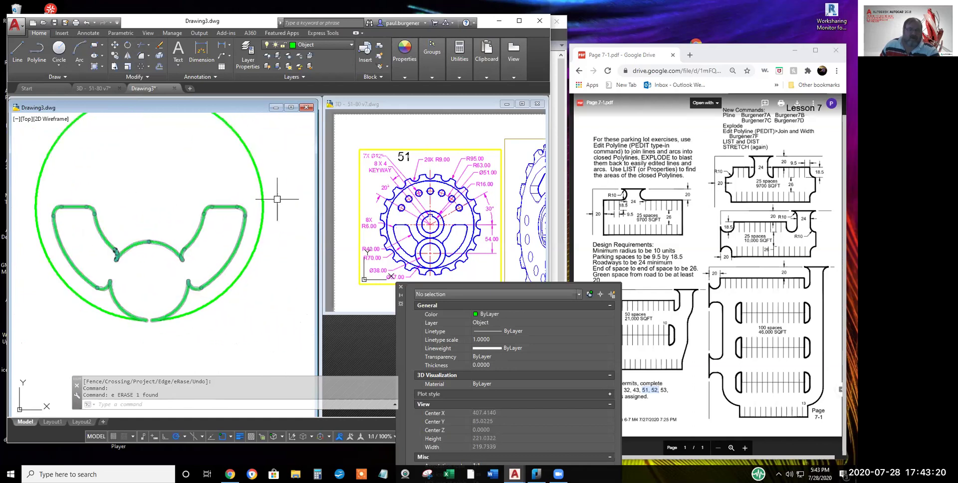
left_click(147, 78)
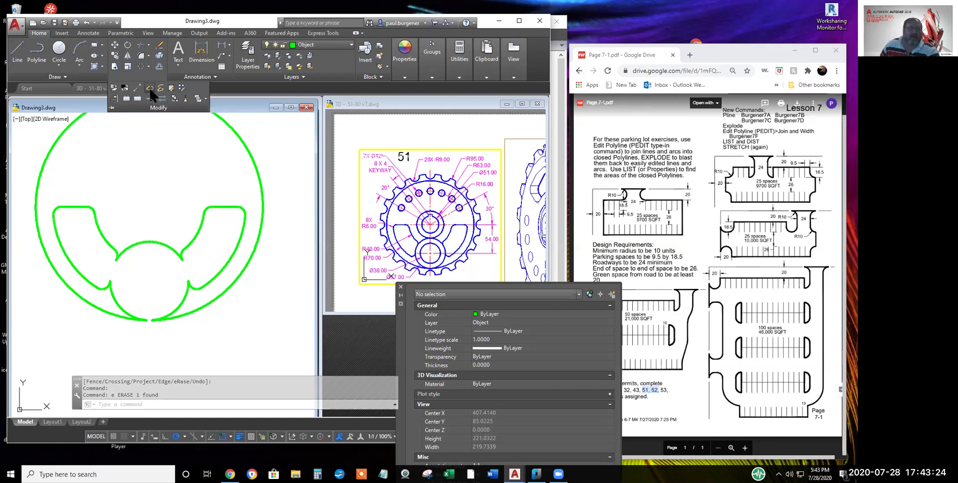
left_click(149, 89)
left_click(187, 305)
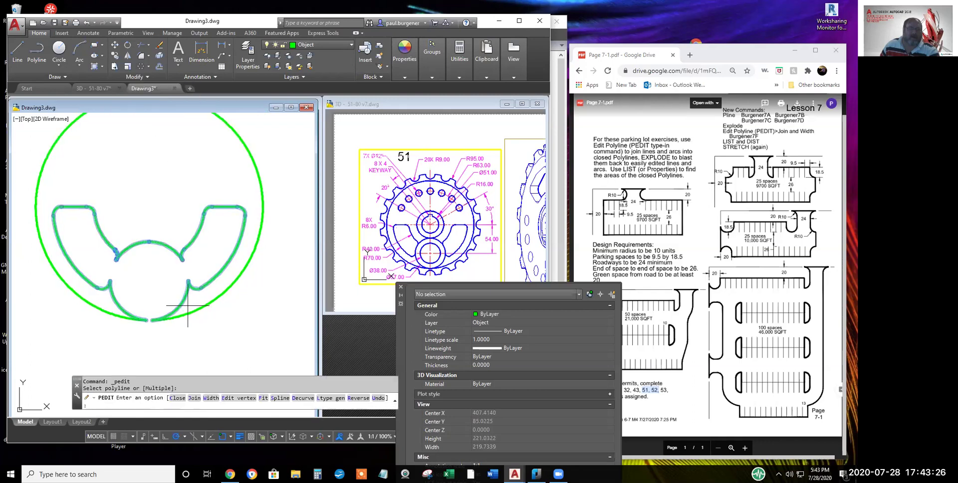
left_click(196, 398)
left_click(184, 317)
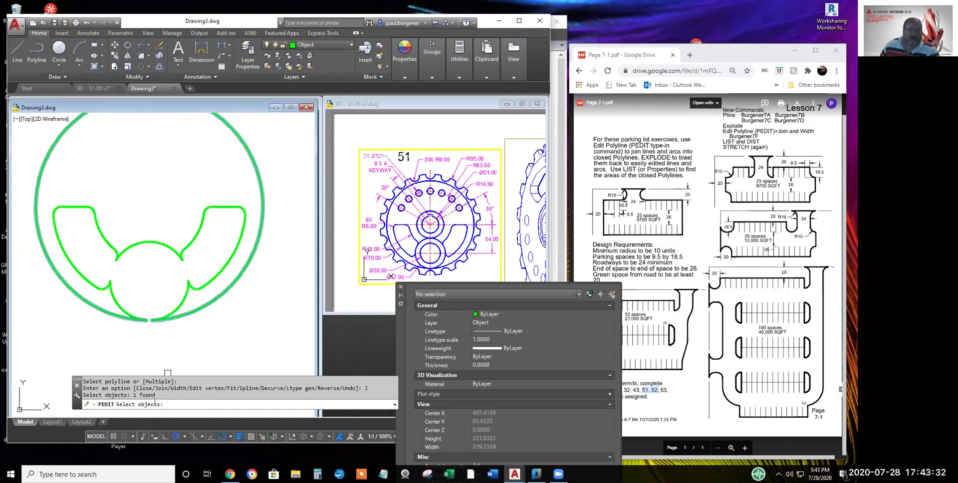
key("Return")
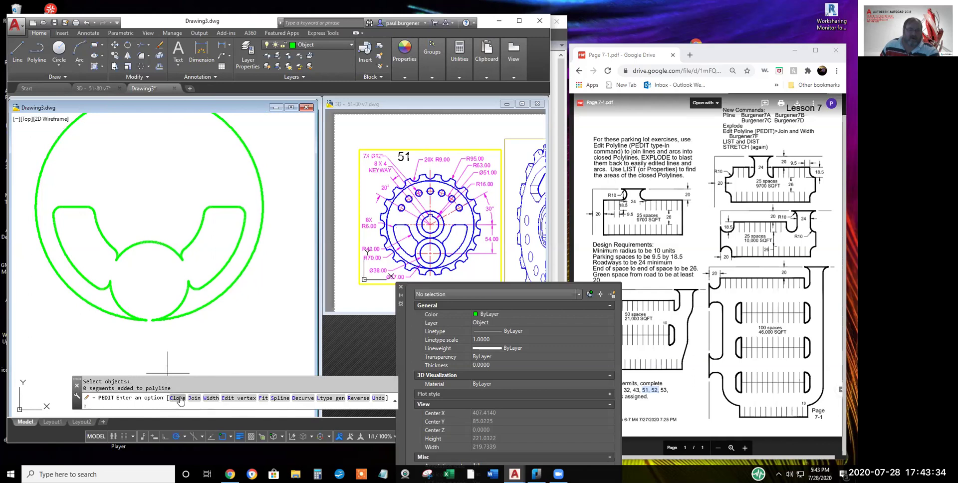
Close the pocket polyline across the gap and check whether the outer arc and pocket outline are separate objects
left_click(180, 398)
scroll(150, 322, "up", 3)
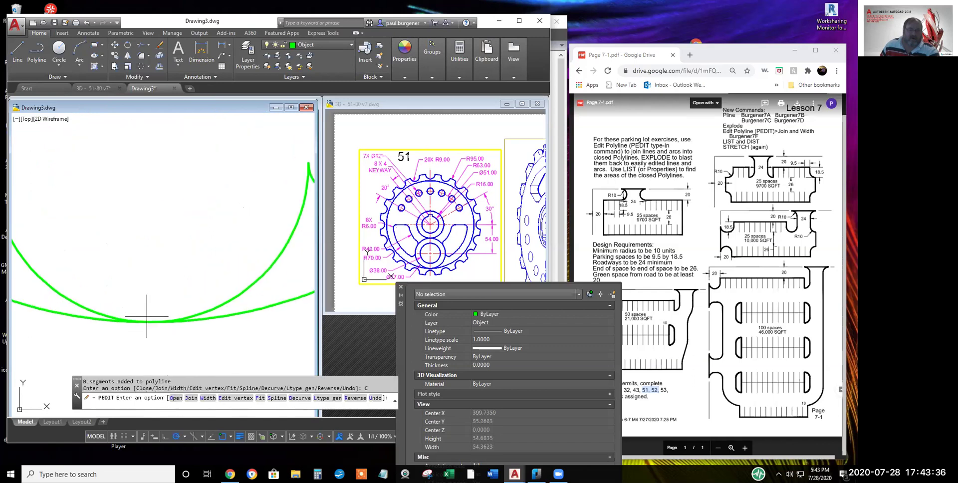
key("Escape")
left_click(202, 315)
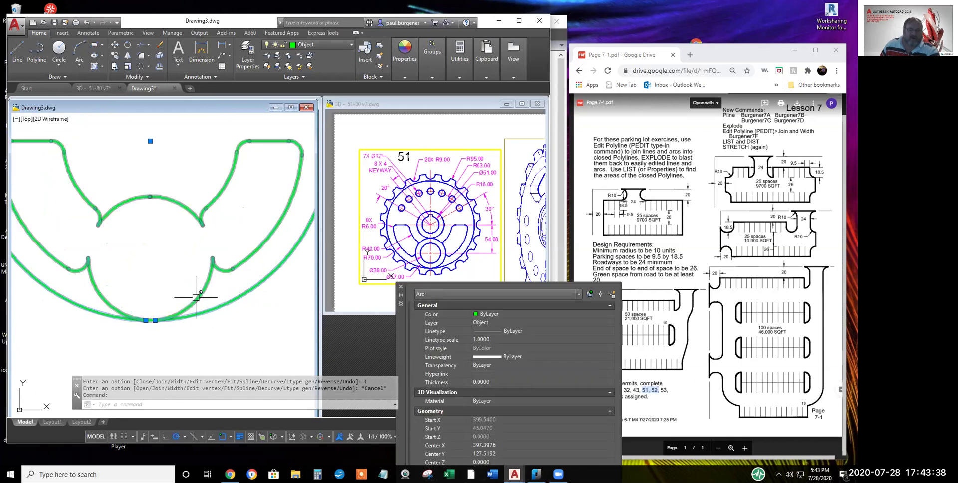
key("Escape")
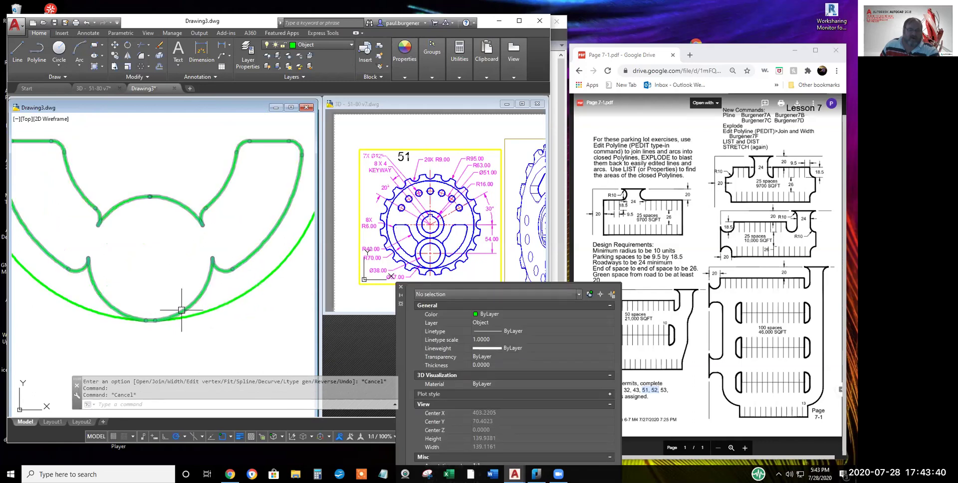
left_click(182, 310)
key("Escape")
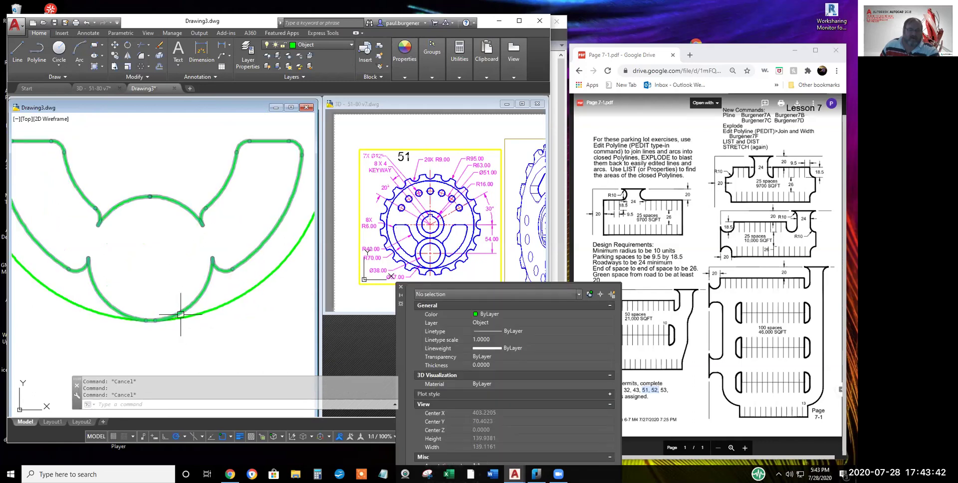
Draw a small circle centred on the lowest point of the pocket outline, reaching to the end of the outer arc
scroll(181, 316, "up", 6)
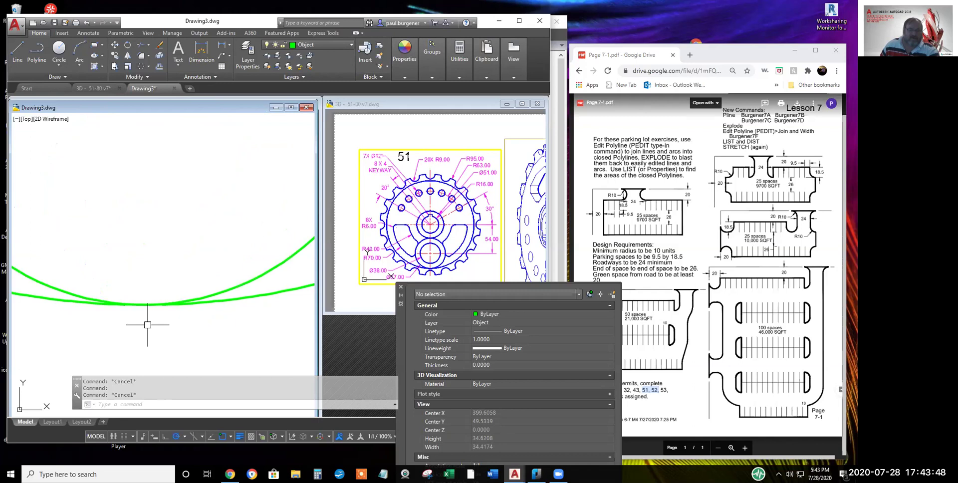
scroll(199, 306, "down", 2)
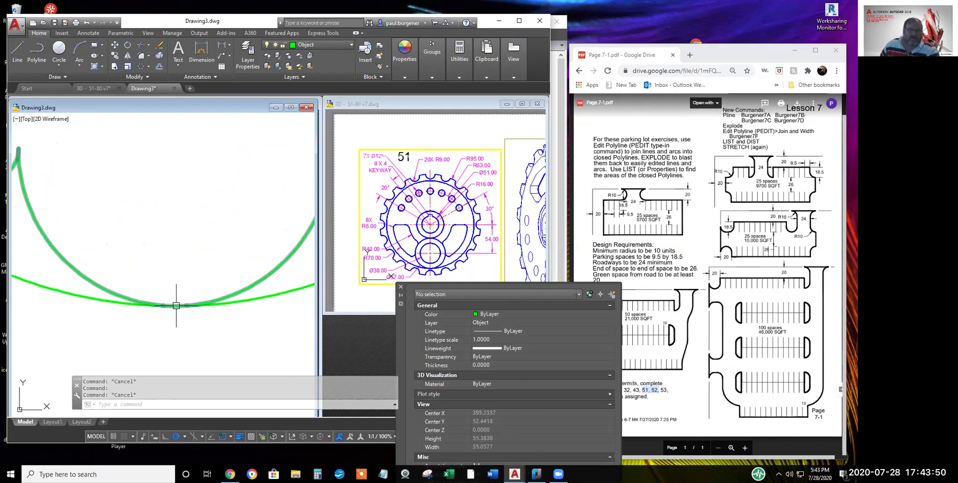
type("c")
key("Return")
left_click(175, 306)
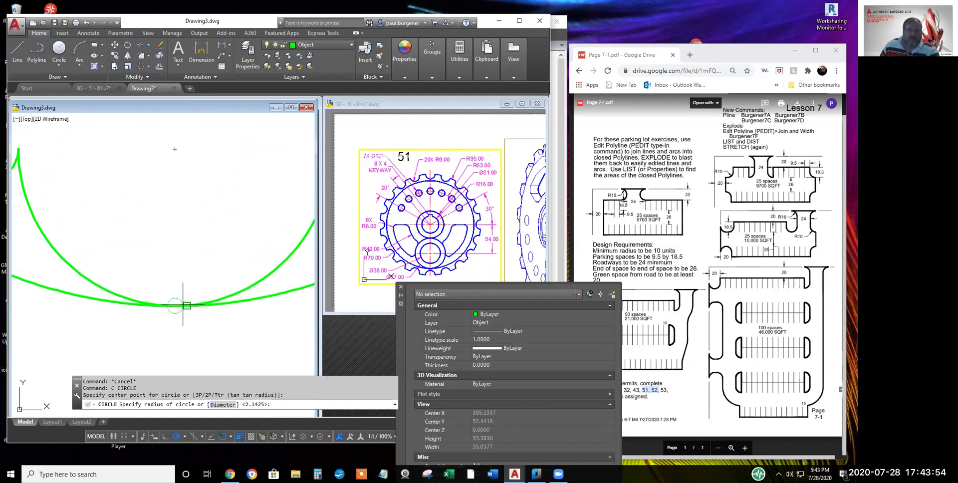
left_click(186, 305)
key("Escape")
key("Escape")
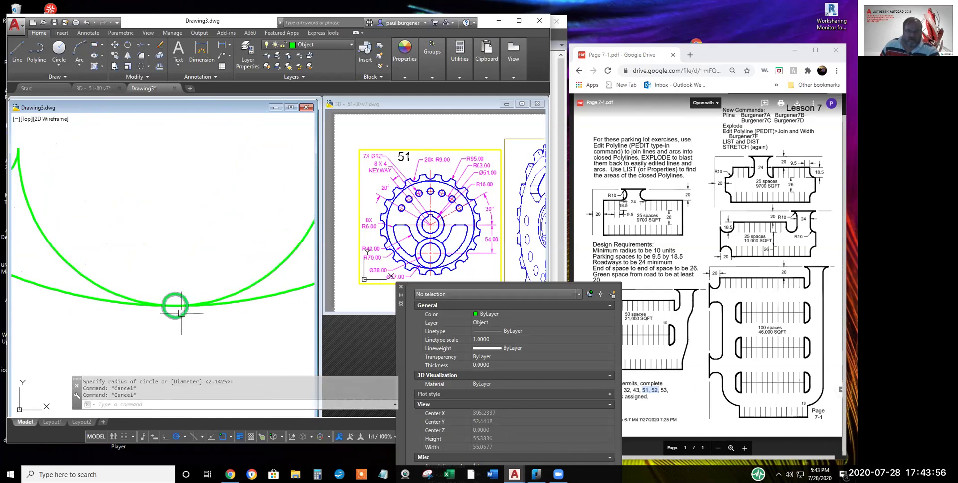
Trim away the pocket outline's closing segment inside the new small circle
type("tr")
key("Return")
key("Return")
left_click(179, 306)
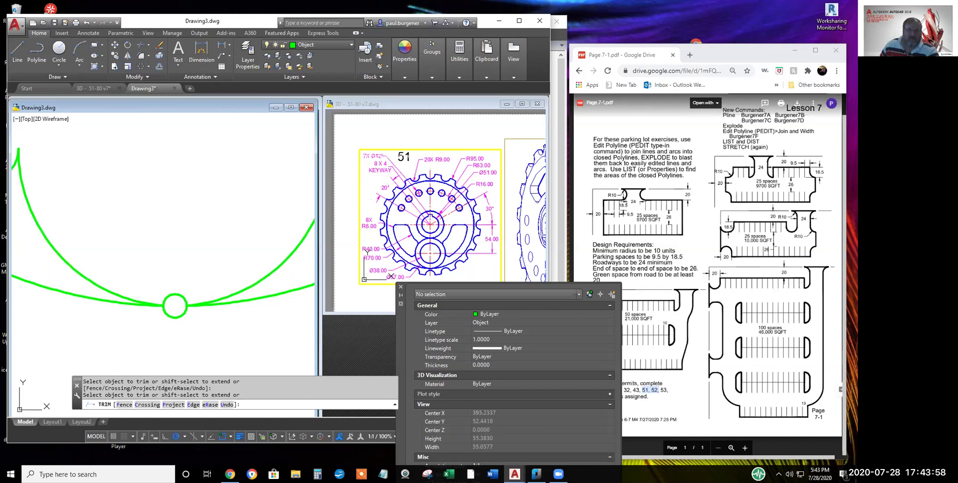
key("Return")
Erase the new small circle between the open ends of the outlines
left_click(180, 295)
key("Delete")
type("e")
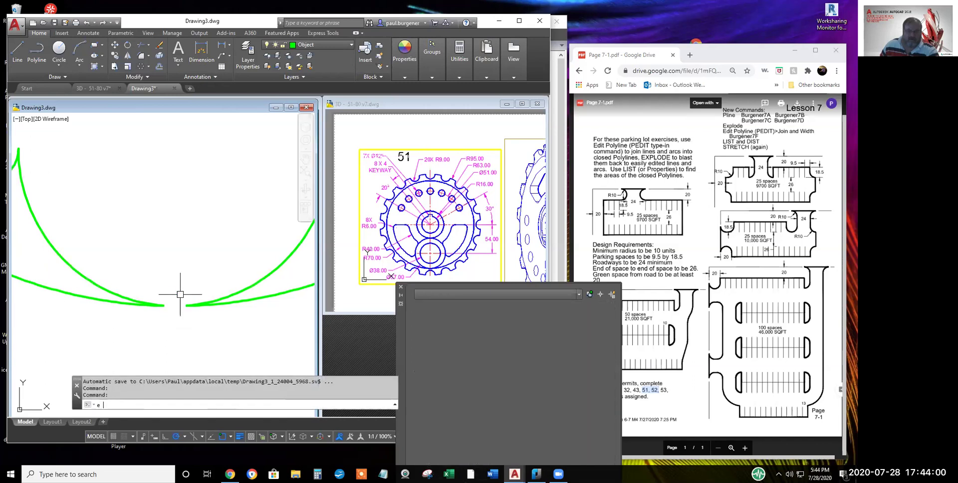
key("Return")
Try to join the outer arc to the pocket polyline, and close the pocket polyline across the gap
scroll(220, 324, "down", 3)
middle_click_drag(235, 330, 195, 346)
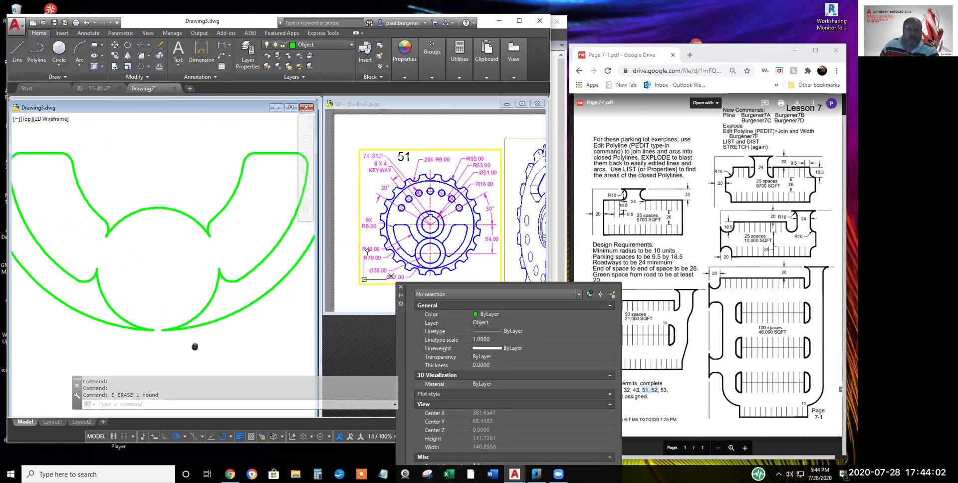
scroll(195, 346, "down", 2)
left_click(144, 77)
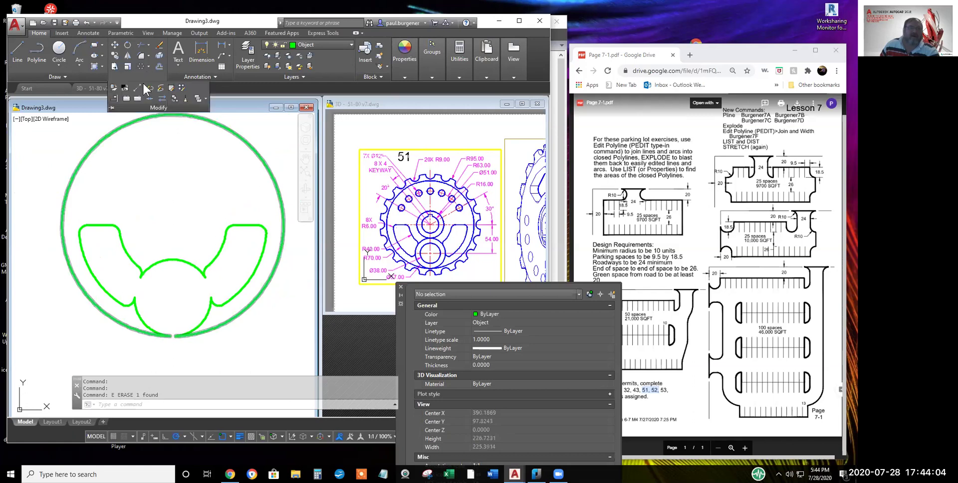
left_click(151, 88)
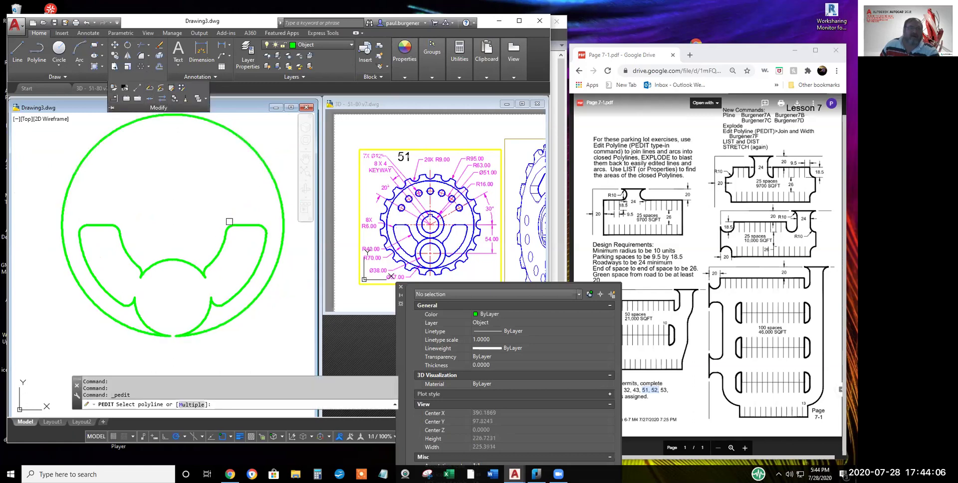
left_click(221, 248)
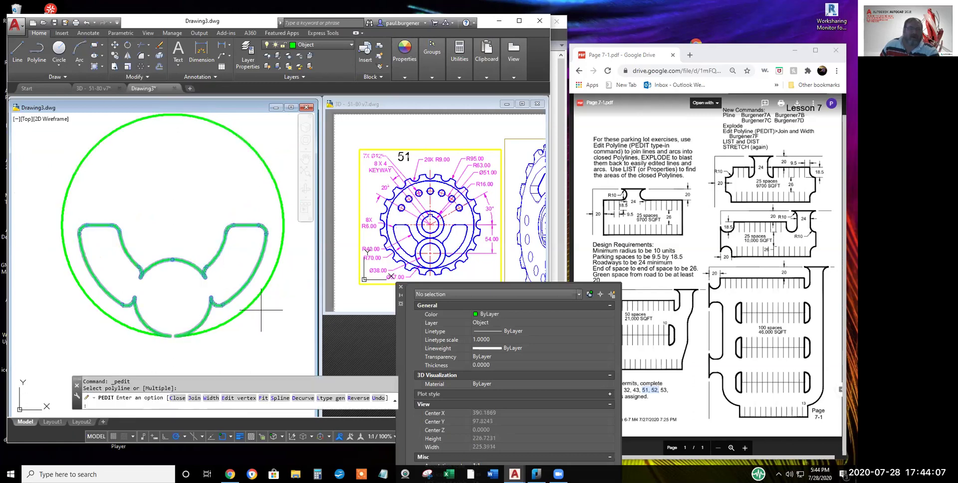
left_click(194, 398)
left_click(205, 333)
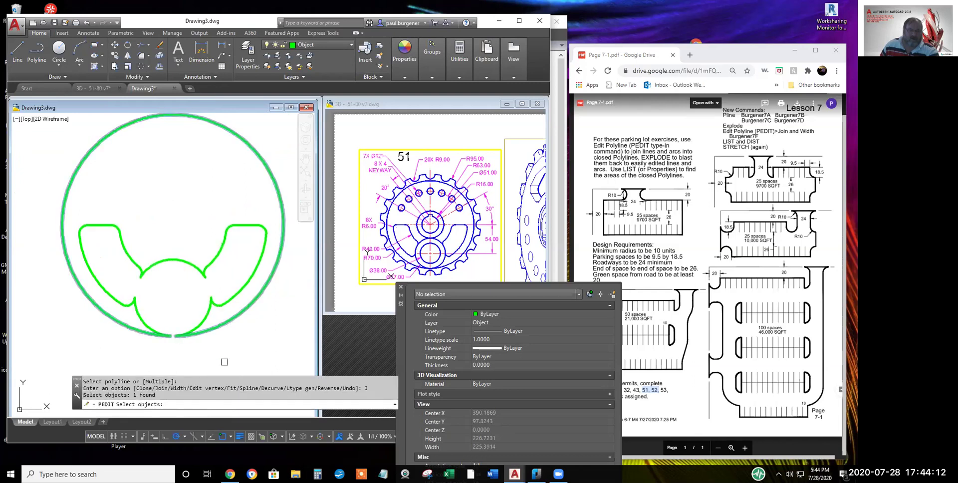
key("Return")
left_click(179, 398)
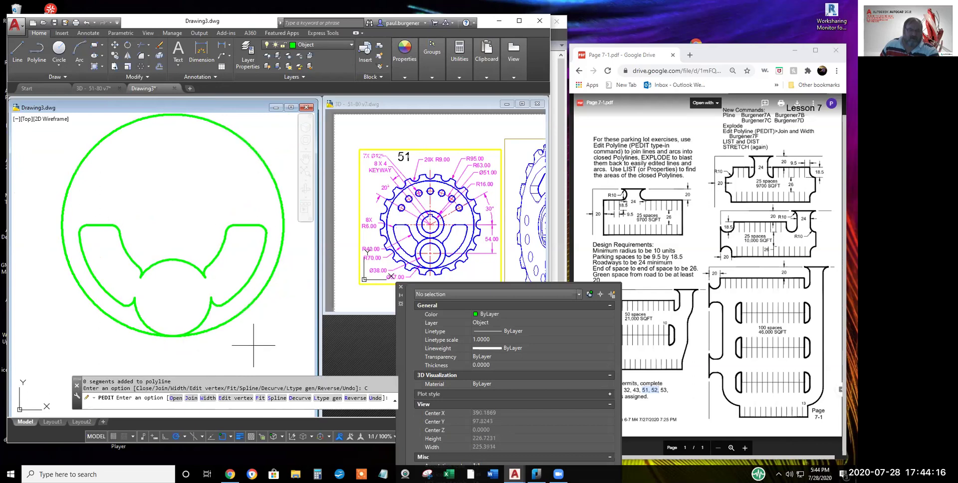
key("Escape")
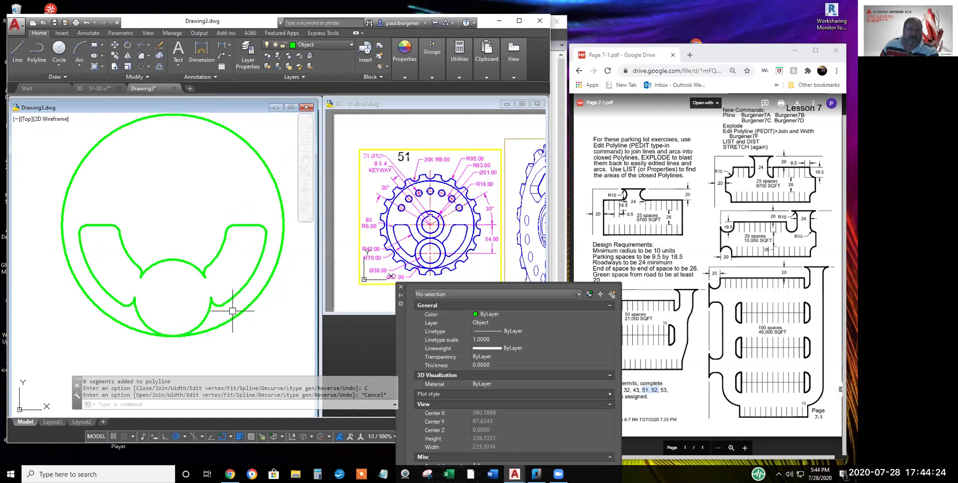
Convert the outer arc into a polyline and close it with Edit Polyline
left_click(235, 315)
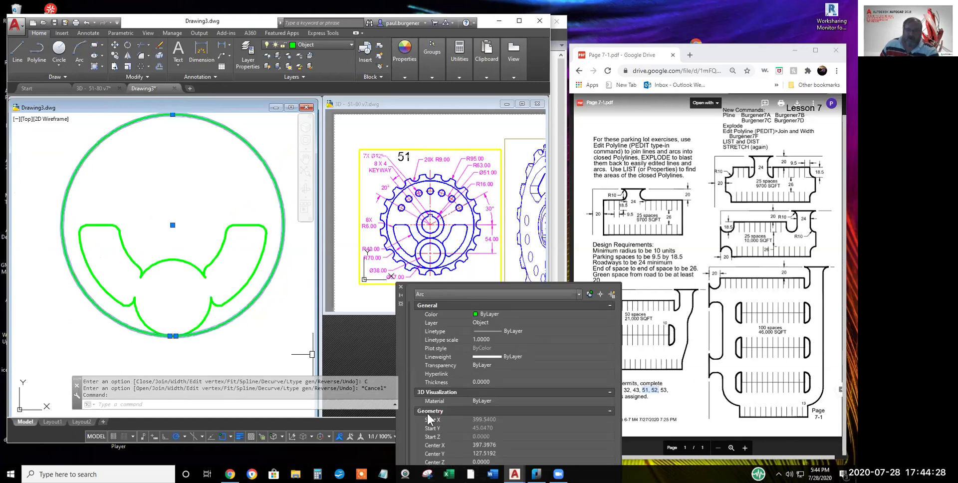
key("Escape")
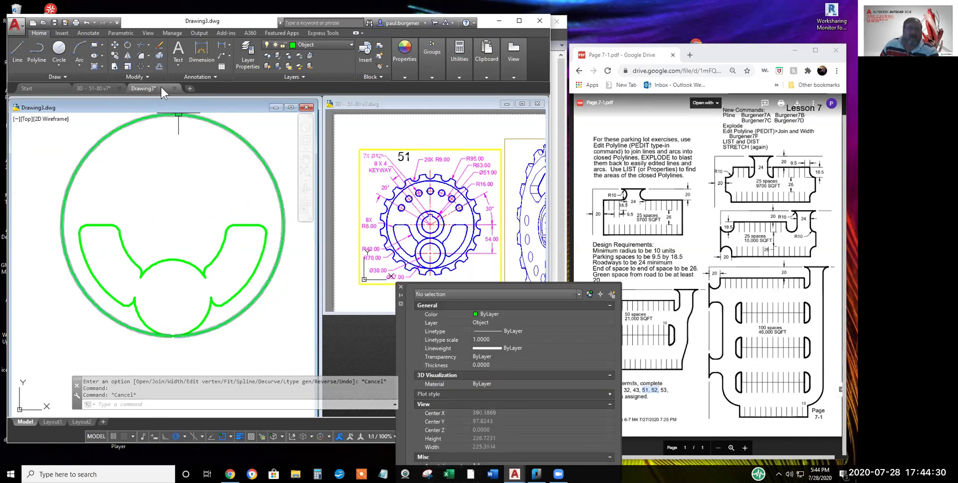
left_click(141, 77)
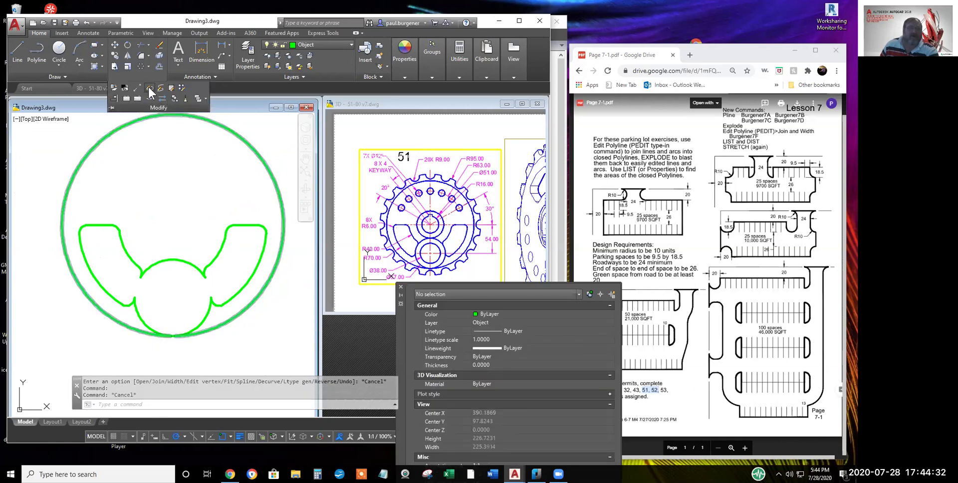
left_click(149, 88)
left_click(206, 118)
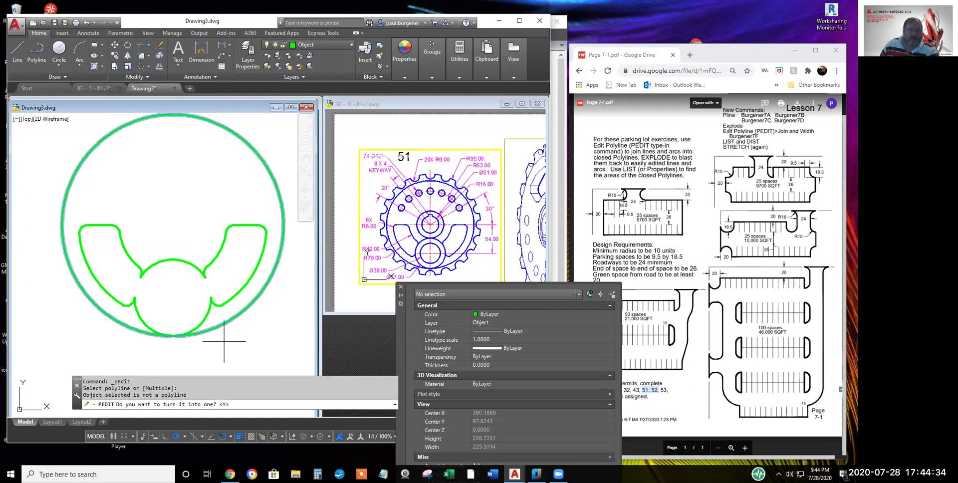
key("Return")
left_click(178, 398)
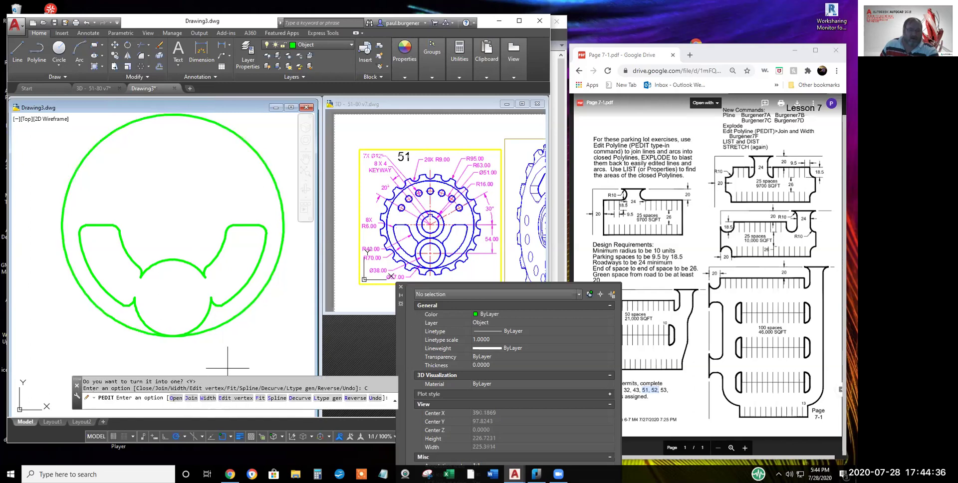
key("Escape")
Check whether the closed outer circle and the pocket outline are still separate polylines
left_click(240, 315)
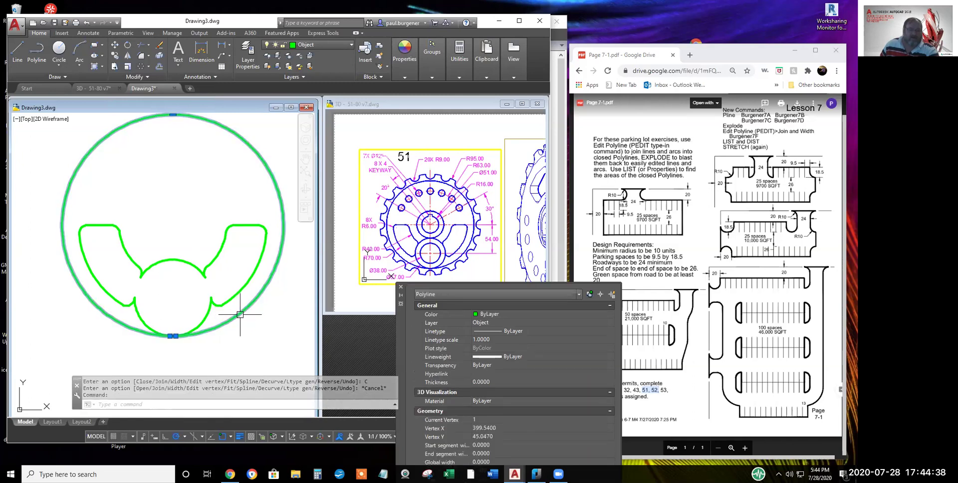
scroll(240, 314, "up", 3)
scroll(241, 302, "down", 3)
key("Escape")
left_click(232, 294)
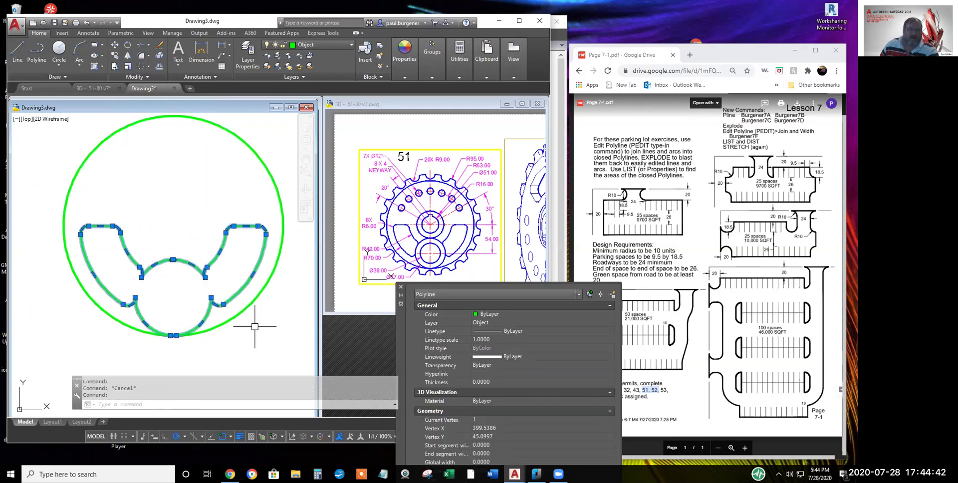
key("Escape")
middle_click_drag(171, 208, 165, 229)
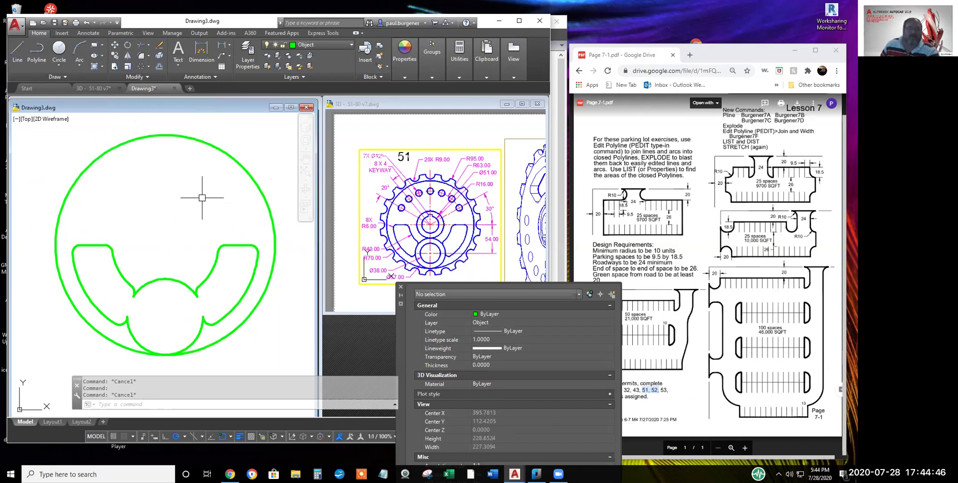
Measure the area of the pocket outline as an object
mouse_move(468, 74)
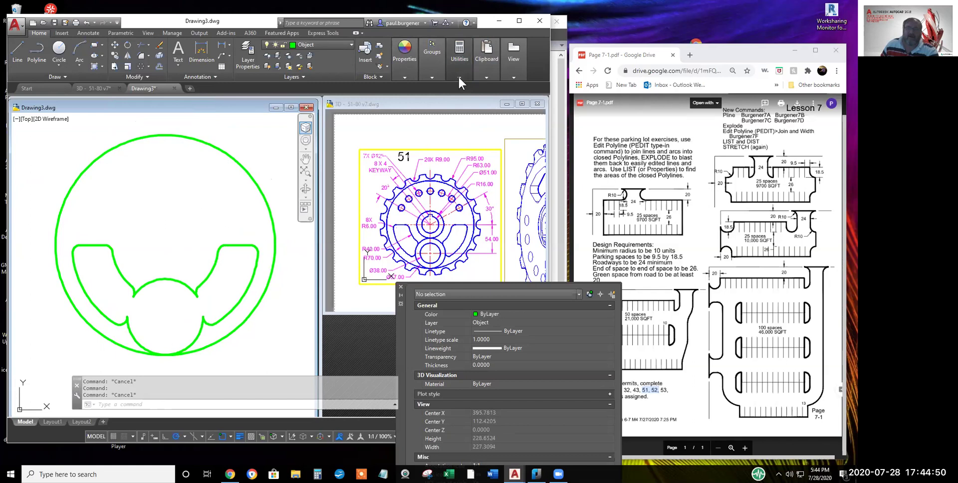
left_click(462, 107)
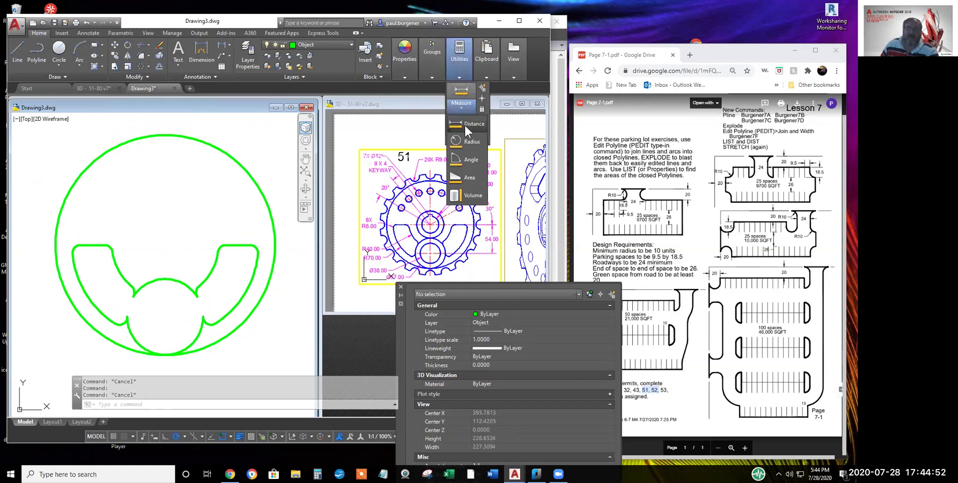
left_click(468, 178)
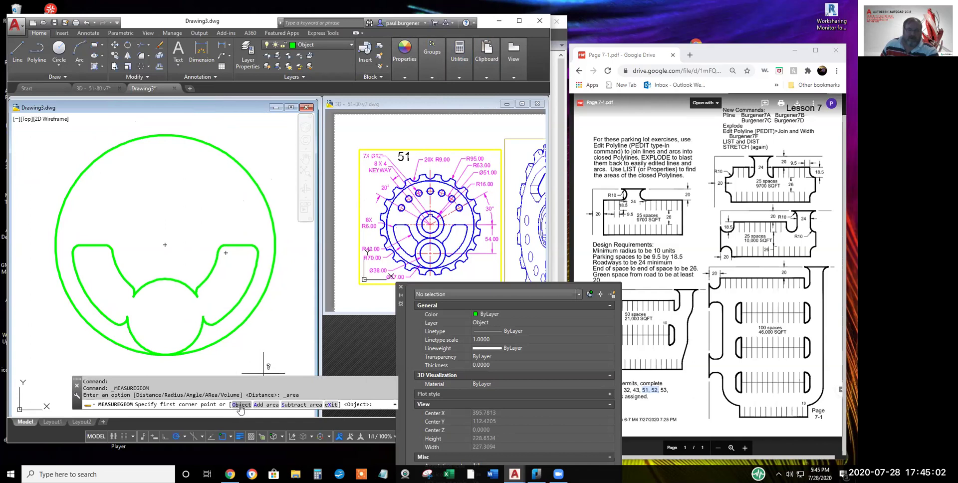
right_click(264, 329)
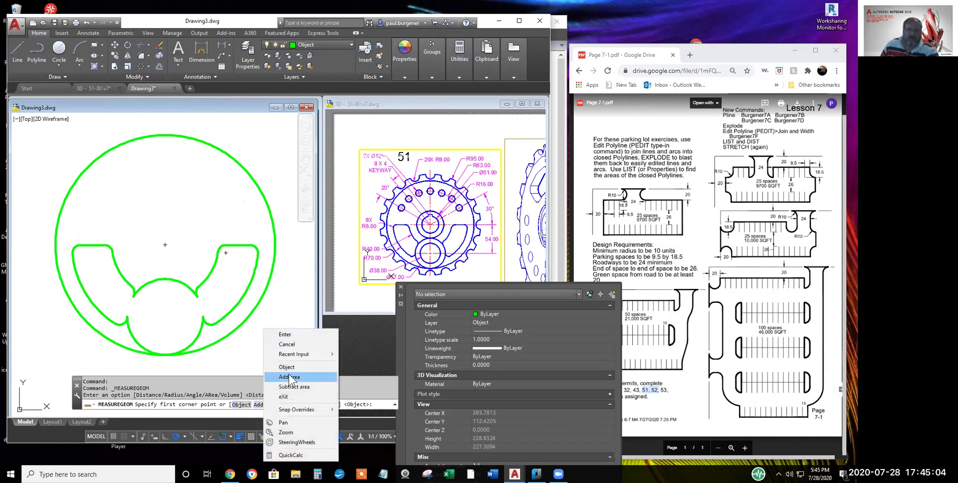
left_click(287, 367)
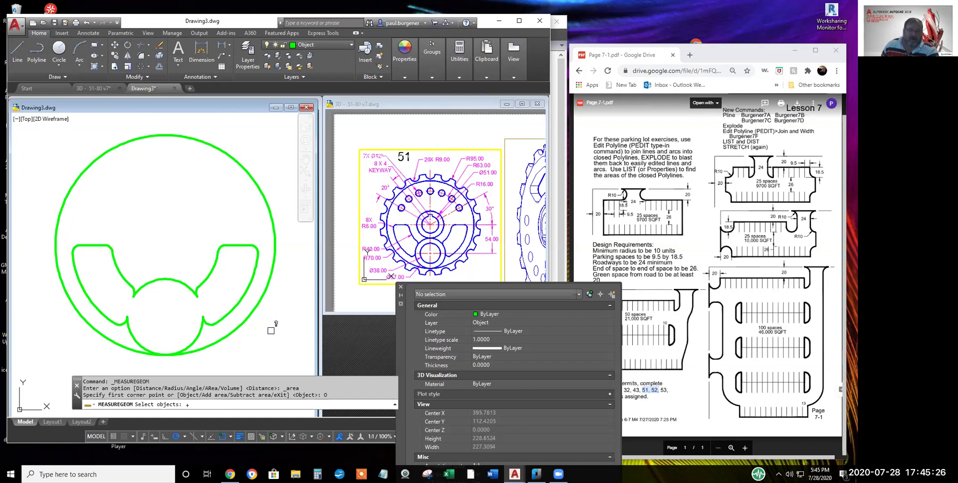
key("Return")
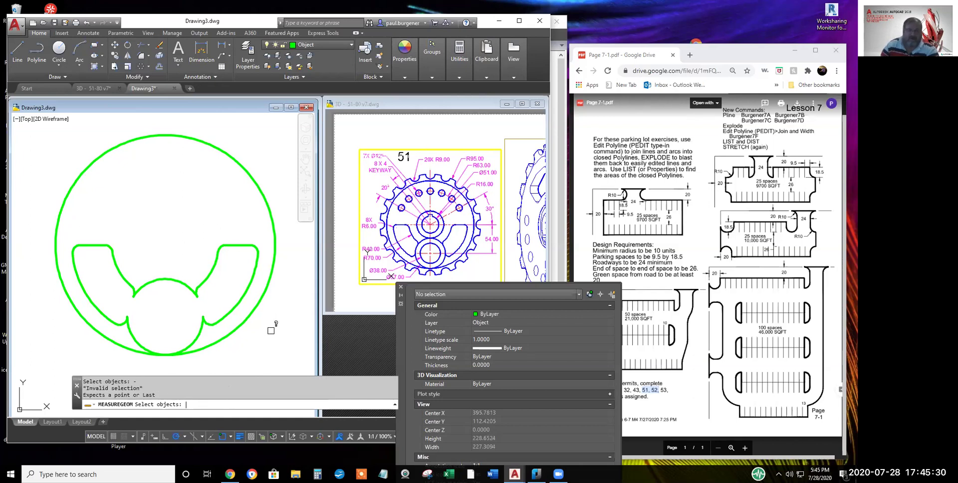
left_click(196, 291)
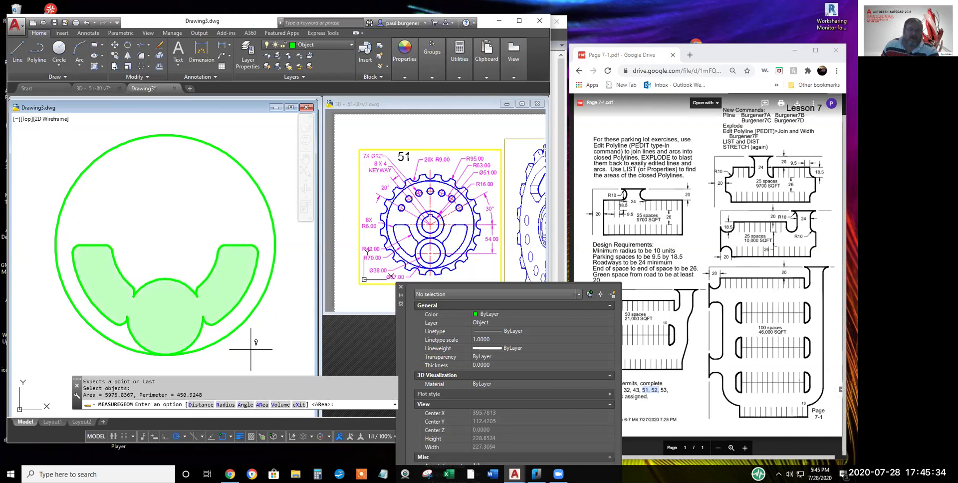
key("Return")
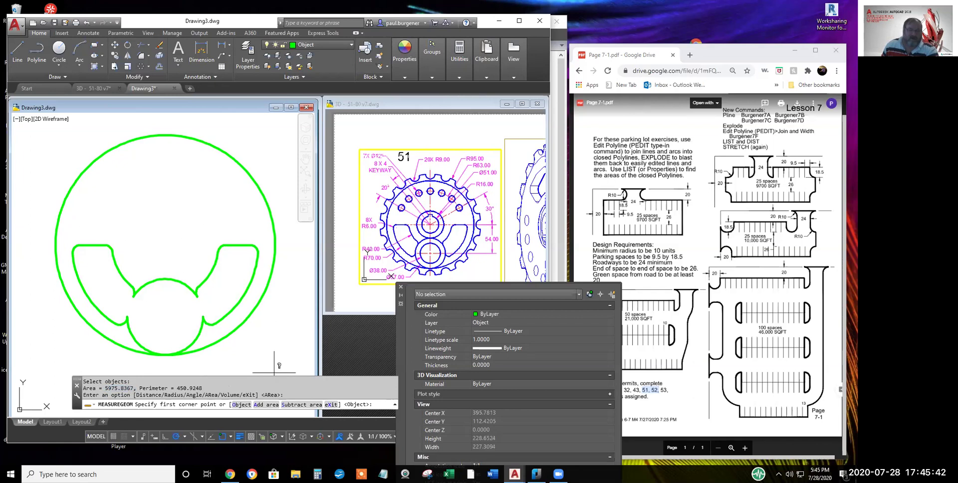
key("Escape")
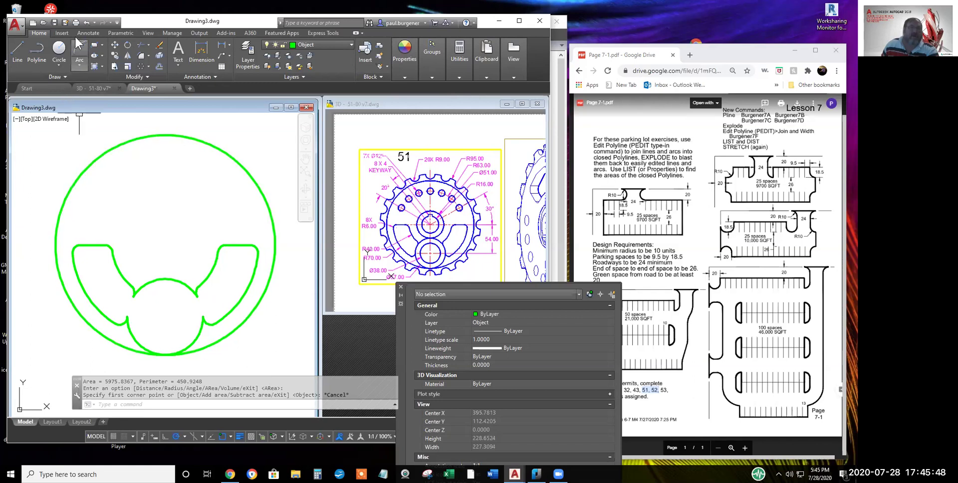
Create a polyline boundary with island detection from a point inside the outer circle, above the pocket outline
left_click(101, 65)
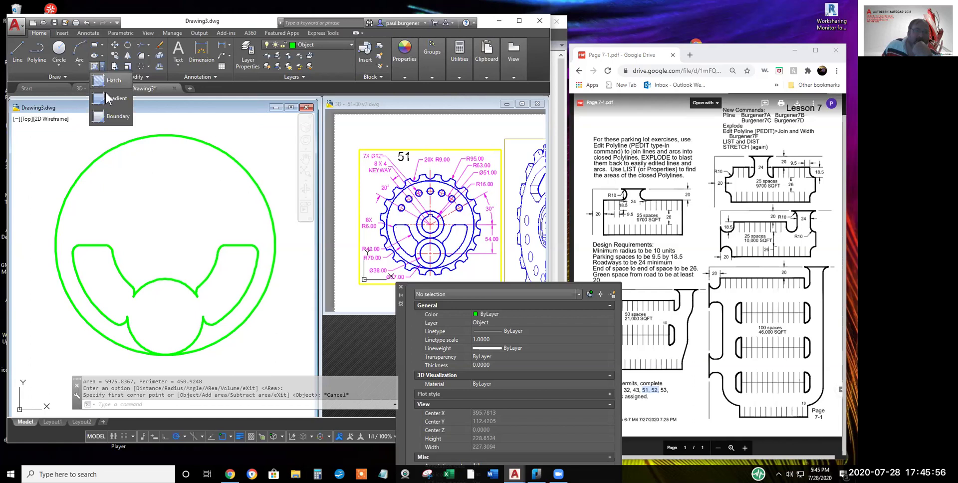
left_click(115, 117)
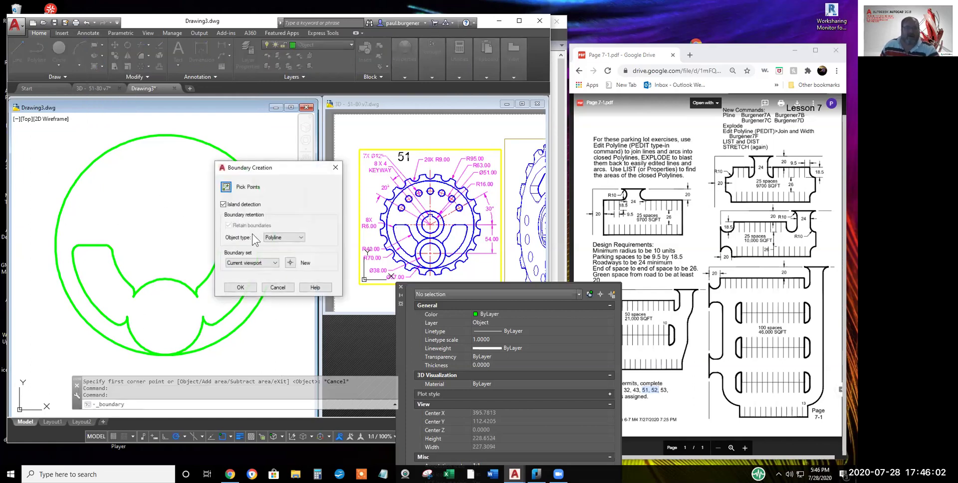
left_click(226, 187)
left_click(173, 203)
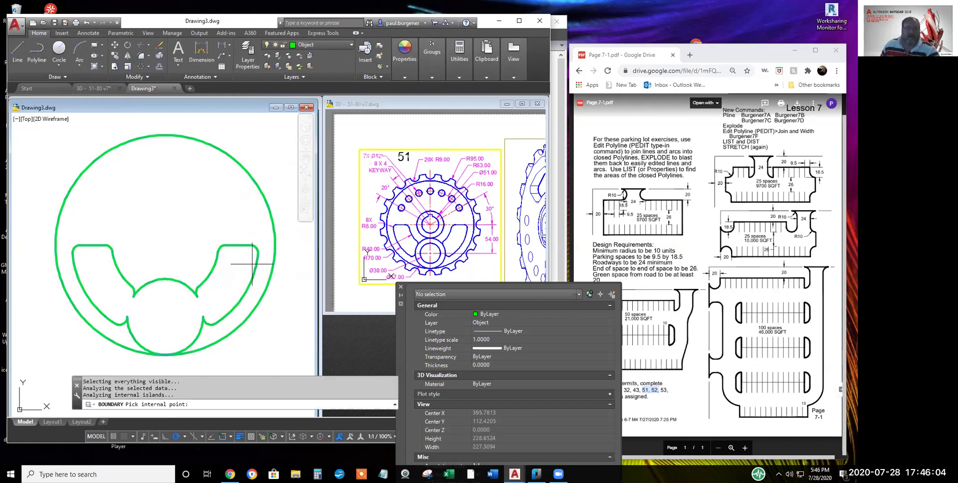
key("Return")
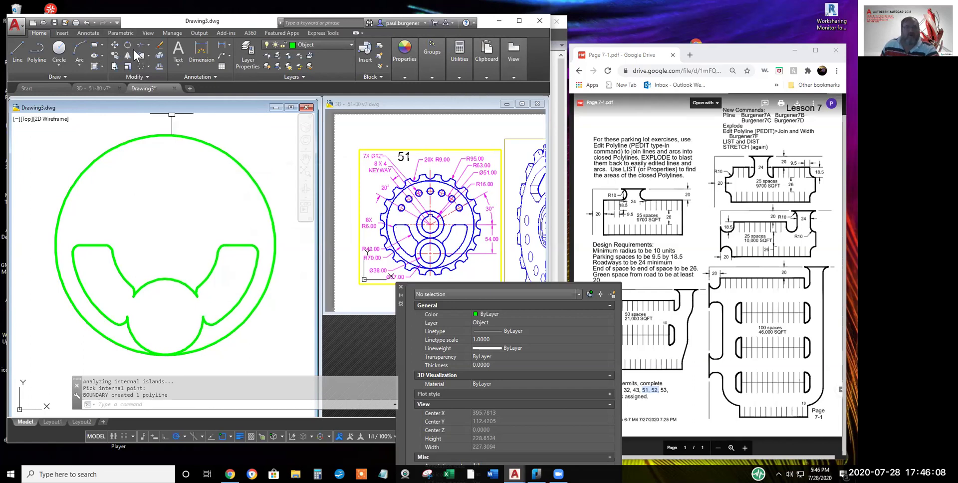
Move the last created boundary polyline clear of the original outlines, placing it just to their right
left_click(115, 45)
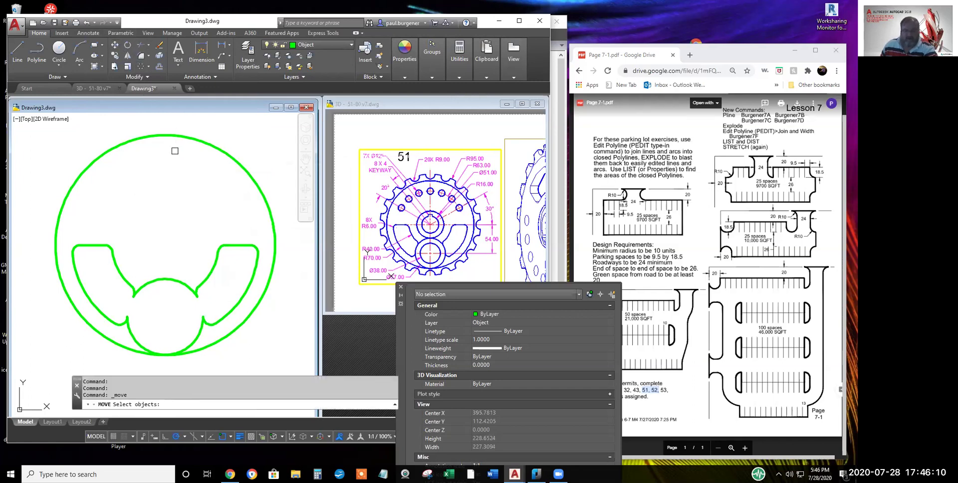
type("l")
key("Return")
key("Return")
left_click(168, 188)
middle_click_drag(186, 188, 59, 184)
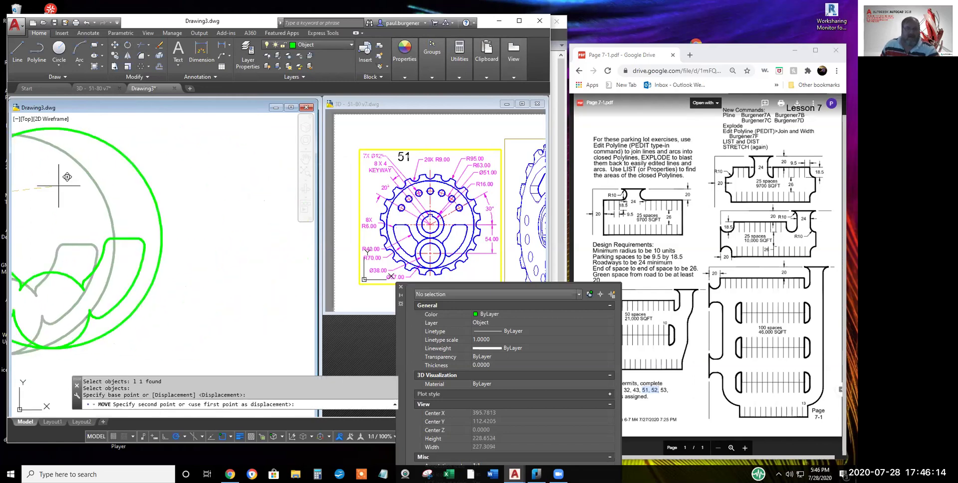
key("Escape")
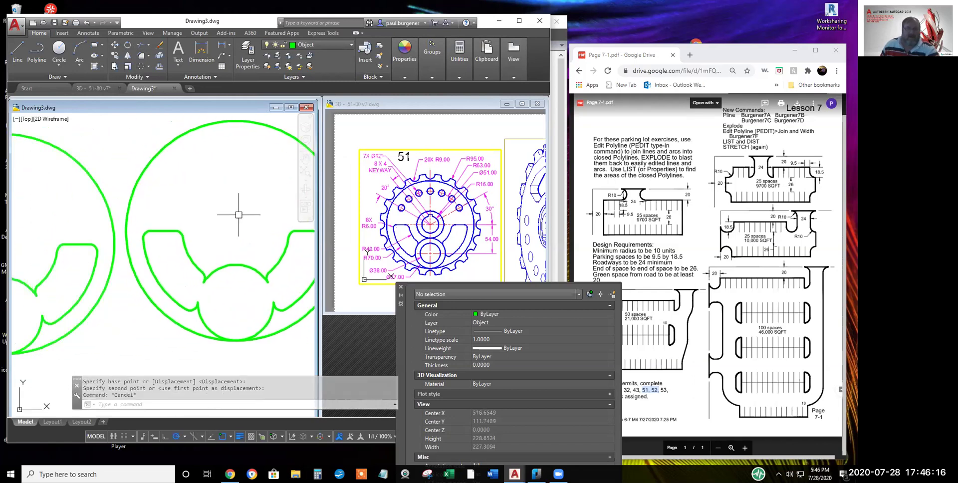
scroll(238, 215, "down", 4)
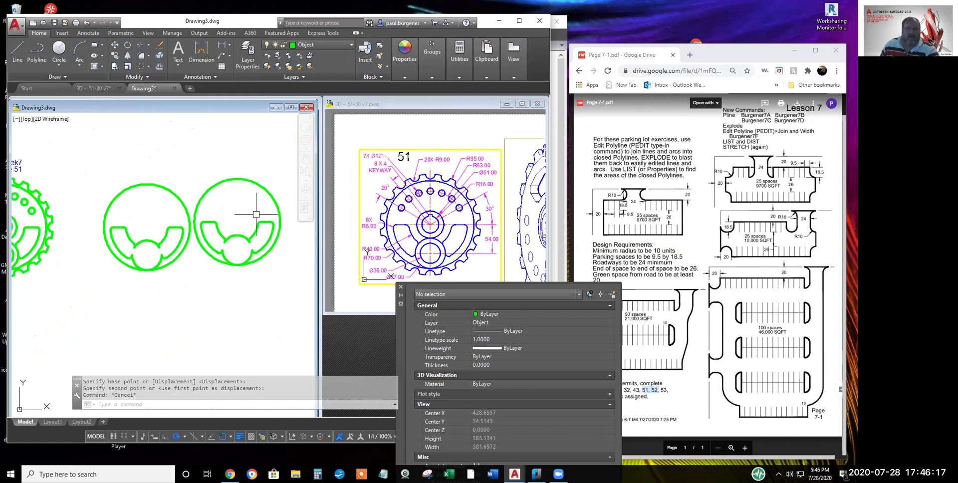
Reposition the Properties palette to inspect the moved boundary polyline's area and closed status
left_click(279, 199)
left_click_drag(399, 353, 379, 135)
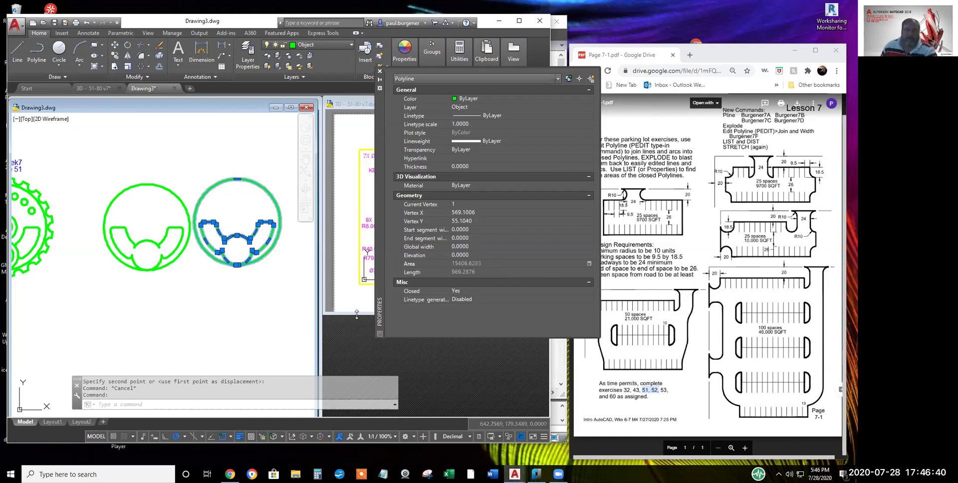
key("Escape")
Draw a small circle centred where the right-hand copy's pocket outline meets the outer circle at its lowest point
scroll(240, 269, "up", 8)
scroll(247, 261, "up", 6)
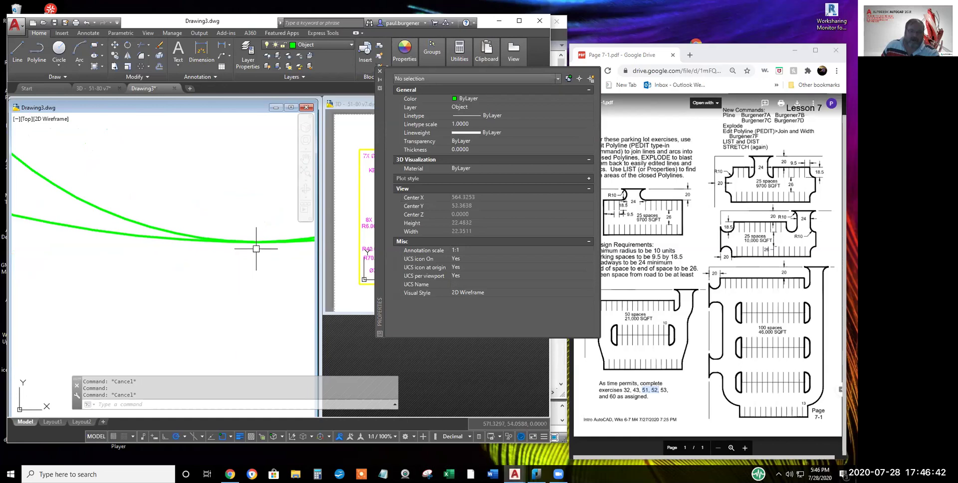
scroll(258, 240, "down", 2)
type("c")
key("Return")
left_click(257, 242)
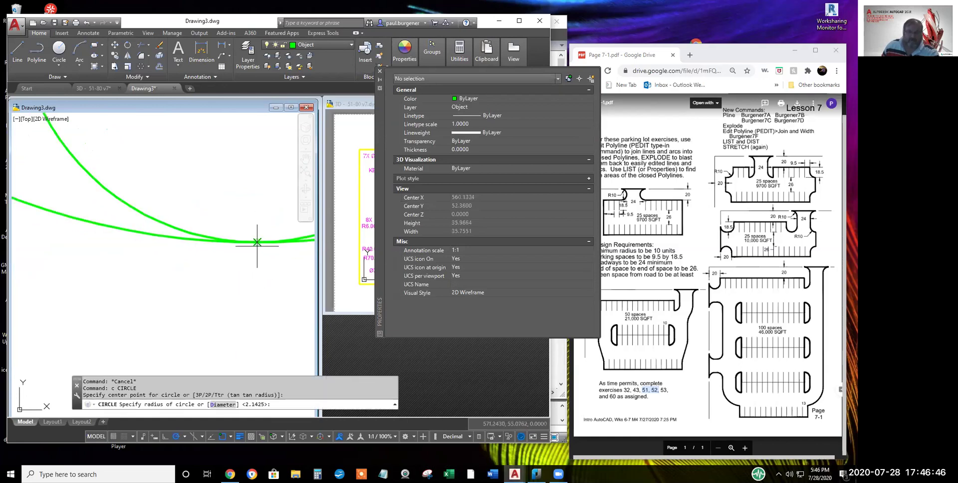
left_click(268, 255)
key("Escape")
Trim the pocket outline and outer circle inside the small circle, and erase the small circle
type("tr")
key("Return")
key("Return")
left_click(263, 242)
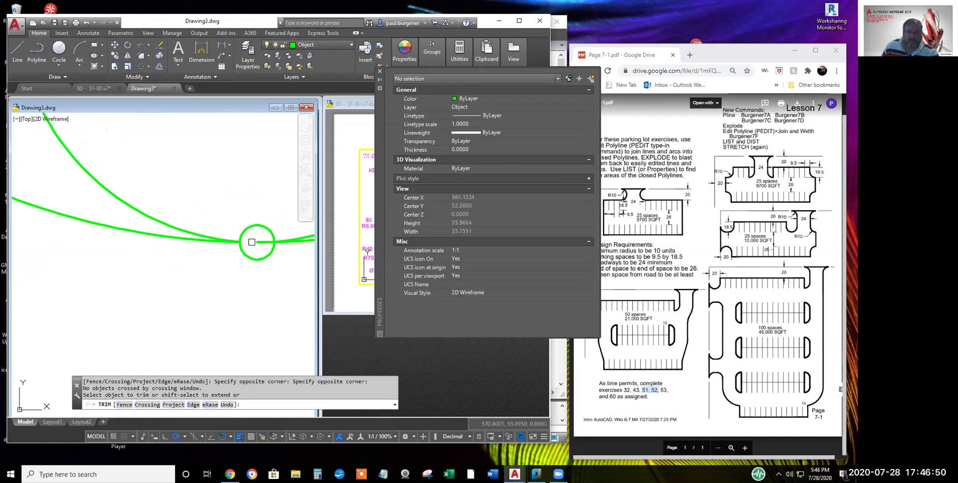
key("F1")
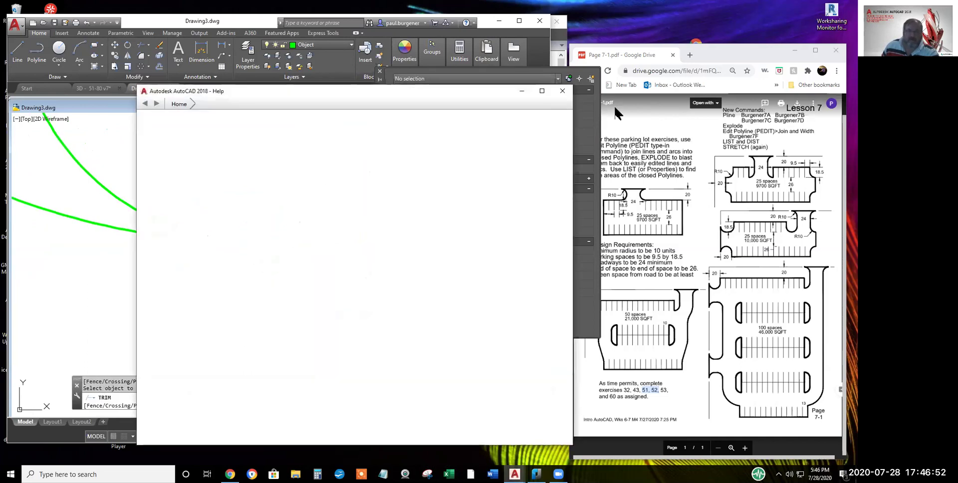
left_click(562, 91)
key("Escape")
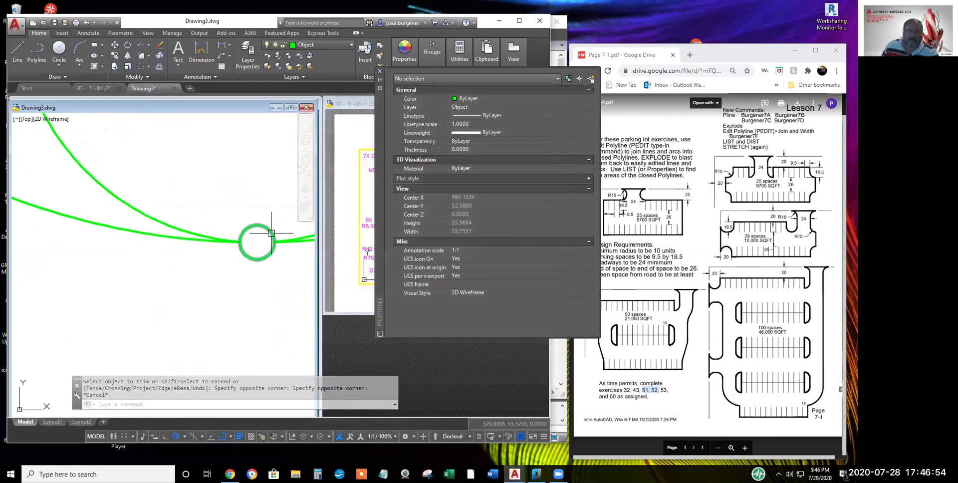
left_click(277, 233)
type("e")
key("Return")
Draw a short line connecting the trimmed ends of the outer circle and pocket outline on the gap's right side
scroll(288, 247, "up", 6)
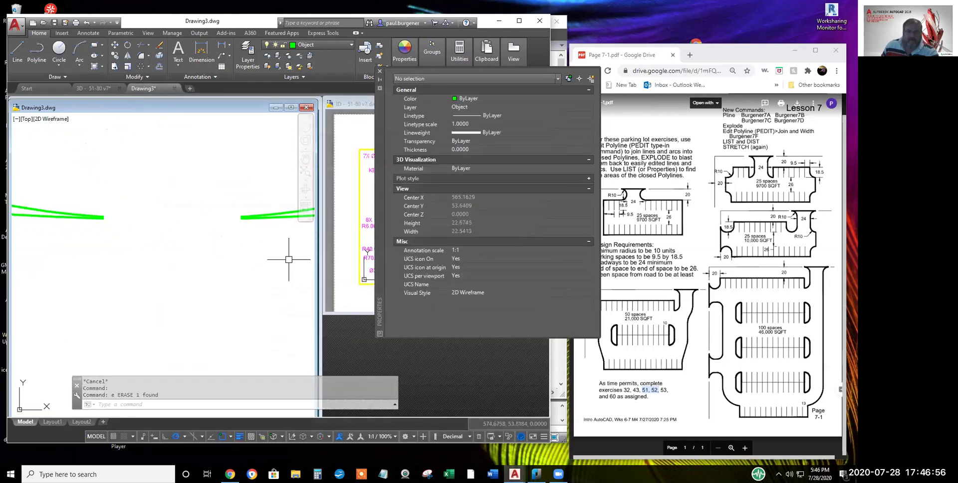
type("l")
key("Return")
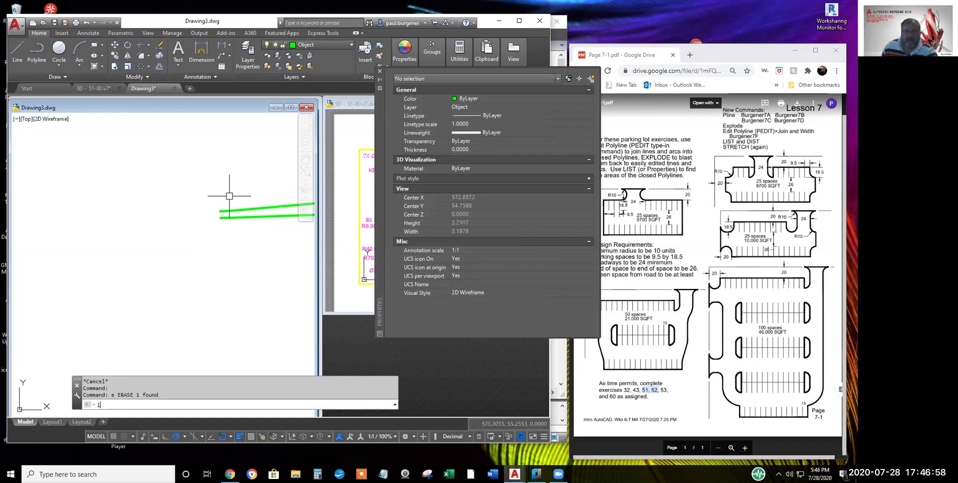
left_click(228, 217)
left_click(220, 212)
key("Return")
Draw a short line connecting the trimmed ends of the pocket outline and outer circle on the gap's left side
scroll(143, 216, "down", 4)
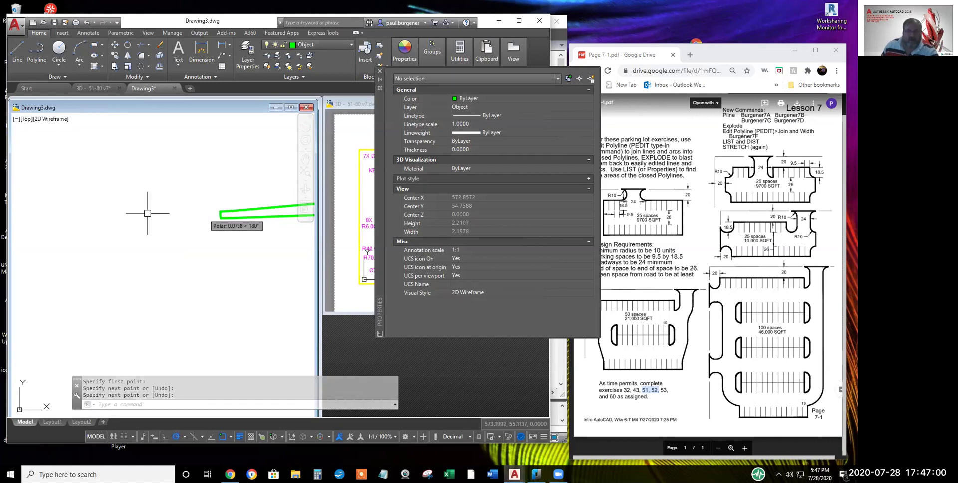
key("Return")
scroll(141, 218, "up", 4)
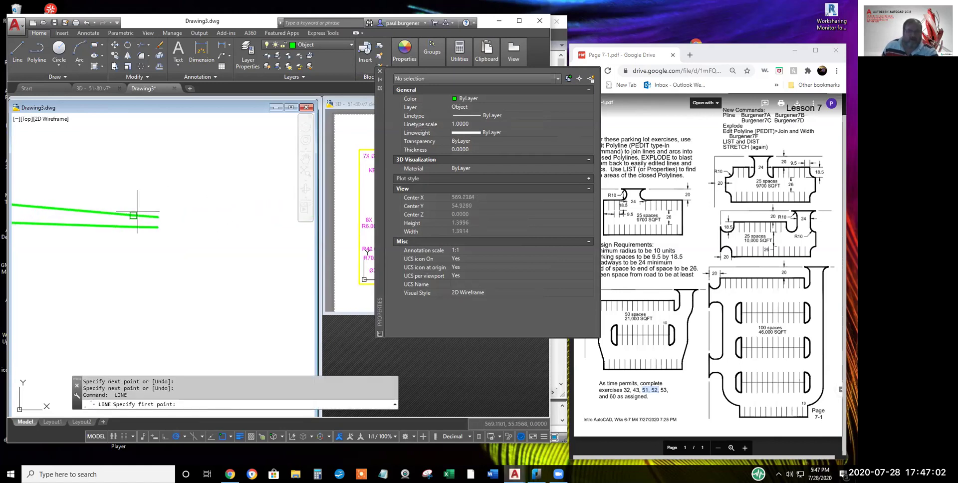
left_click(145, 216)
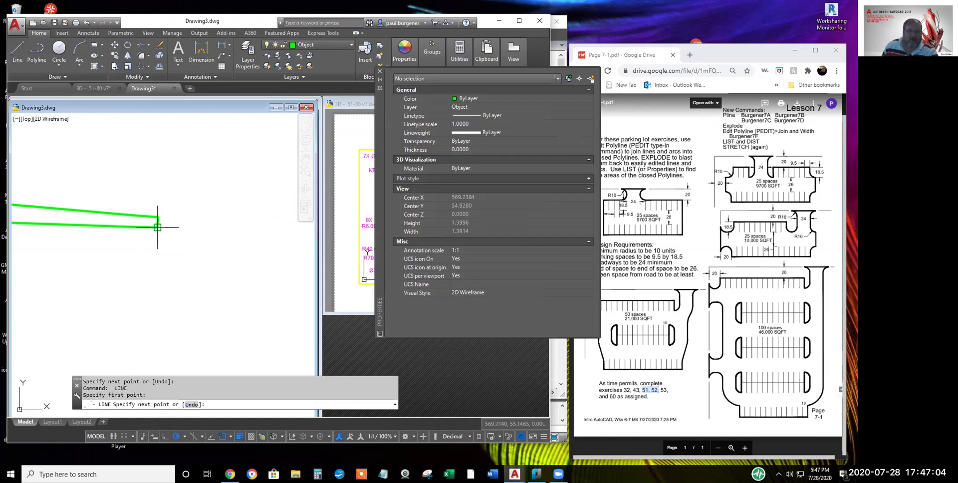
left_click(158, 227)
key("Return")
Close the right-hand copy's trimmed pocket outline with Edit Polyline's Close option
scroll(175, 220, "down", 5)
scroll(203, 244, "down", 3)
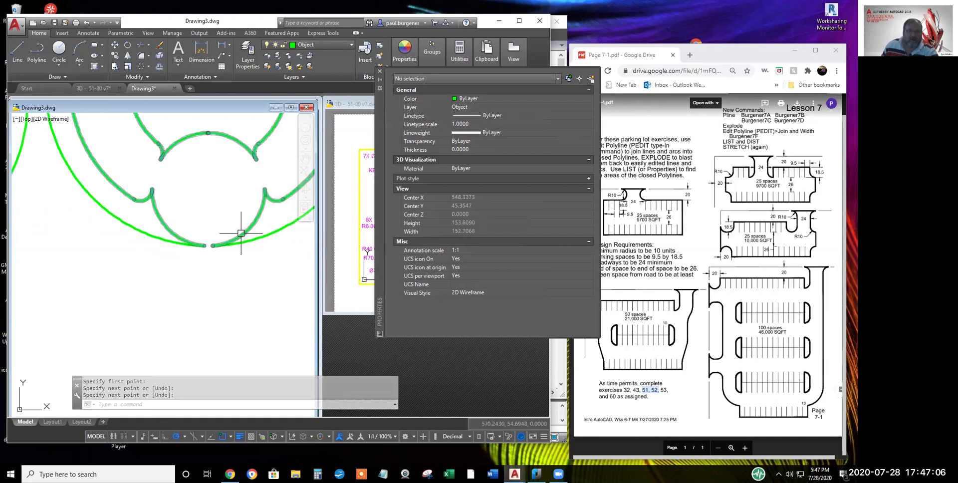
left_click(141, 77)
left_click(149, 88)
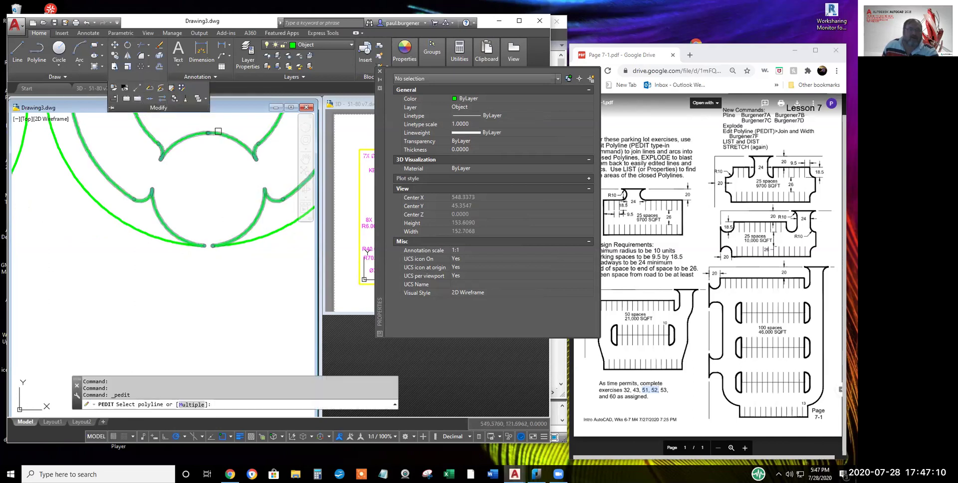
left_click(210, 133)
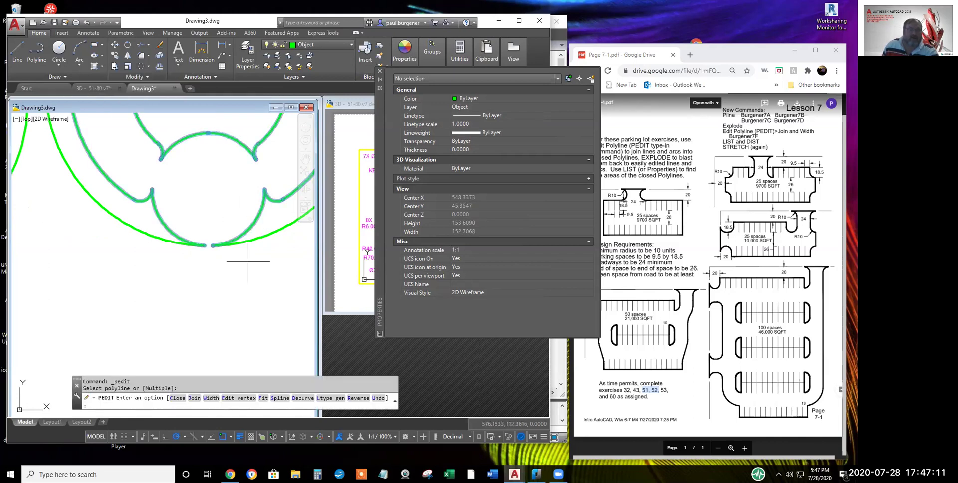
left_click(177, 398)
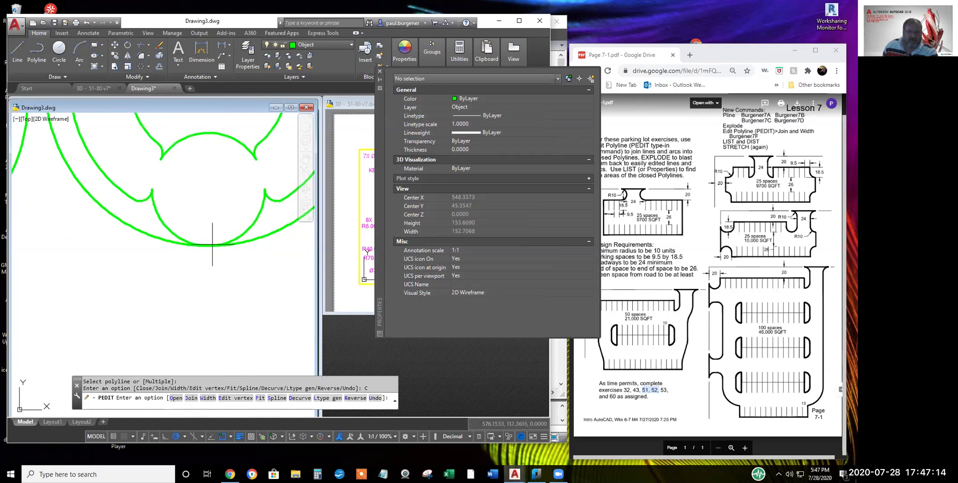
scroll(208, 247, "up", 4)
key("Escape")
scroll(209, 248, "down", 8)
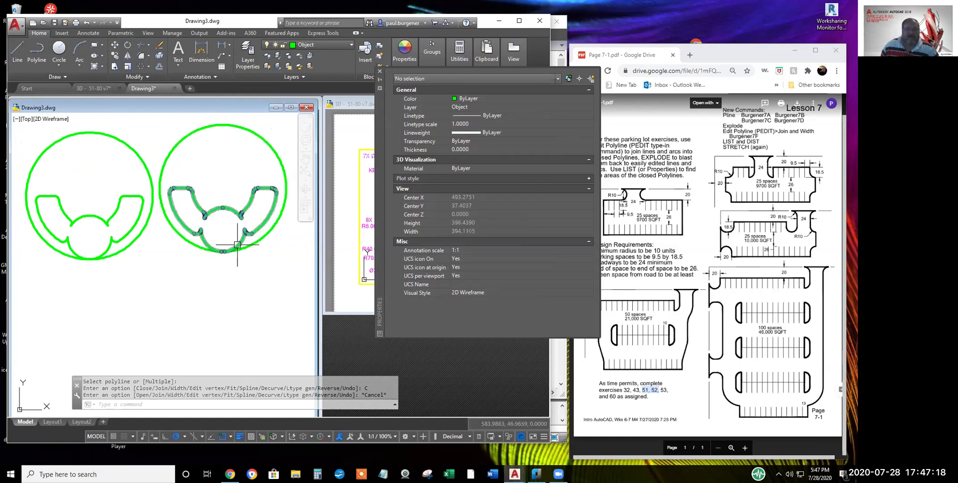
scroll(240, 249, "up", 6)
scroll(224, 247, "down", 10)
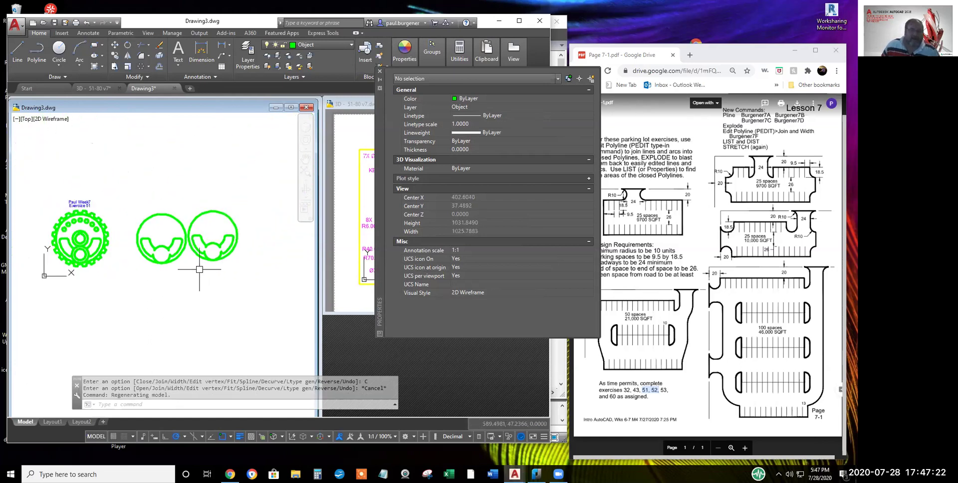
middle_click_drag(195, 270, 225, 254)
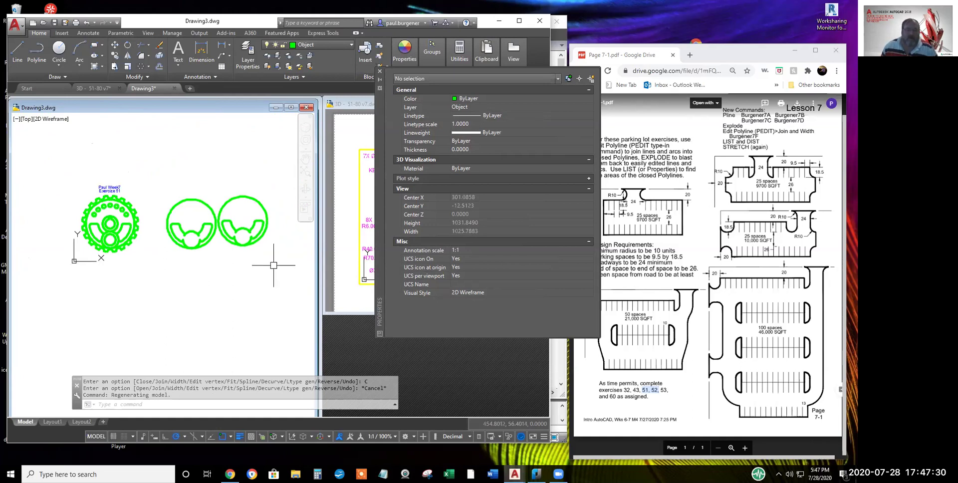
scroll(255, 257, "up", 2)
scroll(255, 257, "down", 4)
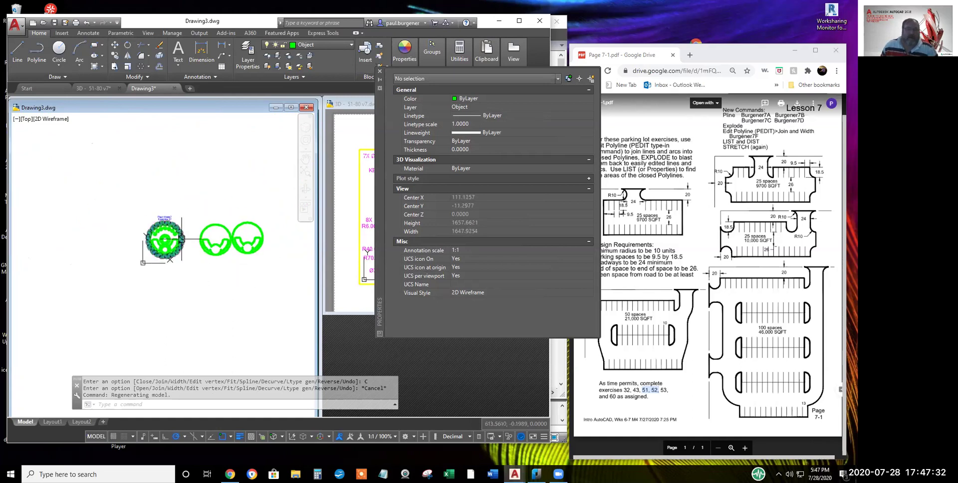
Thaw the Center layer to show the centre lines on the exercise 51 gear
scroll(169, 227, "up", 6)
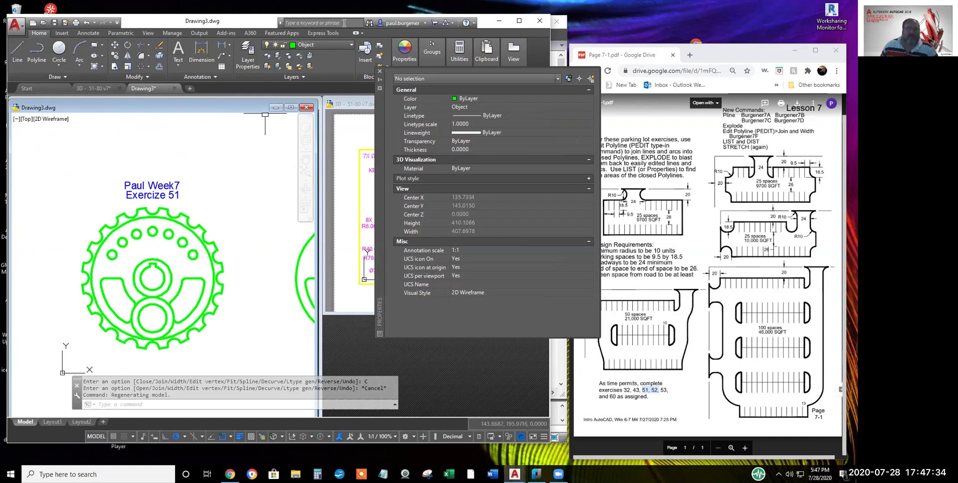
left_click(324, 45)
left_click(277, 66)
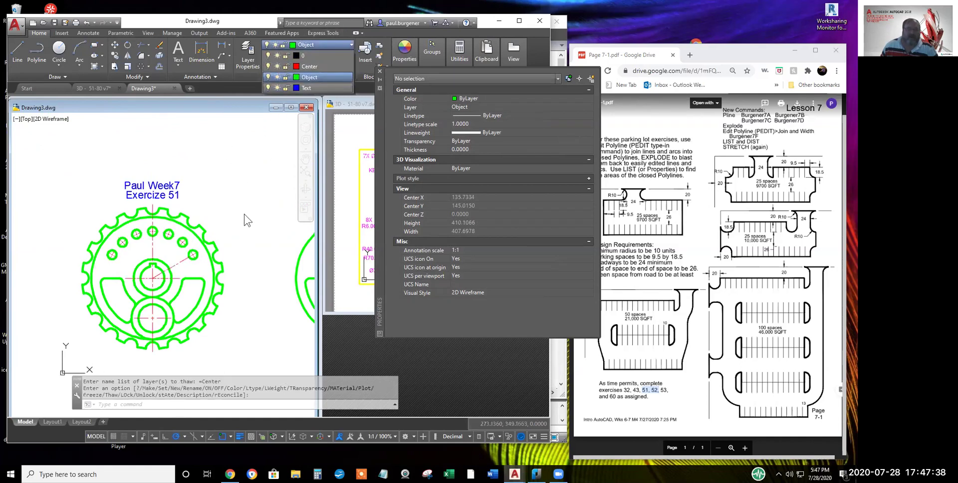
left_click(355, 270)
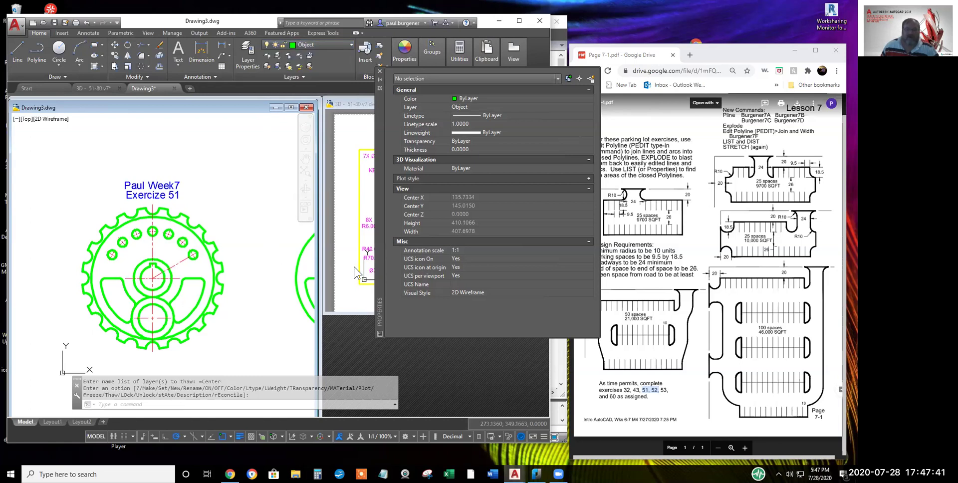
Close the Properties palette and bring exercise 52 into view in the 3D - 51-80 v7 drawing
left_click(380, 74)
left_click(468, 265)
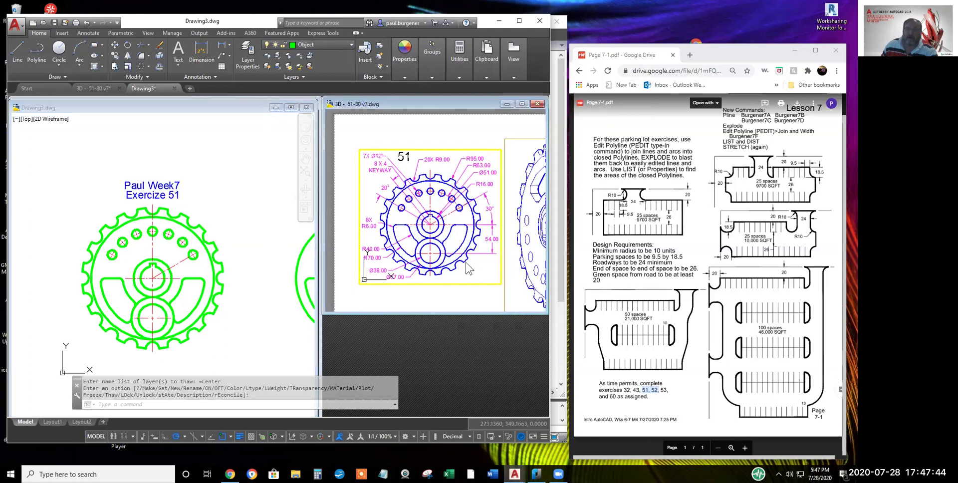
scroll(470, 269, "down", 5)
middle_click_drag(471, 270, 479, 180)
scroll(427, 229, "up", 4)
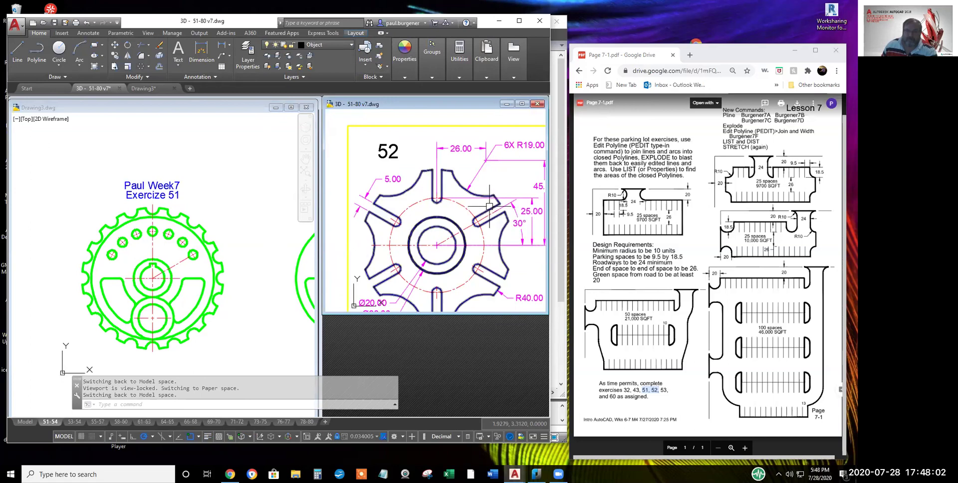
middle_click_drag(464, 230, 465, 200)
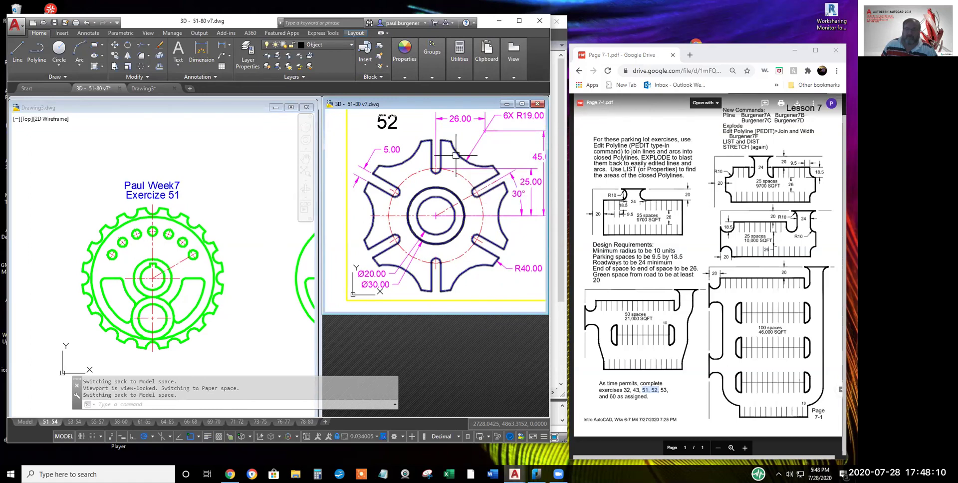
Select the exercise 52 part in its dimensioned view and examine its slots, arcs and dimensions
mouse_move(456, 158)
left_click(460, 156)
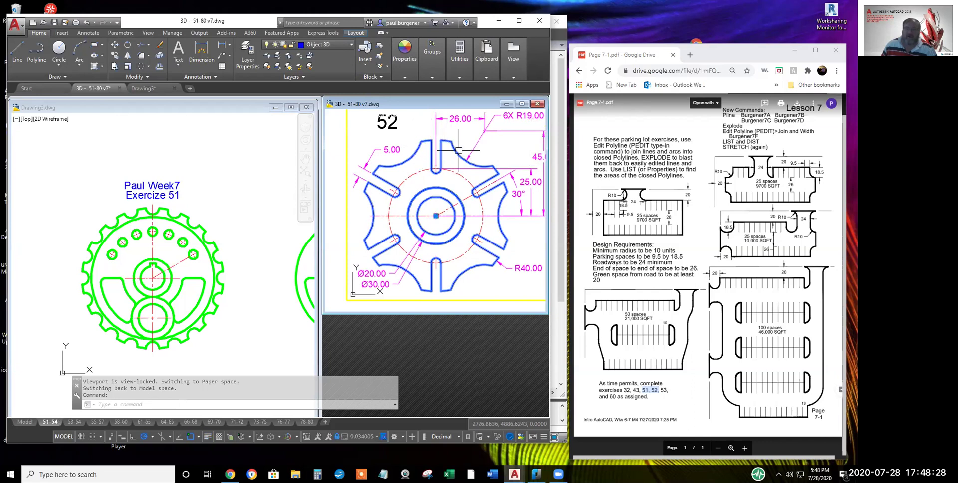
scroll(460, 182, "down", 2)
scroll(469, 276, "up", 2)
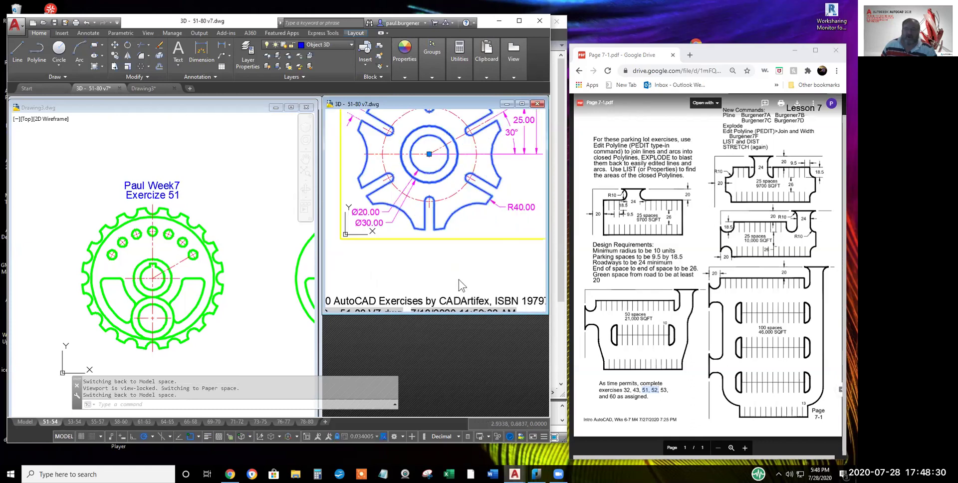
scroll(469, 257, "down", 3)
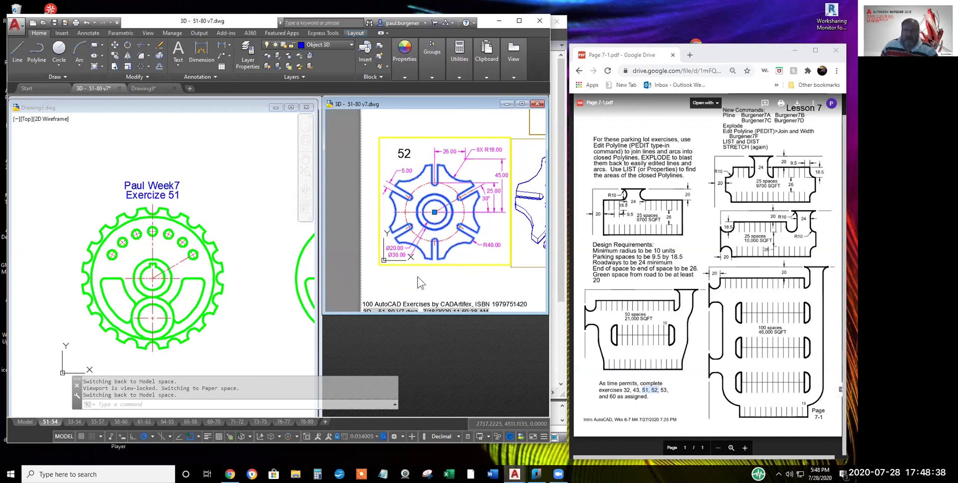
scroll(418, 274, "down", 2)
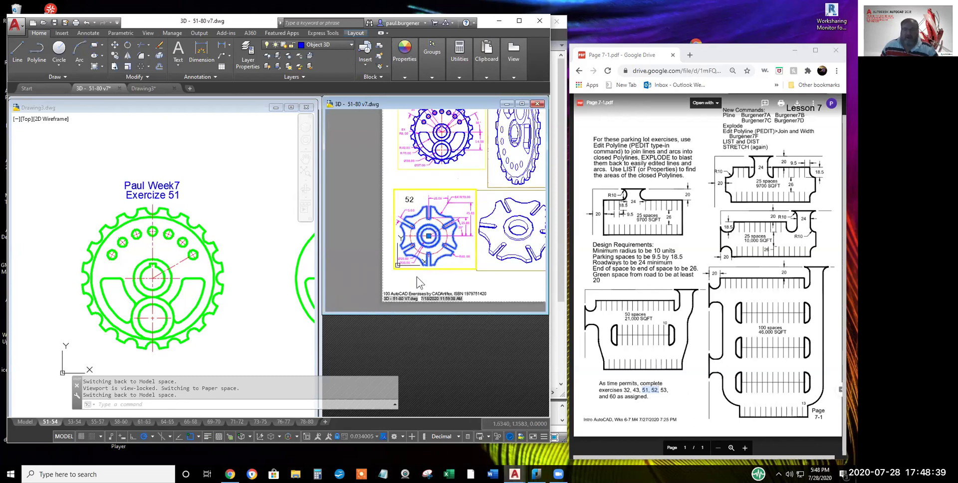
Return the 51-54 layout to paper space and view the sheet with exercises 51 and 52
double_click(388, 282)
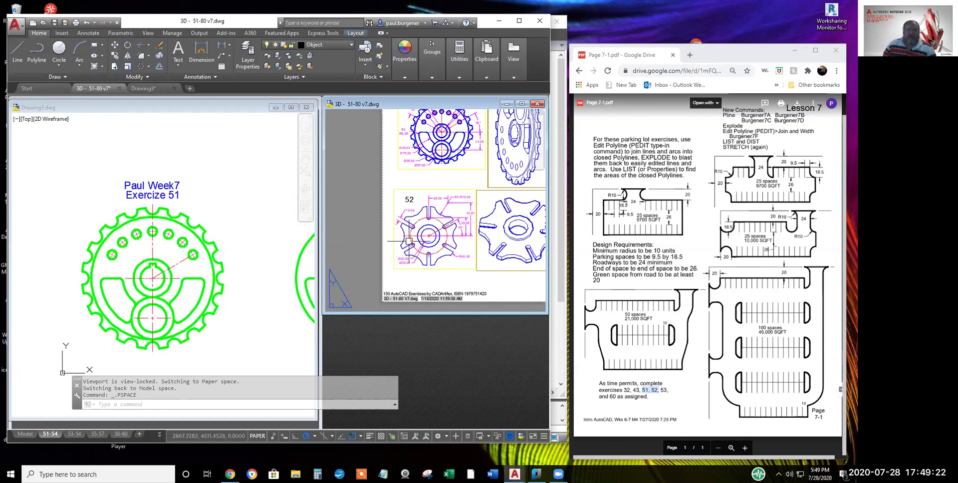
scroll(420, 238, "down", 3)
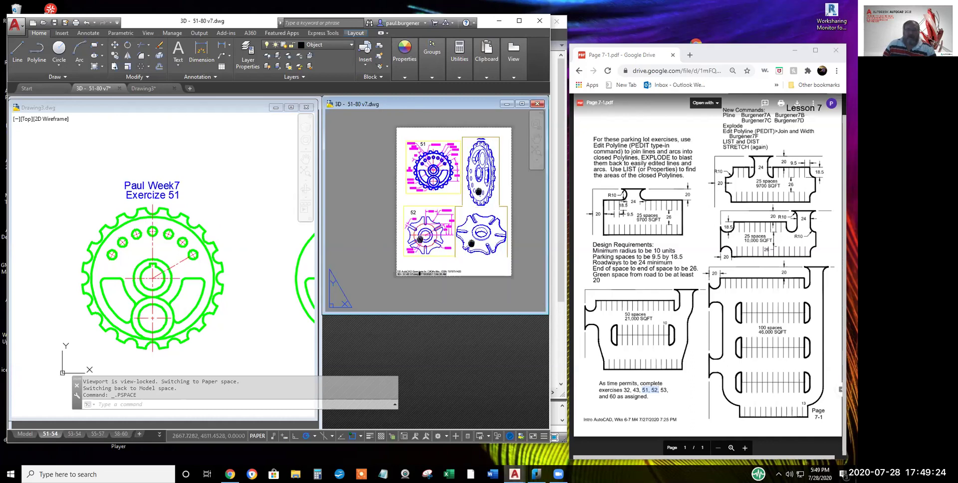
middle_click_drag(420, 238, 415, 264)
scroll(483, 291, "up", 2)
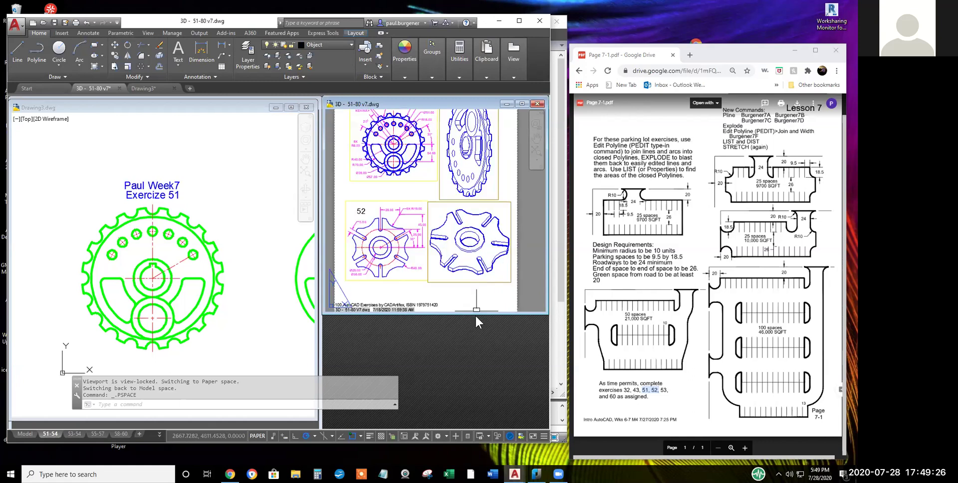
scroll(450, 302, "down", 2)
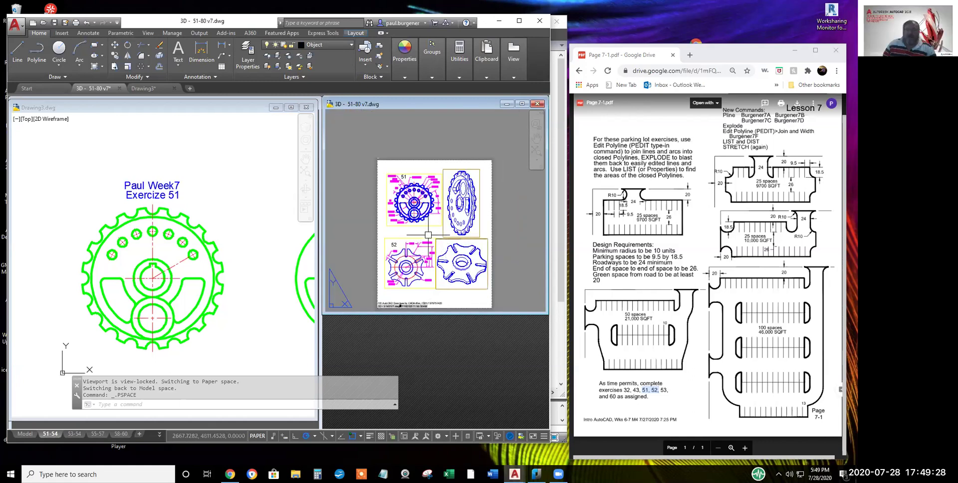